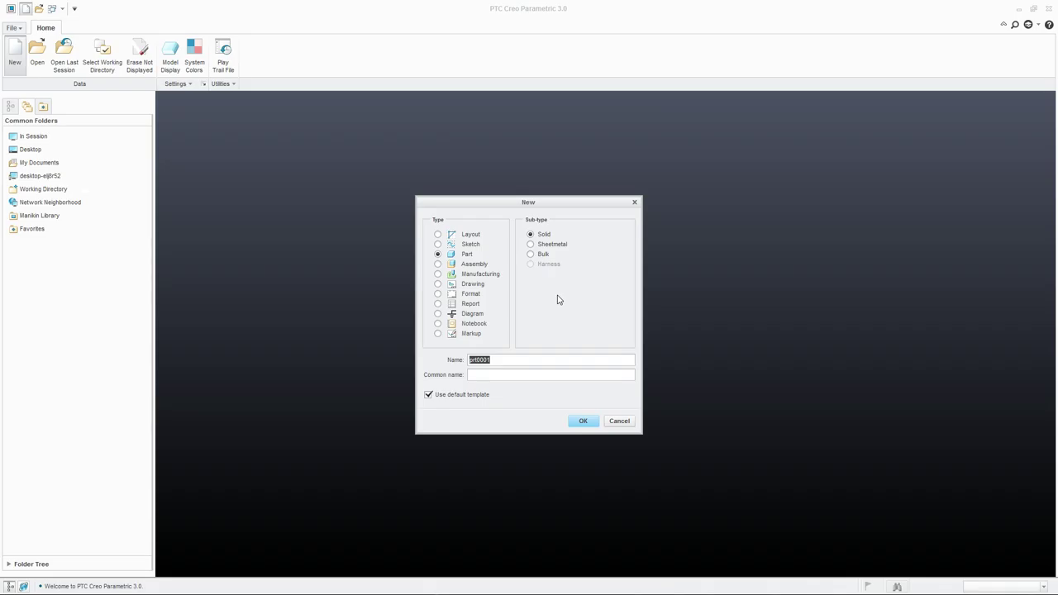
Create a solid part named jagdkommado using the default template.
type("agdkommado")
left_click(583, 421)
scroll(473, 330, "down", 1)
scroll(632, 377, "up", 1)
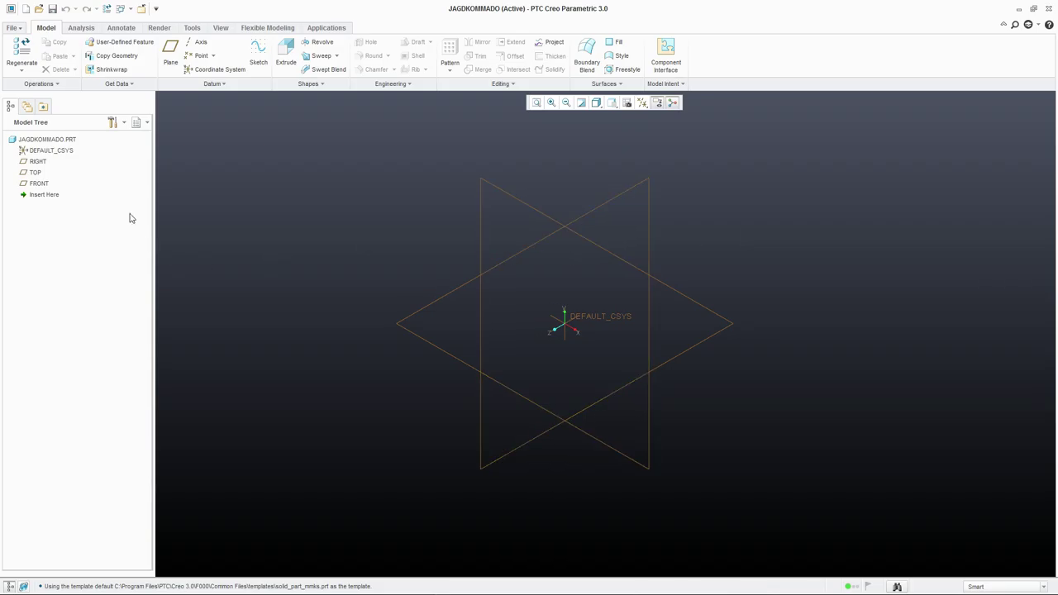
Start a Revolve on the FRONT plane and orient the view to its sketch.
left_click(39, 183)
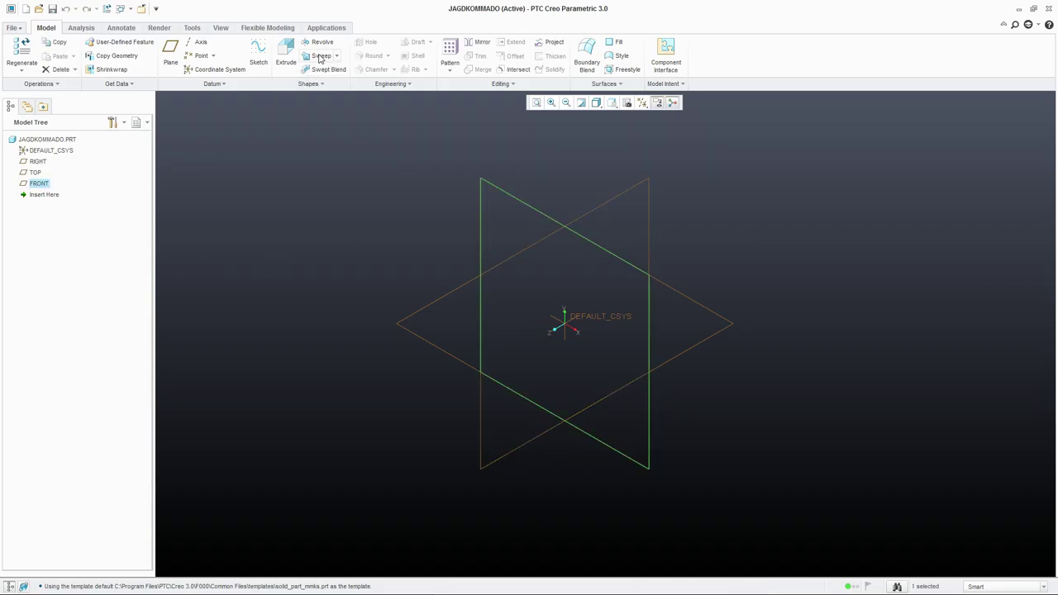
left_click(318, 43)
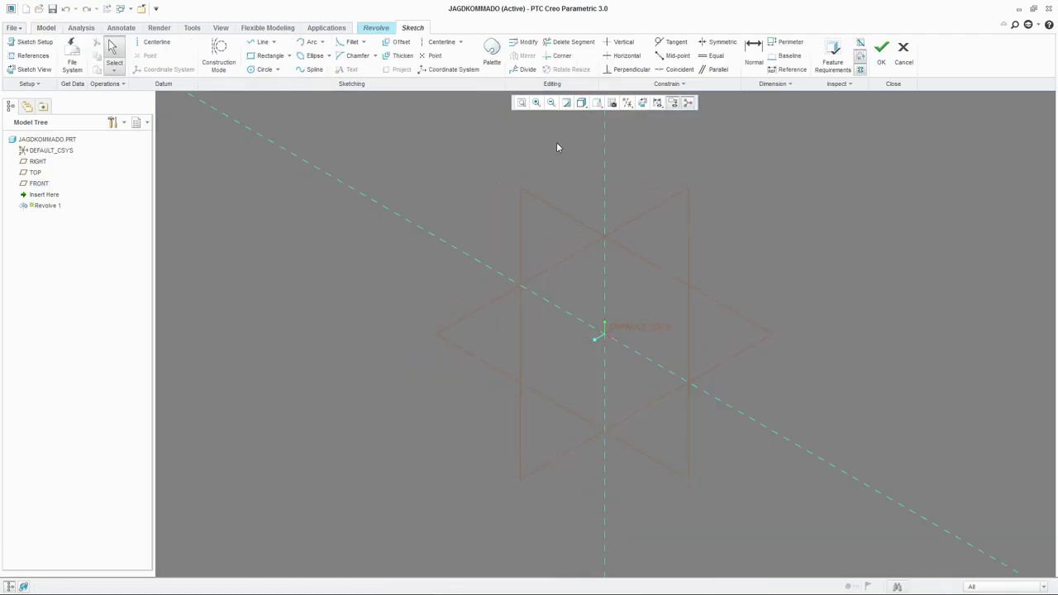
left_click(642, 103)
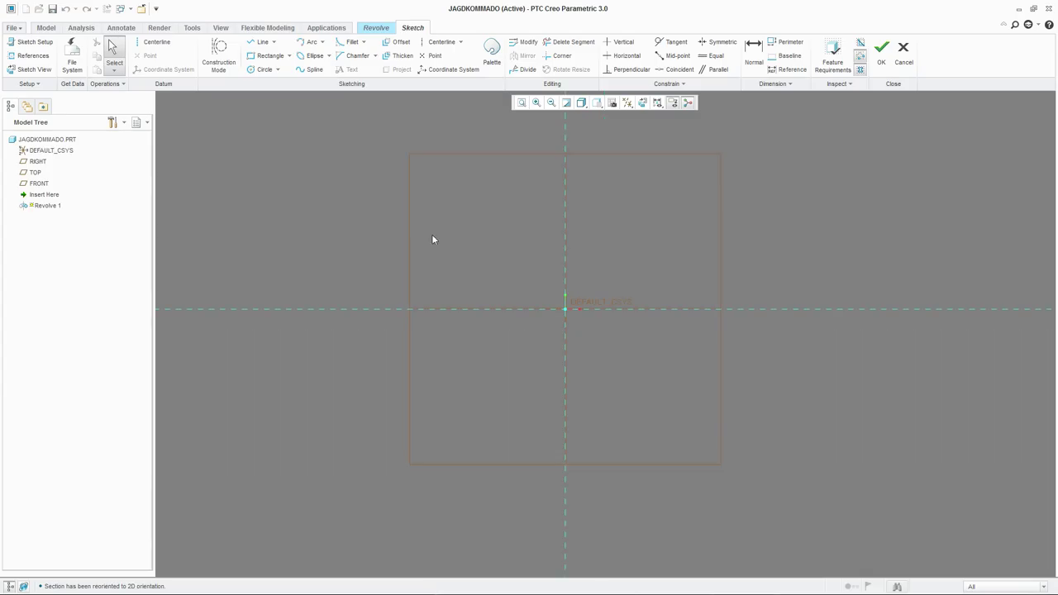
Draw a vertical centerline through the origin on the vertical reference.
scroll(661, 358, "up", 1)
left_click(440, 42)
left_click(551, 200)
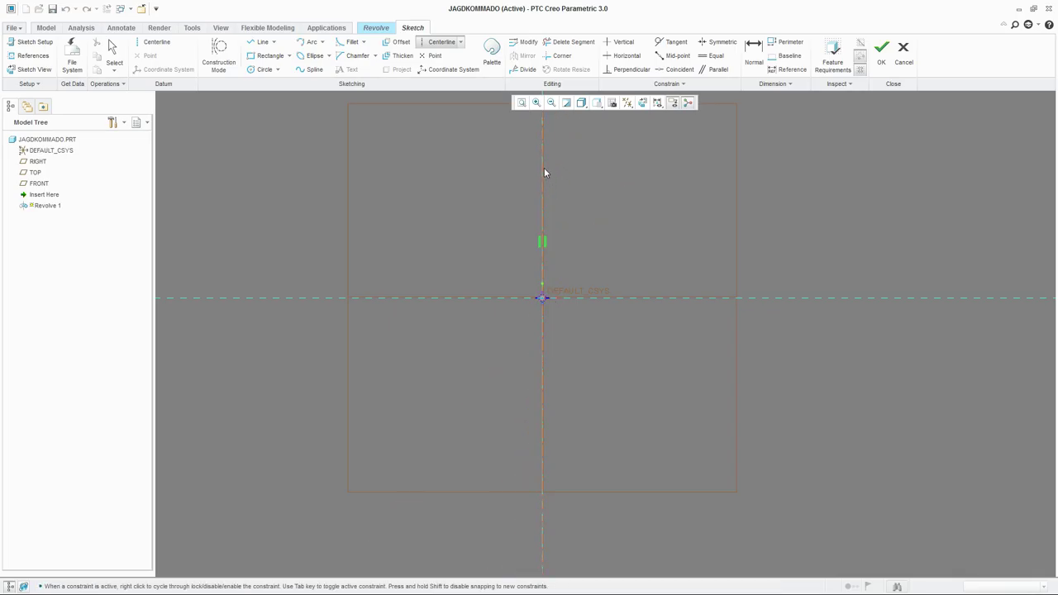
middle_click(436, 153)
Sketch a connected line chain from the origin forming a head, a recessed groove and a wider flange, ending on the centerline.
left_click(262, 41)
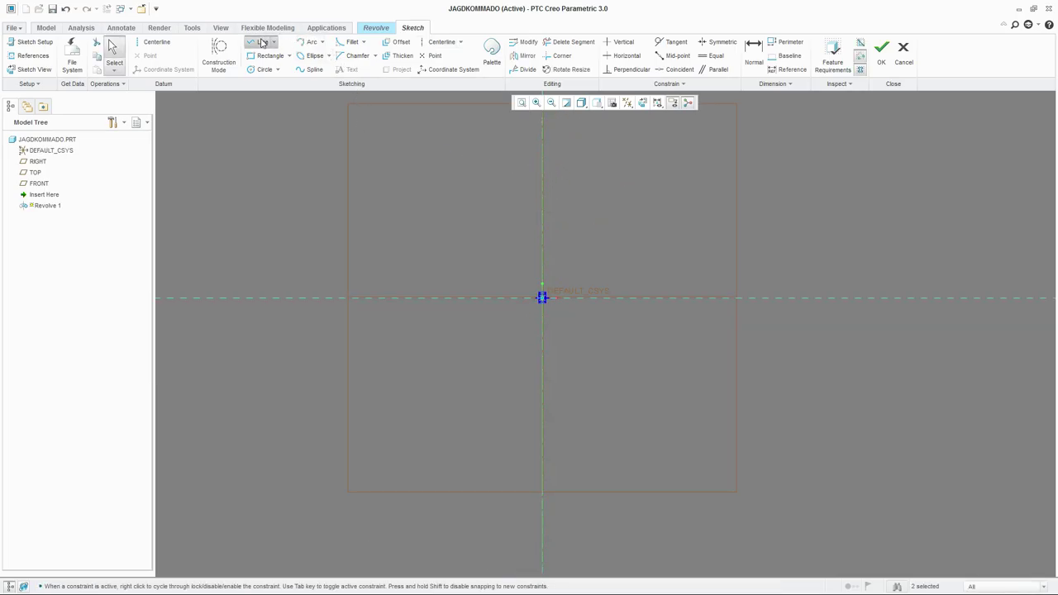
scroll(616, 351, "up", 3)
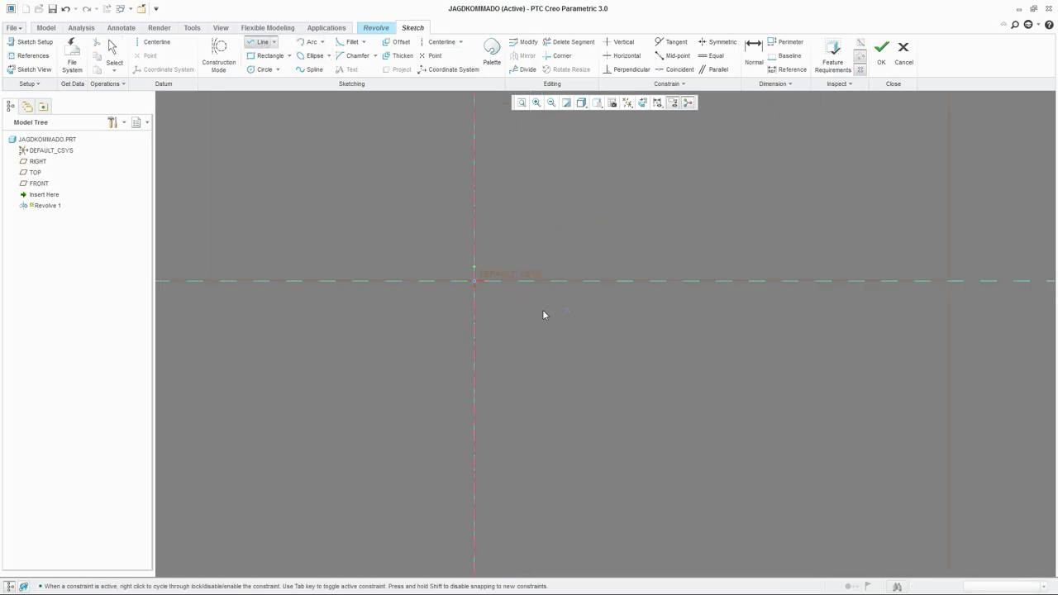
left_click(507, 281)
scroll(506, 300, "up", 3)
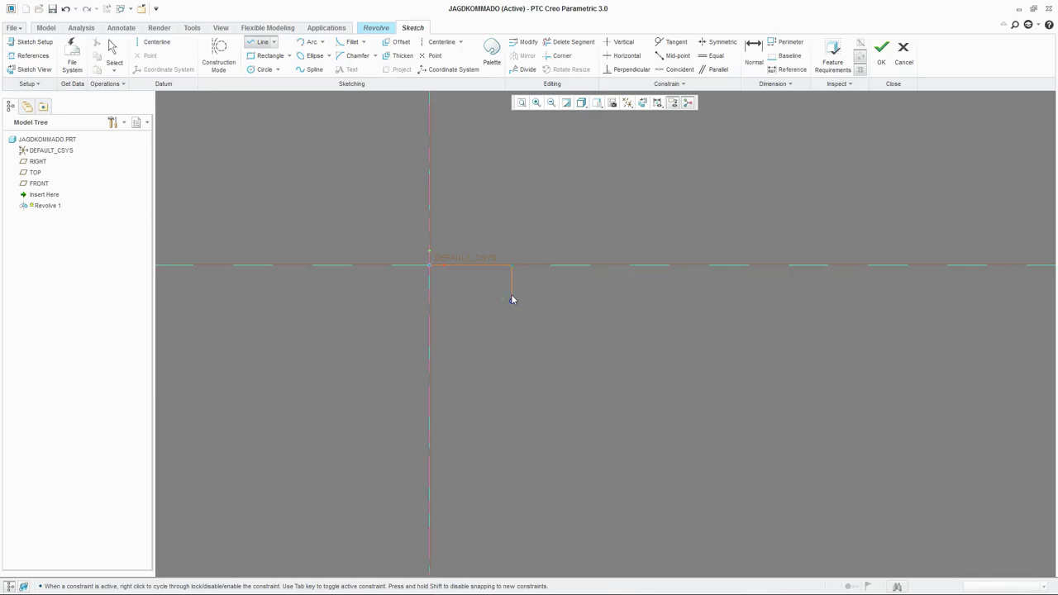
left_click(501, 304)
scroll(498, 302, "up", 3)
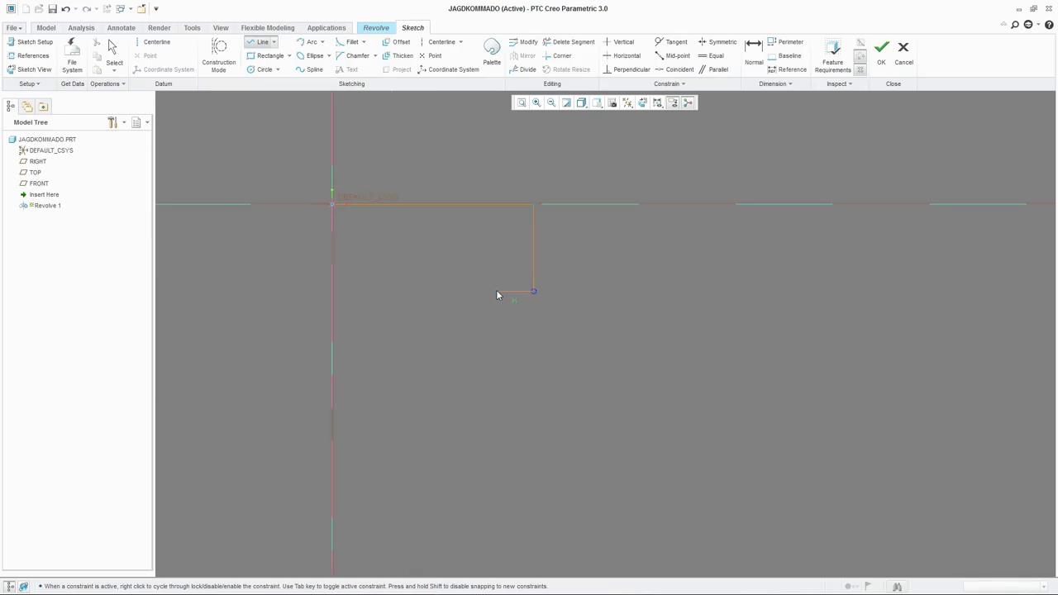
left_click(497, 295)
left_click(498, 321)
left_click(636, 319)
left_click(637, 364)
scroll(496, 366, "down", 3)
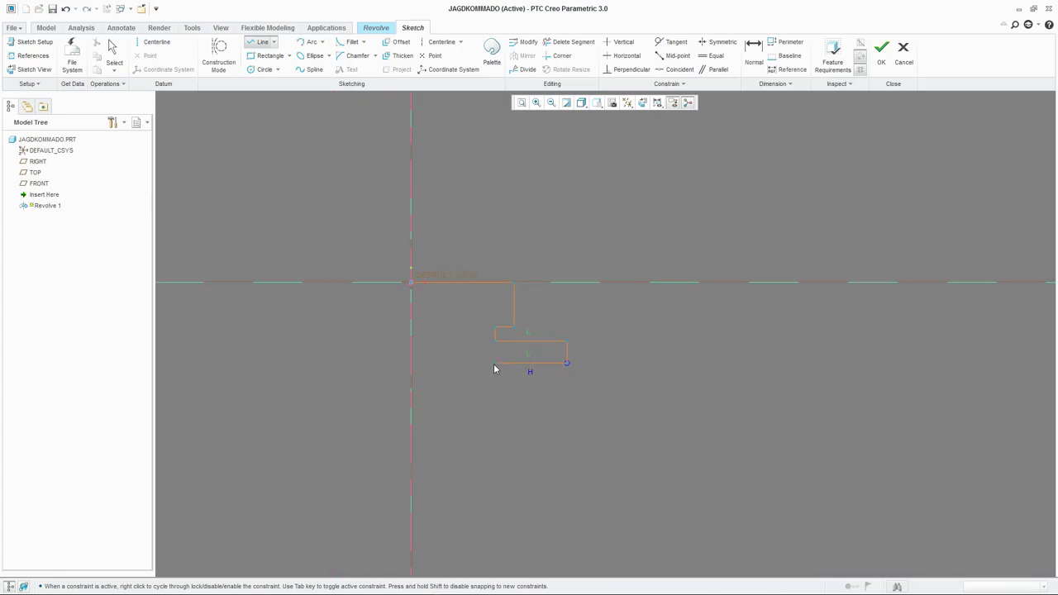
left_click(411, 364)
middle_click(459, 302)
Sketch the shaft outline with a short horizontal line from the centerline and a long vertical line up to the flange's underside.
scroll(494, 203, "down", 3)
scroll(482, 429, "up", 3)
scroll(476, 476, "down", 3)
left_click(457, 447)
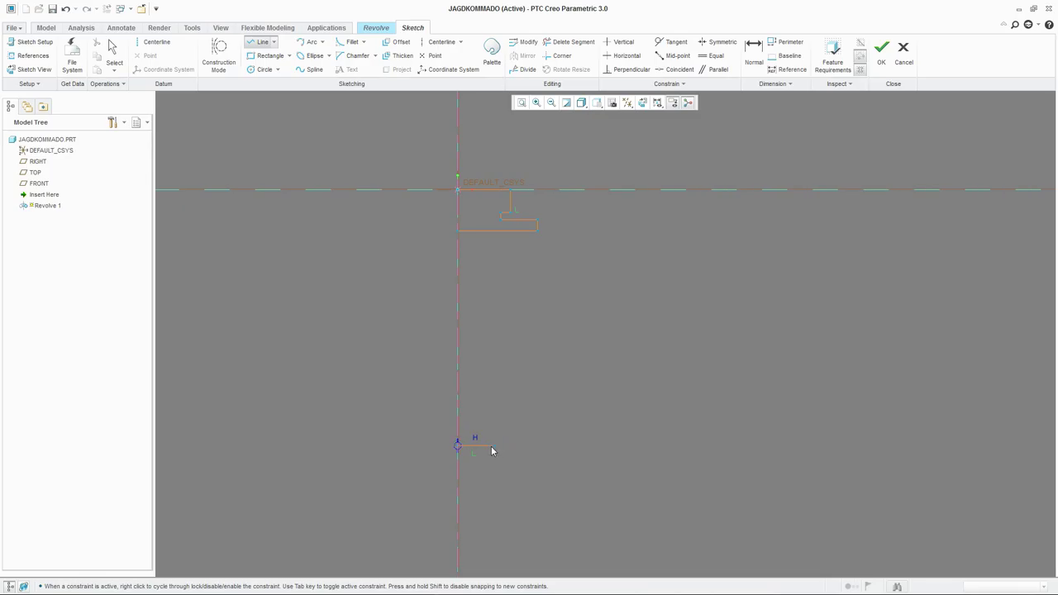
scroll(490, 446, "up", 1)
left_click(489, 446)
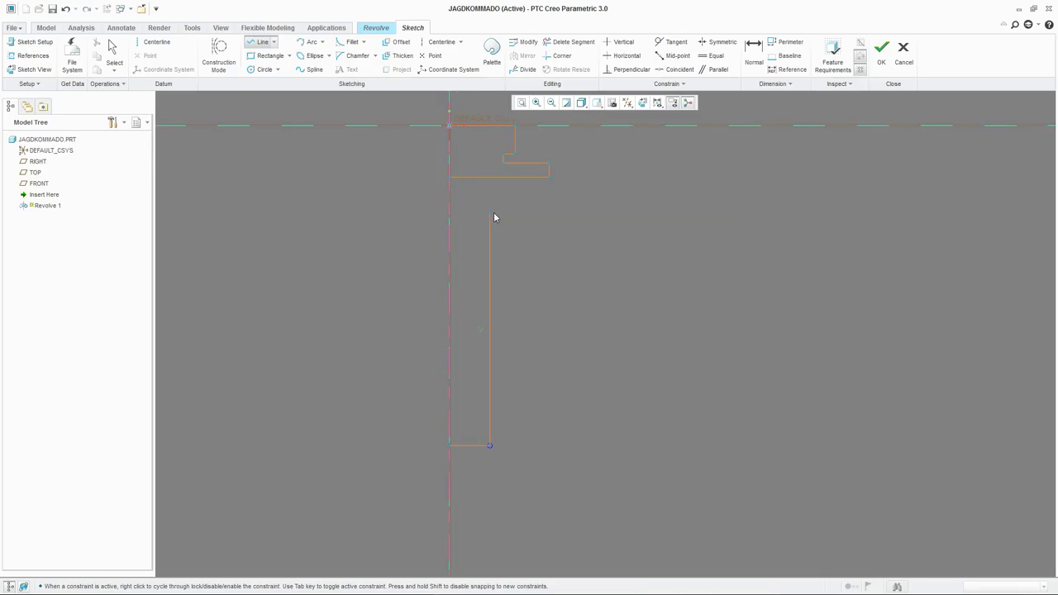
left_click(492, 181)
middle_click(507, 205)
middle_click(509, 205)
Trim the part of the flange's lower line lying between the centerline and the shaft's vertical line.
scroll(526, 213, "down", 2)
scroll(521, 175, "up", 2)
scroll(496, 264, "down", 2)
scroll(463, 252, "up", 2)
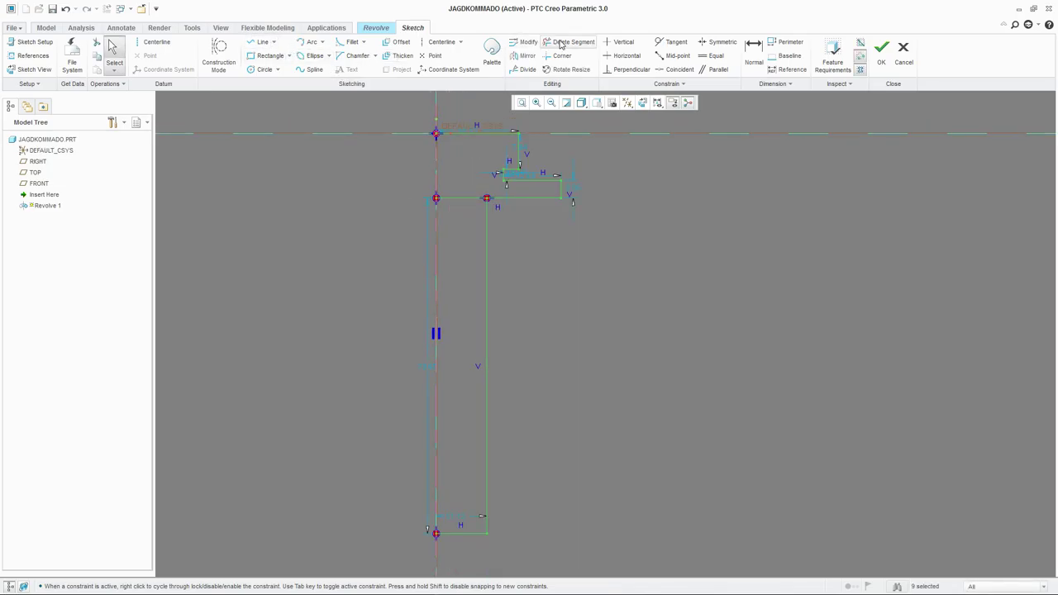
left_click(568, 41)
left_click_drag(472, 189, 462, 222)
middle_click(455, 220)
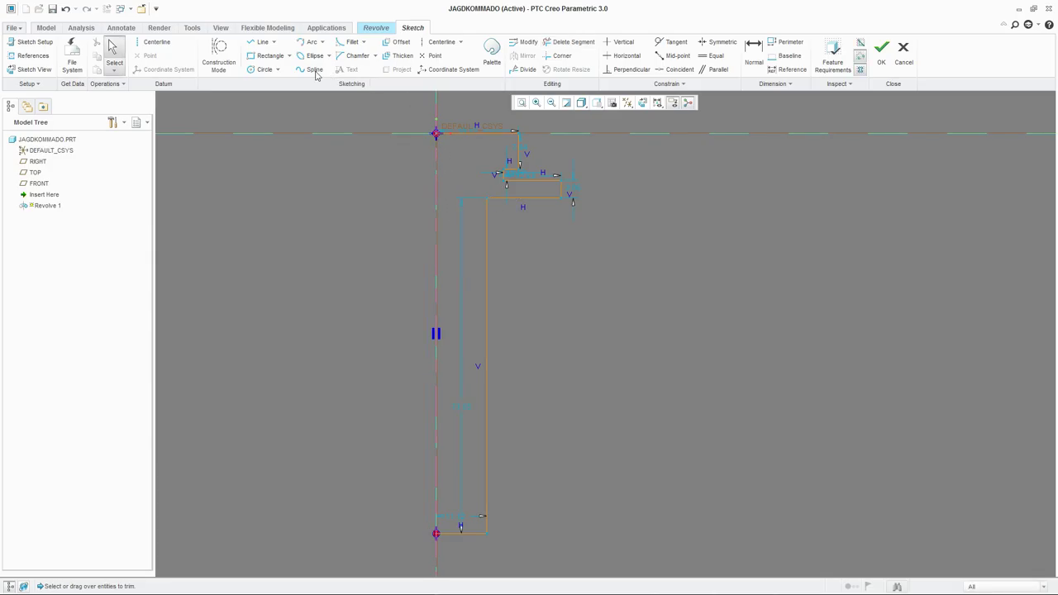
Close the profile with a vertical line along the centerline from the shaft's lower end to the origin.
left_click(260, 41)
left_click(436, 533)
middle_click(415, 339)
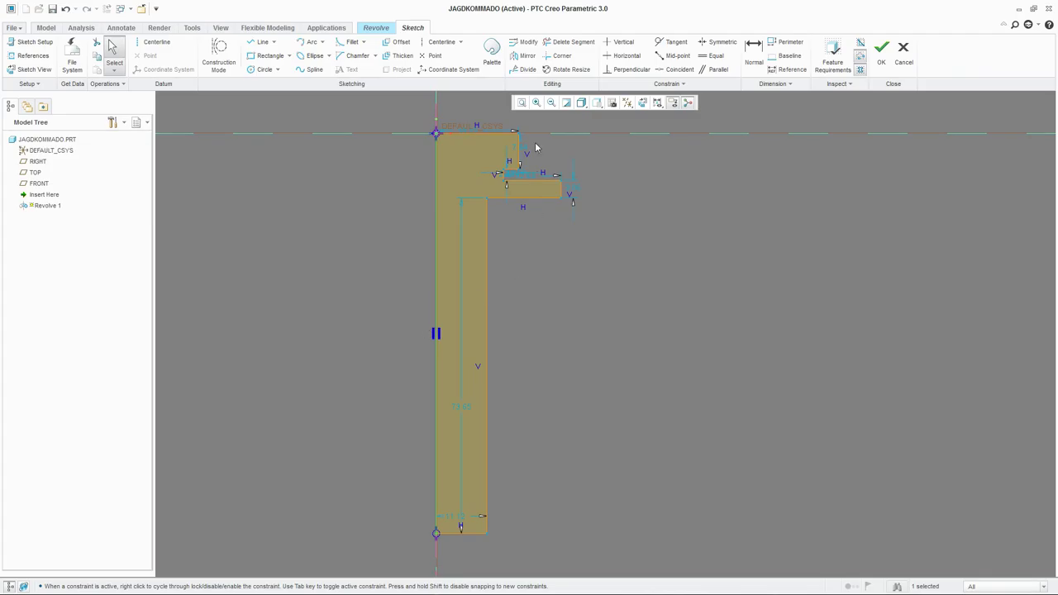
scroll(501, 187, "up", 2)
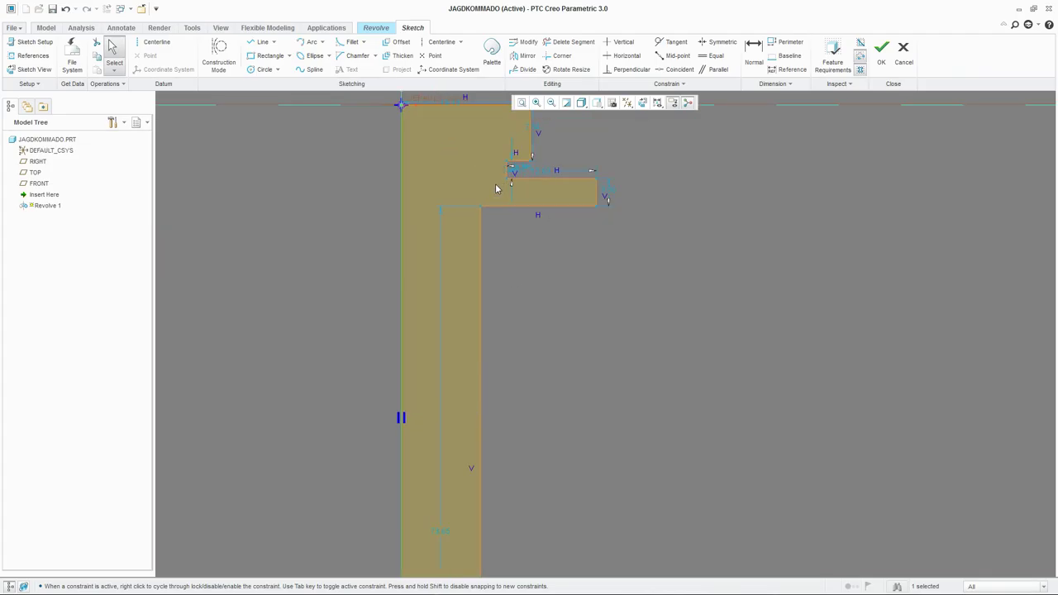
scroll(495, 193, "down", 2)
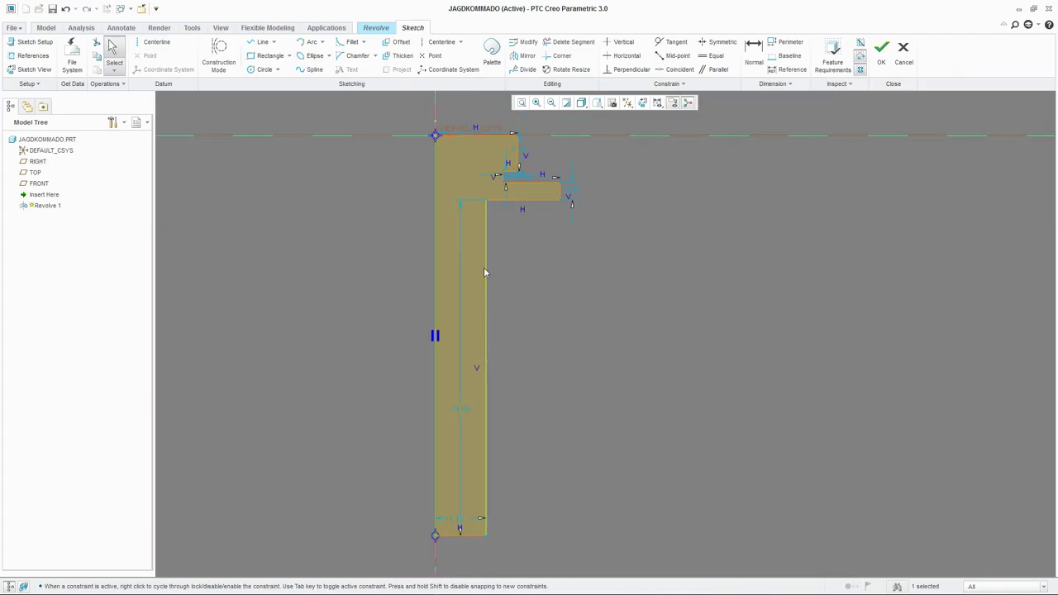
Dimension the profile's overall height along the centerline and set it to 150 mm.
scroll(486, 274, "down", 1)
left_click(753, 54)
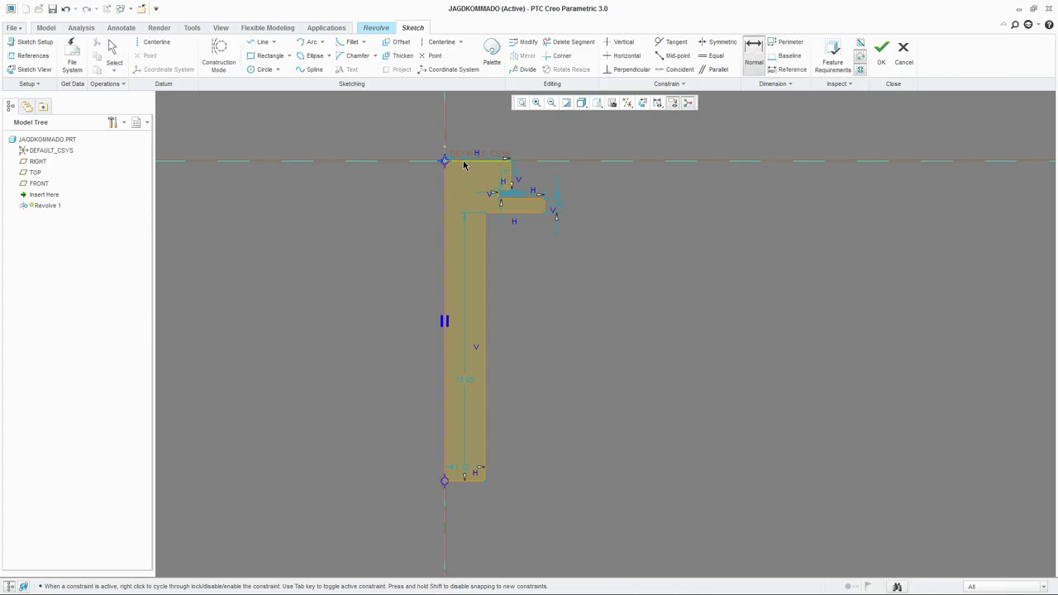
middle_click(394, 378)
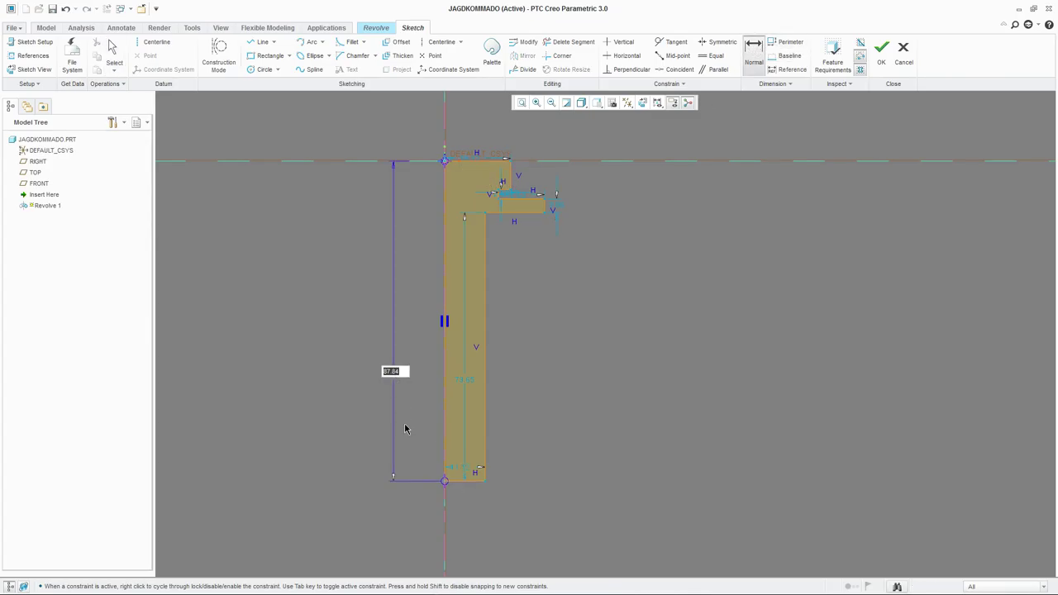
type("150")
key("Return")
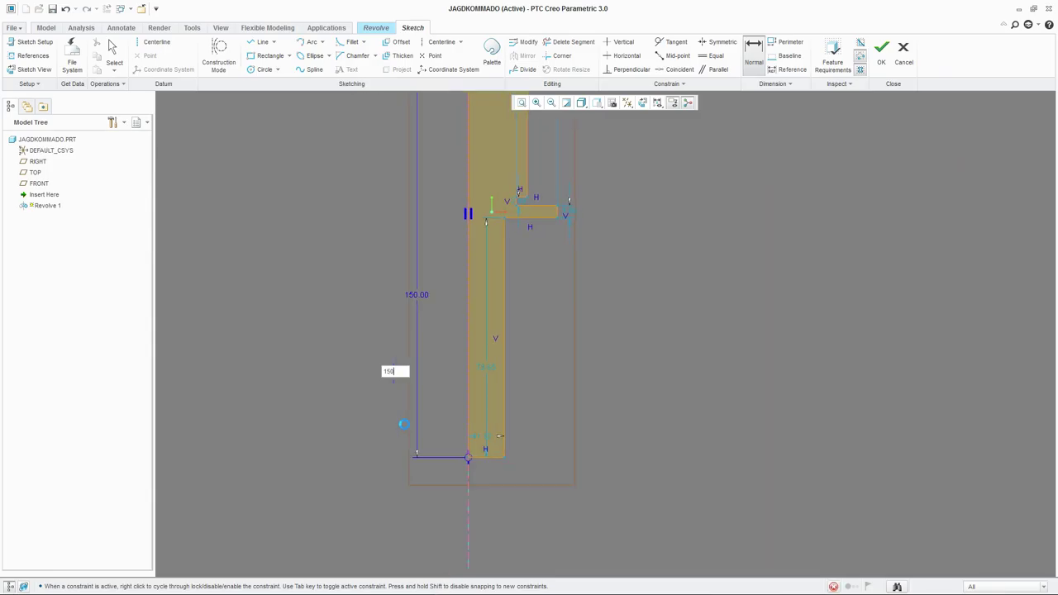
middle_click(681, 273)
Set the shaft length below the flange to 100 mm.
scroll(669, 274, "down", 2)
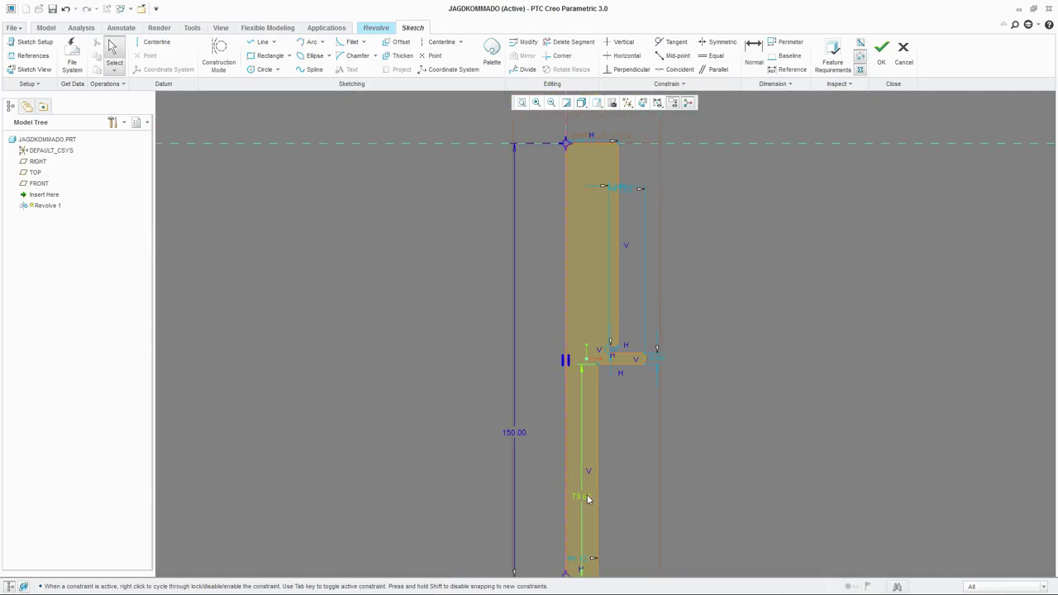
double_click(587, 498)
type("100")
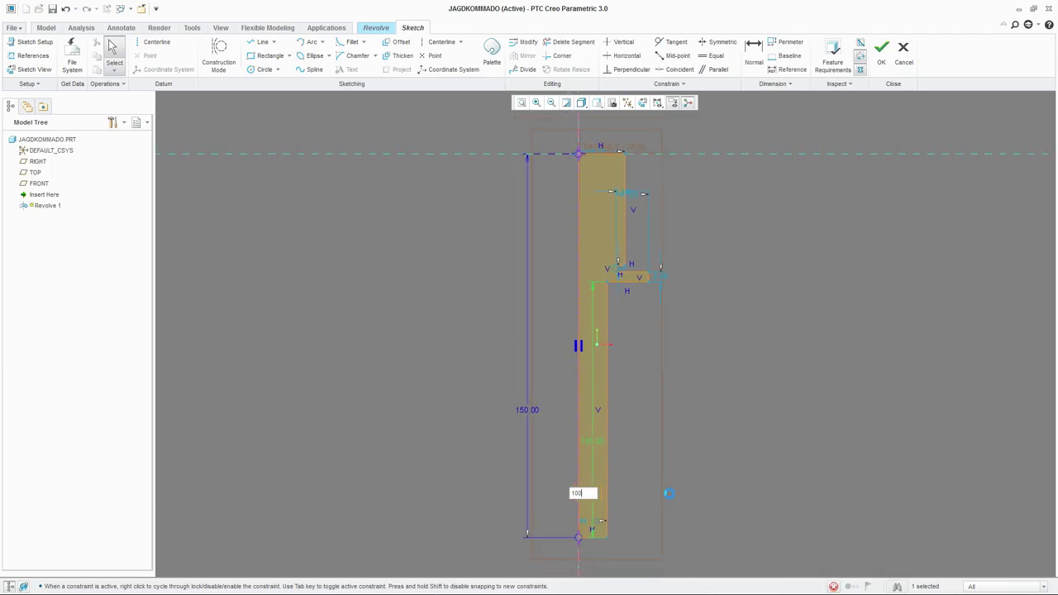
key("Return")
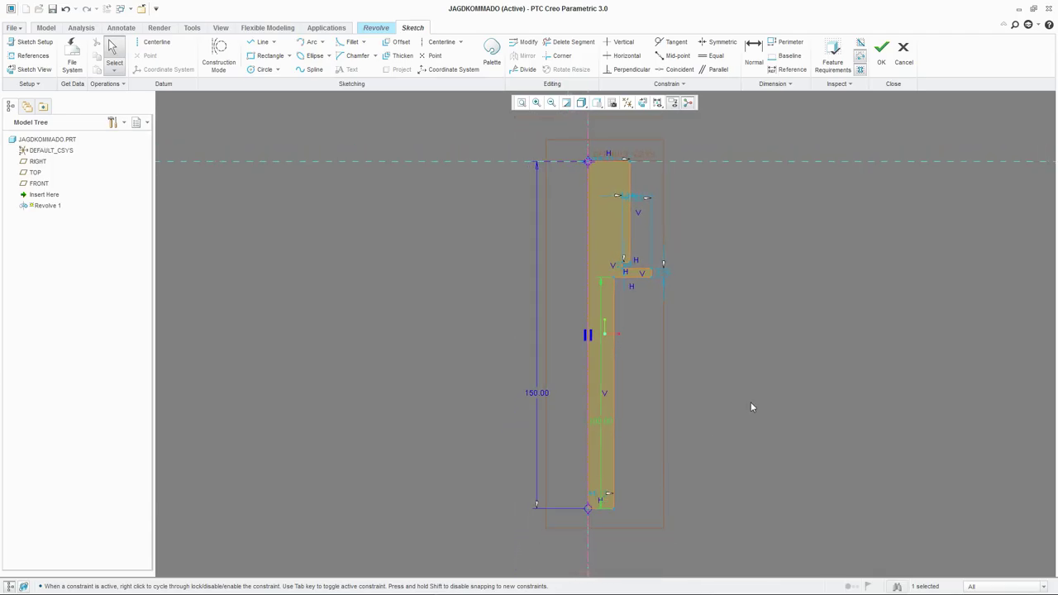
Change the shaft length below the flange to 125 mm.
double_click(600, 421)
type("125")
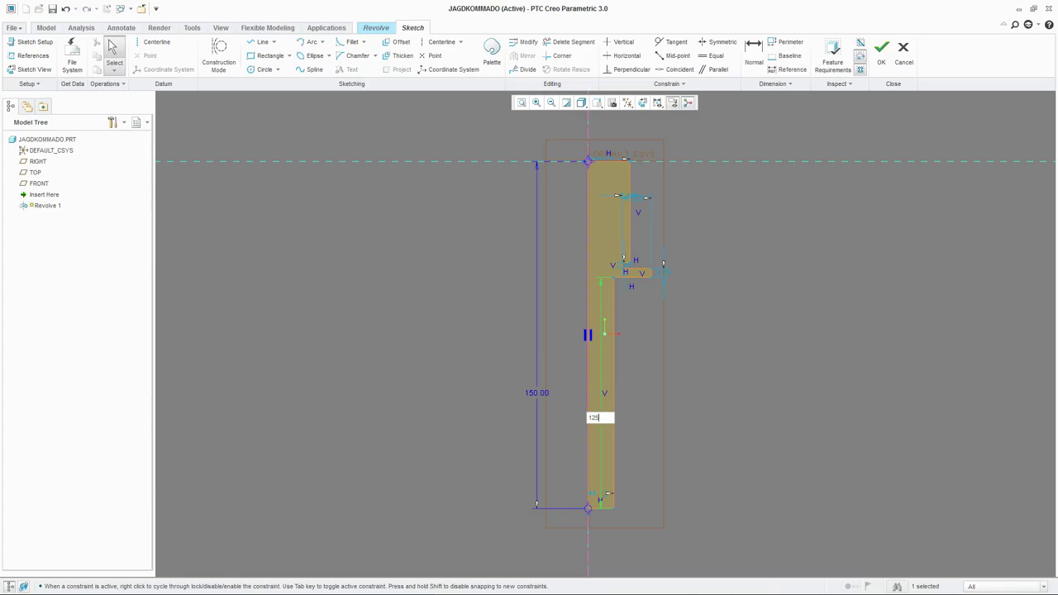
key("Return")
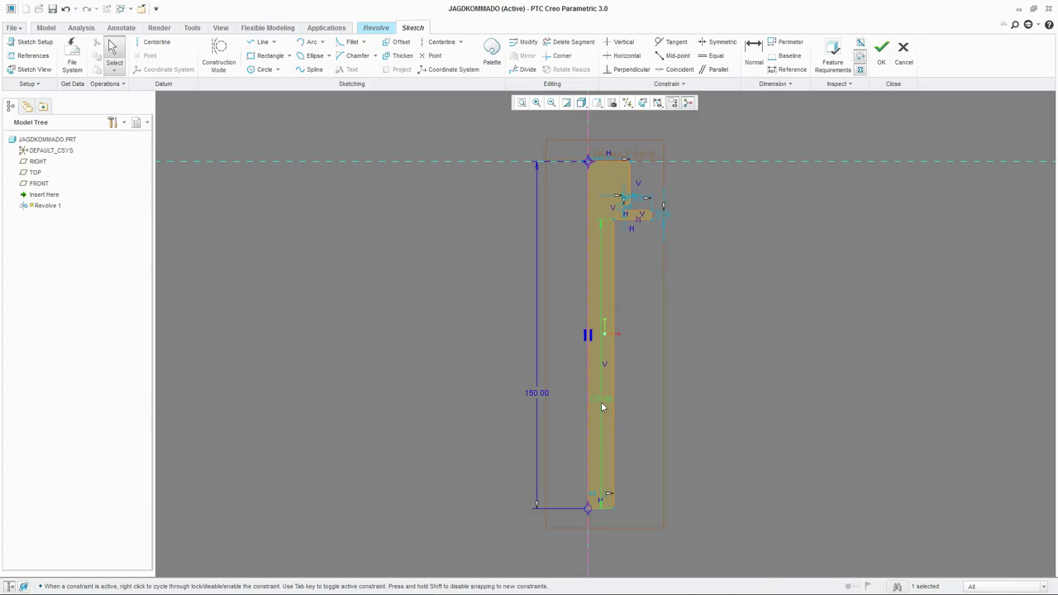
Set the profile's overall height to 125 mm and the shaft length below the flange to 100 mm.
double_click(534, 392)
type("125")
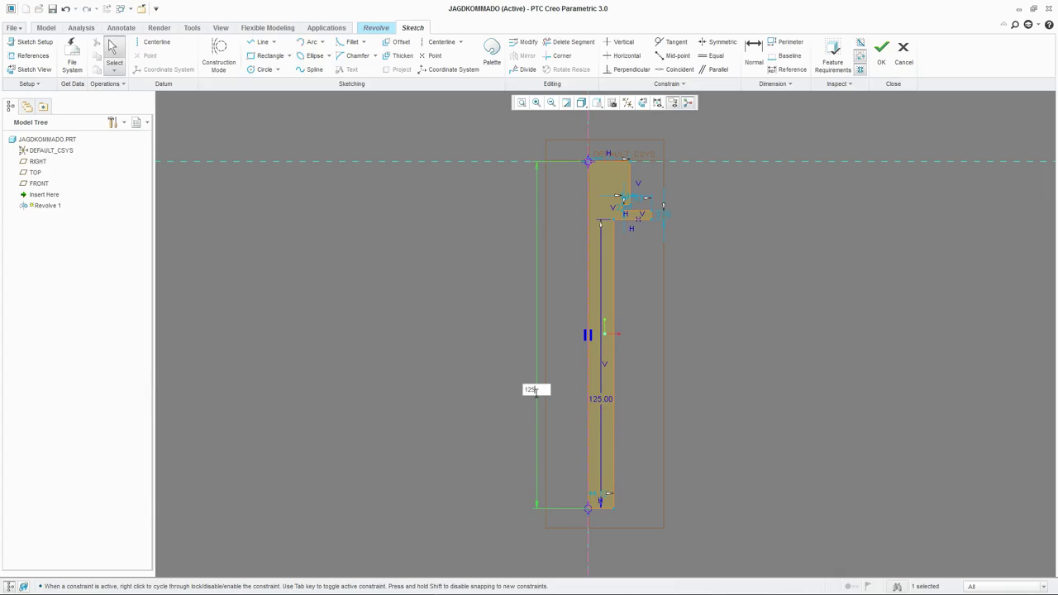
key("Return")
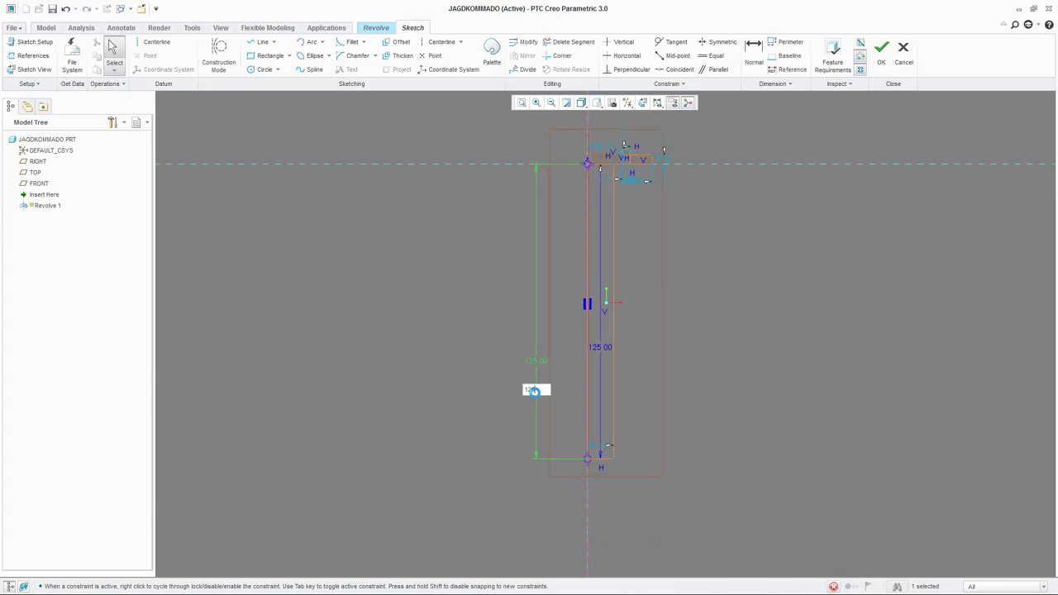
double_click(599, 385)
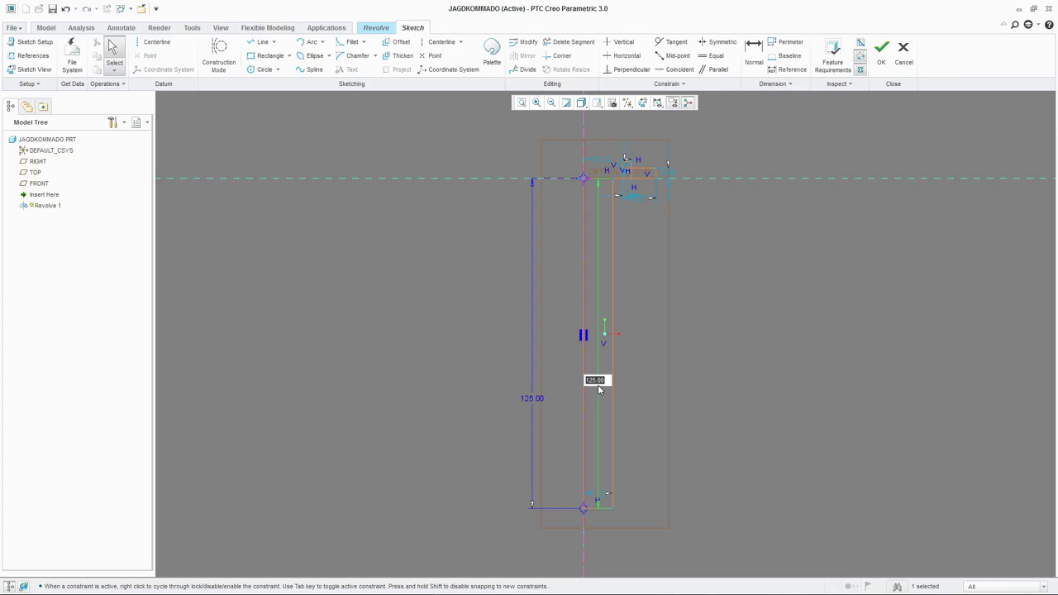
type("100")
key("Return")
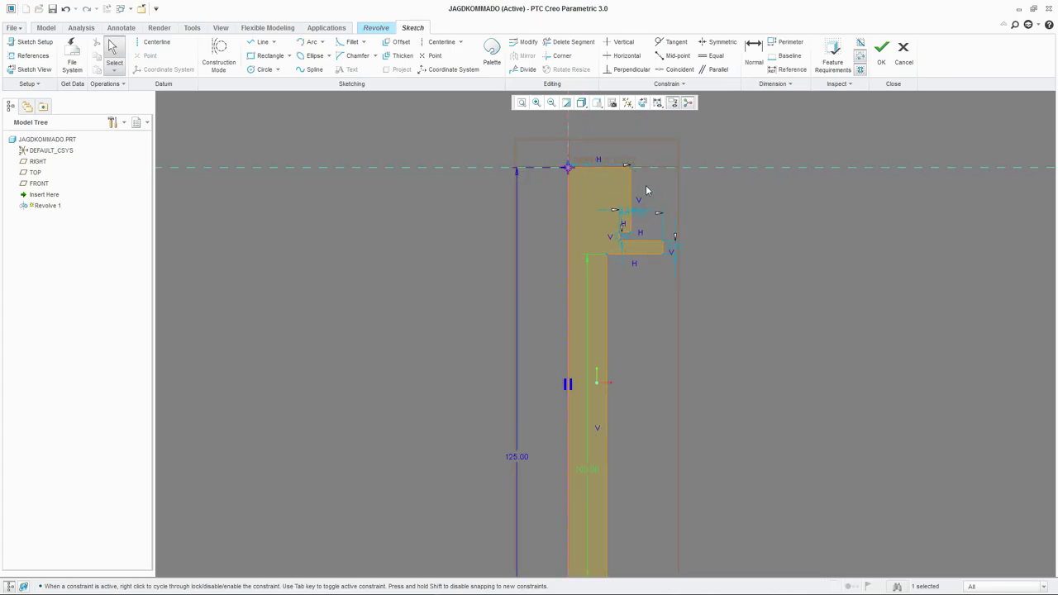
Set both the depth and the width of the groove above the flange to 2.50 mm.
scroll(644, 185, "up", 2)
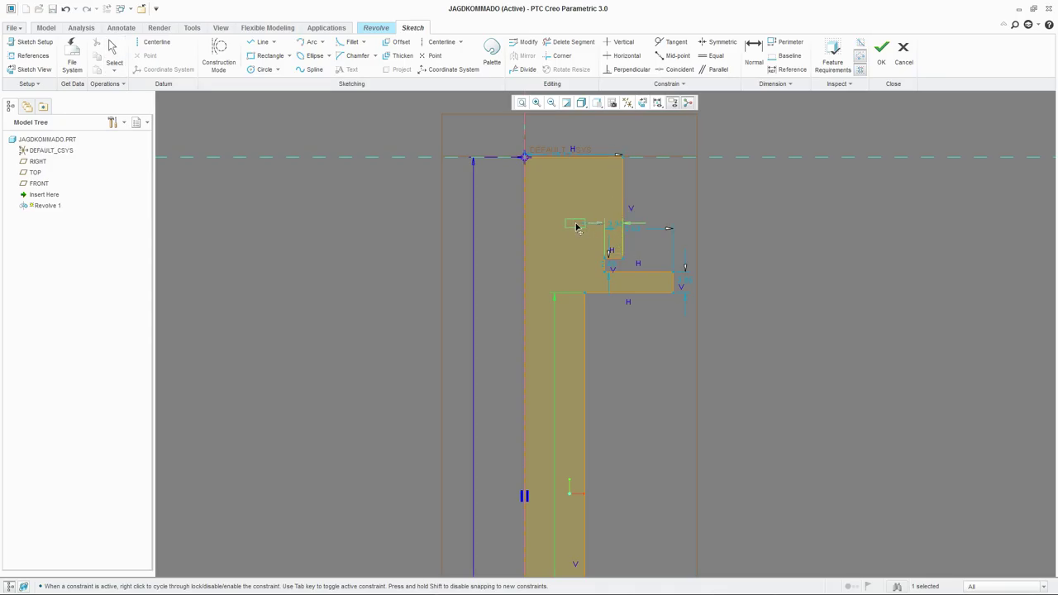
mouse_move(604, 266)
left_mouse_down()
mouse_move(586, 269)
mouse_move(600, 185)
mouse_move(594, 198)
mouse_move(639, 230)
left_mouse_up()
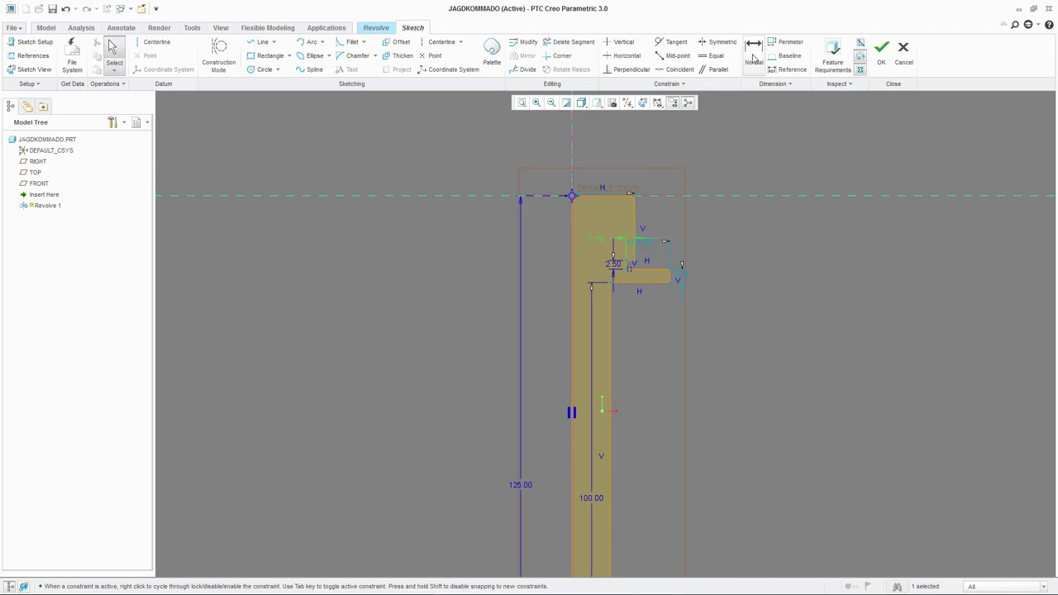
Add a diameter dimension about the centerline to the profile's head and set it to 32 mm.
left_click(754, 50)
left_click(634, 195)
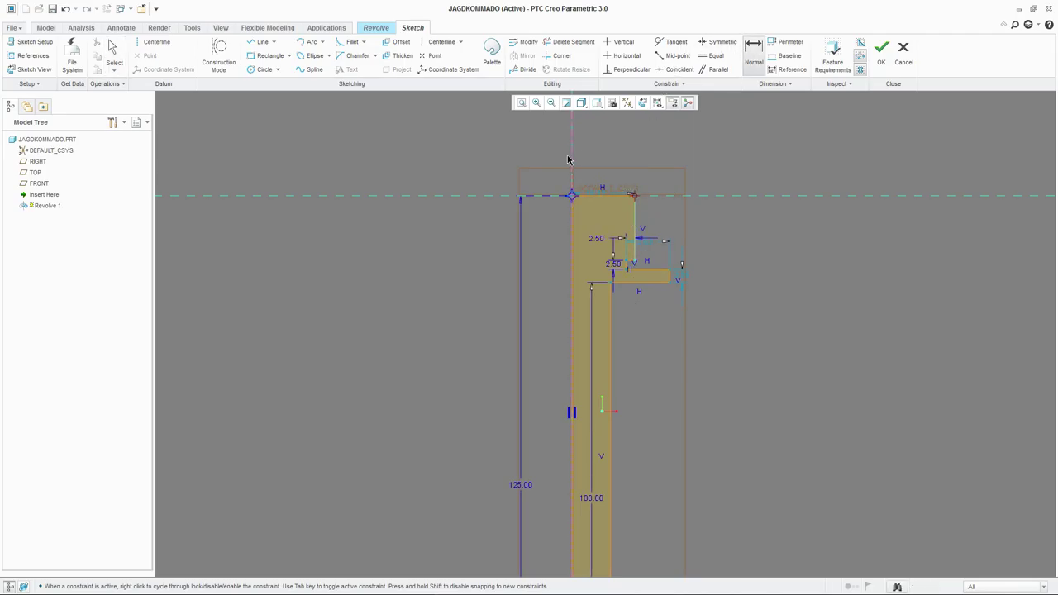
left_click(633, 196)
middle_click(593, 158)
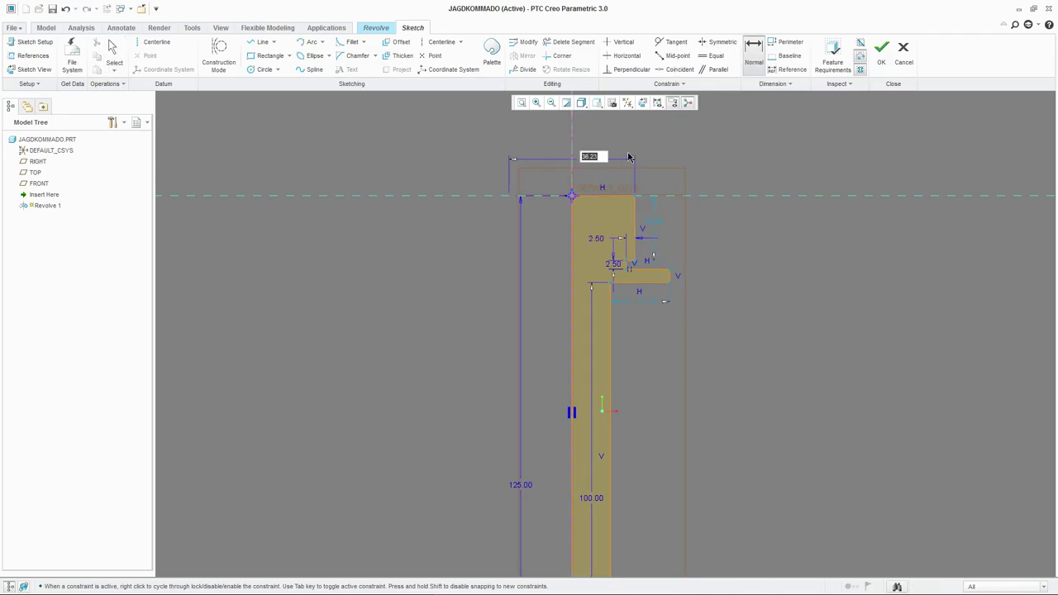
double_click(591, 160)
type("32")
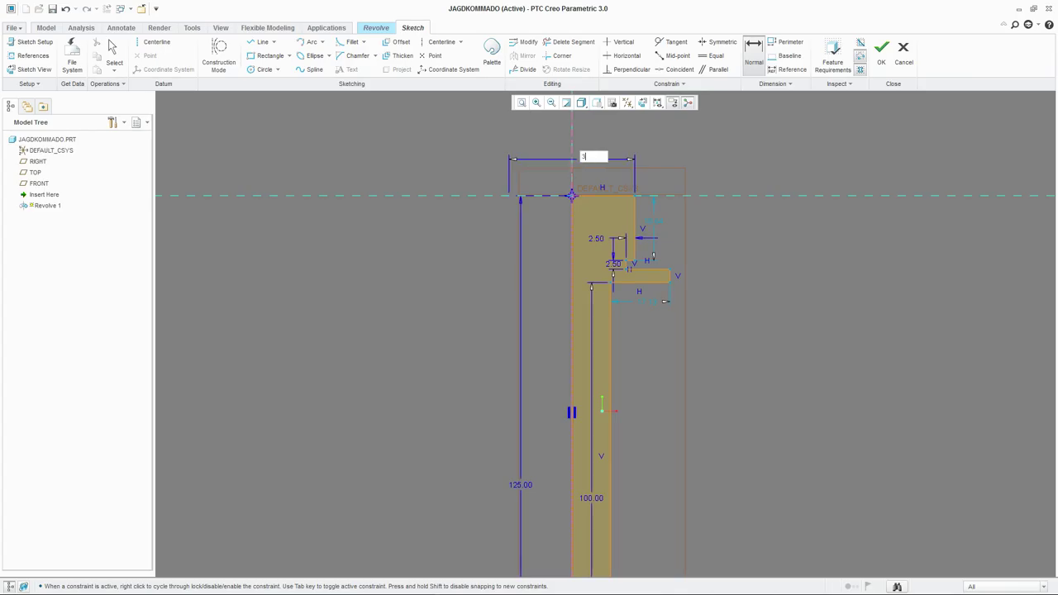
key("Return")
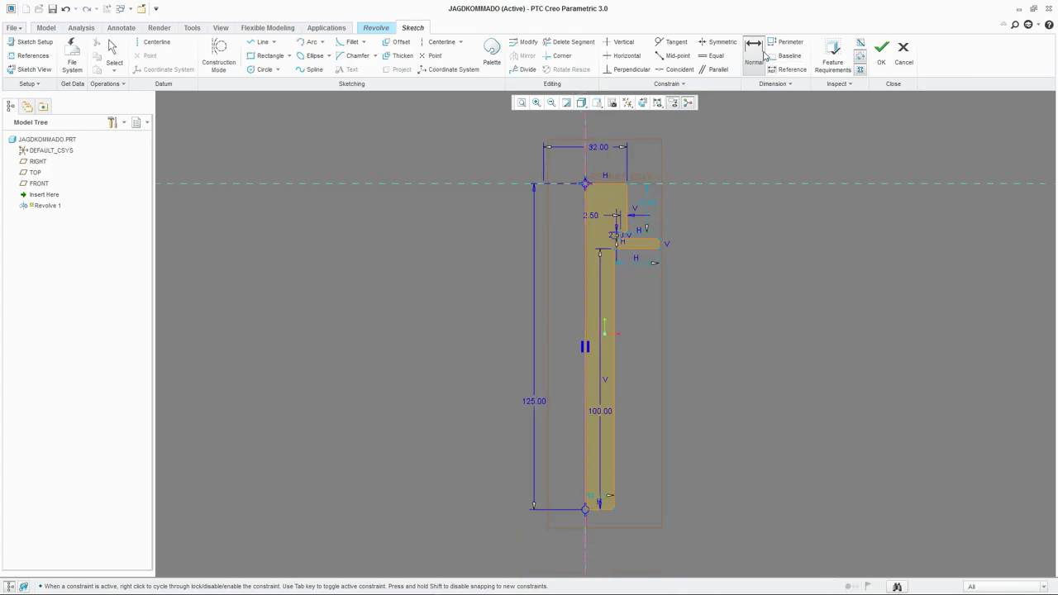
Add a diameter dimension about the centerline to the shaft's lower end and set it to 25 mm.
left_click(613, 509)
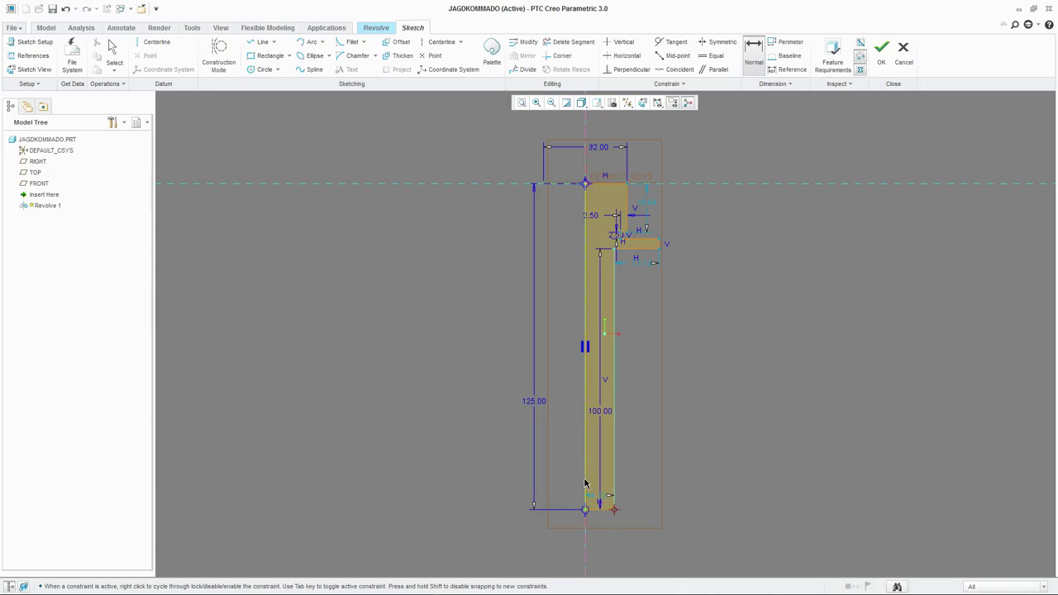
left_click(583, 541)
left_click(613, 509)
middle_click(633, 531)
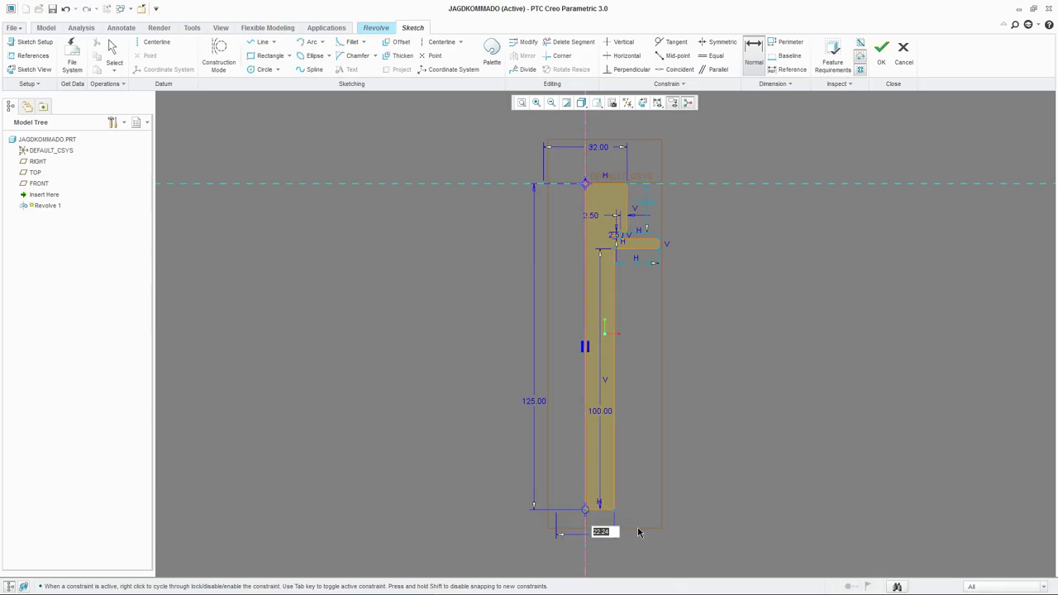
double_click(608, 535)
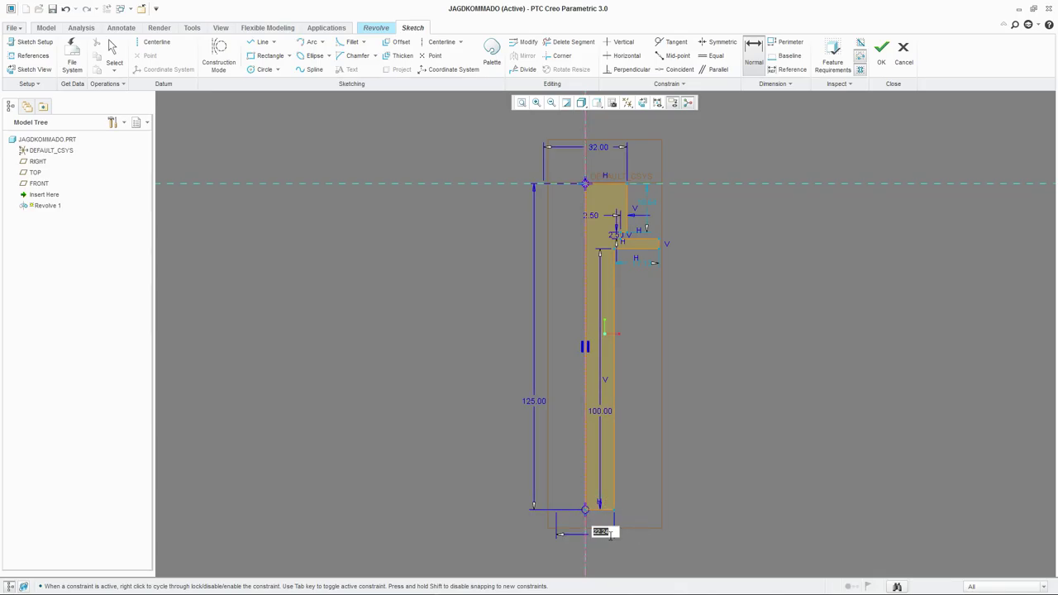
type("25")
key("Return")
Set the height of the head above the groove to 15 mm.
scroll(609, 271, "up", 3)
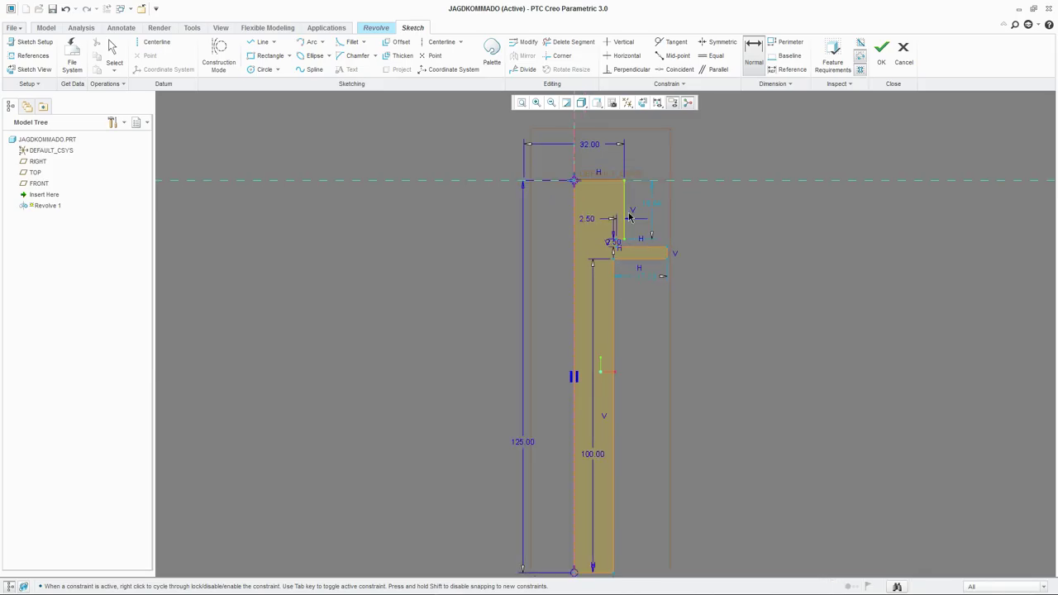
scroll(592, 270, "up", 2)
scroll(603, 256, "down", 2)
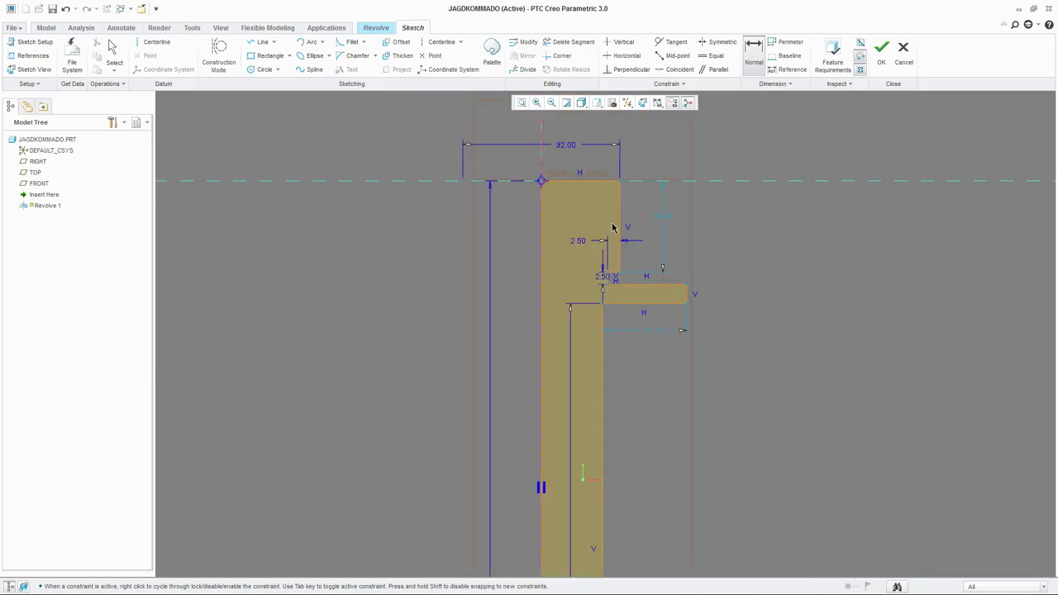
scroll(644, 231, "up", 1)
middle_click(662, 214)
double_click(675, 213)
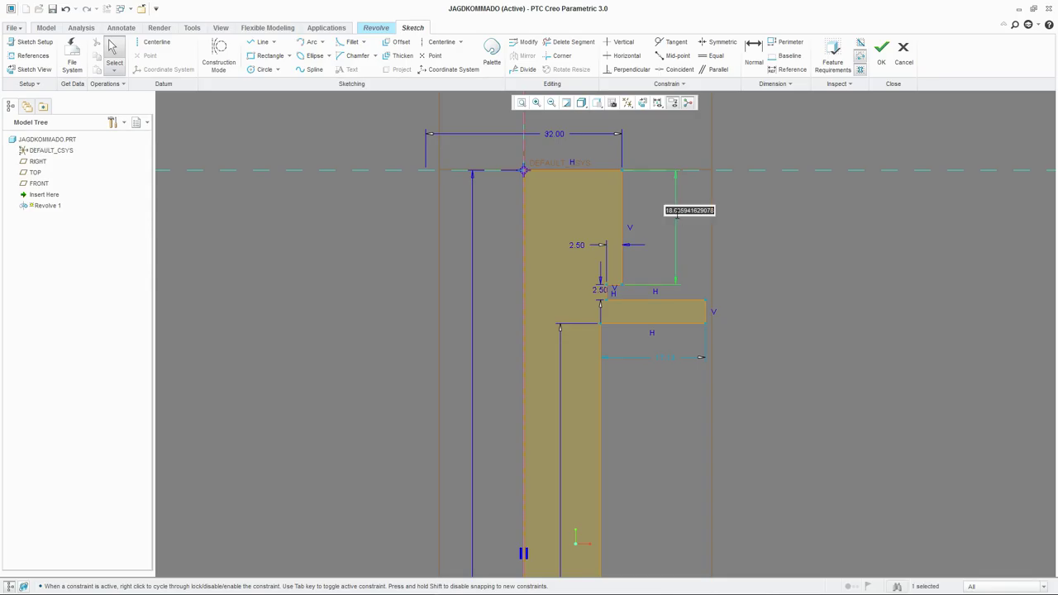
type("15")
key("Return")
Change the height of the head above the groove to 10 mm.
scroll(673, 210, "down", 4)
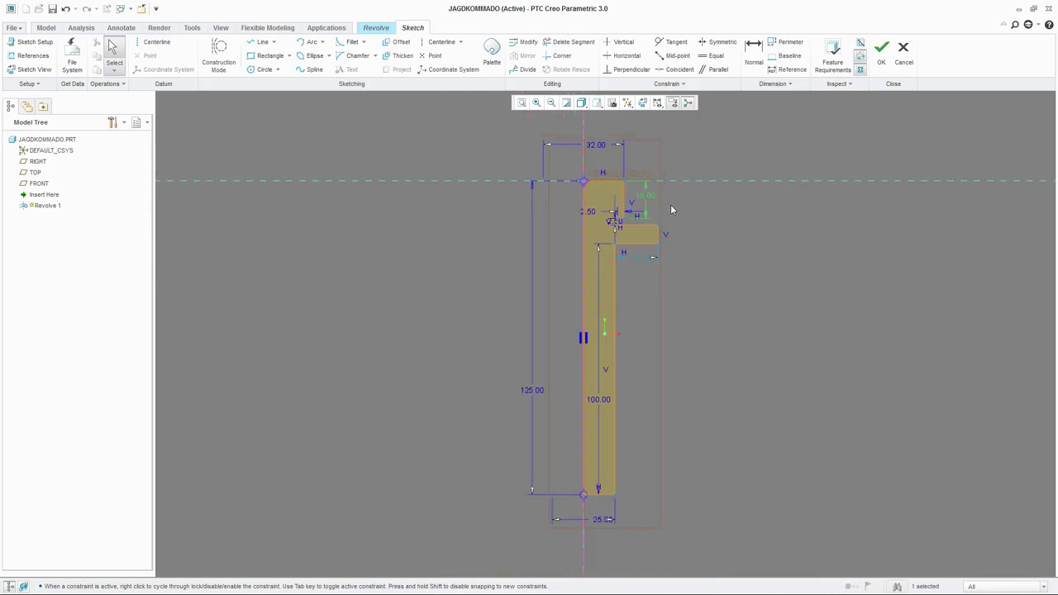
double_click(647, 198)
type("10")
key("Return")
Try to add a thickness dimension to the flange's outer edge, keeping all existing dimensions.
scroll(647, 195, "up", 4)
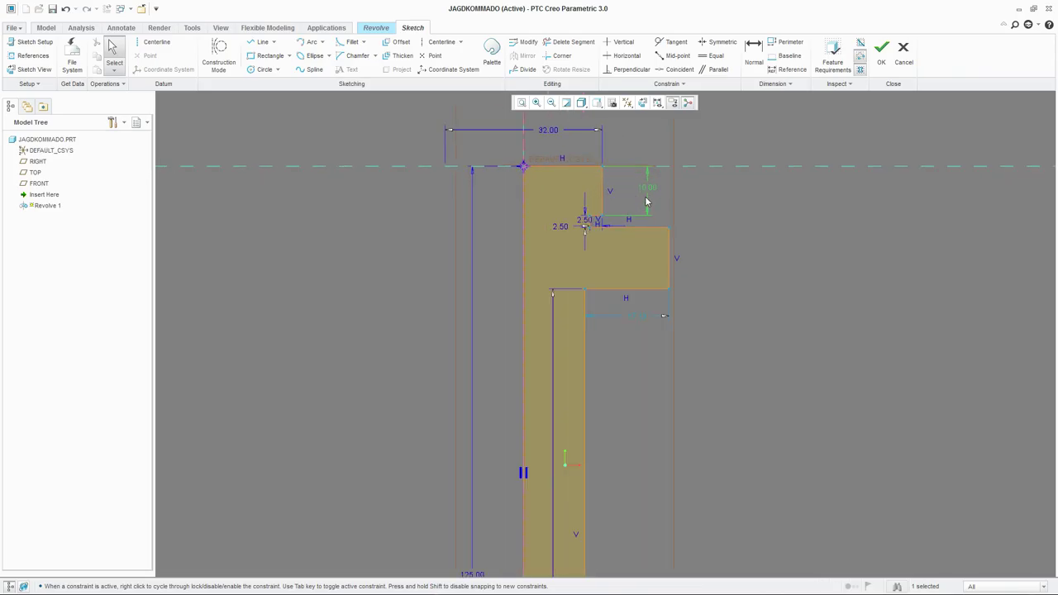
left_click(754, 52)
left_click(668, 258)
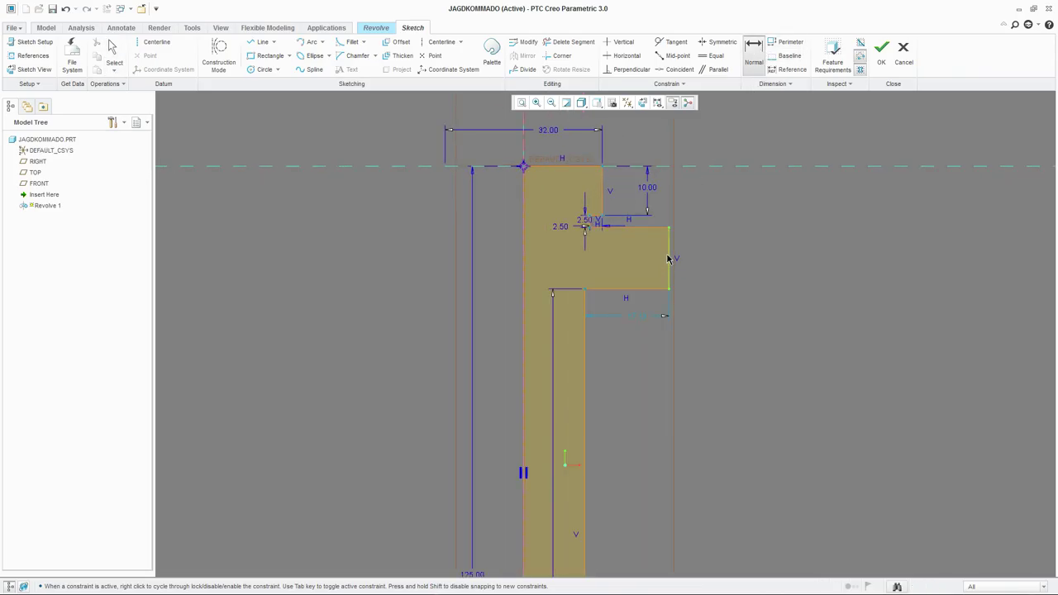
middle_click(689, 248)
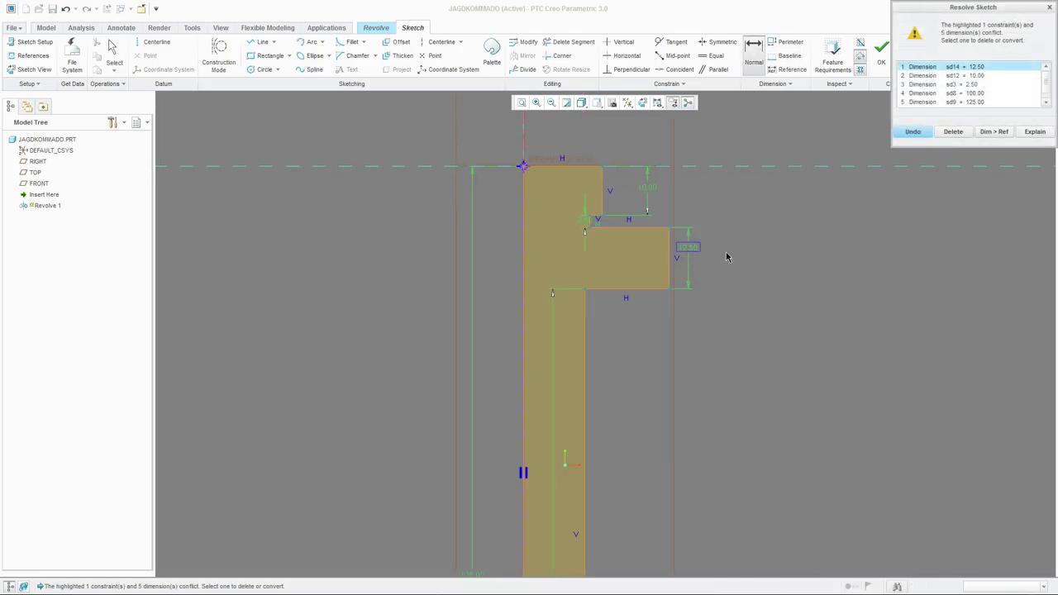
left_click(912, 131)
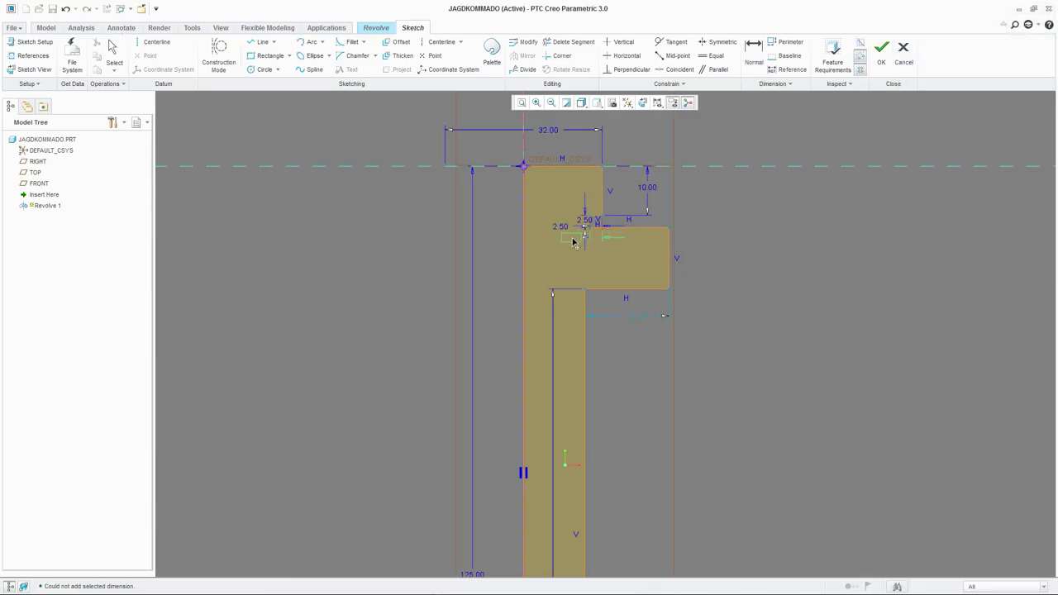
Delete the 100 mm shaft length dimension and dimension the flange's thickness as 5 mm instead.
scroll(579, 238, "down", 3)
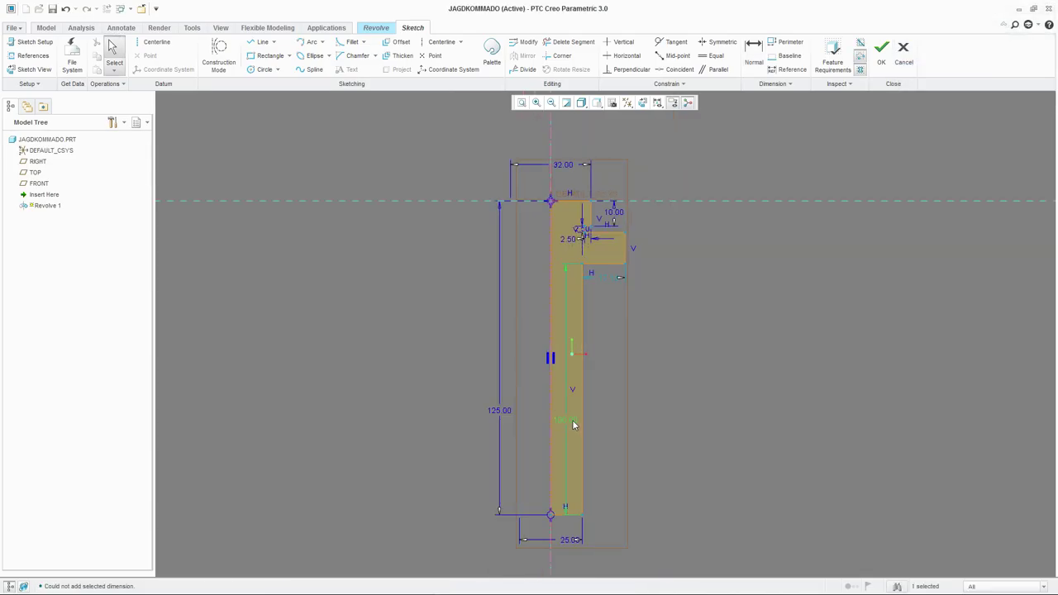
left_click(753, 50)
scroll(661, 266, "up", 3)
left_click(604, 223)
middle_click(696, 234)
type("1")
key("Return")
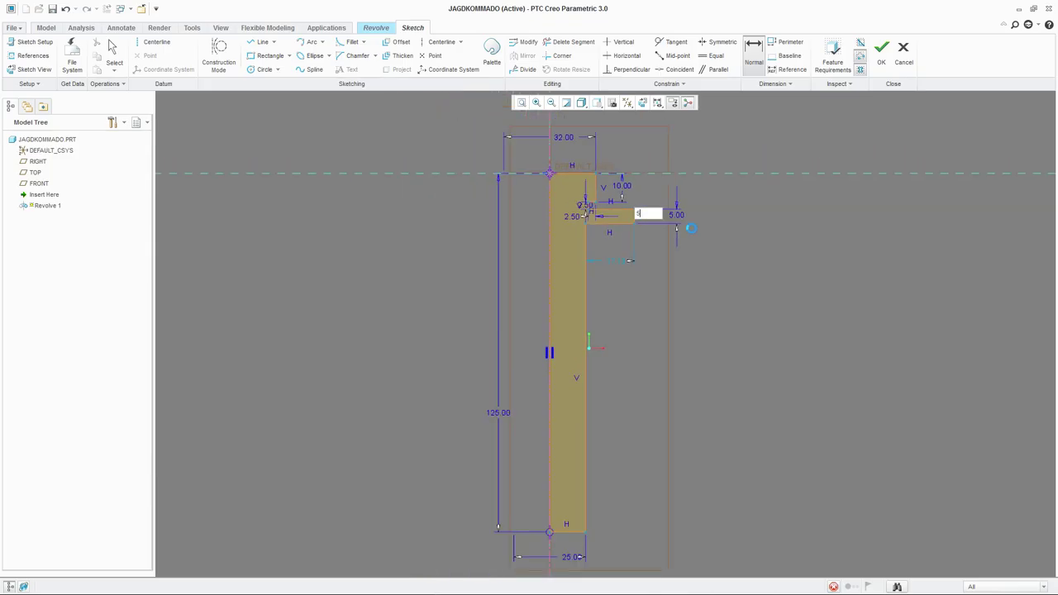
scroll(628, 215, "up", 2)
middle_click(647, 187)
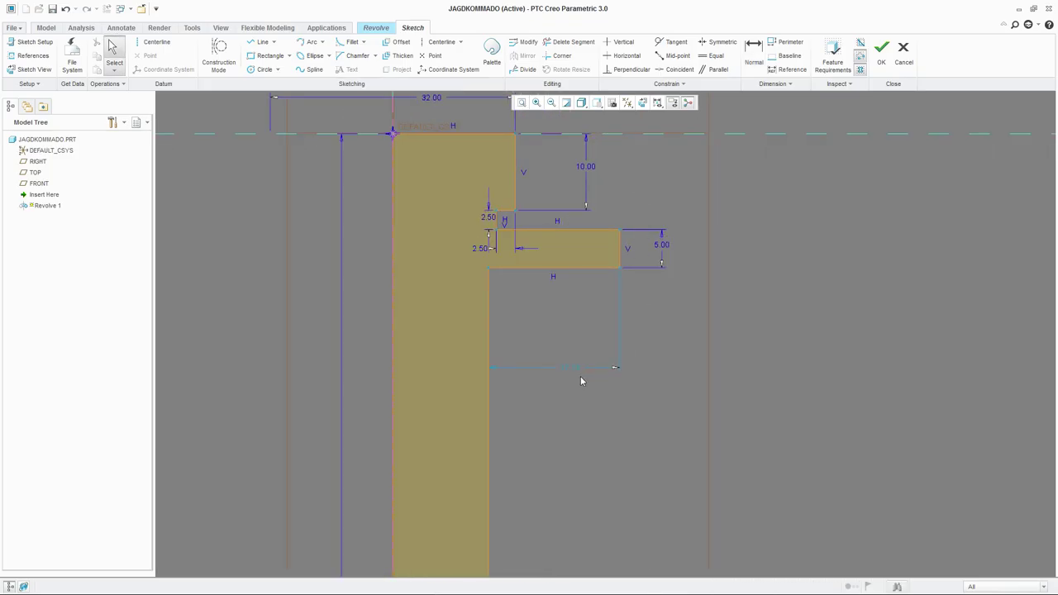
Sketch a five-point spline from the flange's underside, bulging inward past the shaft's edge and ending on that edge.
scroll(576, 247, "down", 2)
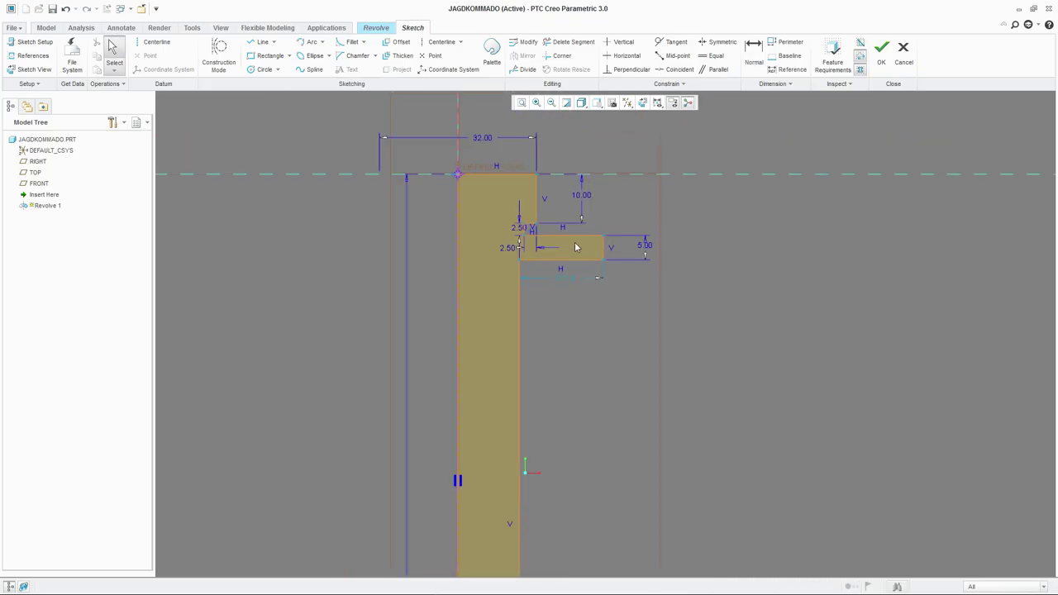
scroll(576, 247, "down", 2)
scroll(566, 275, "up", 2)
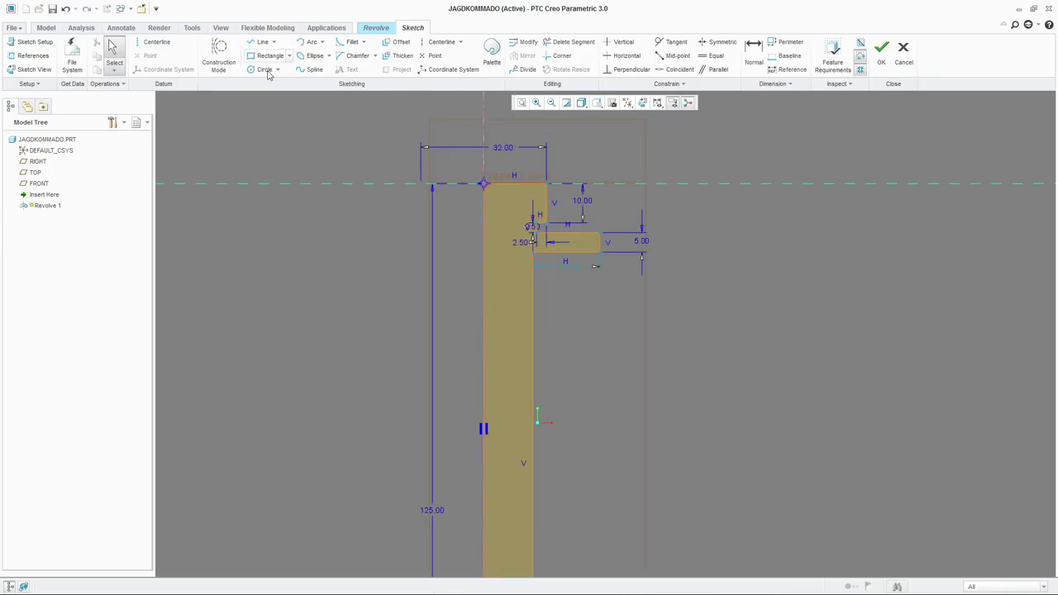
left_click(310, 71)
scroll(625, 226, "up", 2)
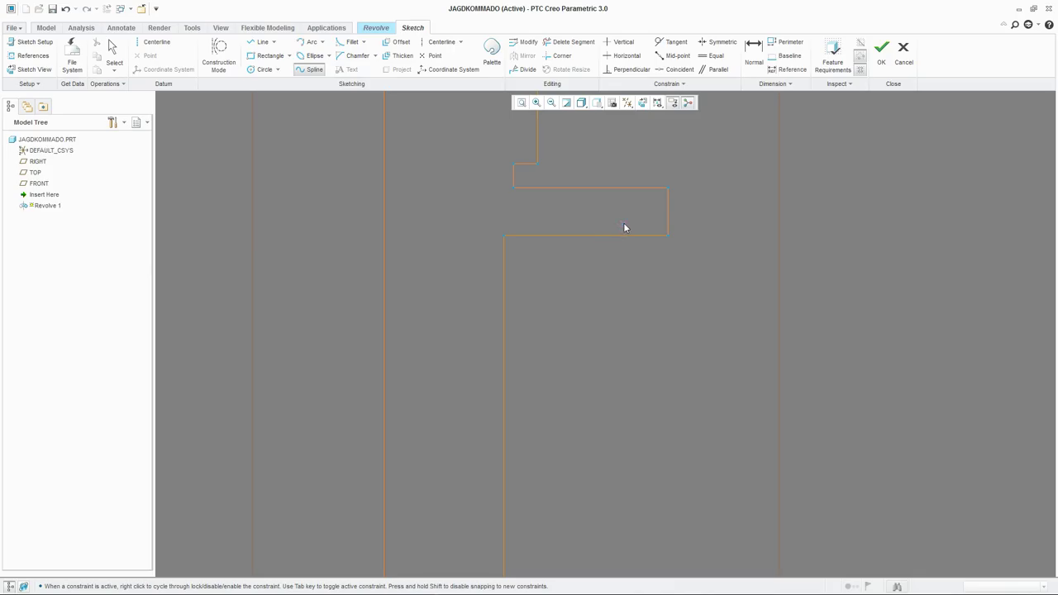
left_click(550, 256)
left_click(479, 304)
left_click(489, 392)
left_click(503, 439)
middle_click(503, 440)
middle_click(525, 344)
Make the spline tangent to the flange's underside at one end and to the shaft's edge at the other.
left_click(671, 42)
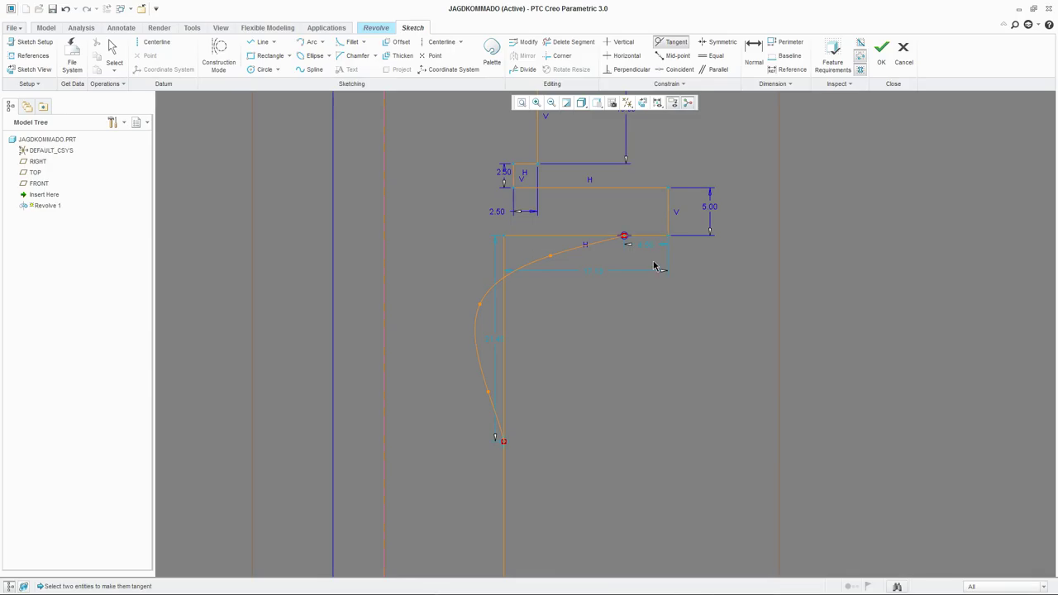
left_click(616, 239)
left_click(610, 245)
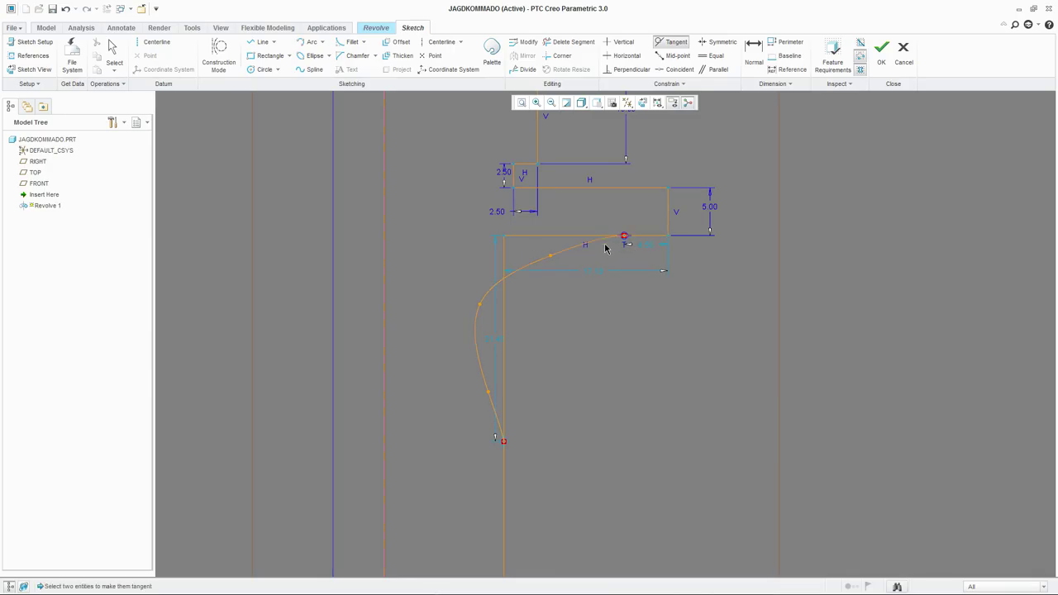
scroll(573, 259, "up", 3)
left_click(508, 359)
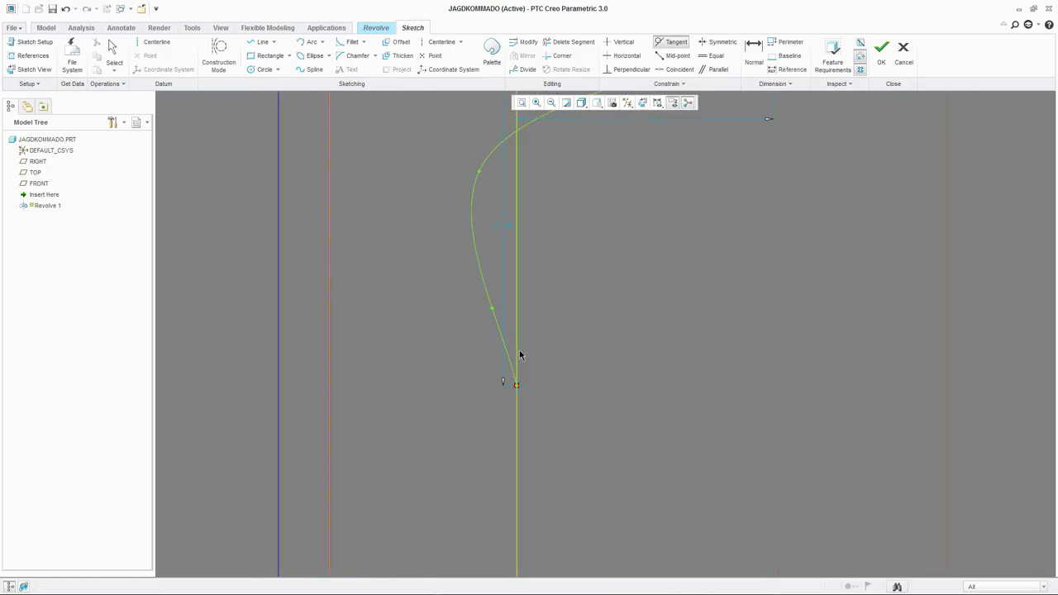
left_click(518, 354)
middle_click(535, 318)
Reshape the spline by moving its two upper interior points to form a smoother neck below the flange.
scroll(534, 319, "down", 3)
scroll(498, 231, "up", 2)
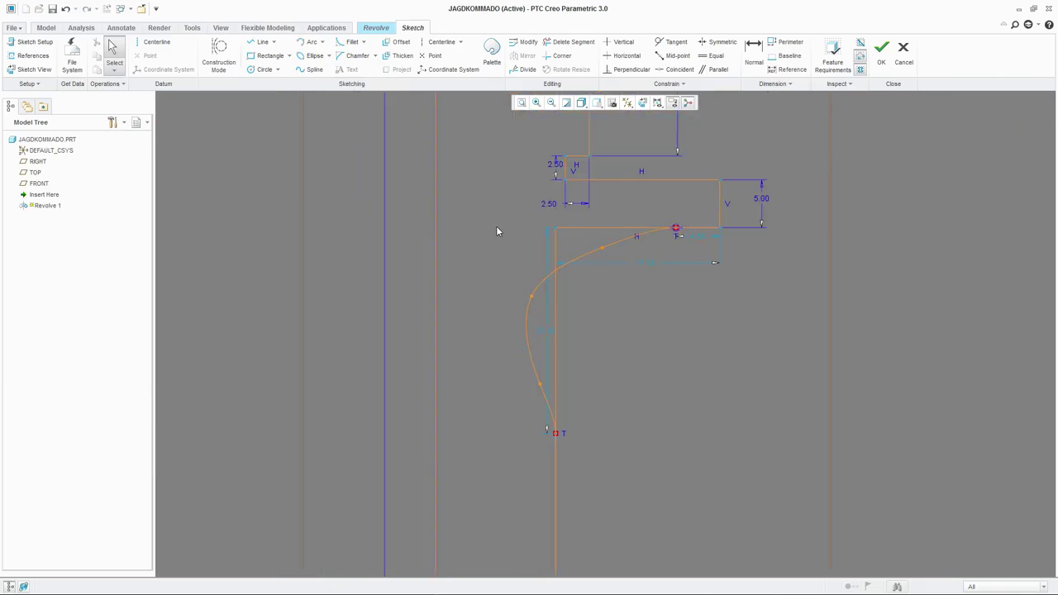
left_click_drag(600, 253, 565, 251)
left_click_drag(536, 302, 537, 295)
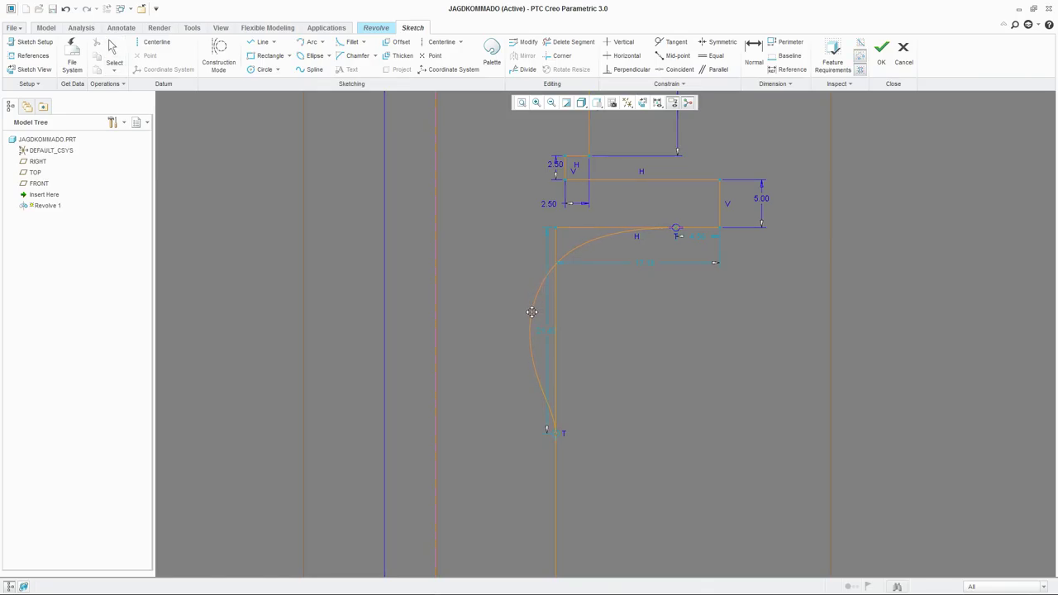
left_click(532, 311)
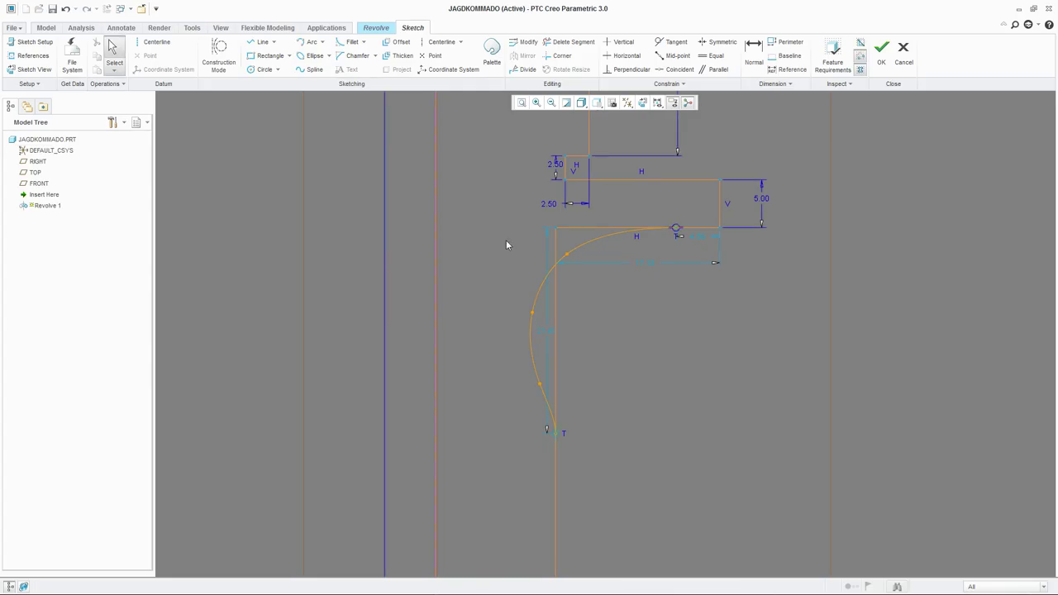
Trim away the flange underside and shaft edge segments between the spline's ends so the profile follows the spline.
left_click(568, 41)
left_click(552, 242)
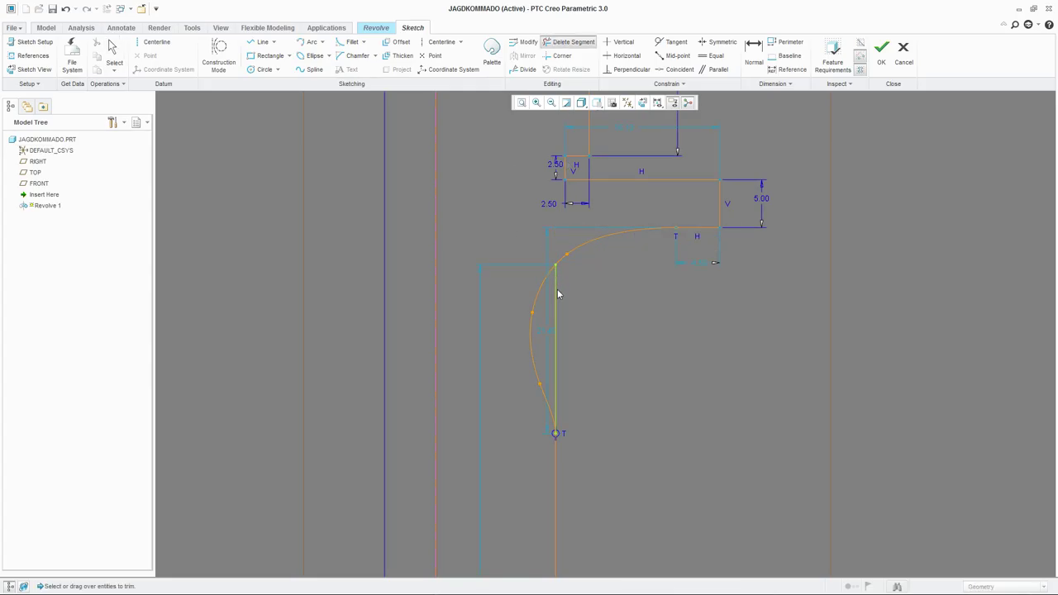
left_click(558, 310)
middle_click(501, 187)
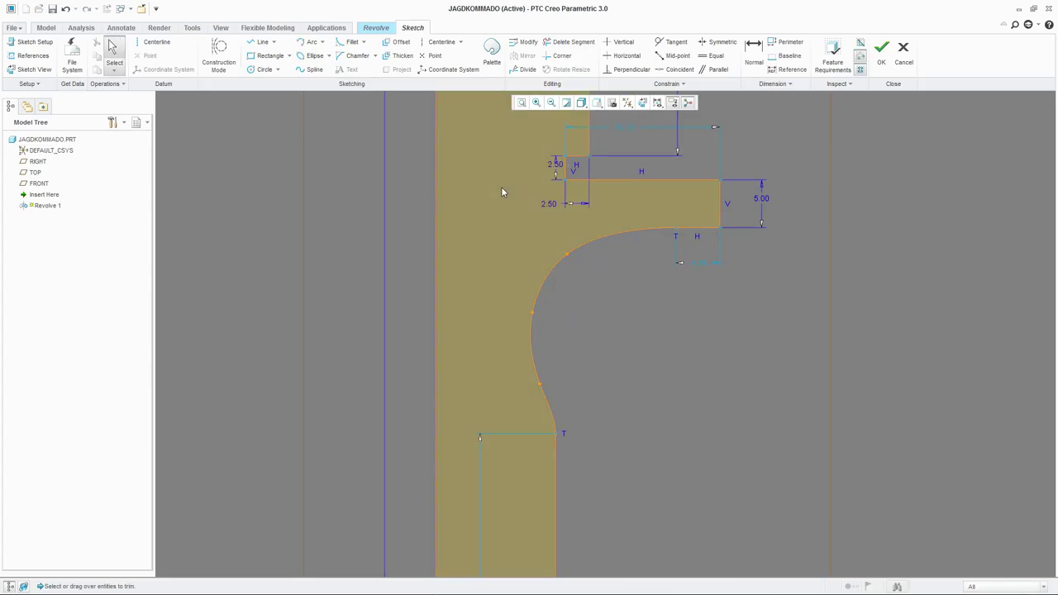
Set the length of the straight segment on the flange's underside to 2.5 mm.
scroll(501, 187, "down", 2)
scroll(609, 235, "up", 1)
double_click(600, 229)
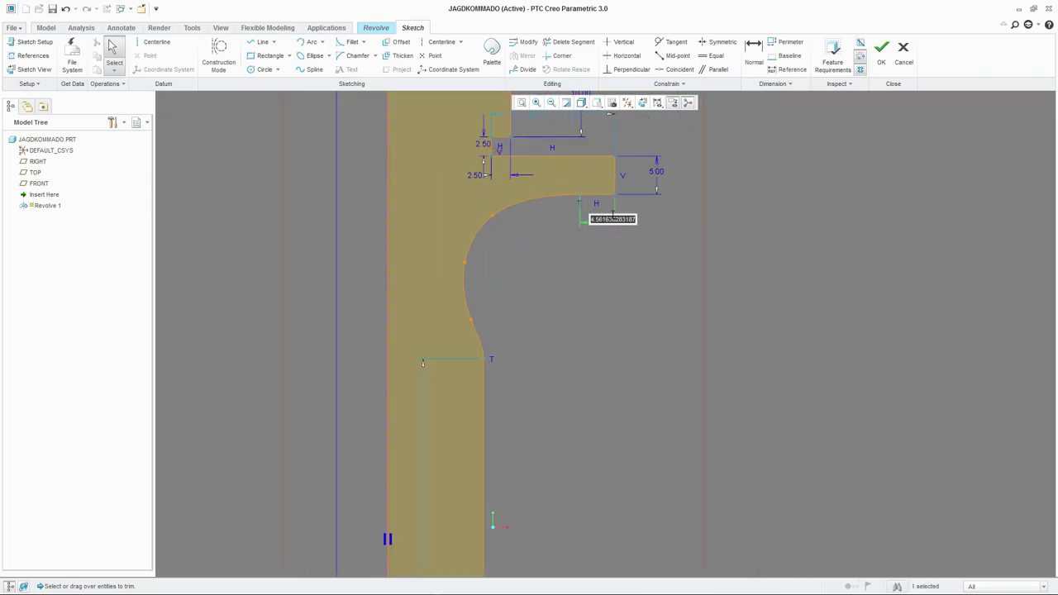
scroll(594, 280, "down", 3)
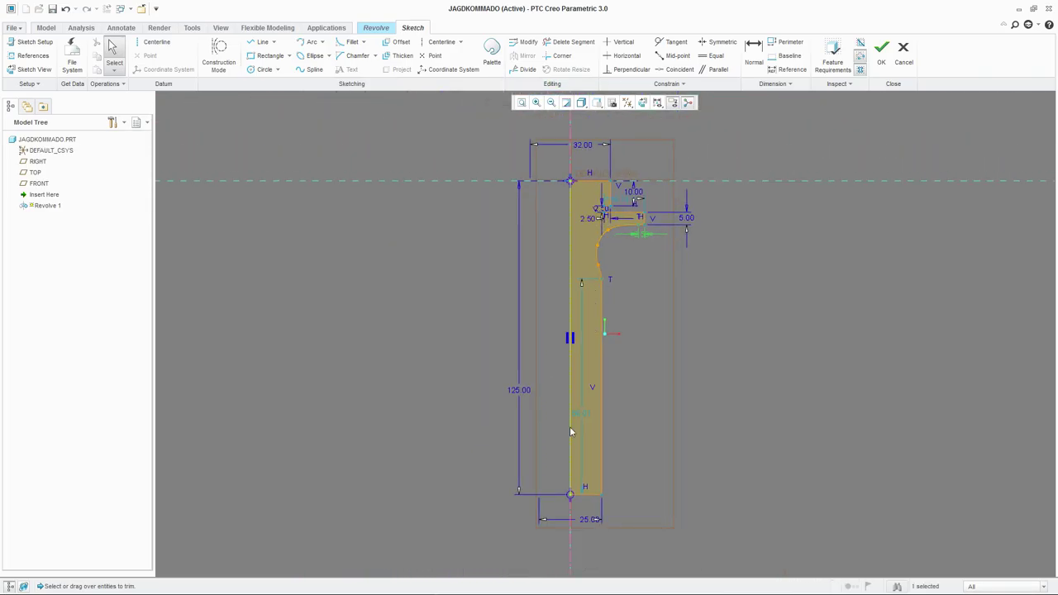
Place the straight shaft length dimension outside the profile, try a value of 100 mm and undo that value.
left_click_drag(580, 422, 649, 418)
double_click(649, 417)
type("100")
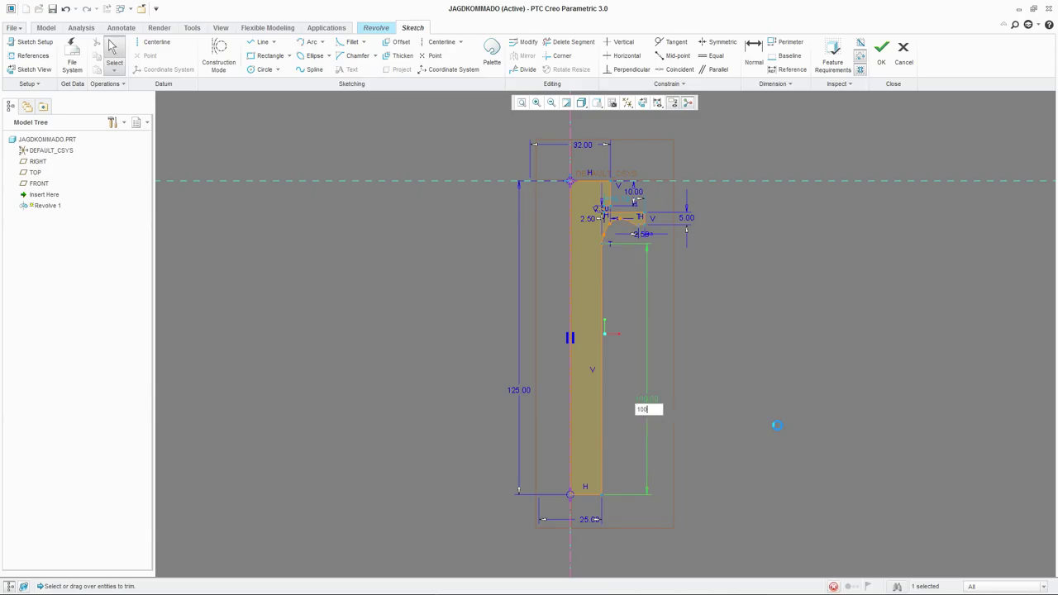
key("ctrl+z")
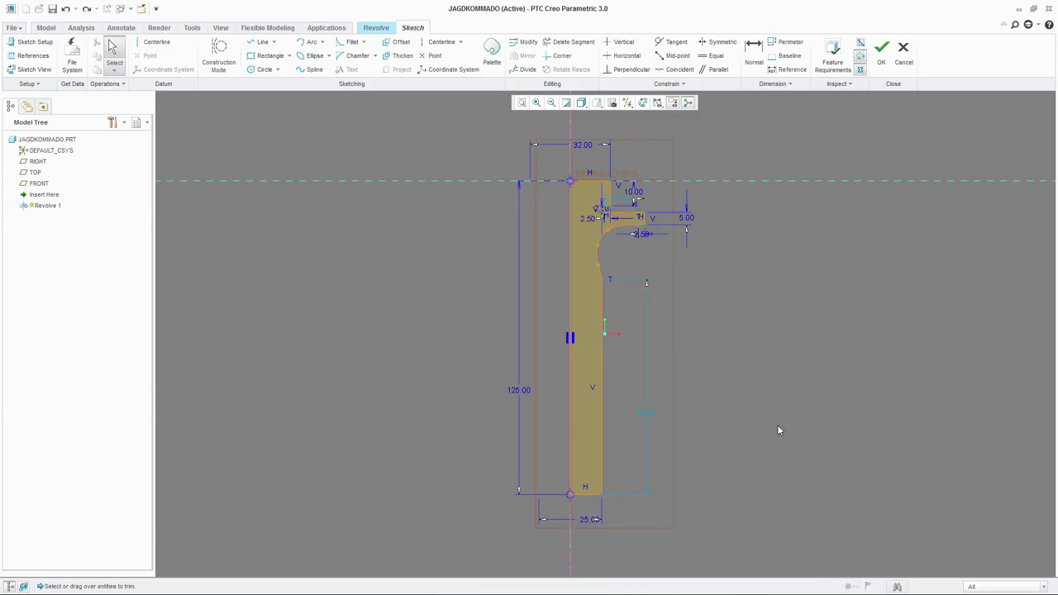
Set the straight shaft length to 85 mm and the flange's width from the groove wall to 15 mm.
double_click(657, 415)
type("86")
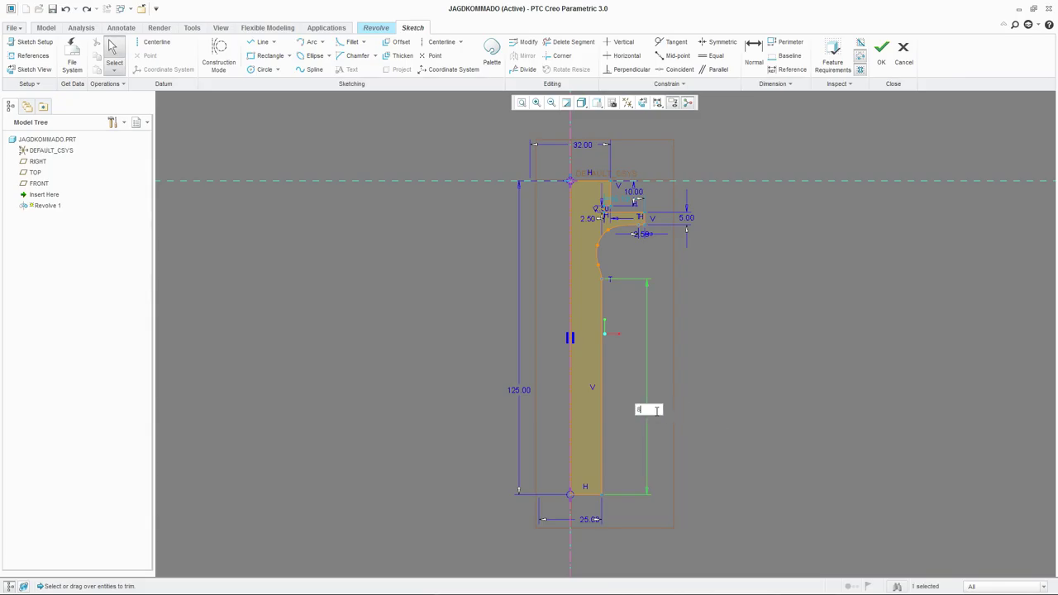
key("Return")
scroll(609, 207, "up", 3)
double_click(640, 195)
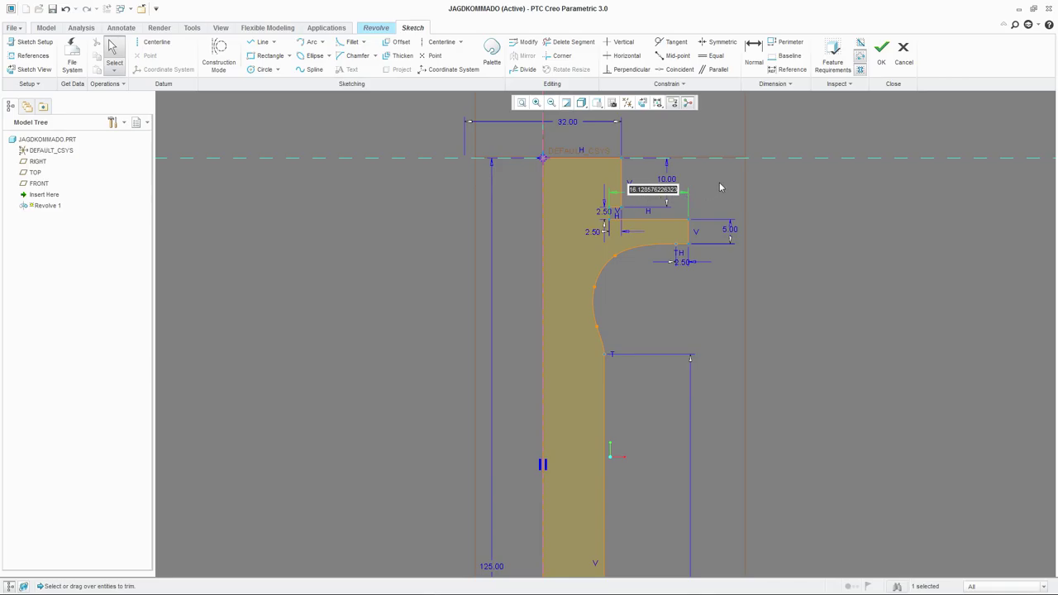
type("15")
scroll(736, 165, "down", 3)
key("Return")
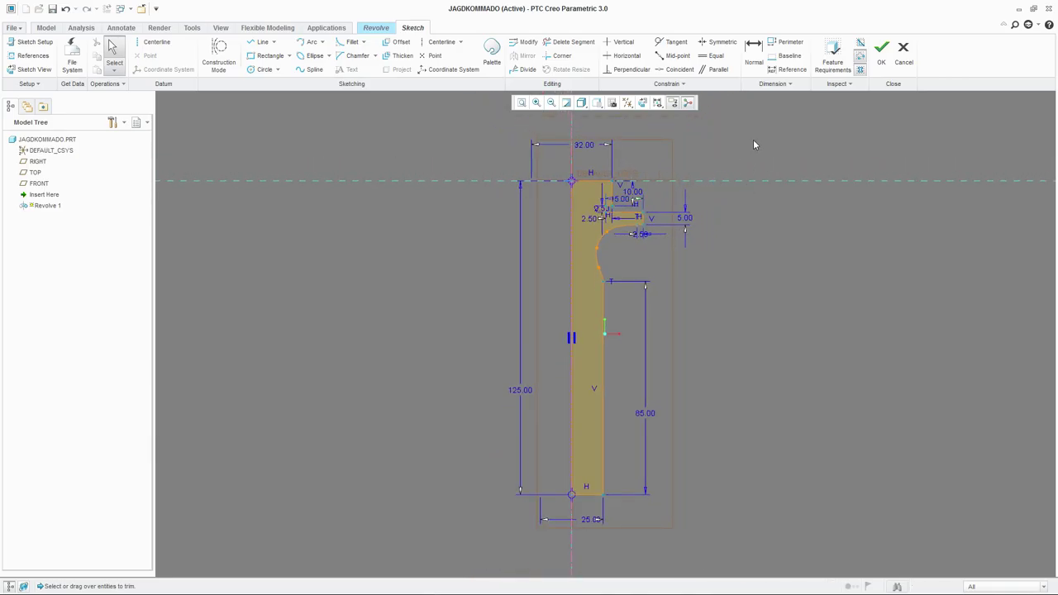
Finish the sketch and complete the solid 360° revolve about the internal centerline.
left_click(881, 52)
middle_click_drag(601, 217, 506, 192)
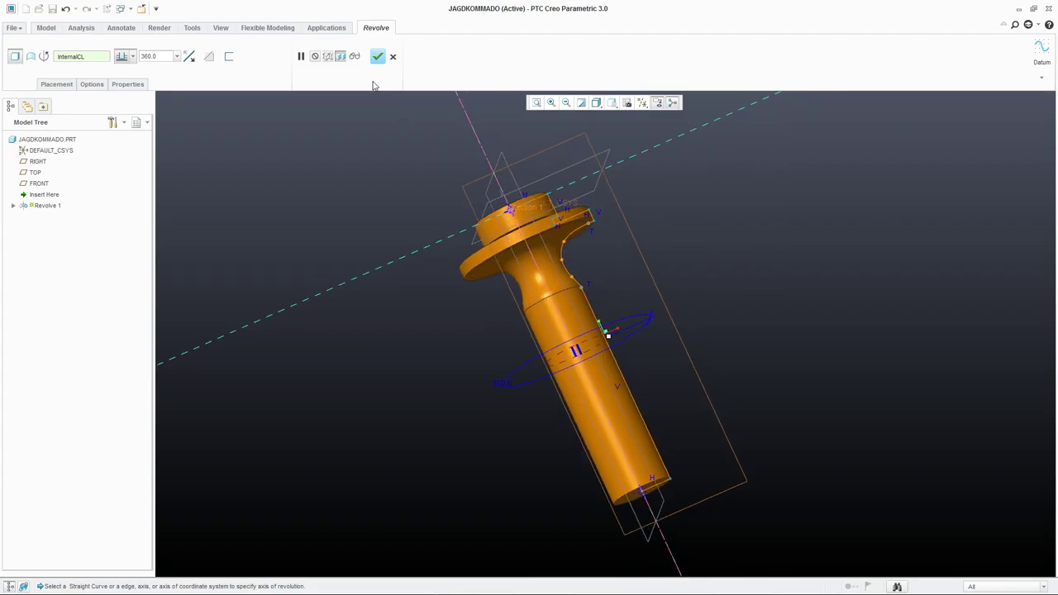
left_click(376, 57)
middle_click_drag(387, 182, 506, 272)
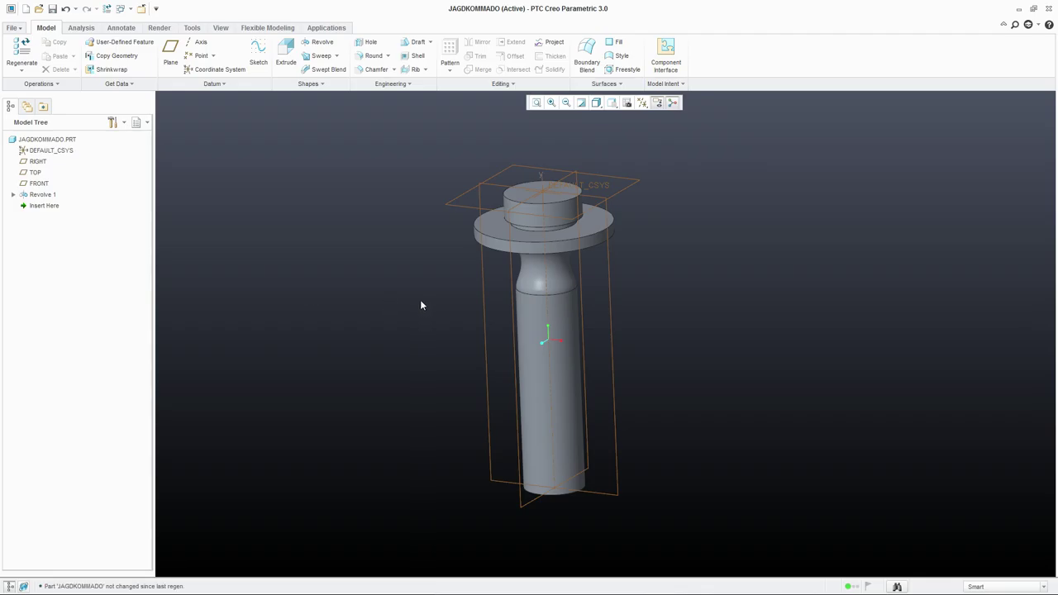
middle_click_drag(586, 256, 595, 337)
middle_click_drag(638, 232, 585, 310)
key("ctrl+d")
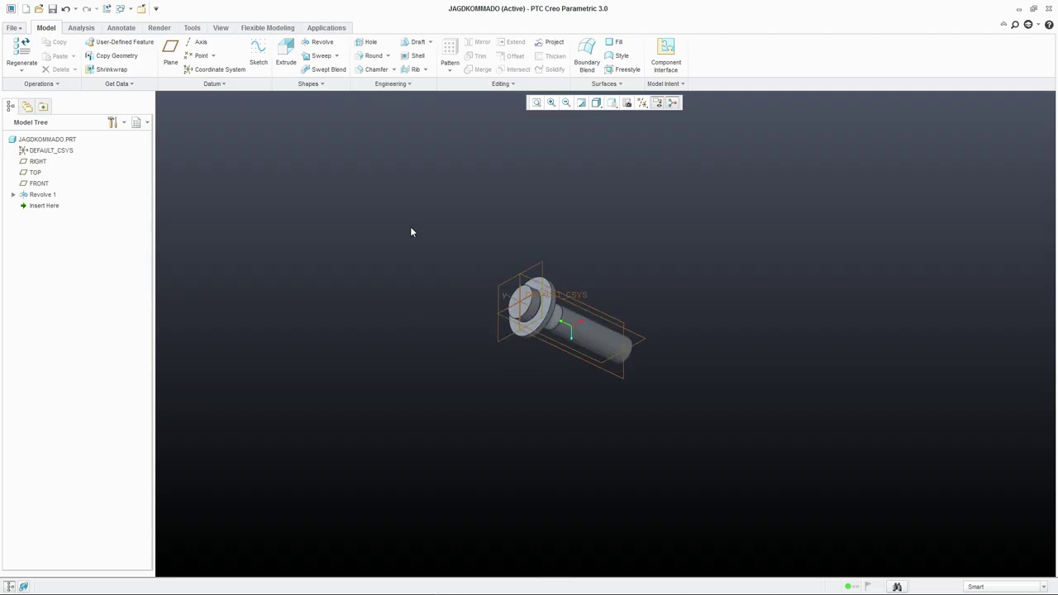
Start a new sketch on the TOP datum plane at the flange end of the handle.
scroll(462, 270, "up", 2)
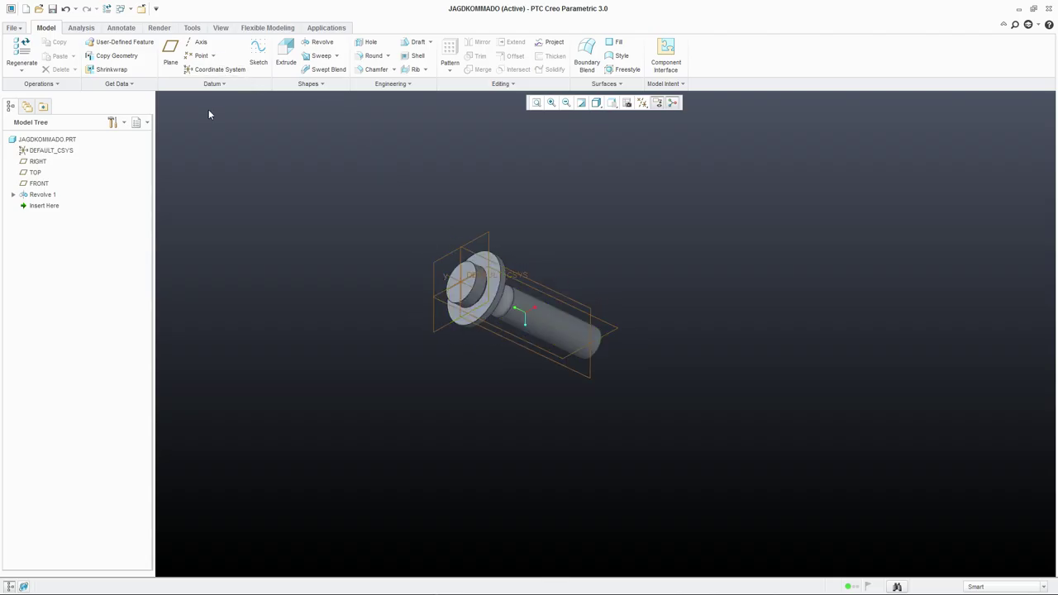
left_click(258, 56)
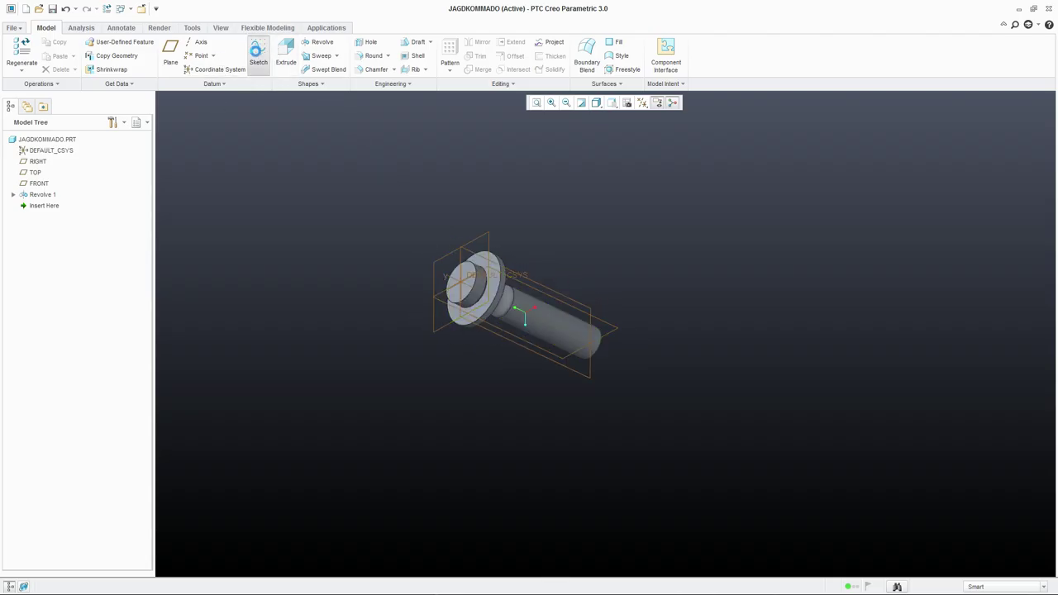
left_click(440, 263)
left_click(996, 252)
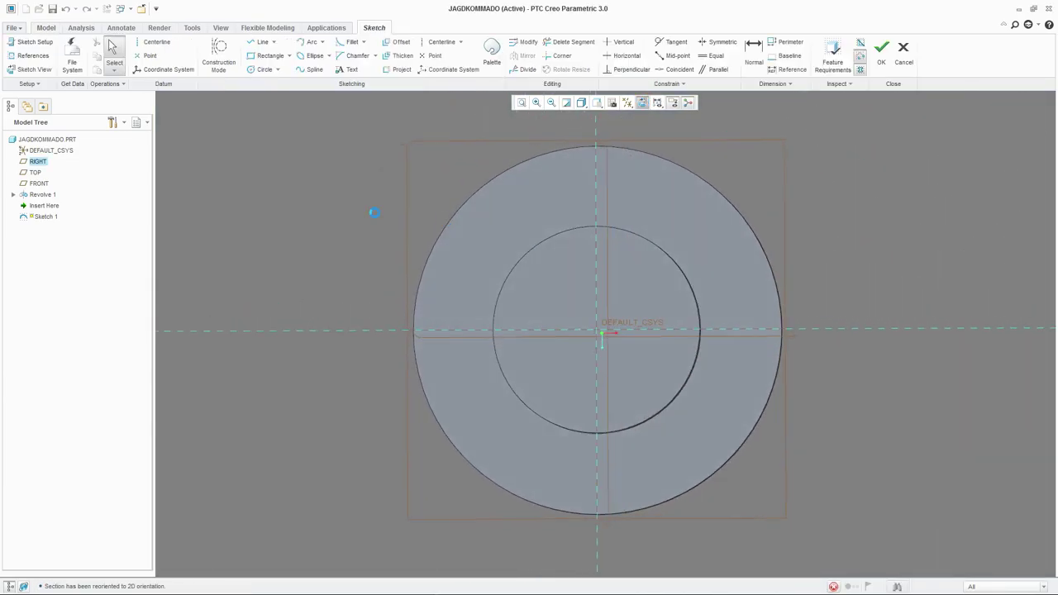
Insert a 3-sided triangle from the sketcher palette and centre it on the handle's axis.
left_click(491, 52)
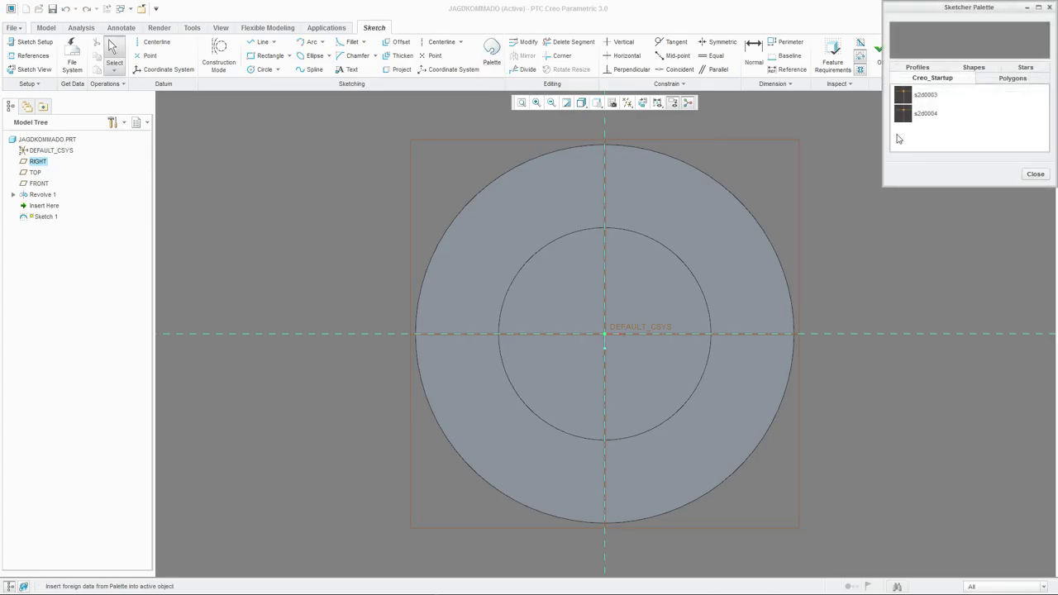
left_click(1012, 77)
left_click(943, 98)
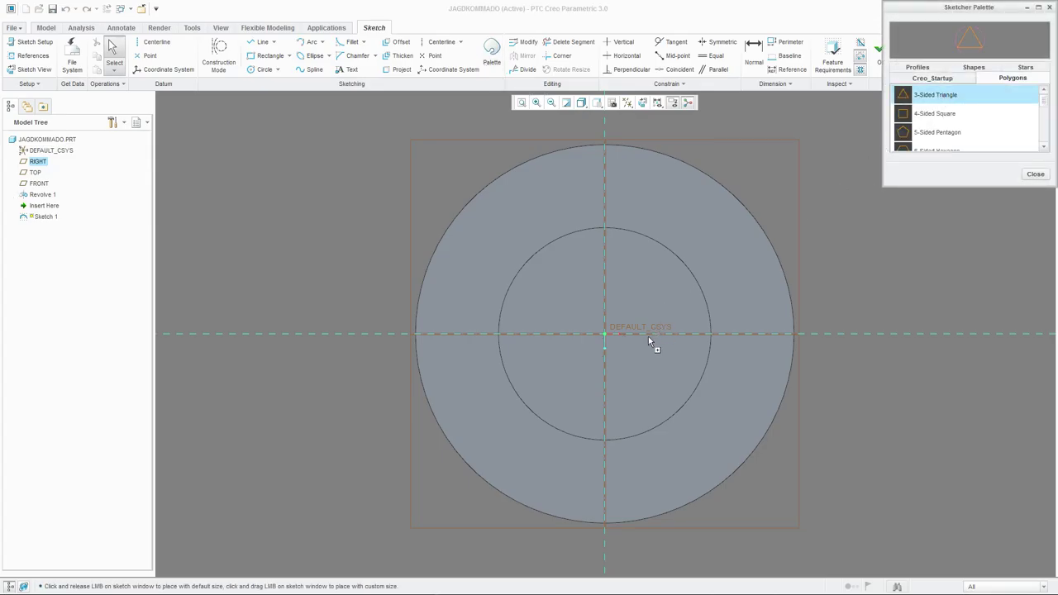
left_click(673, 278)
left_click_drag(673, 279, 603, 345)
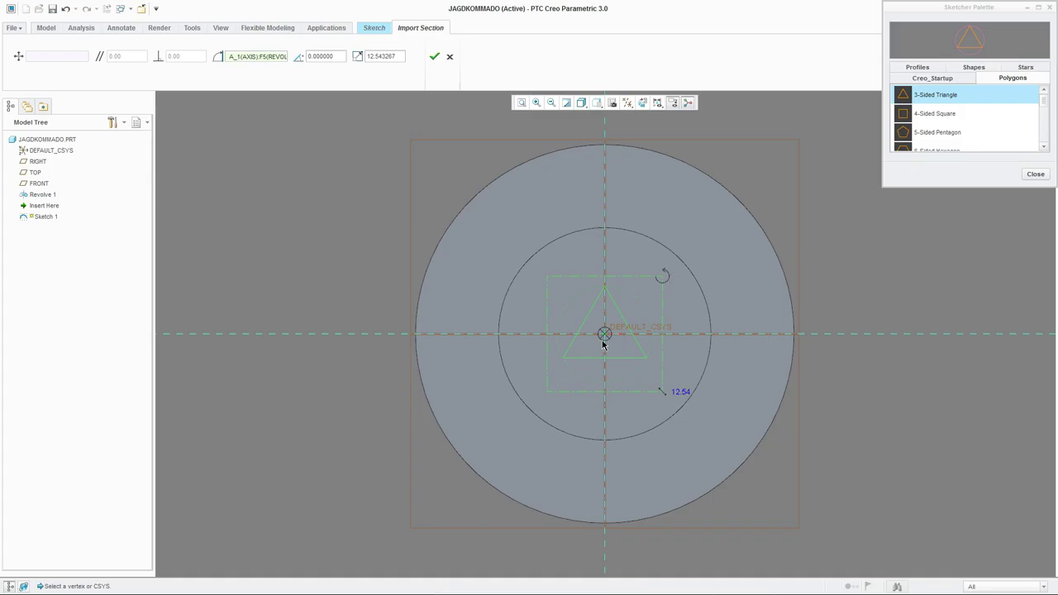
Rotate the inserted triangle by -45° and set its size to 25.
left_click_drag(665, 274, 720, 333)
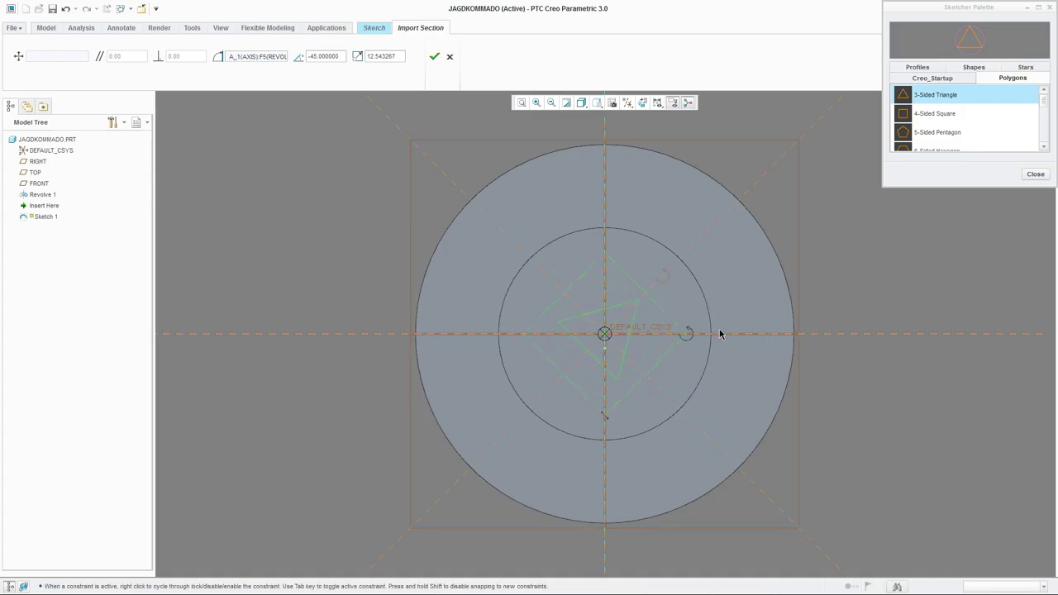
left_click_drag(609, 417, 663, 488)
double_click(624, 498)
type("25")
key("Return")
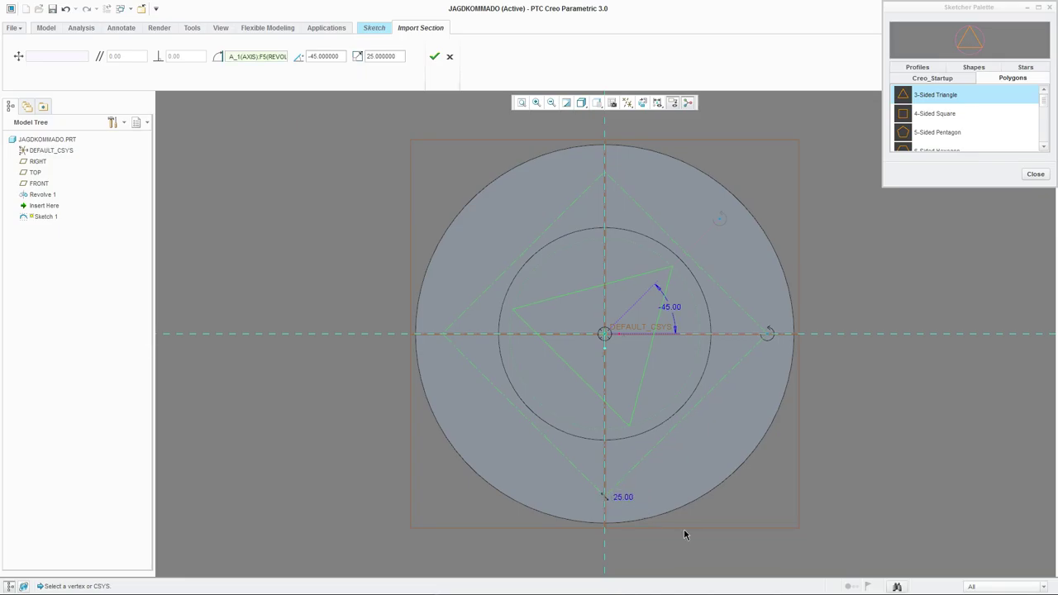
Set the triangle's rotation angle to -60° and accept the imported section.
double_click(671, 307)
type("-60")
key("Return")
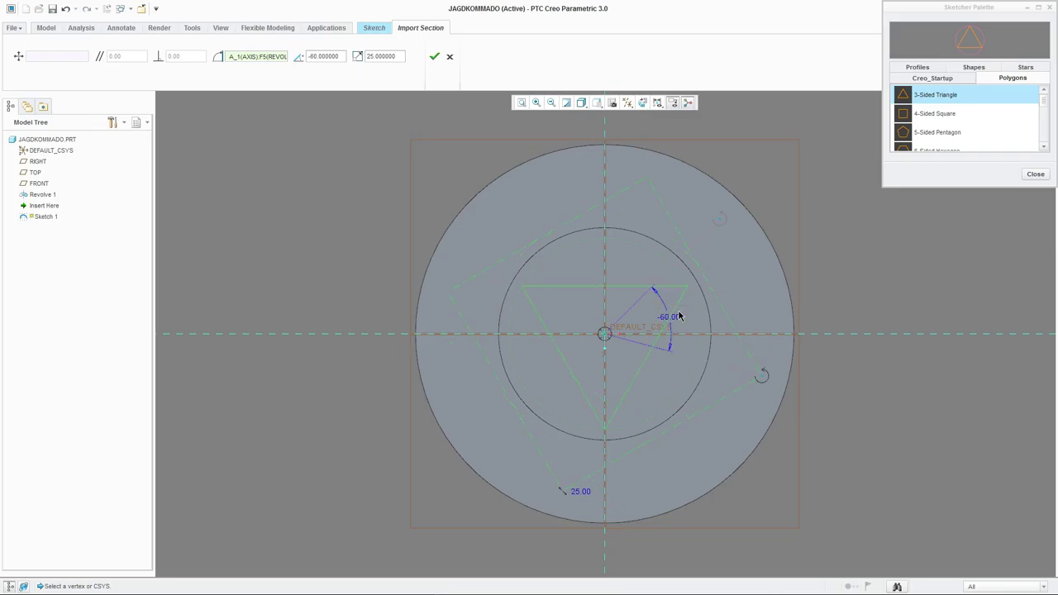
left_click(1034, 175)
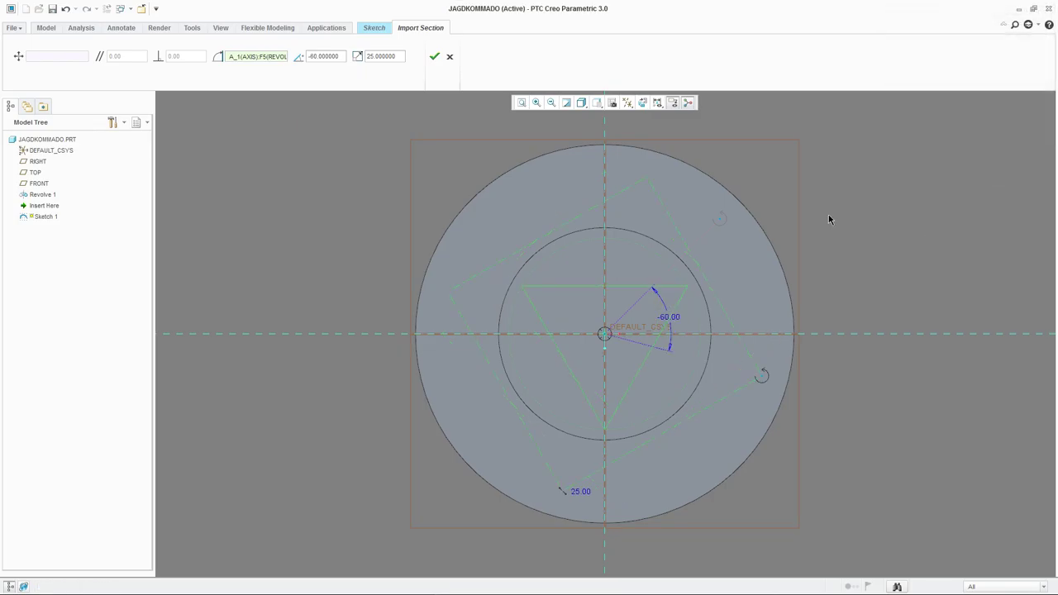
left_click(433, 56)
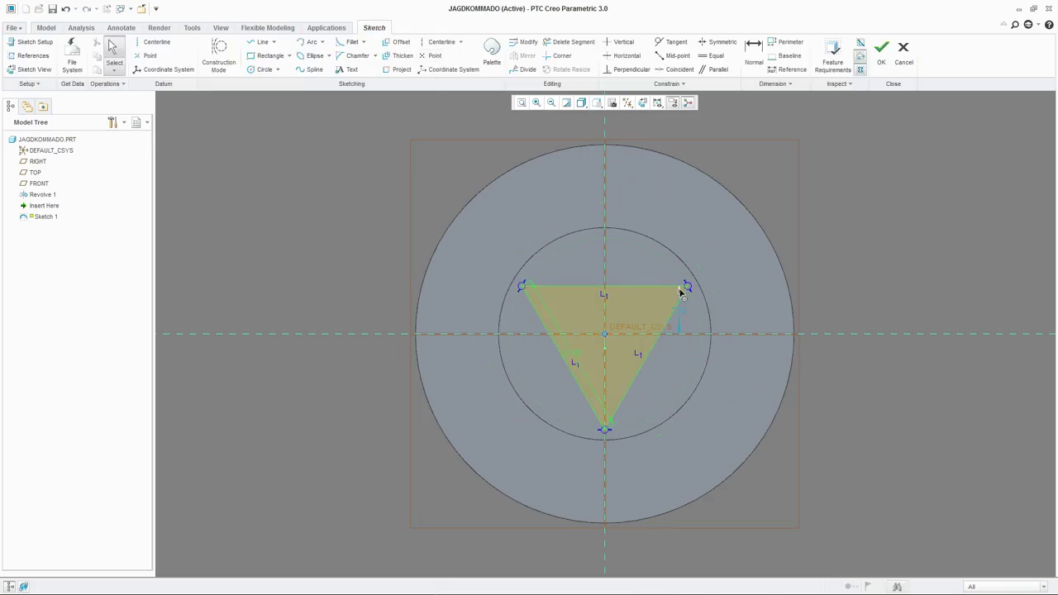
Draw a construction centerline from the origin through the triangle's upper-right vertex.
left_click(442, 41)
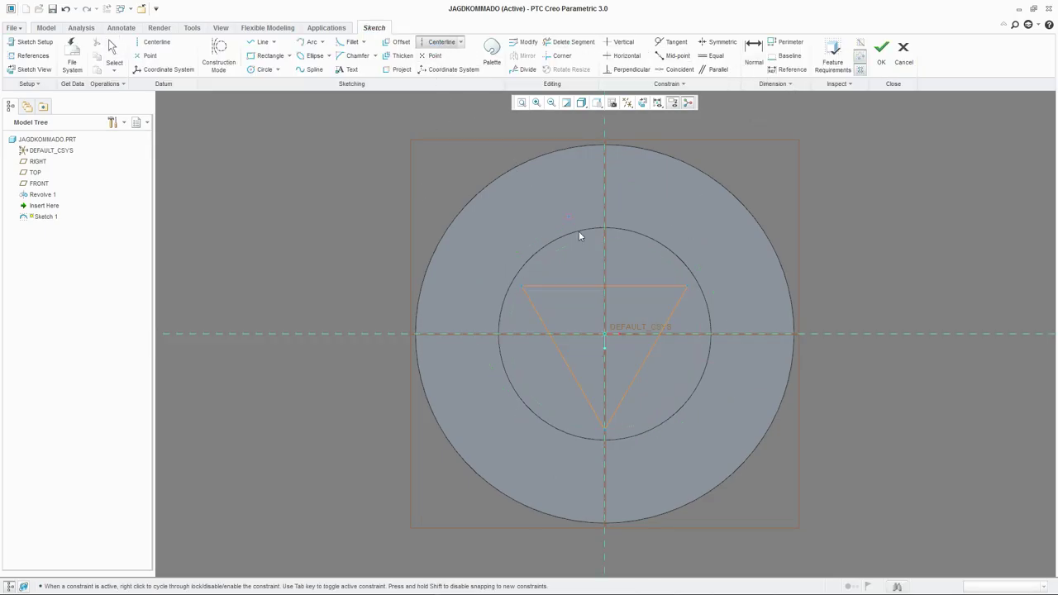
left_click(708, 272)
middle_click(751, 169)
Dimension the angle between the slanted centerline and the vertical reference, and finish the sketch.
left_click(753, 49)
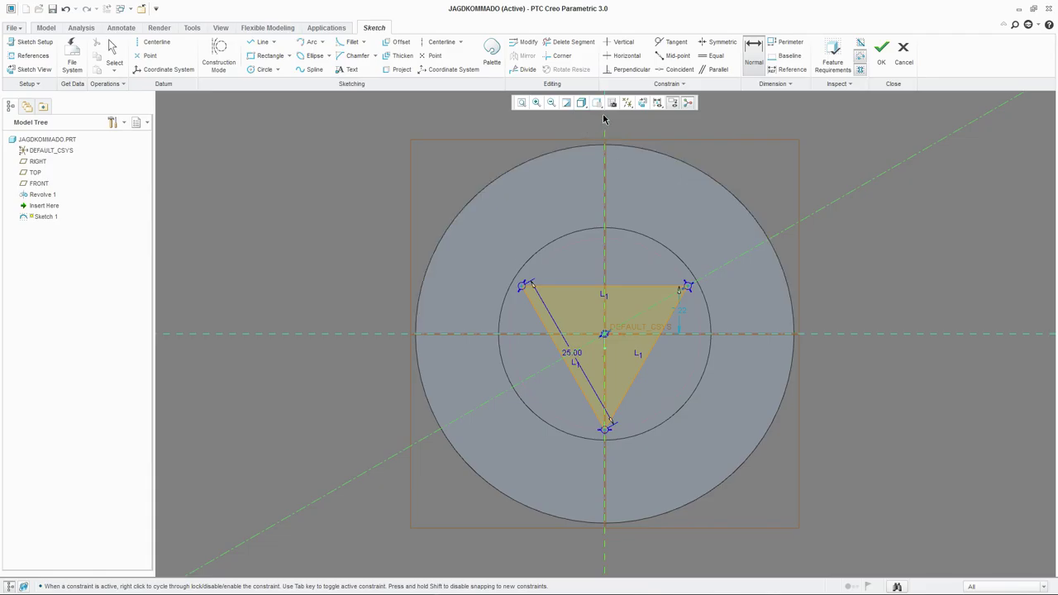
middle_click(697, 137)
key("Return")
middle_click(763, 118)
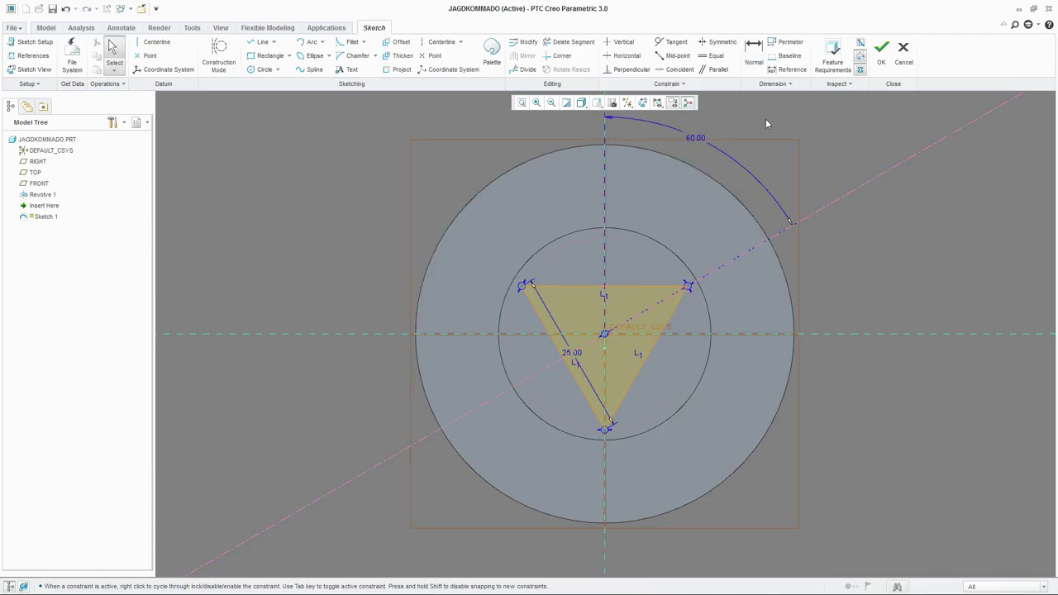
left_click(889, 56)
key("ctrl+d")
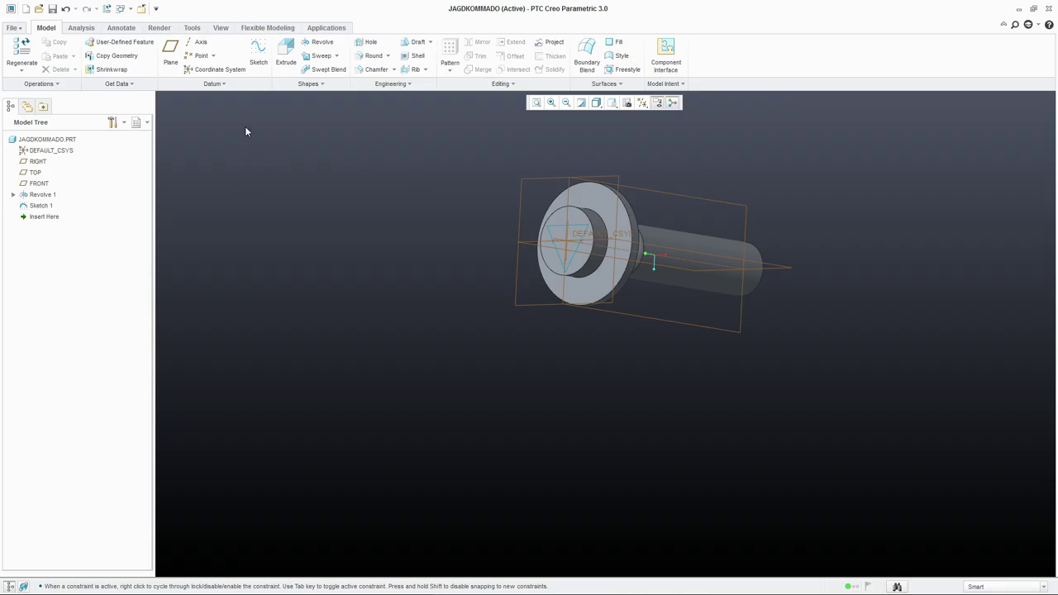
Start another sketch and create its datum plane offset 100 from the TOP plane, away from the shaft.
left_click(257, 55)
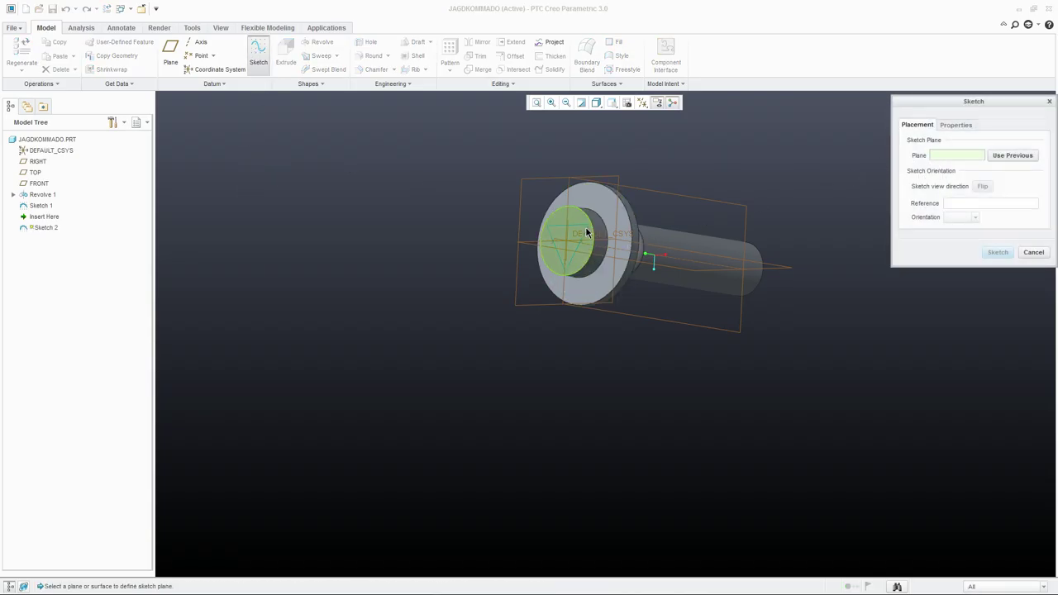
left_click(169, 52)
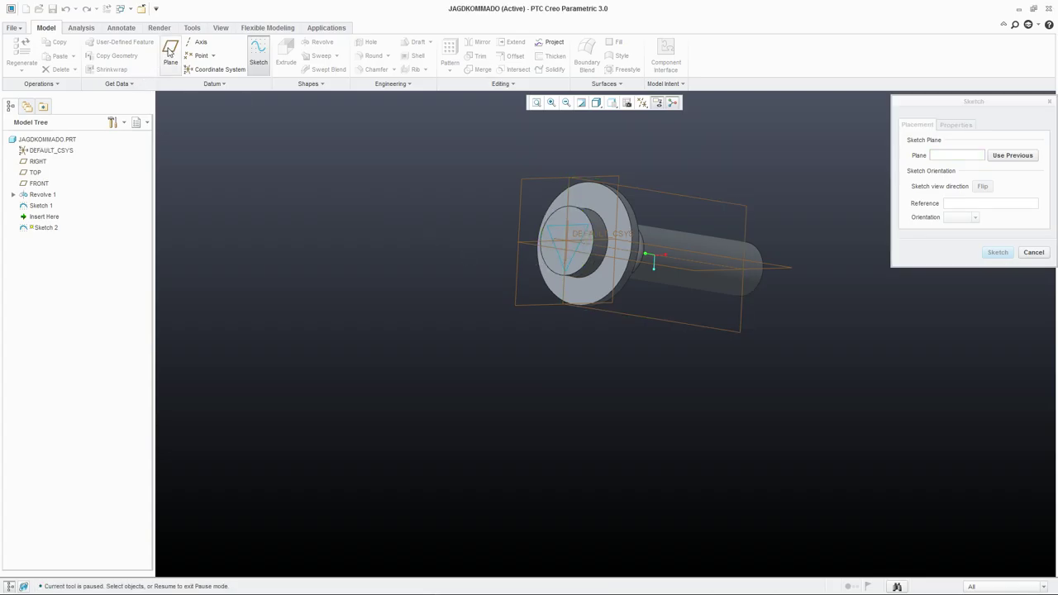
left_click(524, 179)
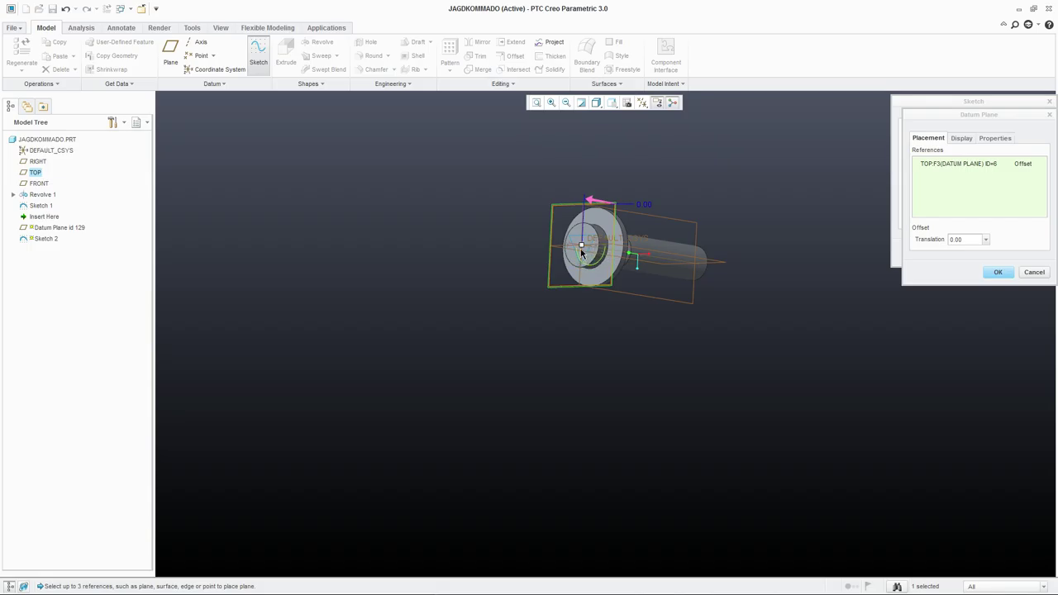
left_click_drag(589, 198, 479, 228)
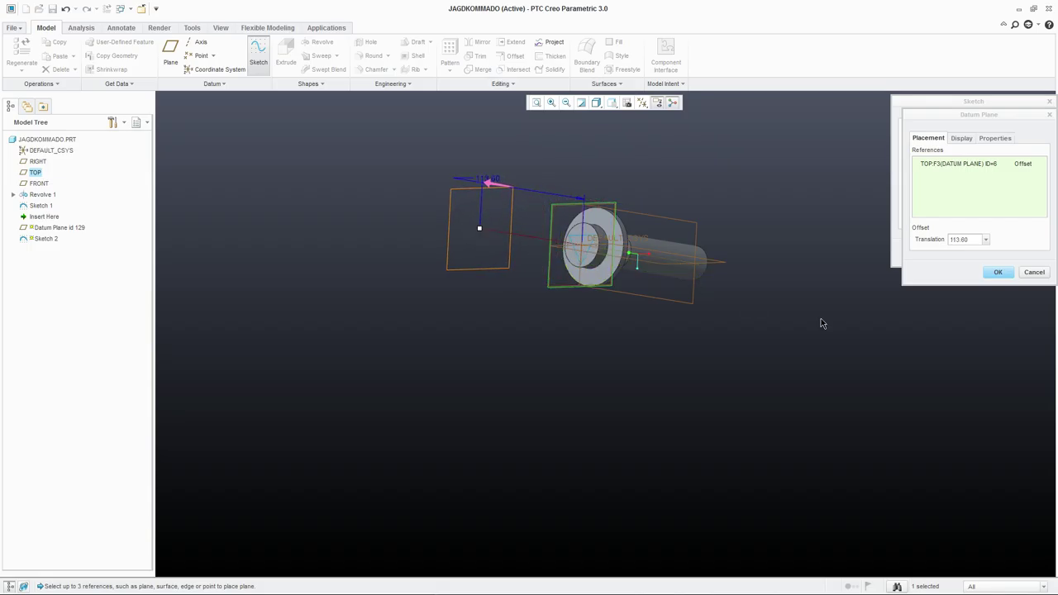
left_click(940, 243)
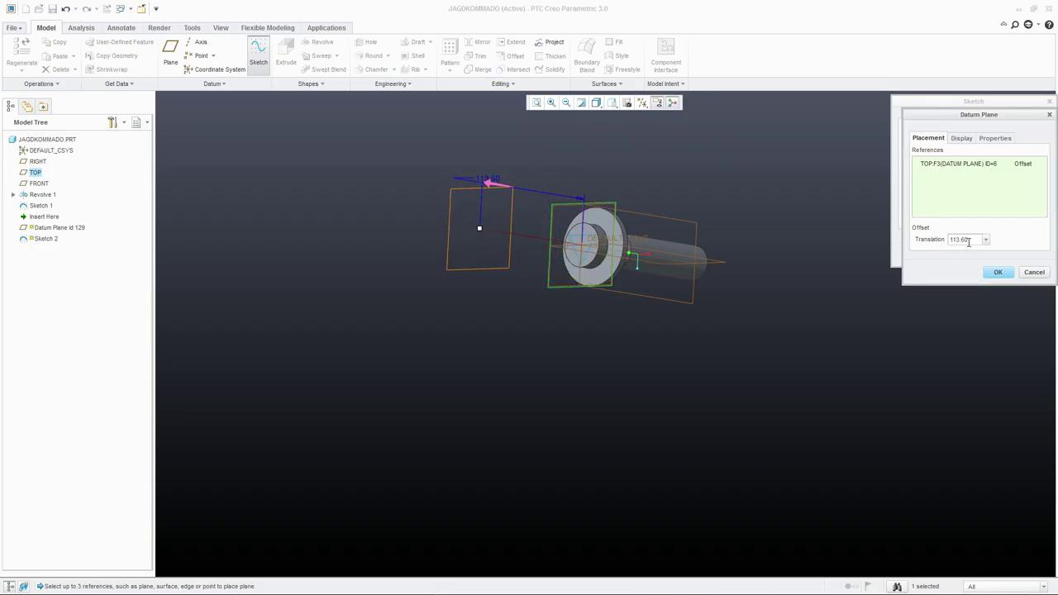
left_click_drag(968, 241, 943, 237)
type("100")
key("Return")
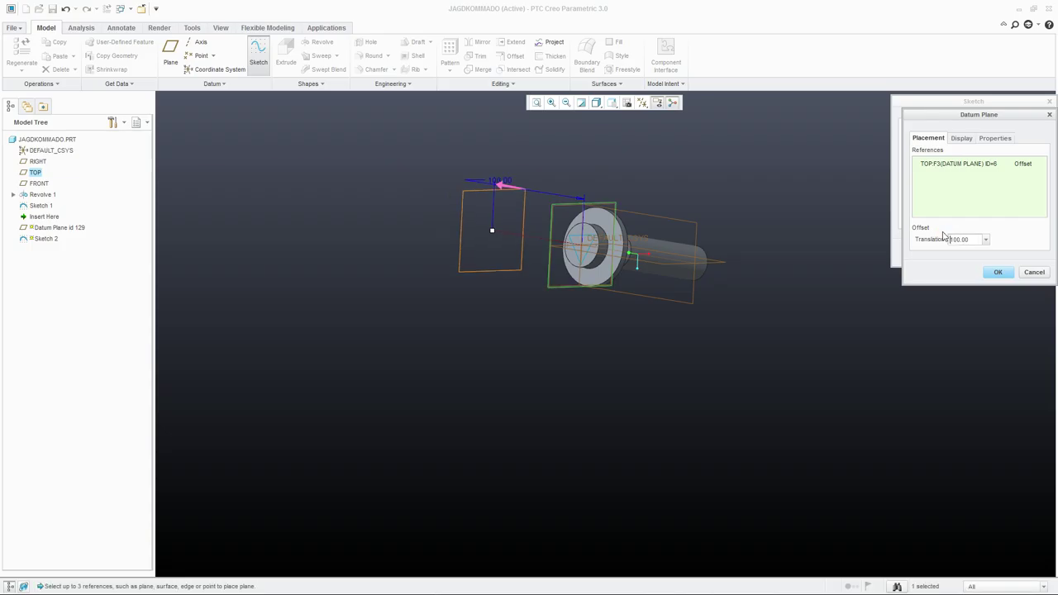
mouse_move(840, 256)
middle_mouse_down()
mouse_move(635, 289)
mouse_move(687, 314)
mouse_move(699, 307)
mouse_move(710, 321)
mouse_move(693, 309)
middle_mouse_up()
left_click(998, 272)
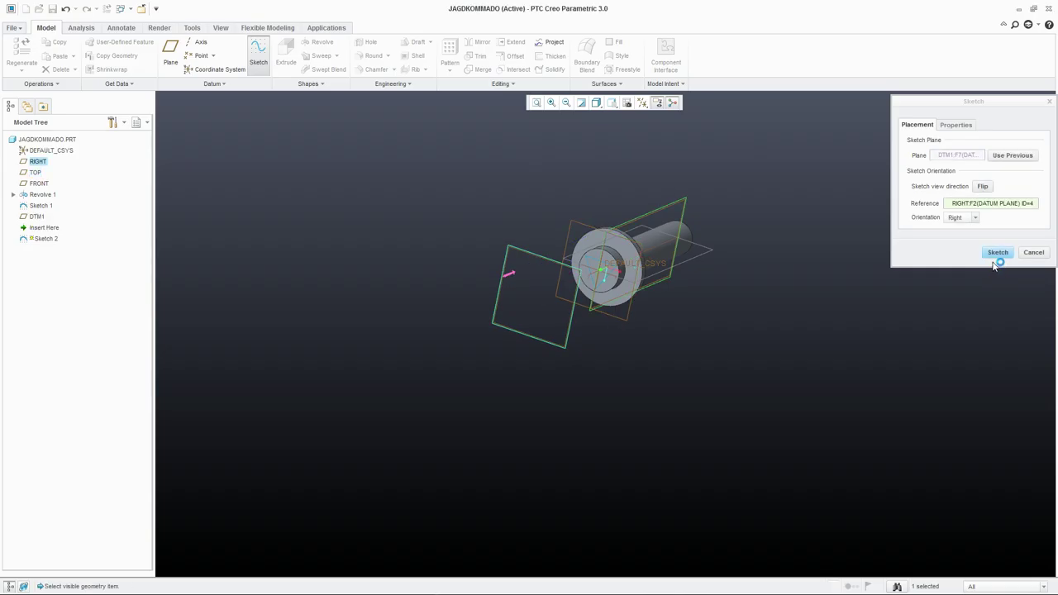
Open the sketch on the 100-offset plane in sketch view and place a 3-sided triangle from the palette centred on the axis.
left_click(998, 252)
left_click(642, 103)
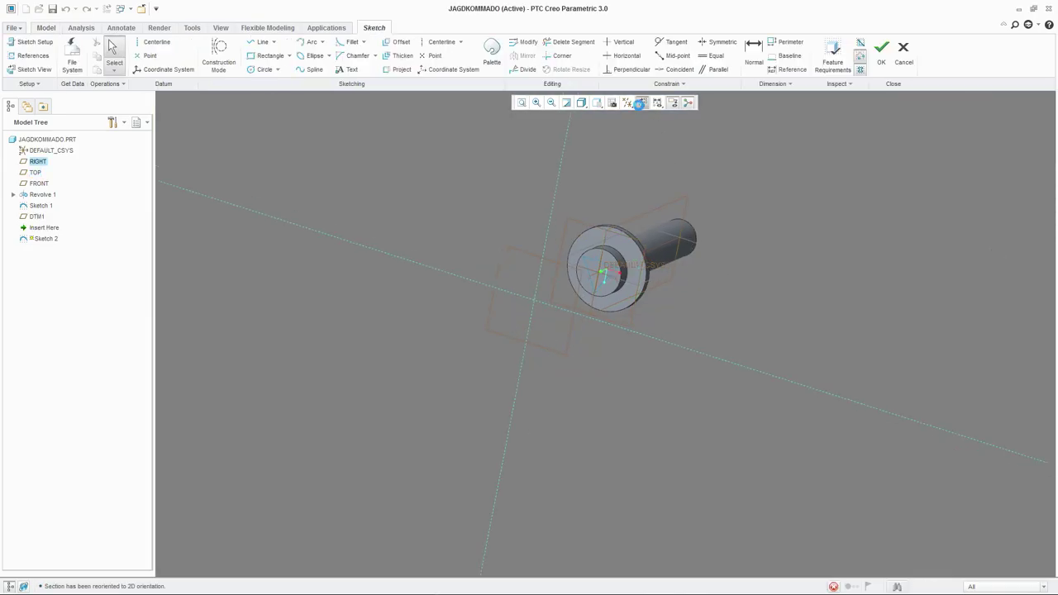
left_click(491, 53)
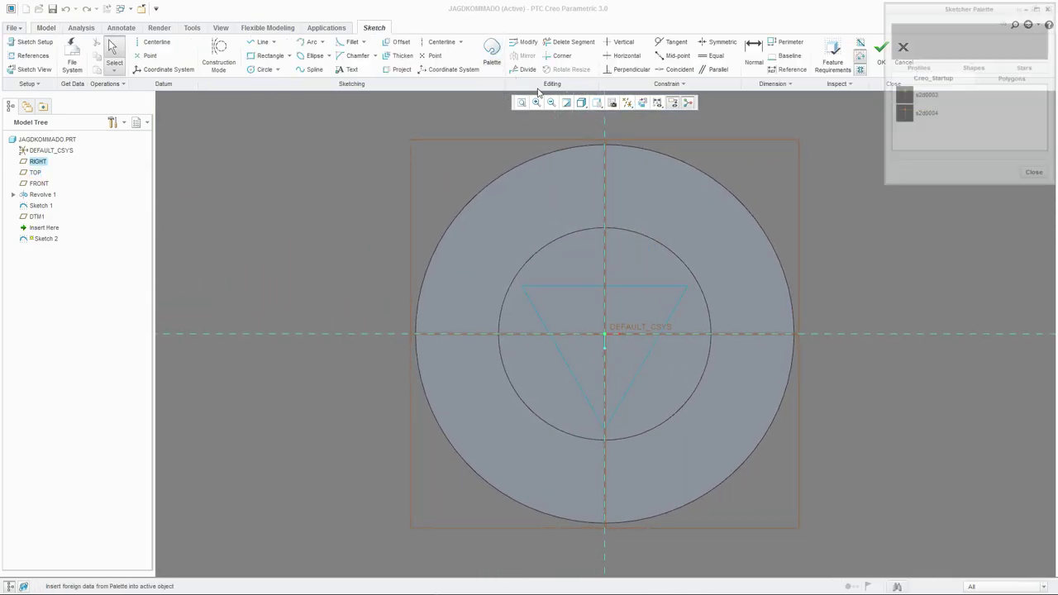
left_click(1008, 78)
double_click(926, 96)
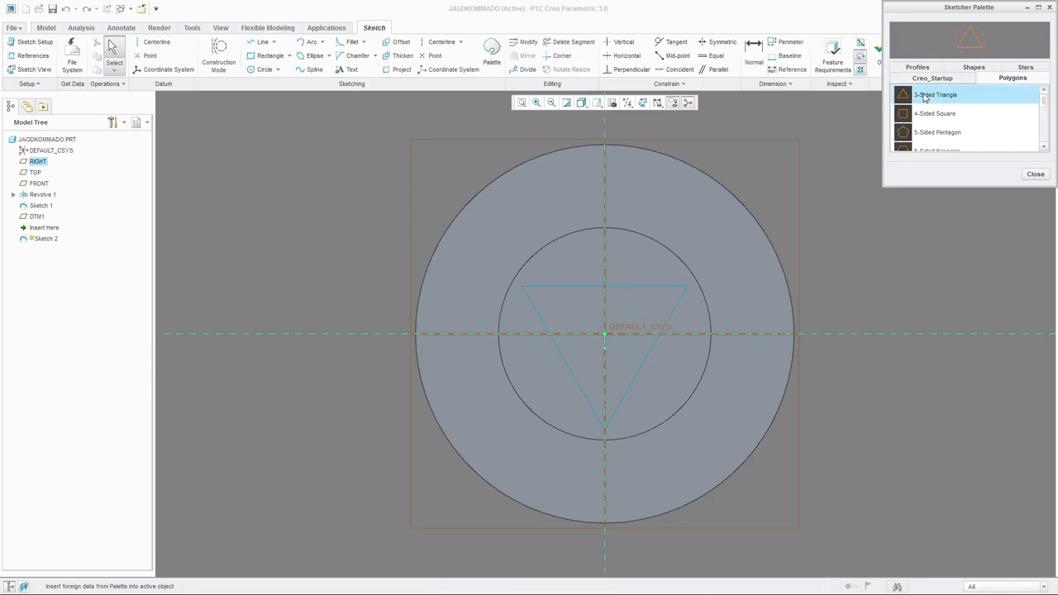
left_click(647, 303)
left_click_drag(647, 303, 607, 335)
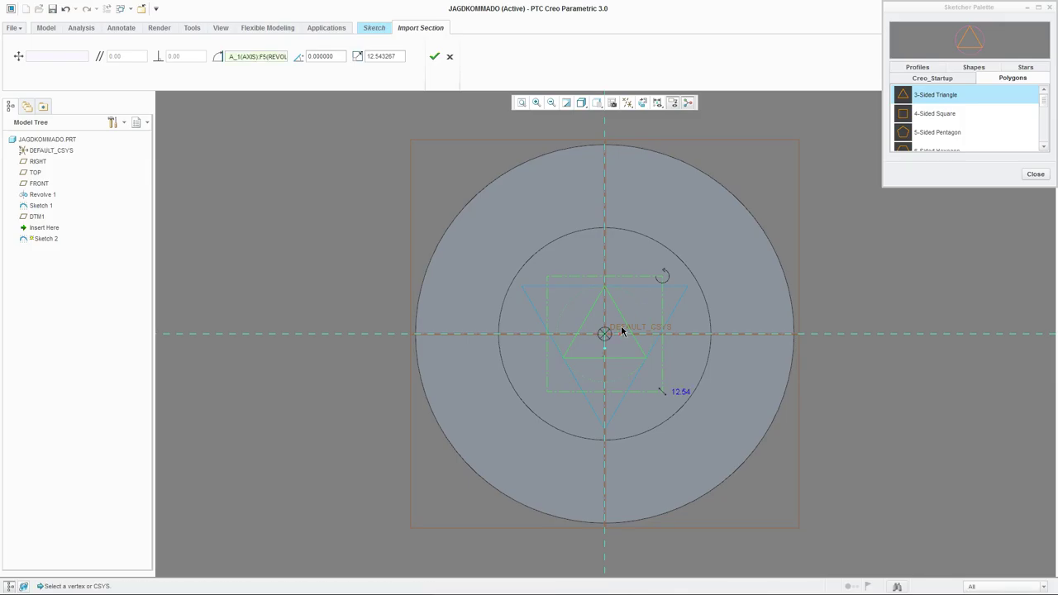
Set the upright triangle's size to 25, accept it and finish the sketch.
double_click(680, 393)
type("25")
key("Return")
left_click(1035, 173)
left_click(435, 56)
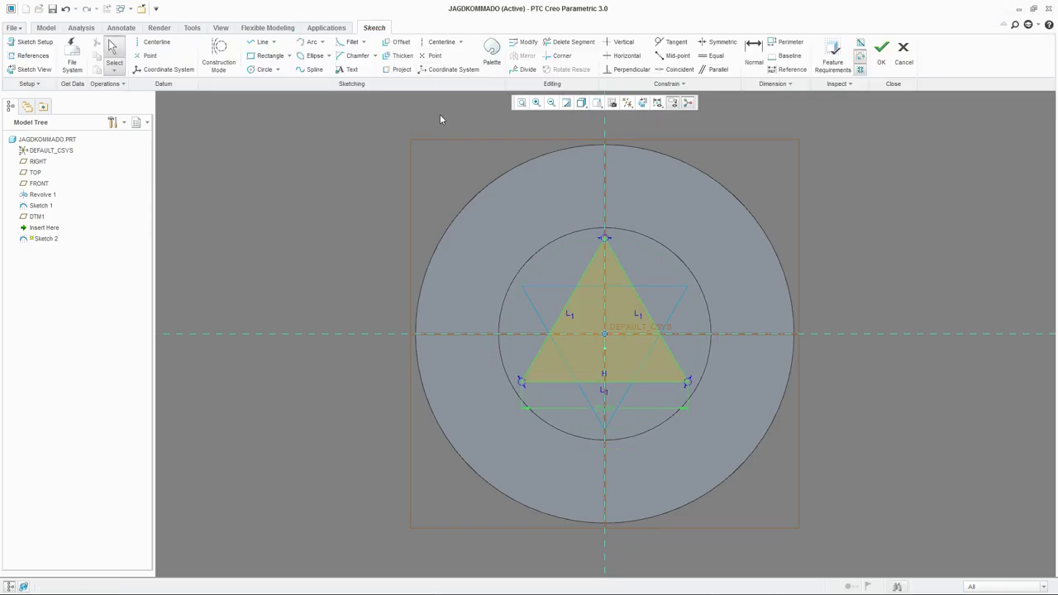
left_click(881, 51)
middle_click_drag(738, 218, 590, 296)
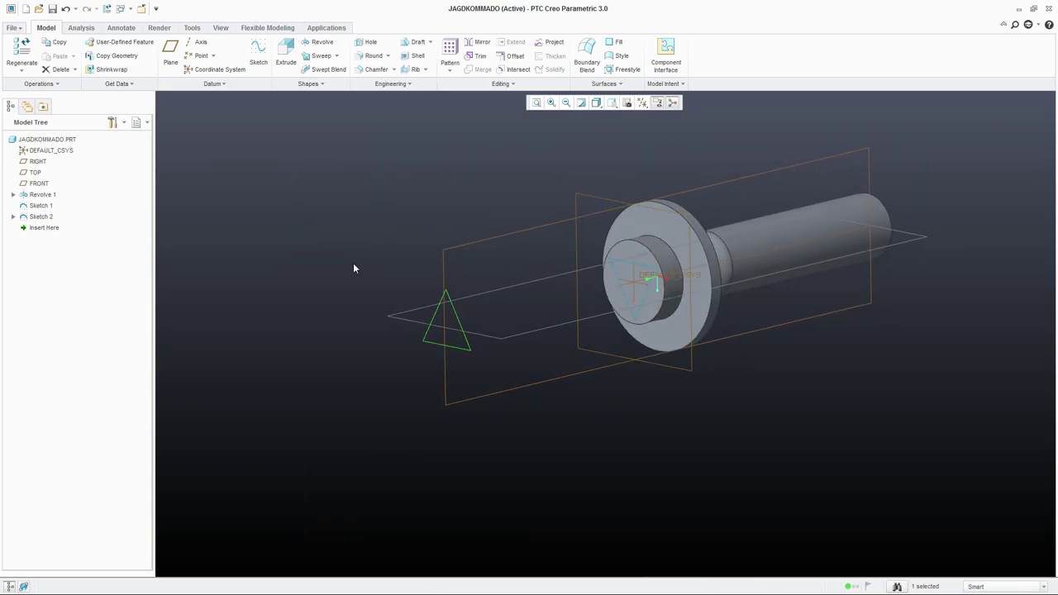
Start a third sketch and create its datum plane offset 200 from the TOP plane, beyond the second triangle.
left_click(258, 54)
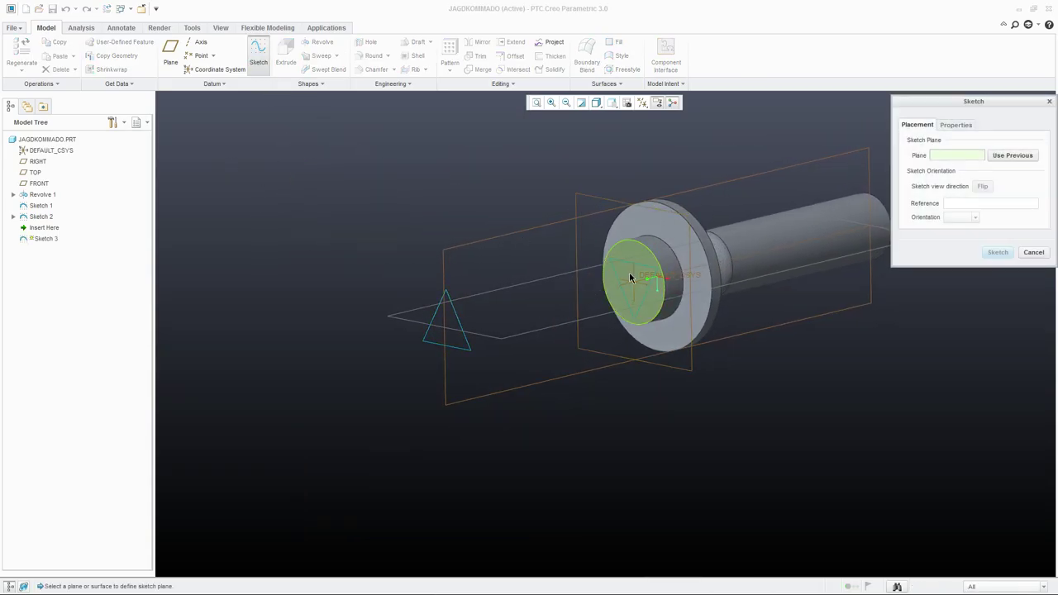
left_click(170, 54)
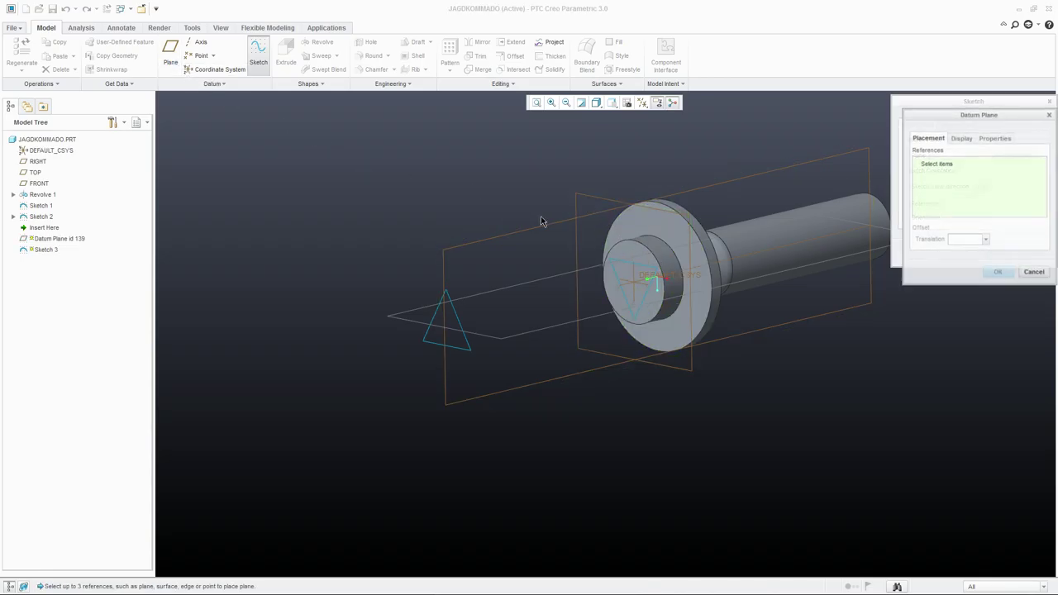
left_click(586, 200)
scroll(559, 263, "down", 1)
scroll(560, 262, "down", 1)
left_click_drag(488, 302, 395, 323)
left_click(970, 239)
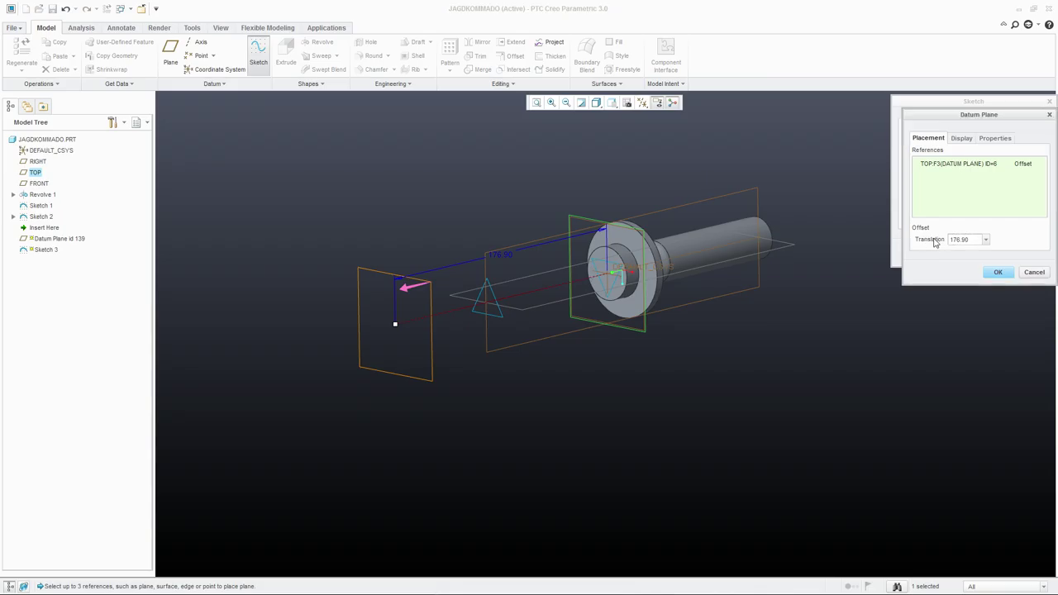
double_click(953, 239)
type("200")
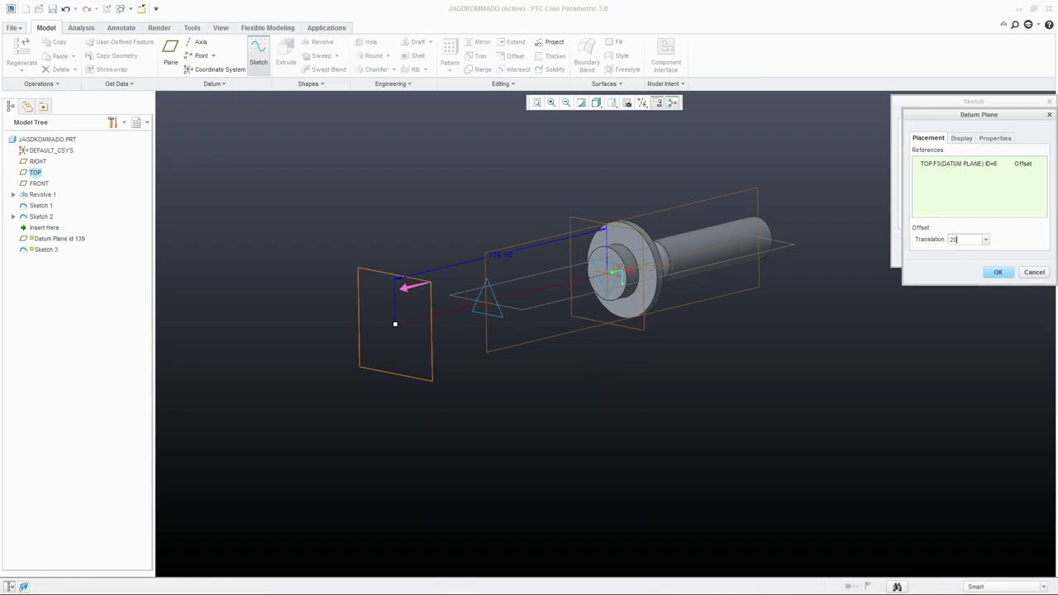
key("Return")
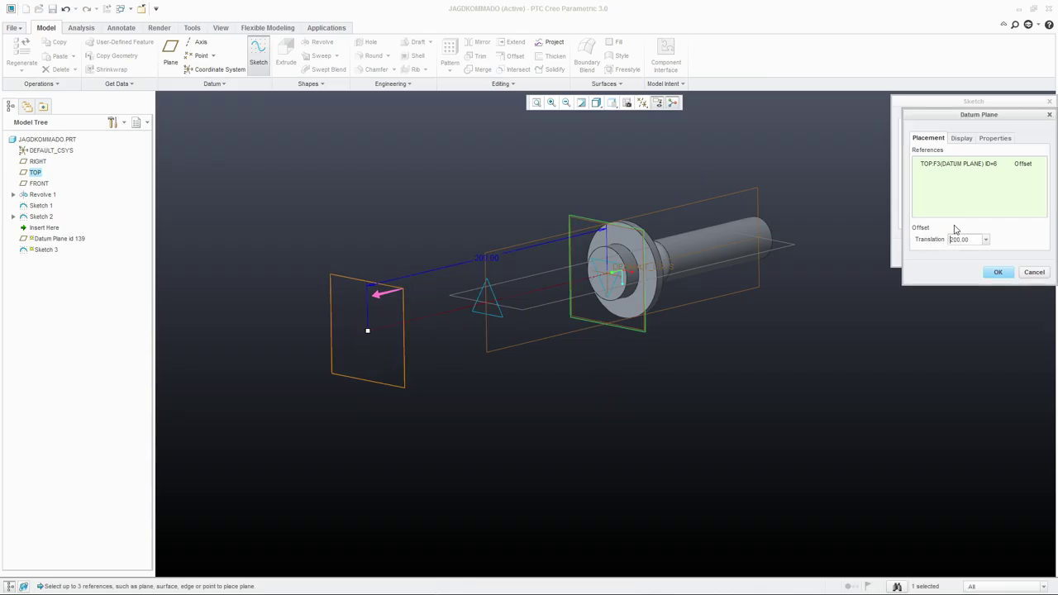
left_click(997, 273)
Accept the 200-offset plane, open its sketch in sketch view and place a 3-sided triangle from the palette near the axis.
left_click(995, 254)
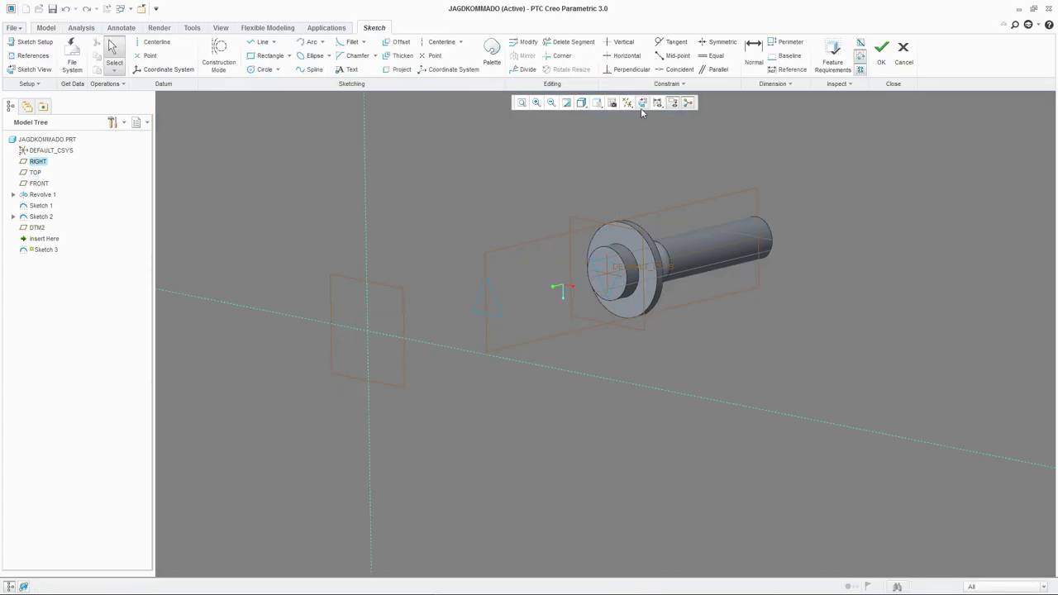
left_click(643, 105)
left_click(492, 50)
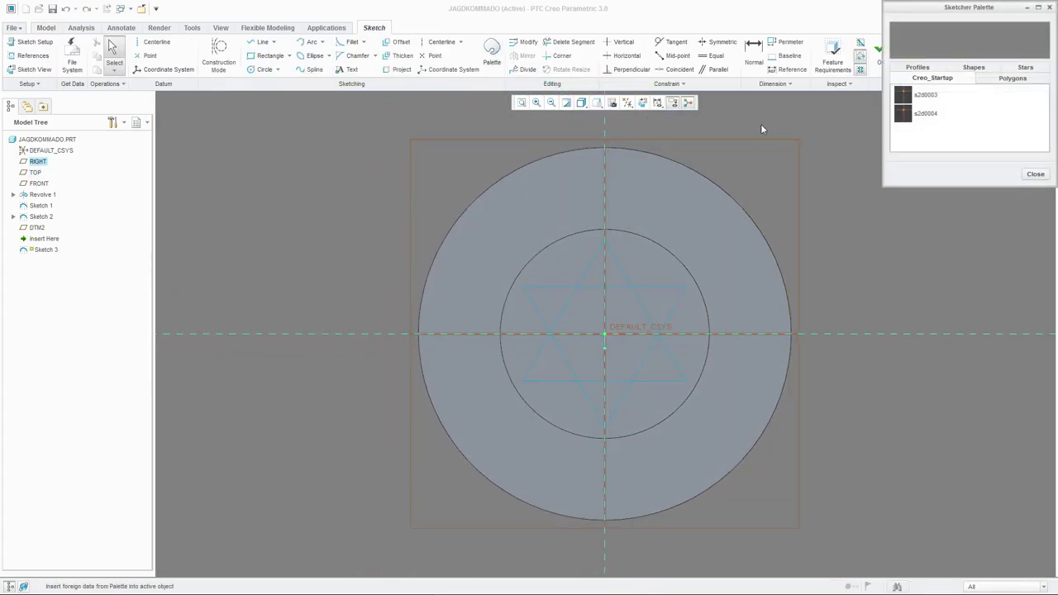
left_click(1011, 80)
left_click(934, 93)
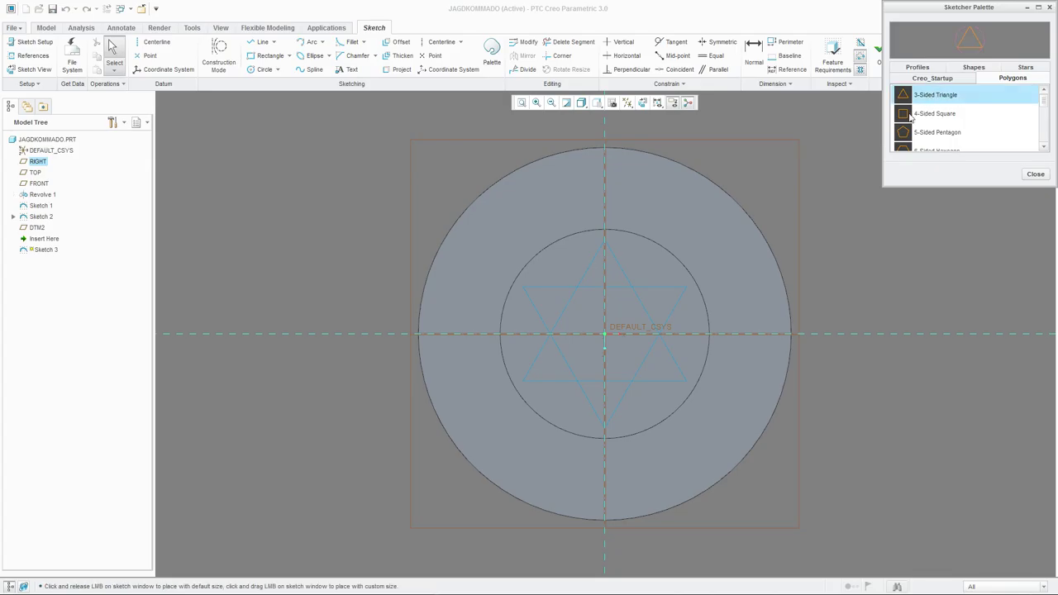
left_click(607, 331)
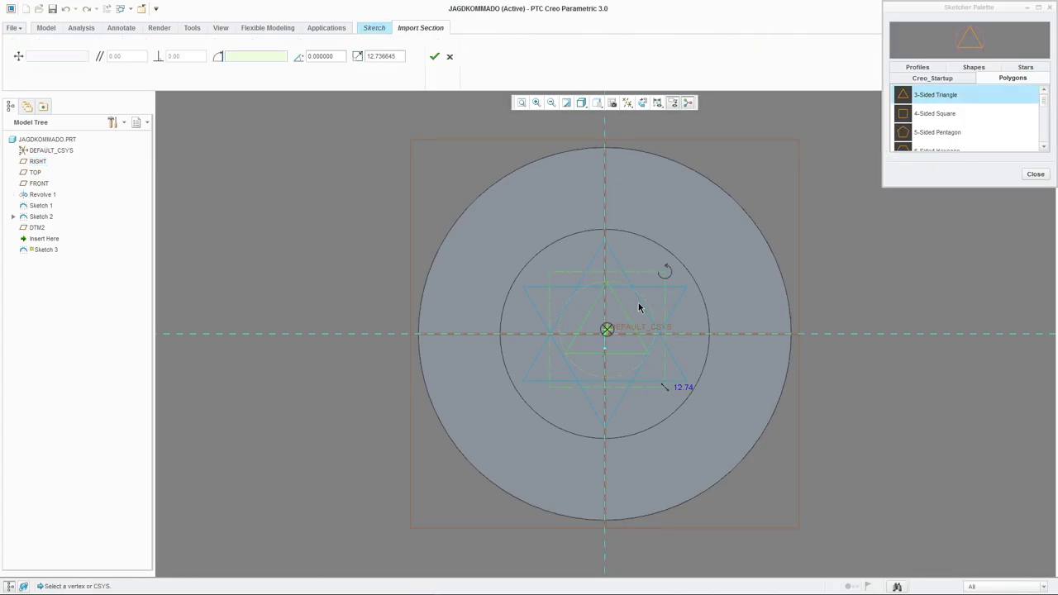
Snap the triangle's centre to the handle's revolve axis and set its rotation angle to 60 degrees.
left_click(603, 335)
scroll(606, 335, "up", 3)
left_click(606, 333)
scroll(606, 338, "down", 2)
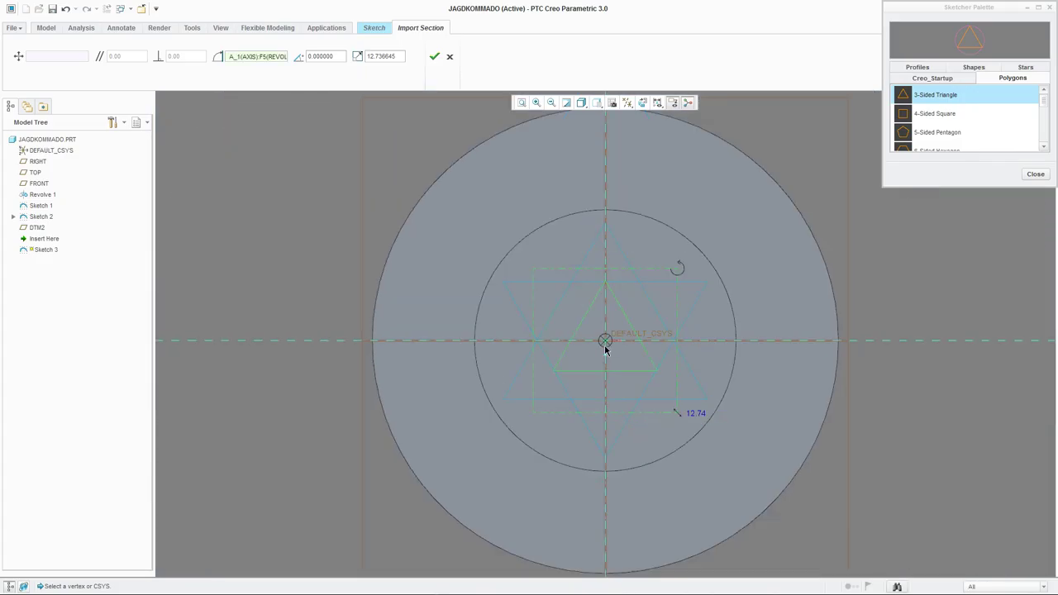
scroll(604, 350, "down", 2)
left_click_drag(659, 297, 607, 280)
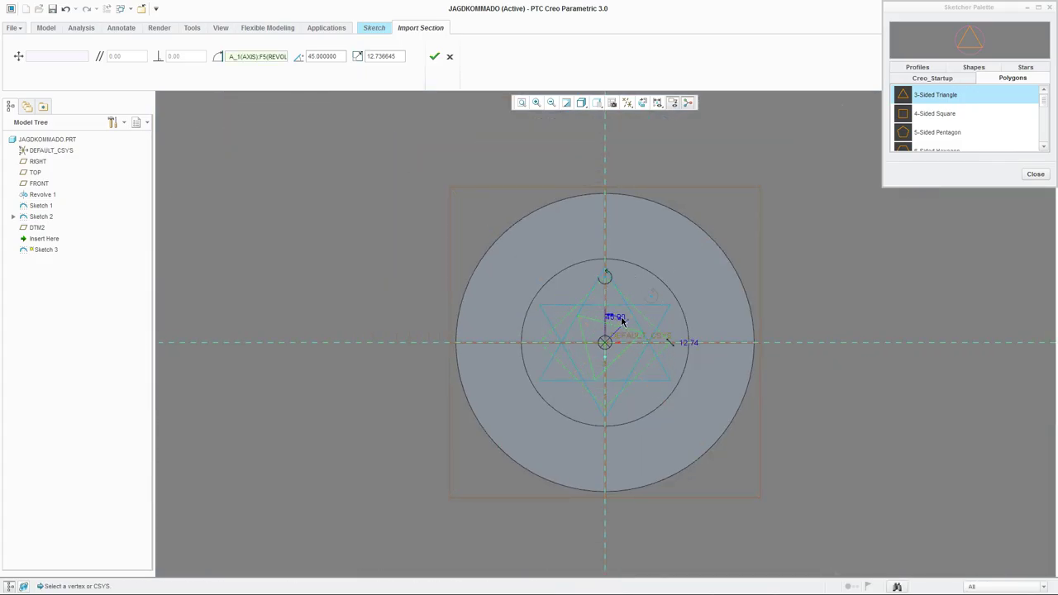
double_click(619, 318)
type("60")
key("Return")
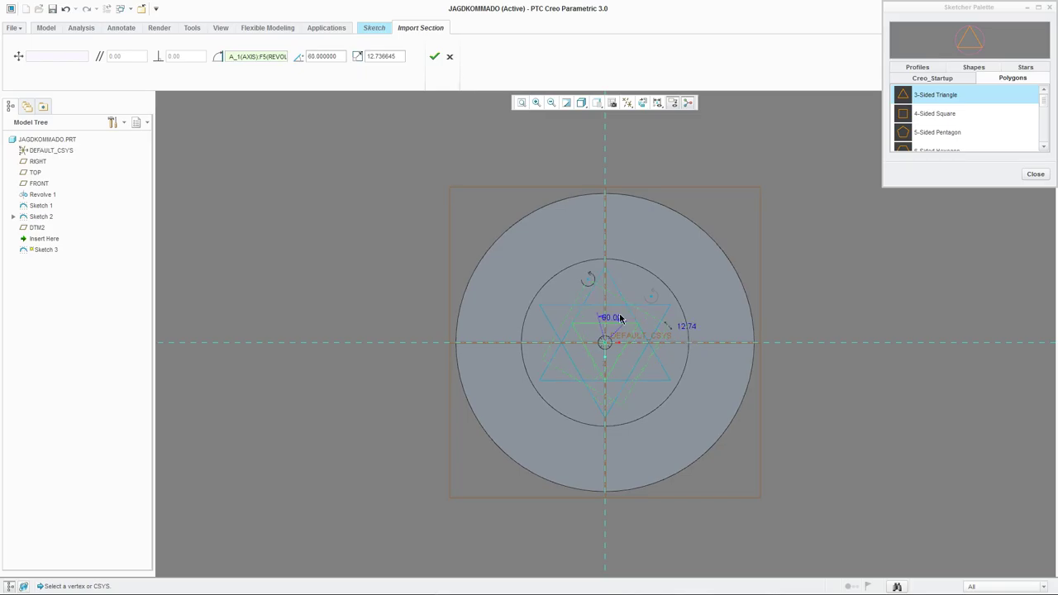
Set the rotated triangle's size to 25, accept it and finish the sketch.
double_click(686, 326)
type("25")
key("Return")
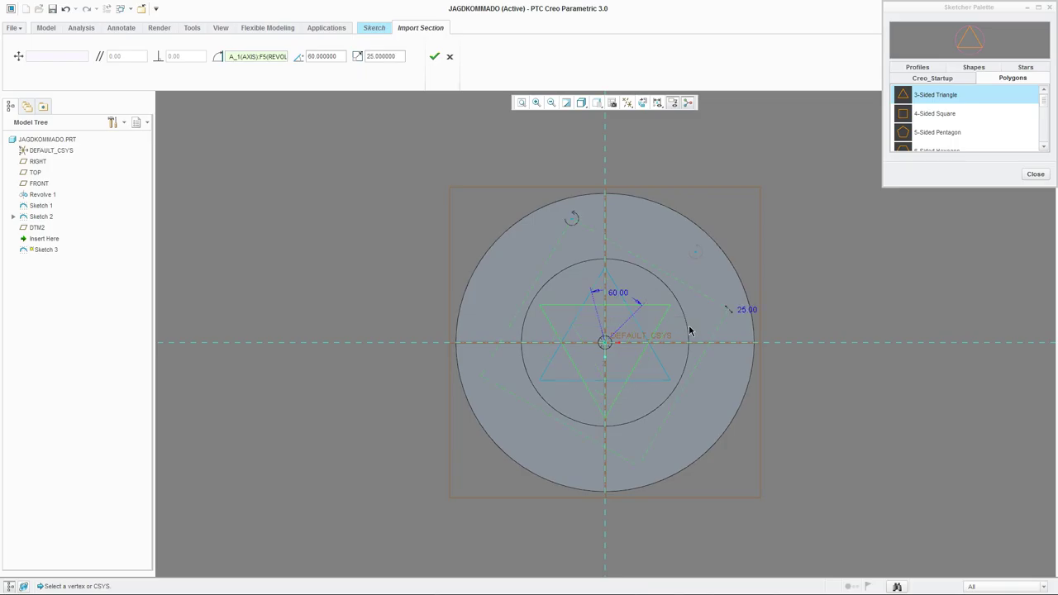
left_click(1036, 174)
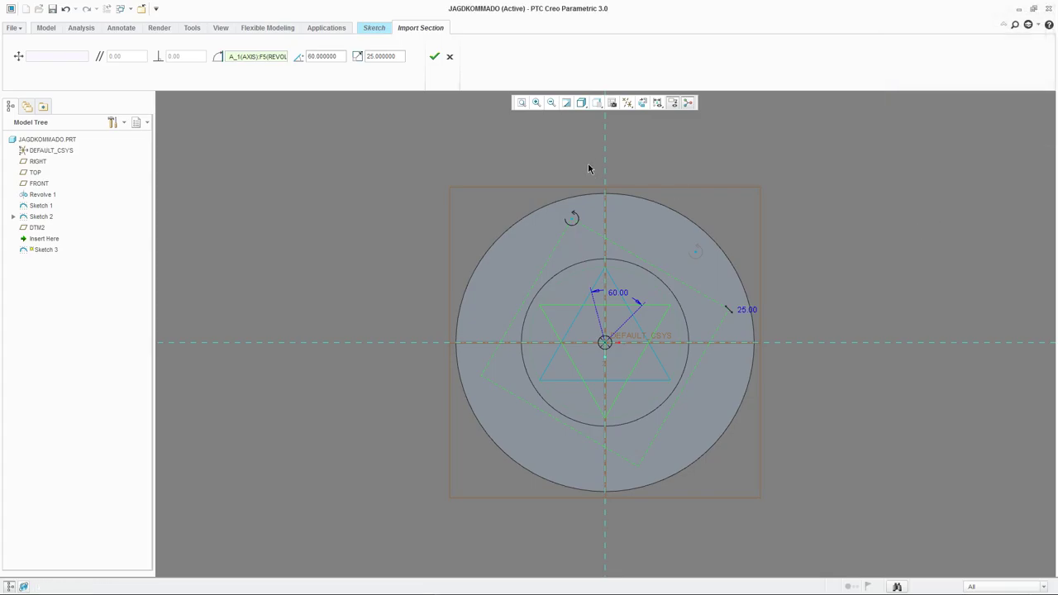
left_click(434, 56)
key("ctrl+d")
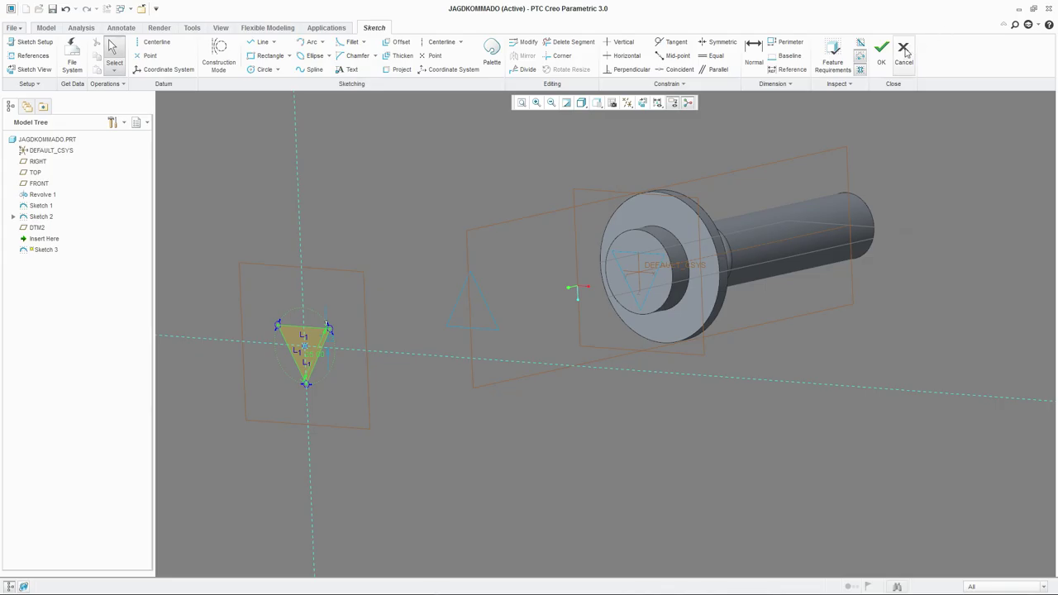
left_click(881, 49)
left_click(646, 363)
Start a fourth sketch and create its datum plane offset 250 from the TOP plane, beyond the third triangle.
scroll(567, 311, "up", 3)
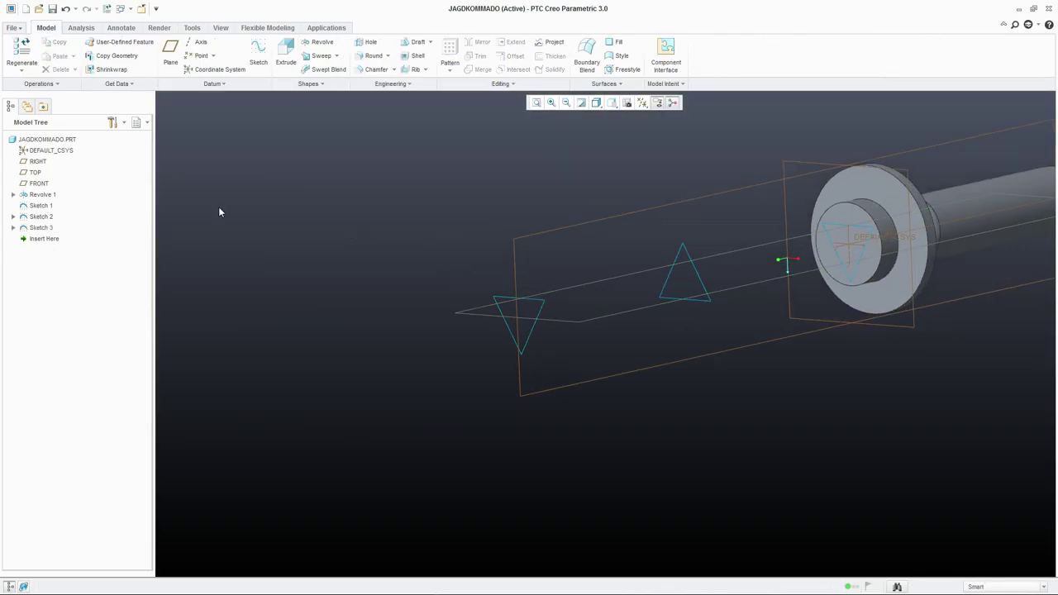
left_click(255, 56)
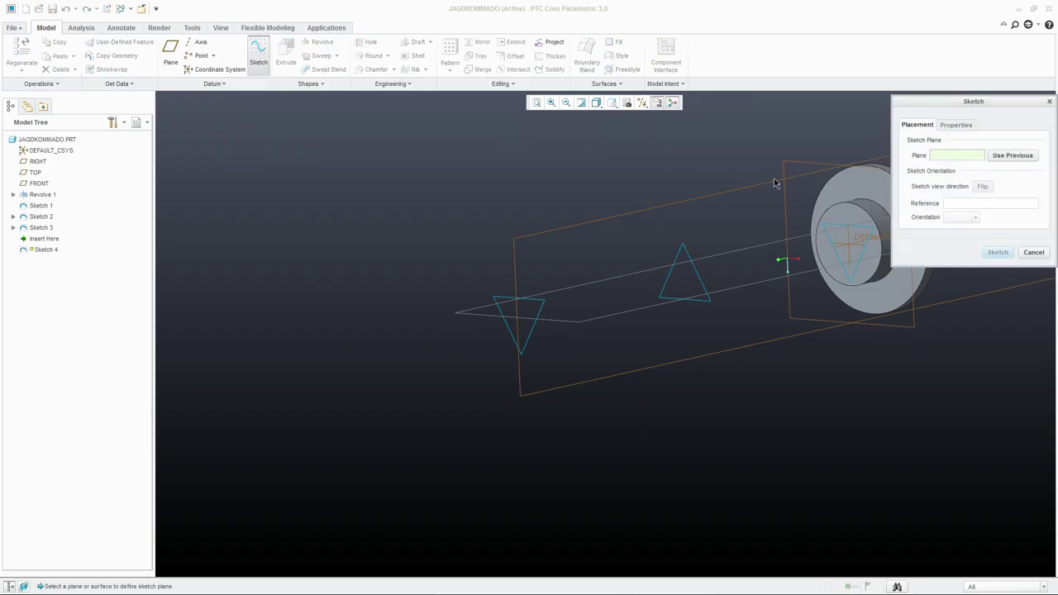
left_click(171, 51)
left_click(516, 289)
double_click(651, 211)
type("250.00")
key("Return")
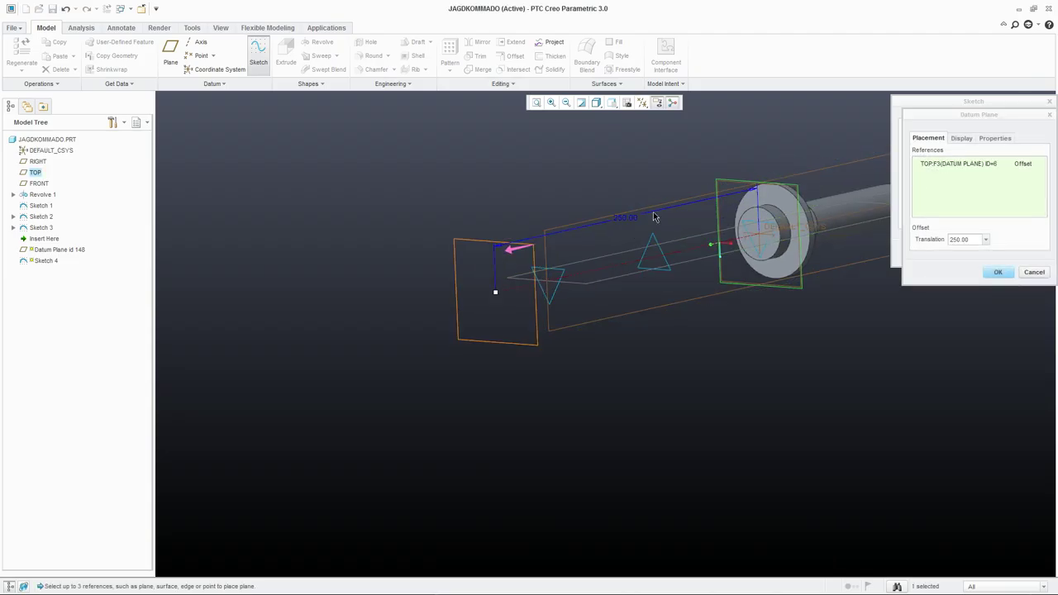
left_click(989, 275)
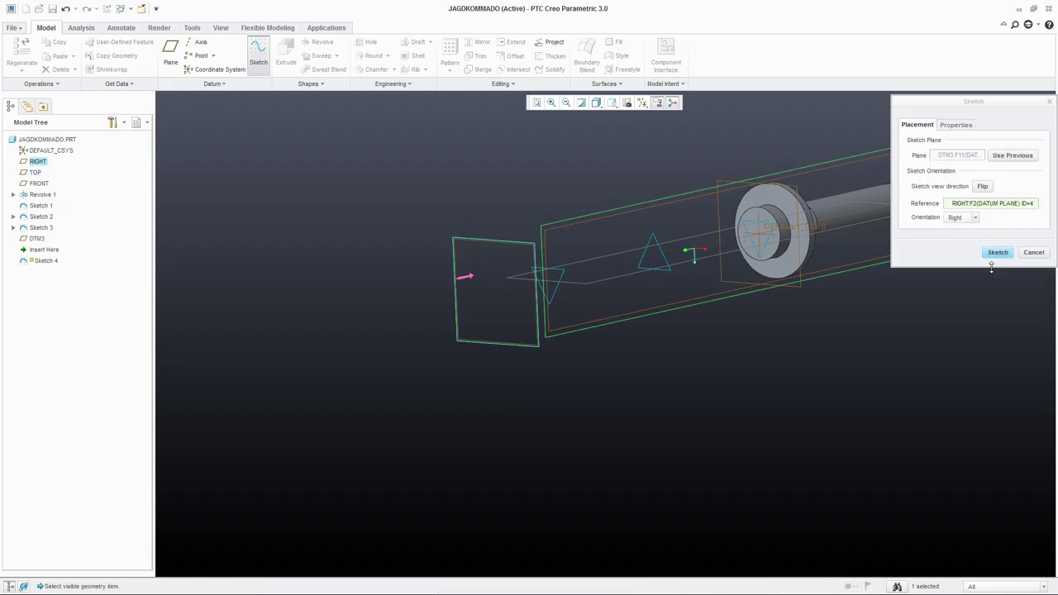
Open the sketch on the 250-offset plane in sketch view, place a datum point at the origin and finish the sketch.
left_click(988, 254)
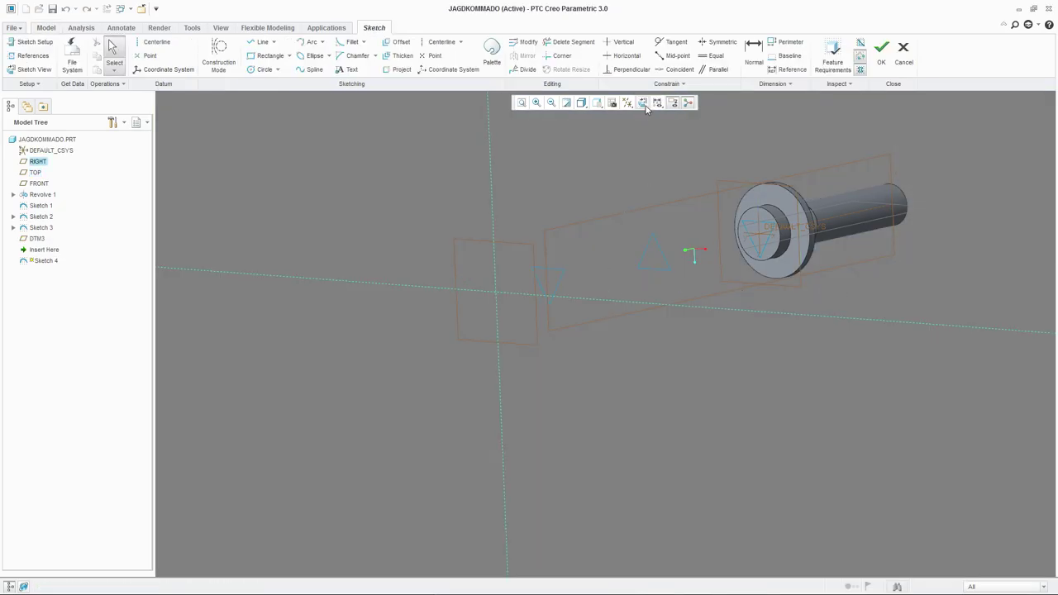
left_click(643, 104)
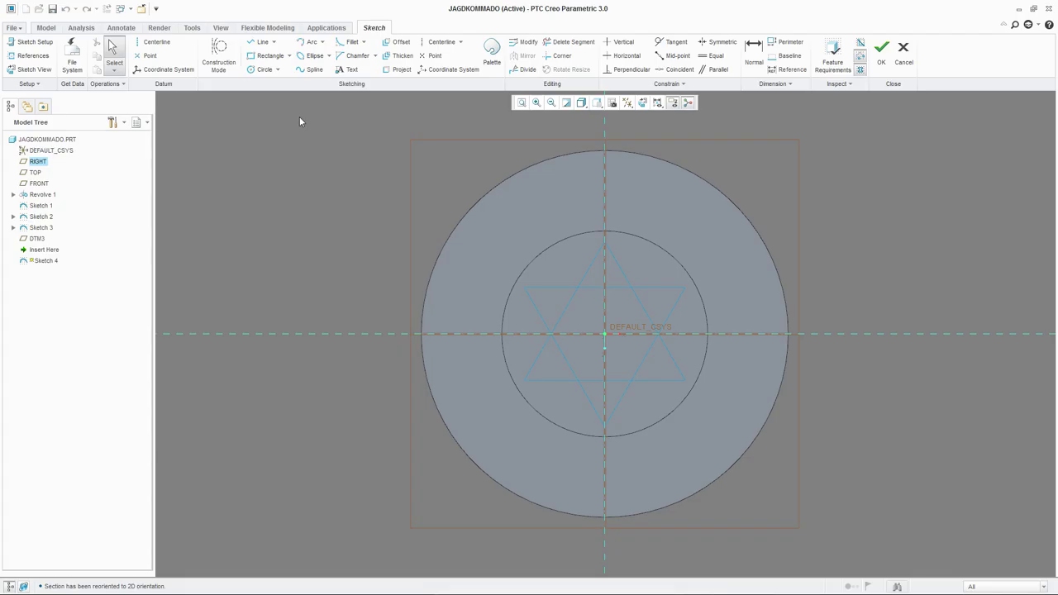
left_click(149, 55)
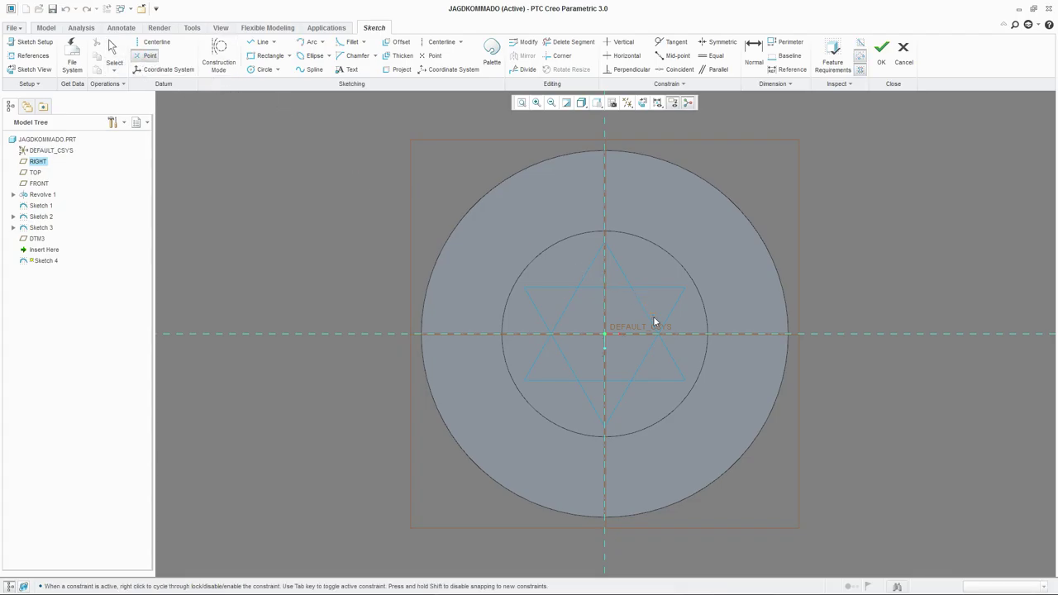
left_click(604, 333)
middle_click(677, 224)
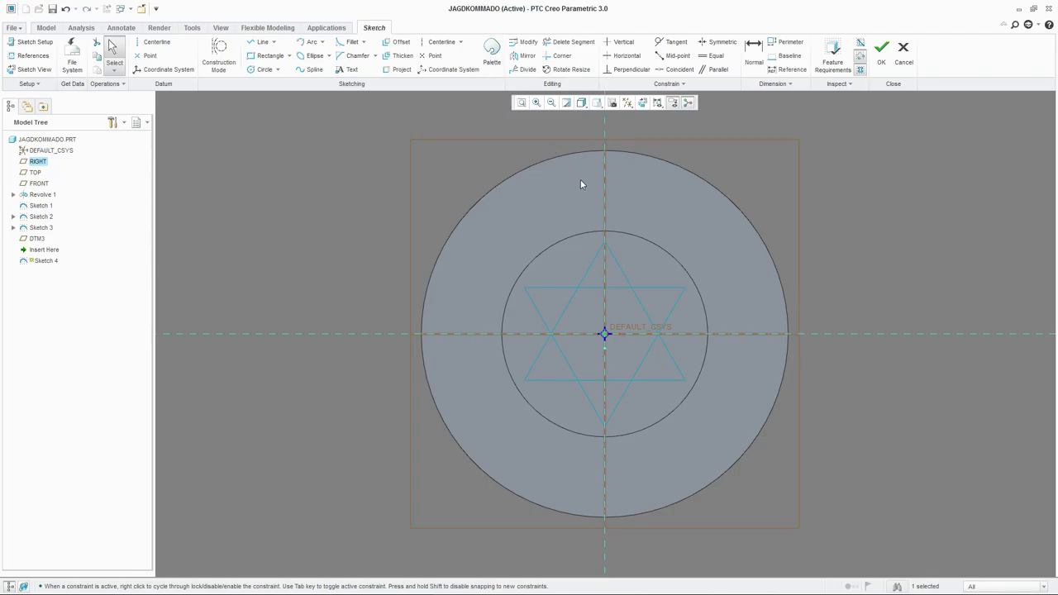
scroll(580, 180, "down", 2)
middle_click_drag(616, 216, 607, 217)
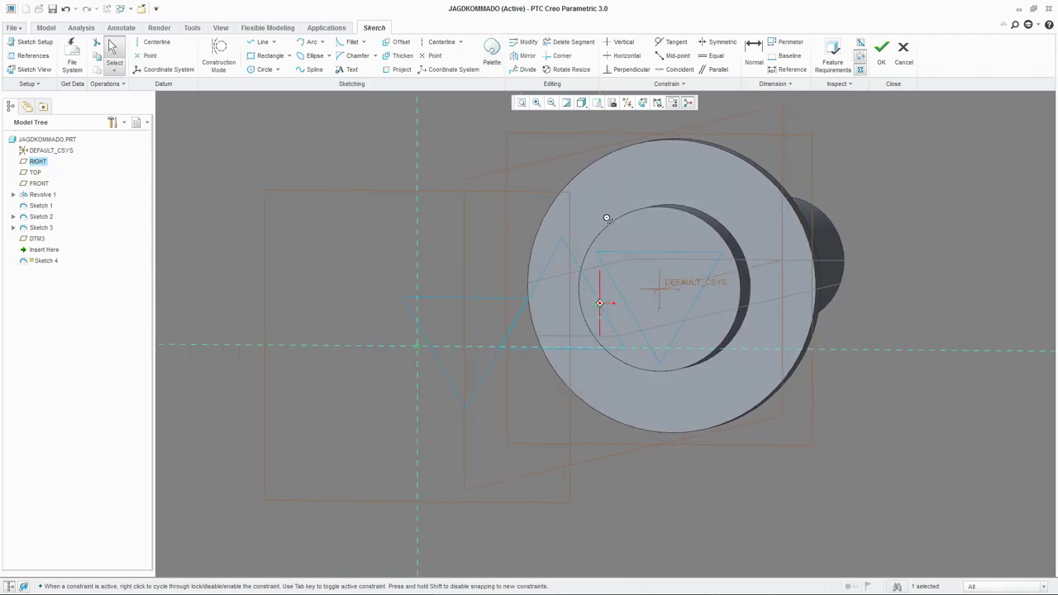
left_click(881, 54)
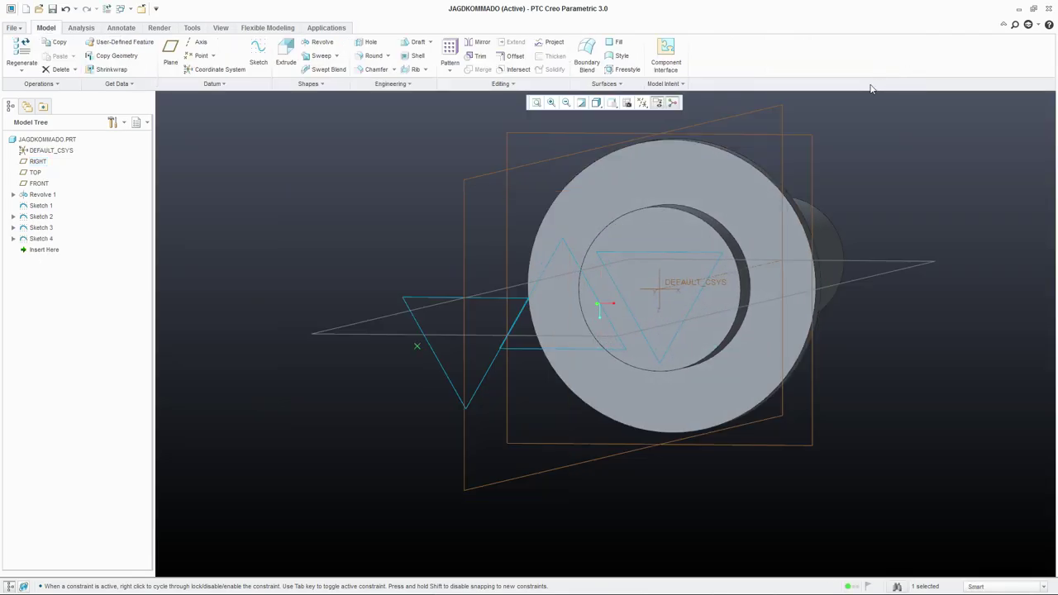
Start a solid Blend using selected sections and pick the triangle on the handle's end face as the first section.
mouse_move(630, 265)
middle_mouse_down()
mouse_move(638, 259)
mouse_move(590, 253)
mouse_move(616, 309)
mouse_move(540, 303)
mouse_move(457, 259)
middle_mouse_up()
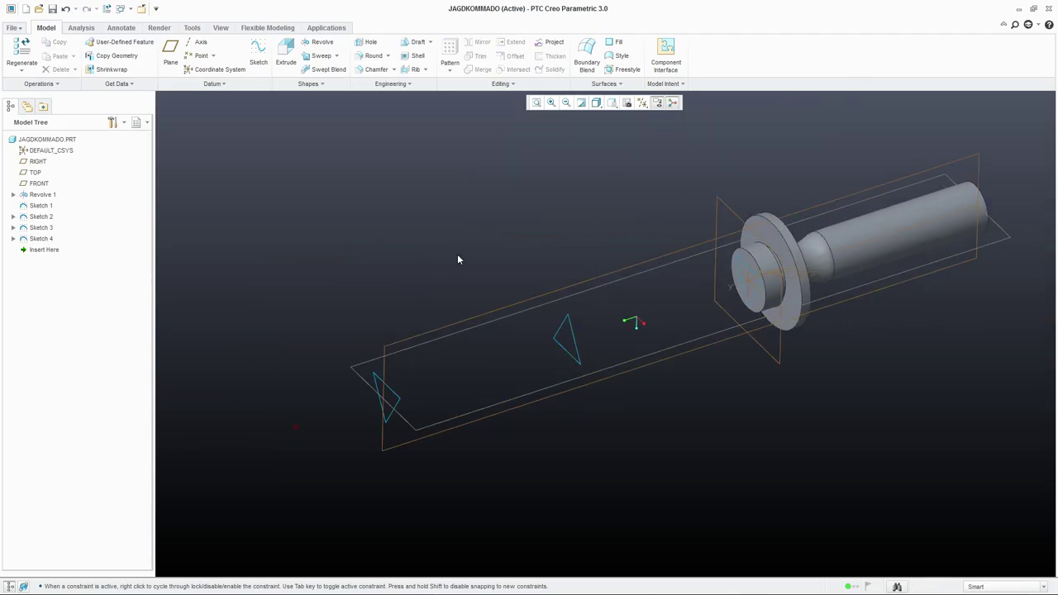
left_click(314, 85)
left_click(299, 97)
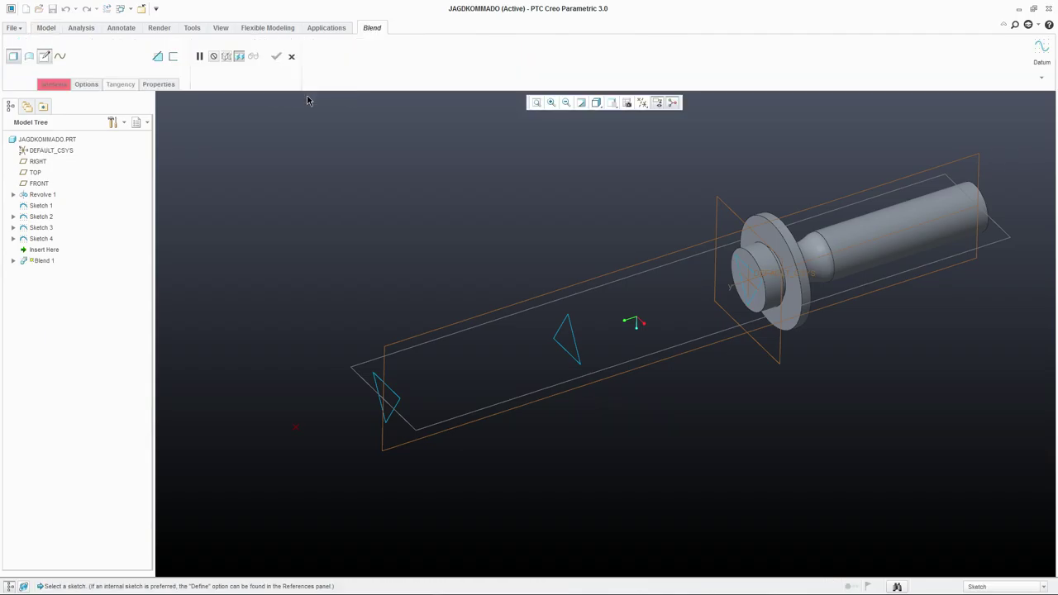
left_click(51, 84)
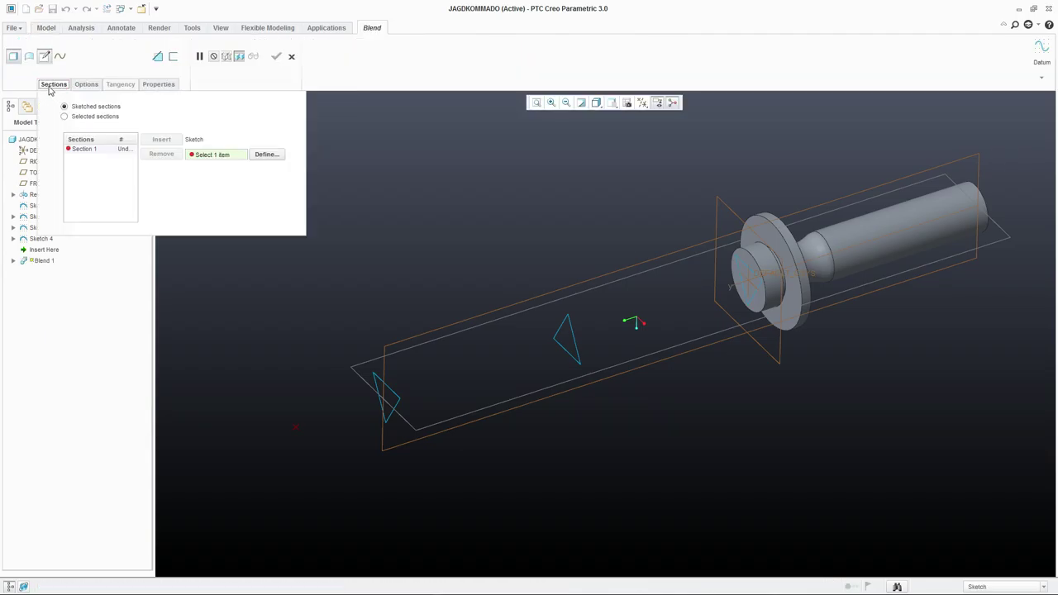
left_click(65, 117)
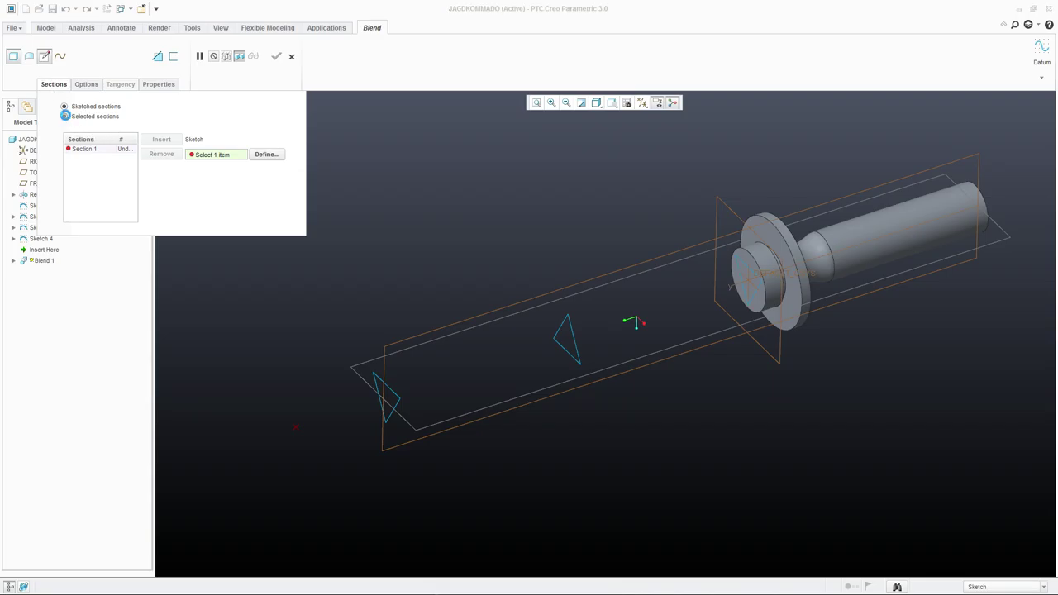
left_click(742, 266)
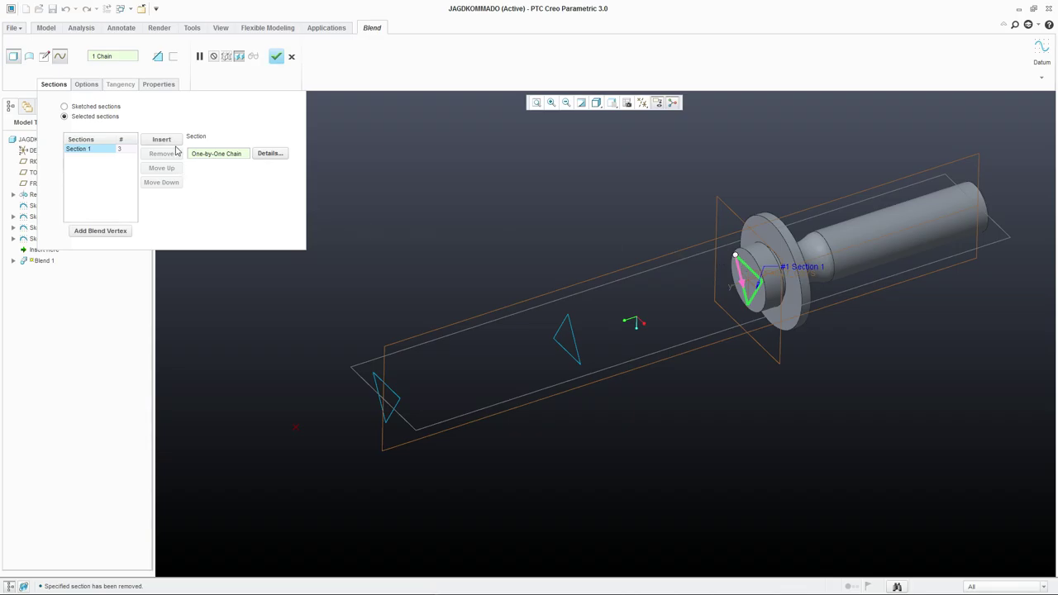
Add the triangles at offsets 100 and 200 as the second and third sections and accept the blend.
left_click(161, 139)
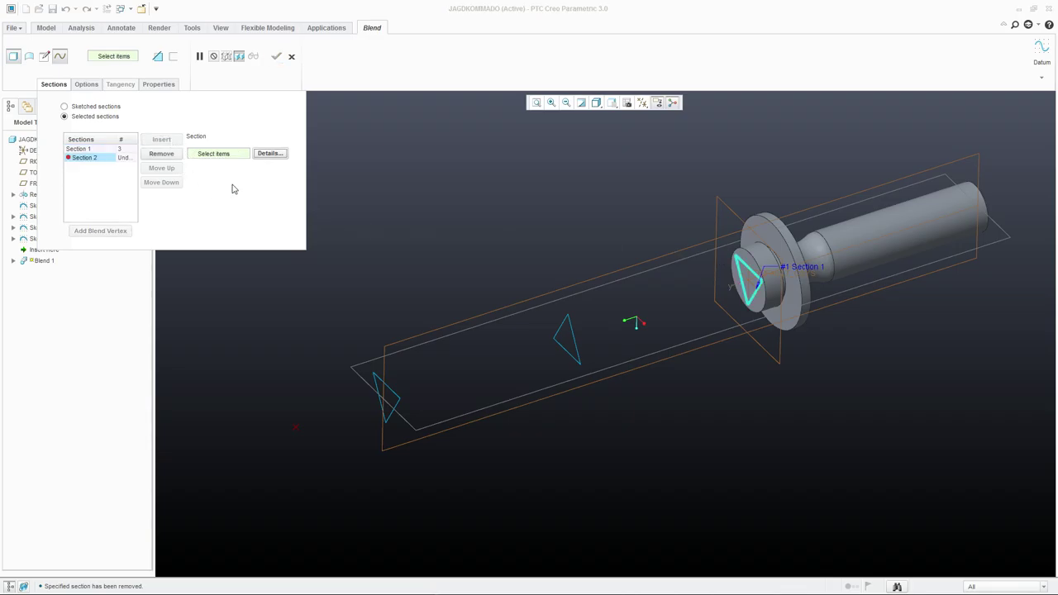
left_click(574, 334)
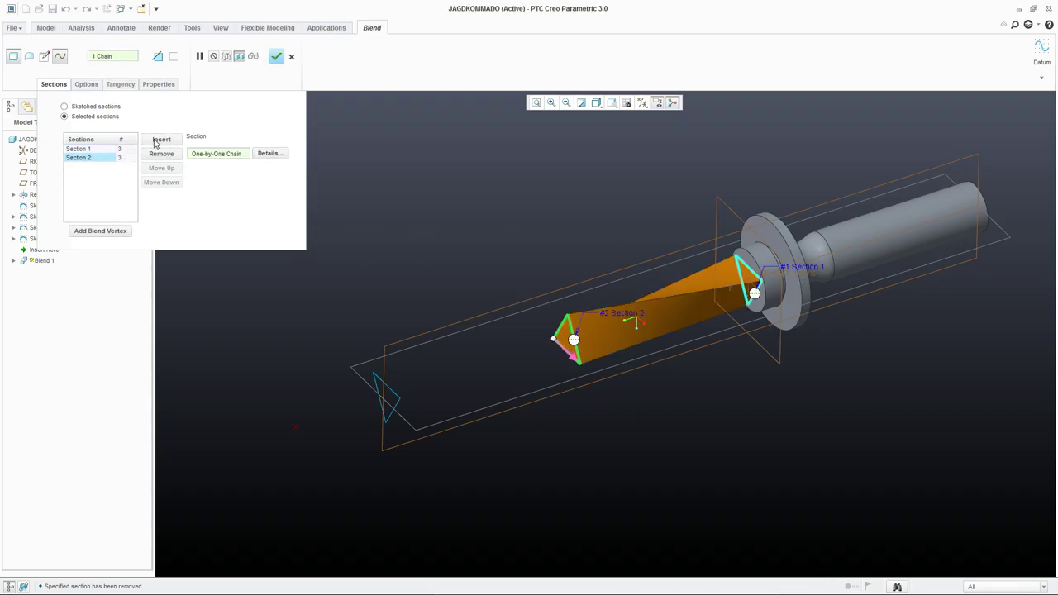
left_click(155, 142)
left_click(398, 398)
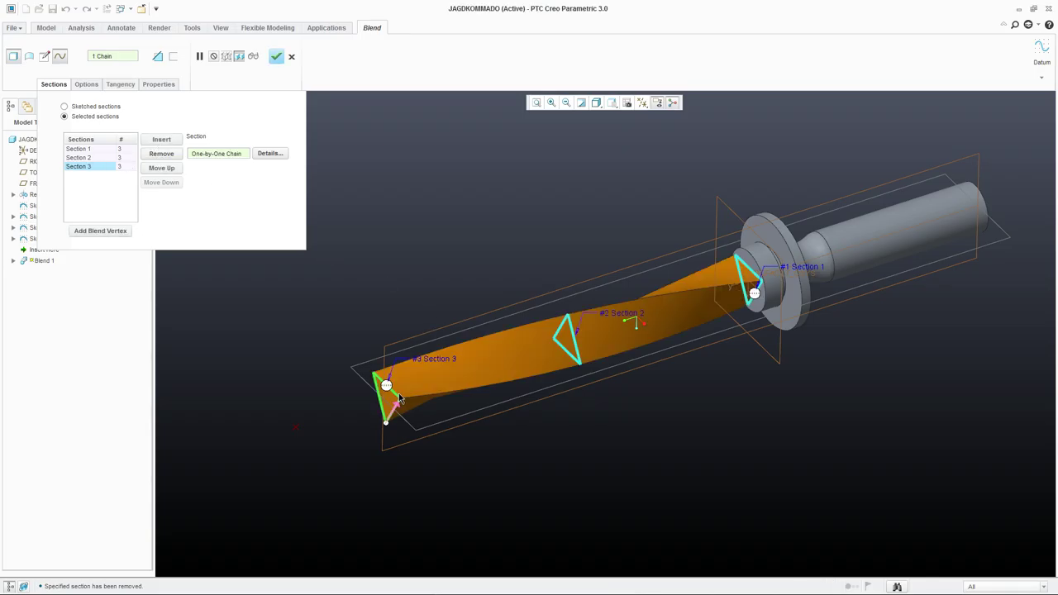
middle_click_drag(542, 307, 521, 261)
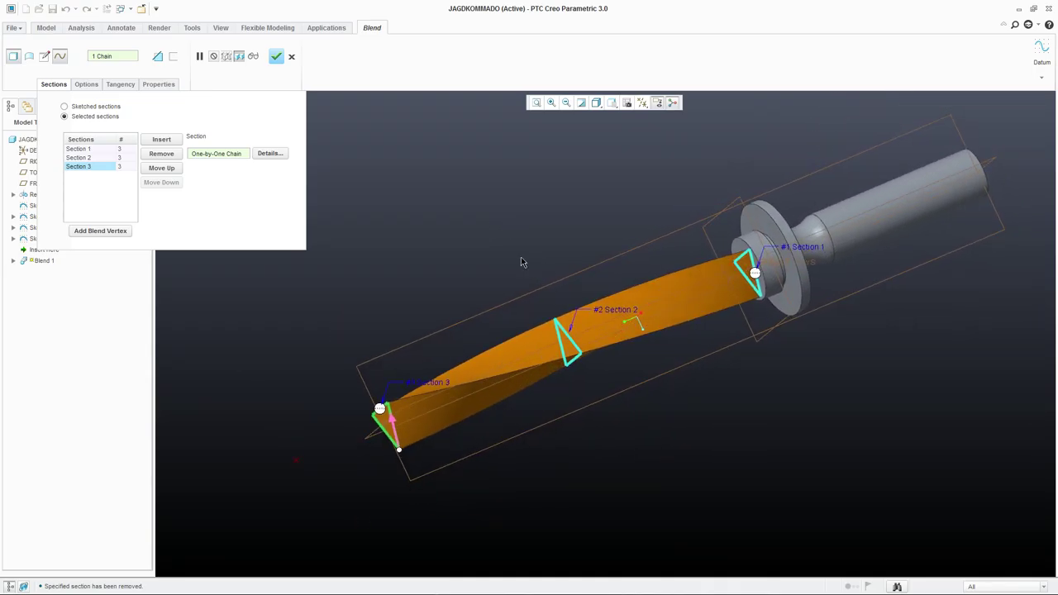
left_click(279, 56)
Start a Style feature and create a free curve from the 250-offset tip point to a corner of the blade's end triangle.
middle_click_drag(438, 224, 577, 271)
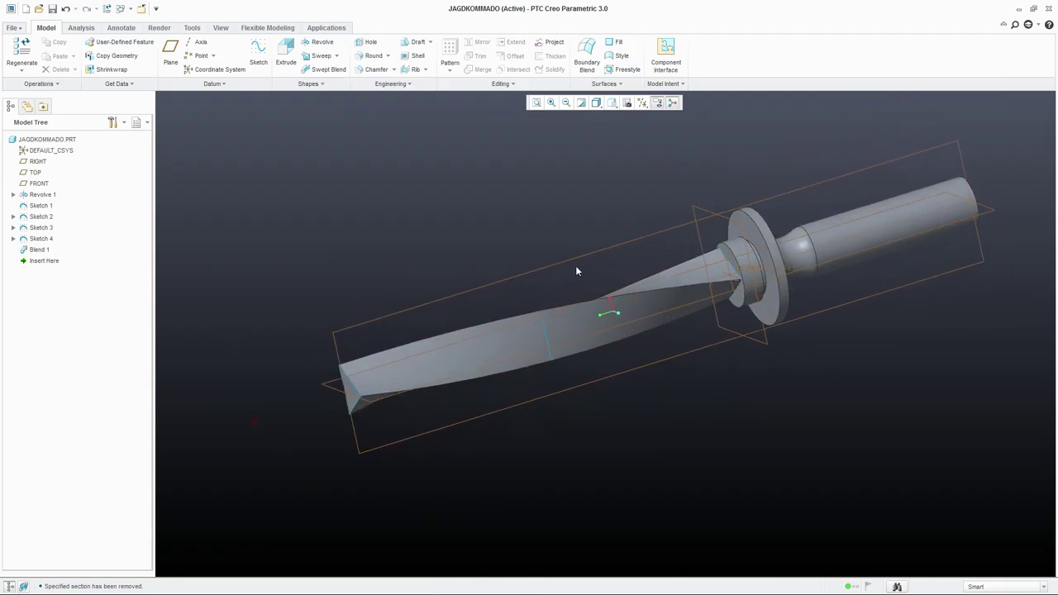
middle_click_drag(539, 339, 538, 239)
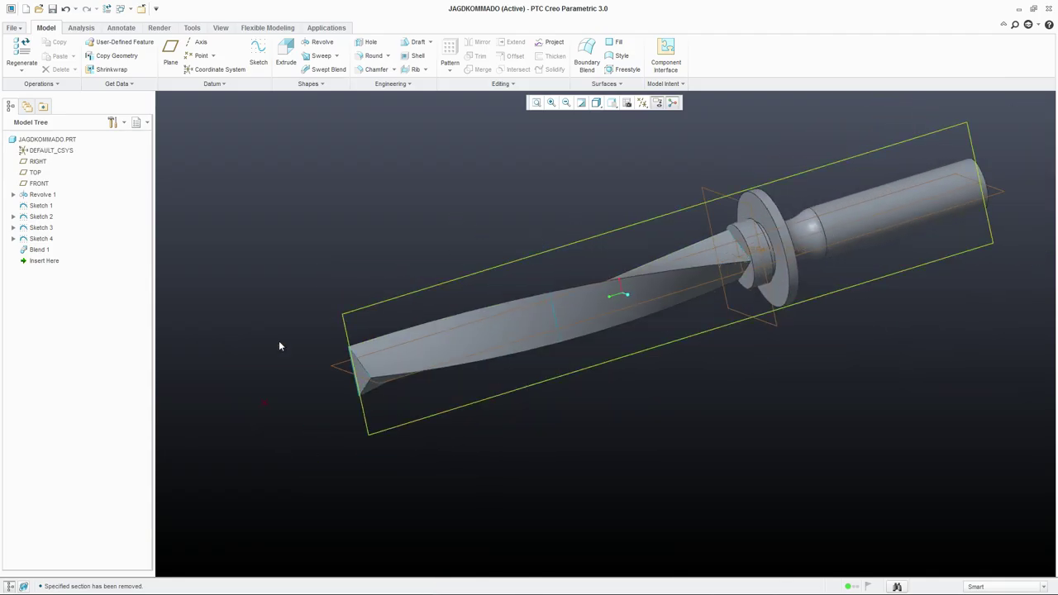
scroll(417, 289, "down", 2)
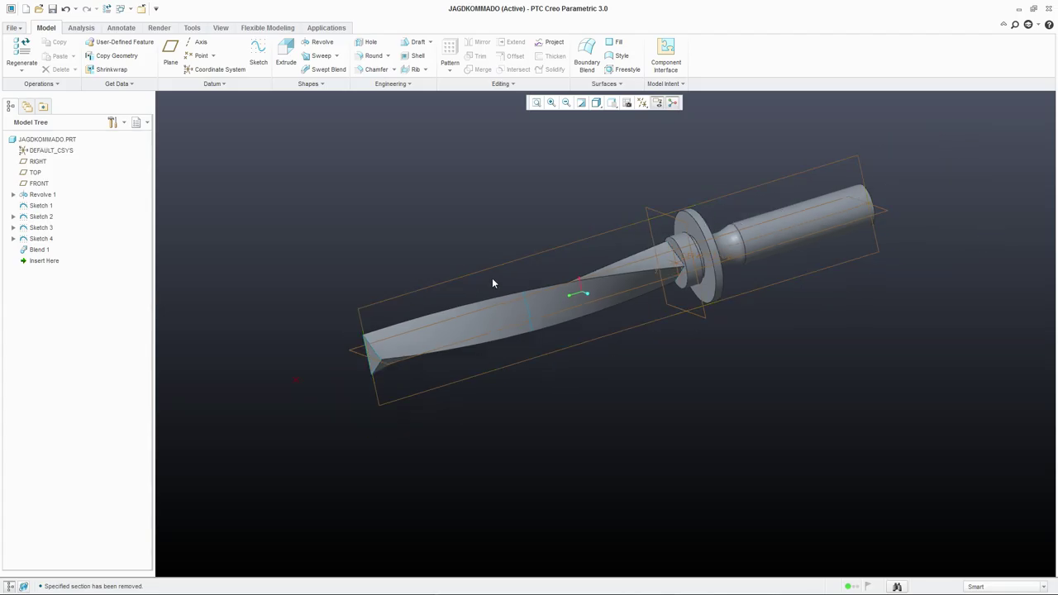
middle_click_drag(503, 298, 526, 223)
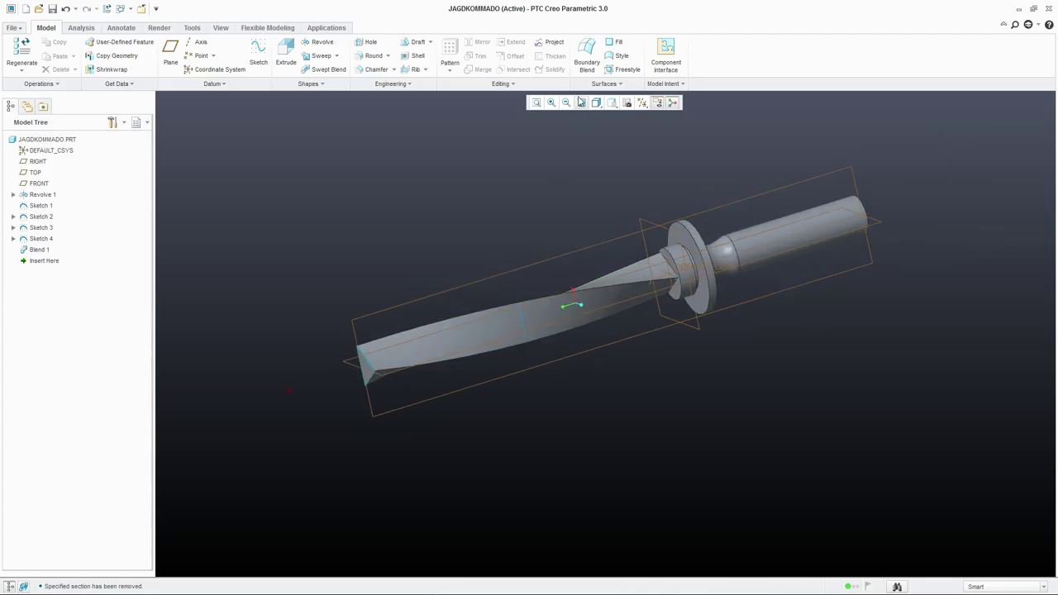
left_click(618, 55)
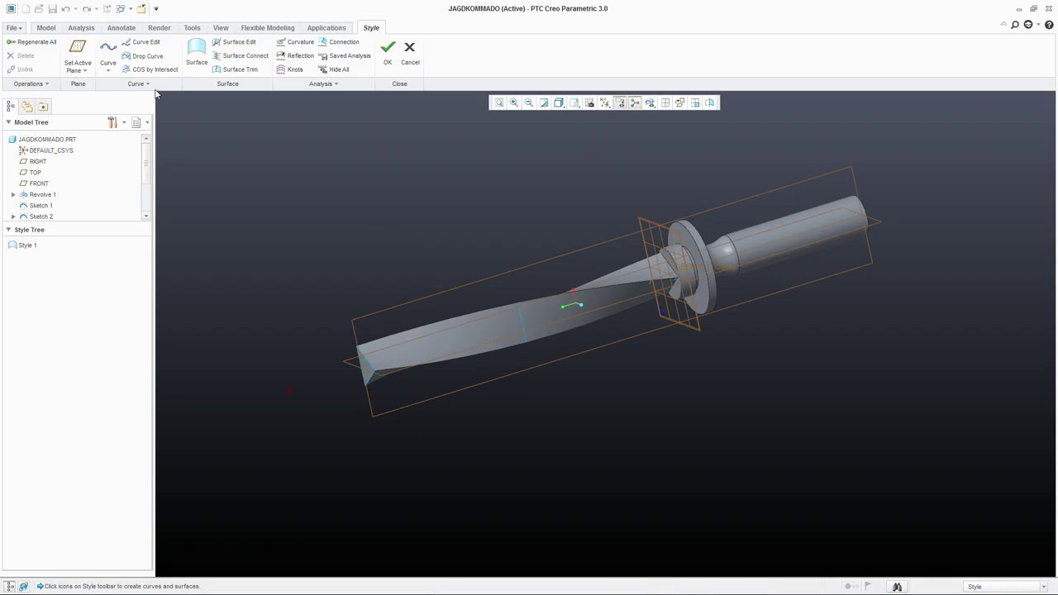
left_click(108, 53)
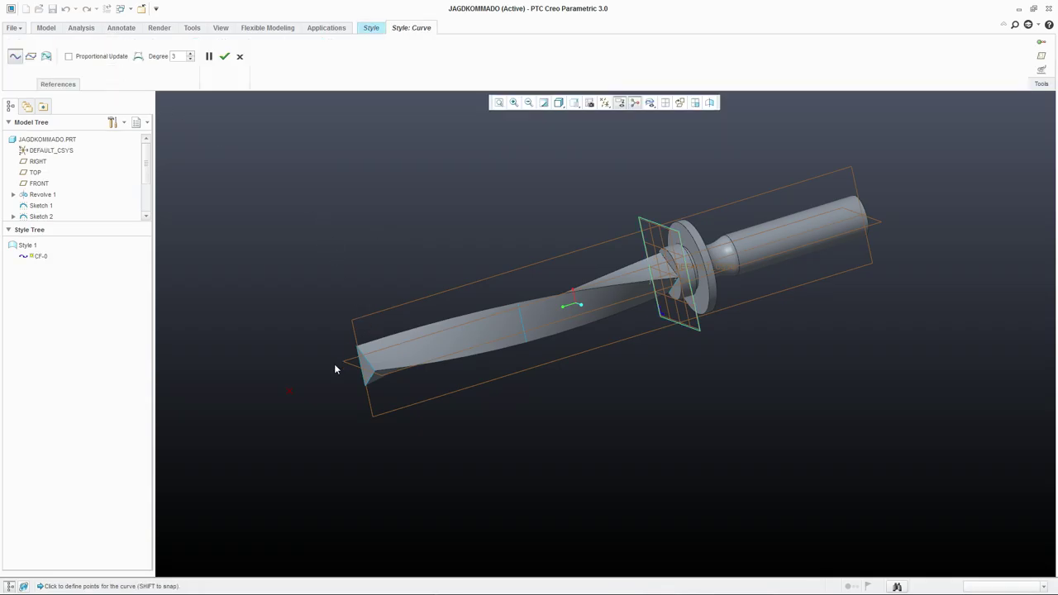
scroll(336, 358, "up", 3)
middle_click_drag(450, 308, 218, 333)
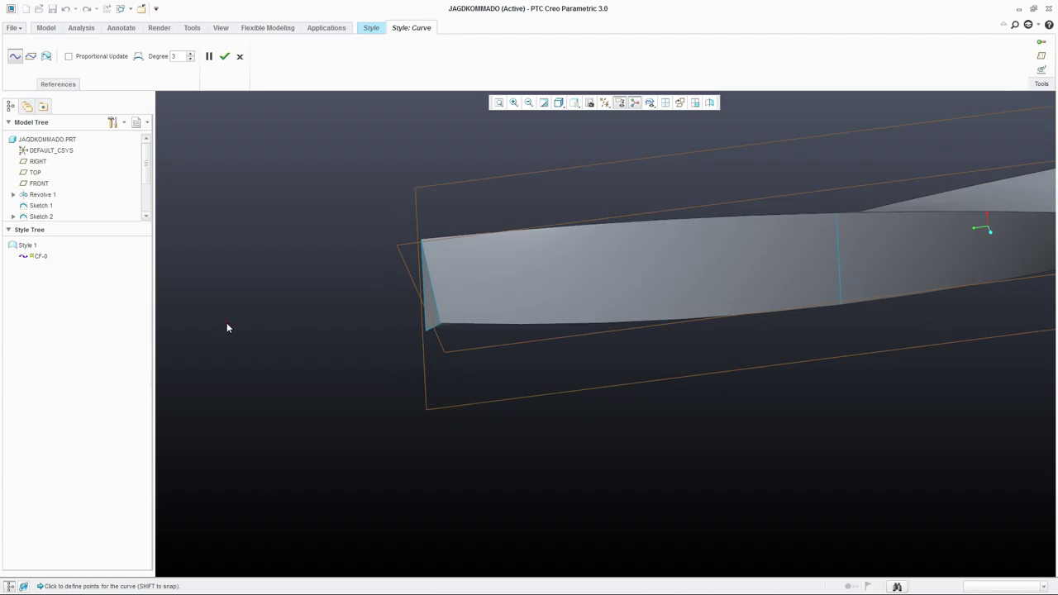
left_click(421, 238)
left_click(224, 56)
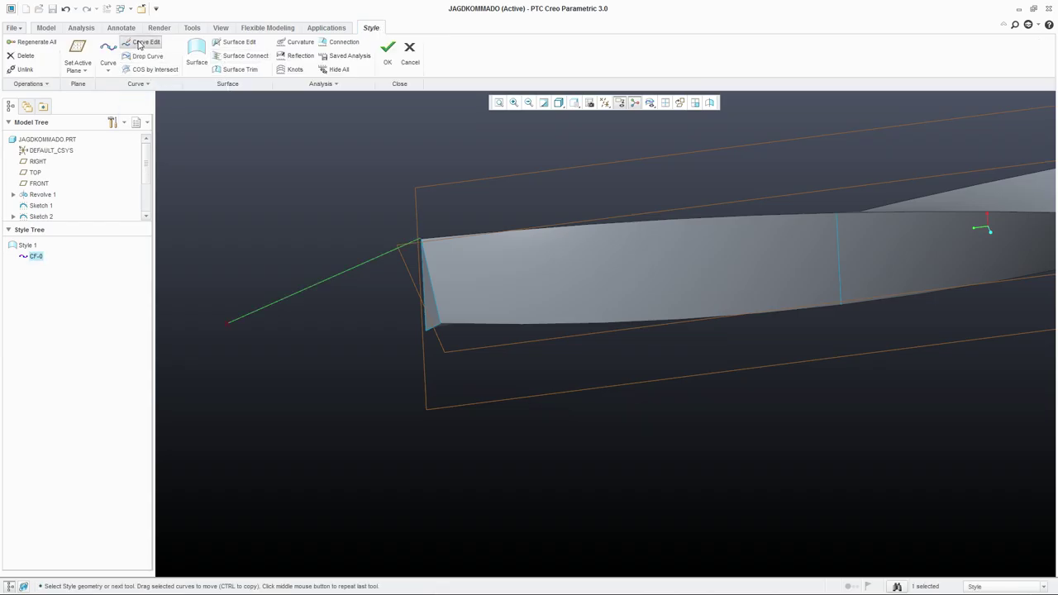
Edit the curve so its ends snap to the blade's triangle corner and to the 250-offset datum point.
left_click(141, 42)
scroll(420, 253, "up", 3)
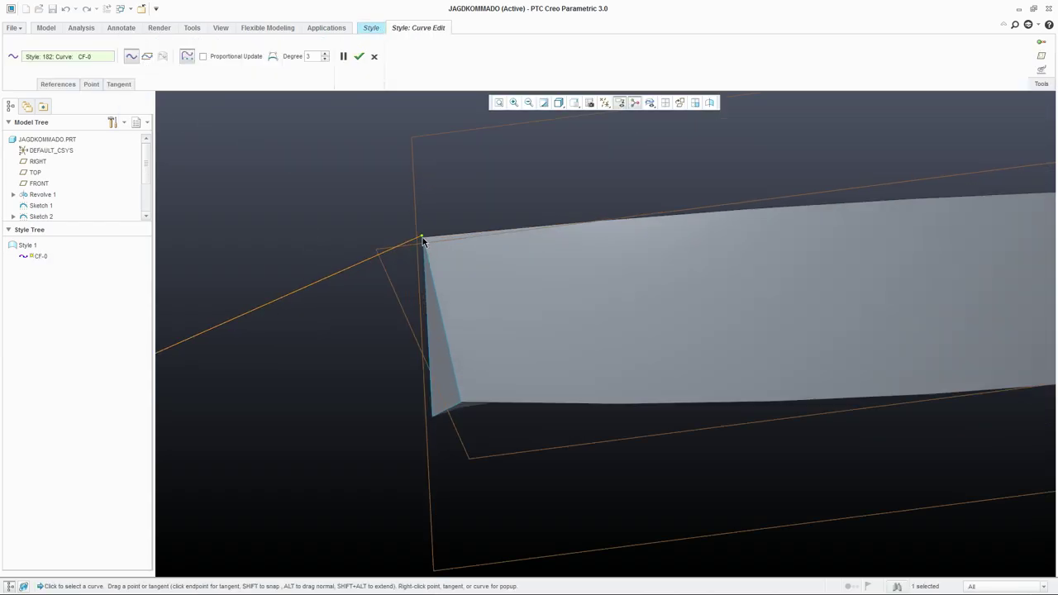
left_click_drag(414, 238, 424, 239)
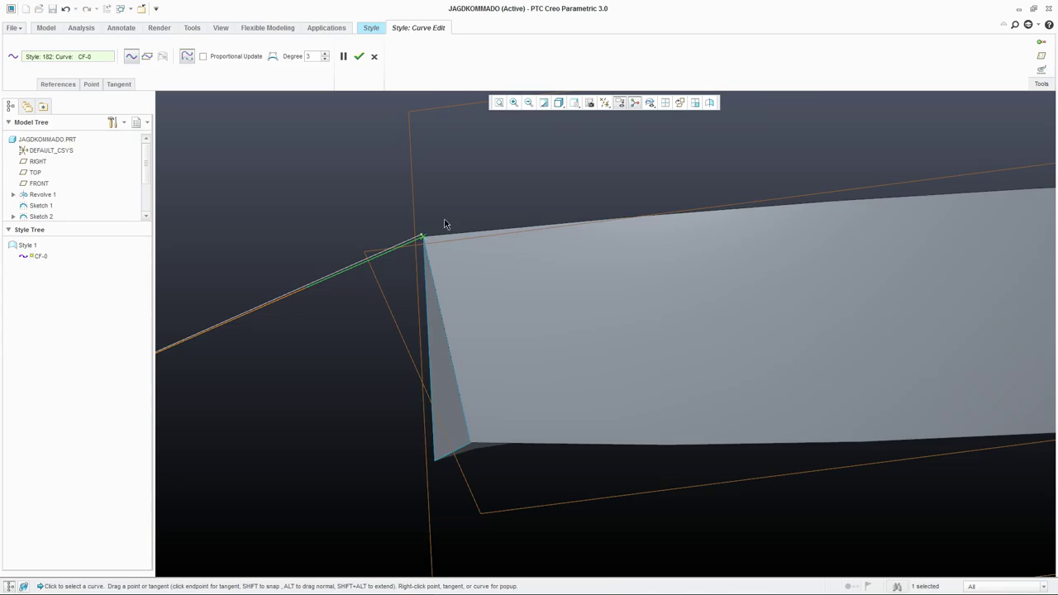
middle_click_drag(444, 224, 480, 203)
middle_click_drag(422, 233, 408, 253)
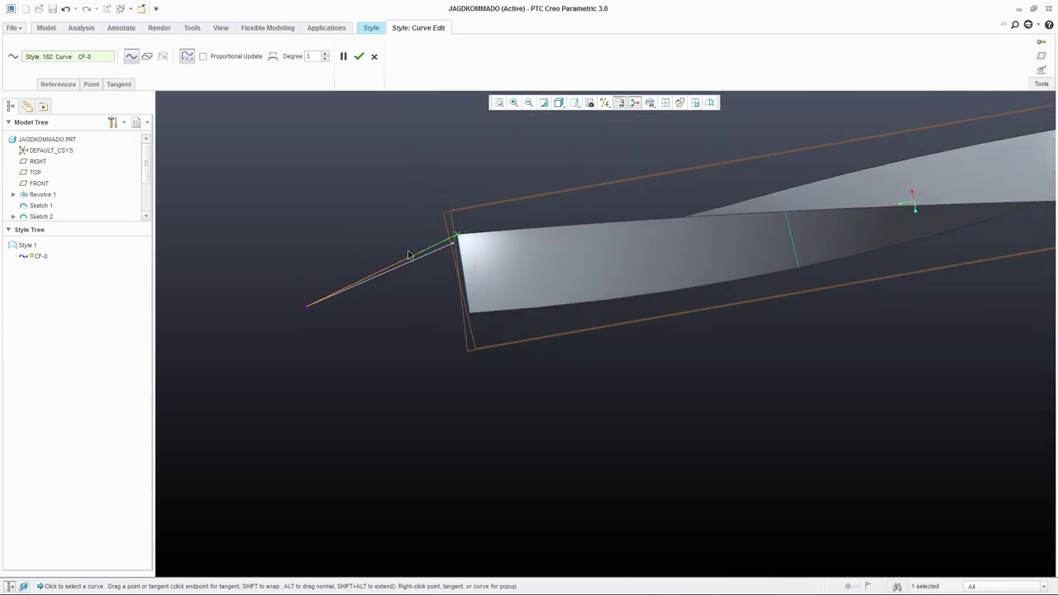
scroll(287, 322, "up", 3)
left_click_drag(314, 285, 317, 286)
scroll(317, 287, "down", 5)
middle_click_drag(349, 293, 399, 299)
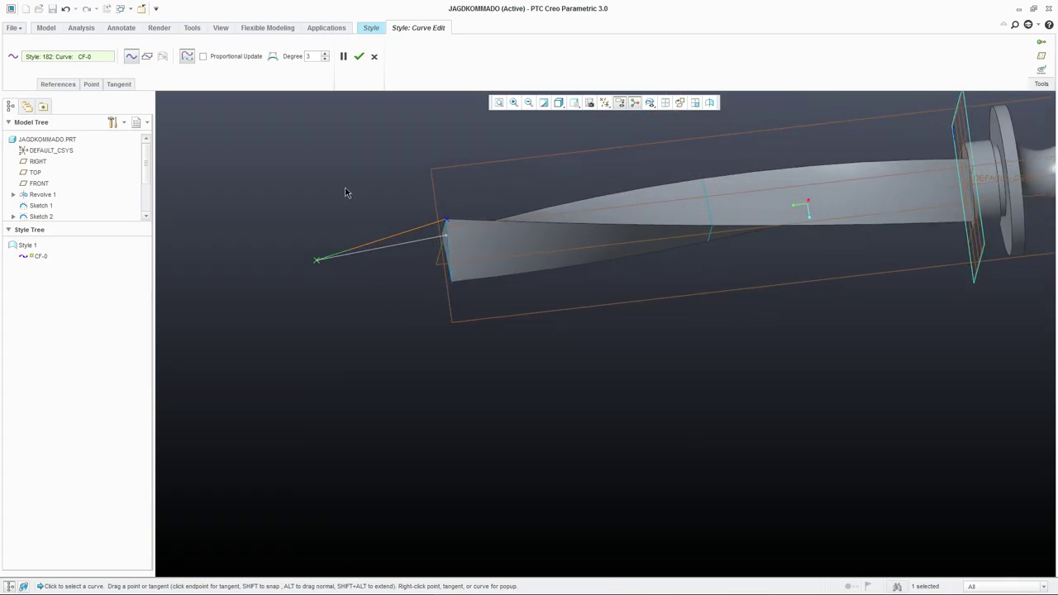
Switch the tip curve to control-point editing and set its degree to 4.
left_click(274, 59)
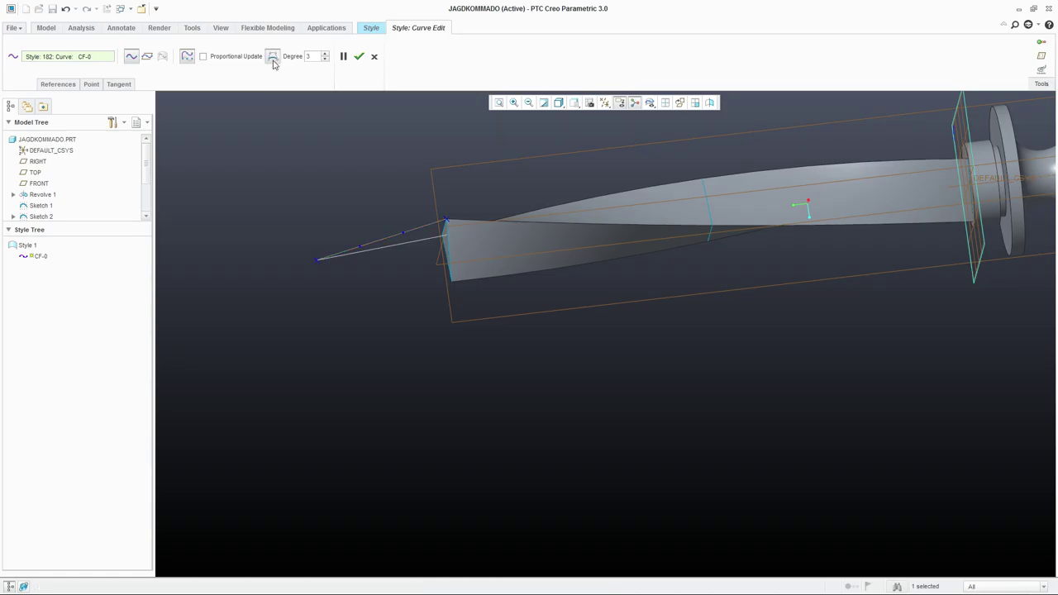
scroll(420, 202, "down", 2)
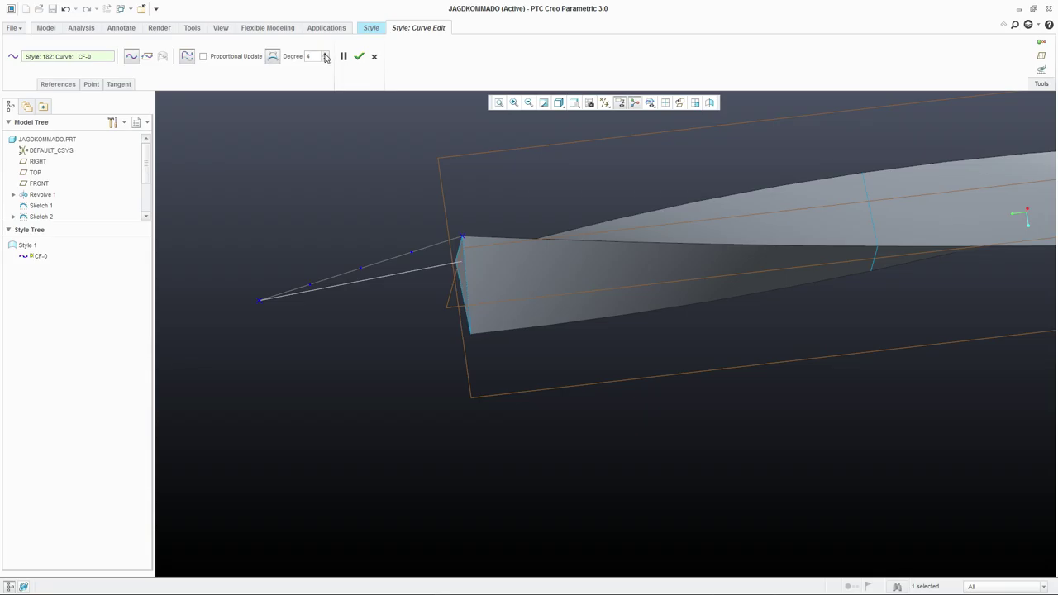
middle_click_drag(384, 171, 340, 161)
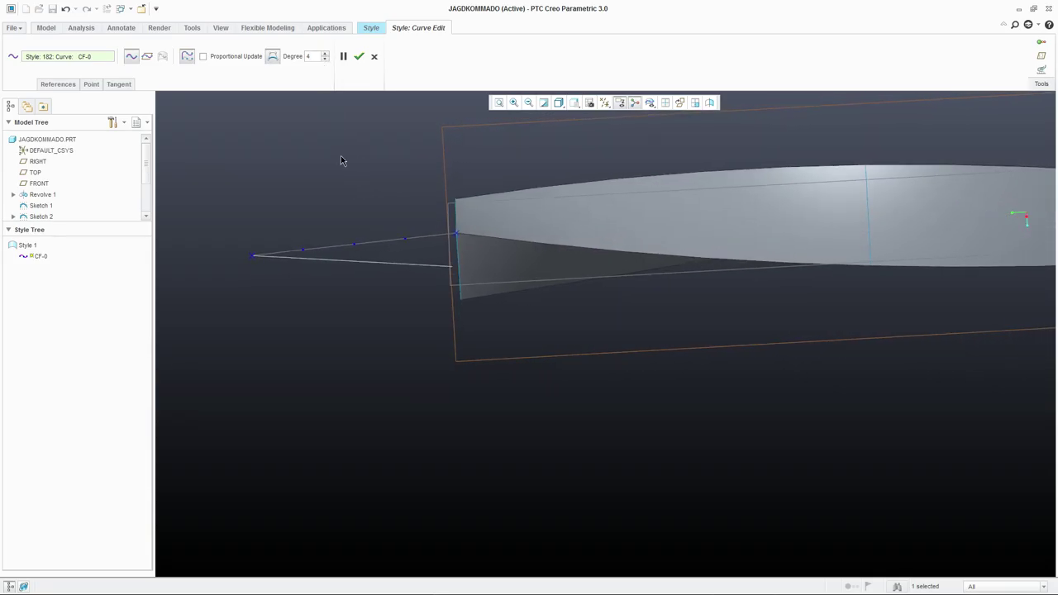
middle_click_drag(389, 211, 401, 240)
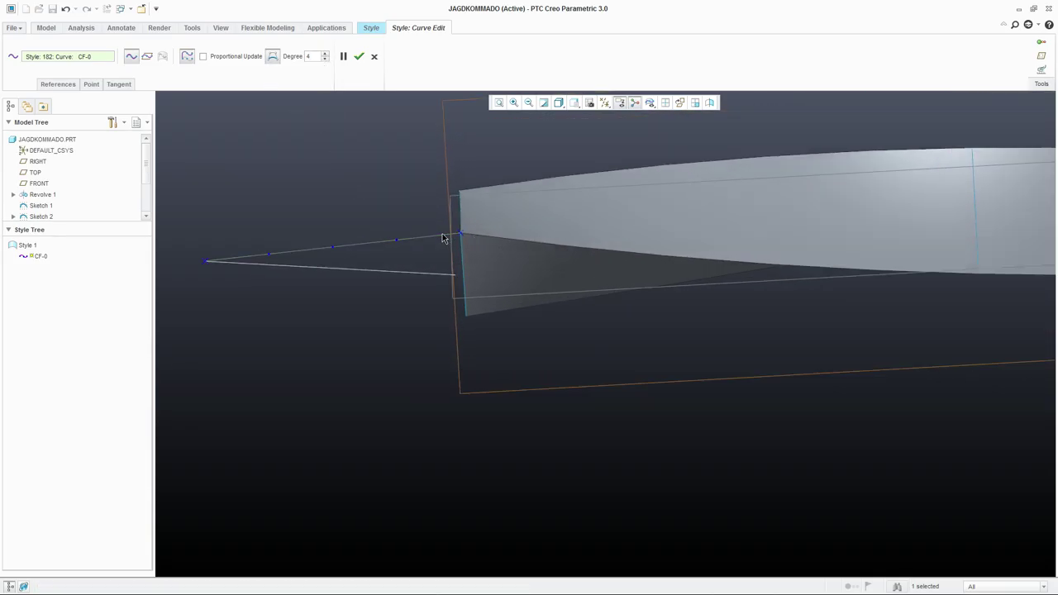
Bow the tip curve outward through its inner control points, aligning the tangent at the blade end with the blade's edge.
left_click_drag(398, 241, 399, 228)
right_click(410, 228)
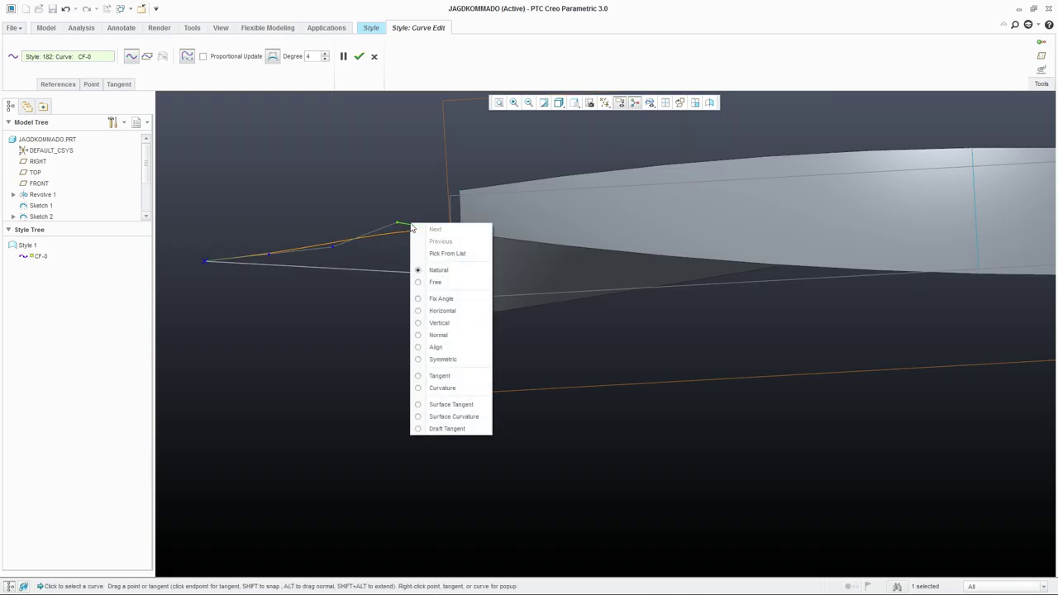
left_click(453, 347)
left_click(484, 239)
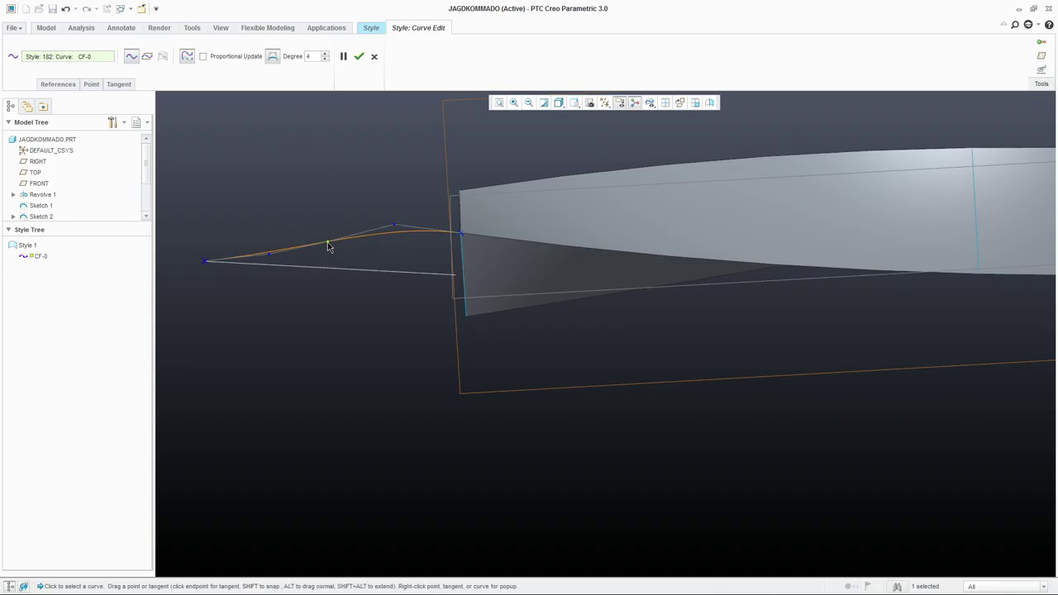
left_click_drag(328, 246, 326, 239)
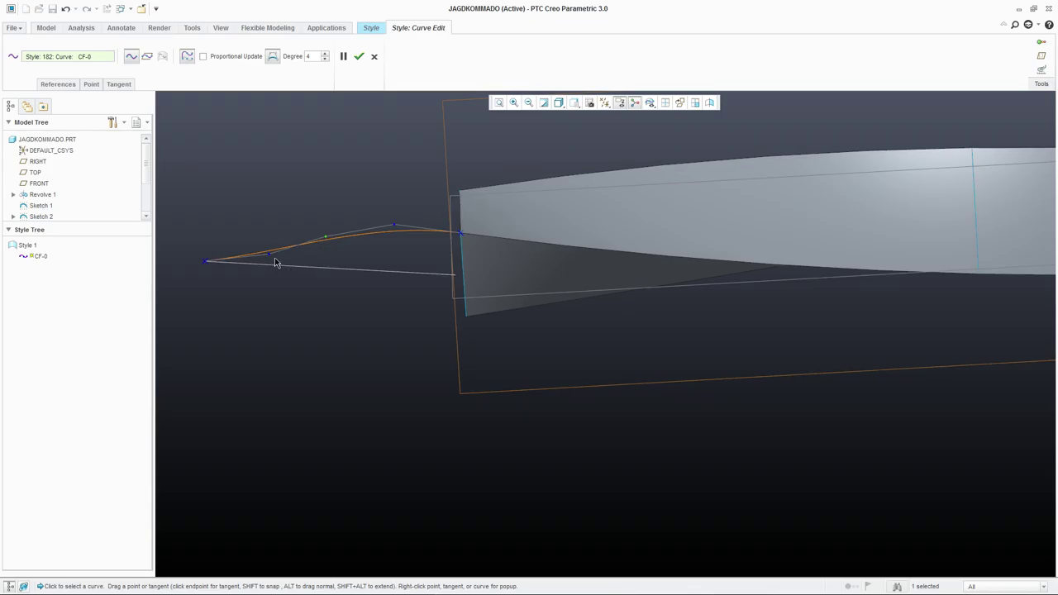
left_click_drag(262, 252, 265, 252)
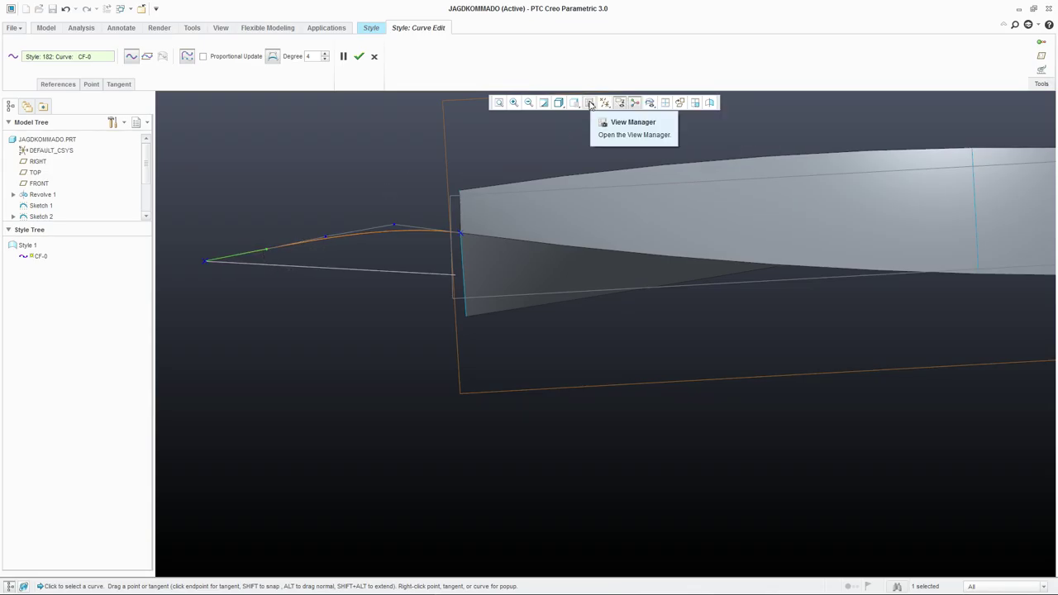
In the FRONT view, shorten the tip curve's tangent at the blade end and refine the middle control points.
left_click(620, 103)
left_click(575, 104)
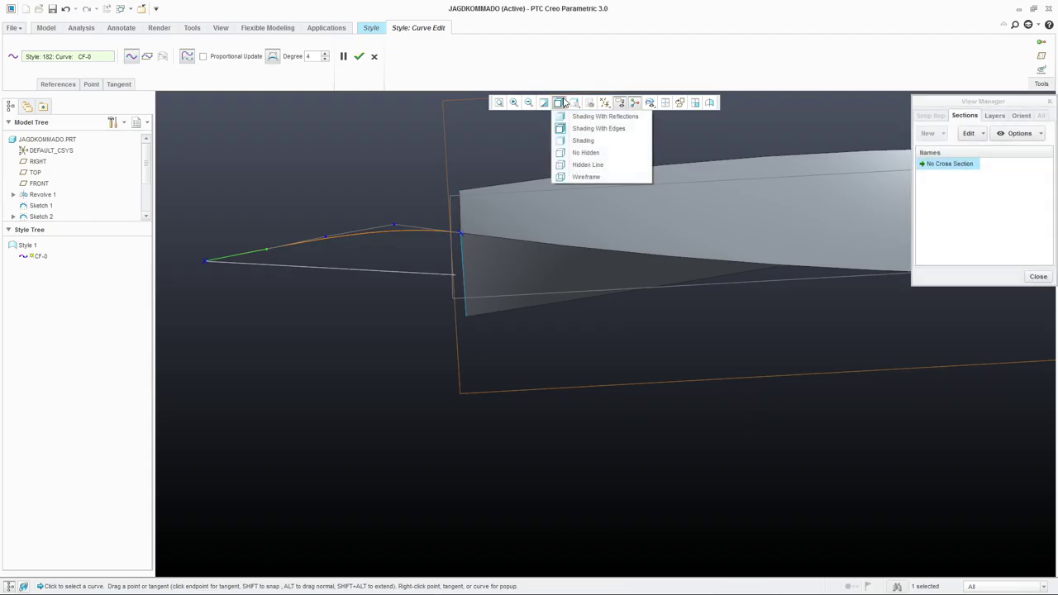
left_click(577, 108)
left_click(576, 107)
left_click(596, 139)
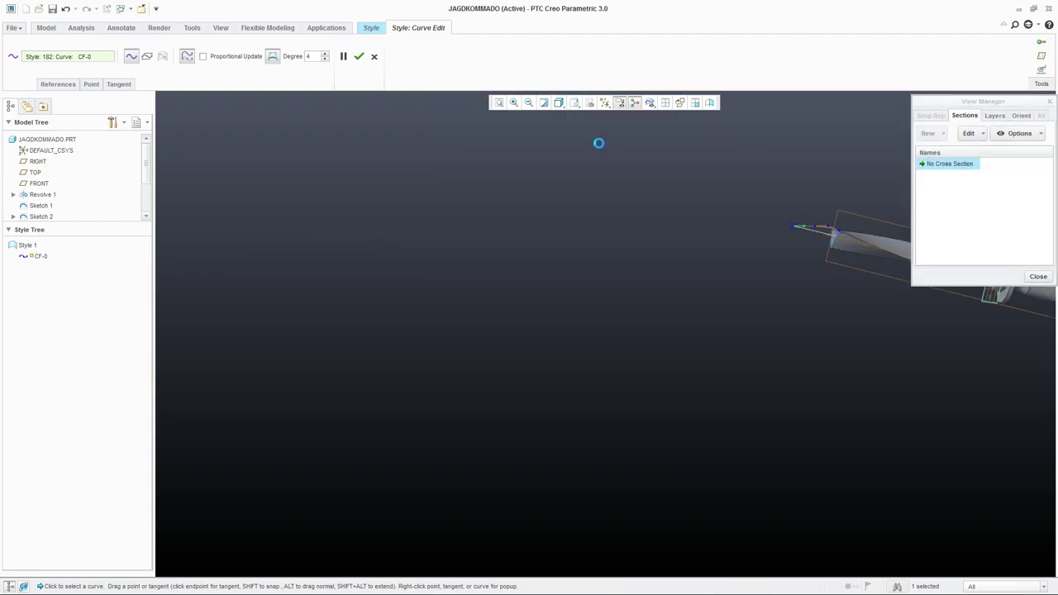
scroll(608, 153, "down", 6)
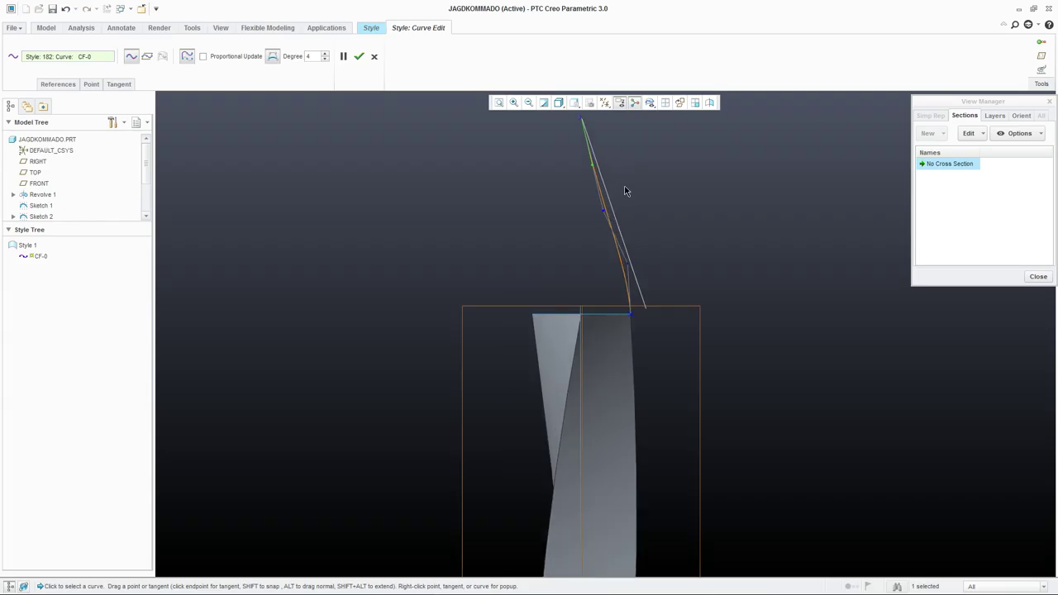
left_click_drag(628, 269, 643, 300)
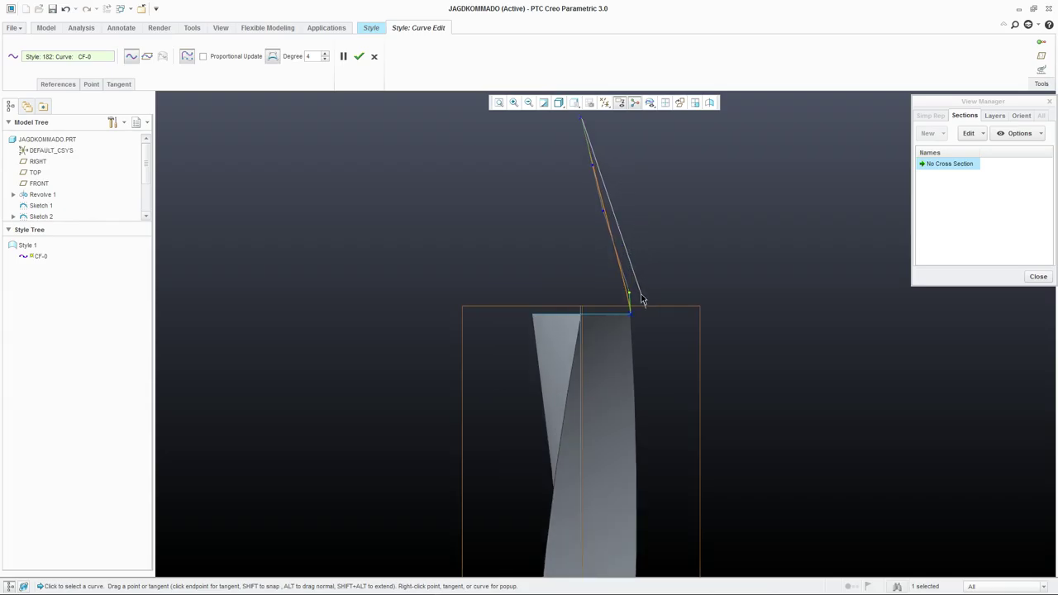
scroll(600, 137, "down", 2)
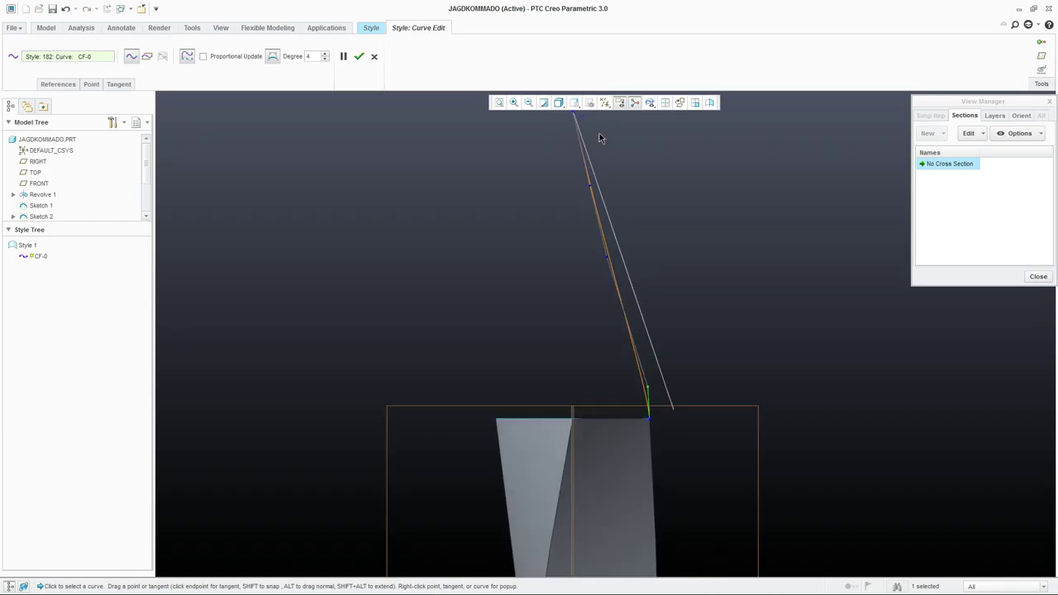
left_click_drag(609, 259, 611, 260)
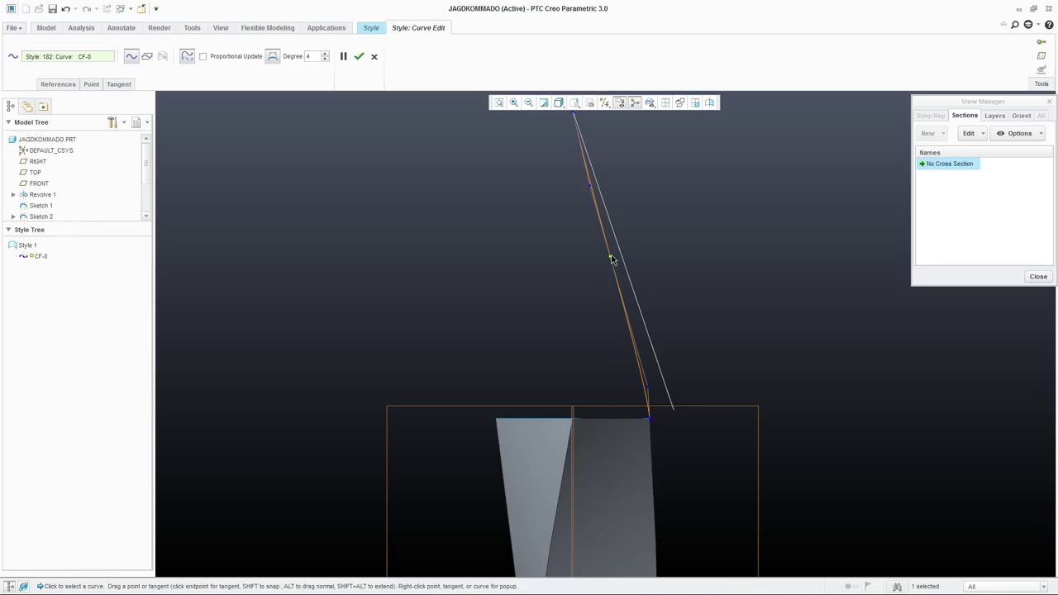
left_click(589, 189)
scroll(585, 245, "down", 3)
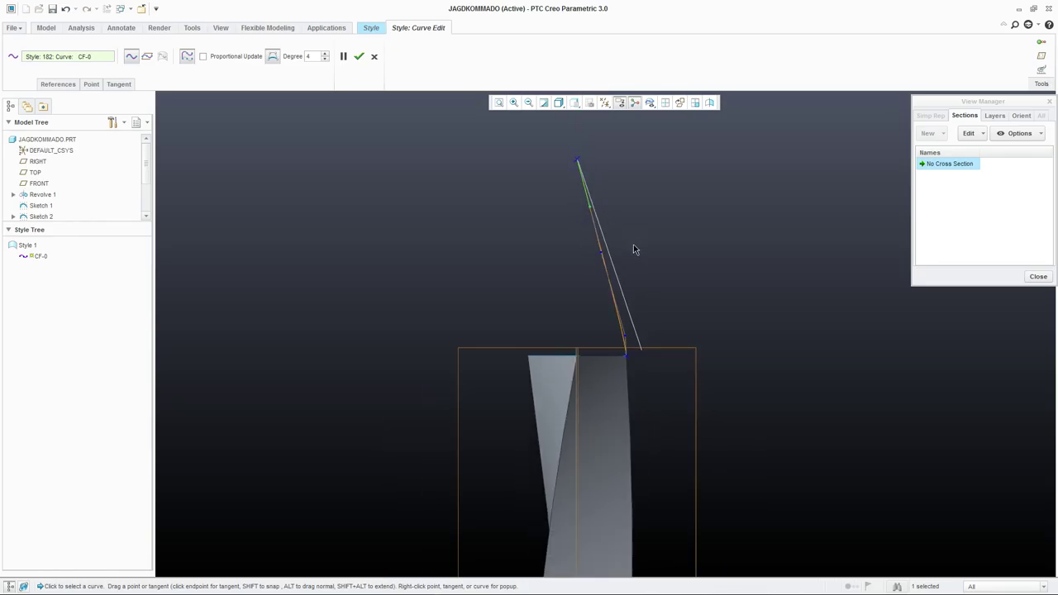
Fine-tune the tip curve's control points near the blade corner and mid-curve in the TOP view.
left_click(574, 102)
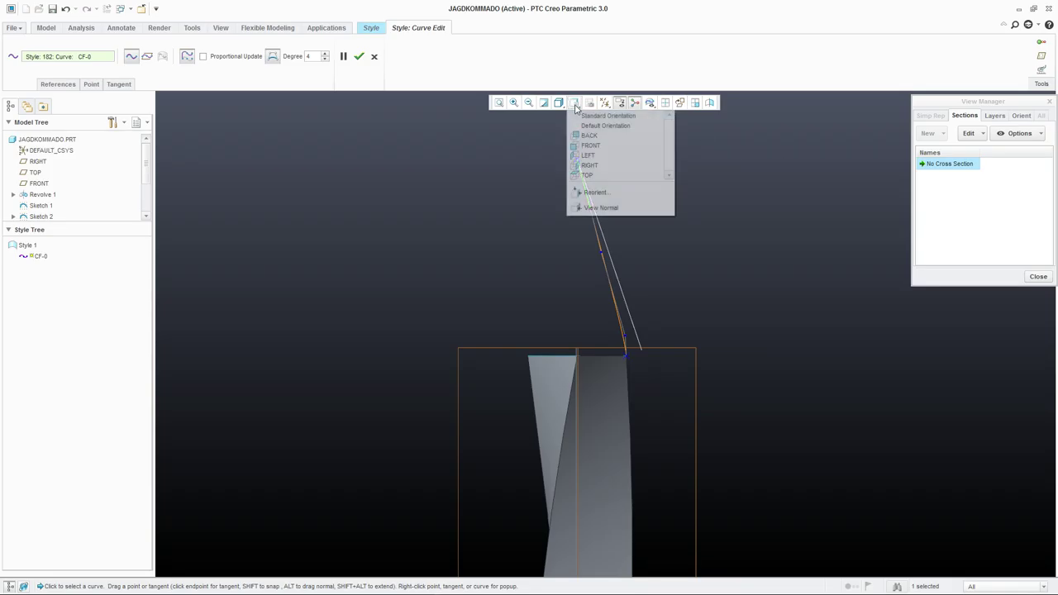
left_click(587, 176)
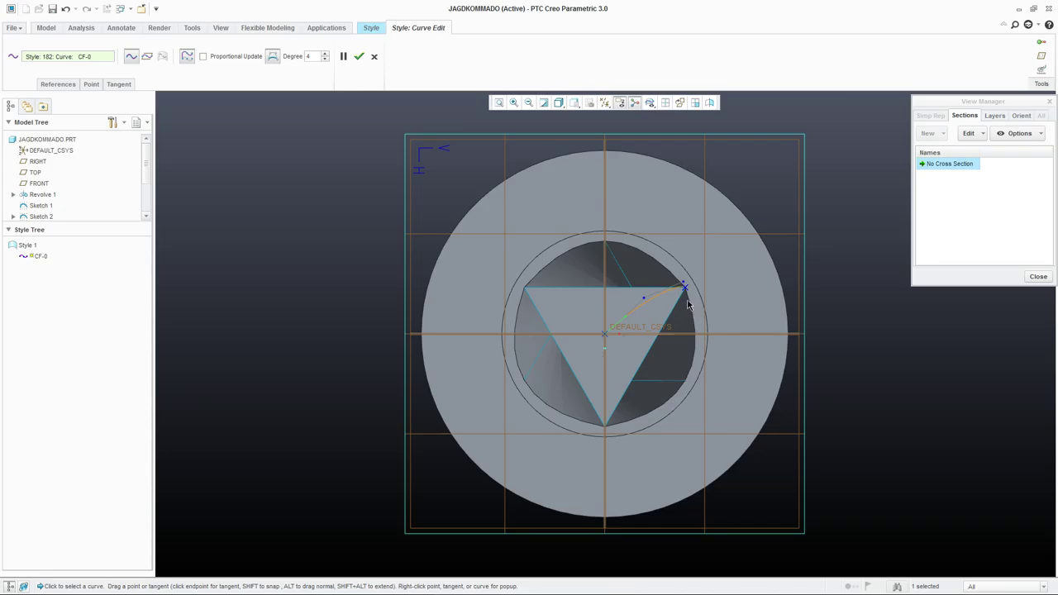
scroll(683, 293, "up", 4)
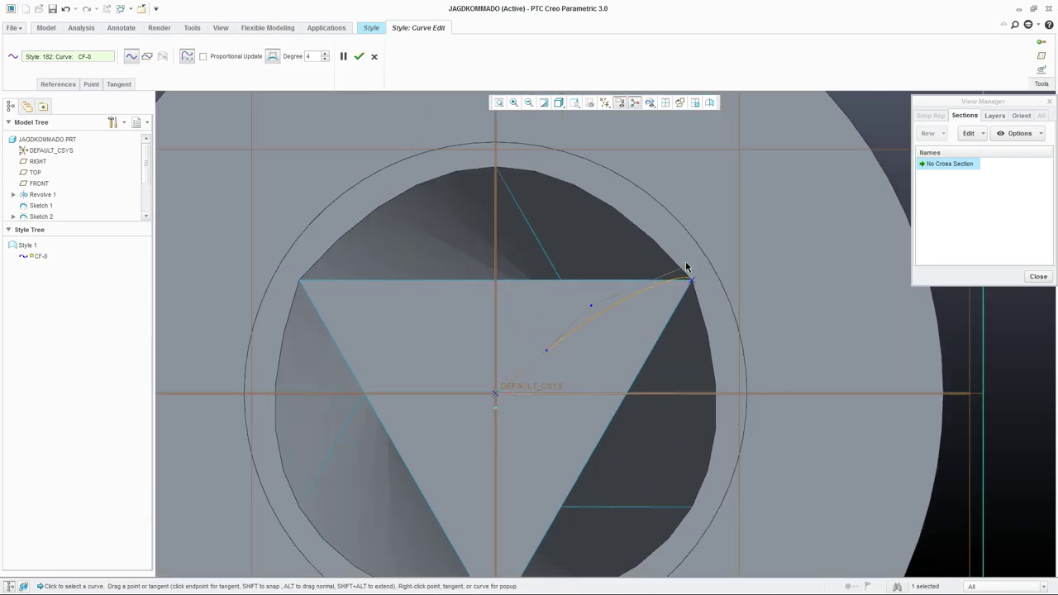
scroll(681, 272, "down", 3)
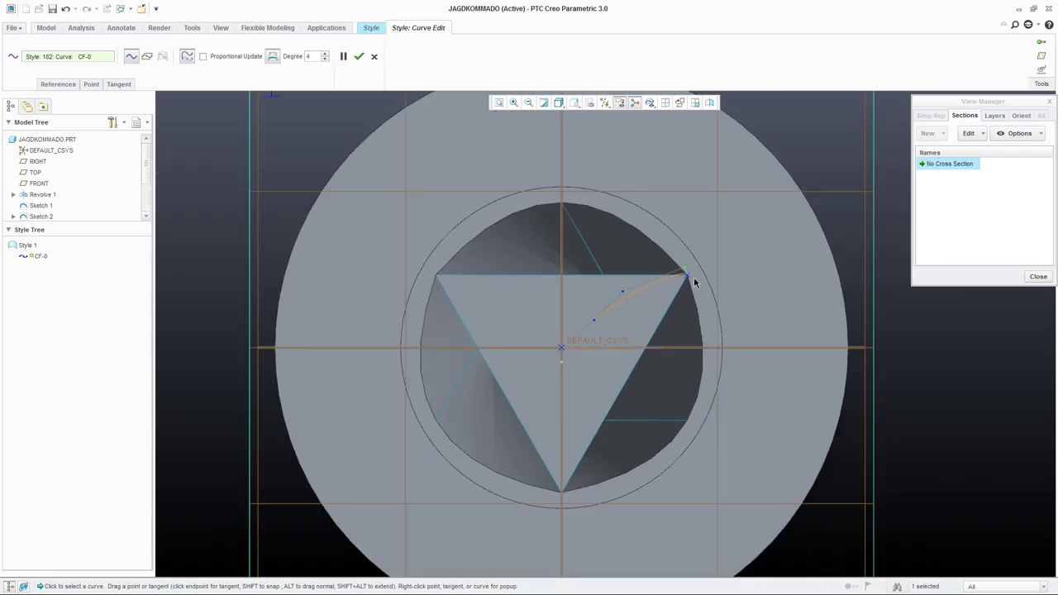
scroll(656, 309, "down", 1)
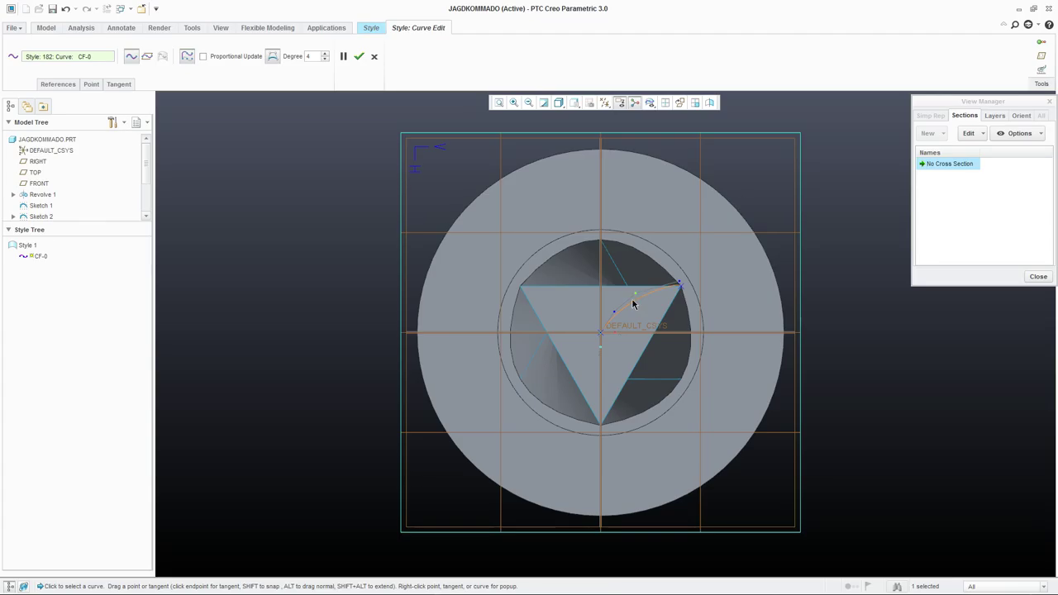
middle_click_drag(633, 305, 594, 279)
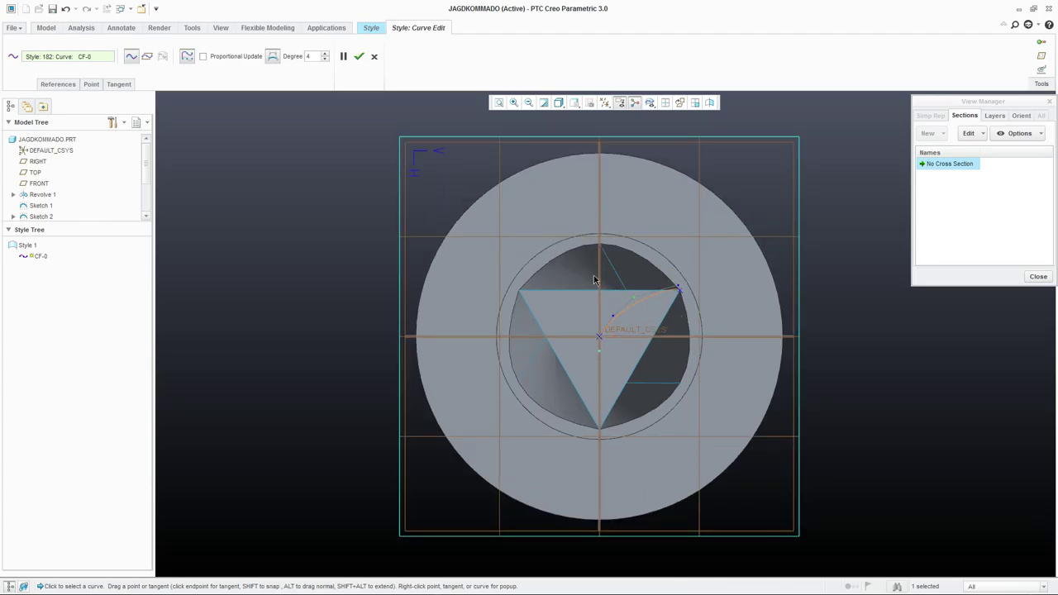
In the LEFT view, pull the tip curve's middle control point slightly inward and shorten the tangent at the blade end.
left_click(574, 102)
left_click(602, 155)
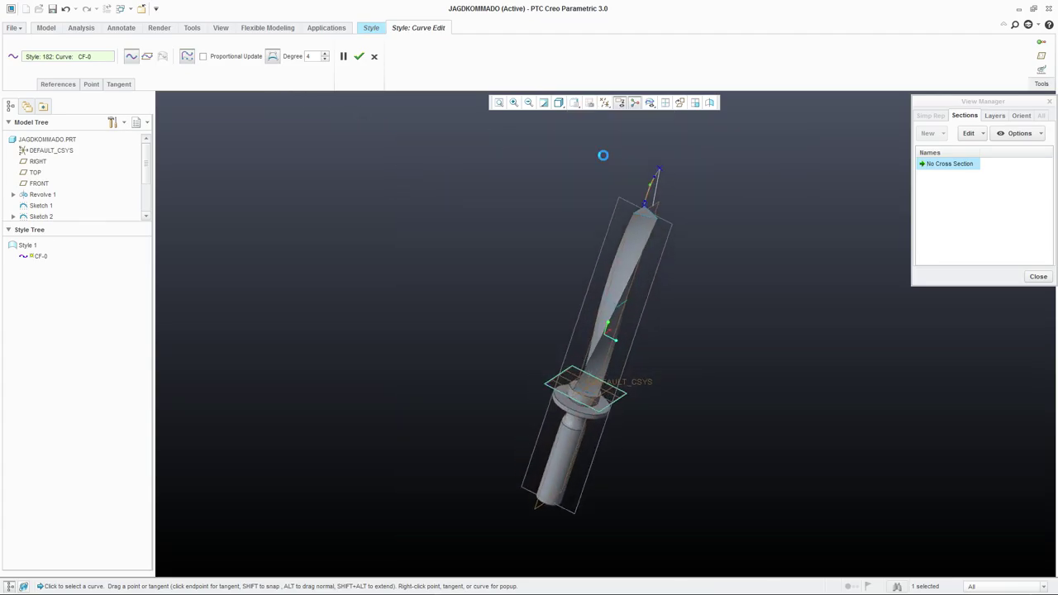
scroll(602, 156, "up", 5)
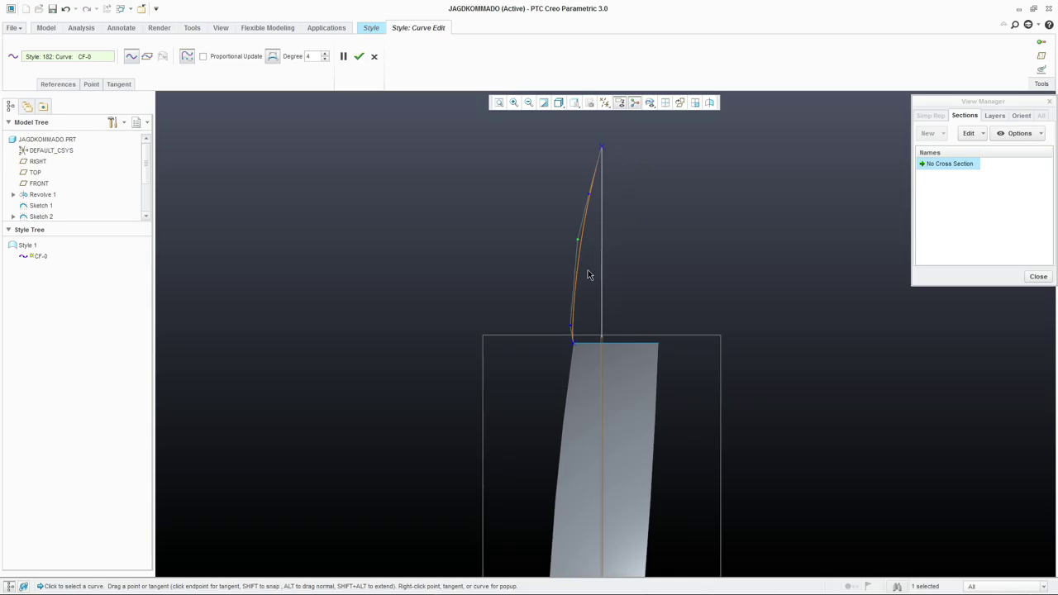
scroll(567, 356, "up", 3)
scroll(612, 288, "down", 3)
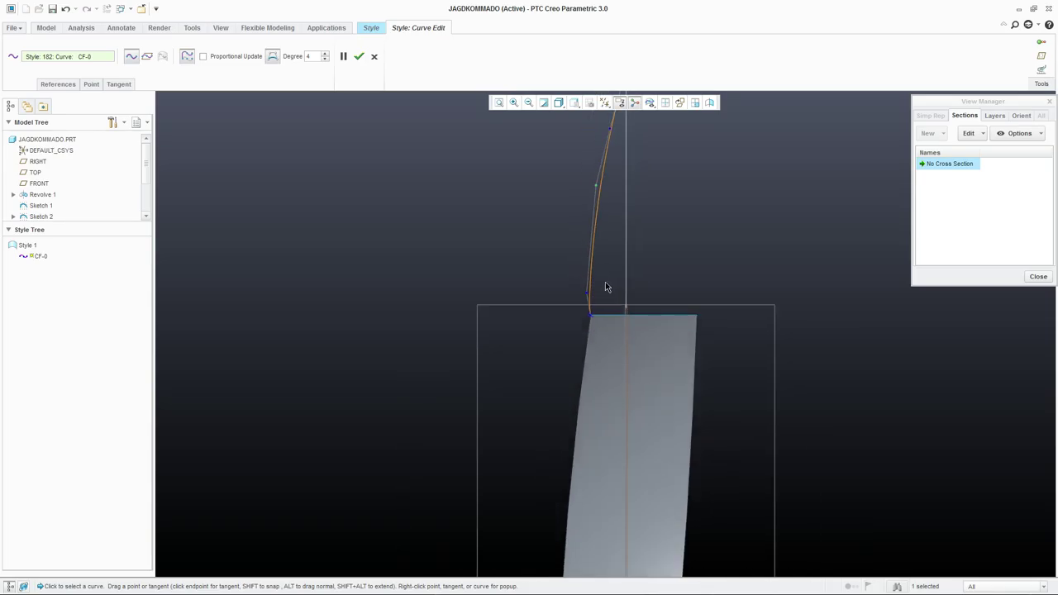
middle_click_drag(607, 356, 603, 229)
left_click_drag(598, 225, 602, 222)
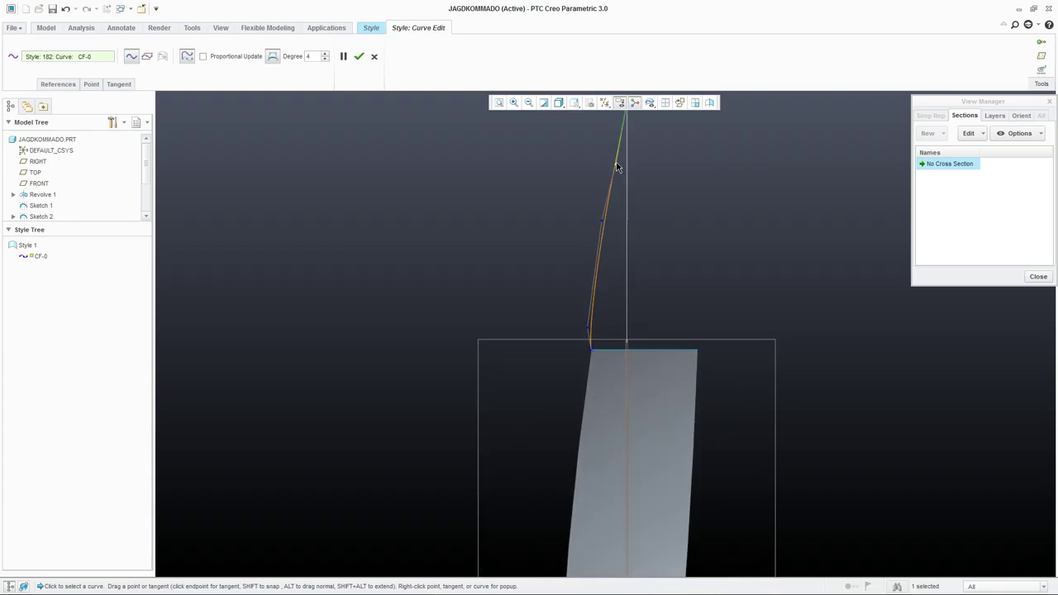
scroll(598, 325, "up", 5)
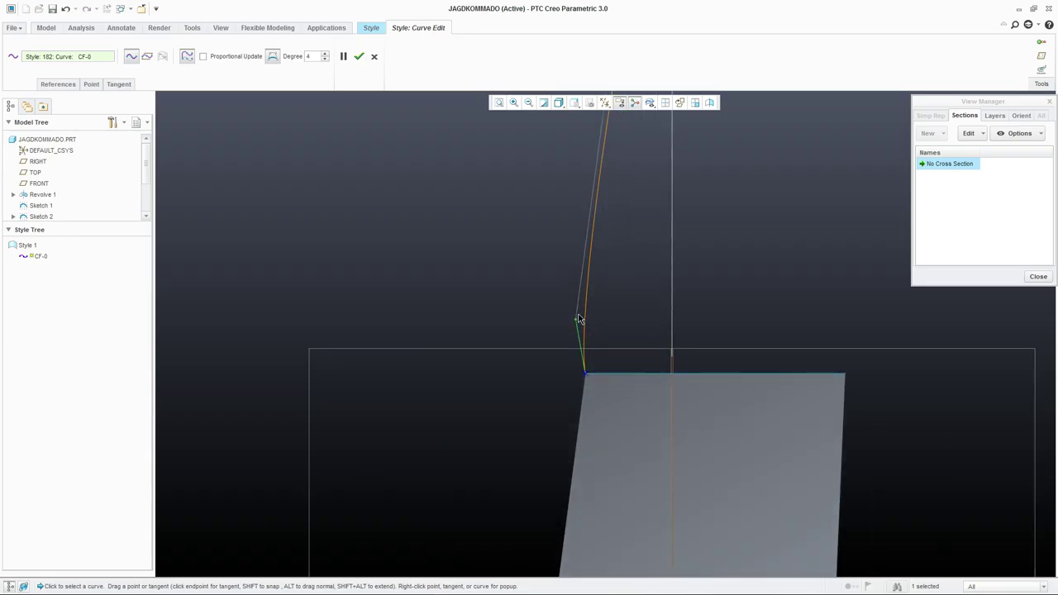
left_click_drag(576, 322, 583, 357)
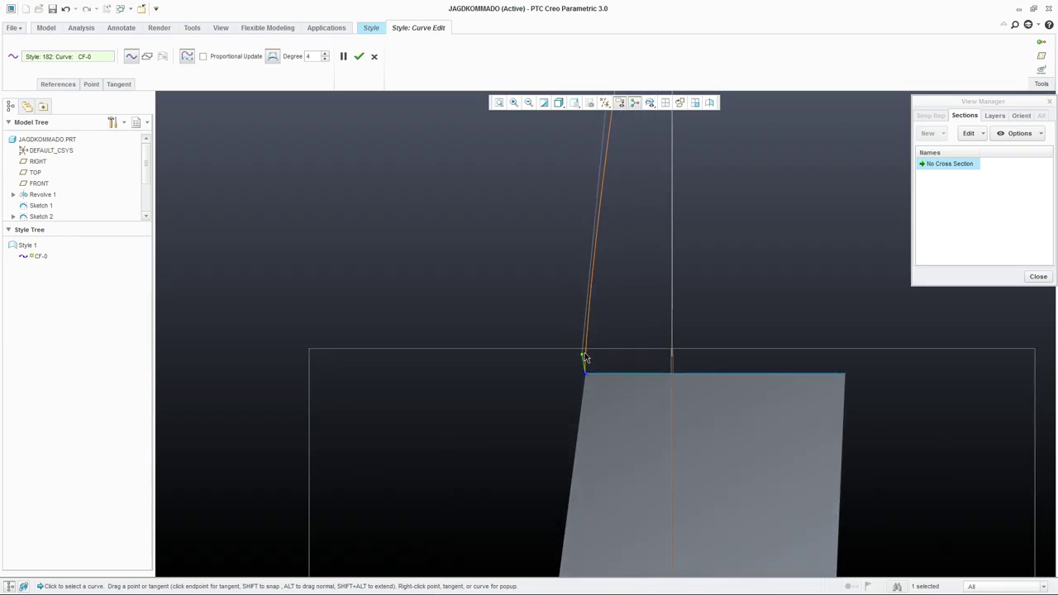
Flatten the tip curve further by moving its middle control point closer to the knife's centre axis.
scroll(603, 400, "down", 6)
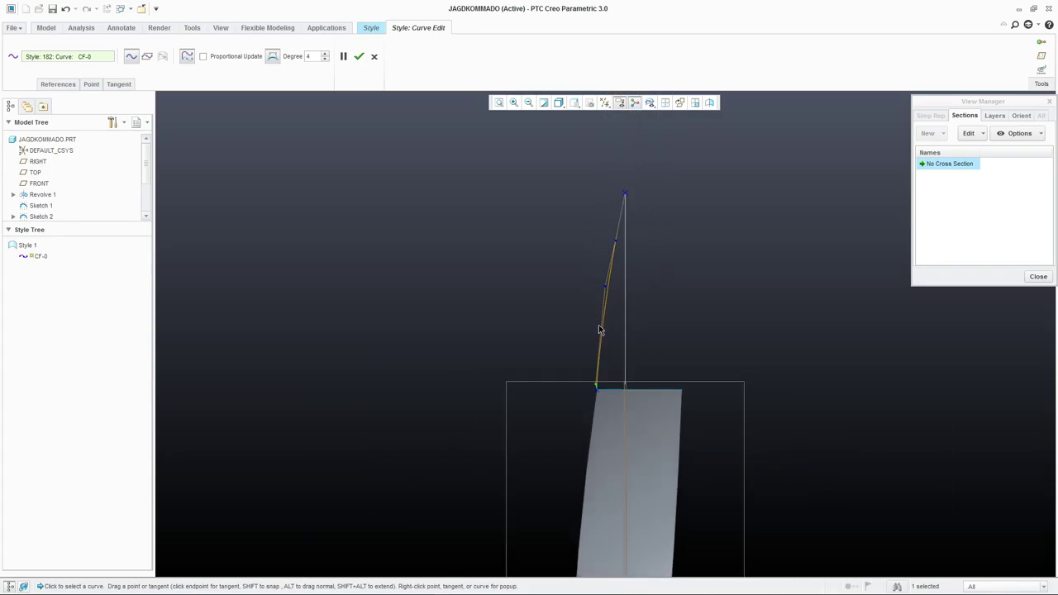
scroll(598, 323, "down", 3)
scroll(604, 301, "up", 5)
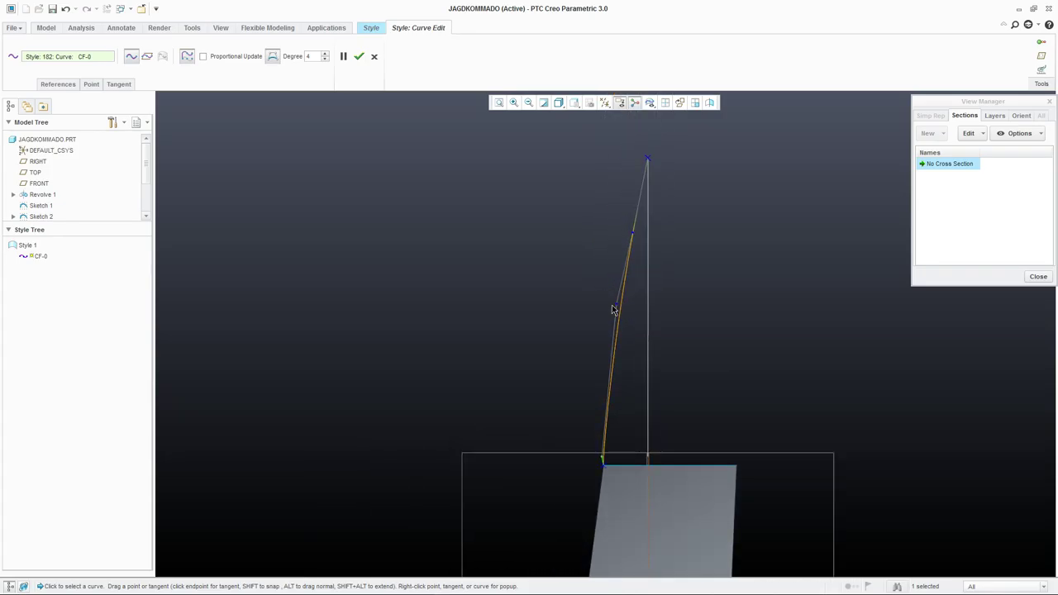
left_click_drag(615, 308, 620, 311)
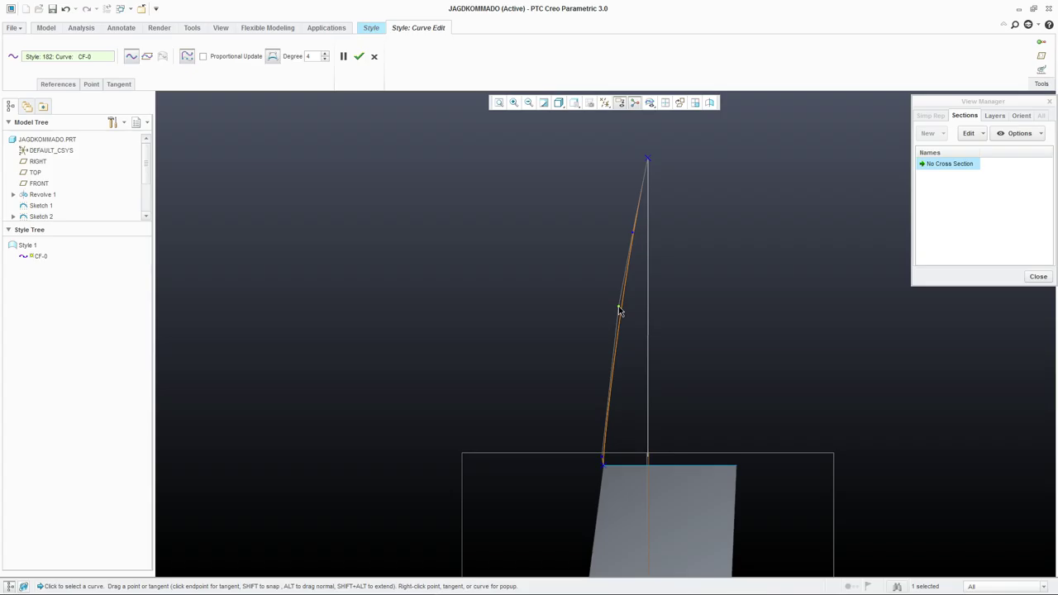
scroll(620, 311, "down", 7)
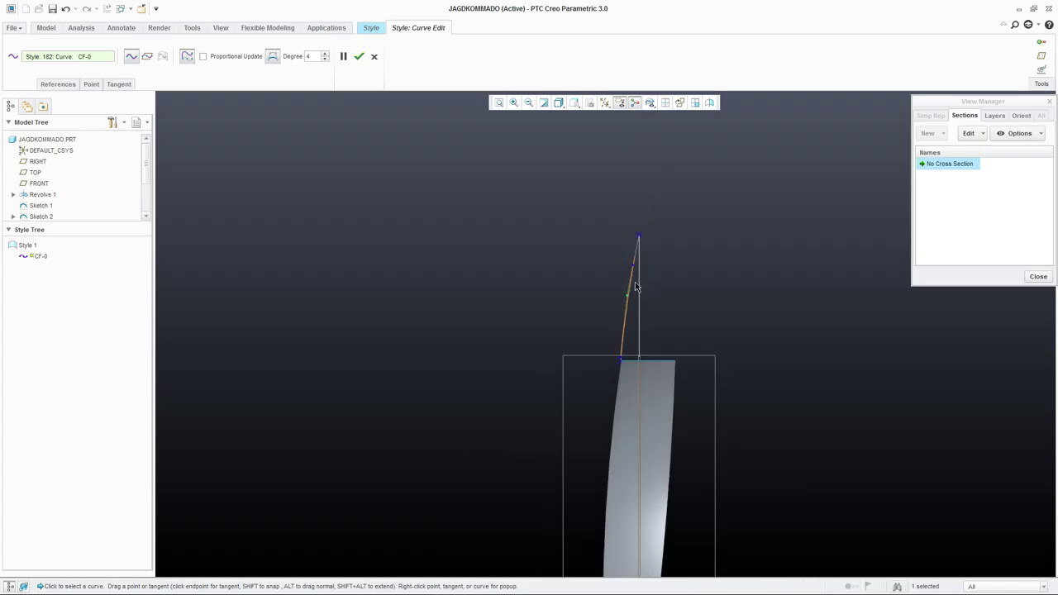
Close the View Manager, then discard the tip curve edits and complete the Style feature.
left_click(1037, 277)
left_click(374, 56)
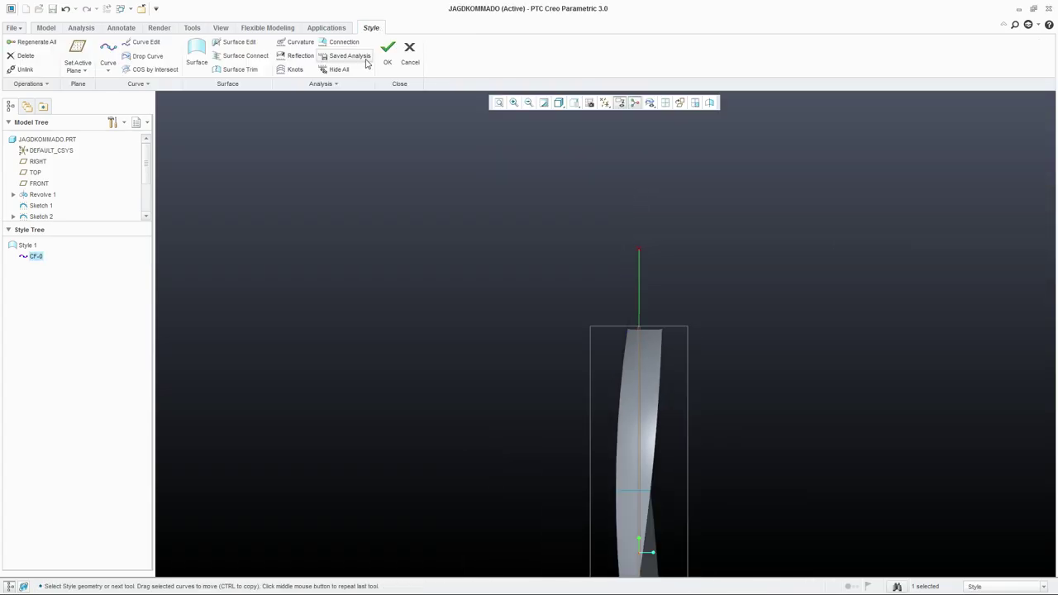
left_click(387, 54)
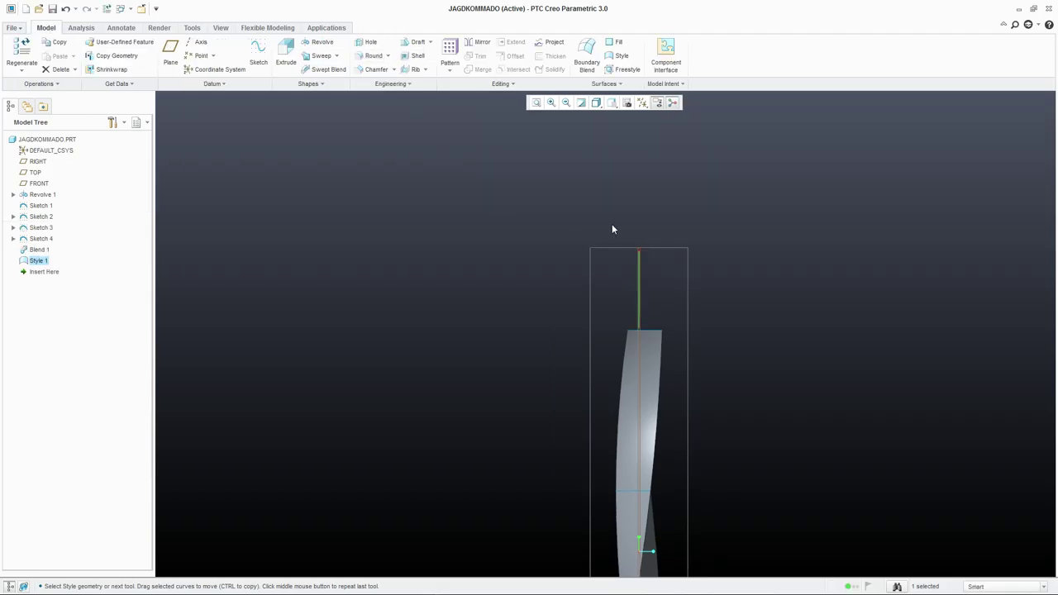
Redefine Style 1 and edit its curve, snapping the blade-side endpoint onto the corner of the blade's end triangle.
middle_click_drag(612, 227, 662, 365)
scroll(661, 363, "down", 2)
scroll(576, 386, "up", 6)
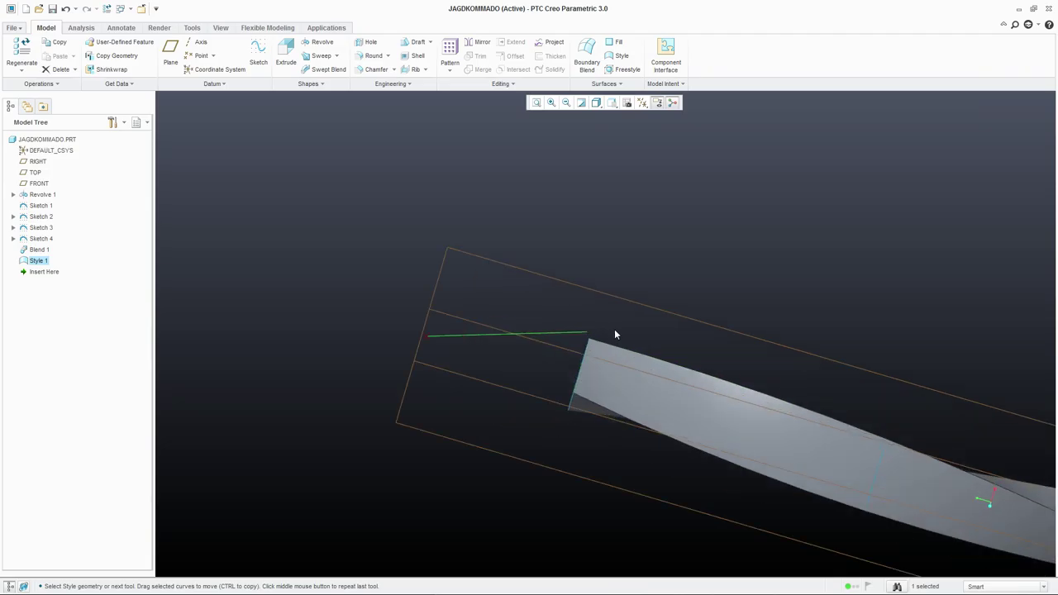
right_click(48, 262)
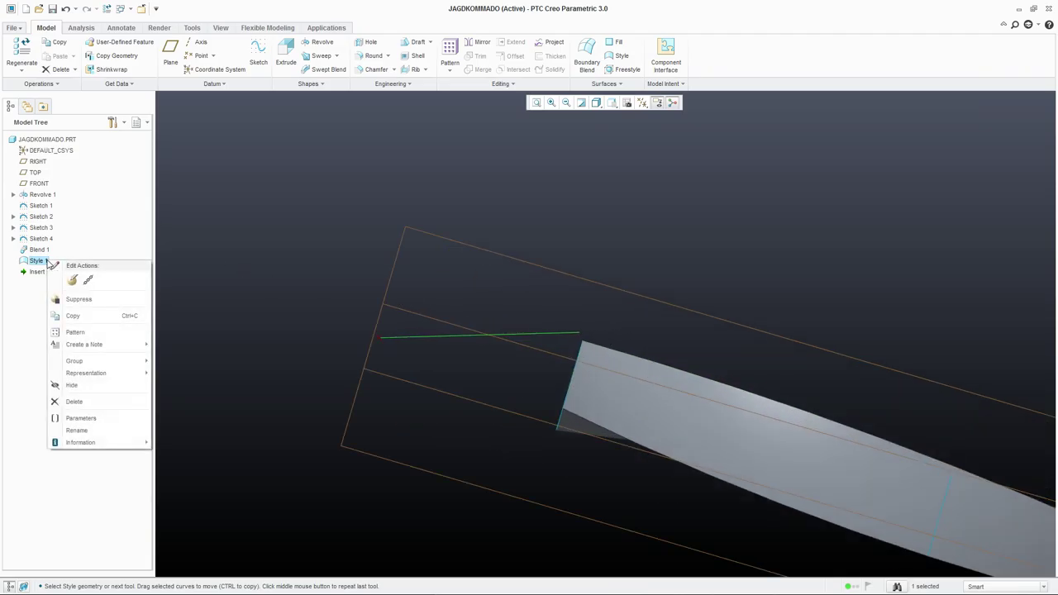
left_click(74, 282)
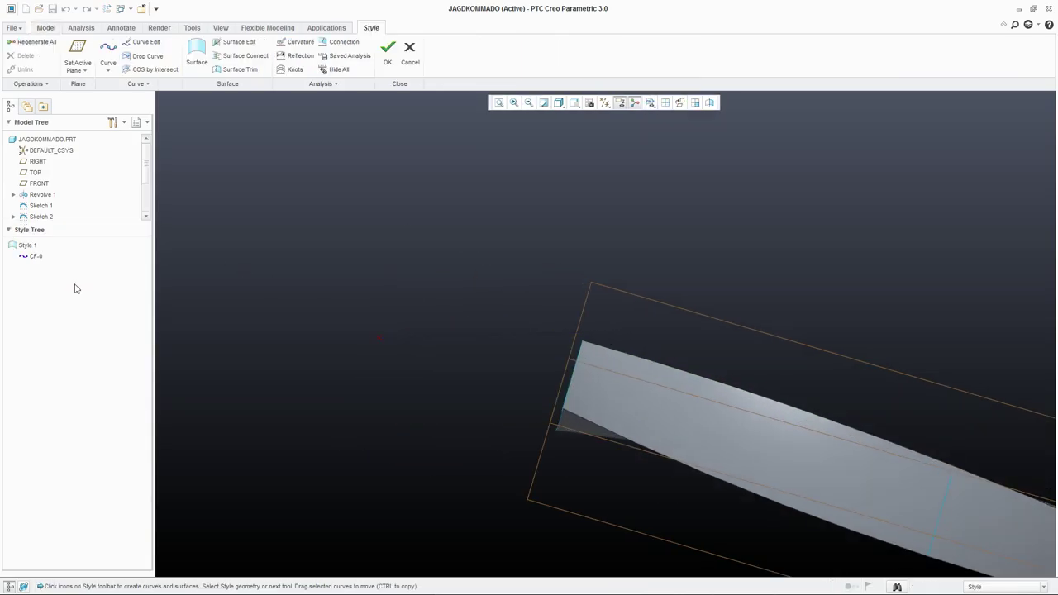
left_click(137, 41)
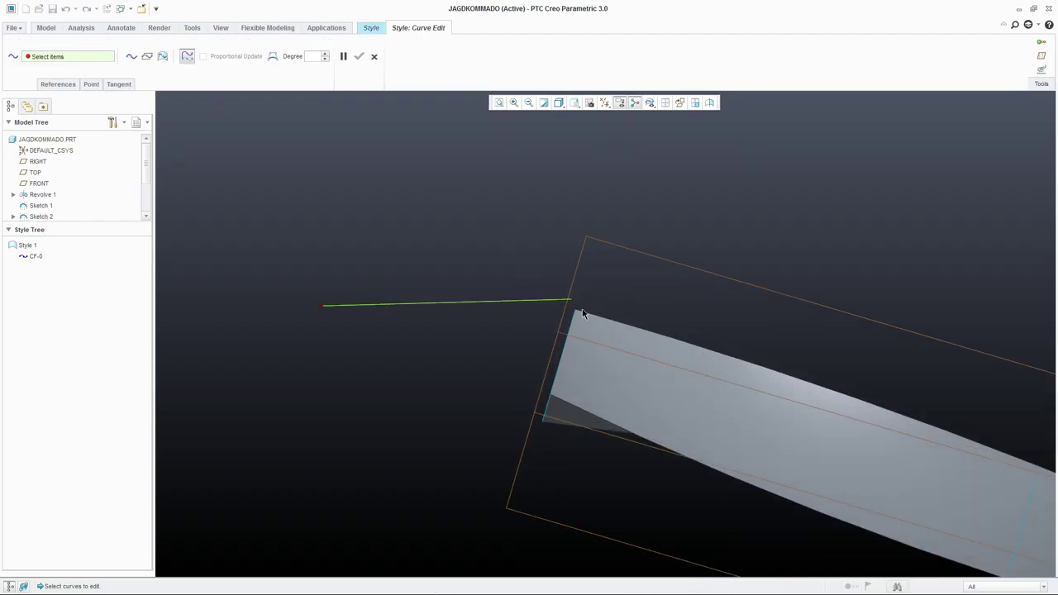
left_click(577, 318)
middle_click_drag(572, 250, 577, 308)
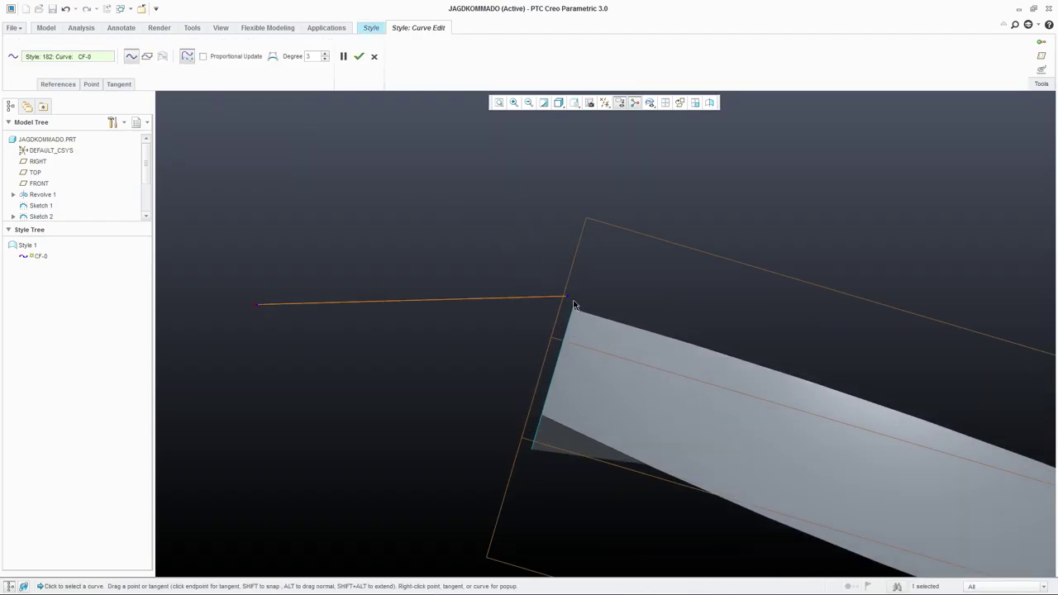
left_click_drag(567, 298, 574, 309)
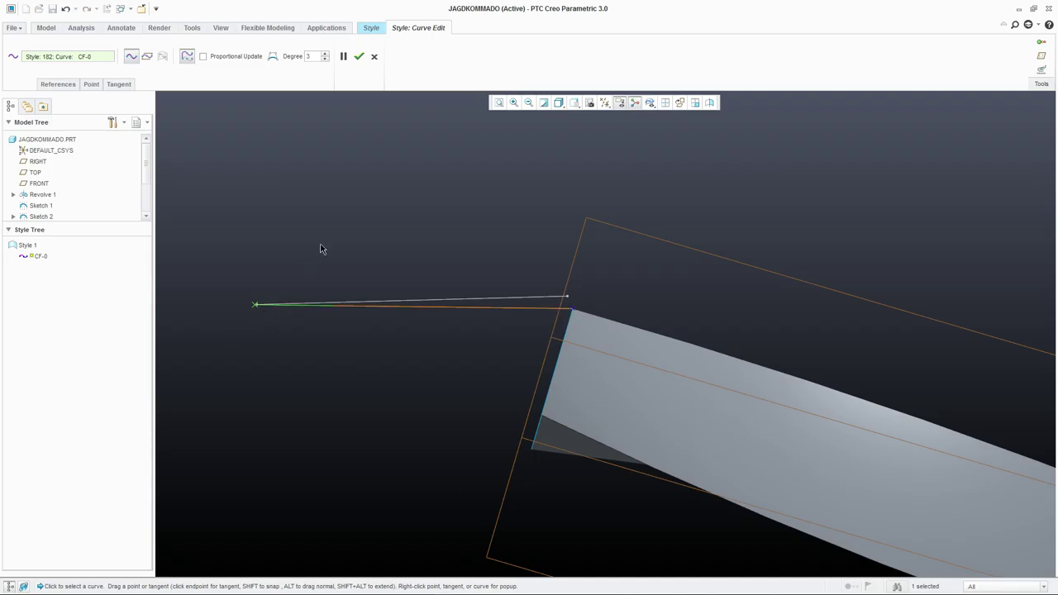
Switch the tip curve to control-point editing with degree 5.
middle_click_drag(321, 249, 488, 251)
left_click(273, 57)
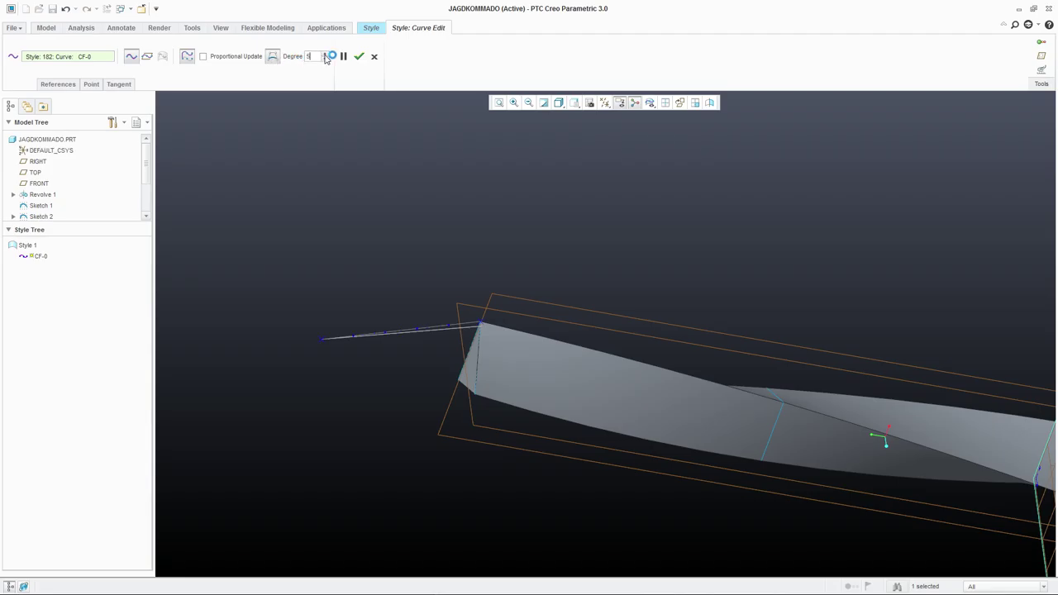
scroll(412, 319, "down", 3)
scroll(445, 317, "up", 5)
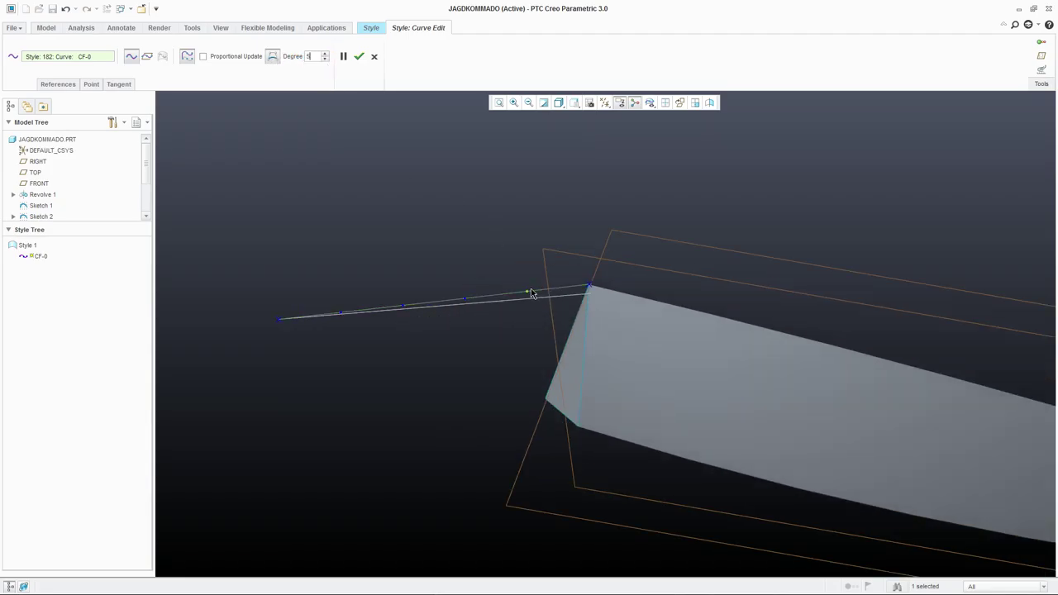
Bow the tip curve outward at the blade end, align its tangent there with the blade's adjoining edge, and accept the edit.
right_click(529, 293)
left_click(569, 310)
left_click_drag(530, 295, 522, 279)
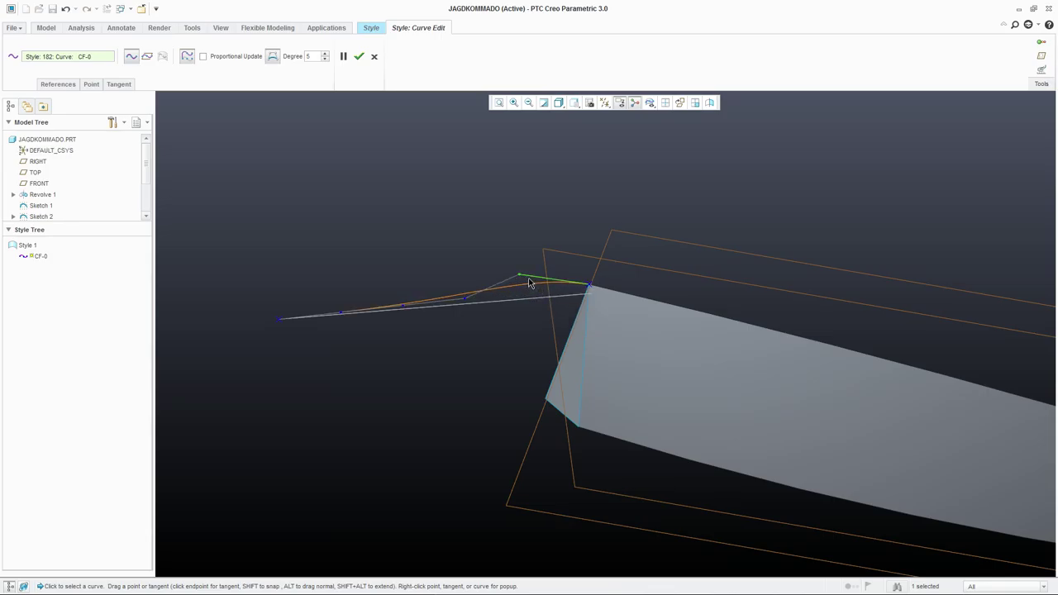
right_click(530, 281)
left_click(569, 358)
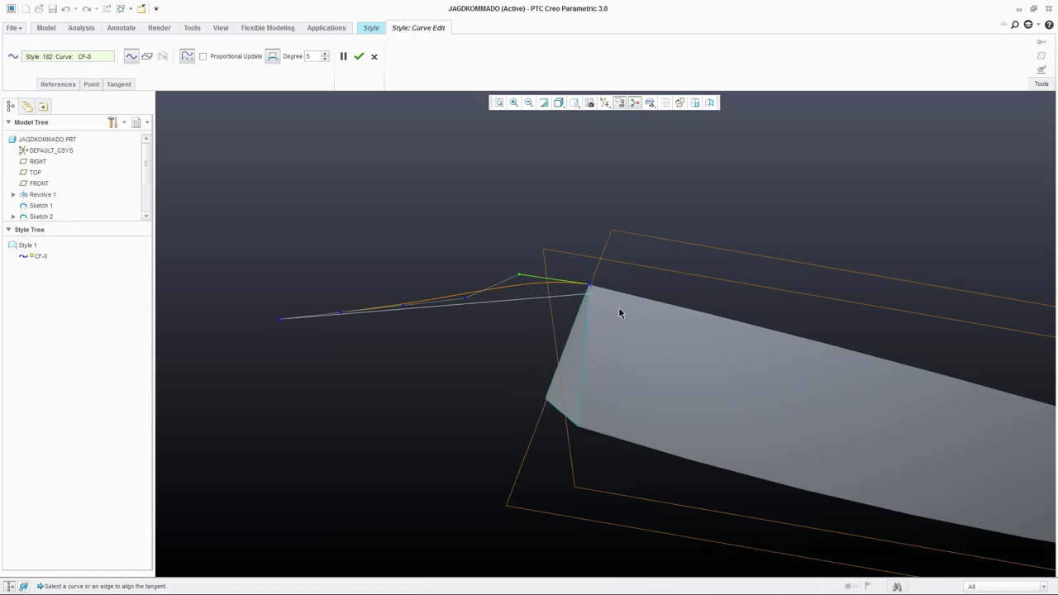
left_click(616, 294)
middle_click(514, 241)
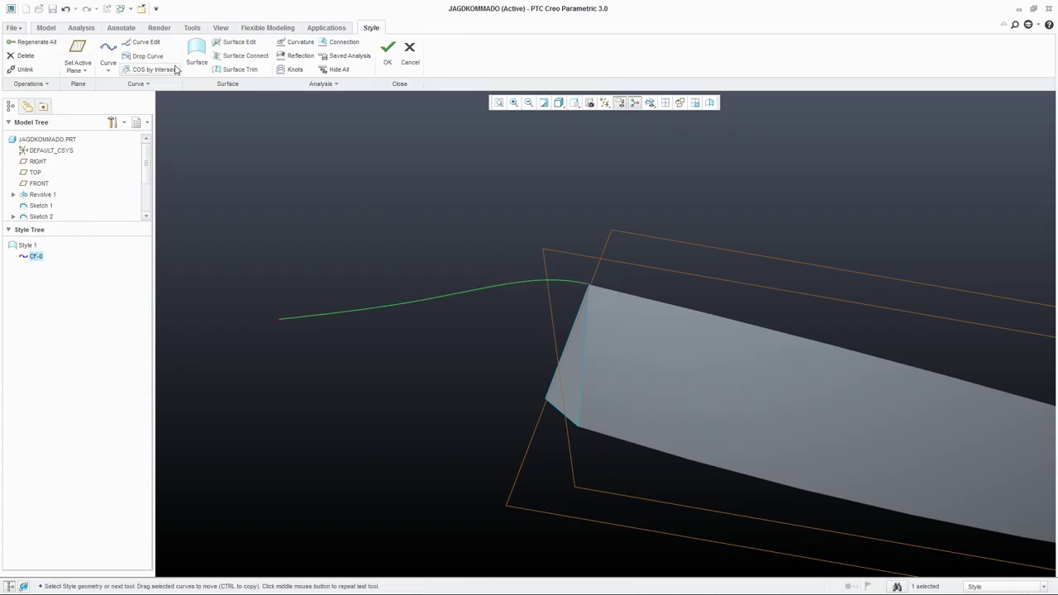
Edit the tip curve in the FRONT view, shortening its blade-end tangent and smoothing the inner control points into a gentle bow.
left_click(140, 41)
left_click(466, 300)
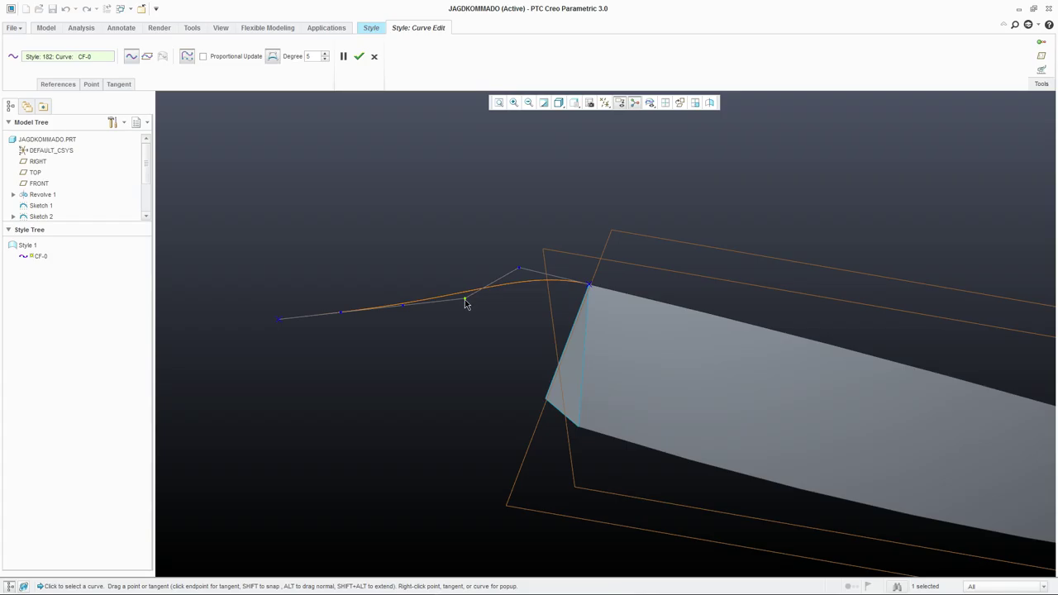
left_click(573, 103)
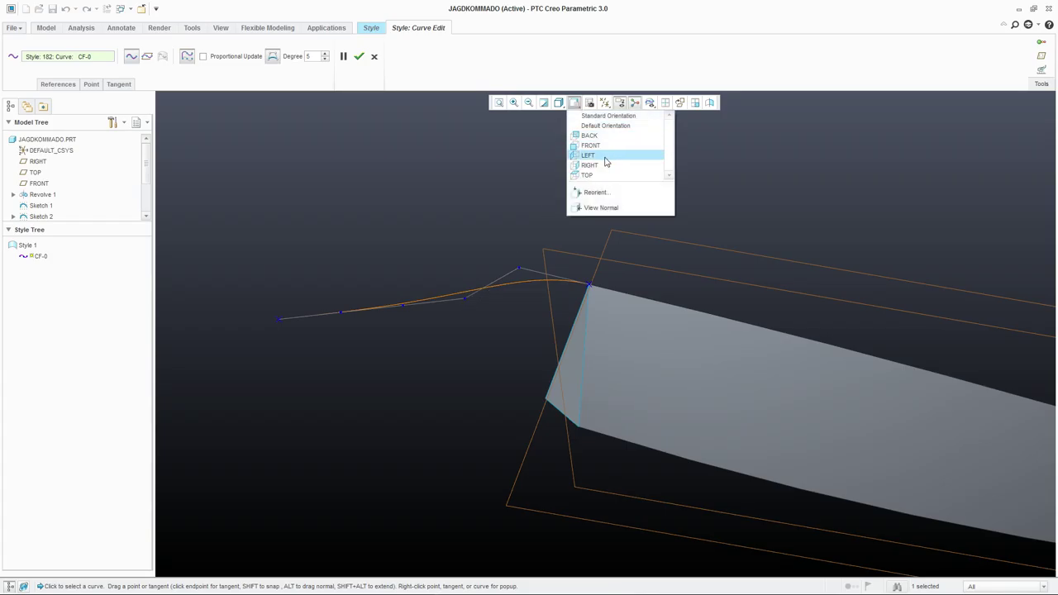
left_click(599, 147)
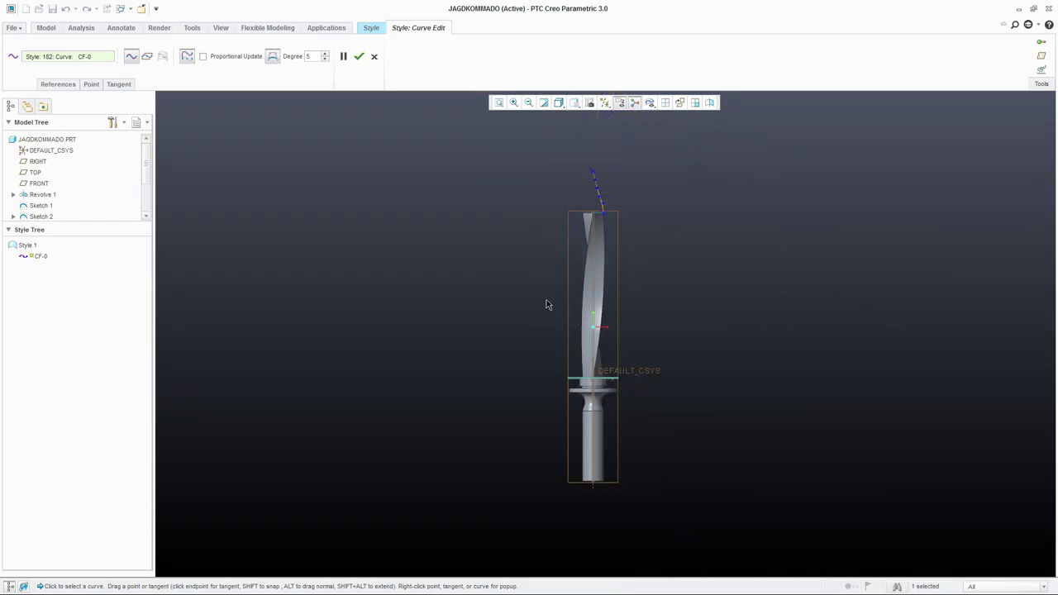
scroll(603, 173, "up", 5)
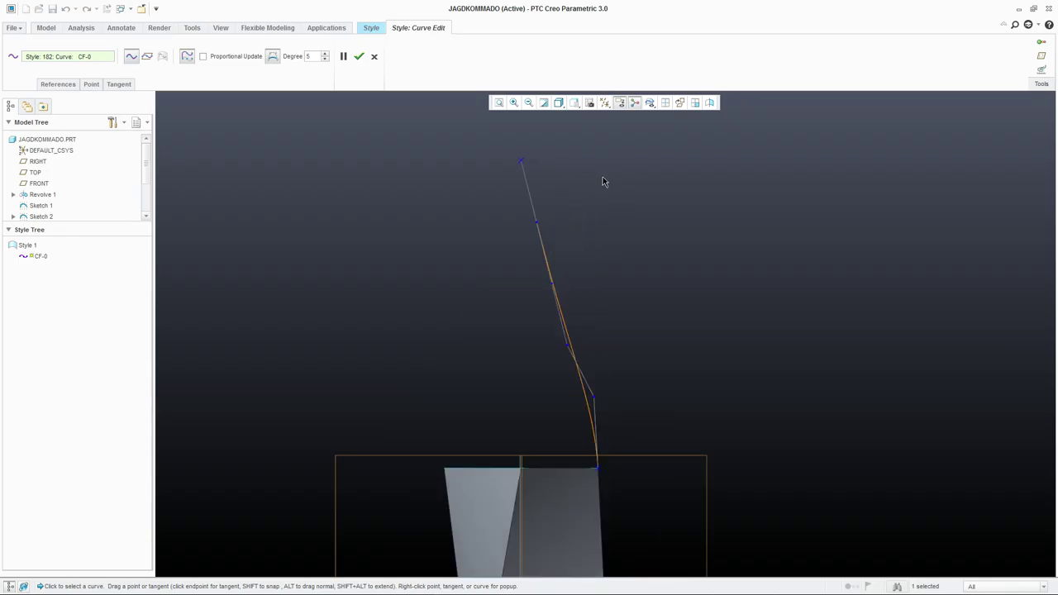
left_click_drag(594, 401, 596, 442)
left_click_drag(567, 354, 572, 351)
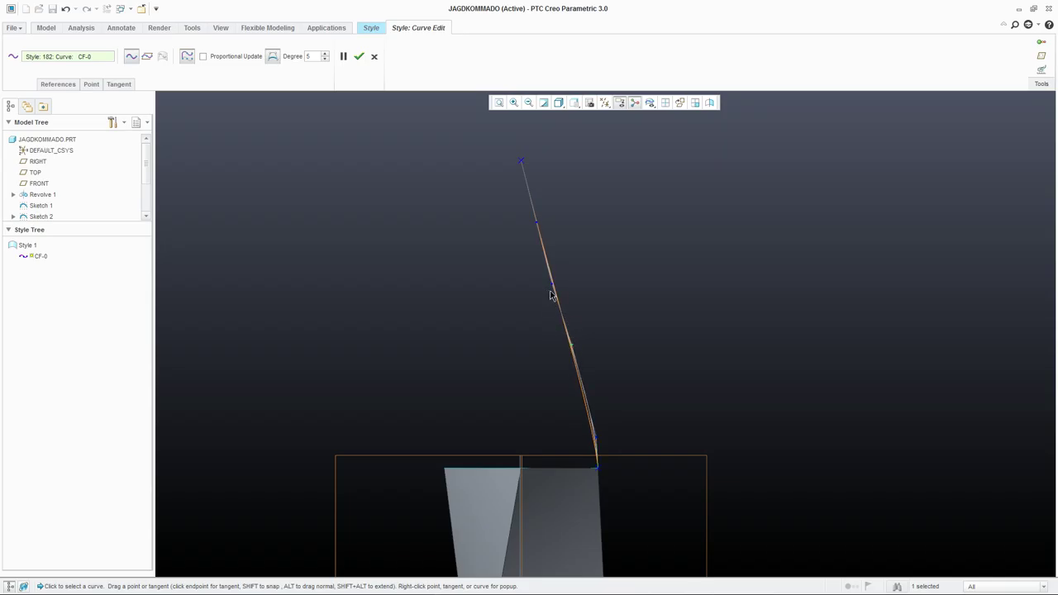
left_click_drag(554, 288, 554, 287)
left_click_drag(536, 225, 537, 225)
In the TOP view, move the tip curve's inner control points into a smooth outward bow and accept the edit.
left_click(574, 102)
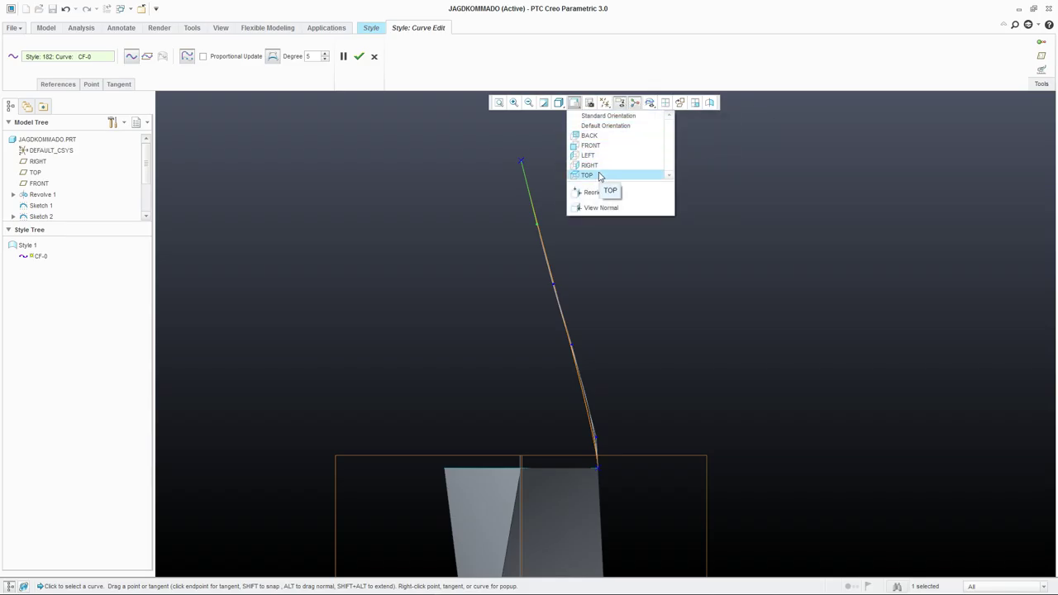
left_click(599, 176)
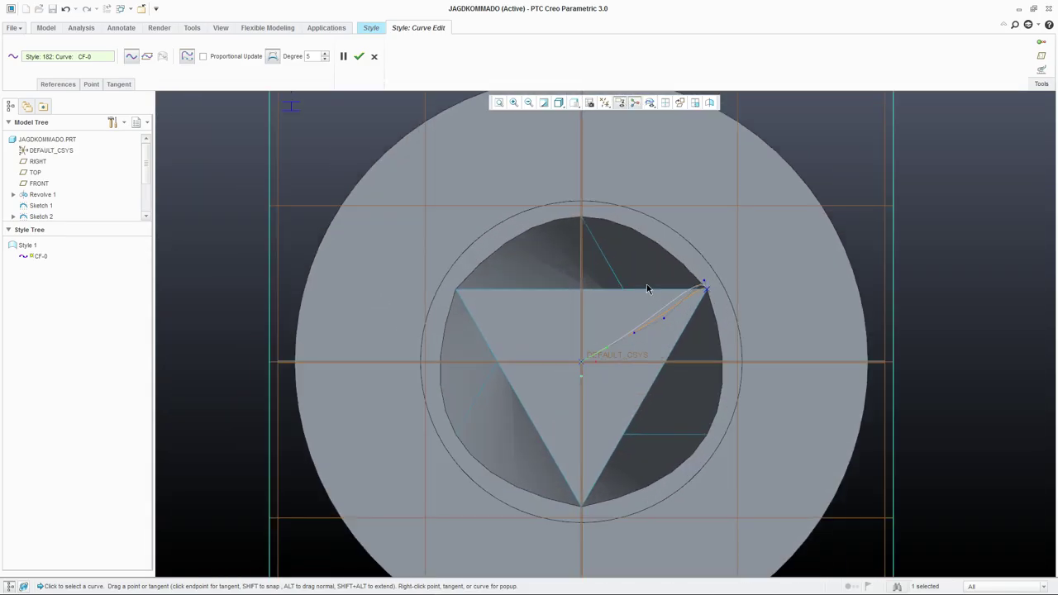
scroll(669, 322, "up", 2)
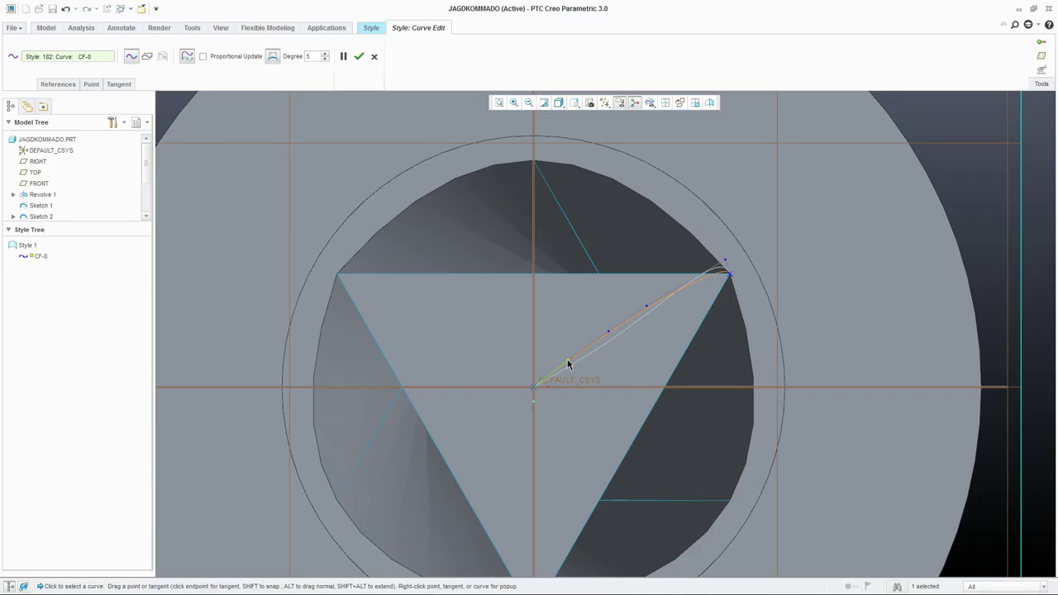
scroll(584, 389, "down", 3)
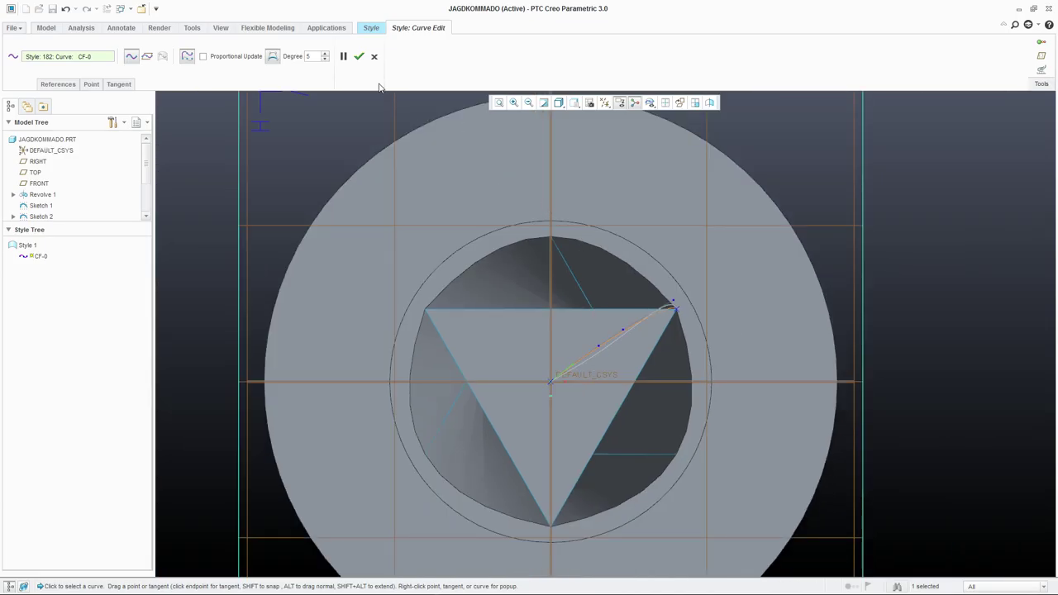
left_click(372, 57)
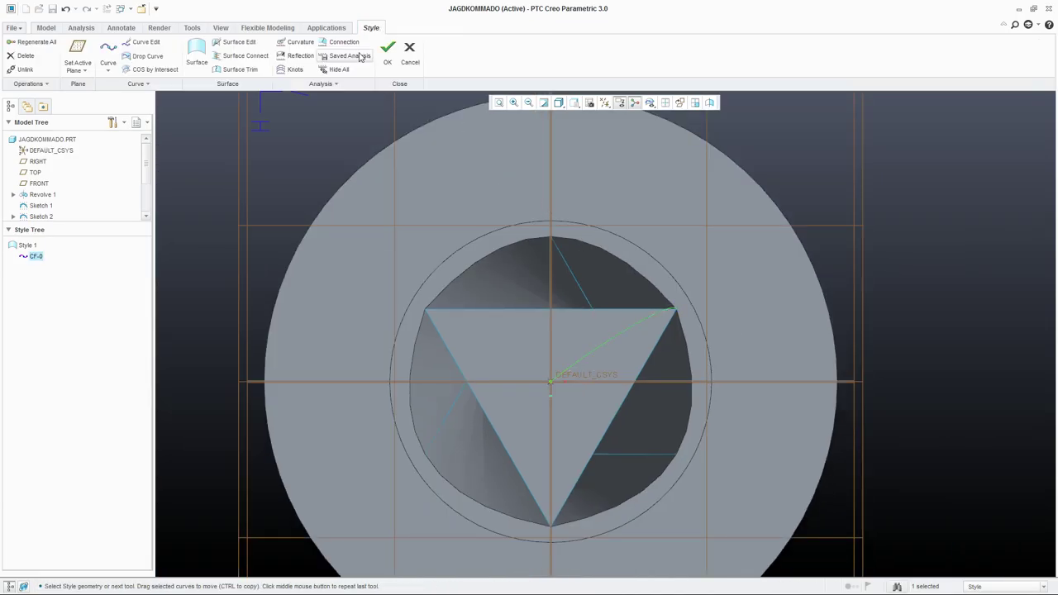
Complete the redefined Style feature containing the finished tip curve.
scroll(727, 314, "down", 3)
middle_click_drag(709, 317, 682, 303)
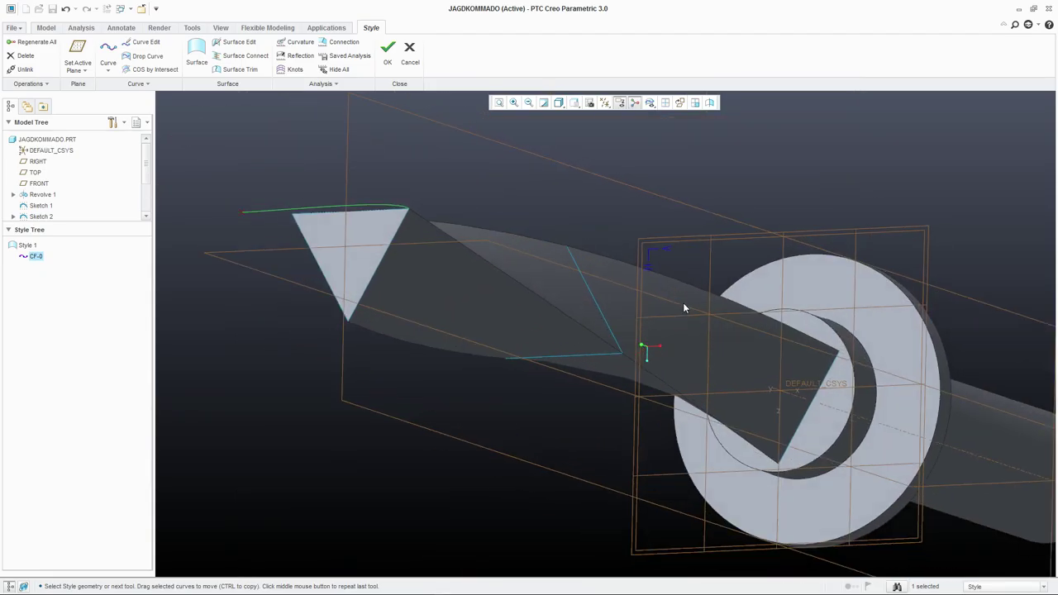
left_click(388, 54)
scroll(730, 342, "down", 3)
middle_click_drag(730, 342, 648, 364)
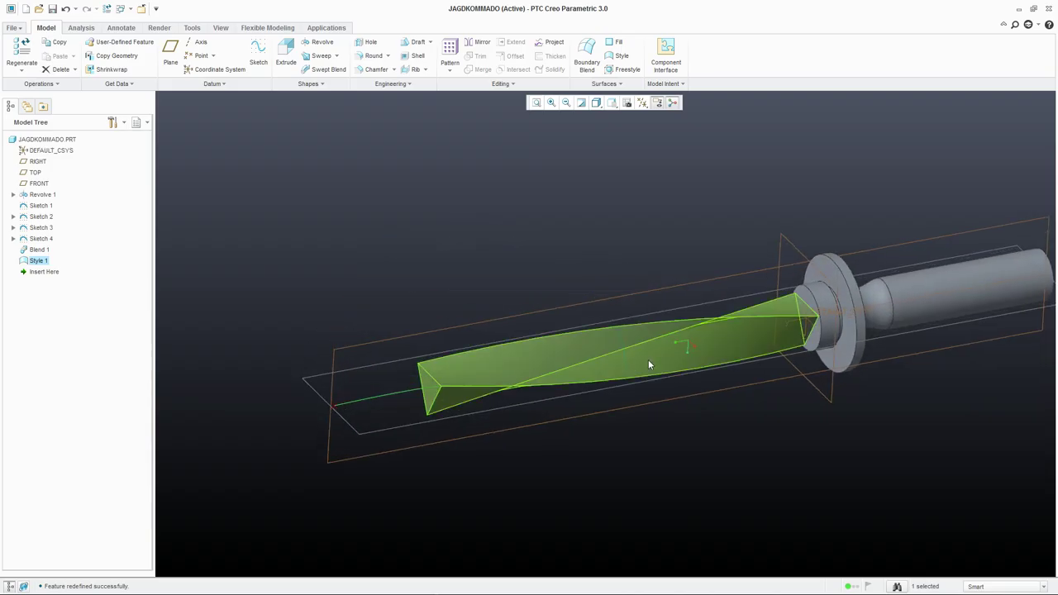
Pattern the Style tip curve about the default coordinate system's Y axis with 3 members spread over 360 degrees.
scroll(463, 411, "up", 2)
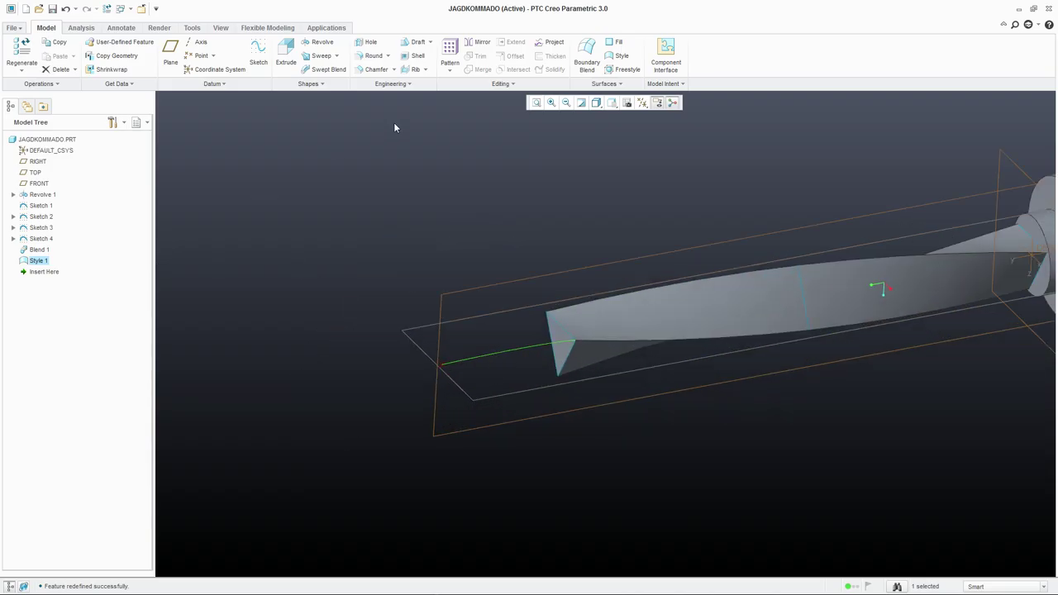
left_click(449, 69)
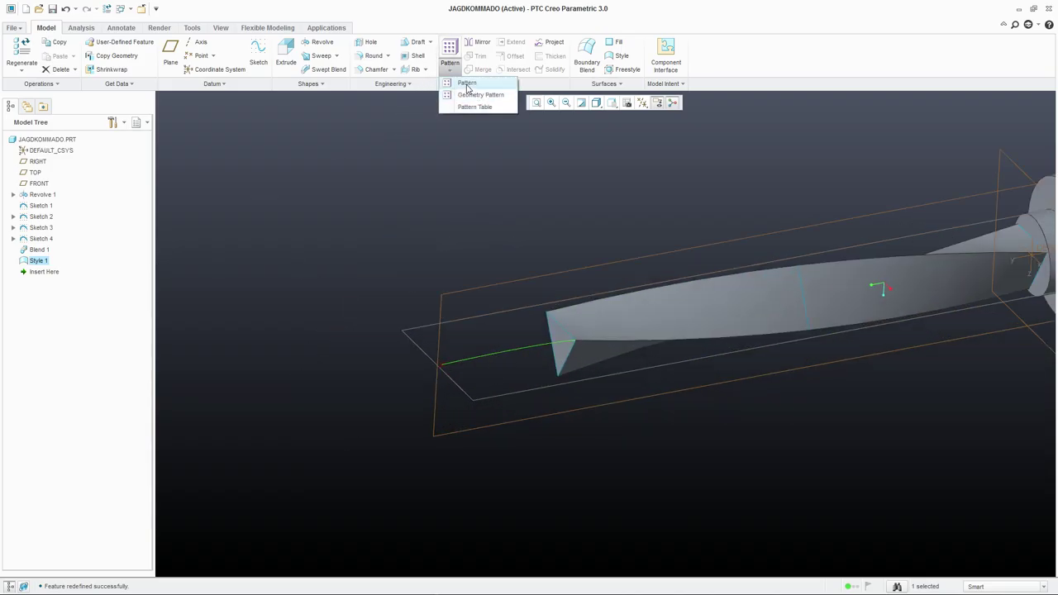
left_click(467, 89)
left_click(48, 56)
left_click(25, 81)
scroll(523, 261, "down", 3)
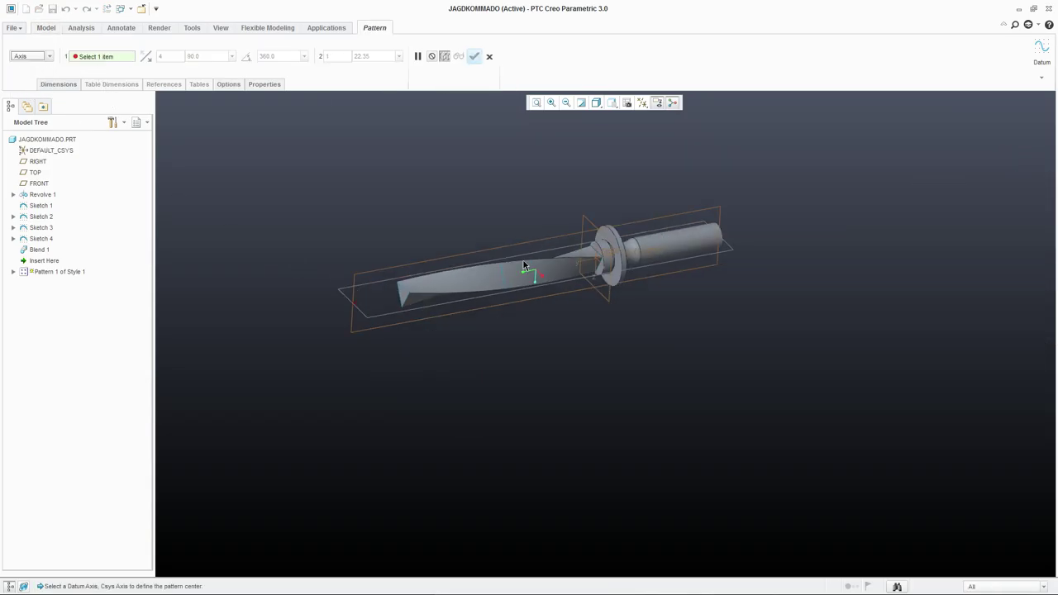
scroll(567, 264, "up", 3)
left_click(607, 261)
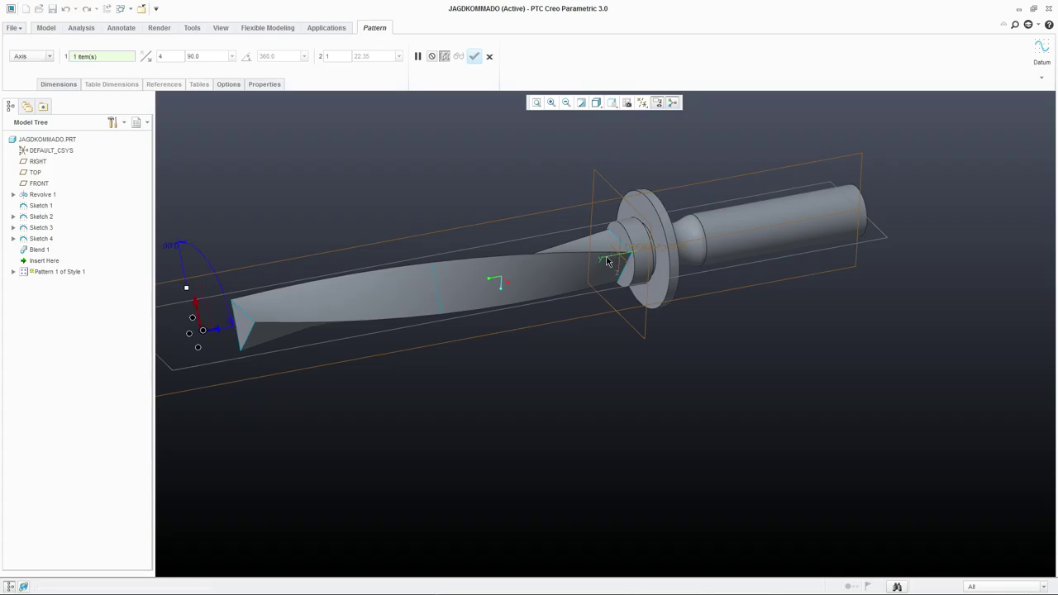
scroll(751, 295, "down", 2)
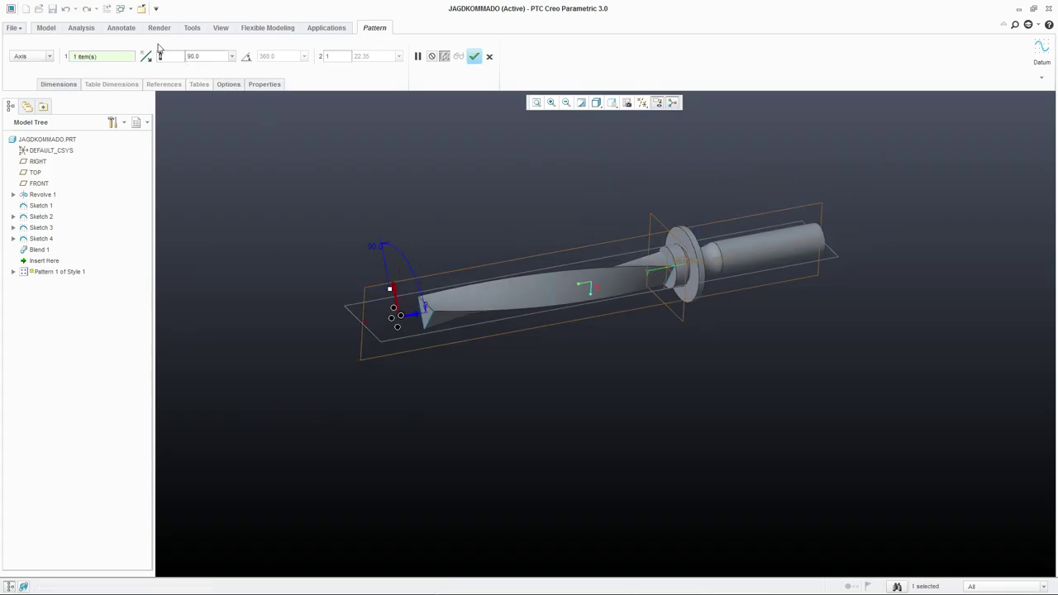
left_click(246, 57)
scroll(429, 328, "up", 2)
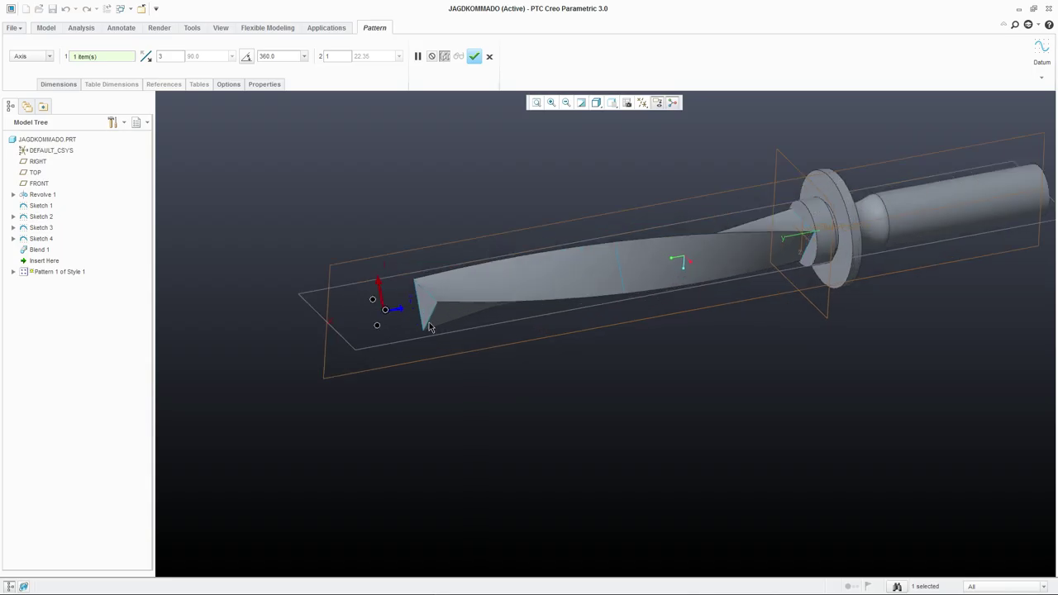
left_click(475, 57)
Create a Boundary Blend surface between two adjacent tip curves to form the first face of the tip.
middle_click_drag(428, 241, 378, 295)
scroll(388, 298, "up", 3)
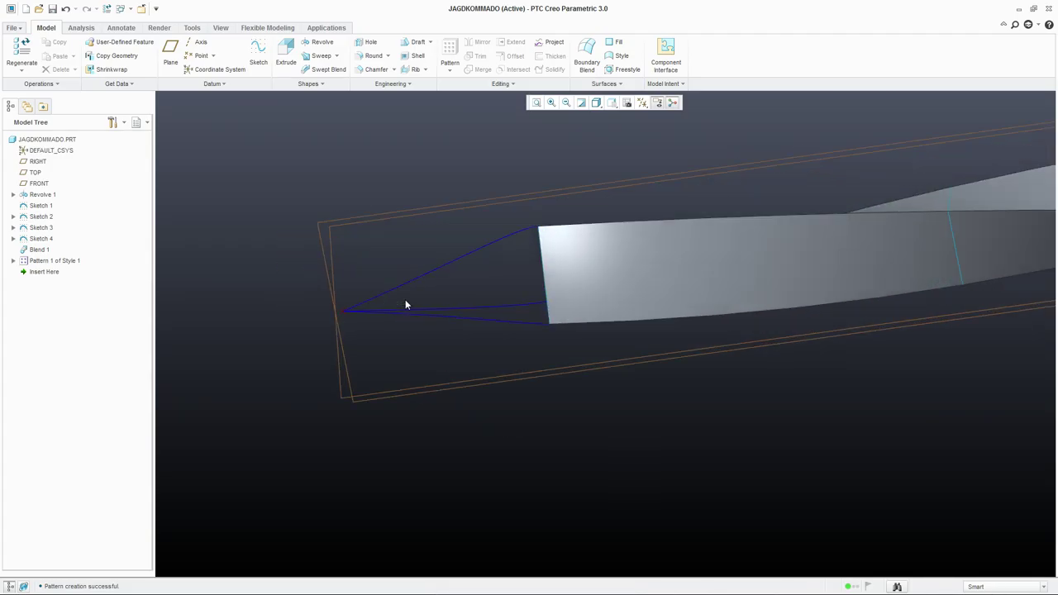
left_click(587, 54)
left_click(489, 248)
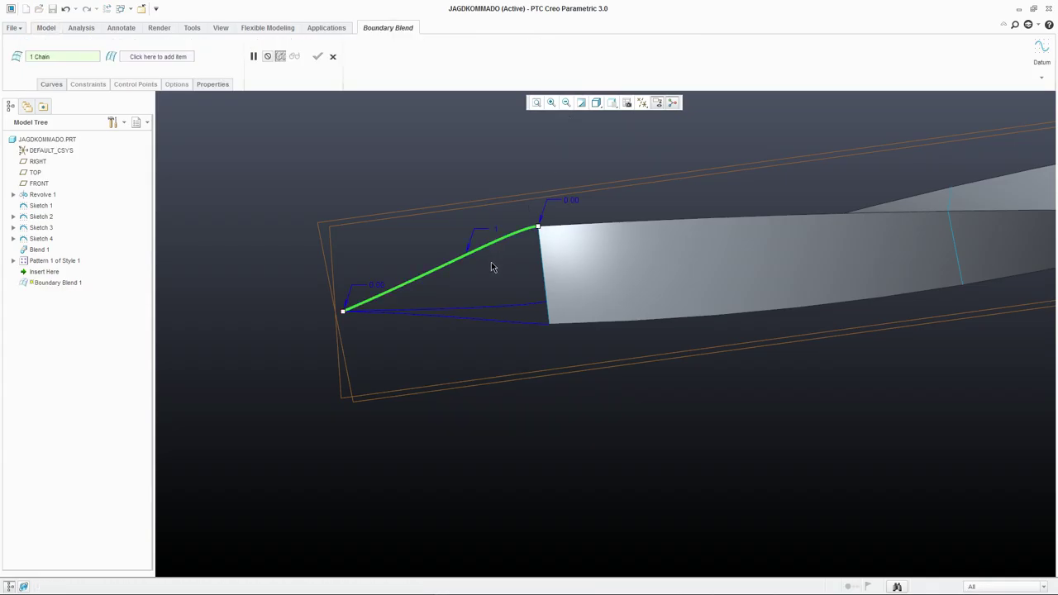
left_click(488, 324, "ctrl")
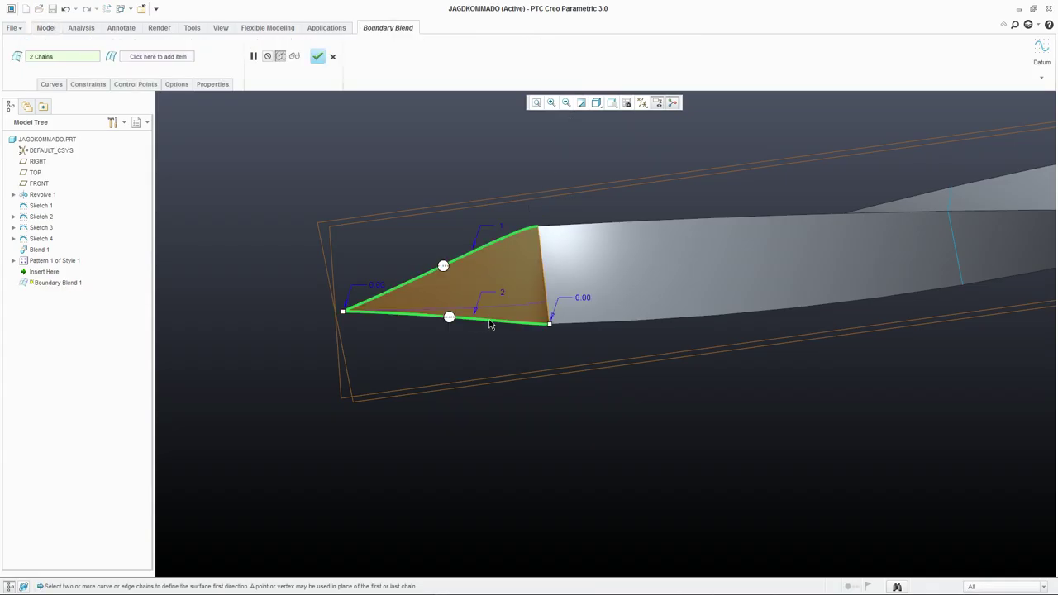
mouse_move(409, 174)
middle_mouse_down()
mouse_move(472, 210)
mouse_move(405, 169)
middle_mouse_up()
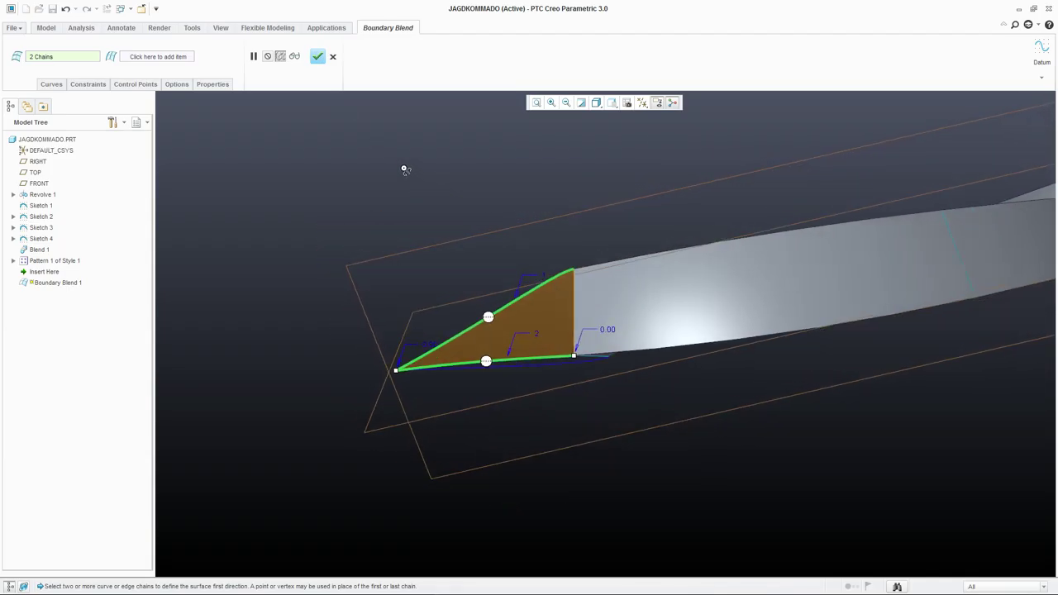
scroll(578, 273, "up", 6)
scroll(473, 284, "down", 5)
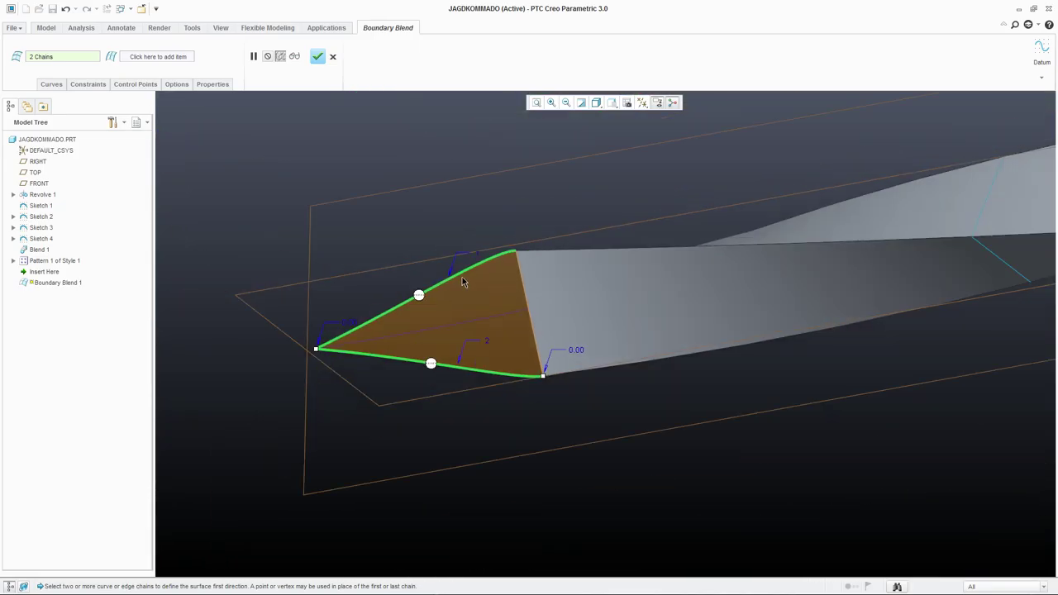
middle_click_drag(432, 302, 396, 345)
scroll(491, 252, "up", 4)
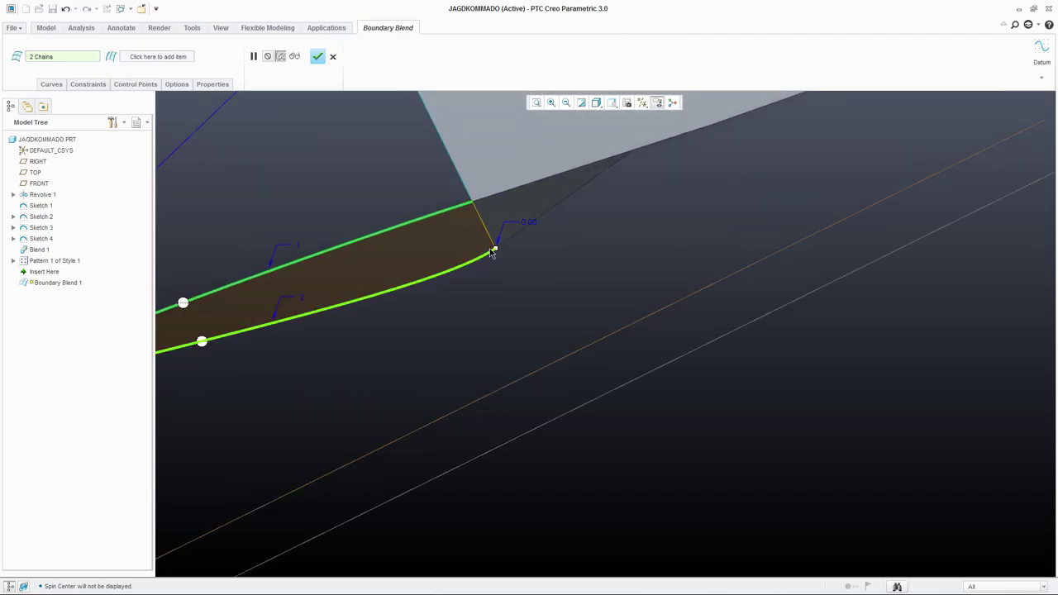
scroll(492, 252, "down", 4)
middle_click_drag(478, 254, 424, 199)
left_click(317, 56)
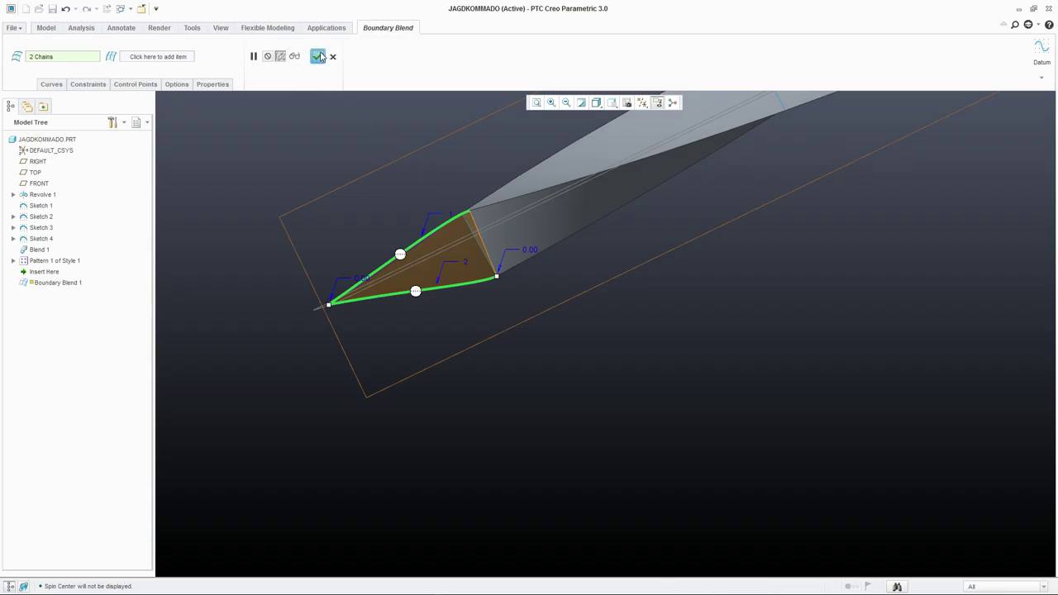
Copy and paste the first tip Boundary Blend, redefining its chains with the next pair of tip curves.
scroll(405, 240, "up", 2)
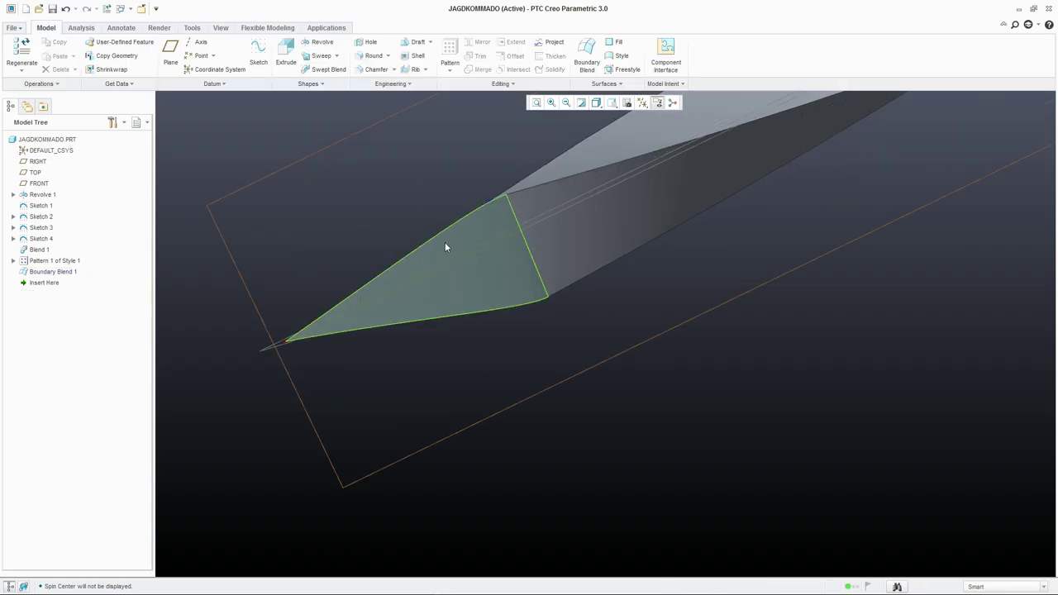
left_click(444, 241)
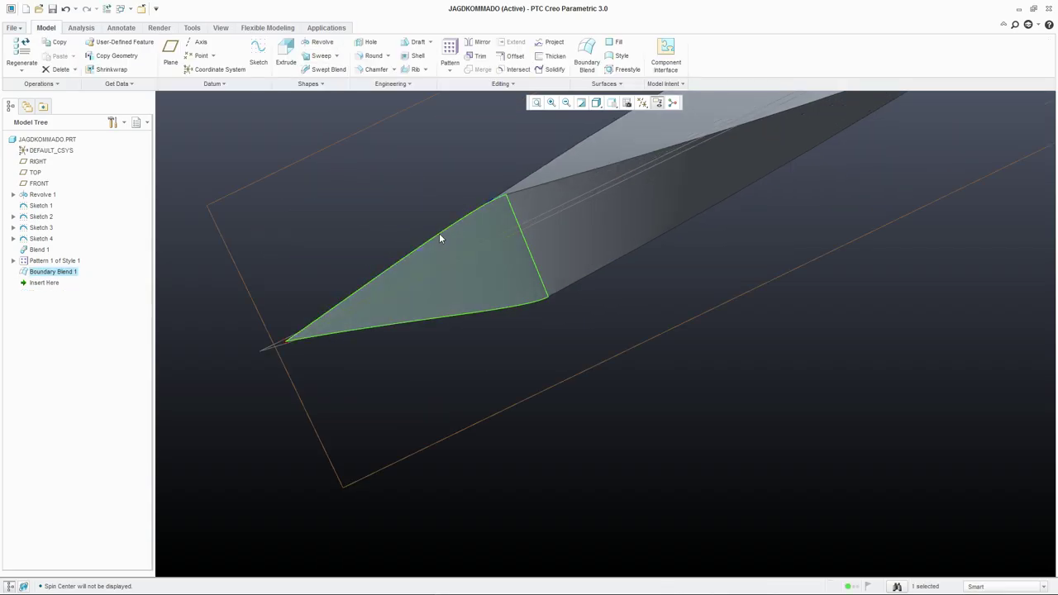
key("ctrl+c")
key("ctrl+v")
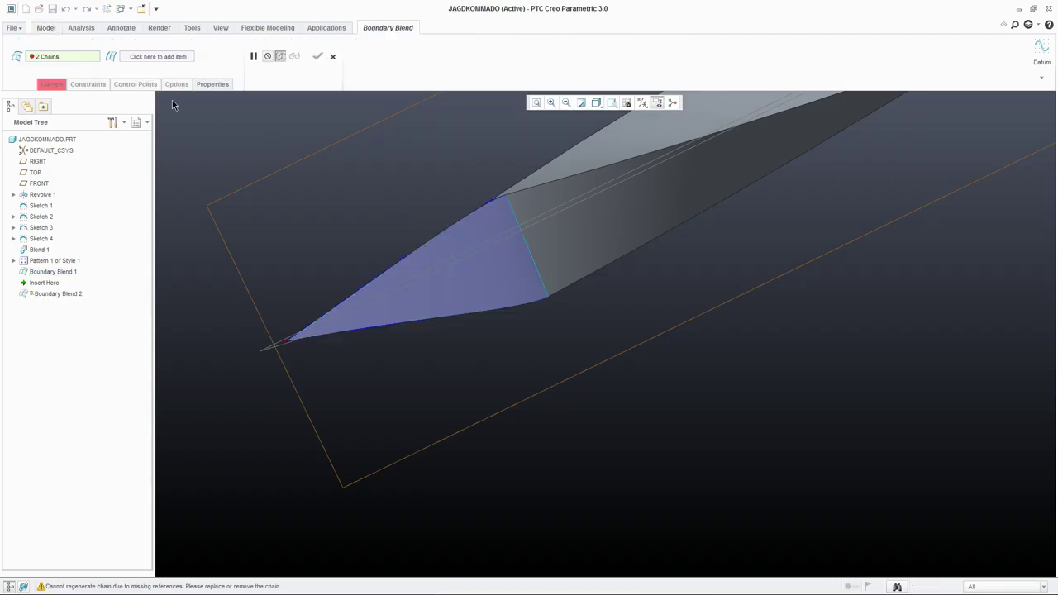
middle_click_drag(395, 212, 412, 242)
left_click(414, 250)
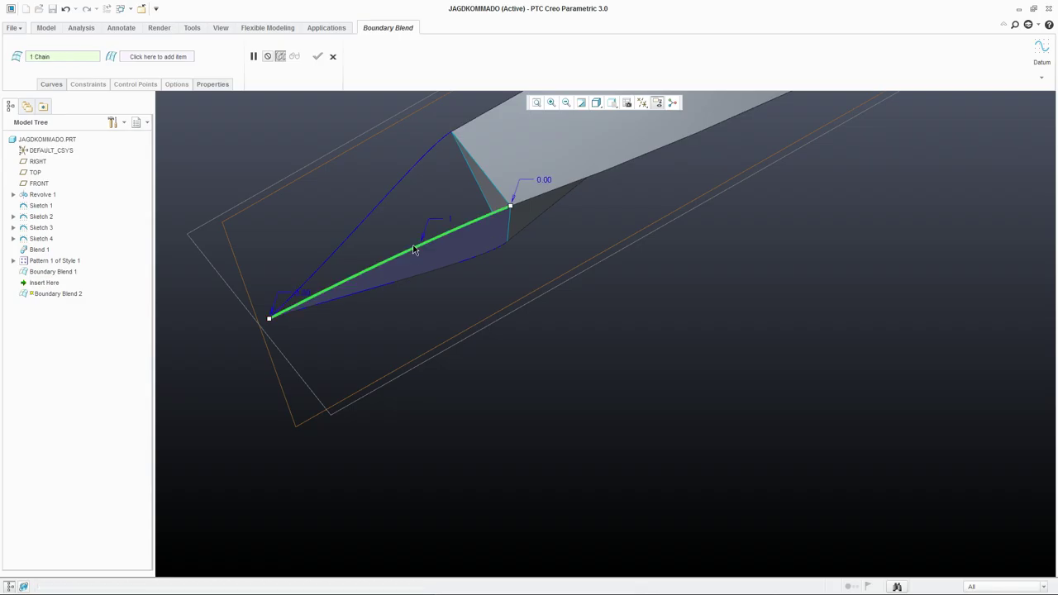
left_click(379, 212, "ctrl")
left_click(317, 58)
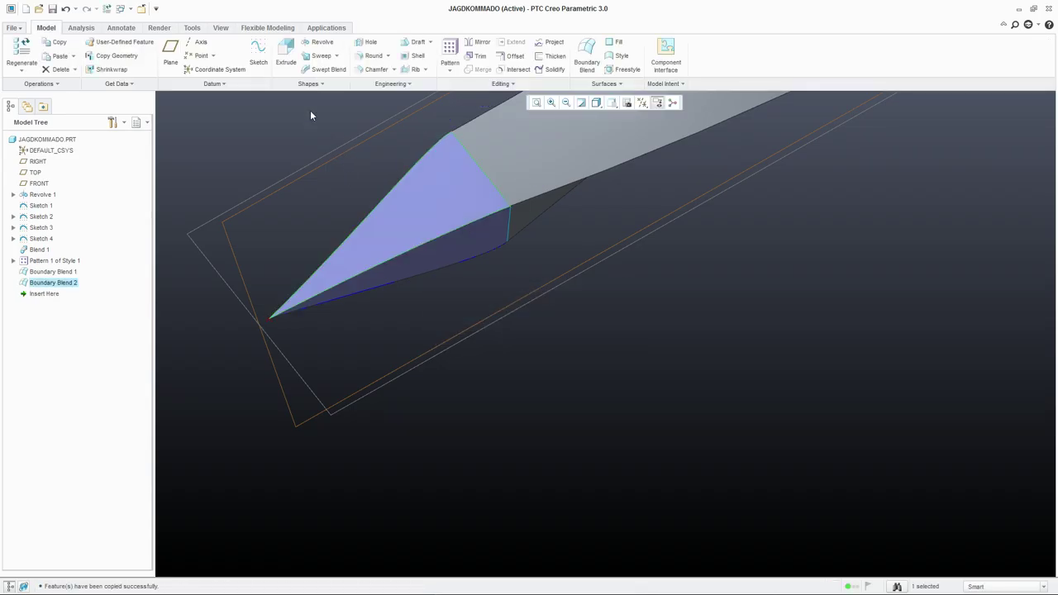
Paste the Boundary Blend again and assign the remaining pair of tip curves to close the third tip face.
key("ctrl+v")
middle_click_drag(392, 210, 455, 256)
left_click(84, 59)
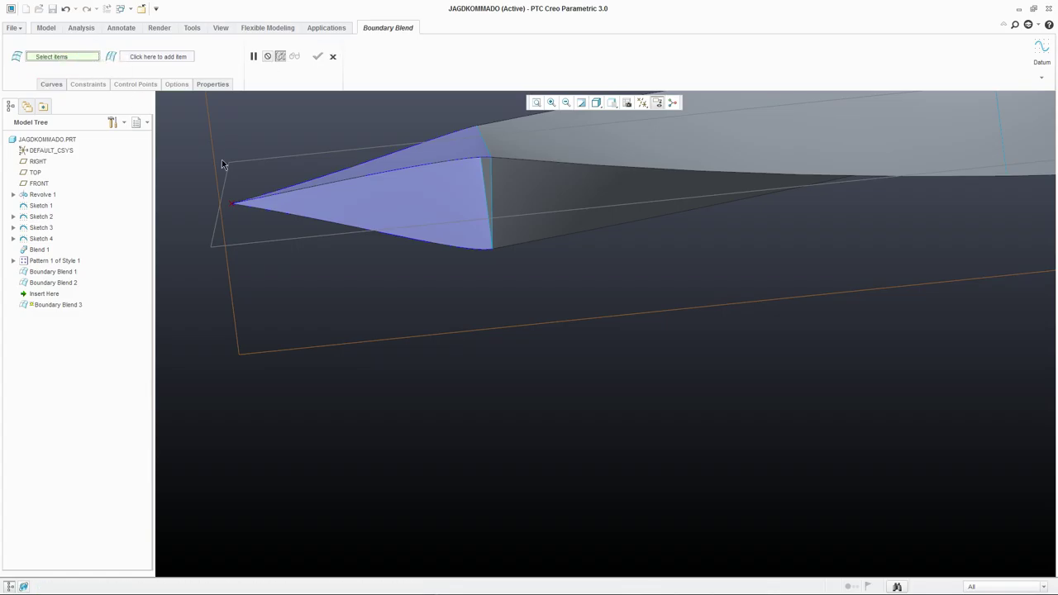
left_click(322, 189)
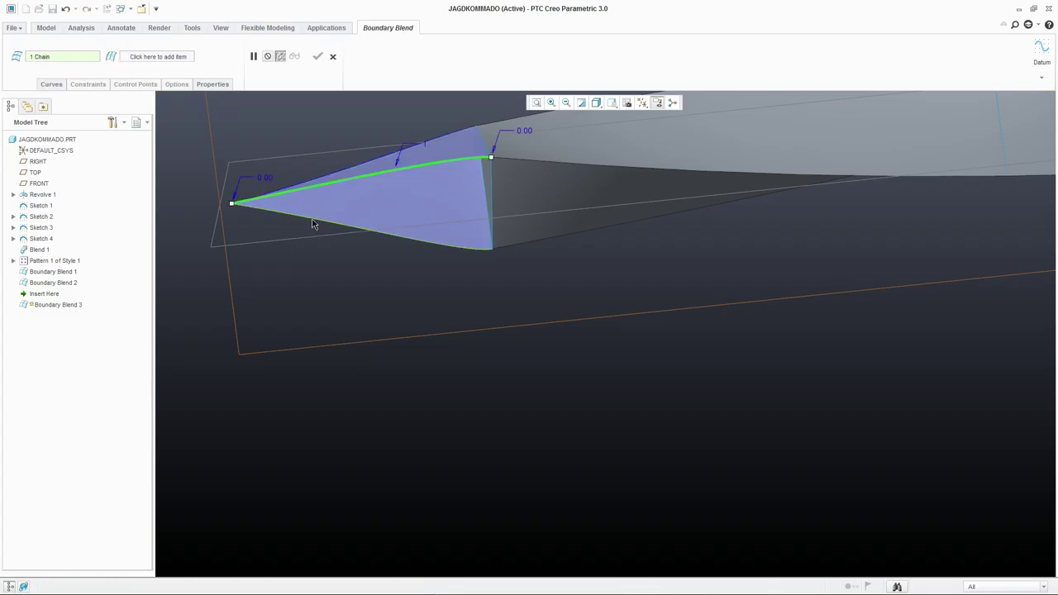
left_click(312, 223, "ctrl")
left_click(317, 57)
Merge the three tip Boundary Blend surfaces into one quilt and solidify it.
middle_click_drag(489, 346, 548, 368)
left_click(463, 264)
left_click(546, 336)
left_click(518, 313, "ctrl")
middle_click_drag(518, 313, 506, 338)
left_click(550, 353, "ctrl")
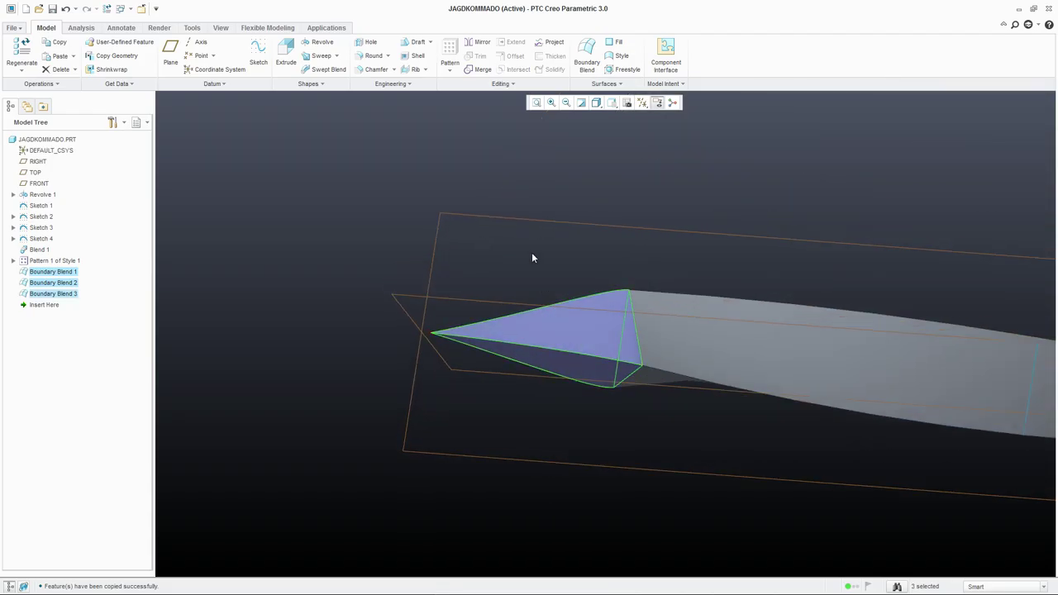
left_click(479, 69)
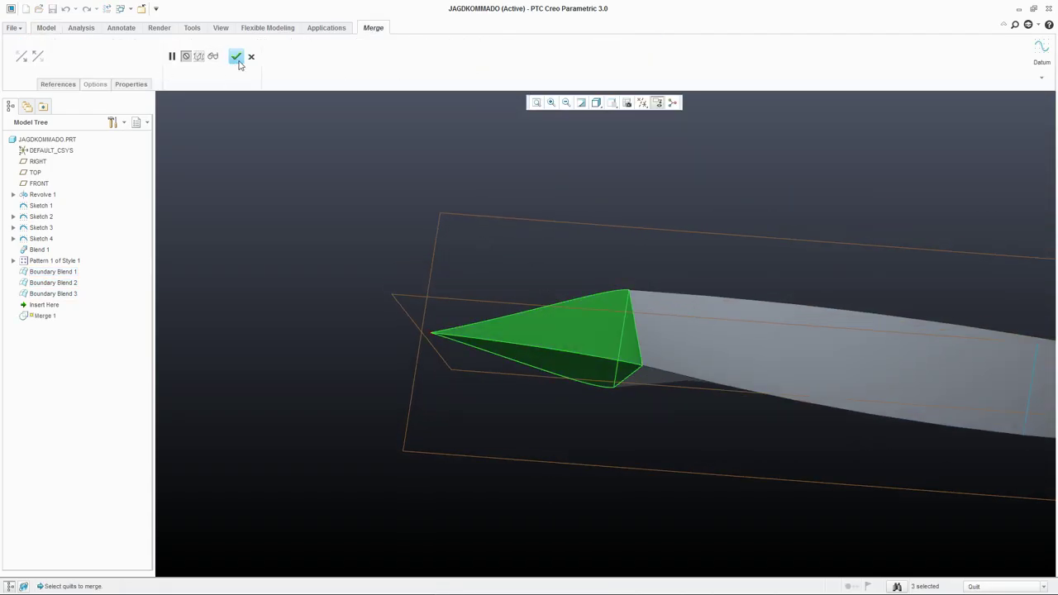
left_click(236, 57)
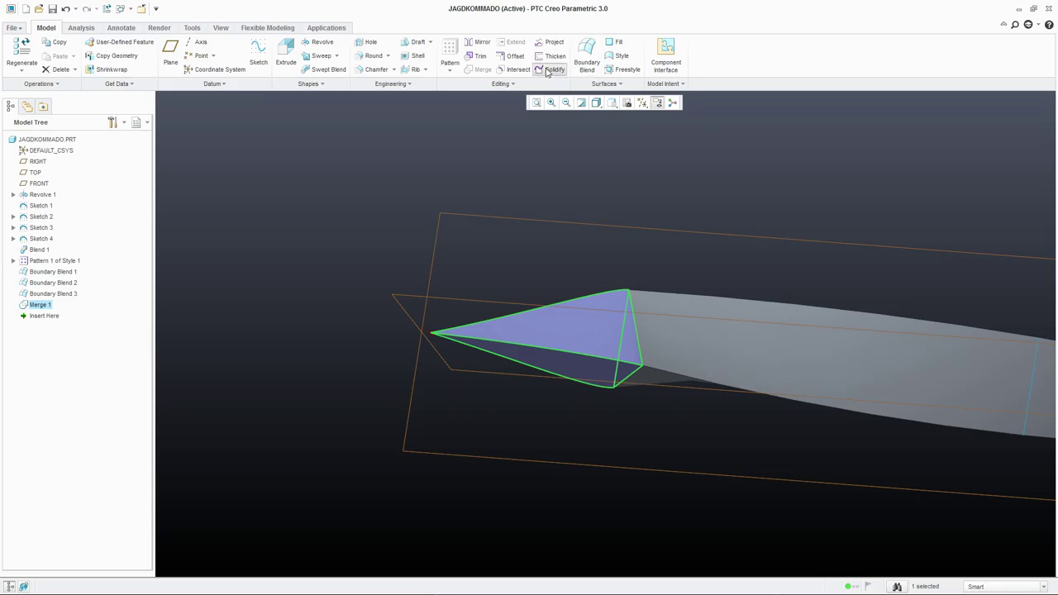
left_click(549, 69)
left_click(217, 57)
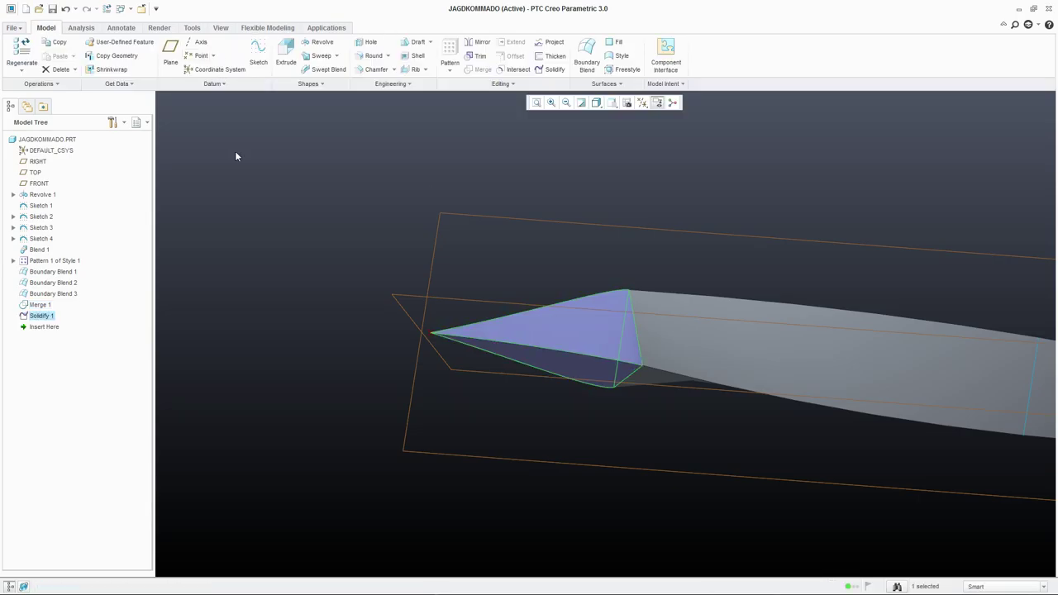
Hide the three Boundary Blend features of the tip.
left_click(69, 272)
left_click(58, 293, "shift")
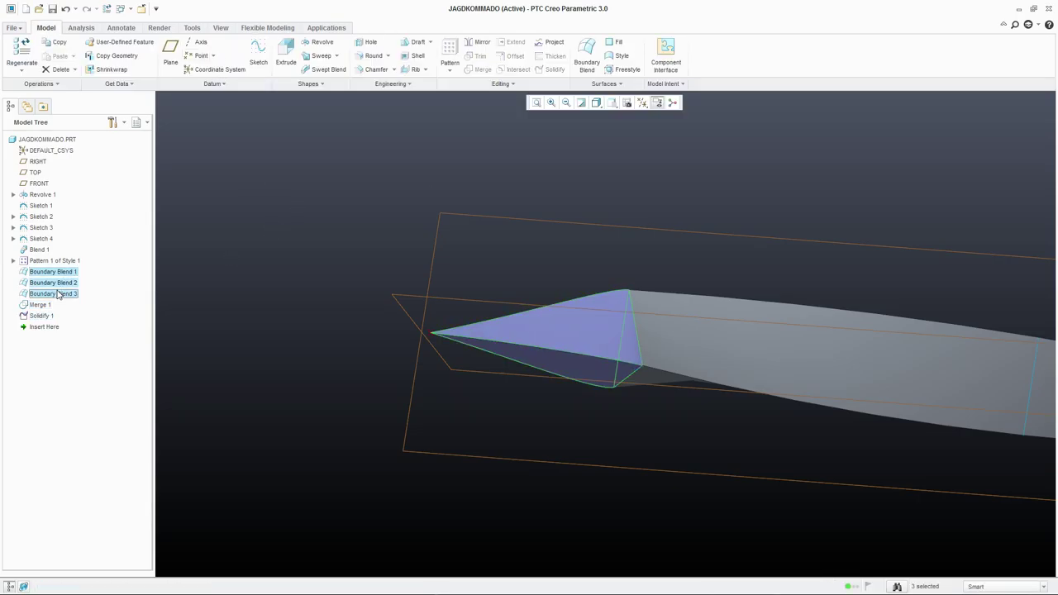
right_click(58, 294)
left_click(82, 387)
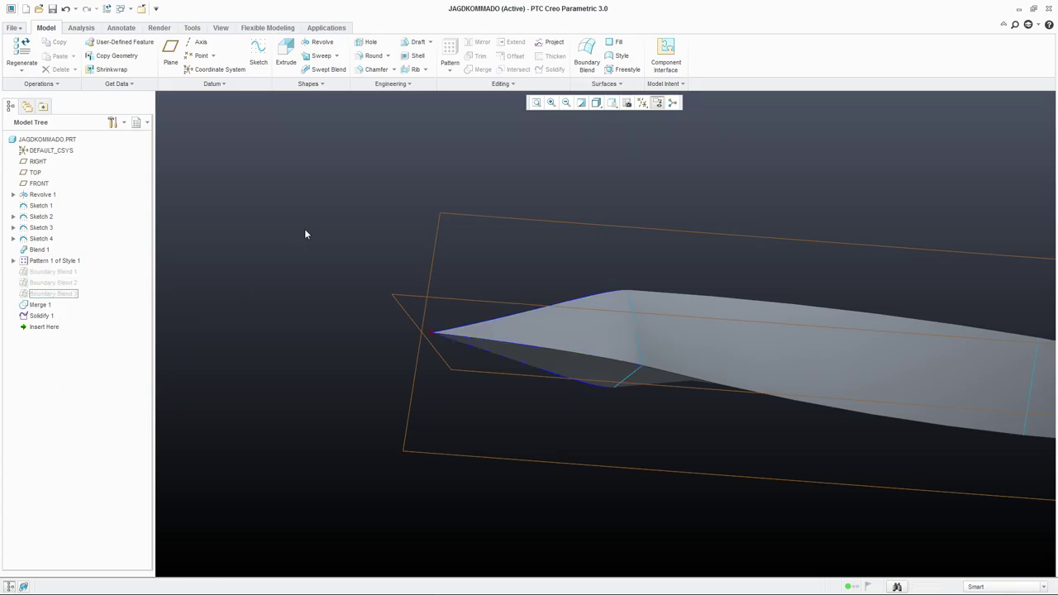
Examine the solid tip, its transition to the twisted blade and the overall knife shape from several angles.
scroll(307, 232, "down", 2)
mouse_move(307, 232)
middle_mouse_down()
mouse_move(425, 305)
mouse_move(425, 333)
mouse_move(408, 340)
mouse_move(484, 286)
mouse_move(465, 286)
mouse_move(427, 228)
mouse_move(476, 239)
mouse_move(449, 229)
middle_mouse_up()
scroll(366, 366, "down", 3)
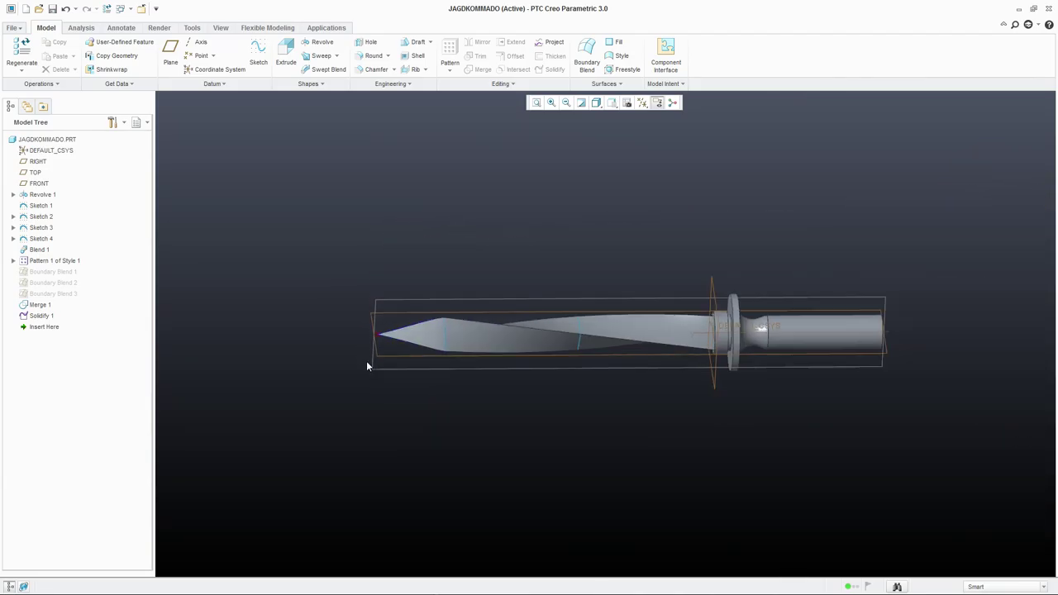
scroll(403, 338, "up", 4)
mouse_move(421, 328)
middle_mouse_down()
mouse_move(474, 361)
mouse_move(442, 359)
mouse_move(420, 333)
middle_mouse_up()
scroll(421, 333, "down", 3)
mouse_move(546, 330)
middle_mouse_down()
mouse_move(661, 323)
mouse_move(562, 307)
mouse_move(571, 359)
mouse_move(547, 380)
mouse_move(604, 350)
mouse_move(633, 385)
mouse_move(623, 378)
mouse_move(633, 371)
middle_mouse_up()
scroll(546, 380, "up", 3)
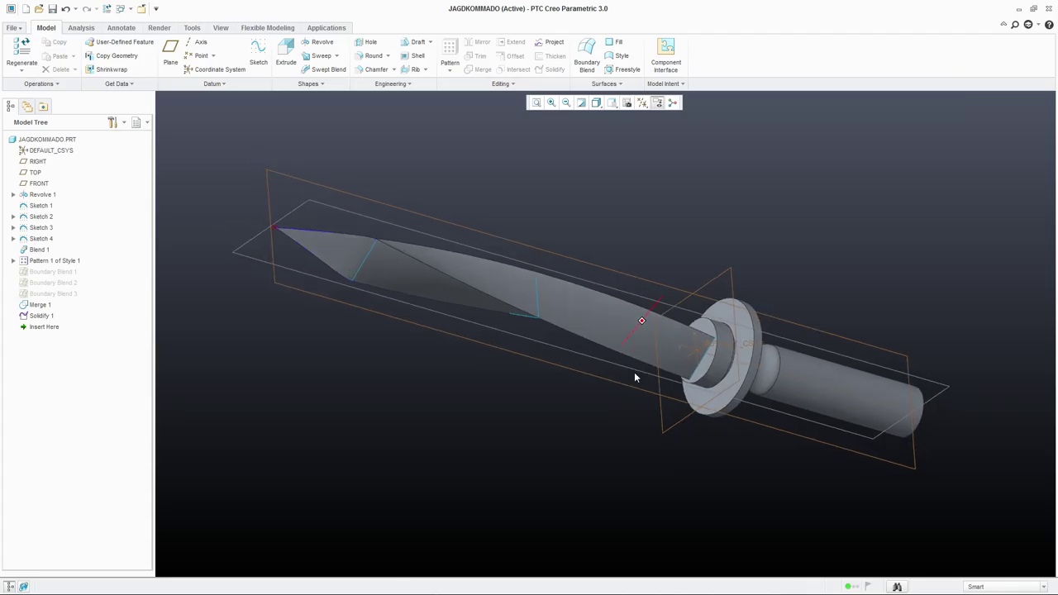
Start a Round on the triangular edge loop where the twisted blade meets the collar in front of the guard.
left_click(373, 55)
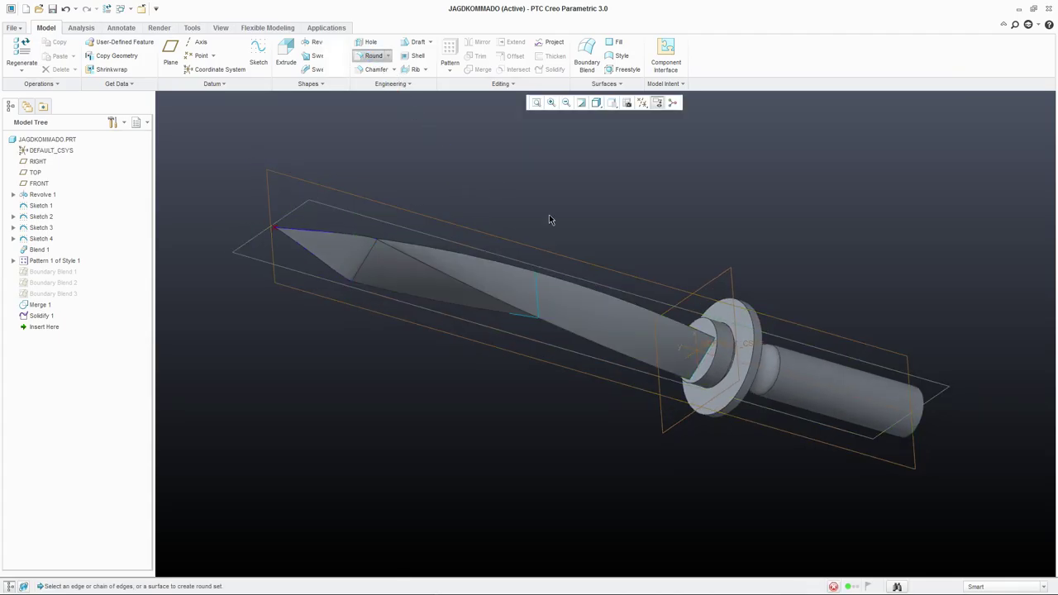
scroll(712, 379, "up", 5)
left_click(678, 341)
left_click(676, 345, "ctrl")
left_click(676, 347)
left_click(676, 347, "ctrl")
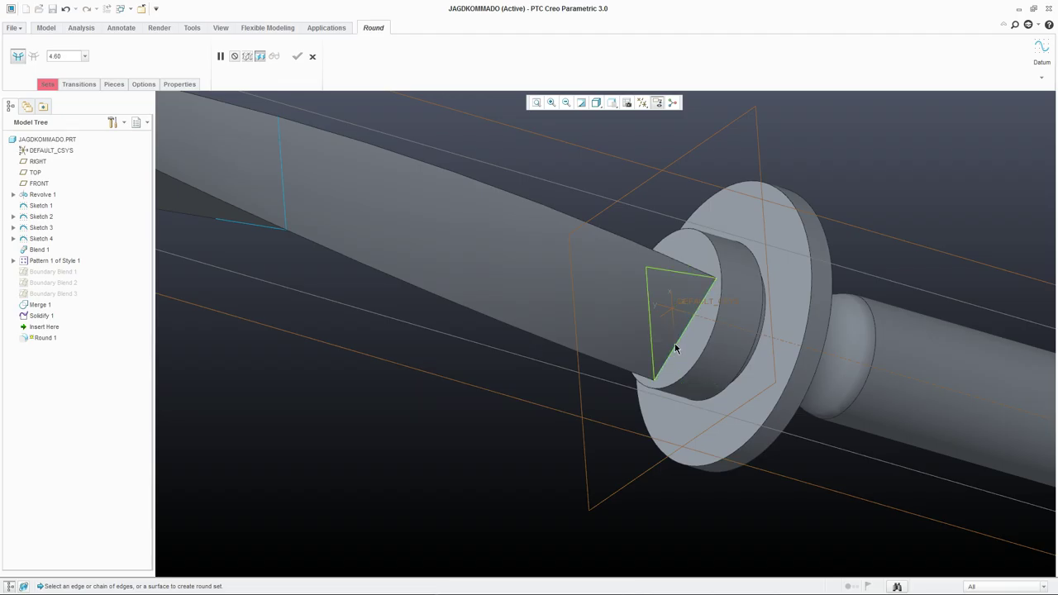
left_click(674, 343)
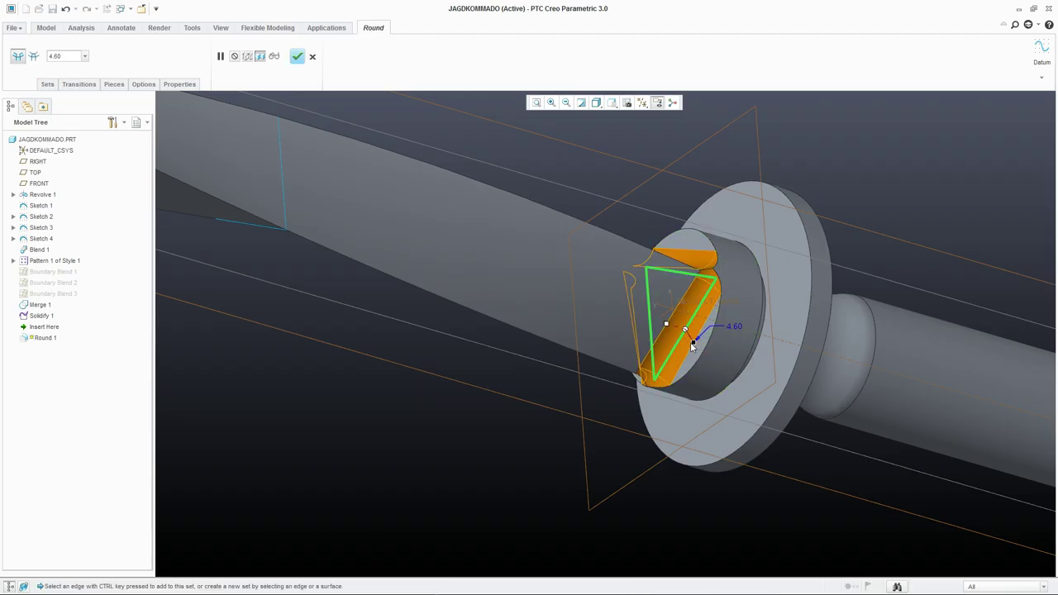
Adjust the radius of the blade-root round and set it to 9.
left_click_drag(704, 351, 708, 355)
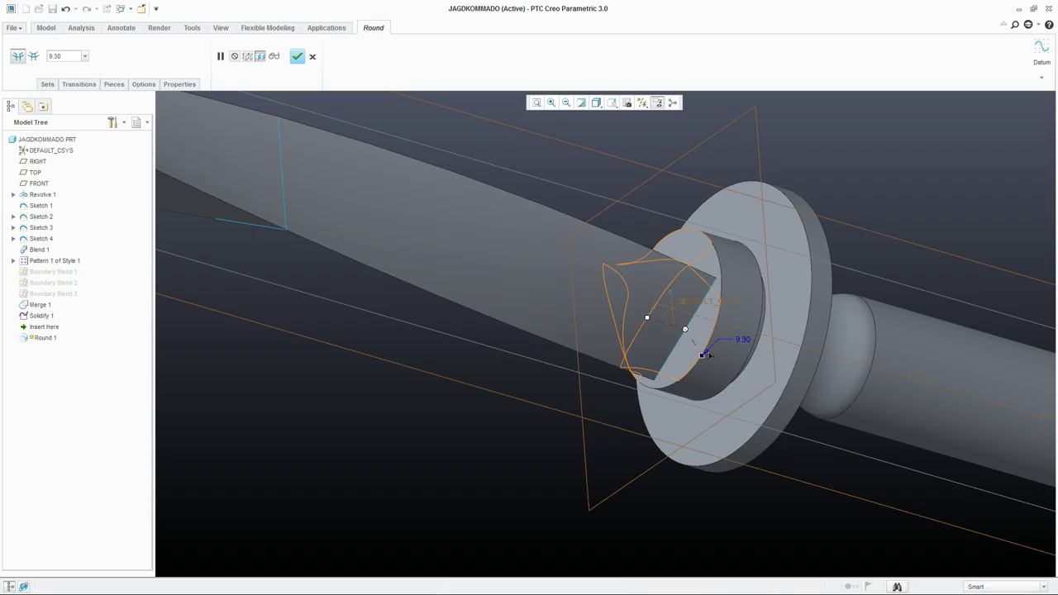
left_click_drag(705, 355, 704, 353)
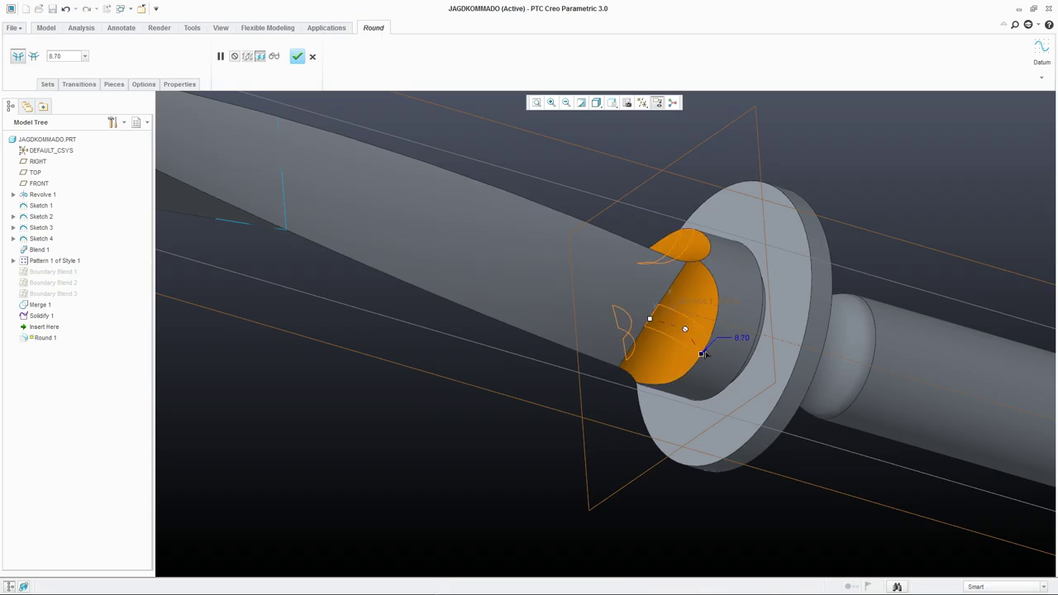
double_click(741, 338)
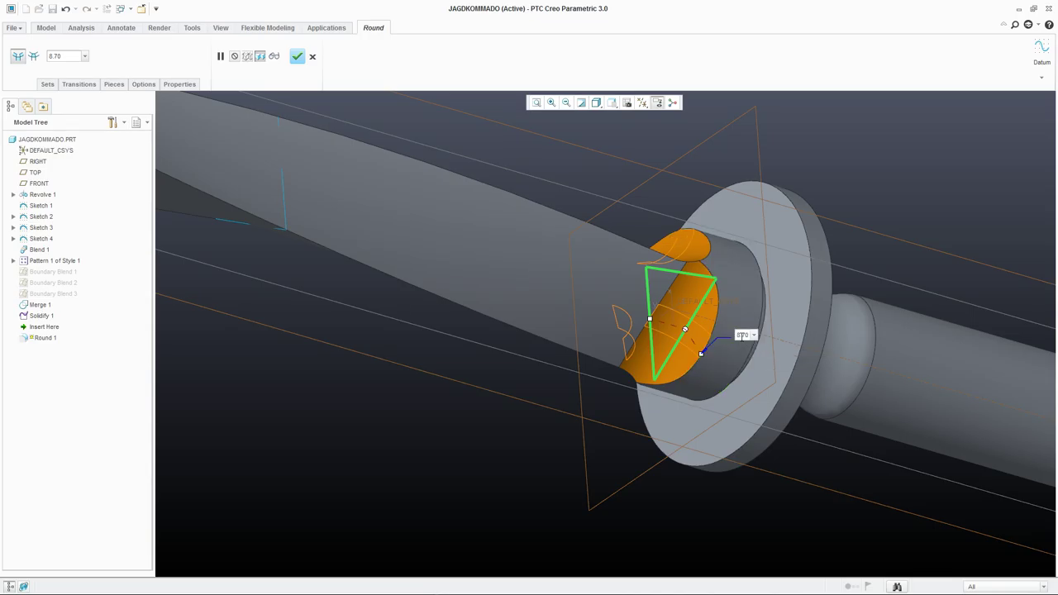
type("9")
key("Return")
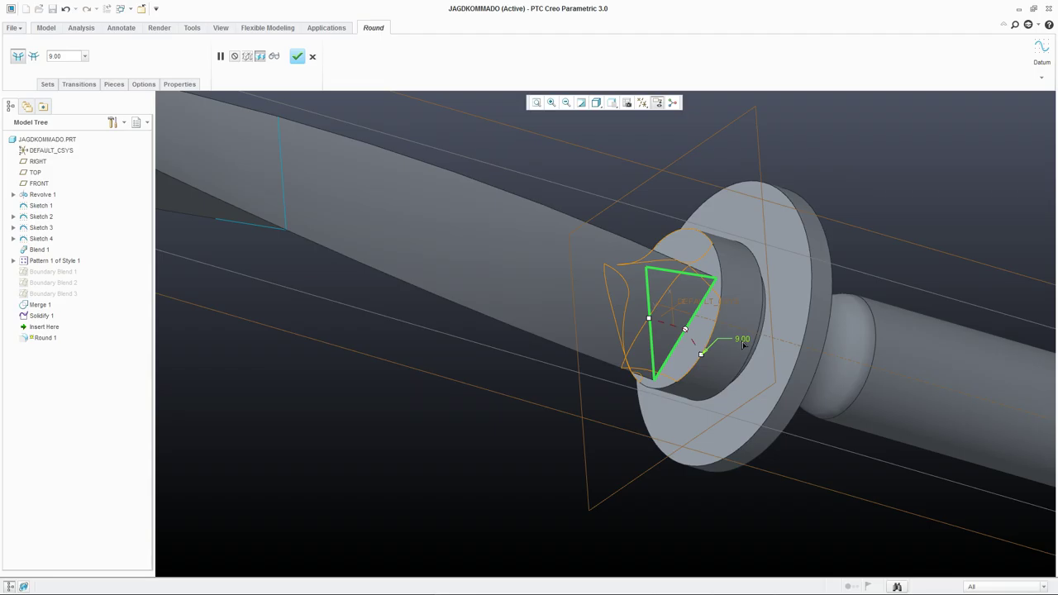
Change the radius of the blade-root round to 8.5.
type("8.5")
key("Return")
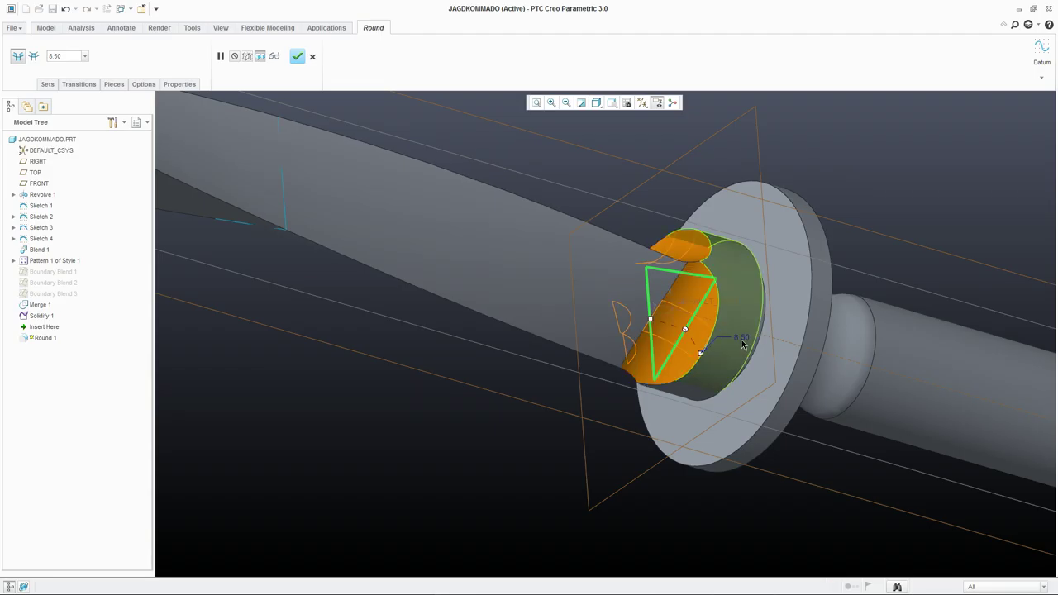
middle_click_drag(741, 343, 649, 322)
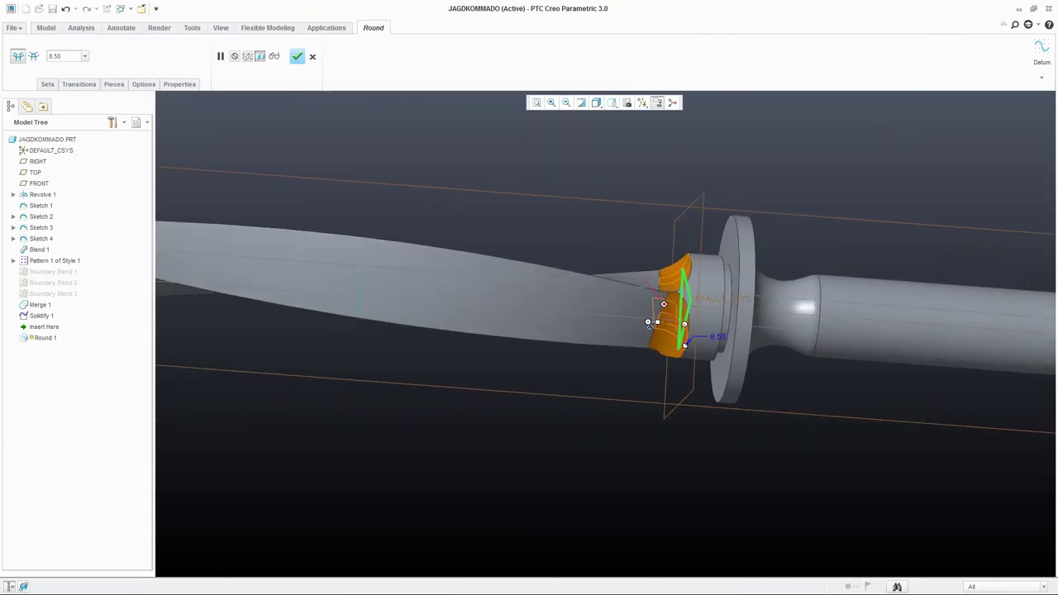
Add a second round set as a full round on both edges of the thin ring between collar and guard, and complete the Round.
left_click(46, 85)
left_click(65, 118)
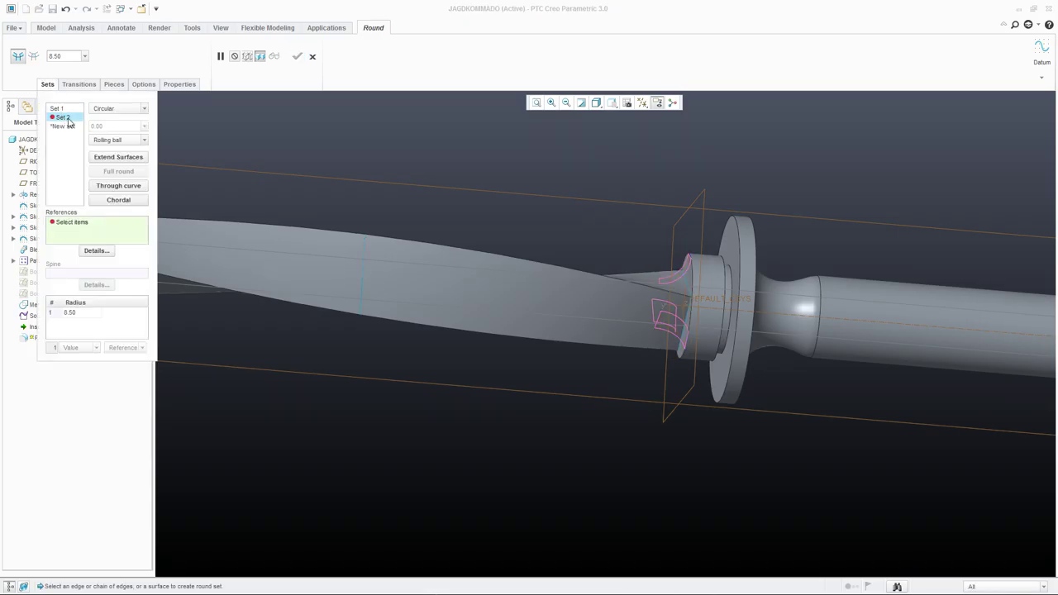
scroll(719, 291, "up", 3)
left_click(725, 290)
scroll(727, 289, "up", 2)
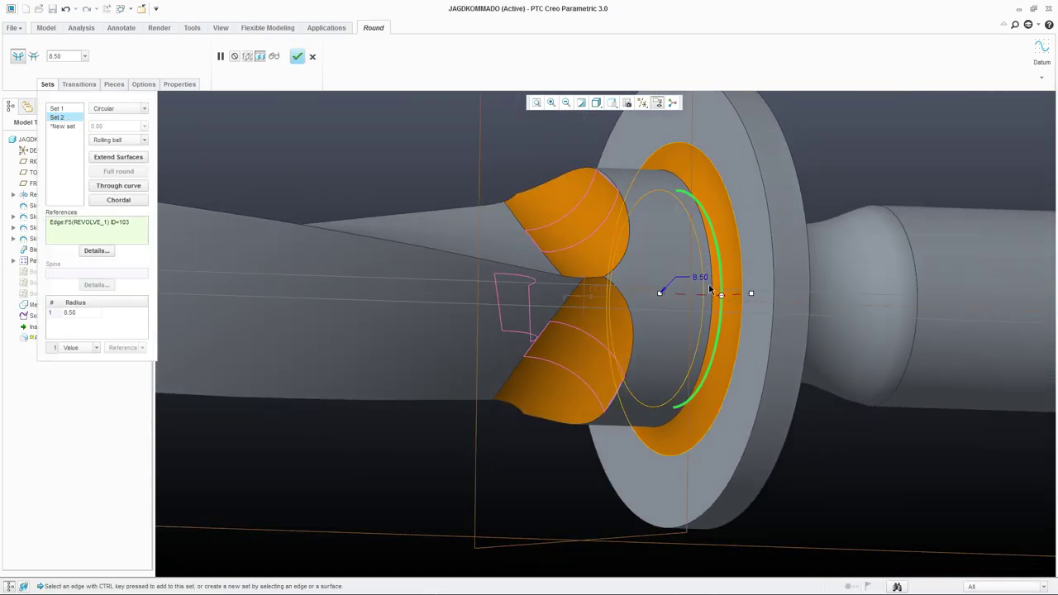
left_click(703, 266, "ctrl")
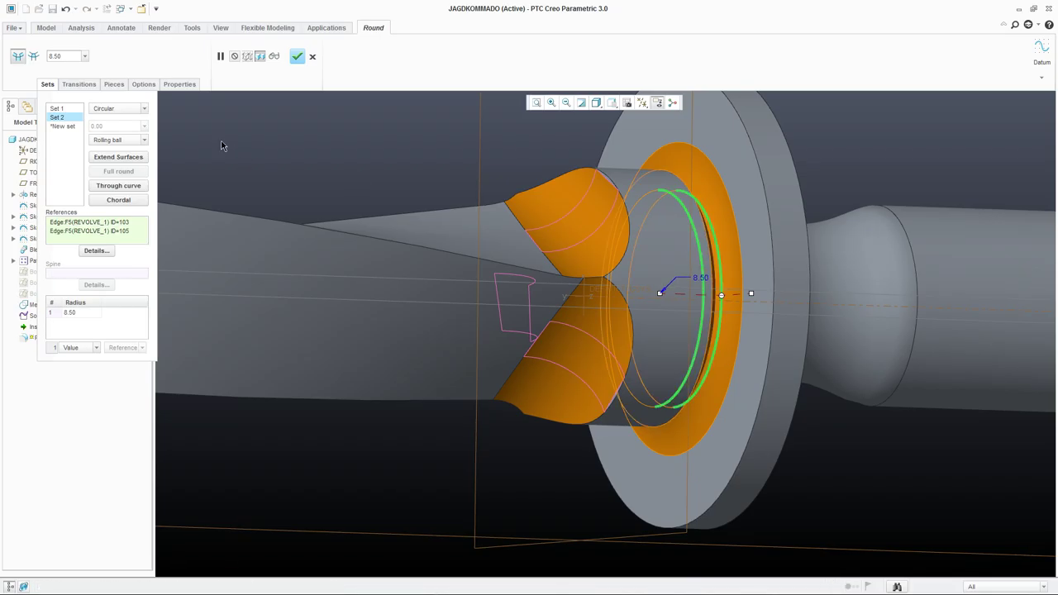
left_click(111, 173)
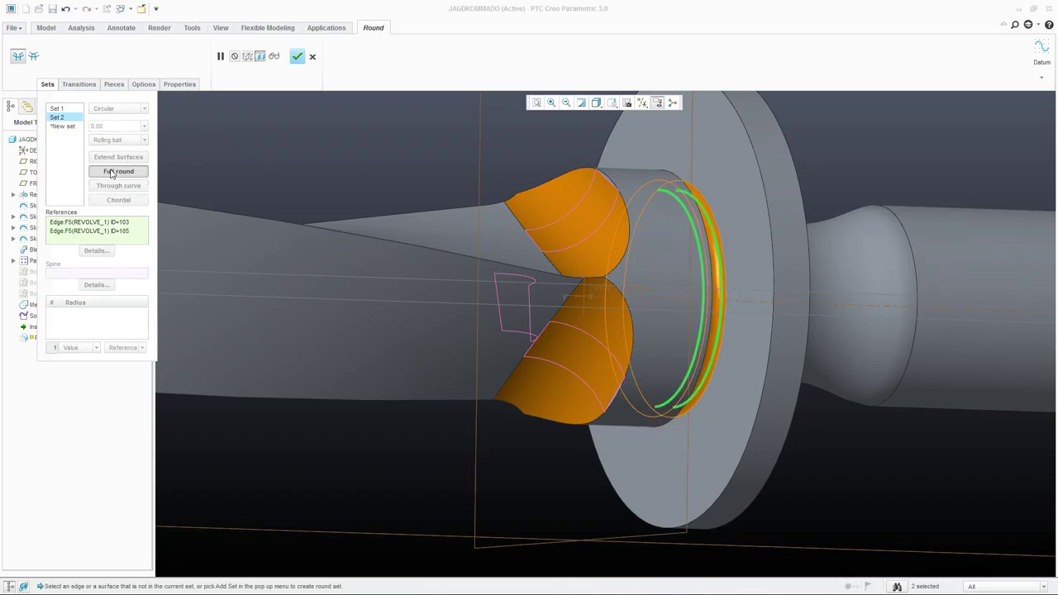
middle_click_drag(664, 274, 680, 226)
scroll(695, 334, "up", 3)
middle_click_drag(695, 334, 692, 402)
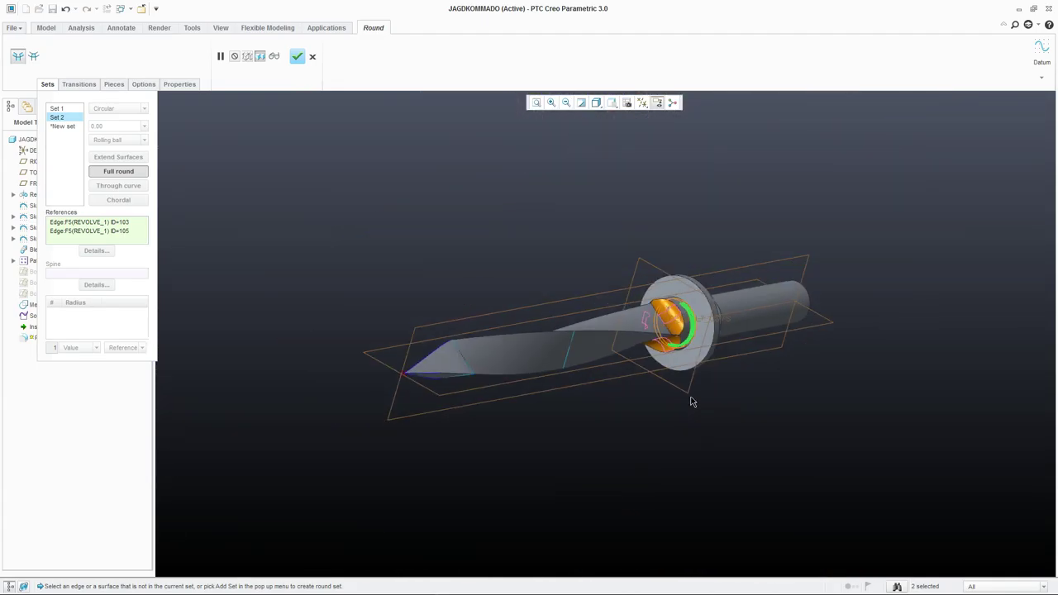
left_click(297, 56)
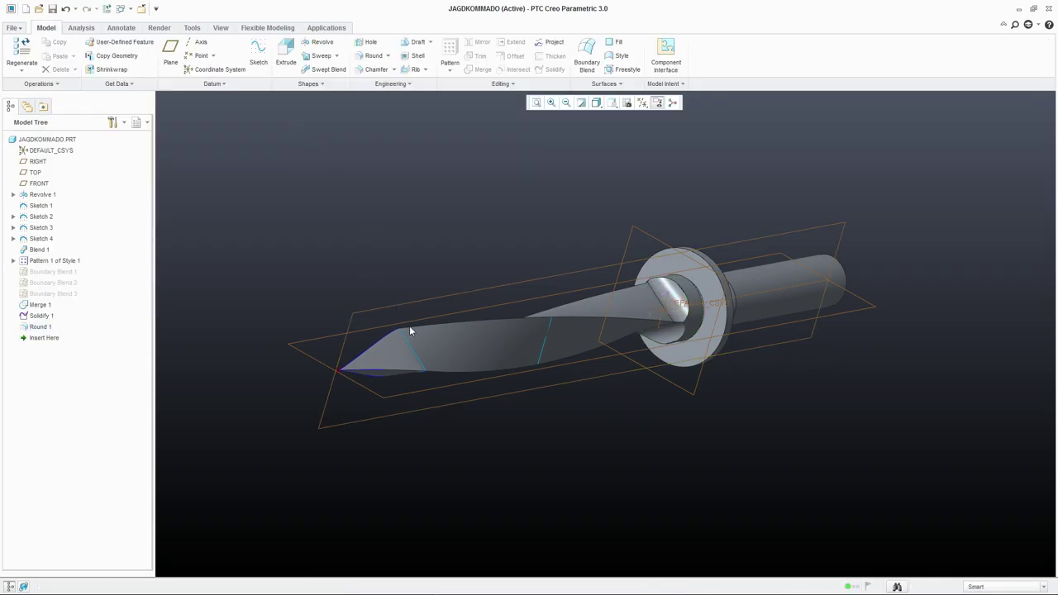
Copy one long twisted blade edge as an Exact composite curve.
middle_click_drag(430, 366, 452, 306)
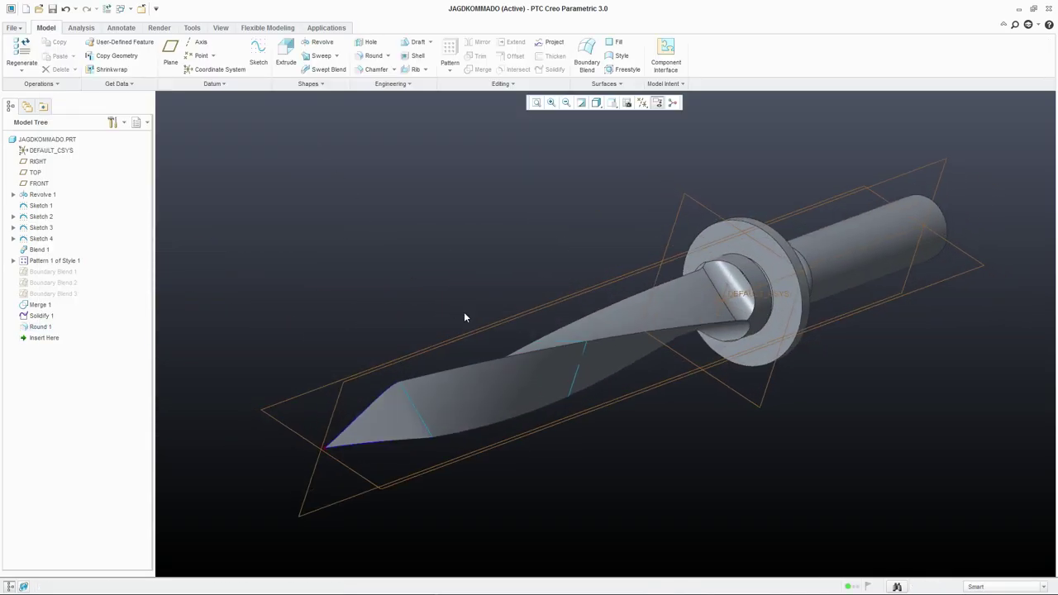
mouse_move(411, 404)
middle_mouse_down()
mouse_move(519, 358)
mouse_move(489, 274)
mouse_move(503, 232)
mouse_move(541, 317)
middle_mouse_up()
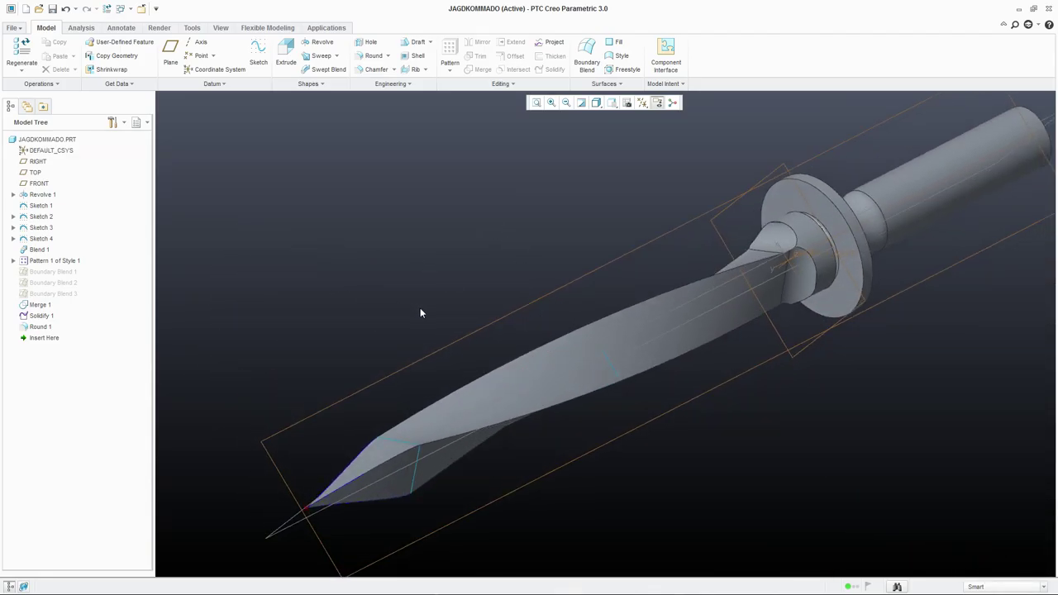
mouse_move(424, 309)
middle_mouse_down()
mouse_move(543, 366)
mouse_move(529, 246)
mouse_move(548, 323)
mouse_move(589, 374)
middle_mouse_up()
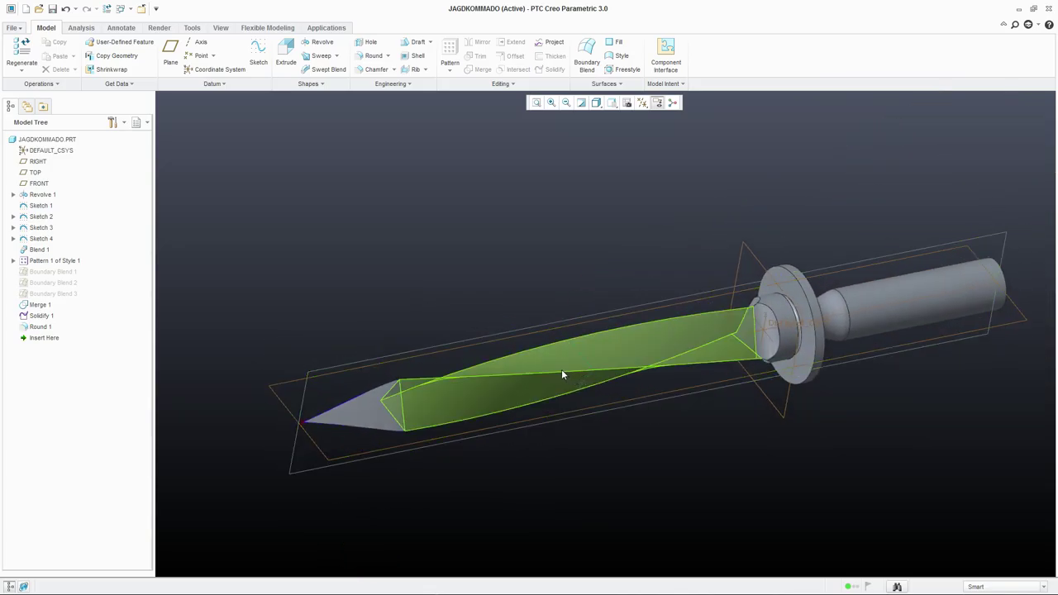
left_click(534, 373)
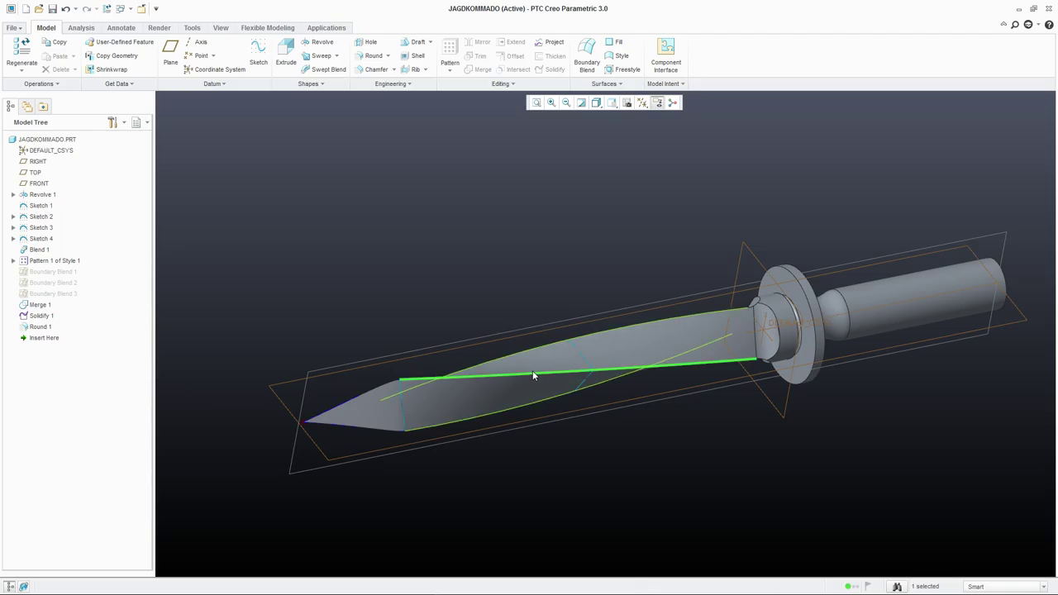
key("ctrl+c")
key("ctrl+v")
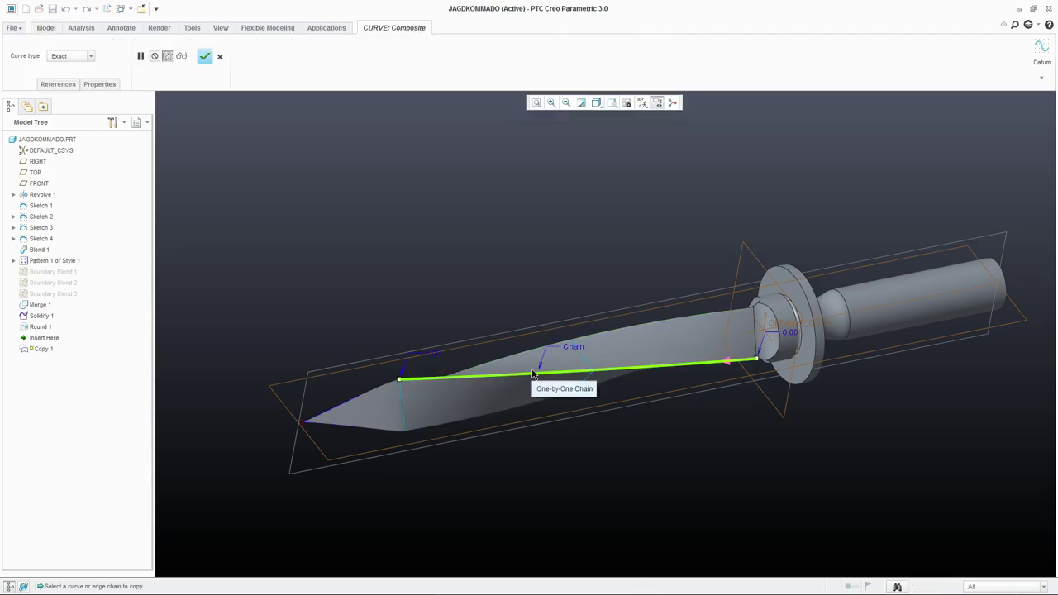
mouse_move(534, 374)
middle_mouse_down()
mouse_move(548, 359)
mouse_move(553, 383)
middle_mouse_up()
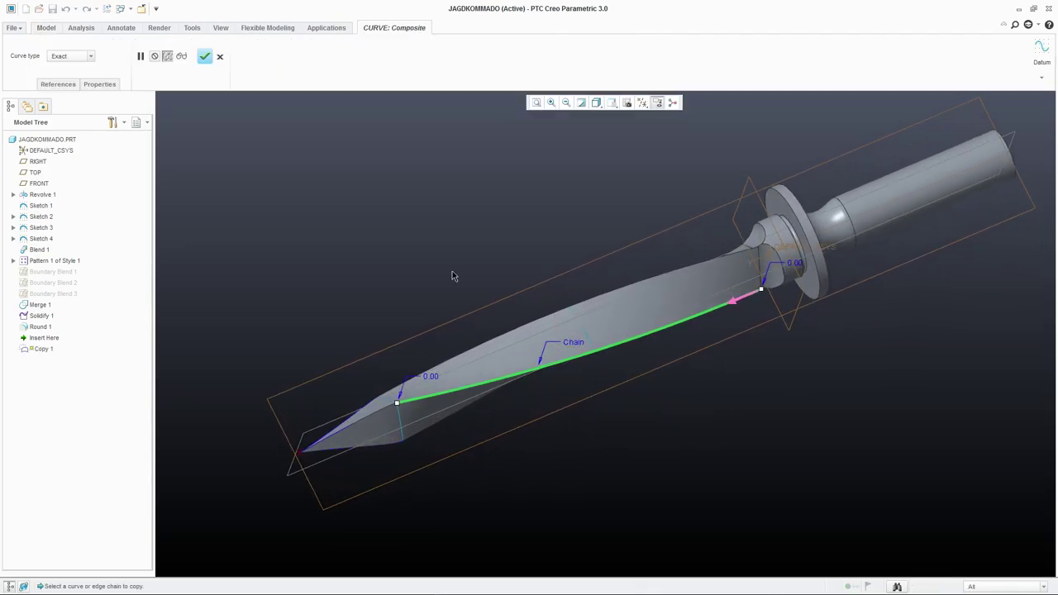
left_click(204, 56)
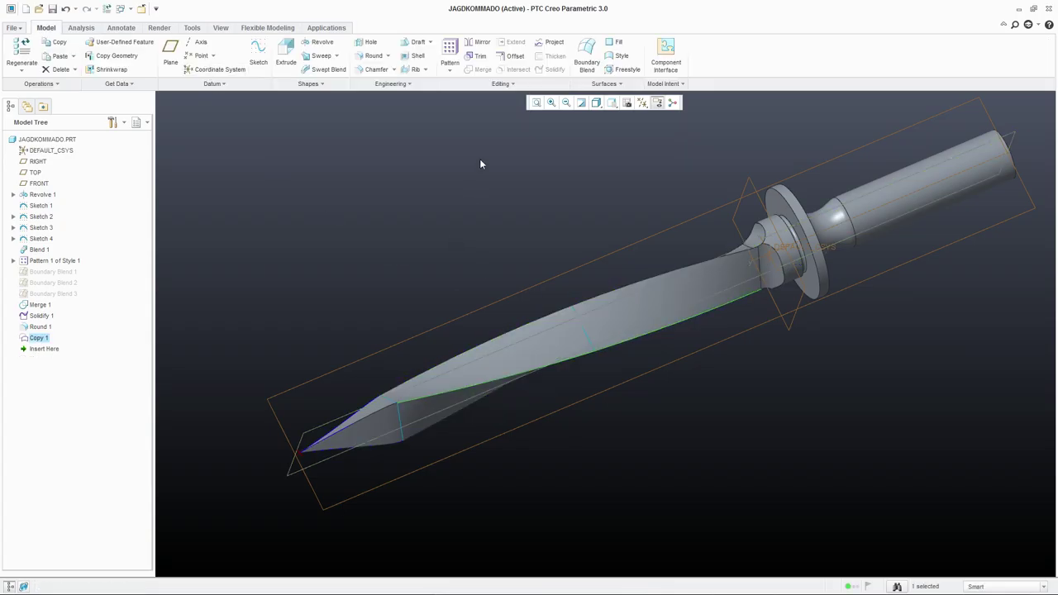
Offset the copied edge curve by 12.5 across the adjoining twisted blade face.
left_click(515, 56)
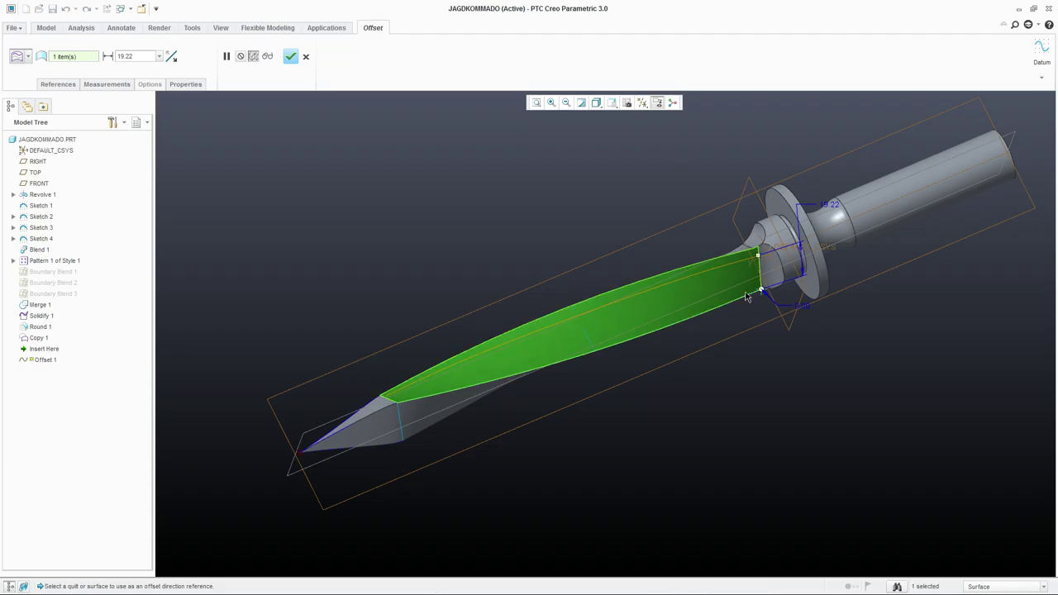
middle_click_drag(719, 300, 731, 313)
scroll(733, 315, "up", 2)
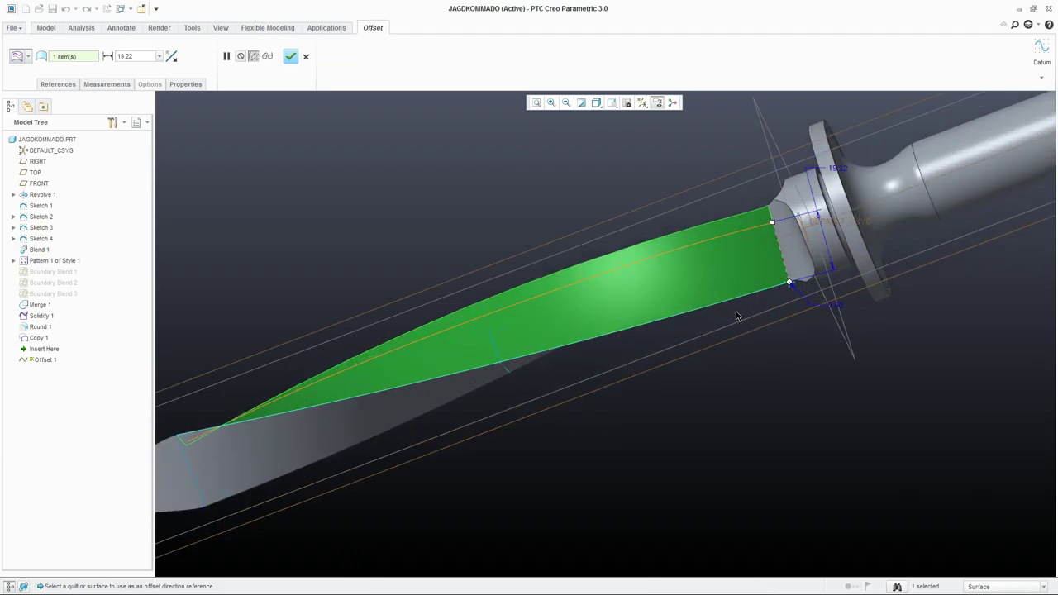
double_click(839, 166)
type("12.5")
key("Return")
mouse_move(757, 286)
middle_mouse_down()
mouse_move(777, 297)
mouse_move(765, 295)
middle_mouse_up()
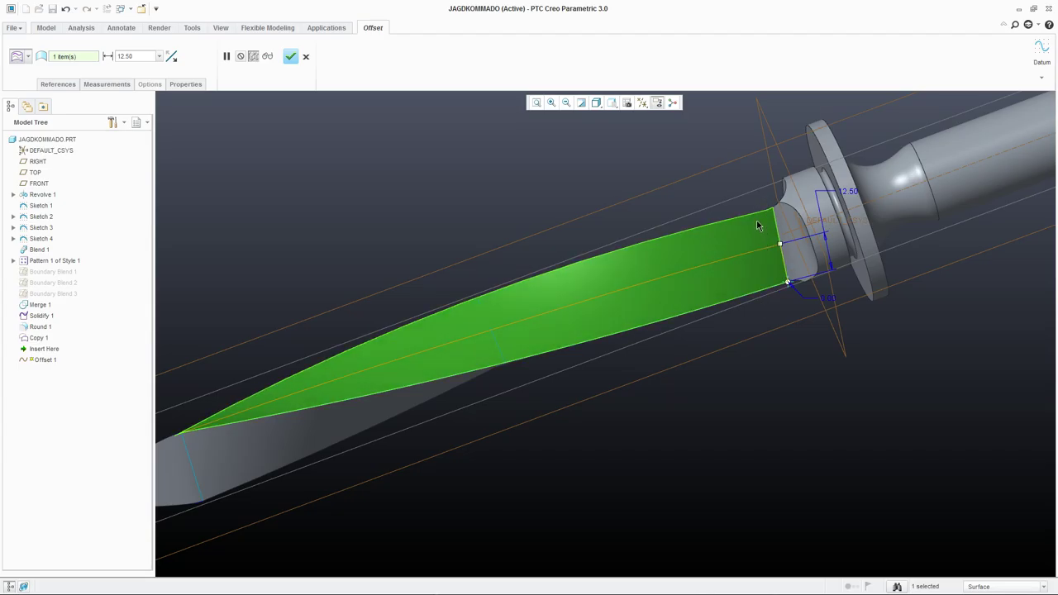
middle_click_drag(768, 296, 703, 279)
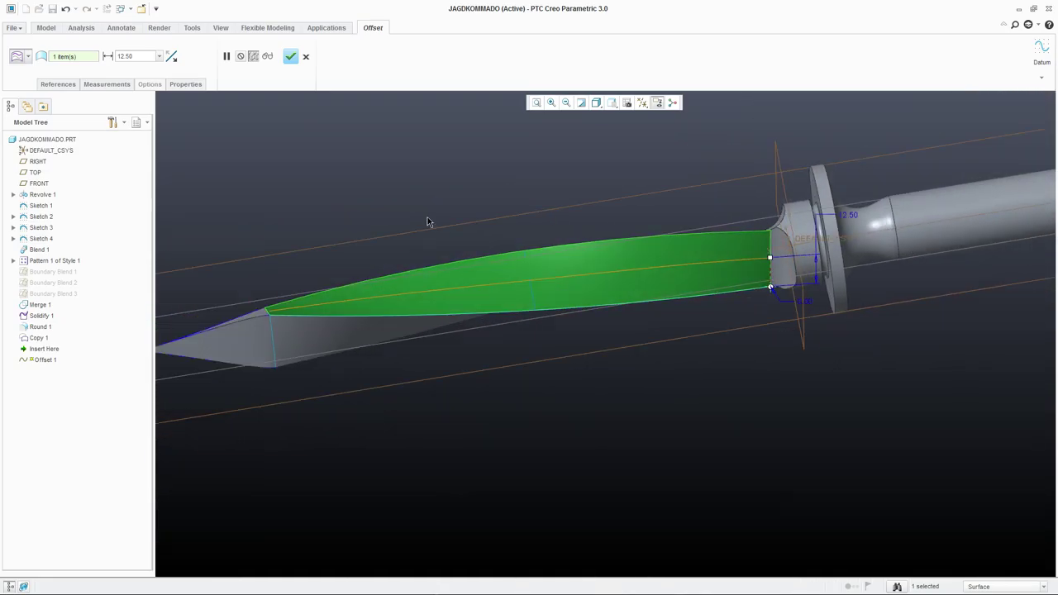
left_click(290, 56)
key("ctrl+d")
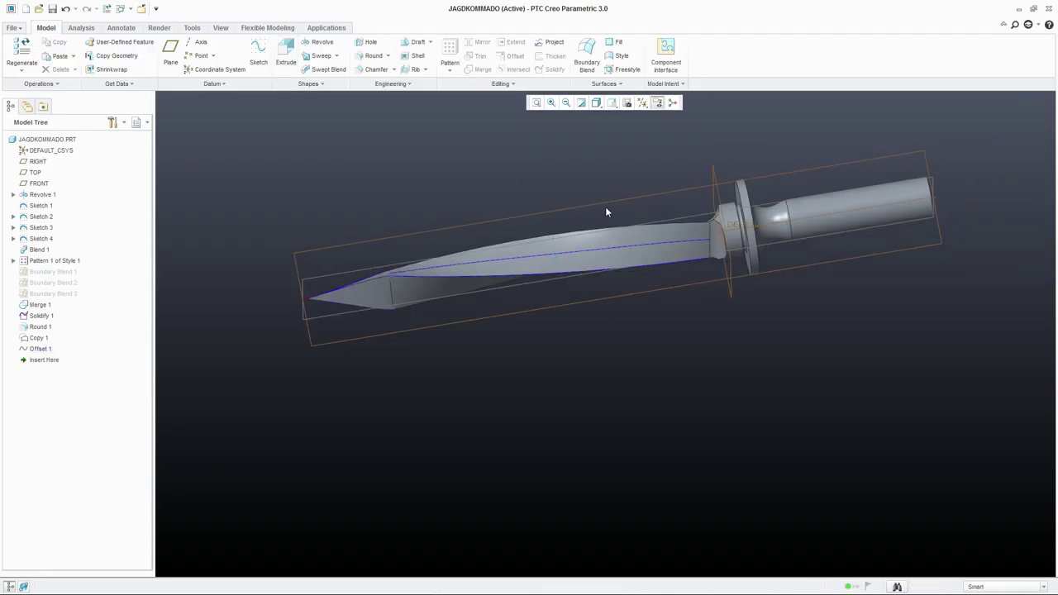
Open Sketch 4 for redefinition in its 2D section view.
scroll(429, 219, "down", 5)
mouse_move(425, 244)
middle_mouse_down()
mouse_move(404, 241)
mouse_move(372, 264)
mouse_move(432, 267)
mouse_move(444, 286)
mouse_move(427, 302)
middle_mouse_up()
left_click(489, 271)
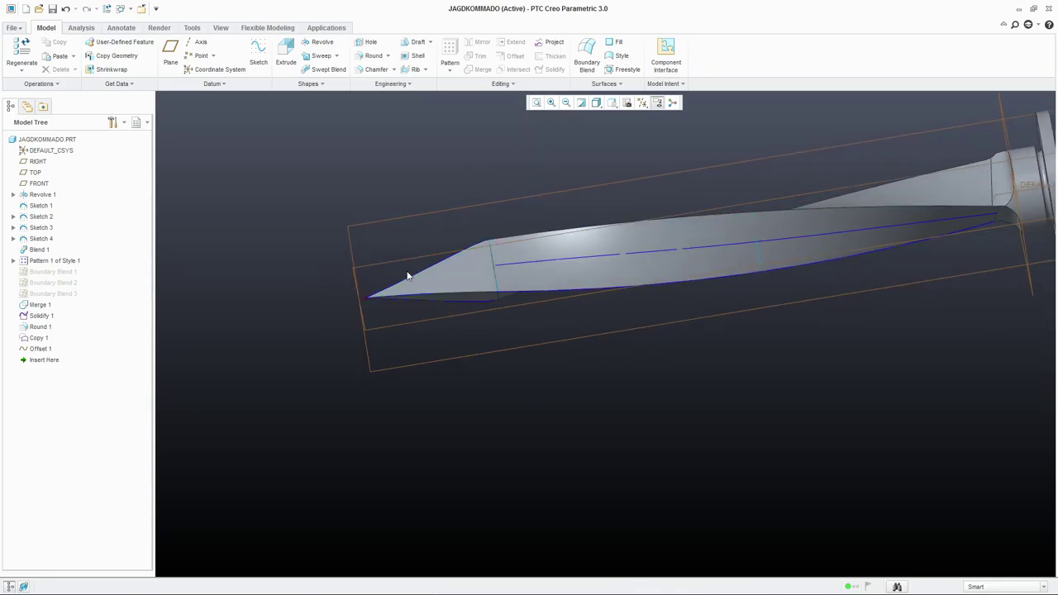
mouse_move(488, 264)
middle_mouse_down()
mouse_move(414, 253)
mouse_move(428, 270)
mouse_move(512, 220)
mouse_move(541, 222)
mouse_move(492, 271)
middle_mouse_up()
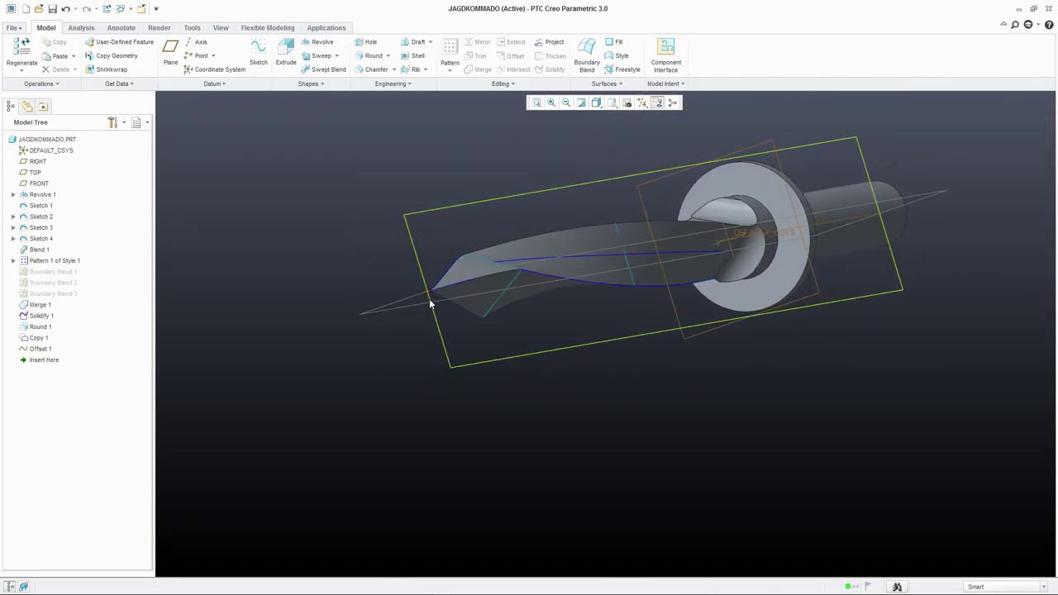
middle_click_drag(404, 295, 88, 333)
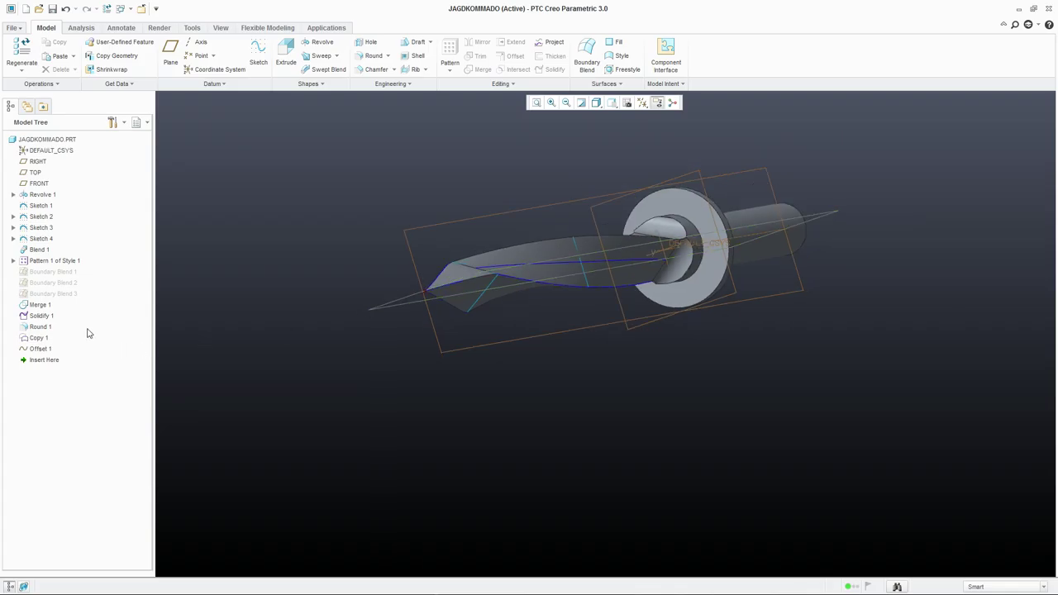
right_click(36, 239)
left_click(74, 261)
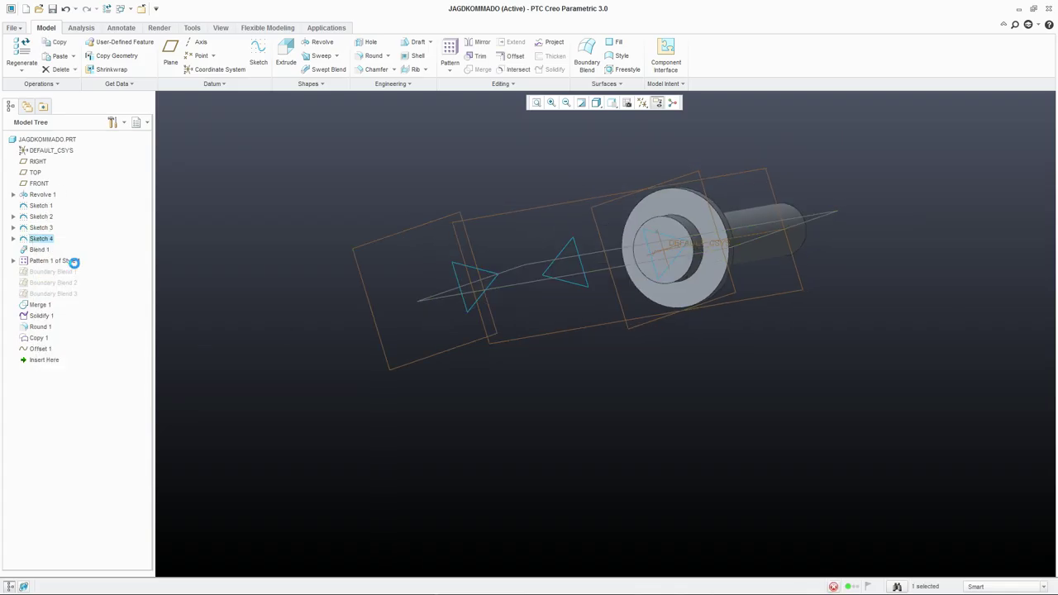
left_click(643, 104)
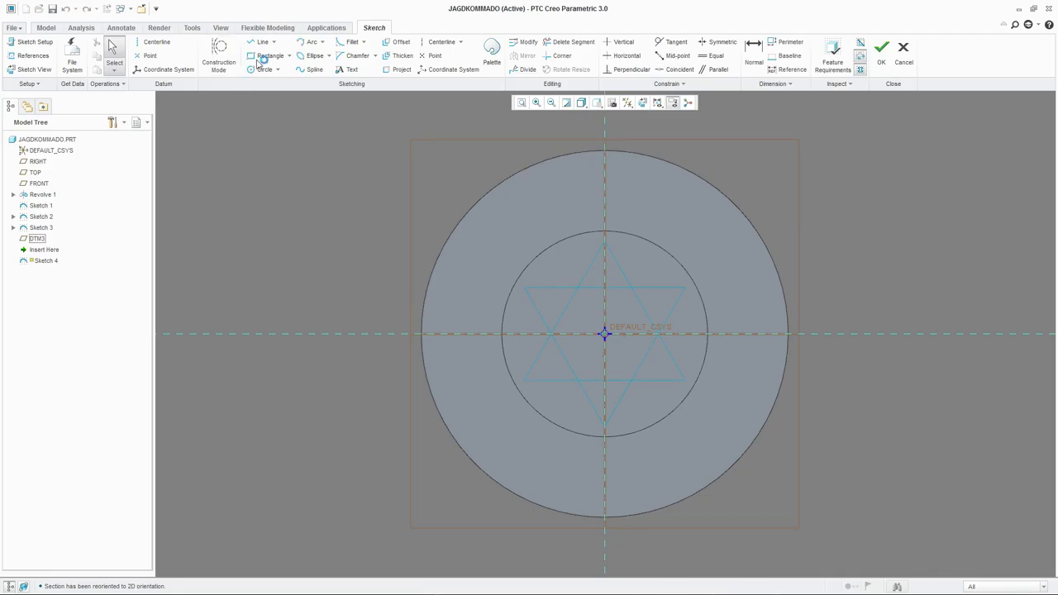
Place a 3-Sided Triangle from the sketcher palette centred on the origin, rotated about -35.85° and scaled to about 36.50.
left_click(1002, 79)
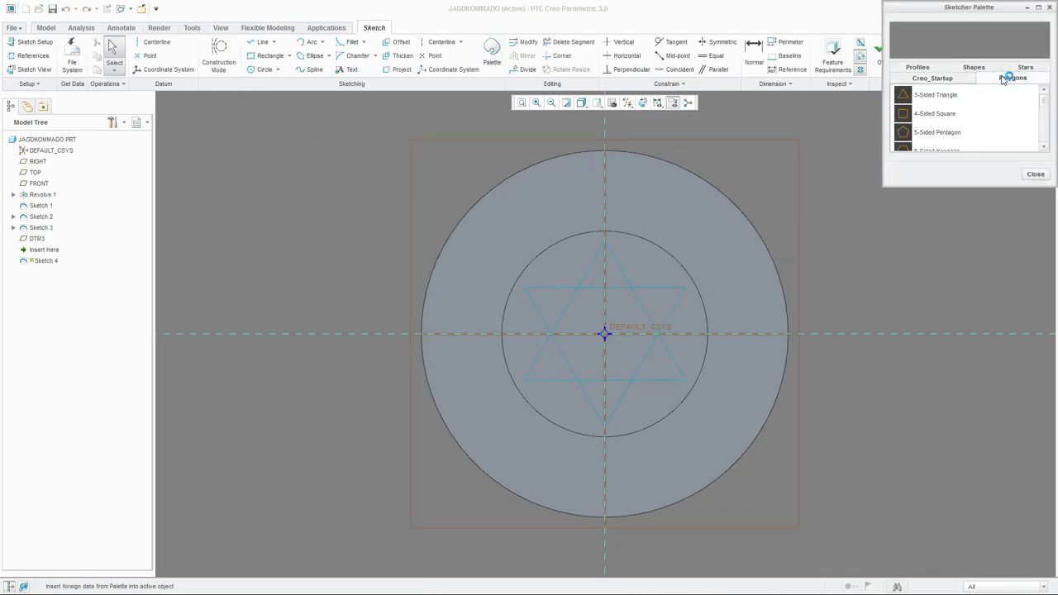
left_click(903, 96)
double_click(907, 97)
left_click(658, 293)
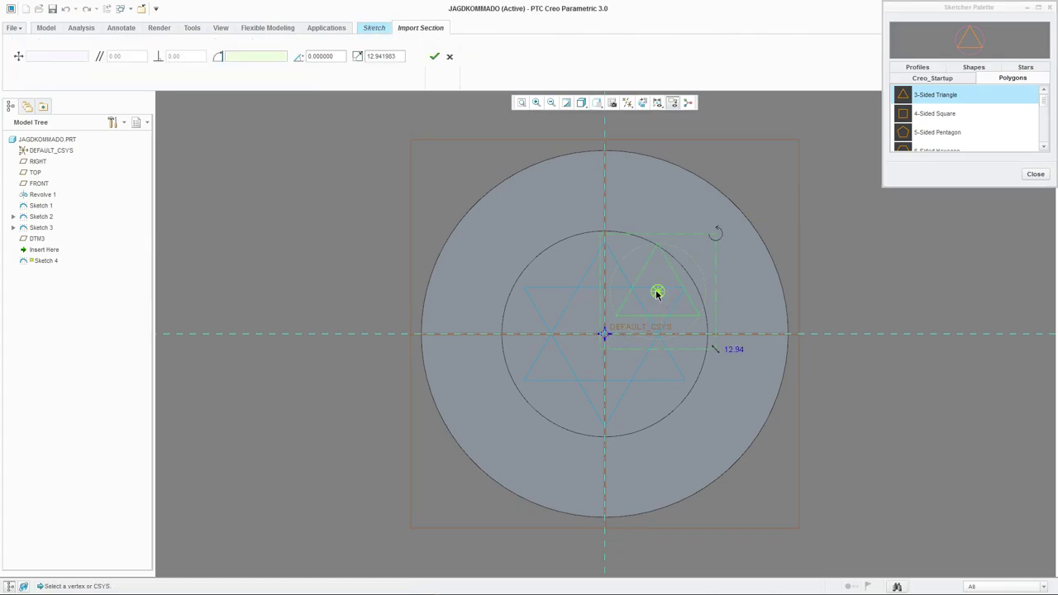
left_click_drag(658, 293, 605, 333)
left_click_drag(669, 275, 681, 285)
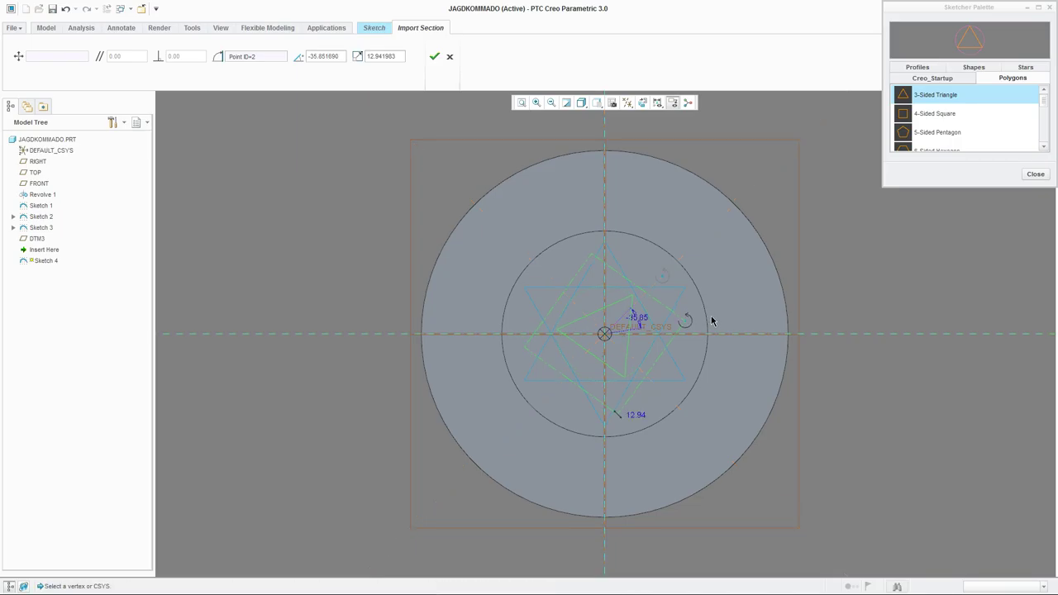
left_click_drag(631, 419, 622, 417)
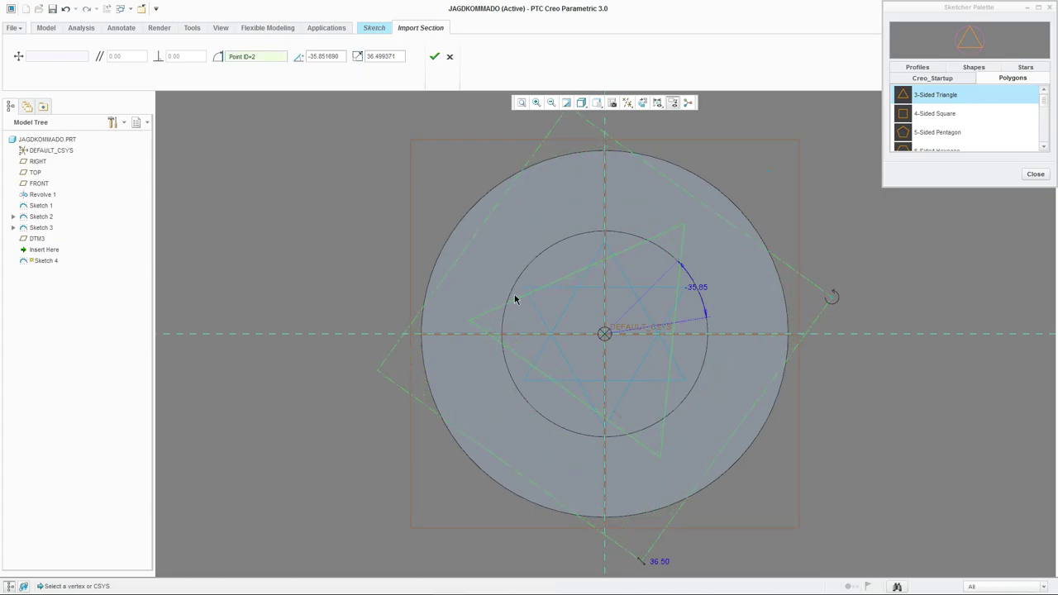
left_click(1035, 173)
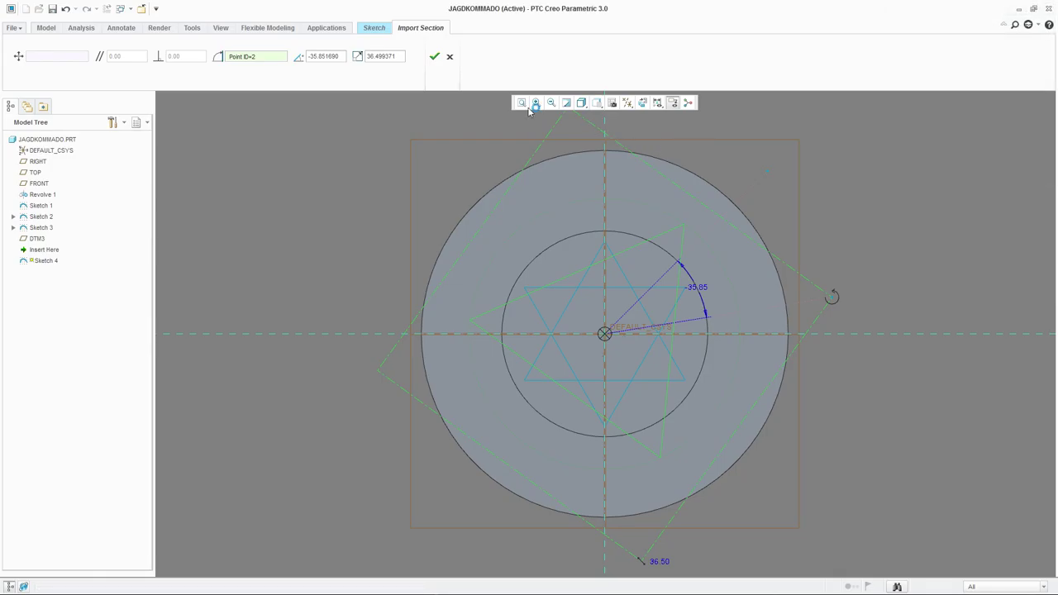
left_click(435, 58)
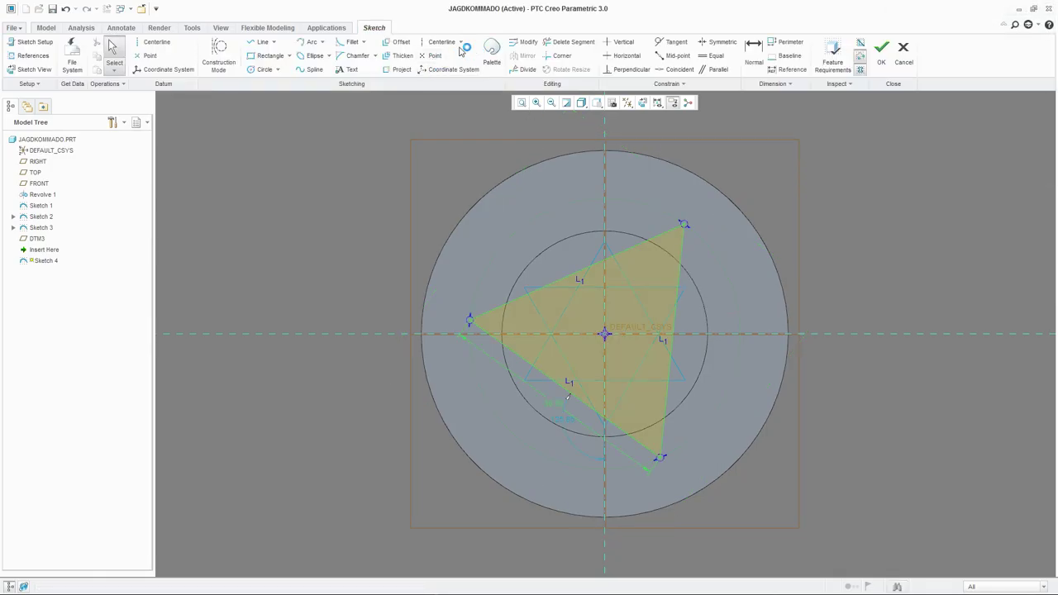
Draw a centerline through the origin and the triangle's upper vertex, dimension its angle to the vertical reference and accept the sketch.
left_click(435, 43)
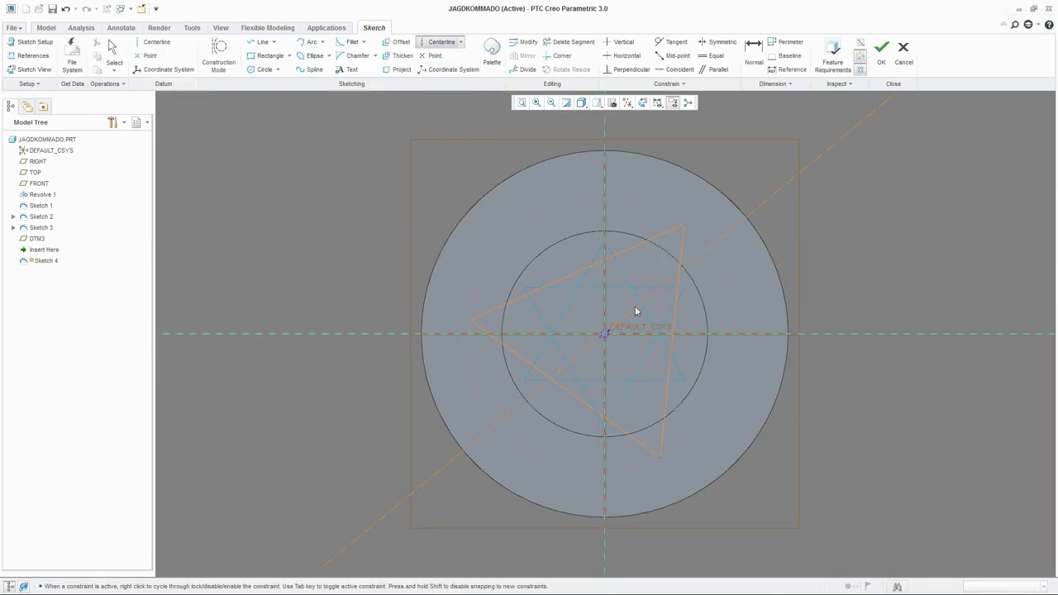
left_click(685, 231)
middle_click(683, 223)
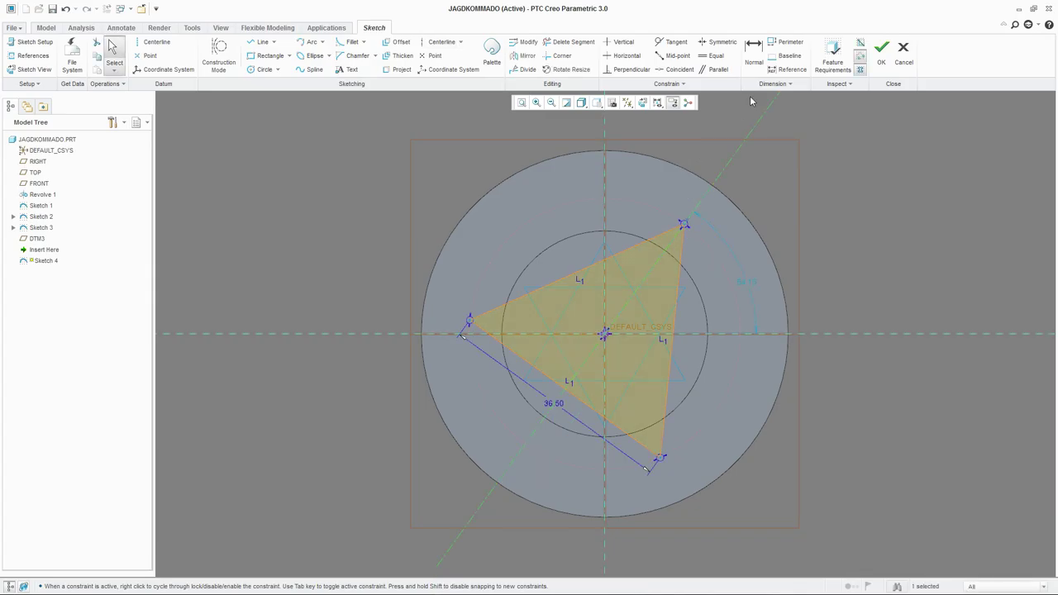
left_click(754, 51)
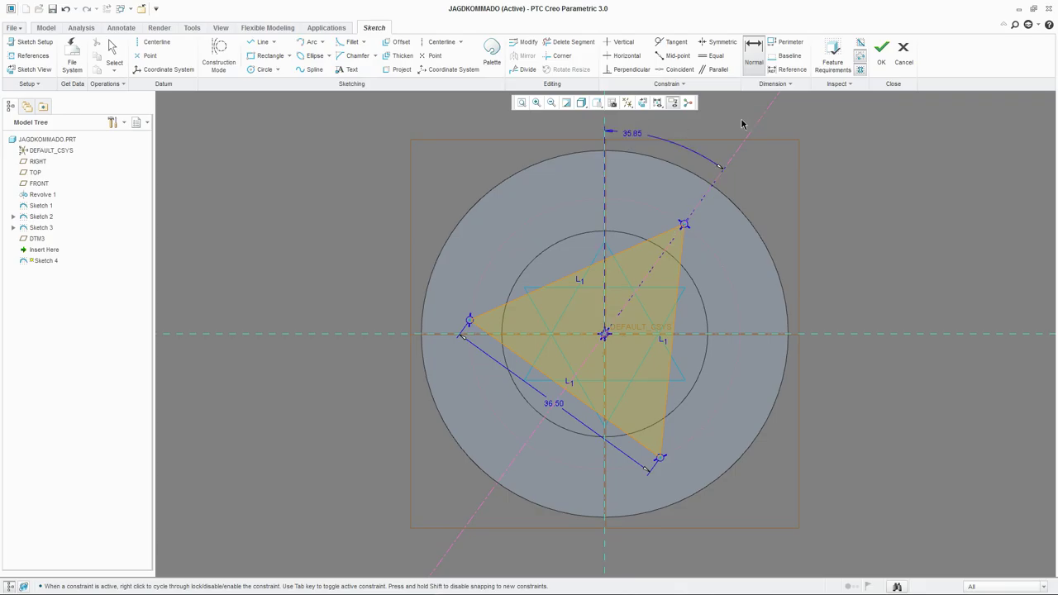
left_click(885, 66)
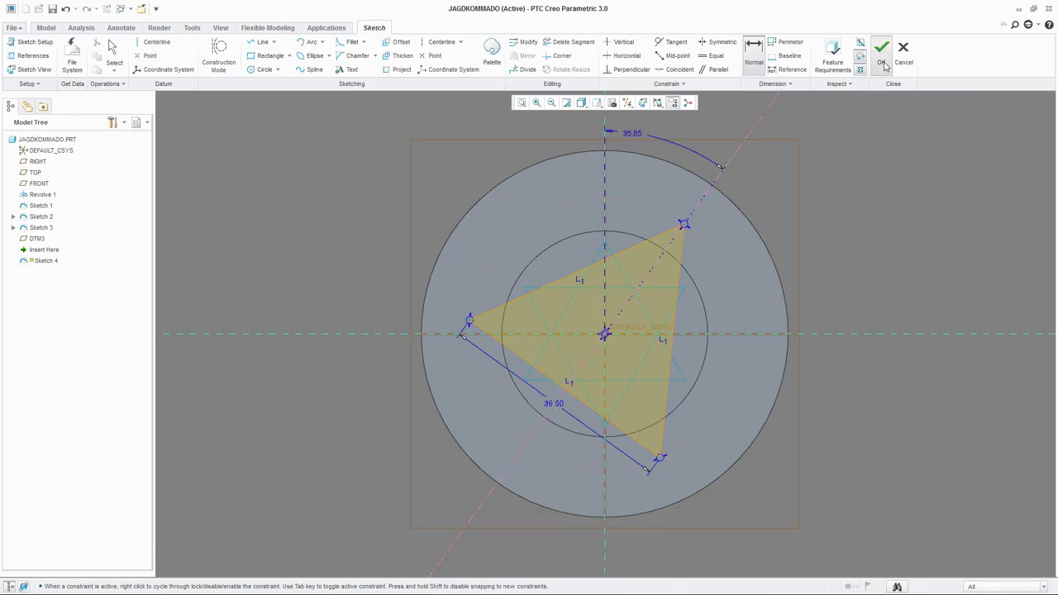
Redefine Sketch 4 with the centerline's angle to the vertical reference set to 0 and accept the sketch.
key("ctrl+d")
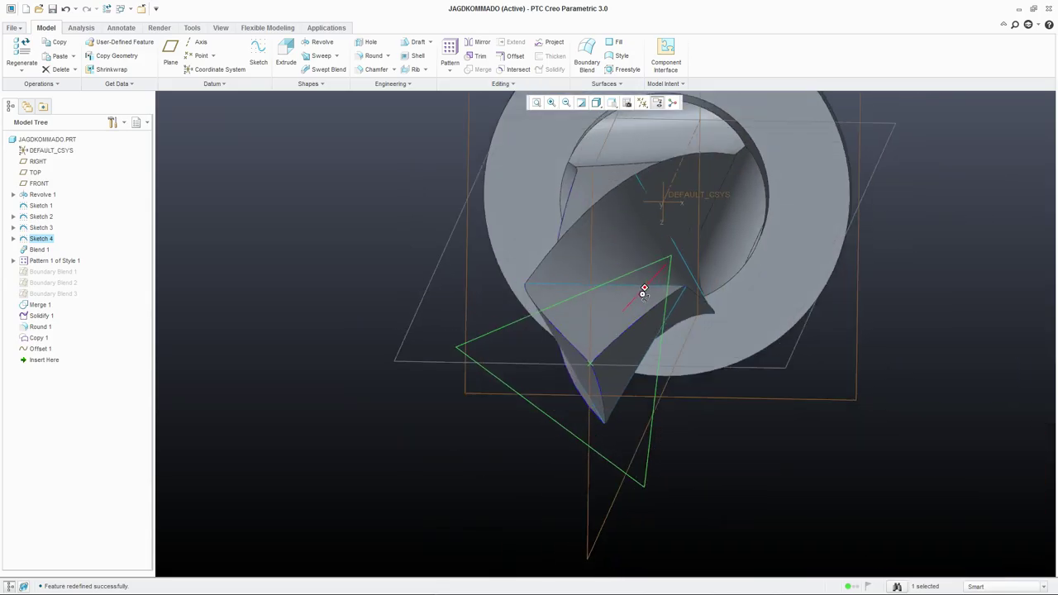
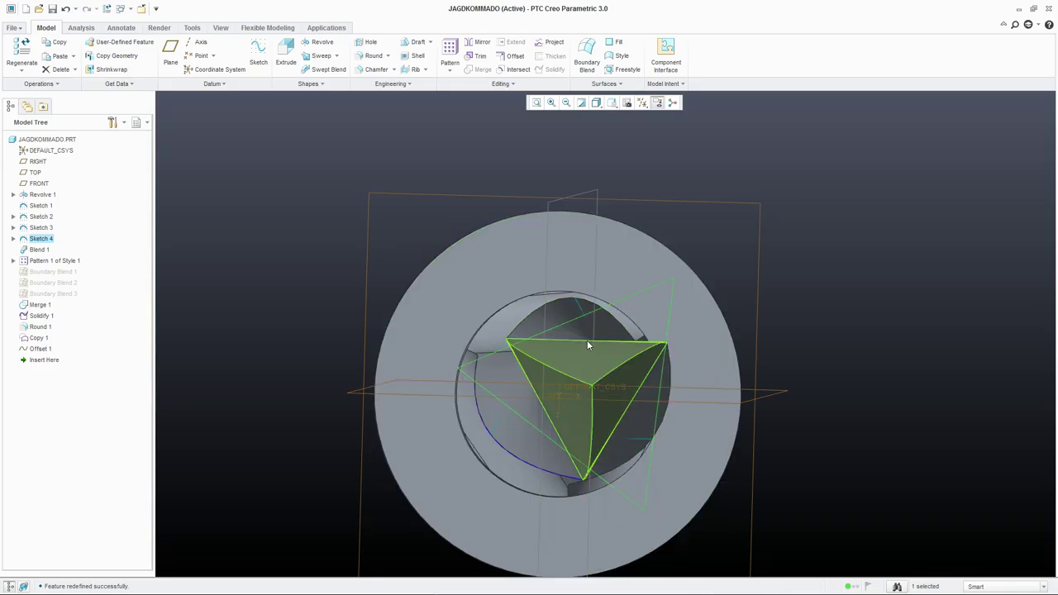
right_click(39, 246)
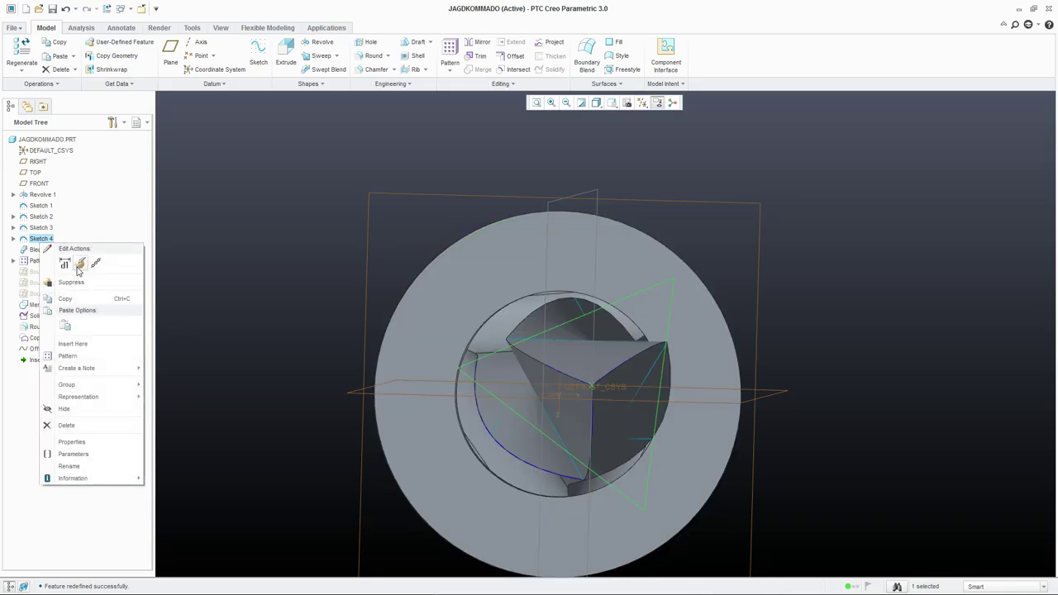
left_click(79, 265)
double_click(631, 183)
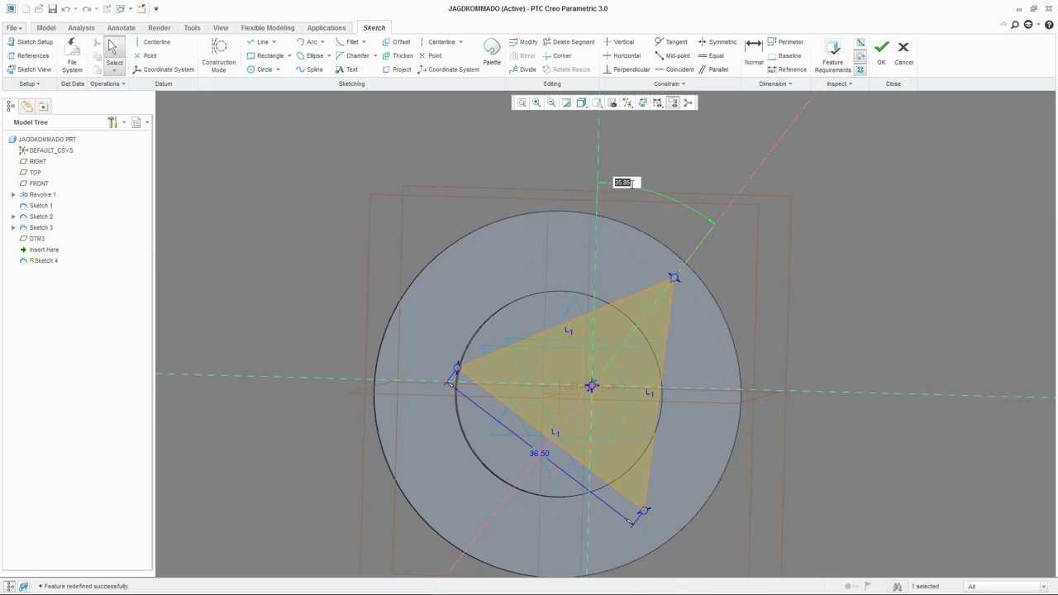
type("0")
key("Return")
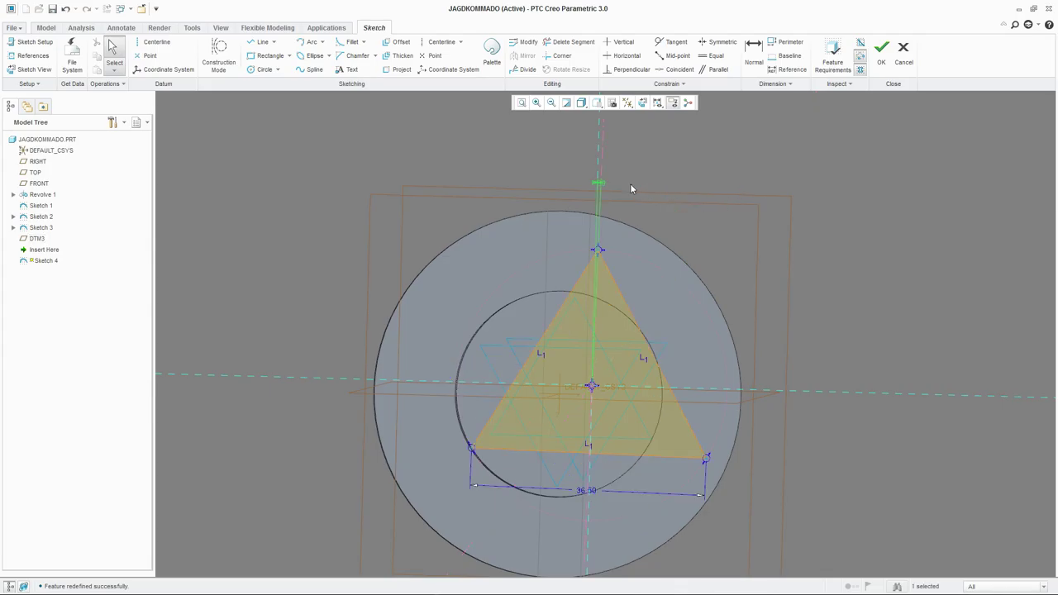
left_click(881, 51)
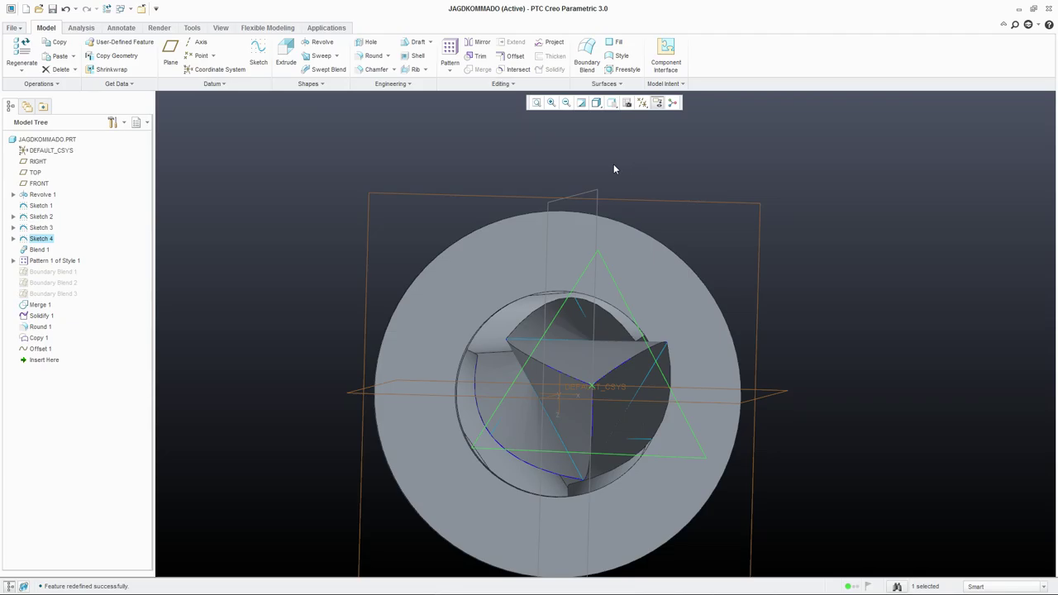
Start a Curve through Points from the tip-side end of the blade's offset curve to the upper vertex of the Sketch 4 triangle.
left_click(684, 137)
mouse_move(664, 238)
middle_mouse_down()
mouse_move(625, 236)
mouse_move(786, 316)
mouse_move(559, 361)
mouse_move(498, 326)
mouse_move(494, 291)
mouse_move(504, 279)
mouse_move(479, 270)
middle_mouse_up()
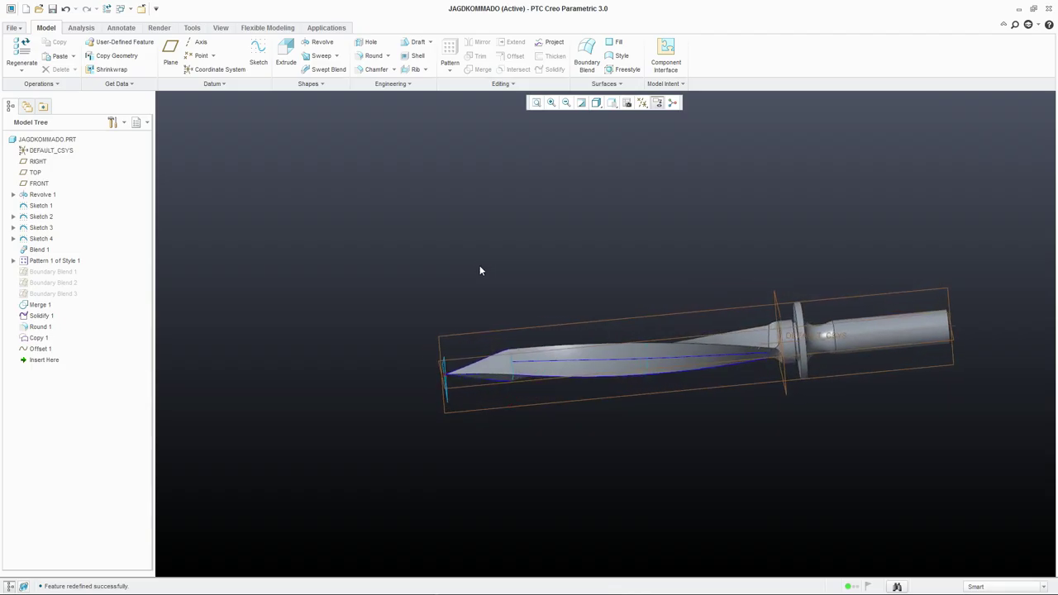
left_click(213, 84)
mouse_move(190, 99)
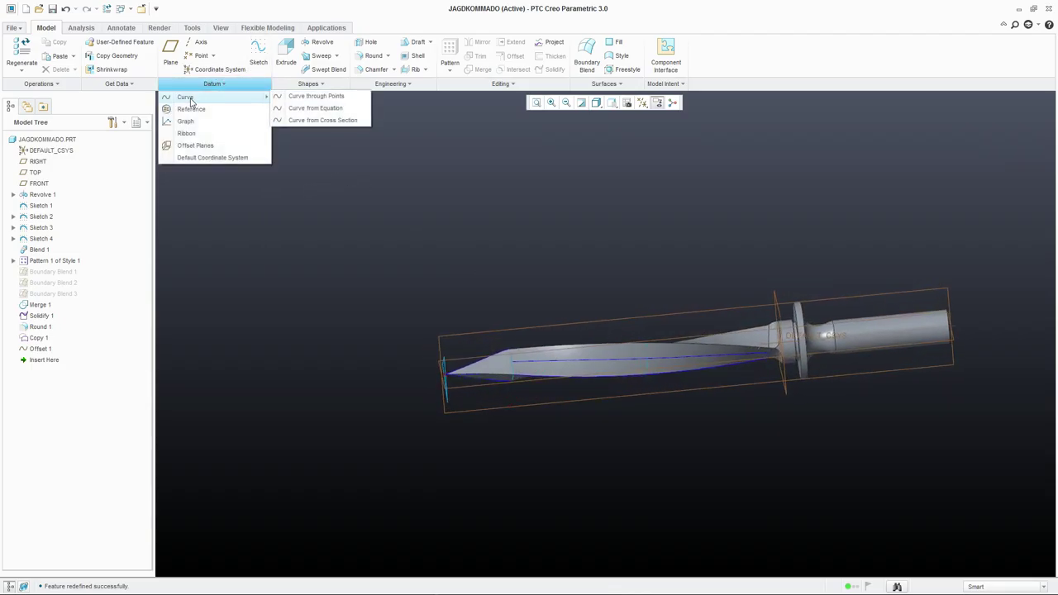
left_click(315, 95)
scroll(516, 388, "down", 5)
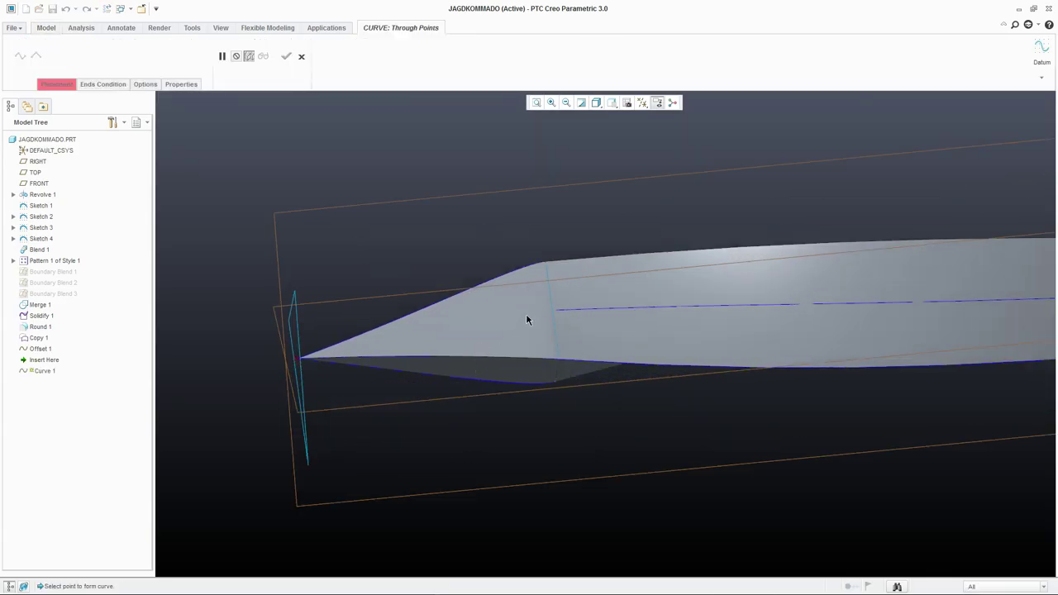
scroll(550, 314, "down", 5)
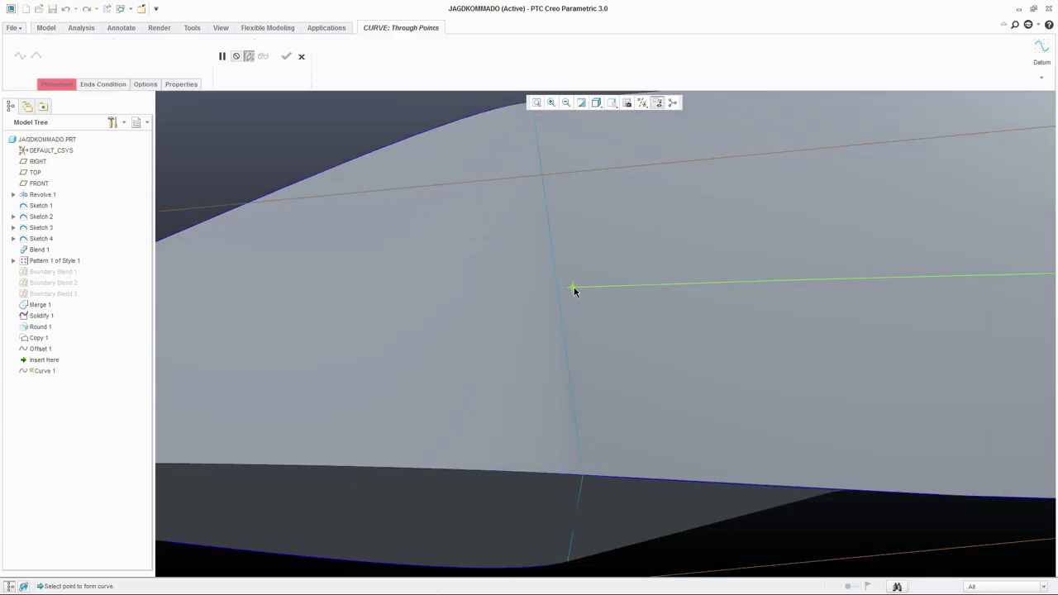
scroll(572, 289, "up", 6)
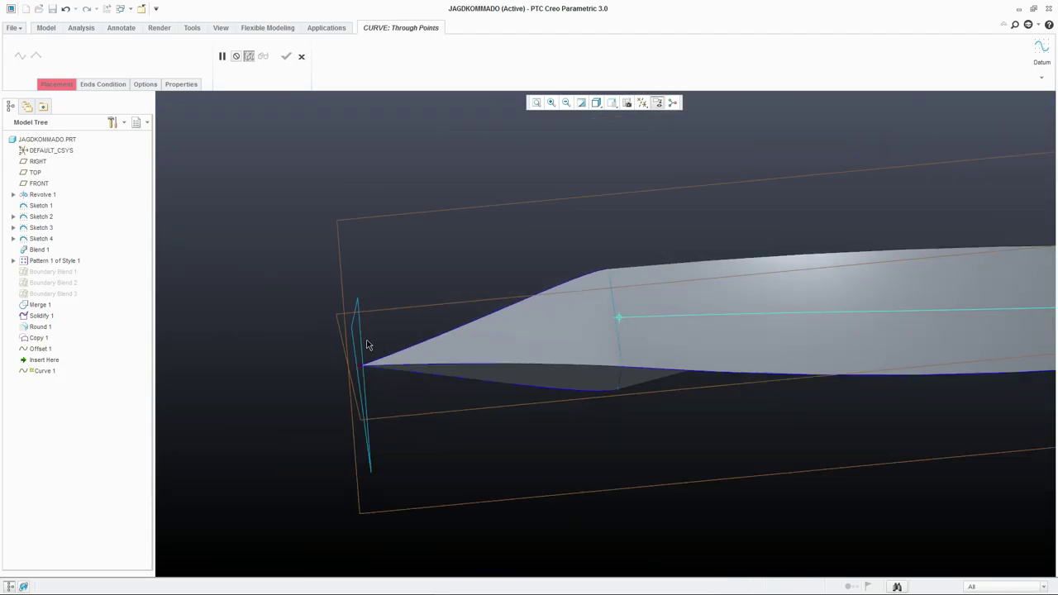
left_click(357, 299)
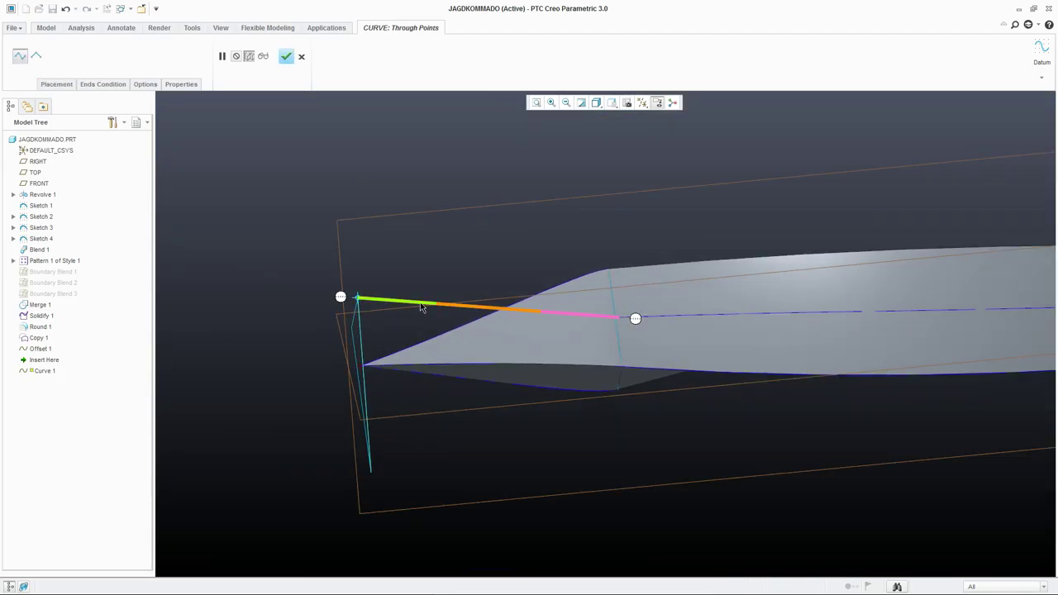
Make the new curve's blade-side end Tangent to the offset curve and accept the curve.
middle_click_drag(421, 308, 609, 289)
scroll(632, 333, "down", 3)
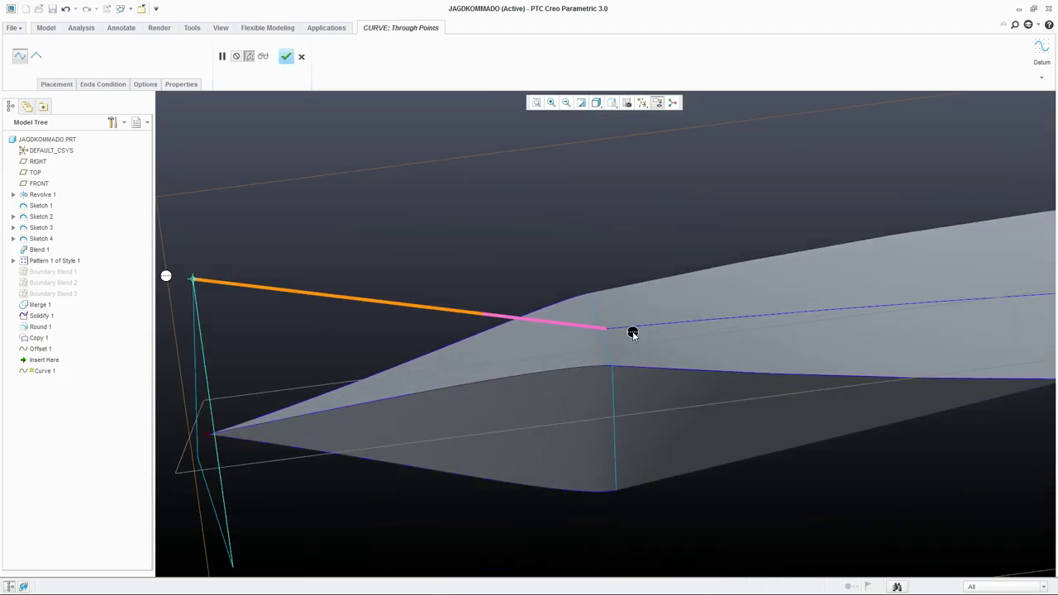
left_click(632, 333)
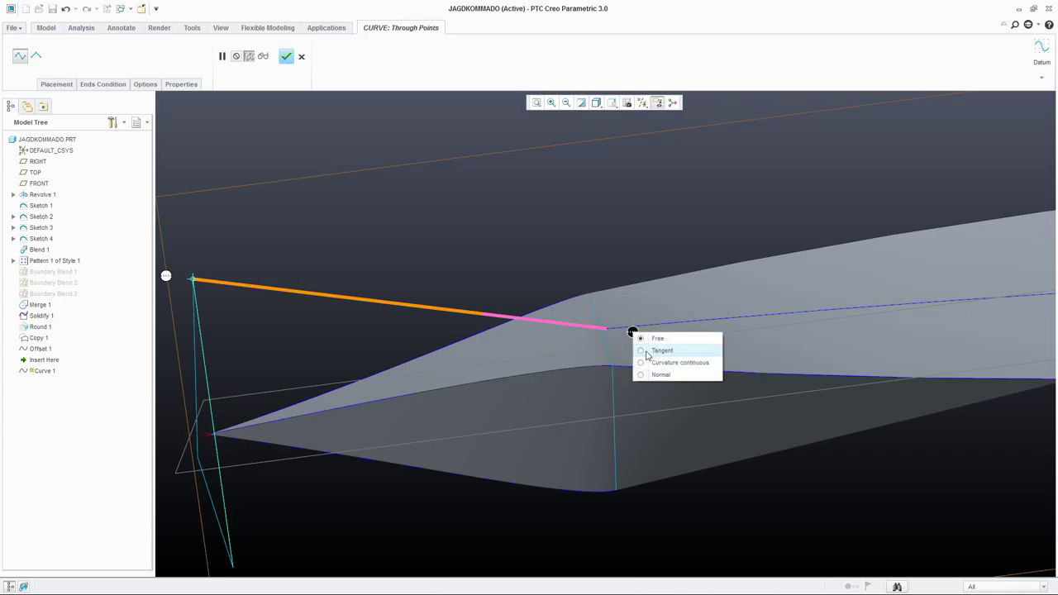
left_click(659, 351)
left_click(649, 323)
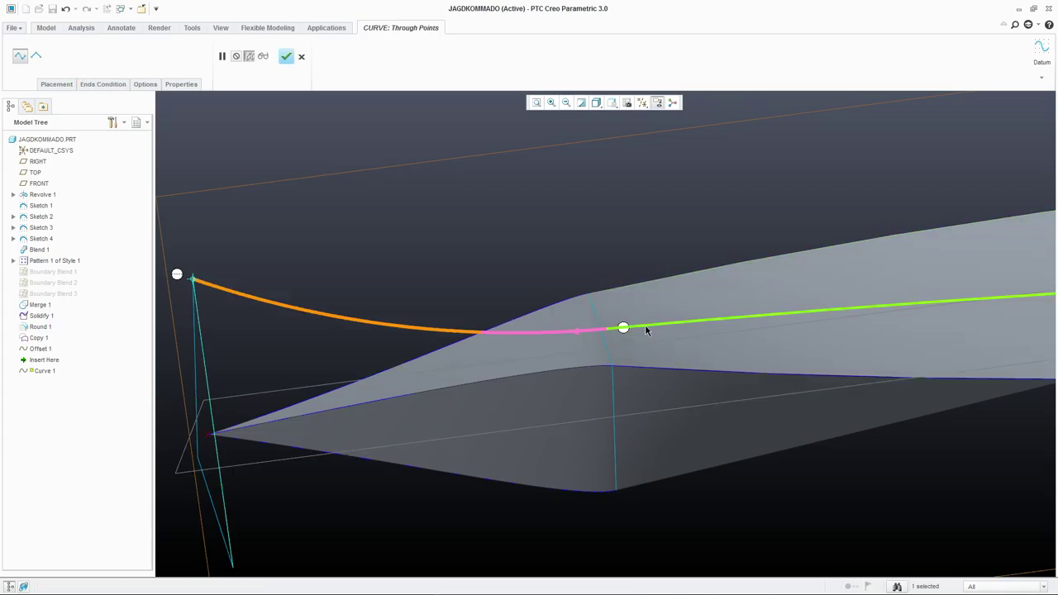
scroll(553, 331, "up", 3)
middle_click_drag(579, 323, 496, 301)
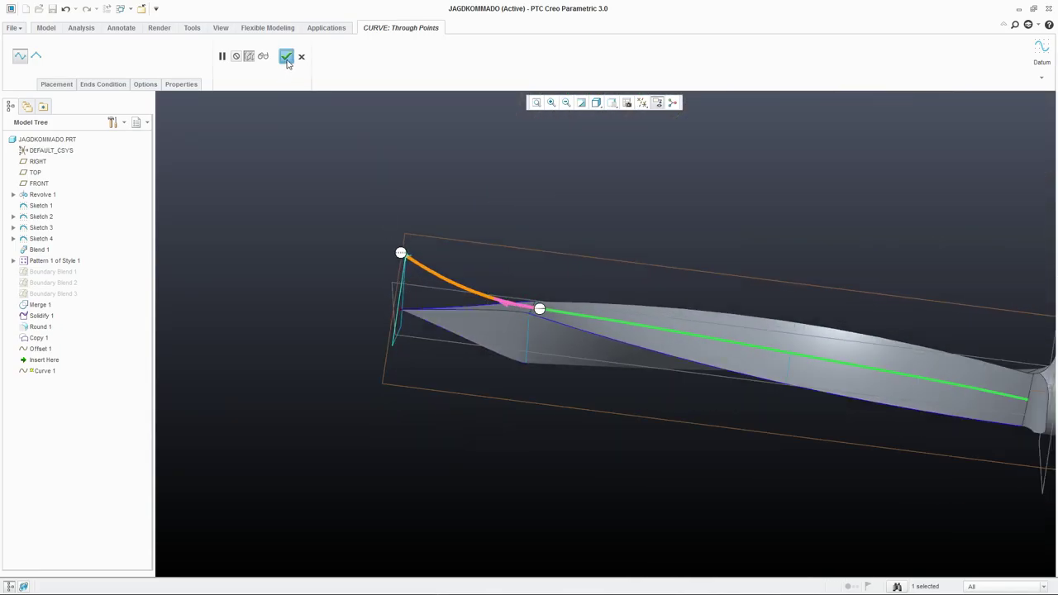
left_click(286, 56)
Start a Sweep using the offset curve and the adjoining curve through points as one continuous origin trajectory.
scroll(609, 276, "down", 3)
mouse_move(609, 276)
middle_mouse_down()
mouse_move(609, 302)
mouse_move(626, 257)
mouse_move(628, 283)
middle_mouse_up()
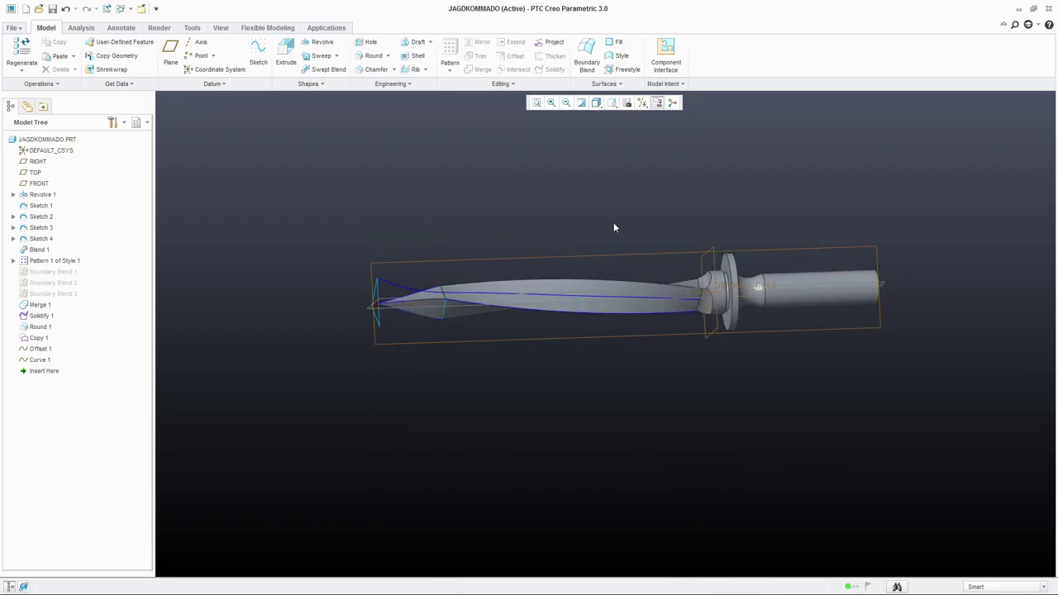
left_click(319, 55)
scroll(553, 284, "down", 4)
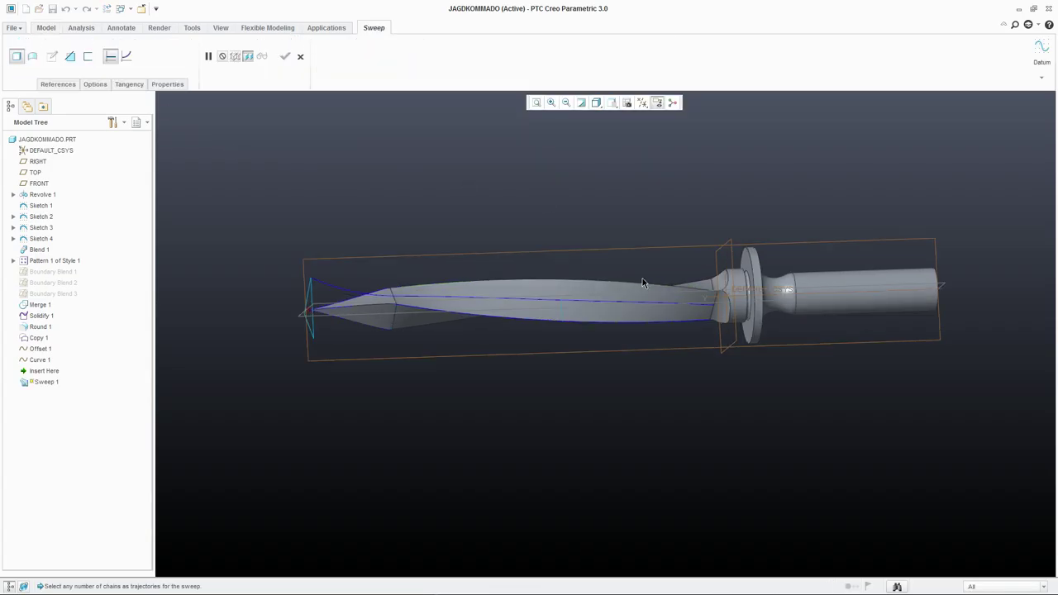
left_click(515, 310)
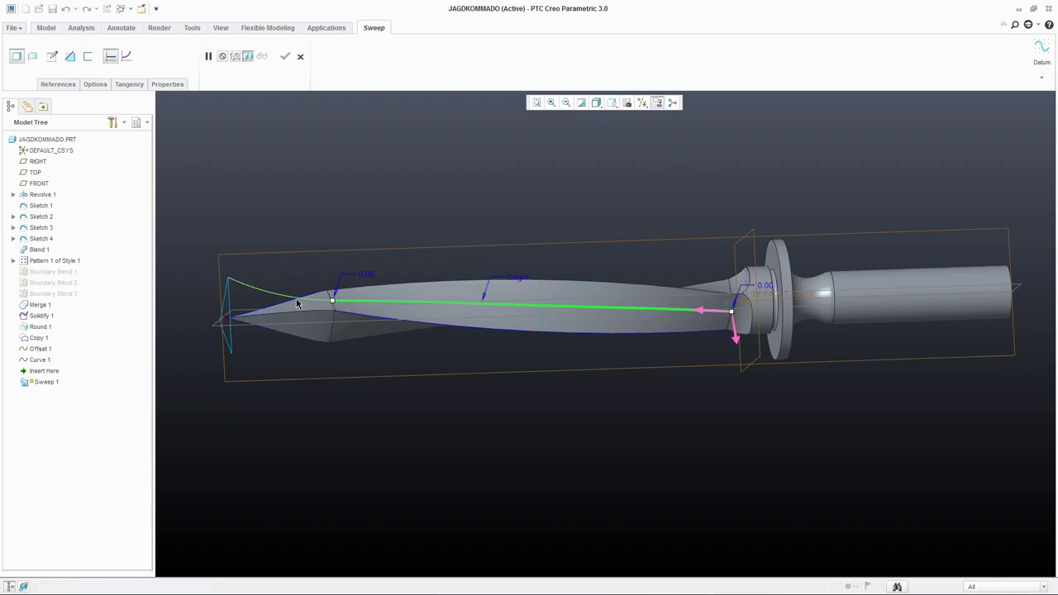
scroll(296, 305, "down", 2)
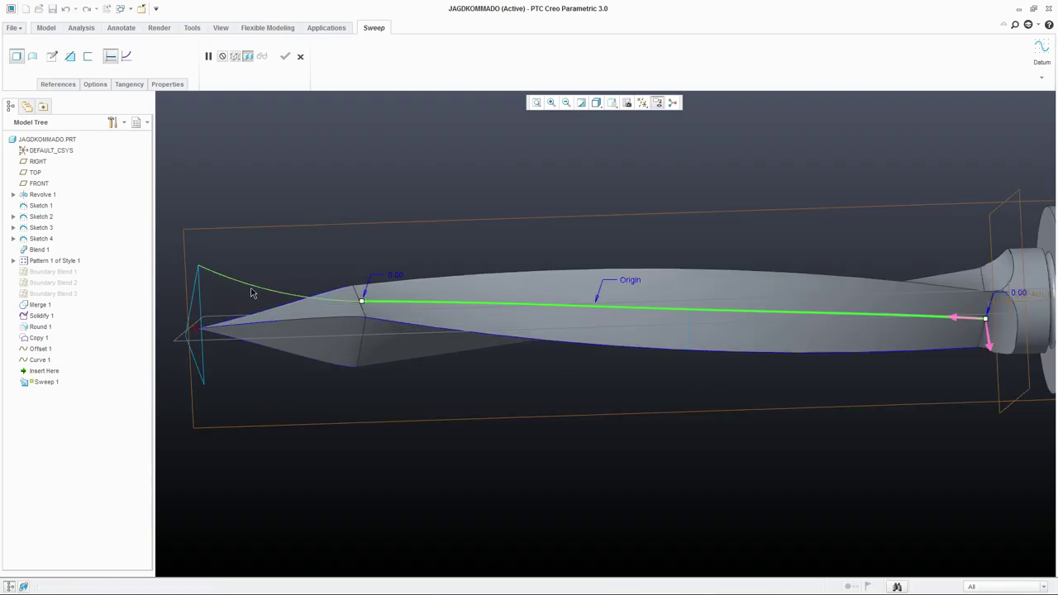
left_click(252, 292, "shift")
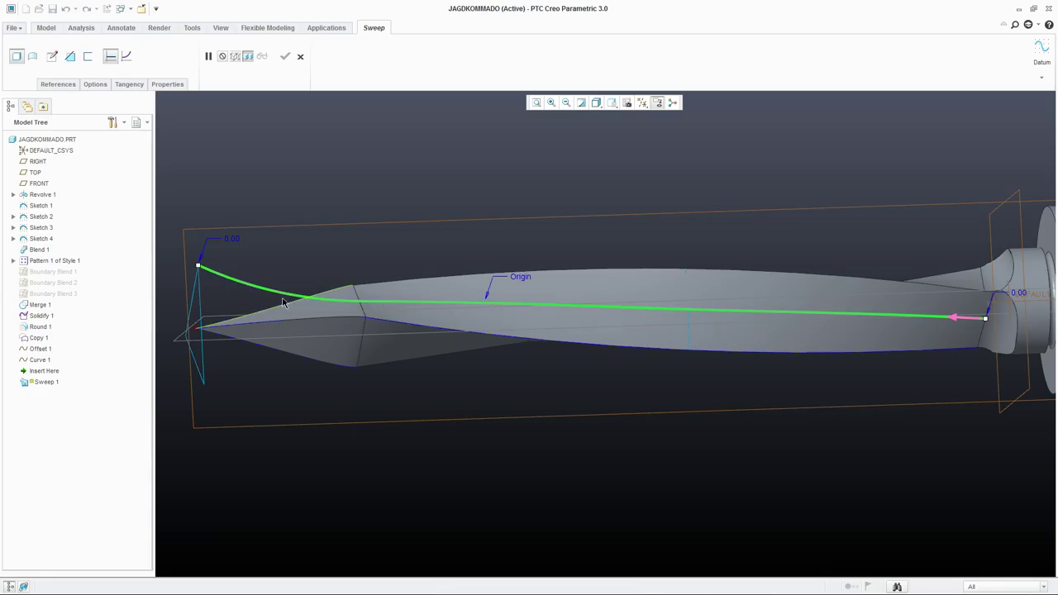
Set the sweep to remove material and open its section sketch in the 2D orientation.
left_click(58, 85)
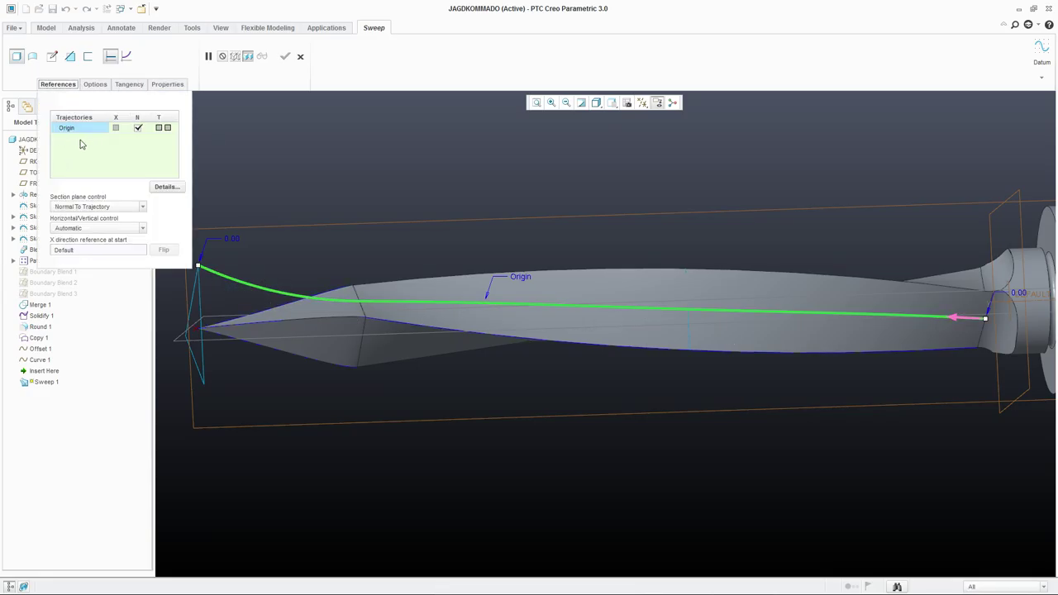
scroll(583, 302, "up", 3)
middle_click_drag(584, 302, 628, 302)
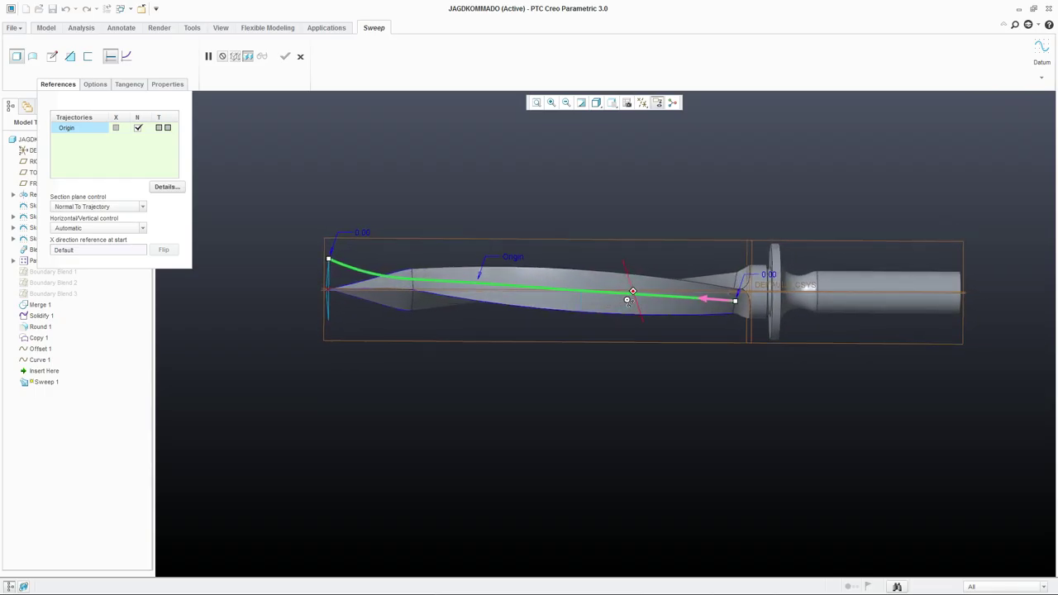
left_click(71, 57)
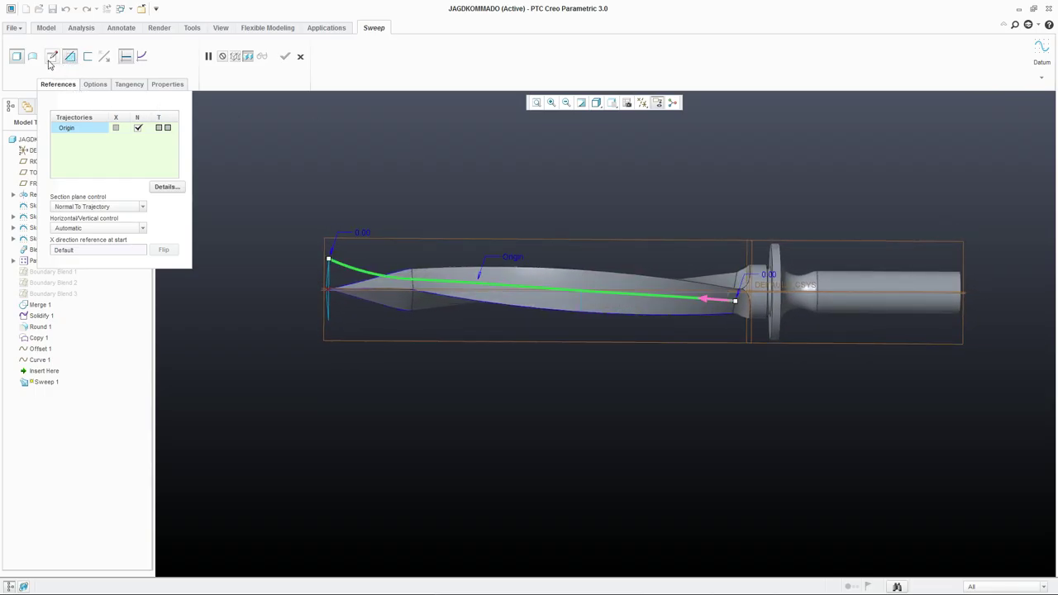
left_click(50, 58)
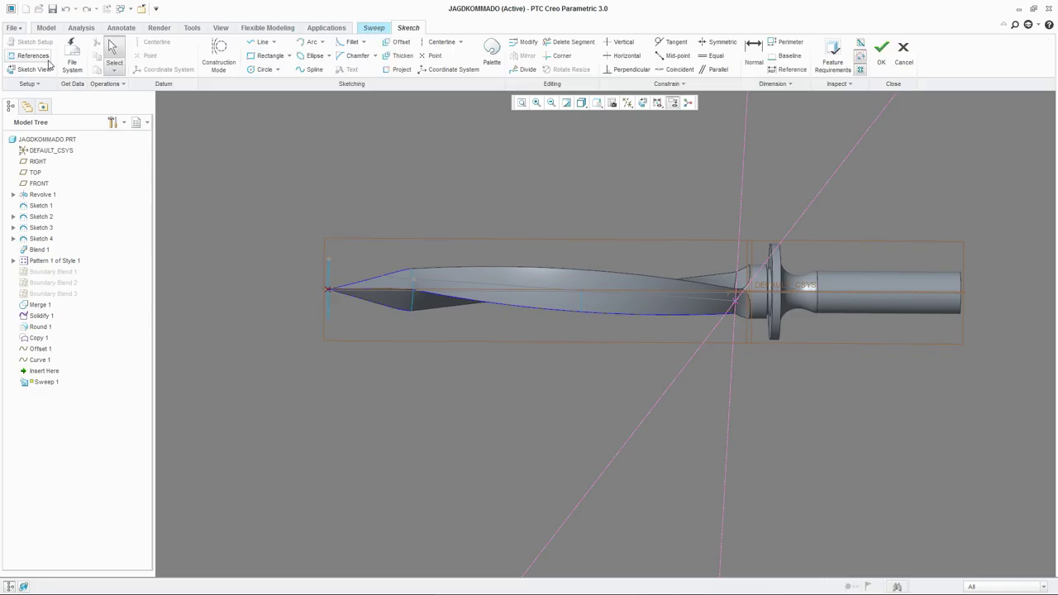
left_click(643, 104)
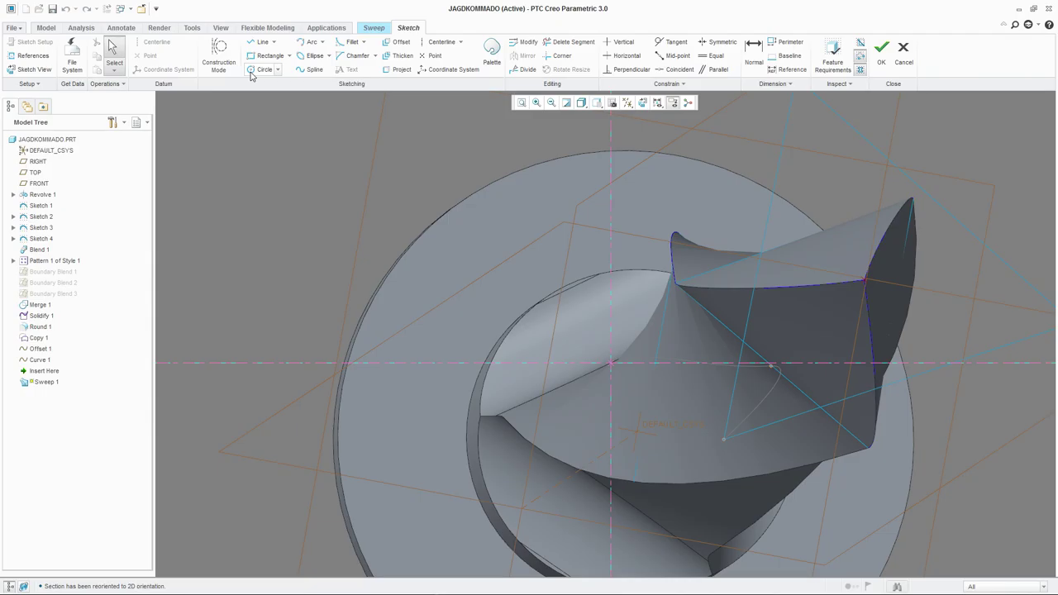
Add the blade face edge as a reference and draw a centerline through the section origin, constrained perpendicular to that edge.
left_click(440, 43)
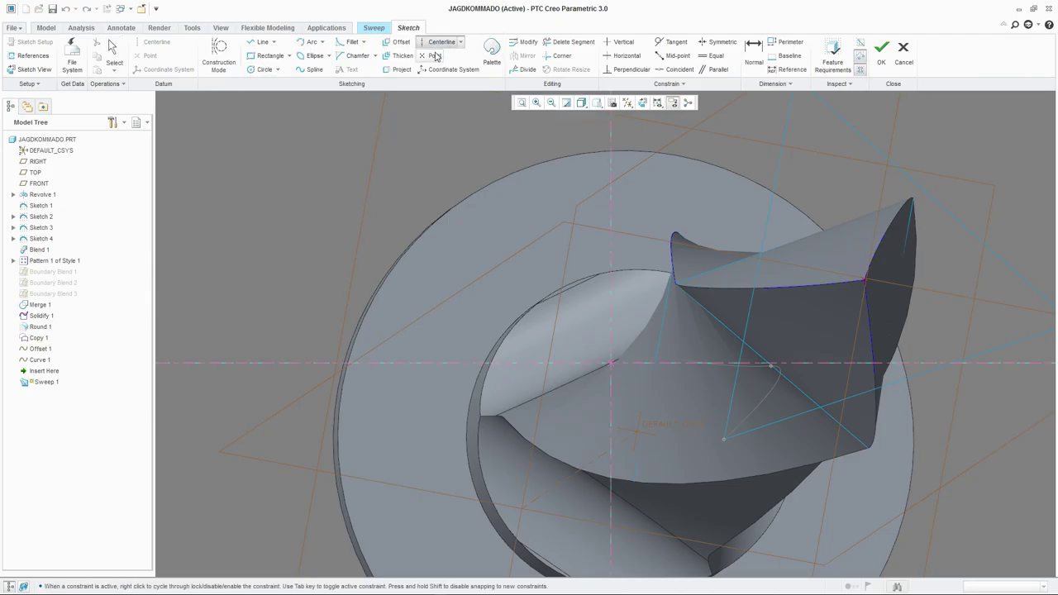
left_click(553, 392)
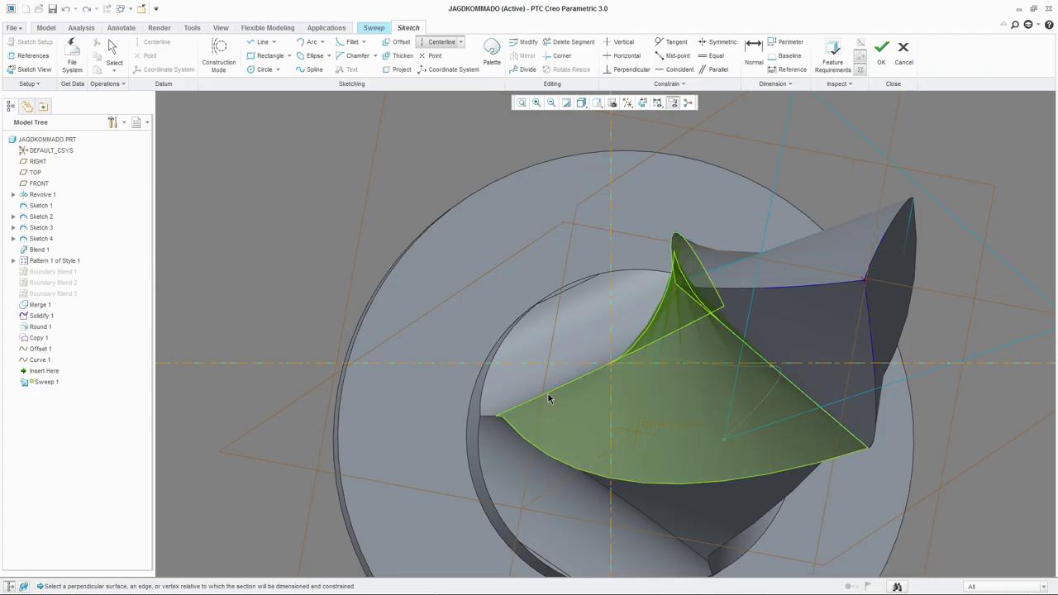
left_click(548, 399)
left_click(610, 364)
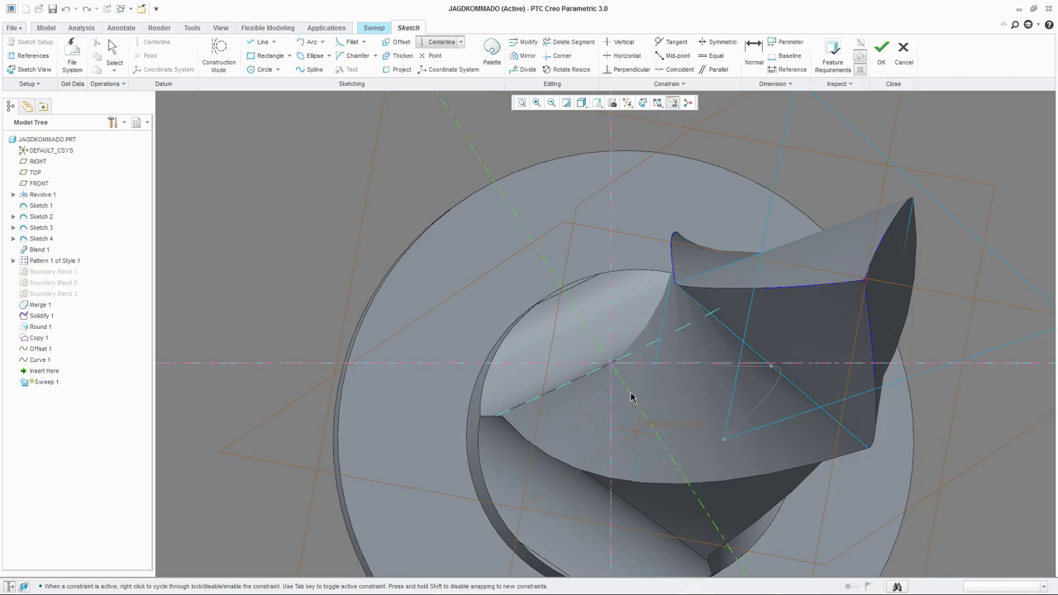
left_click(631, 397)
left_click(113, 52)
left_click(626, 69)
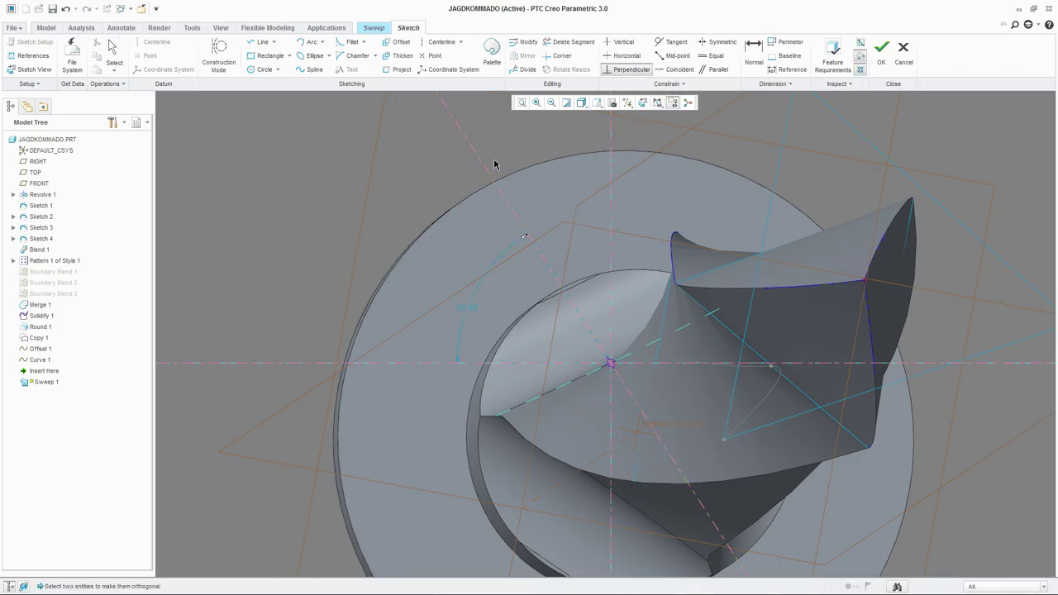
left_click(577, 381)
middle_click(534, 314)
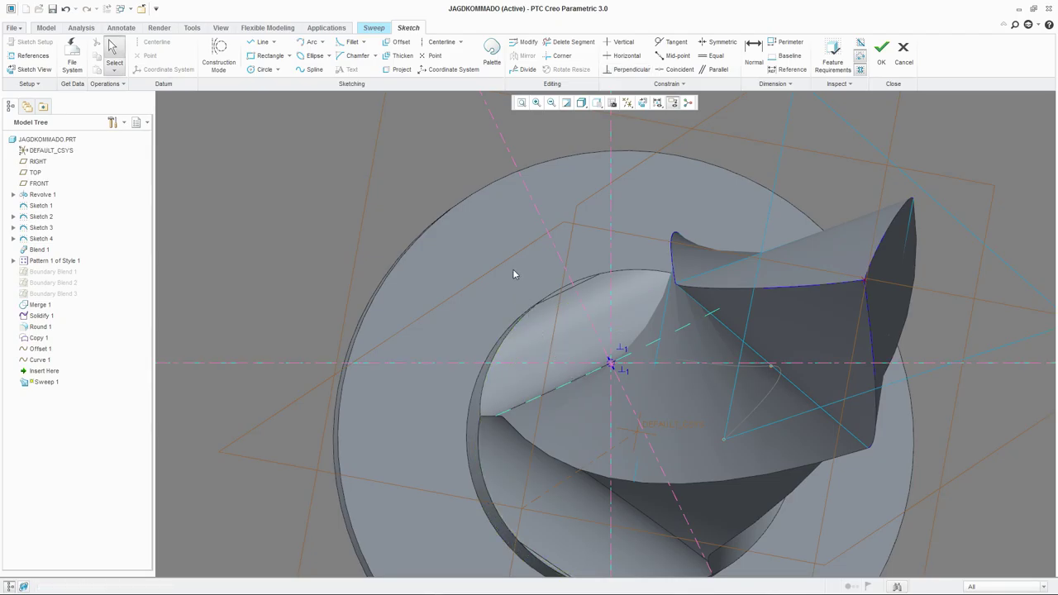
Sketch a circle centred on the angled centerline and move its centre closer to the section origin.
left_click(262, 71)
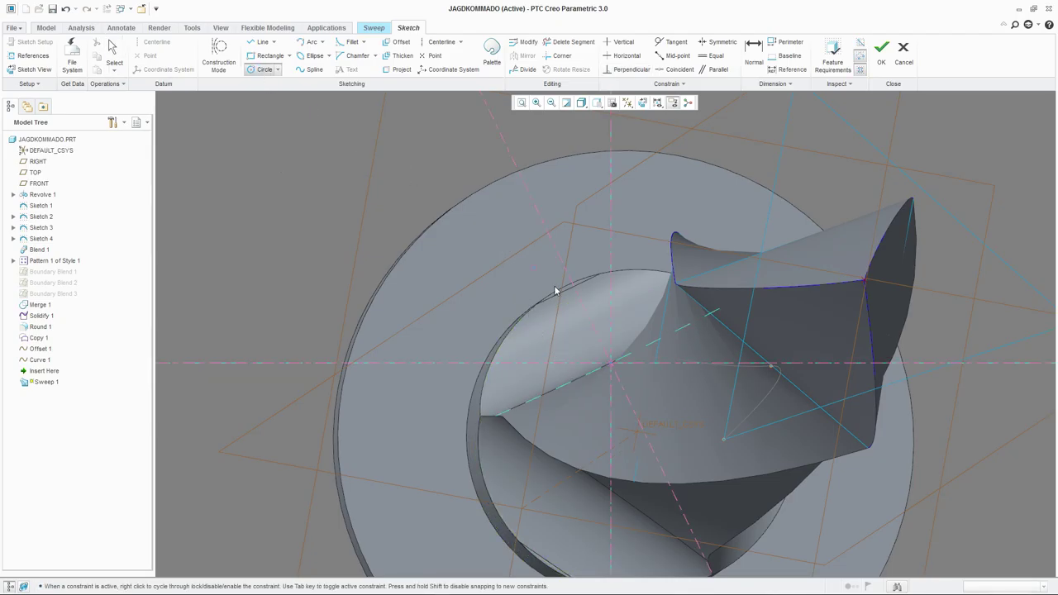
left_click(633, 390)
middle_click(634, 390)
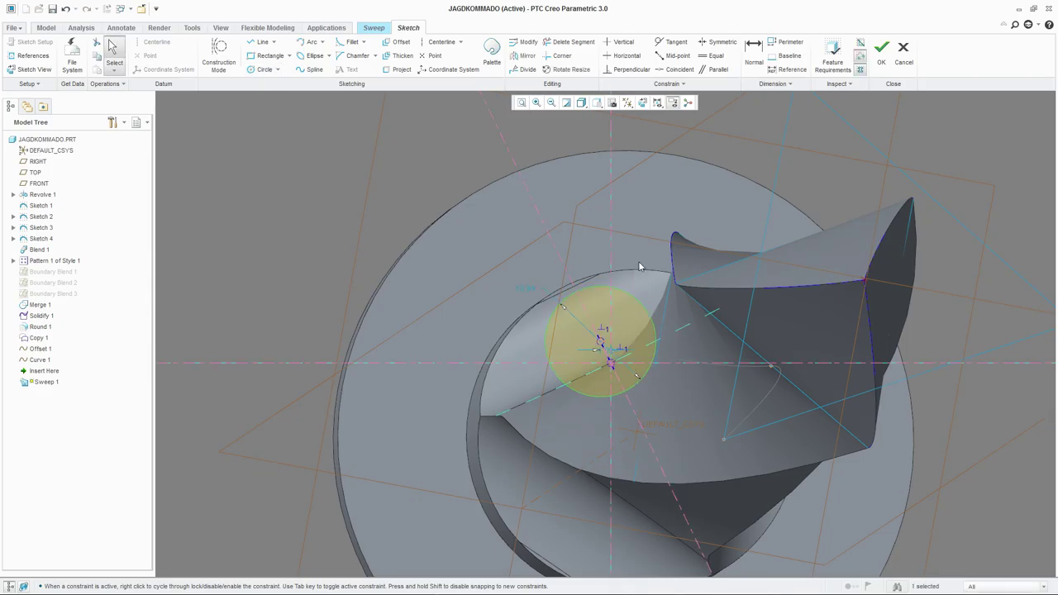
left_click_drag(601, 347, 606, 355)
Try to dimension the position of the circle's centre near the section origin.
left_click(752, 56)
scroll(614, 330, "up", 3)
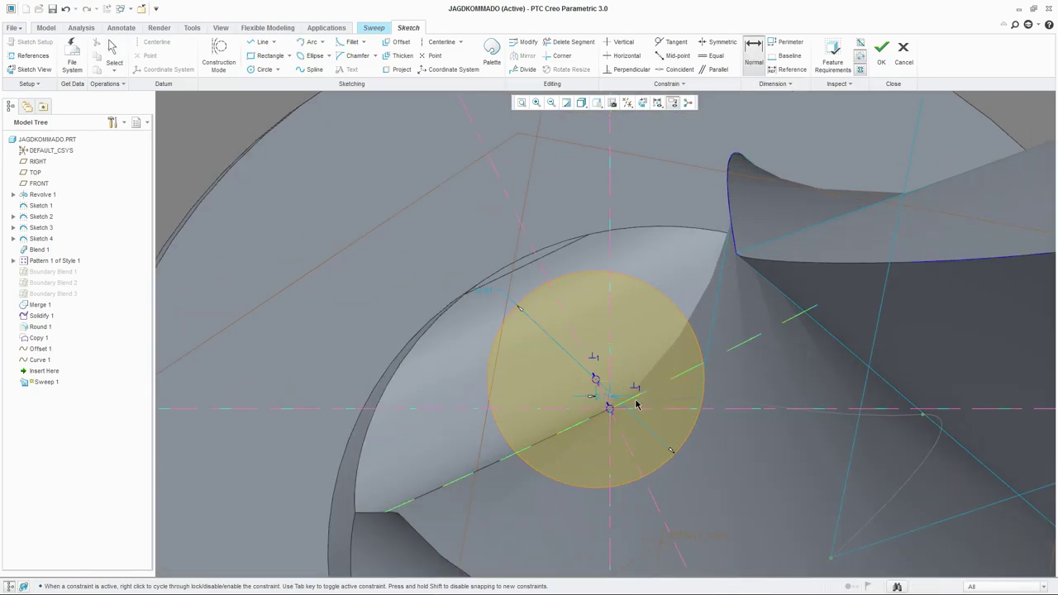
left_click(595, 378)
middle_click(642, 367)
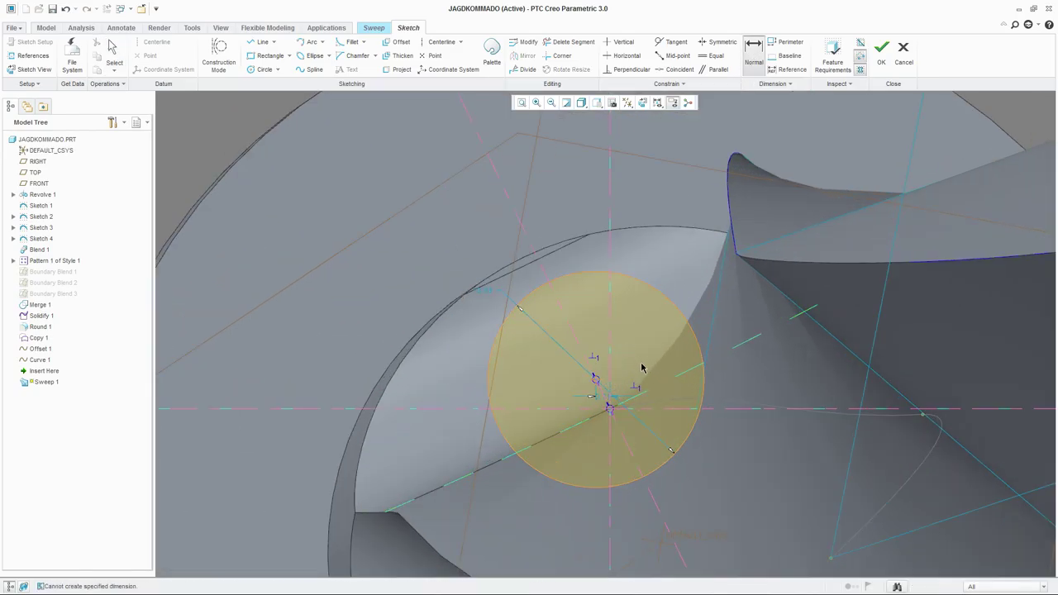
left_click(596, 379)
middle_click(625, 387)
middle_click(529, 307)
left_click(748, 72)
scroll(547, 446, "up", 5)
left_click(668, 285)
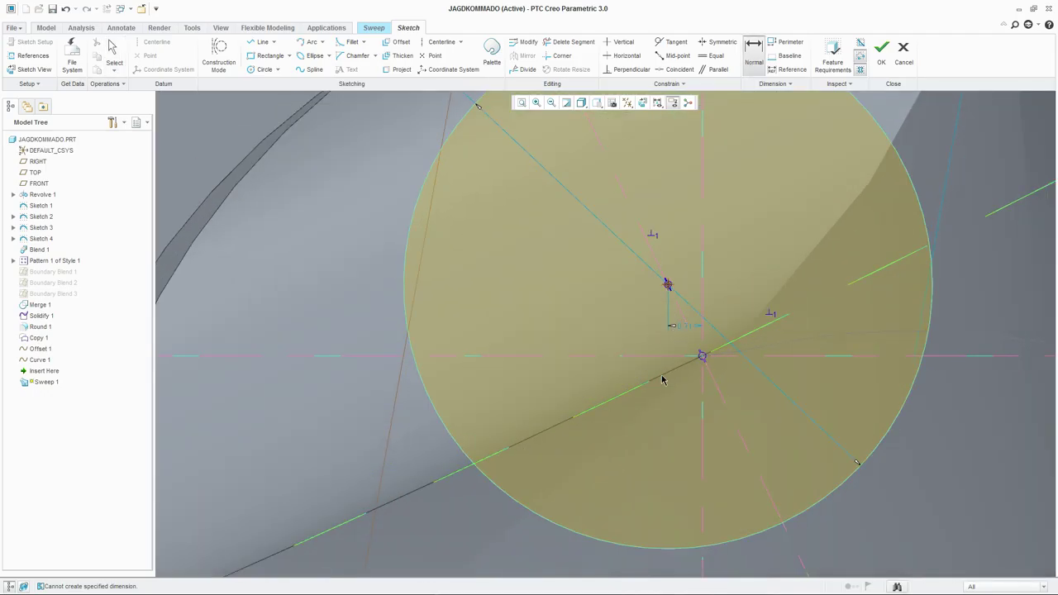
middle_click(646, 330)
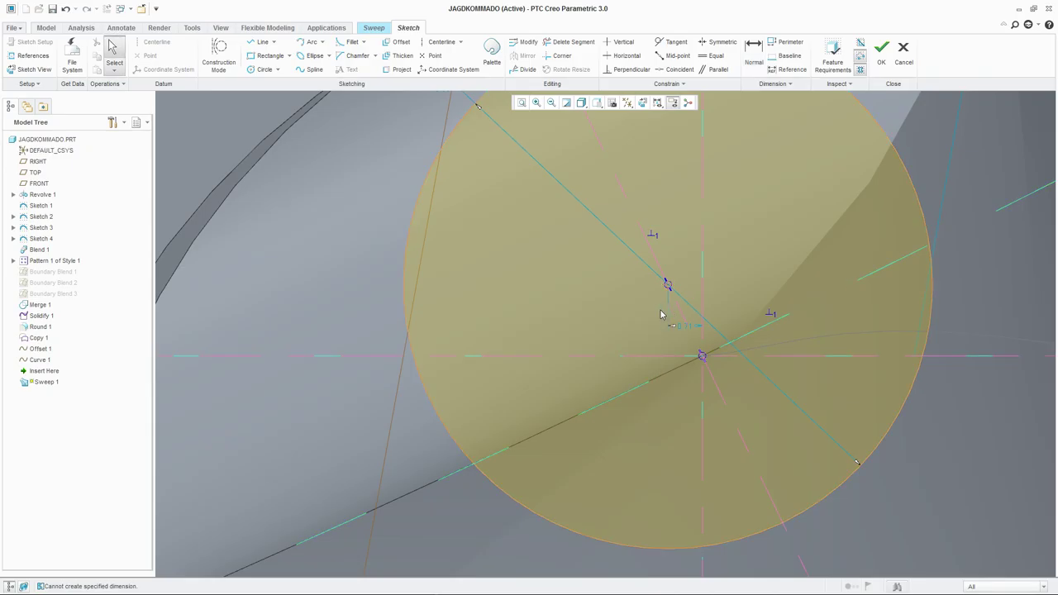
Dimension the horizontal distance between the circle's centre and the section origin, and finish the section sketch.
left_click(743, 71)
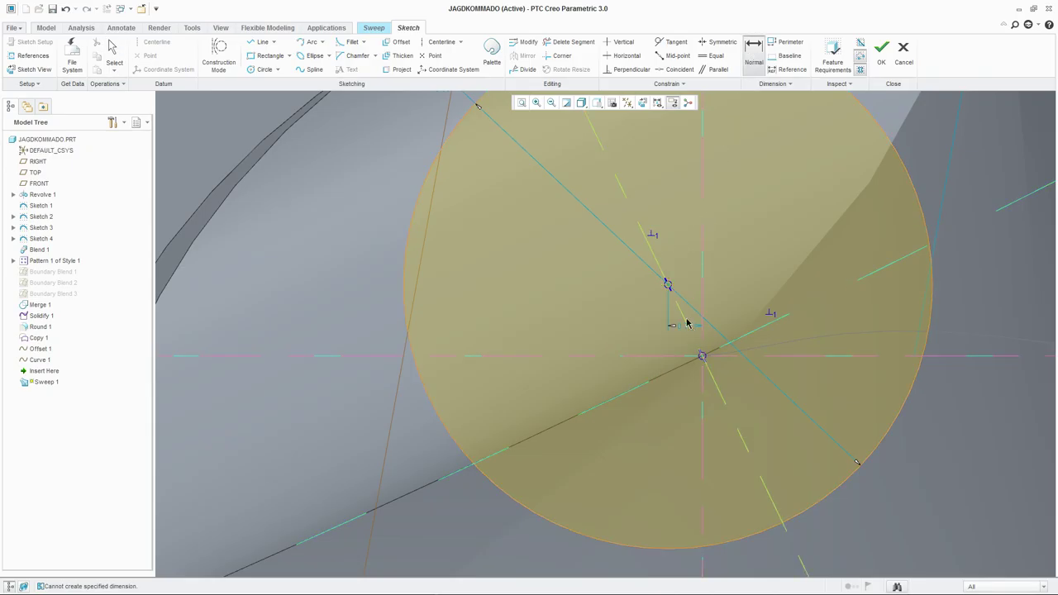
left_click(667, 285)
left_click(702, 356)
middle_click(687, 279)
double_click(672, 266)
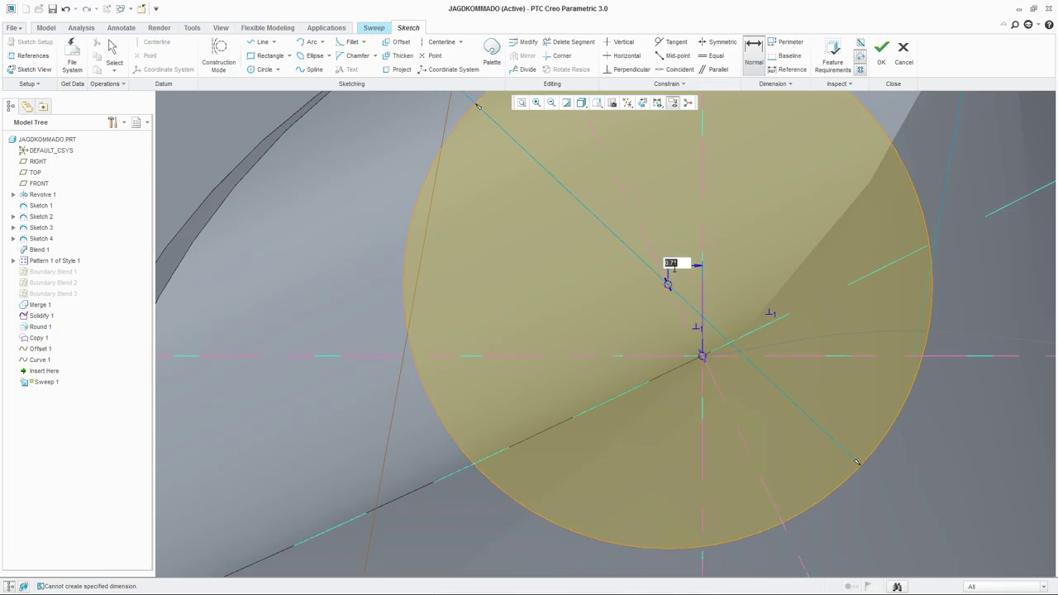
middle_click(673, 267)
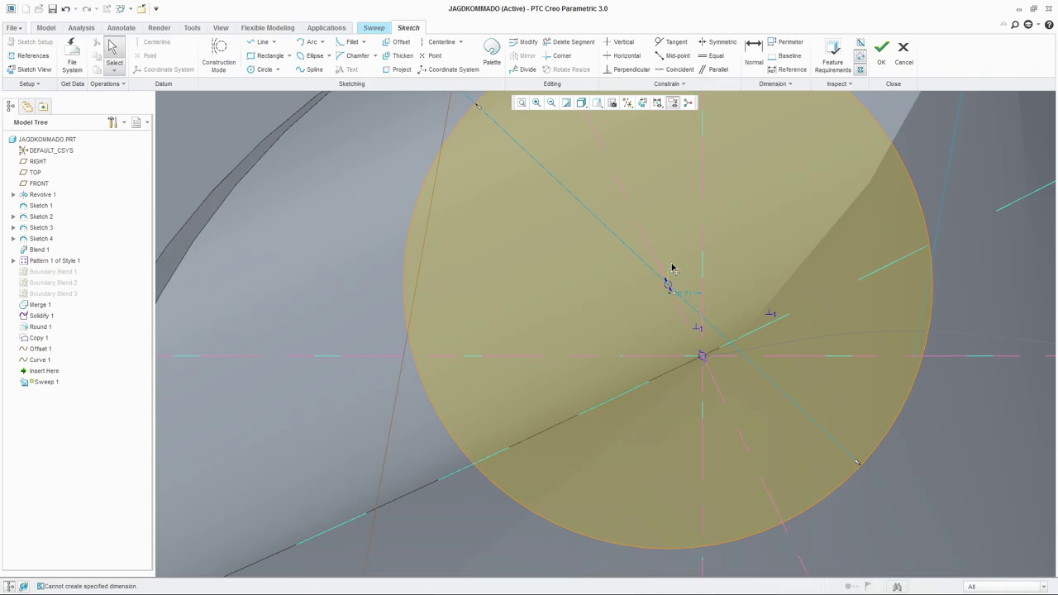
scroll(668, 289, "up", 3)
scroll(663, 305, "up", 3)
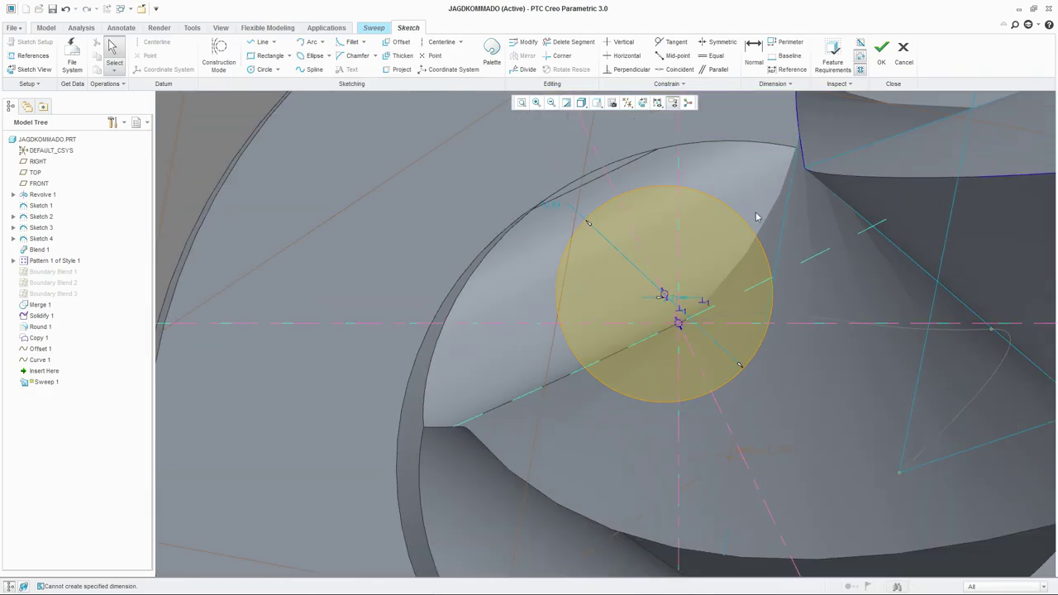
left_click(881, 51)
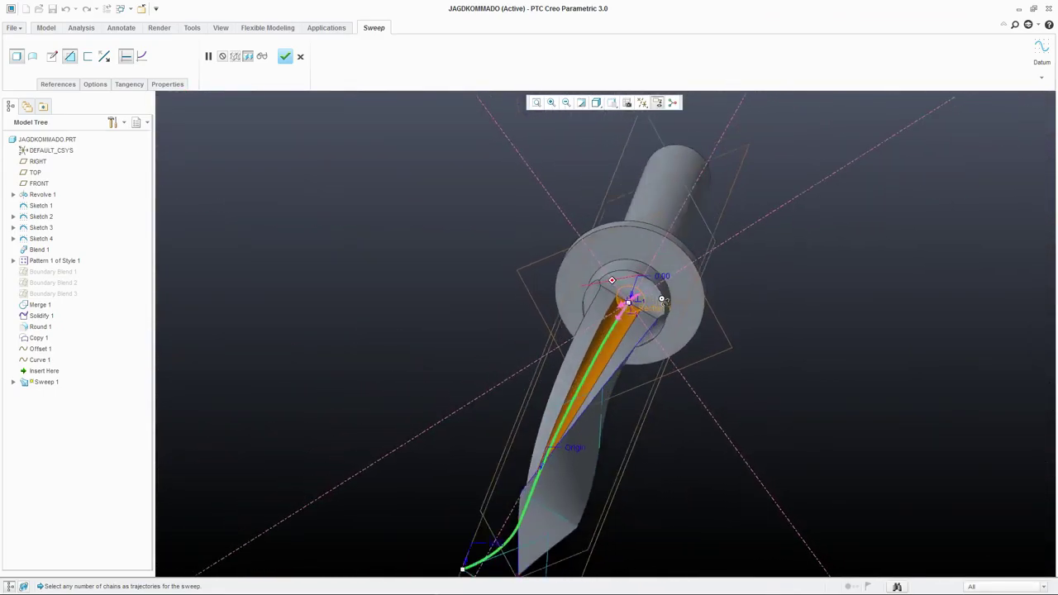
Inspect the previewed circular cut along the blade up to its tip, and open the sweep's trajectory options in the default view.
middle_click_drag(661, 298, 727, 330)
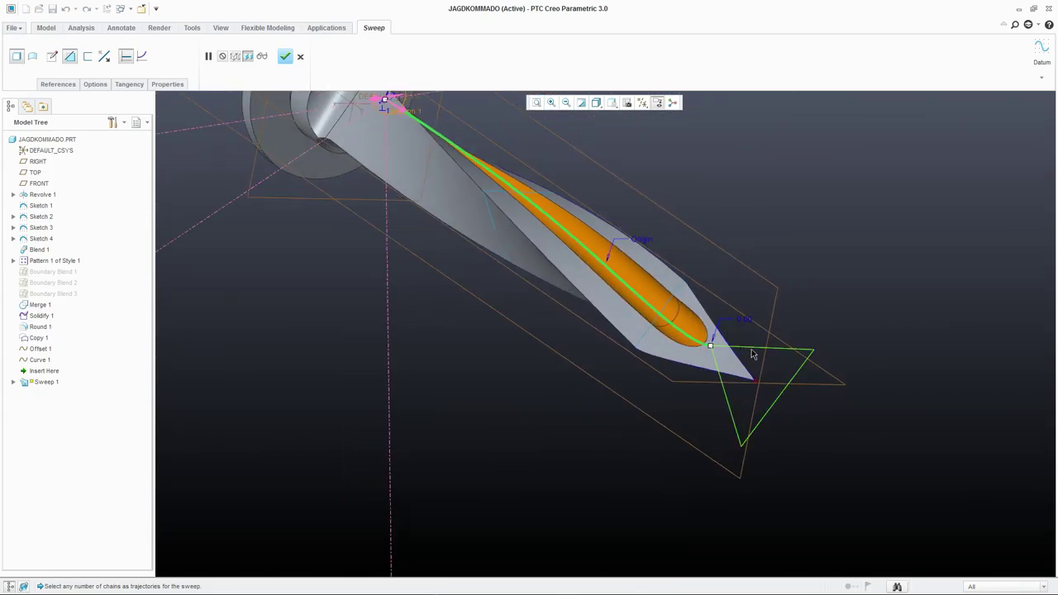
key("ctrl+d")
right_click(752, 349)
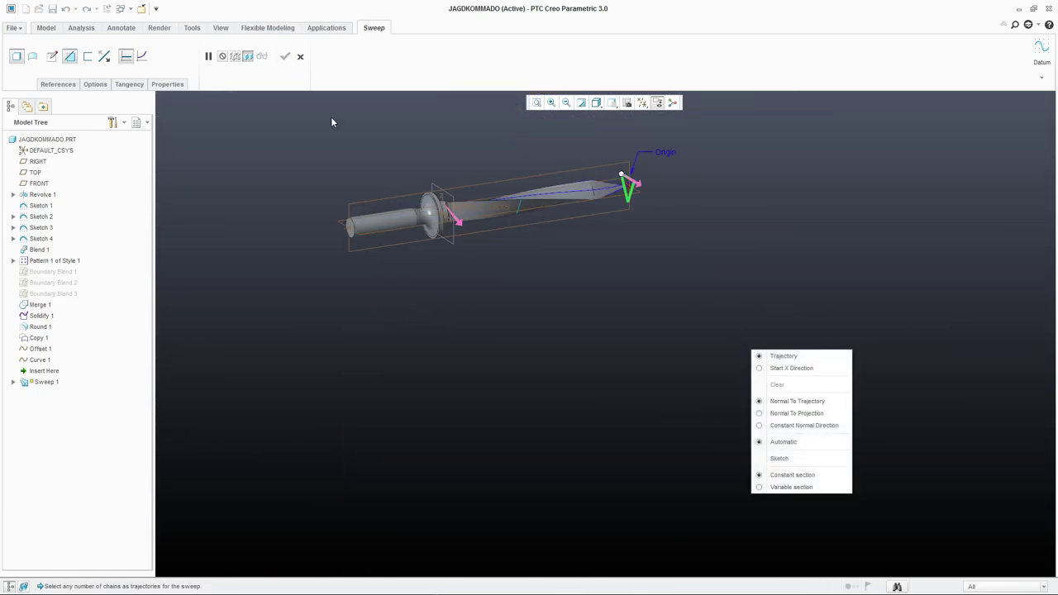
left_click(514, 303)
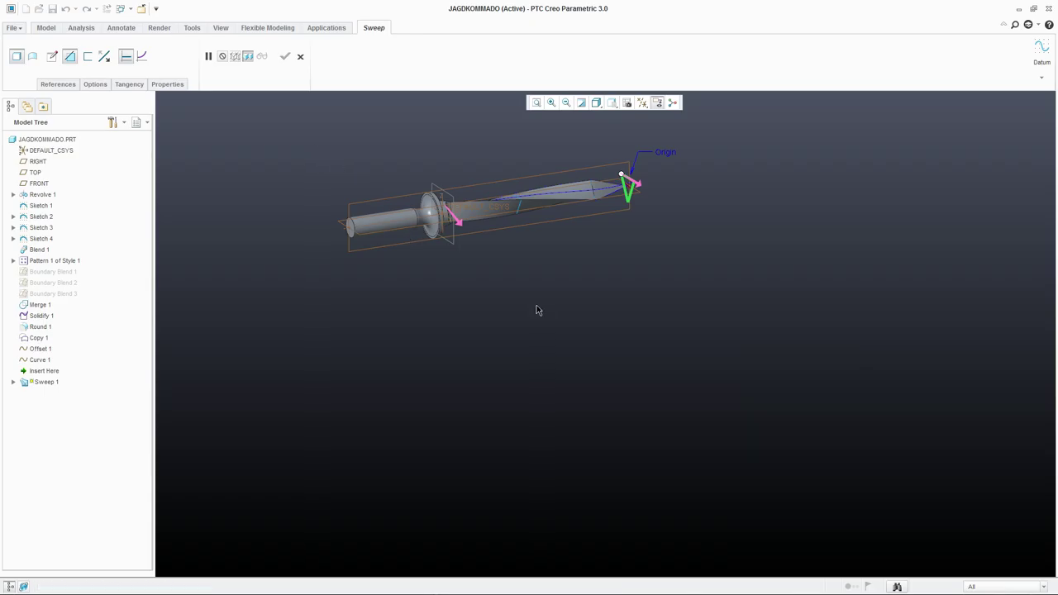
left_click(560, 196)
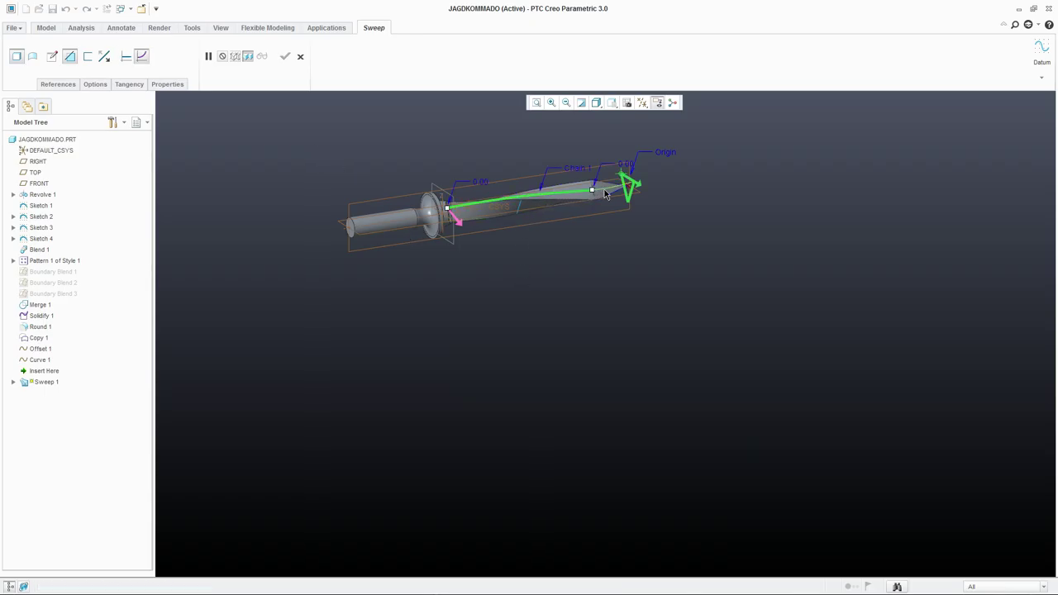
left_click(605, 194, "ctrl")
scroll(611, 189, "down", 4)
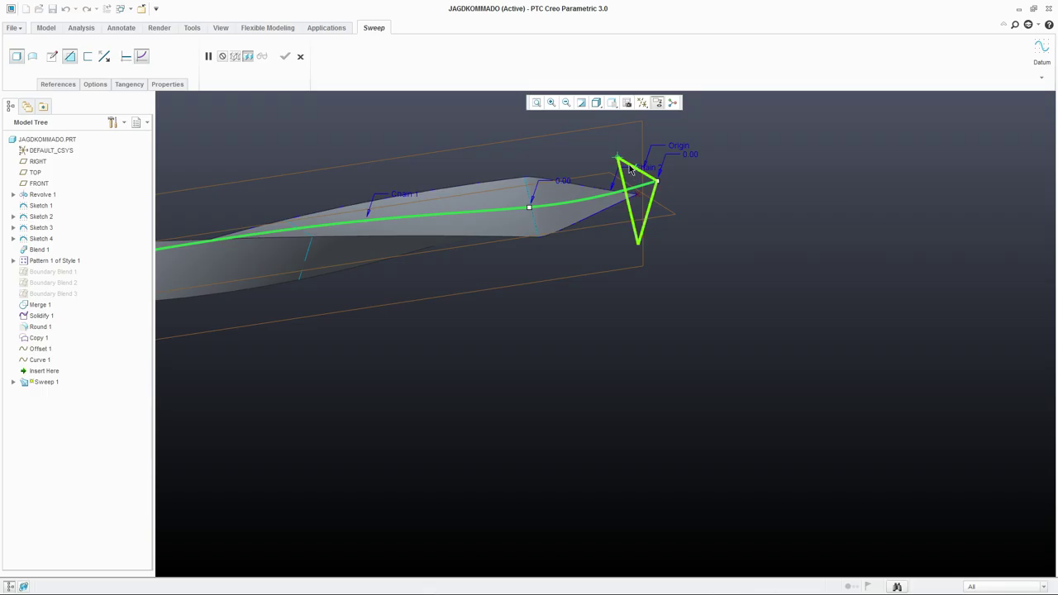
left_click(73, 85)
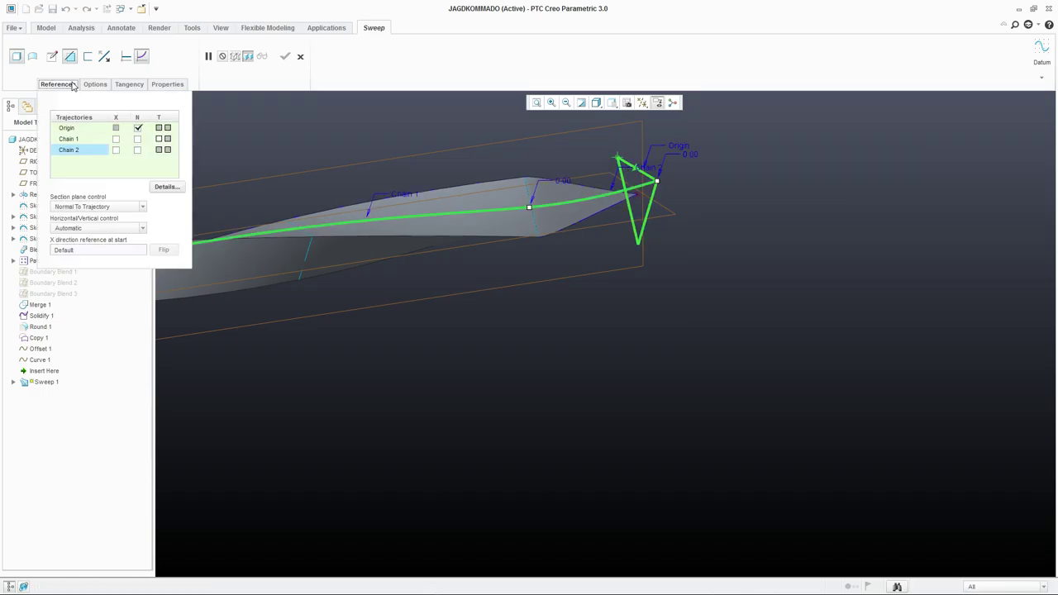
left_click(66, 139)
right_click(66, 145)
left_click(68, 146)
right_click(71, 147)
left_click(93, 148)
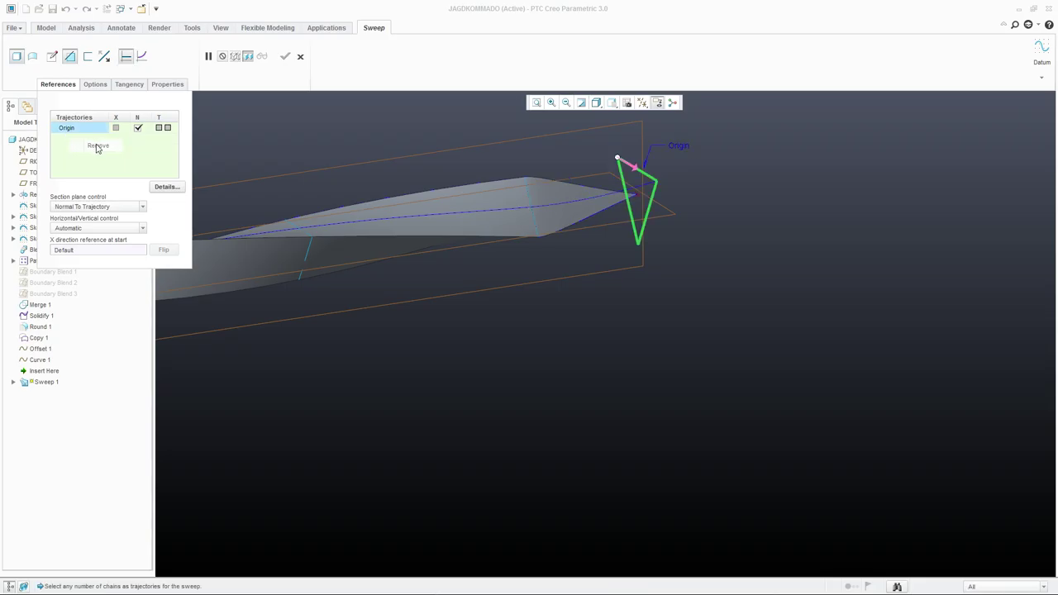
Use the long curve running down the blade face as the sweep's origin trajectory and open its section sketch.
left_click(488, 215)
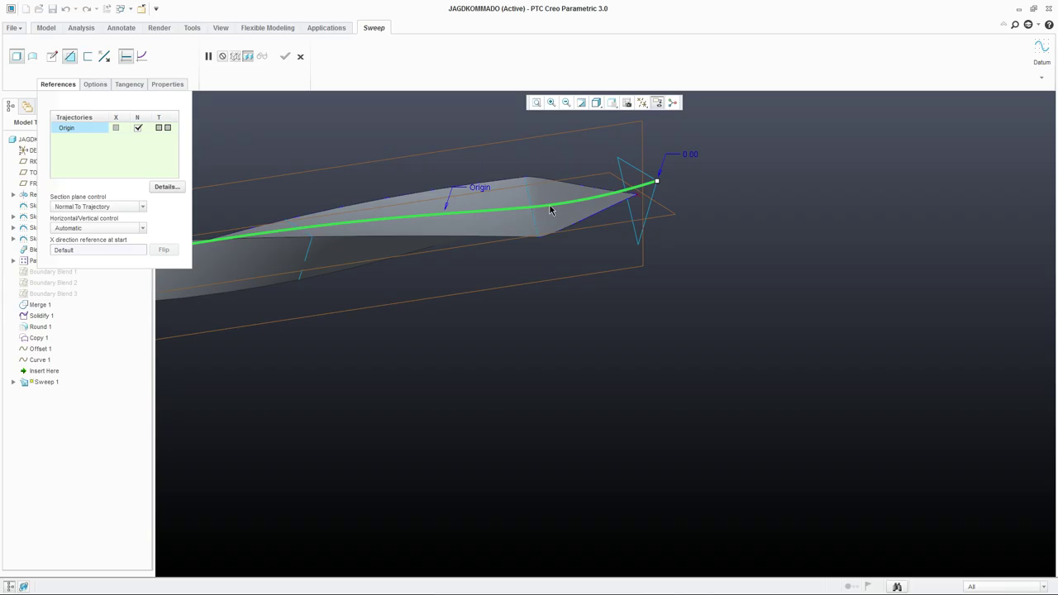
middle_click_drag(601, 217, 464, 190)
left_click(68, 57)
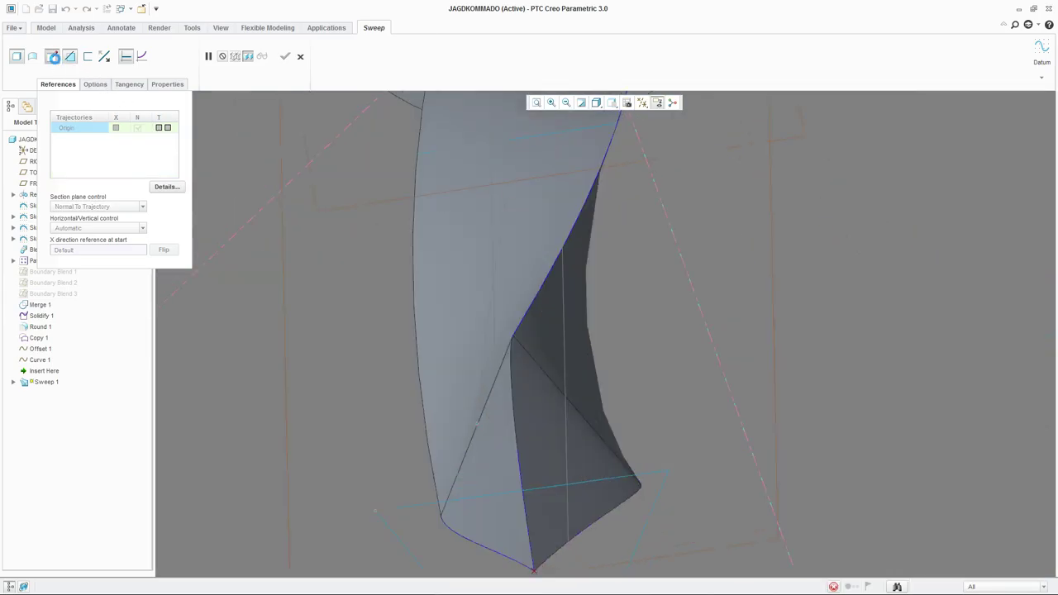
mouse_move(596, 386)
middle_mouse_down()
mouse_move(693, 216)
mouse_move(837, 211)
mouse_move(826, 236)
mouse_move(791, 199)
middle_mouse_up()
scroll(754, 198, "down", 3)
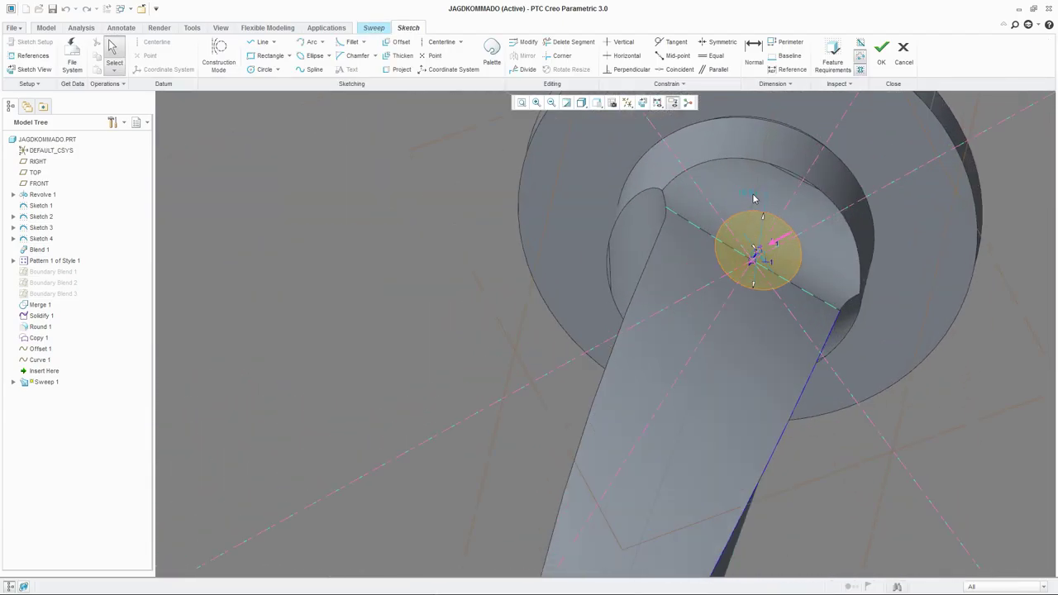
left_click(442, 41)
left_click(691, 224)
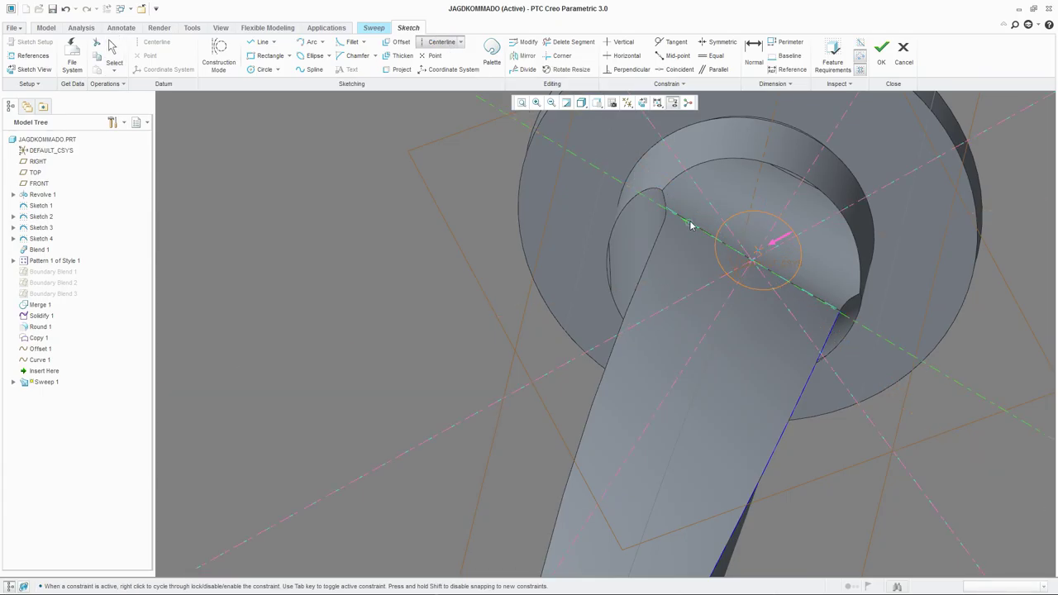
middle_click(685, 210)
scroll(630, 193, "down", 3)
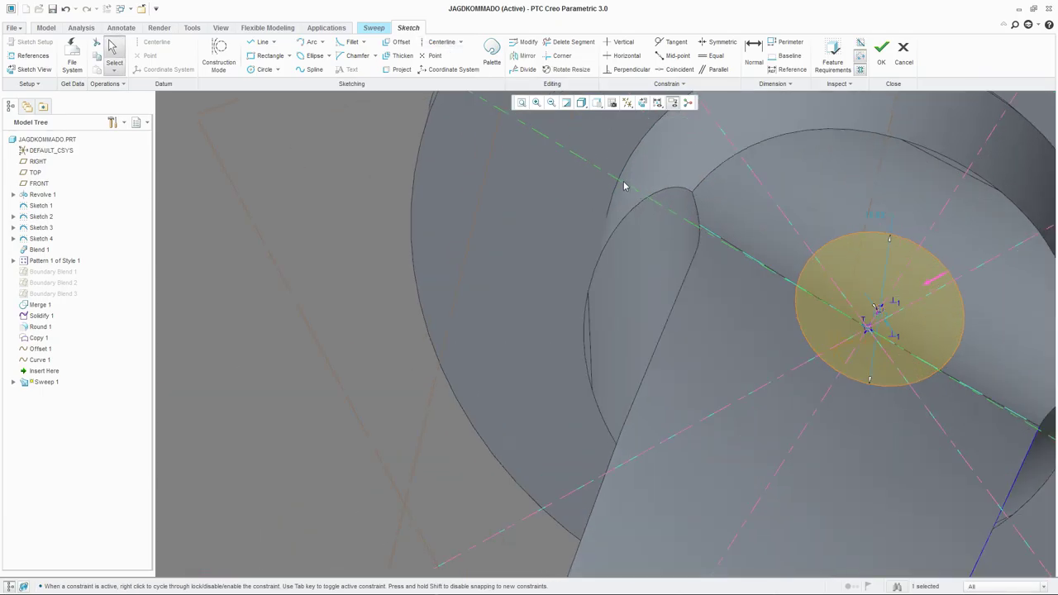
left_click(576, 146)
left_click(438, 42)
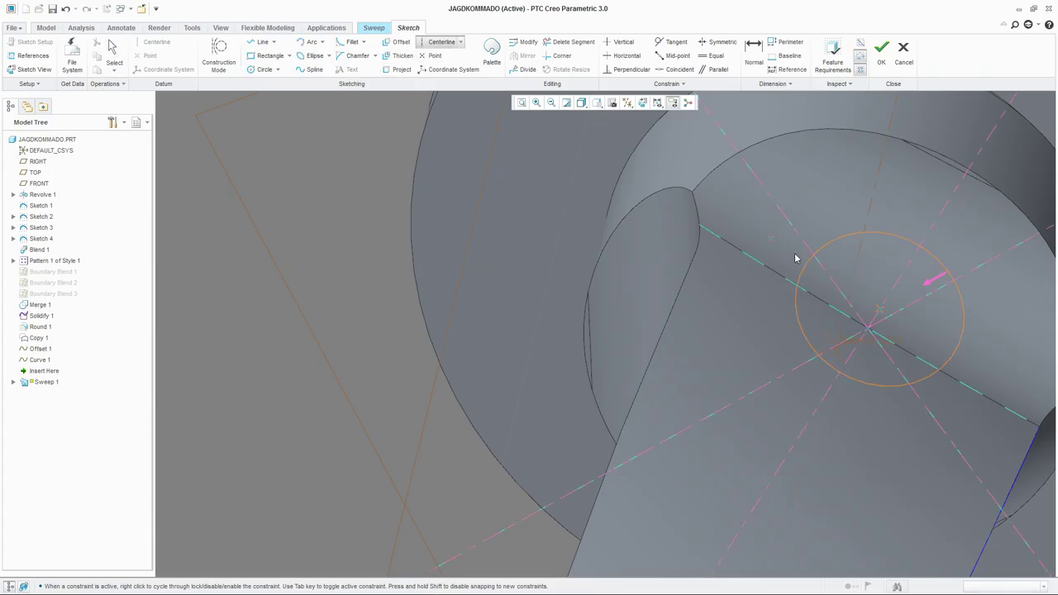
left_click(864, 327)
scroll(754, 267, "down", 1)
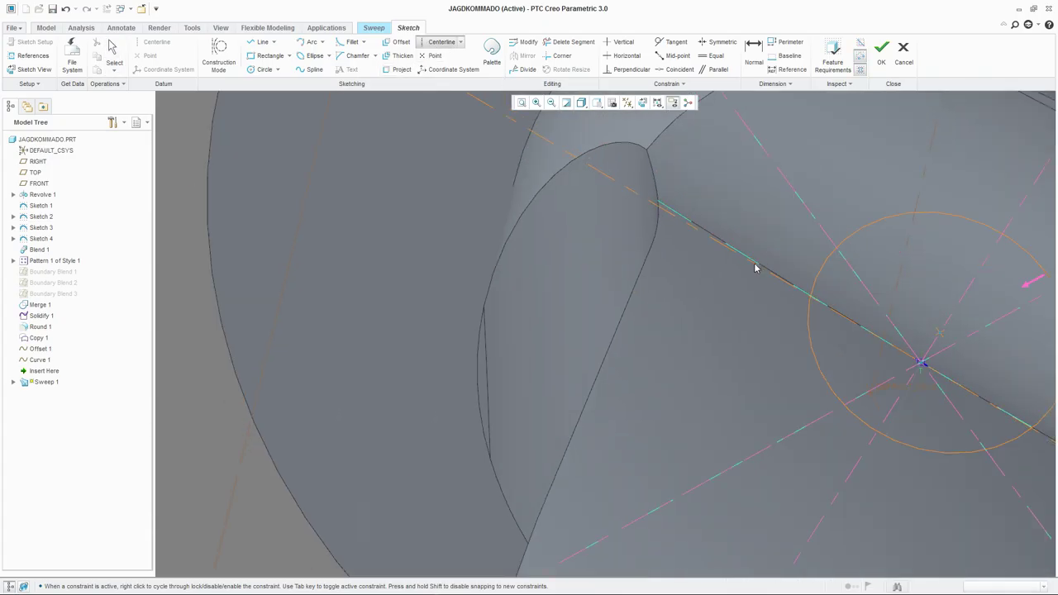
scroll(746, 258, "down", 2)
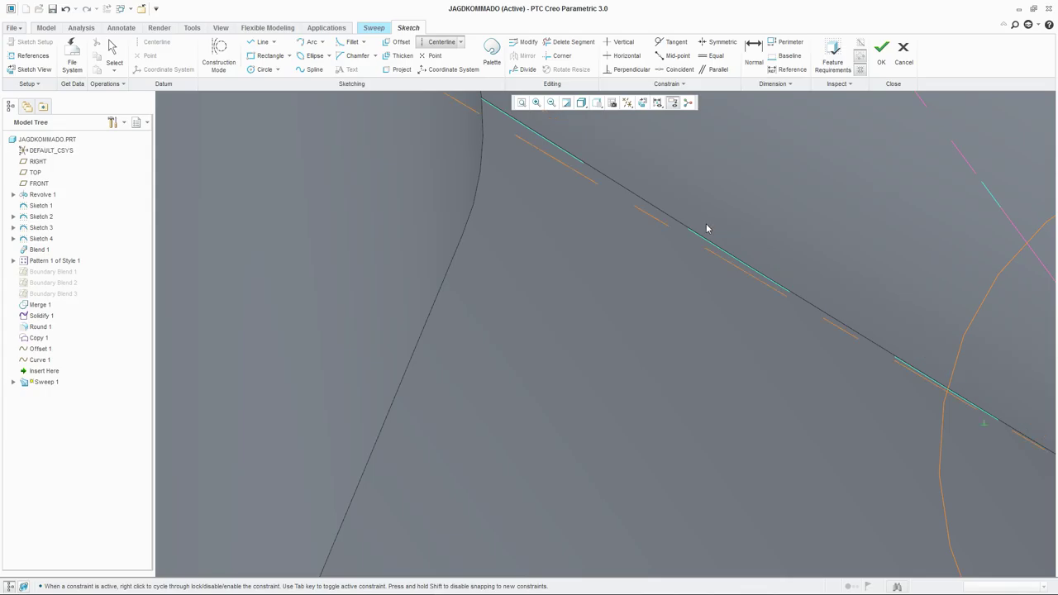
scroll(706, 228, "up", 3)
scroll(708, 228, "up", 3)
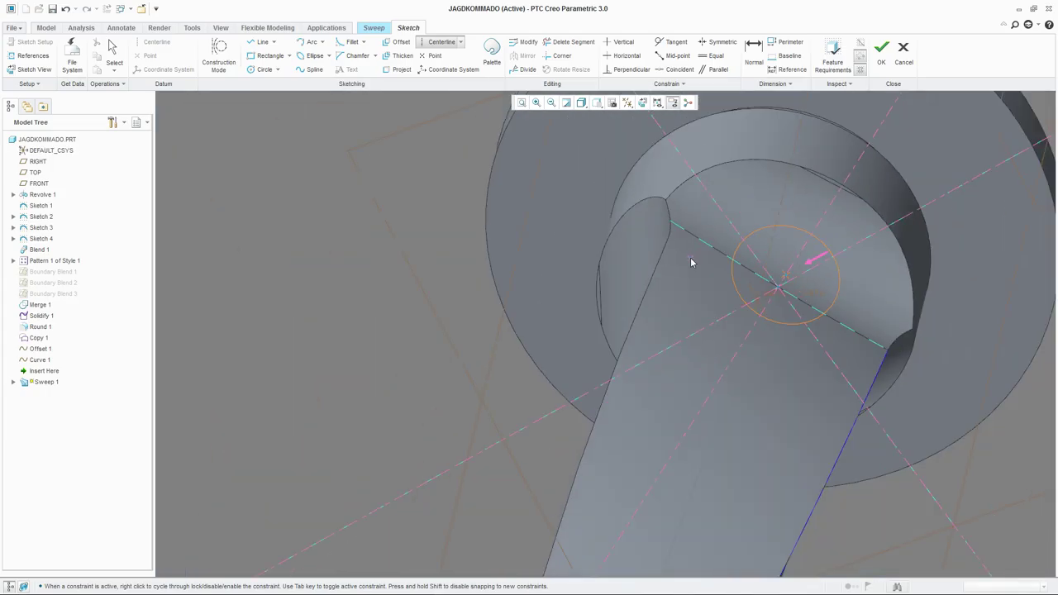
middle_click(713, 238)
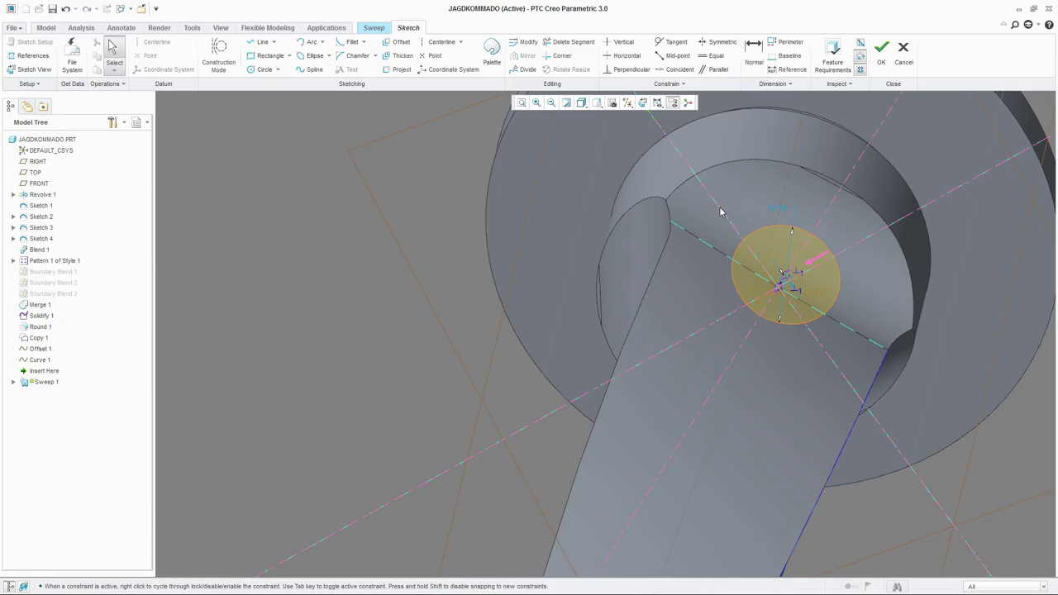
Review the section sketch's references and accept the circle as the sweep section.
left_click(33, 55)
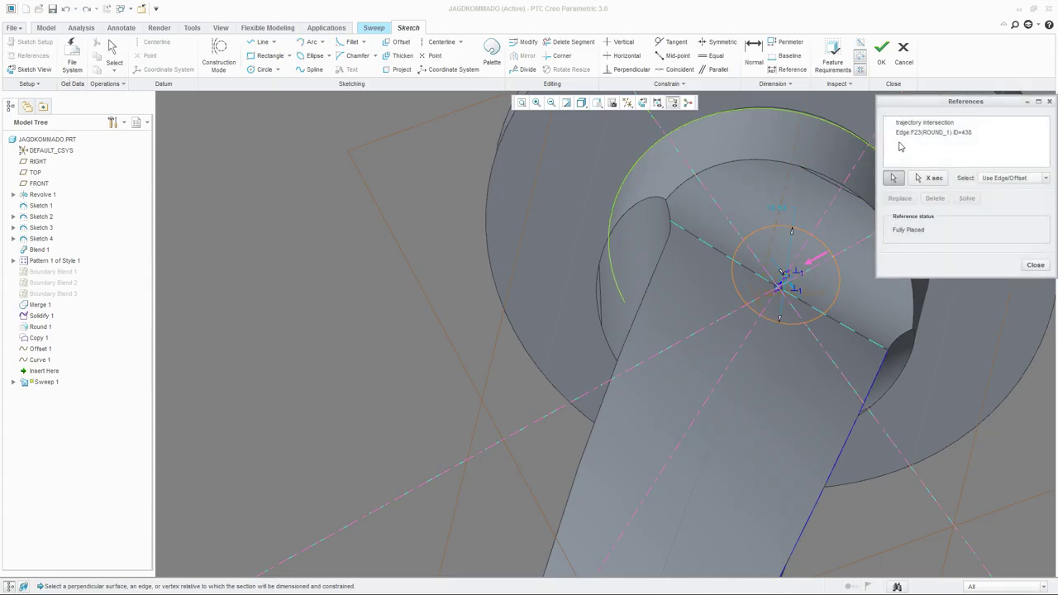
left_click(907, 134)
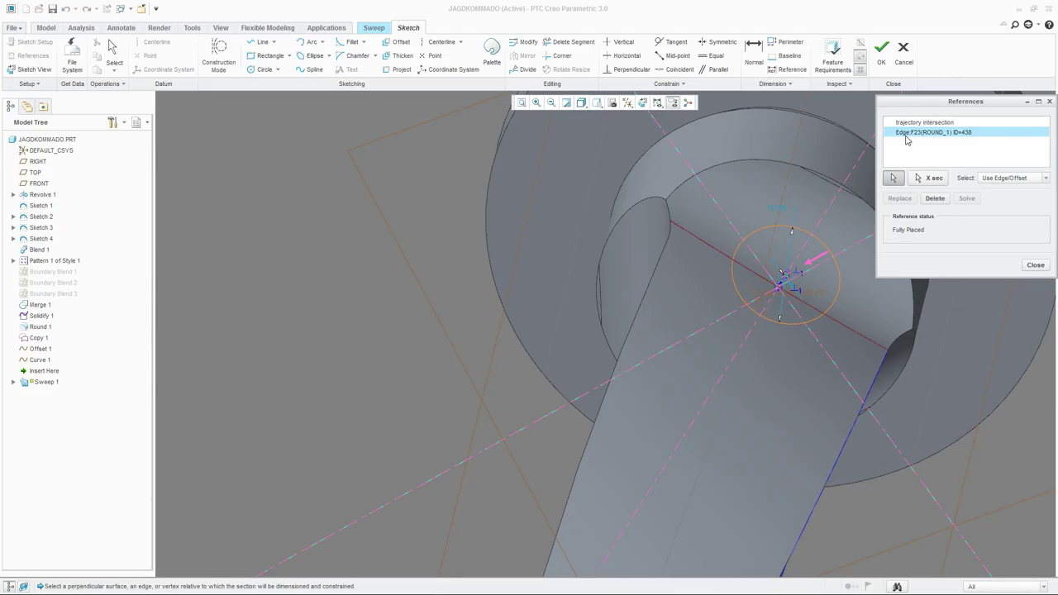
left_click(1035, 265)
mouse_move(751, 298)
middle_mouse_down()
mouse_move(845, 302)
mouse_move(753, 264)
mouse_move(781, 256)
mouse_move(761, 290)
mouse_move(769, 252)
middle_mouse_up()
scroll(852, 298, "down", 3)
left_click(881, 47)
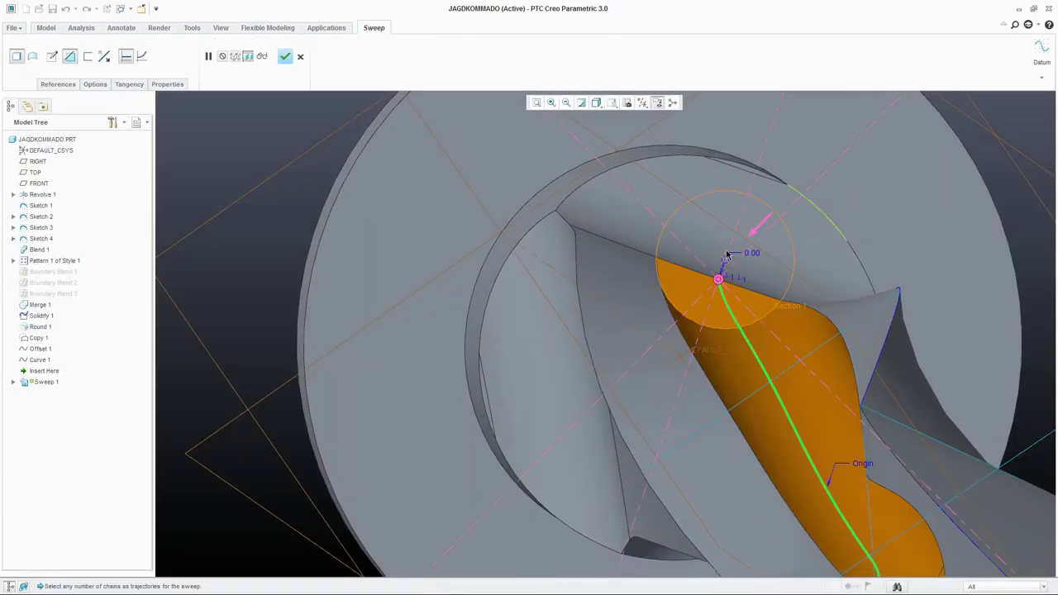
Set the sweep trajectory's extension at the guard end to -5.00 and complete the groove cut along the blade.
scroll(802, 173, "up", 5)
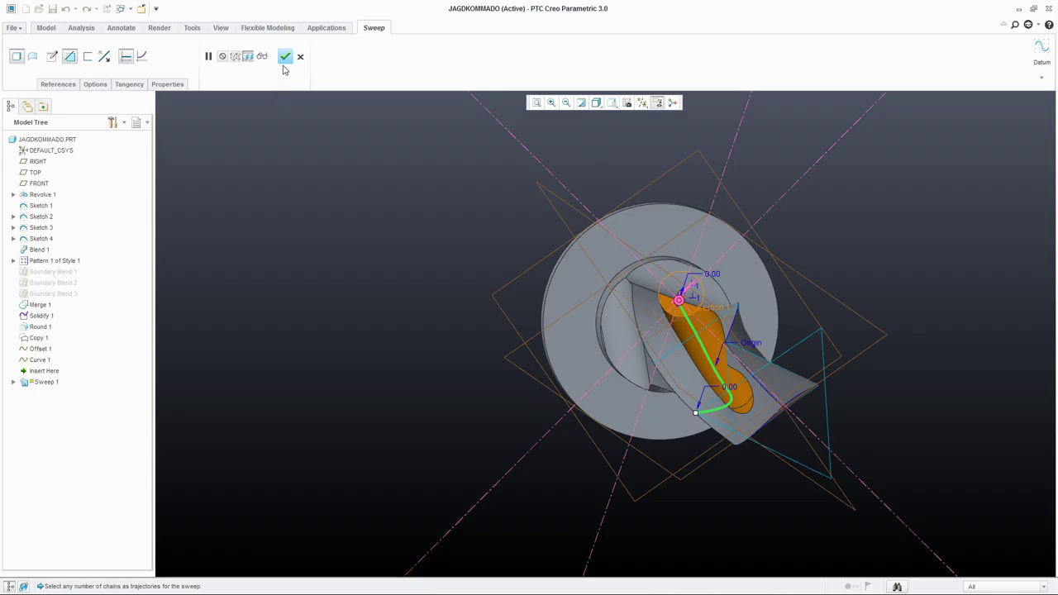
middle_click_drag(400, 234, 660, 312)
scroll(653, 305, "down", 3)
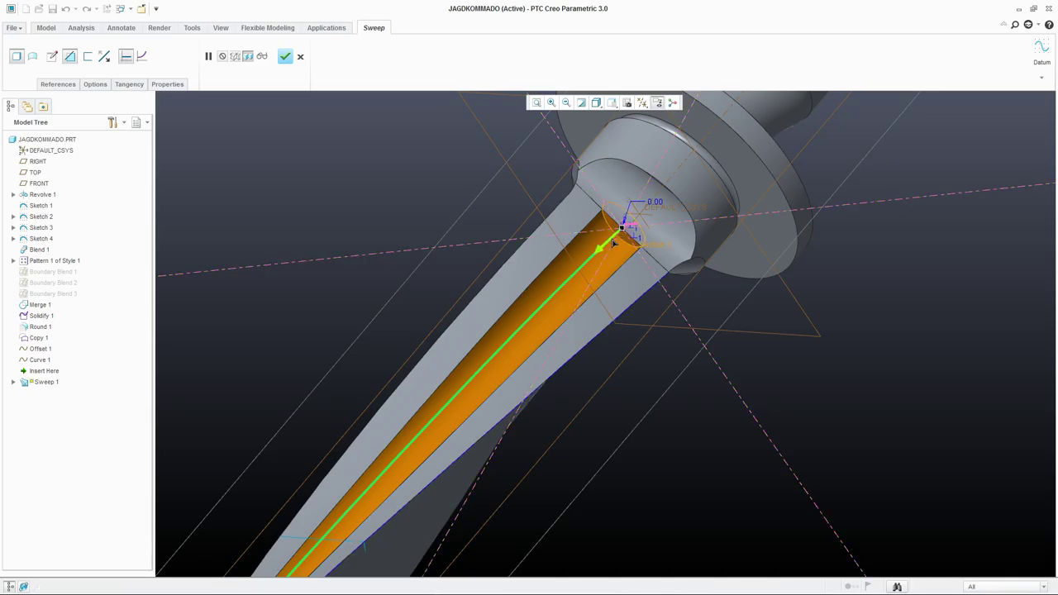
middle_click_drag(614, 242, 605, 249)
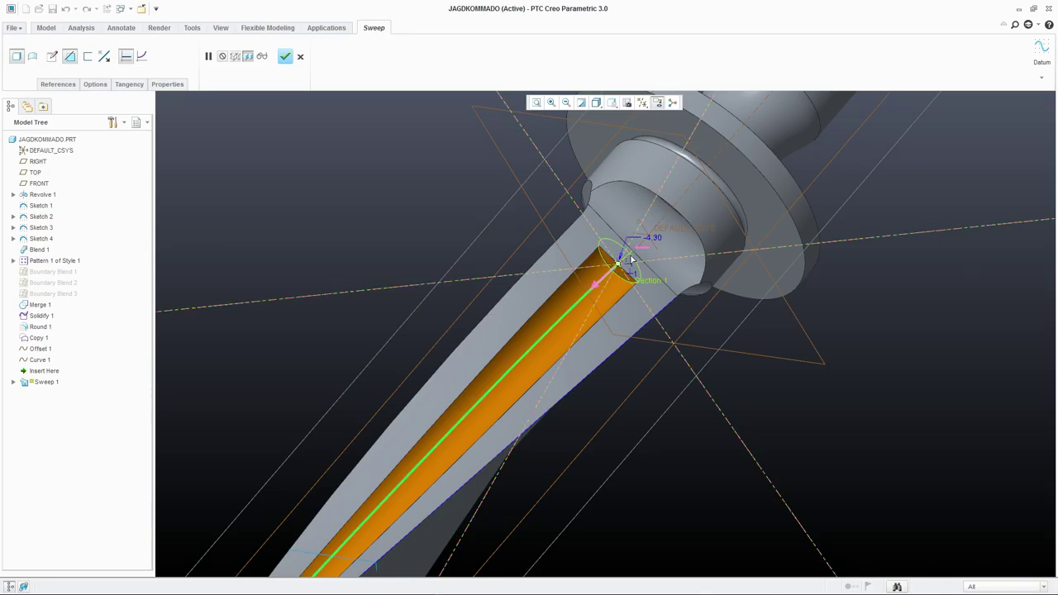
double_click(653, 236)
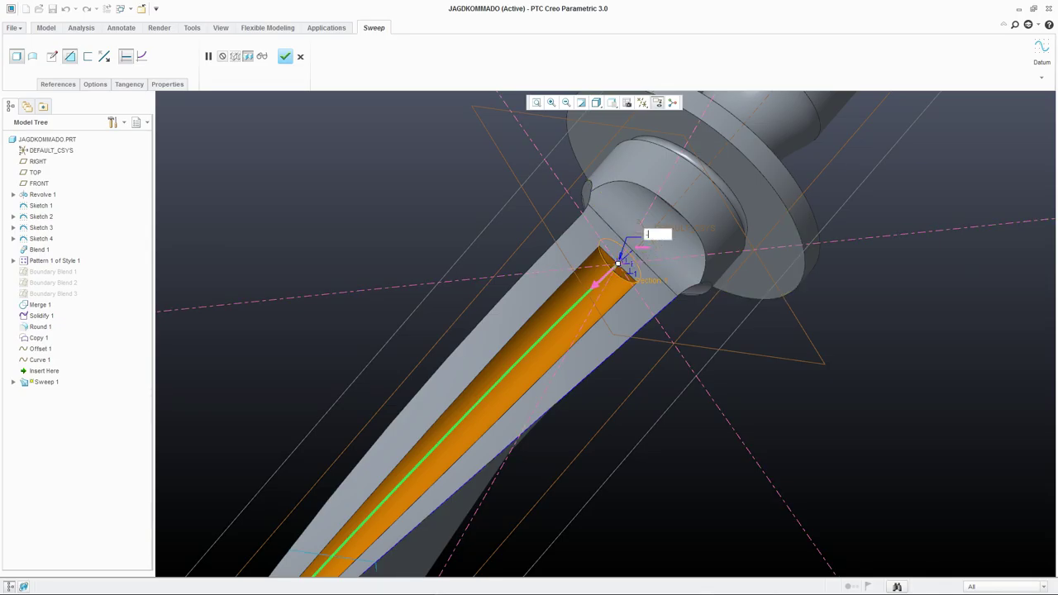
key("Return")
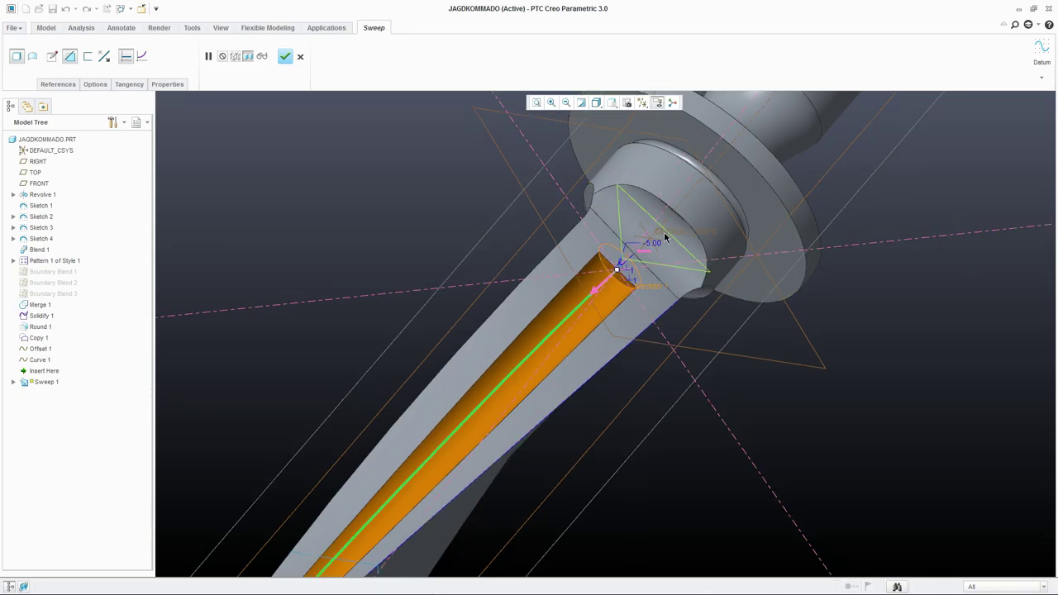
scroll(664, 238, "up", 6)
middle_click_drag(495, 323, 562, 314)
left_click(285, 57)
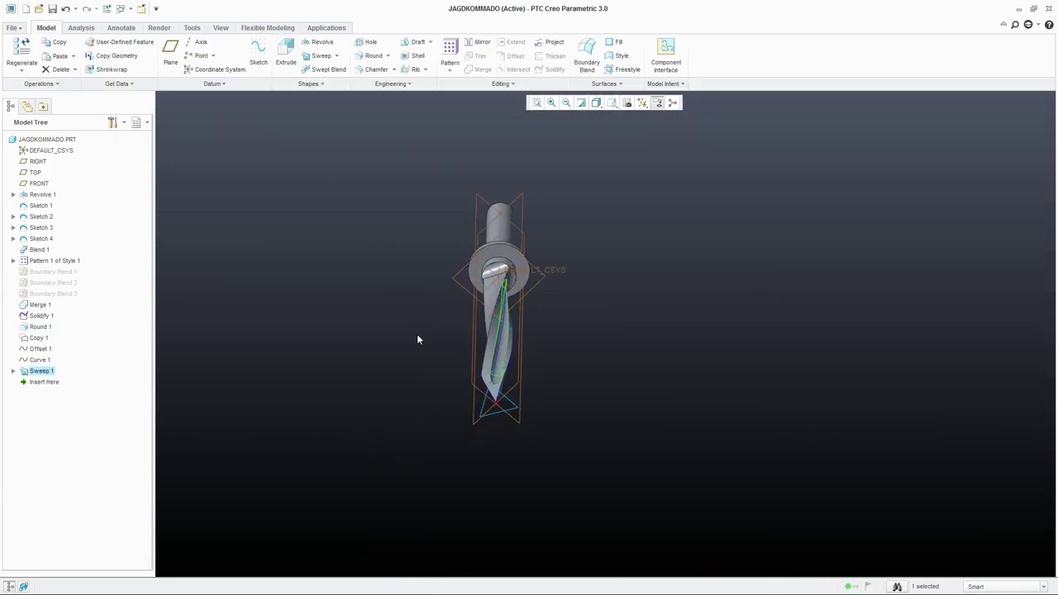
Open the dimensions of Sketch 4 at the blade tip for editing and rotate its triangle by moving a corner.
scroll(494, 416, "down", 4)
scroll(450, 384, "down", 2)
left_click(453, 389)
right_click(452, 389)
left_click(479, 148)
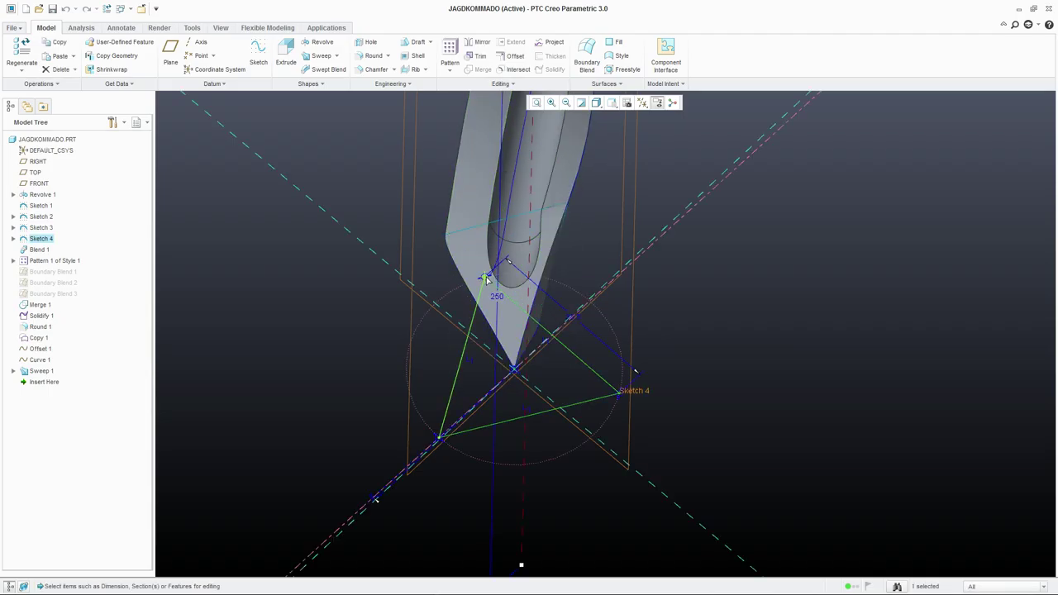
mouse_move(486, 280)
left_mouse_down()
mouse_move(395, 308)
mouse_move(431, 314)
mouse_move(436, 294)
left_mouse_up()
Examine how the swept groove runs along the twisted blade from the guard to the tip.
mouse_move(445, 278)
middle_mouse_down()
mouse_move(501, 449)
mouse_move(477, 377)
mouse_move(538, 430)
mouse_move(488, 431)
mouse_move(540, 273)
mouse_move(534, 335)
mouse_move(559, 295)
mouse_move(463, 281)
mouse_move(385, 316)
mouse_move(347, 298)
mouse_move(260, 208)
mouse_move(250, 272)
mouse_move(255, 280)
mouse_move(524, 240)
mouse_move(487, 185)
mouse_move(369, 306)
mouse_move(325, 303)
mouse_move(389, 354)
mouse_move(324, 295)
middle_mouse_up()
scroll(600, 220, "up", 5)
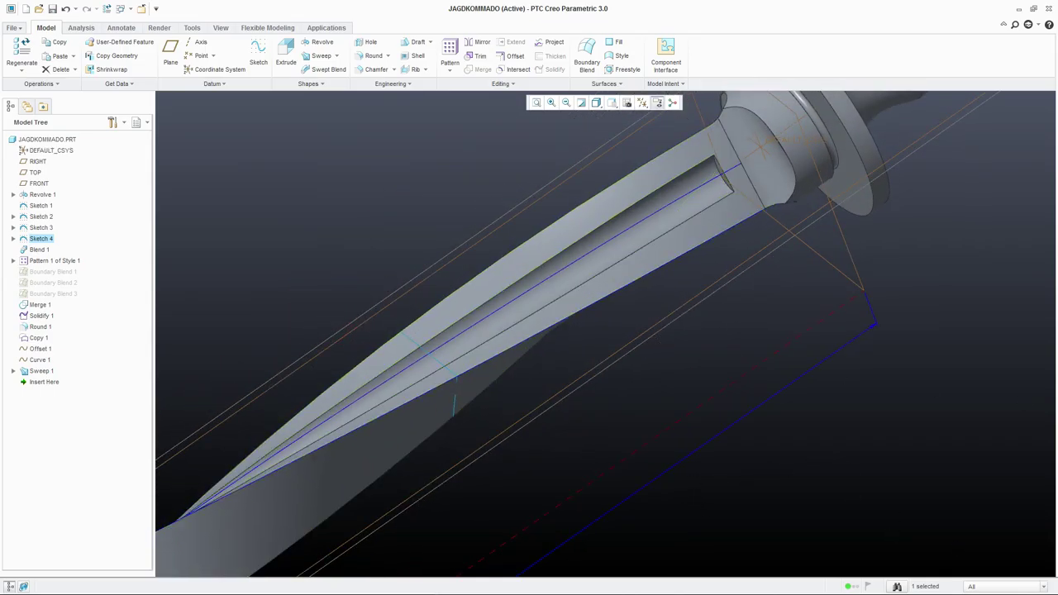
scroll(727, 409, "down", 3)
scroll(708, 233, "up", 5)
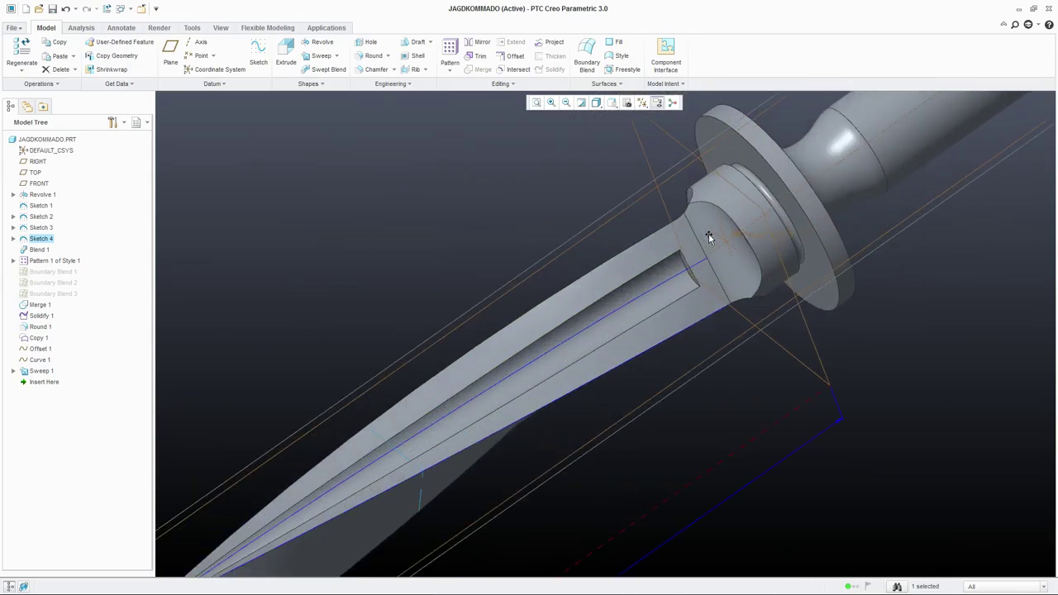
middle_click_drag(668, 286, 601, 361)
scroll(615, 281, "up", 5)
middle_click_drag(628, 210, 531, 257)
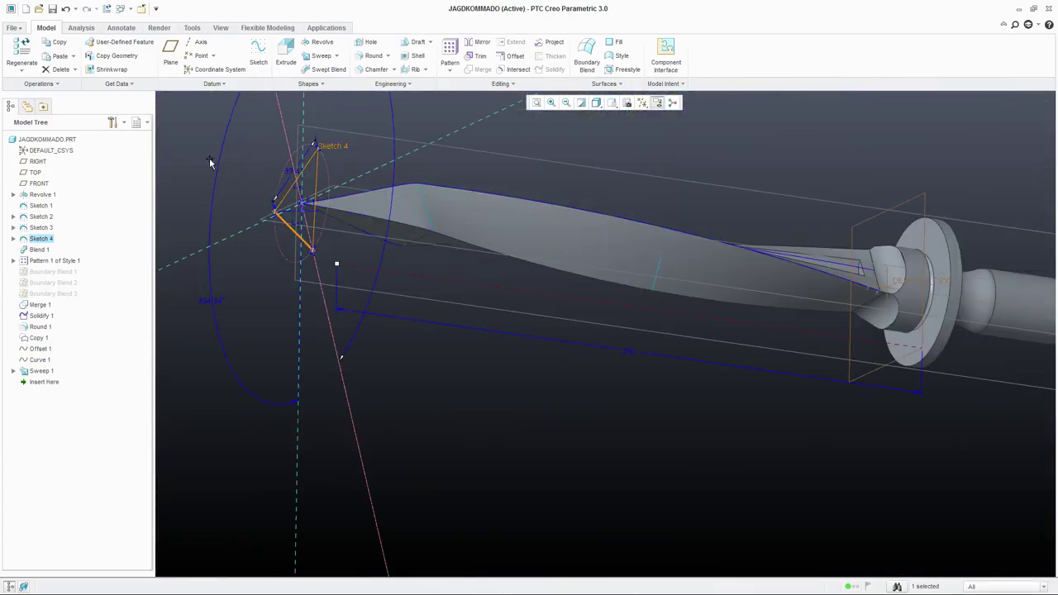
middle_click_drag(231, 171, 583, 354)
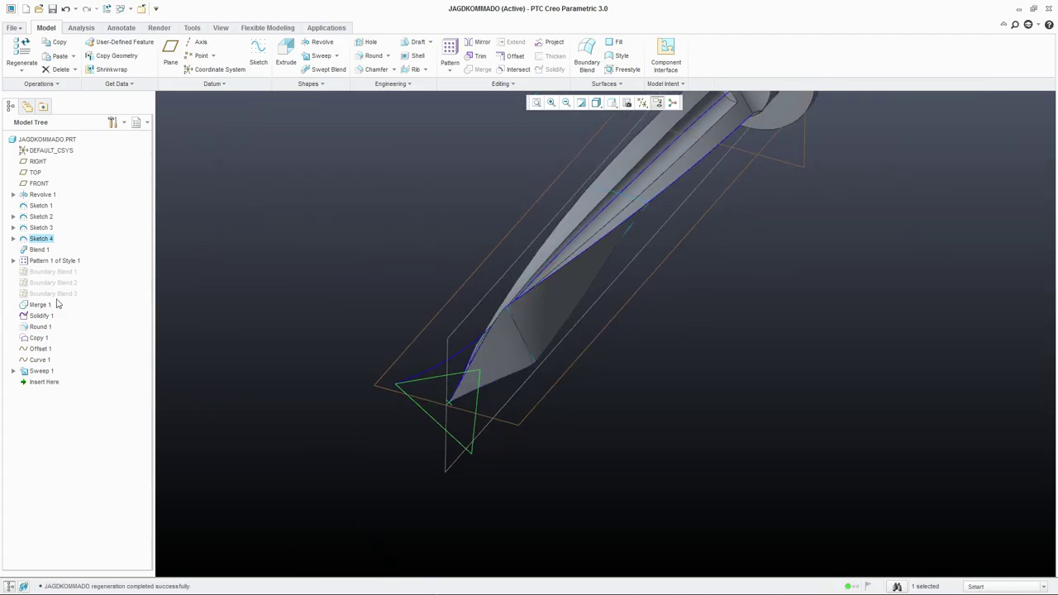
Edit the groove sweep's section sketch and make the circle's centre coincident with the reference intersection, deleting the conflicting Point On Entity constraint.
right_click(36, 372)
left_click(75, 394)
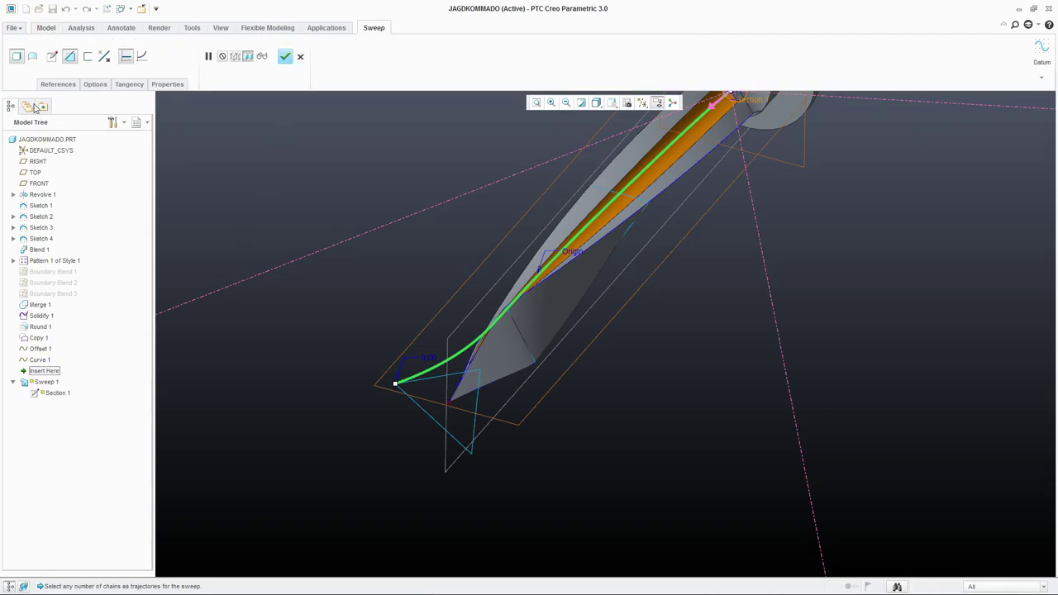
left_click(57, 84)
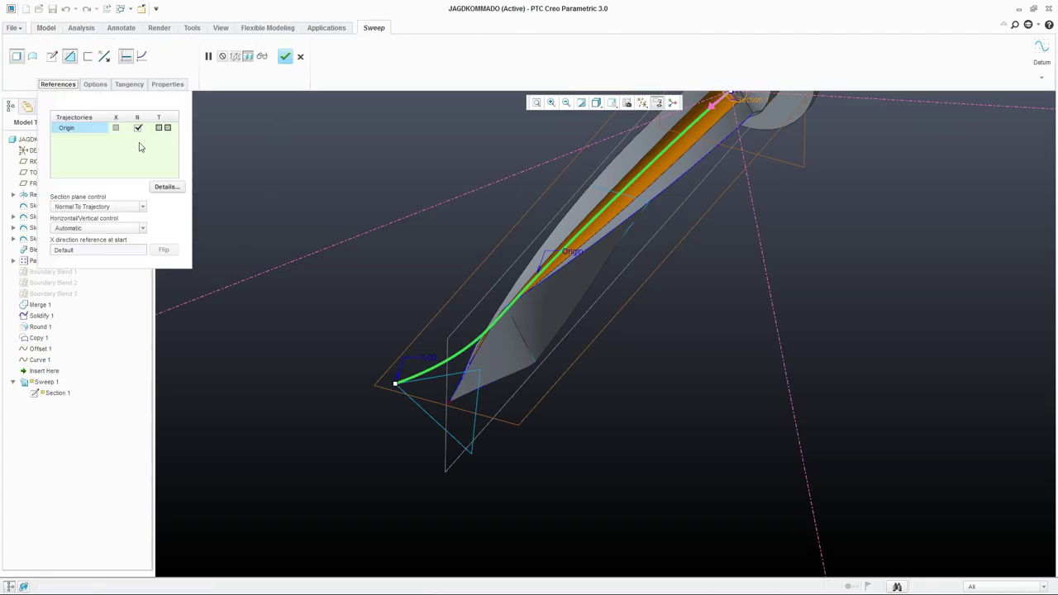
left_click(50, 57)
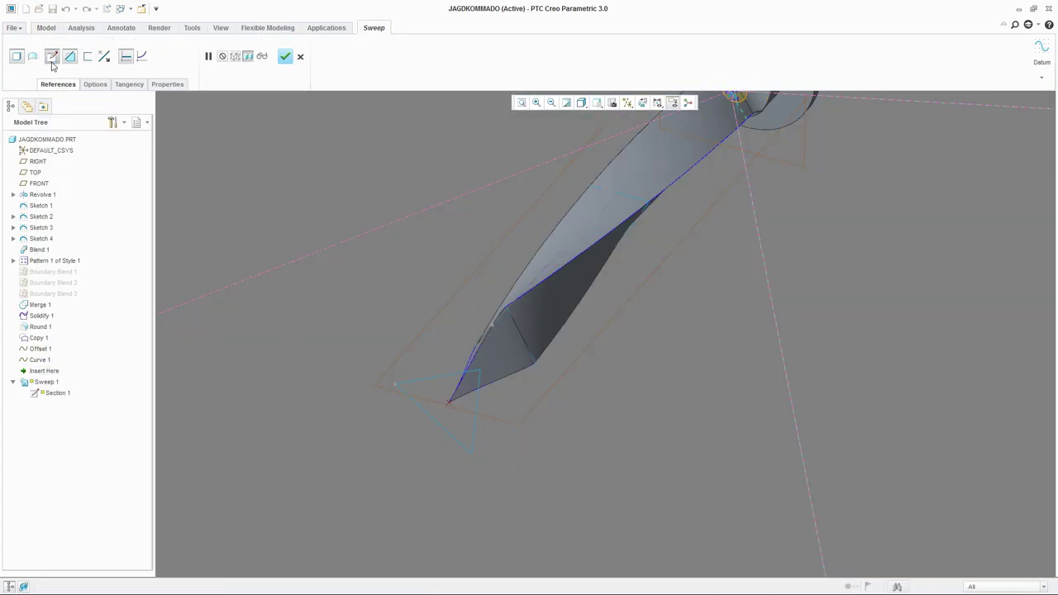
left_click(643, 103)
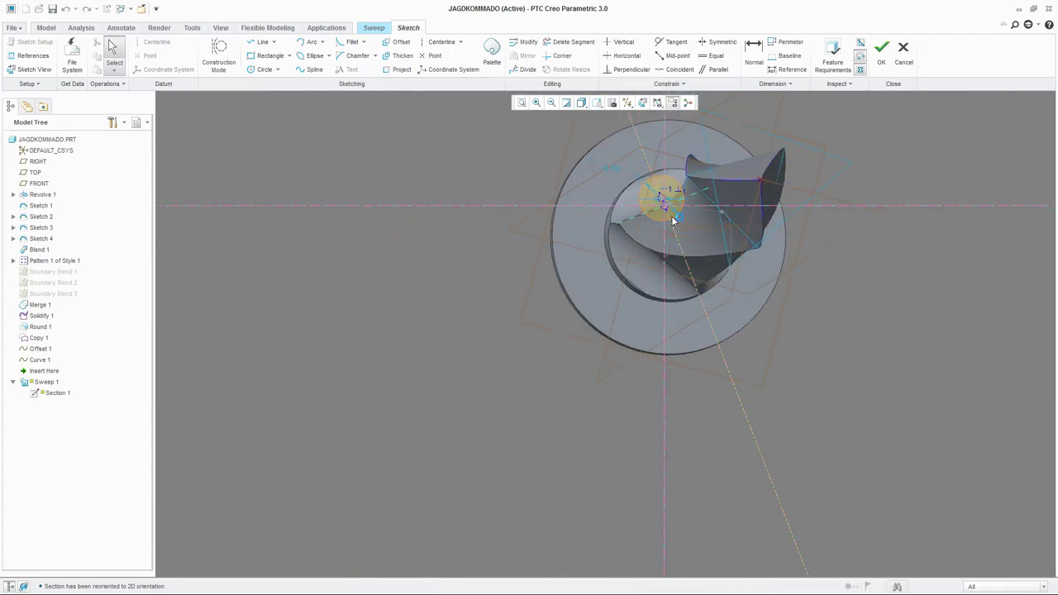
scroll(672, 229, "up", 5)
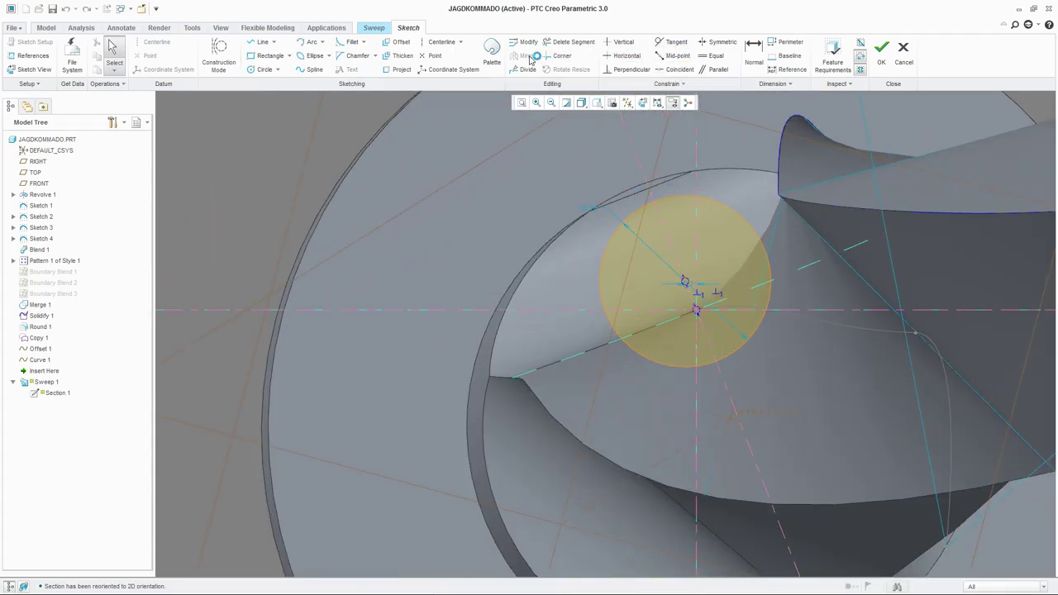
left_click(673, 69)
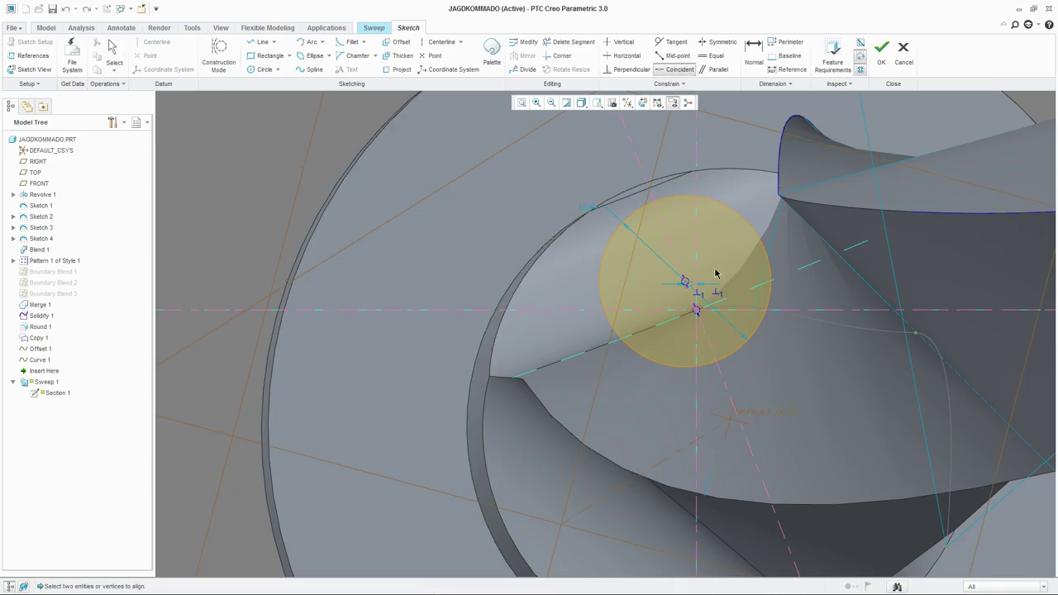
left_click(697, 310)
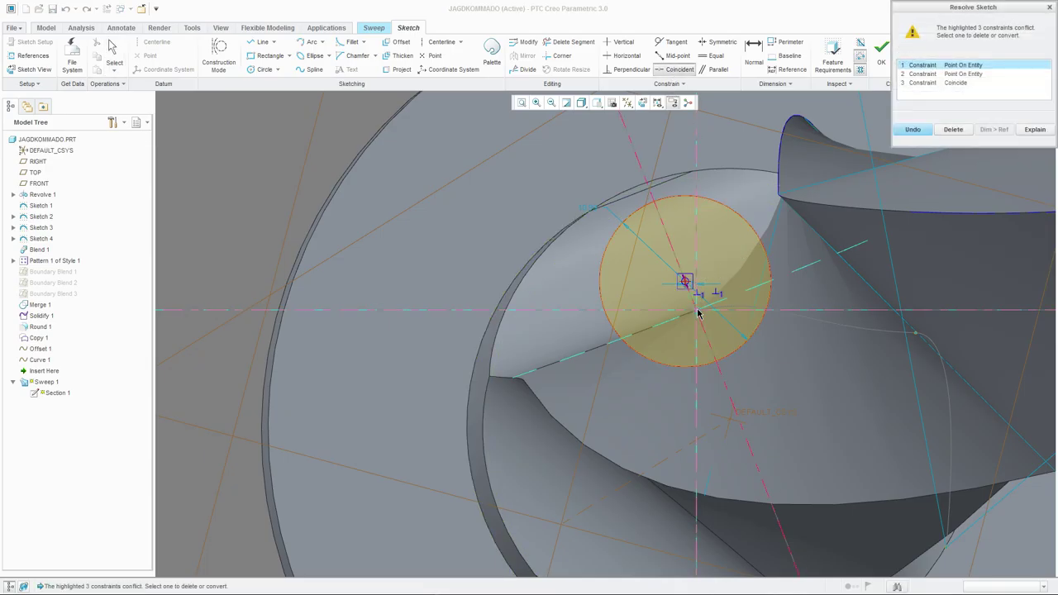
left_click(952, 129)
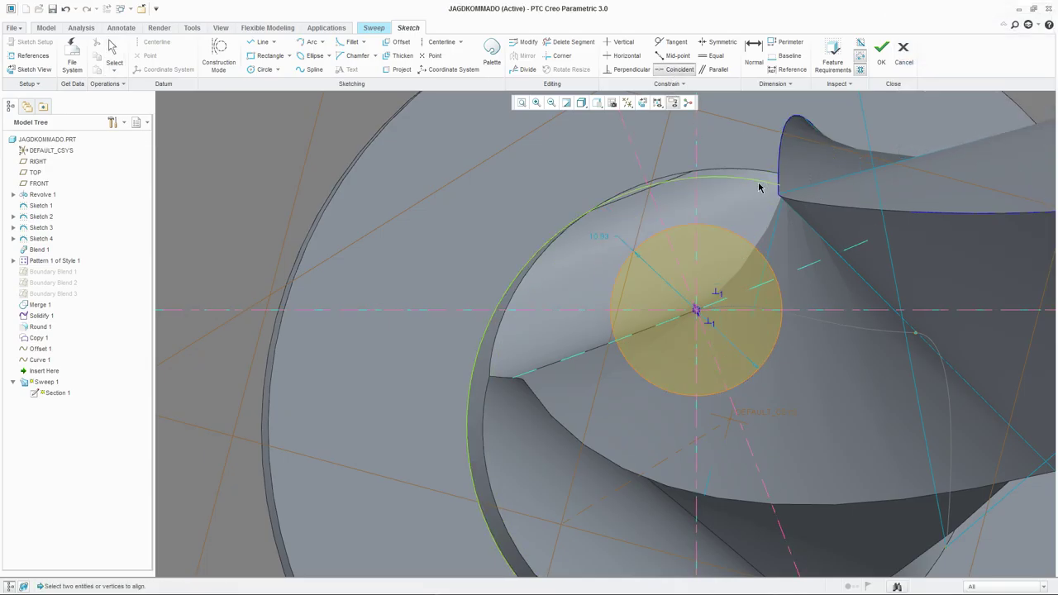
middle_click(578, 253)
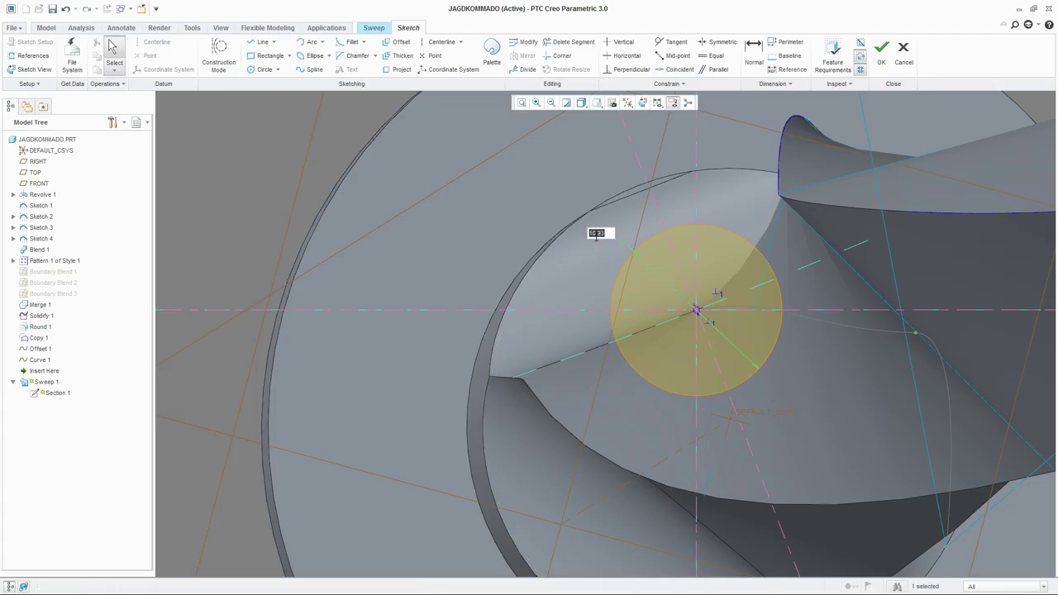
Reduce the section circle's diameter, accept the sketch and complete the redefined groove sweep.
key("Return")
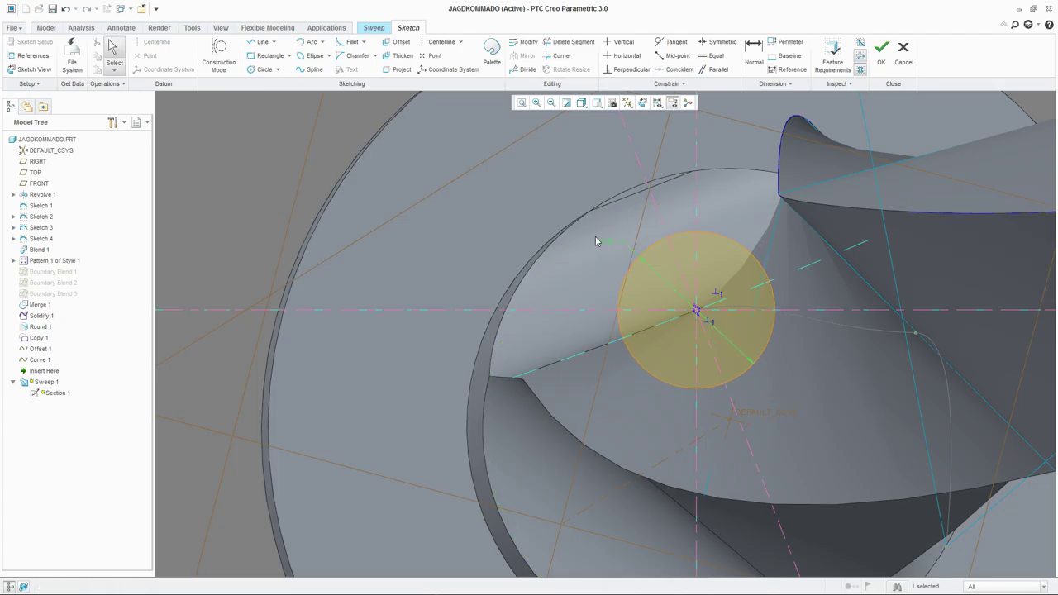
left_click(874, 57)
scroll(768, 174, "down", 3)
mouse_move(735, 206)
middle_mouse_down()
mouse_move(681, 252)
mouse_move(884, 238)
mouse_move(920, 290)
mouse_move(951, 250)
mouse_move(951, 302)
mouse_move(971, 316)
mouse_move(951, 295)
mouse_move(954, 254)
mouse_move(835, 253)
mouse_move(459, 147)
middle_mouse_up()
scroll(681, 252, "down", 3)
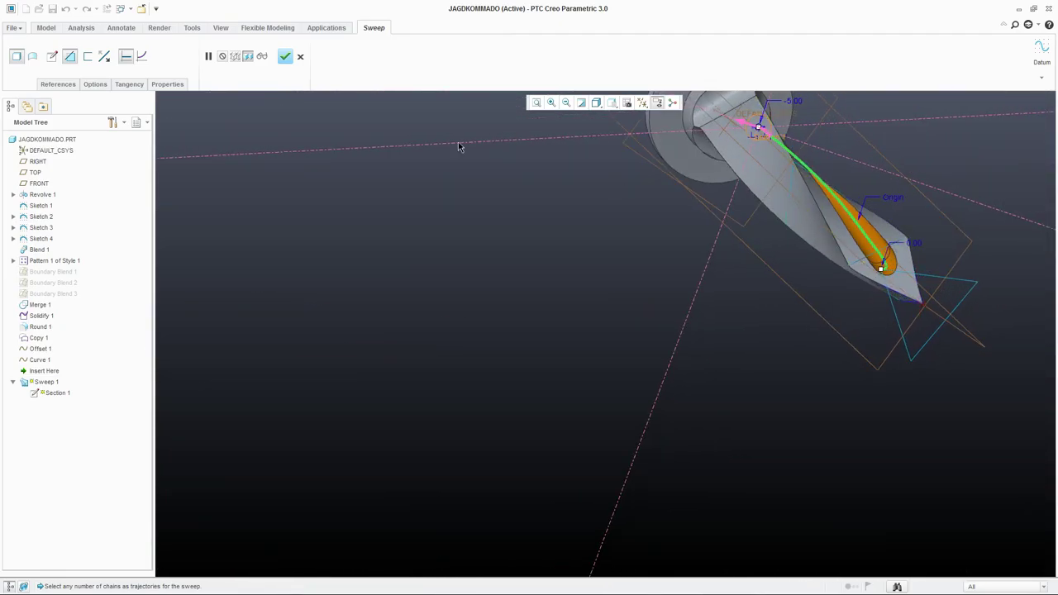
left_click(285, 56)
scroll(999, 199, "down", 5)
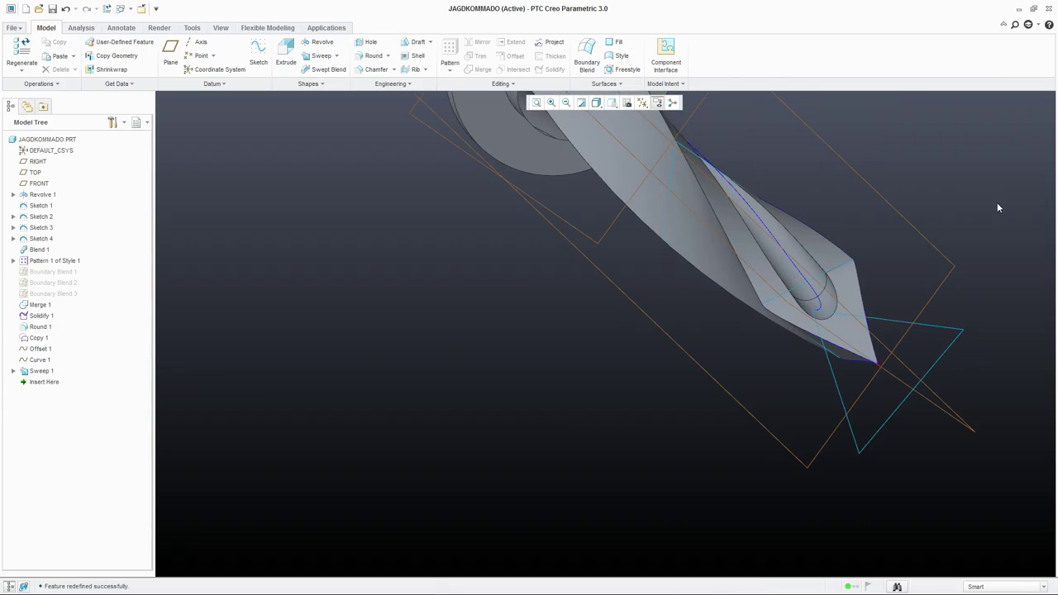
Open the dimensions of Sketch 4 at the blade tip for editing and shrink its triangle by moving a corner towards the tip.
scroll(781, 339, "up", 5)
middle_click_drag(781, 339, 657, 366)
scroll(716, 349, "down", 4)
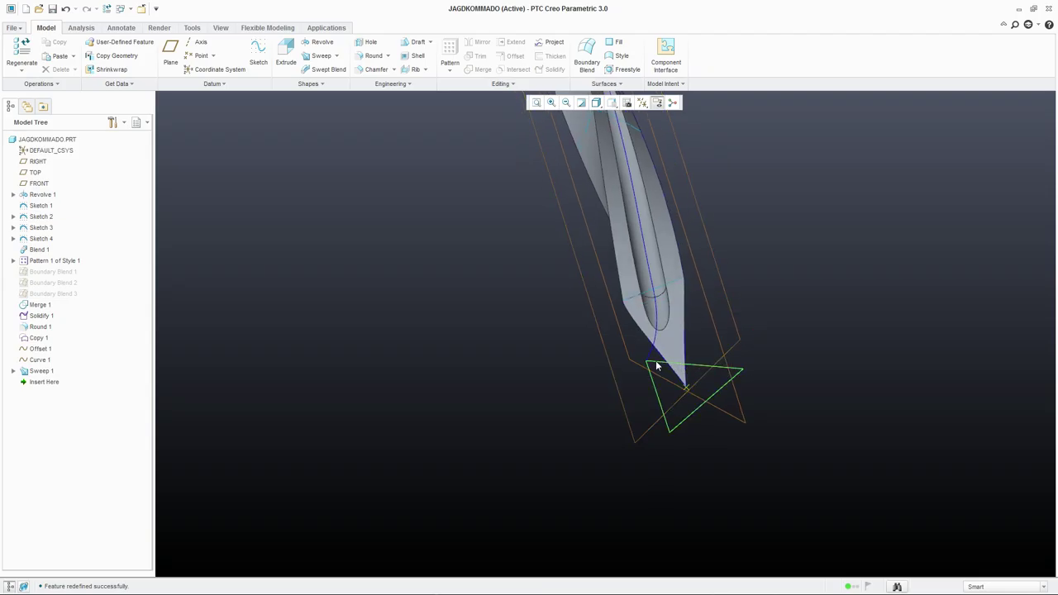
right_click(656, 360)
left_click(680, 118)
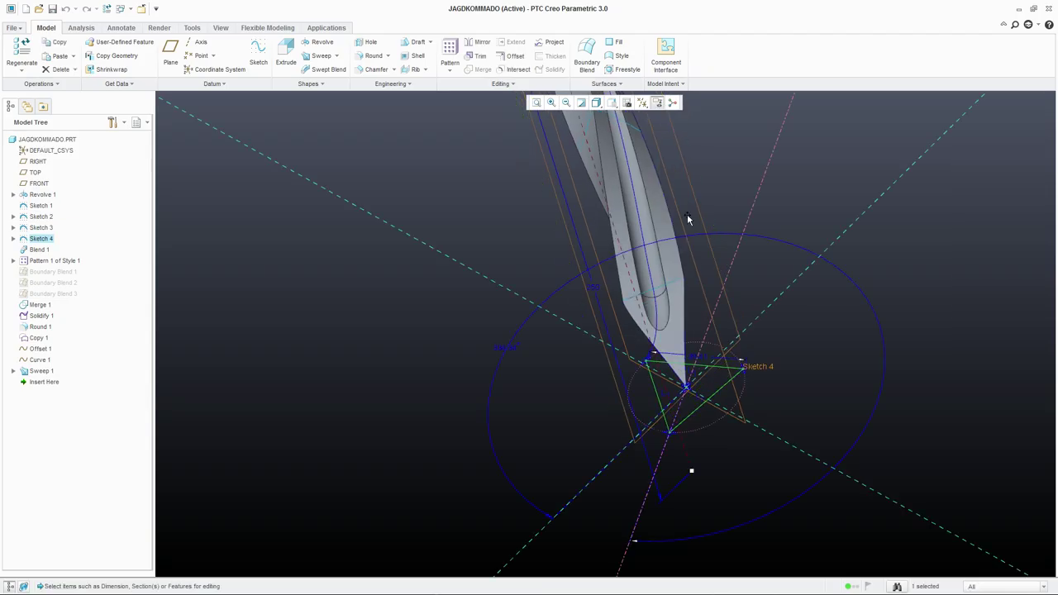
left_click_drag(647, 361, 680, 376)
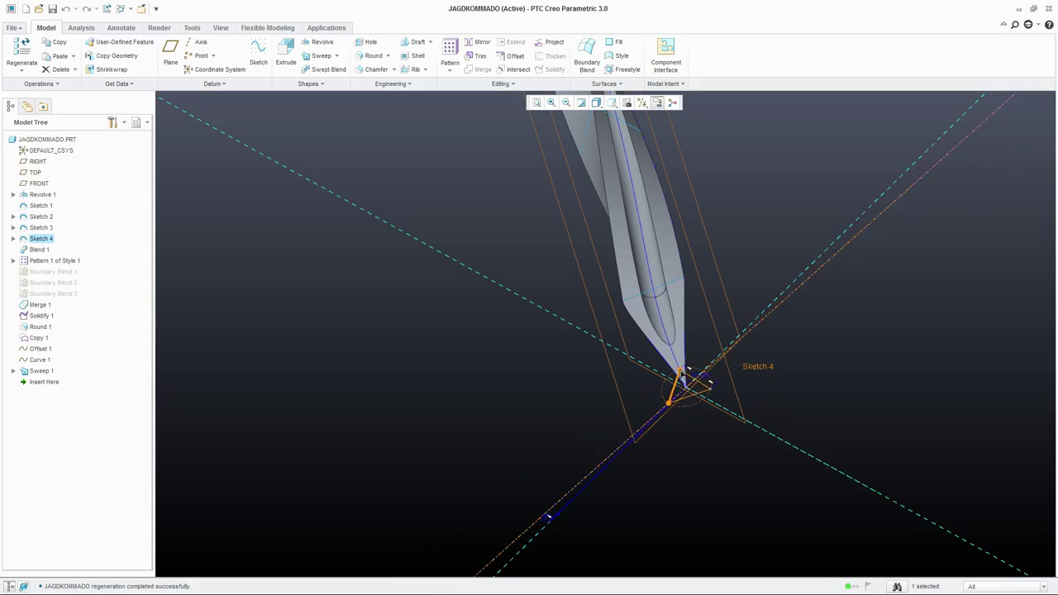
mouse_move(683, 372)
middle_mouse_down()
mouse_move(685, 472)
mouse_move(683, 391)
mouse_move(714, 481)
mouse_move(630, 311)
mouse_move(642, 317)
middle_mouse_up()
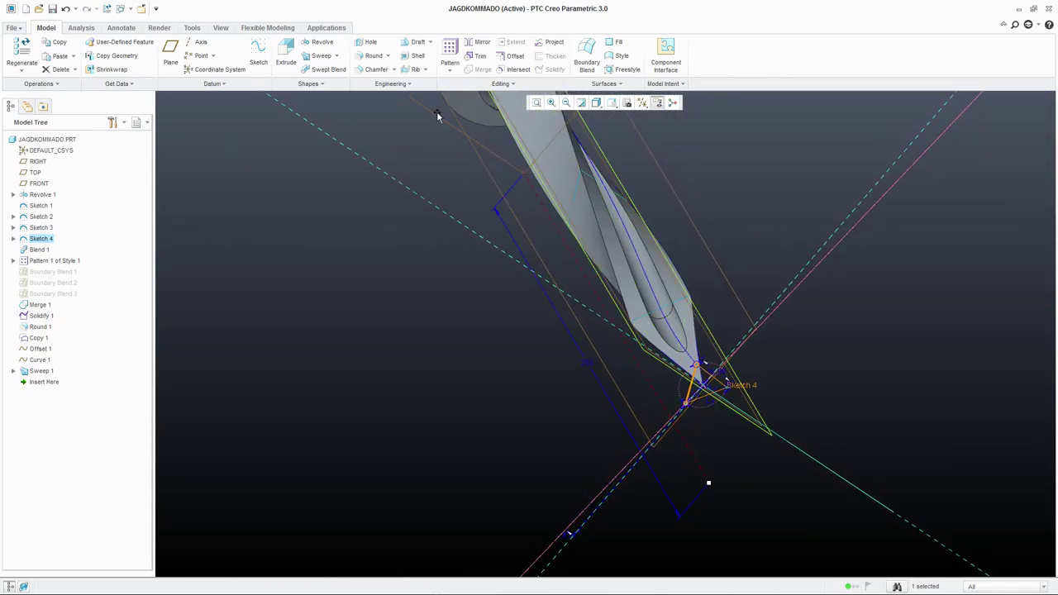
left_click(270, 214)
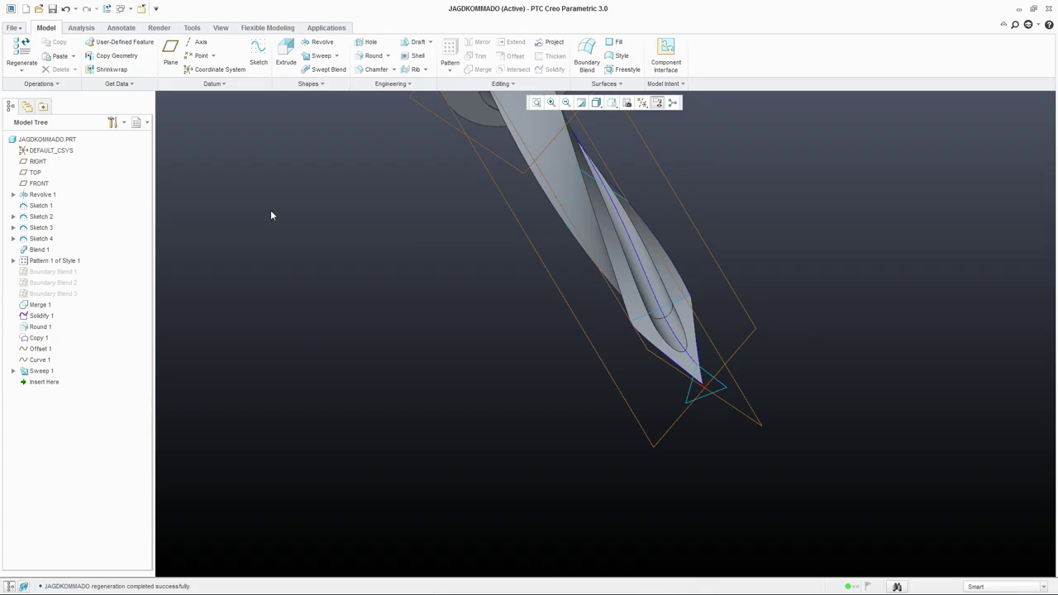
Pattern the groove sweep about the blade's longitudinal axis with 3 members equally spaced over 360 degrees.
middle_click_drag(333, 306, 399, 247)
scroll(409, 264, "down", 5)
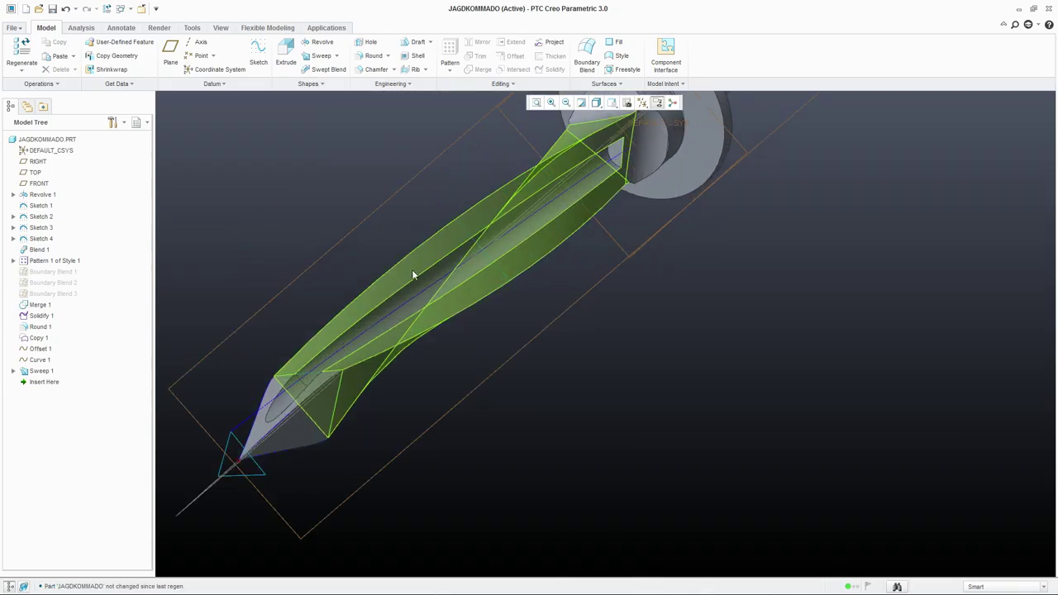
left_click(30, 372)
left_click(453, 69)
left_click(473, 88)
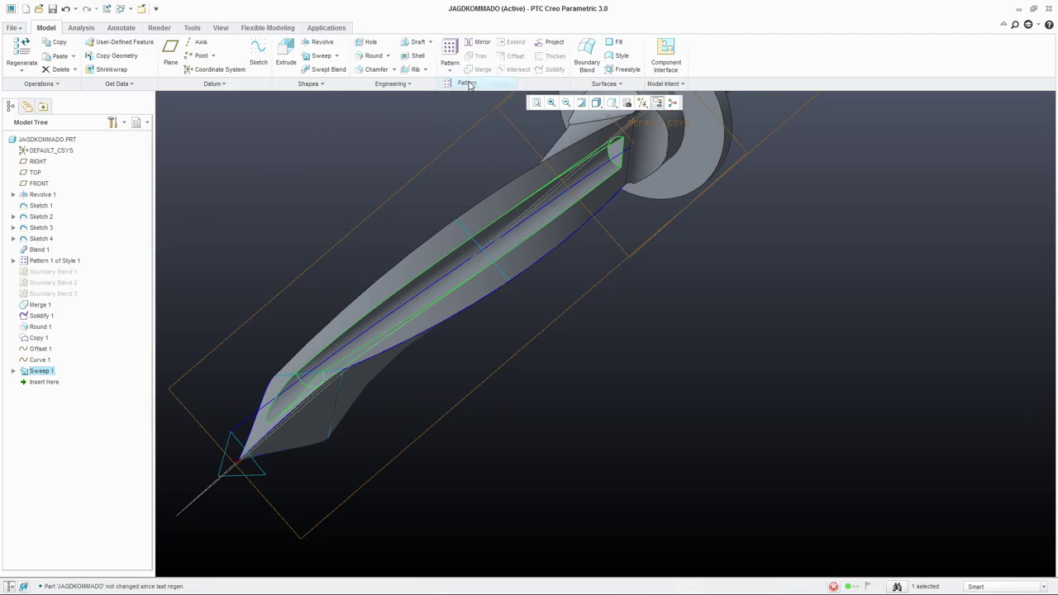
scroll(626, 198, "down", 2)
left_click(51, 56)
left_click(23, 84)
scroll(584, 221, "down", 3)
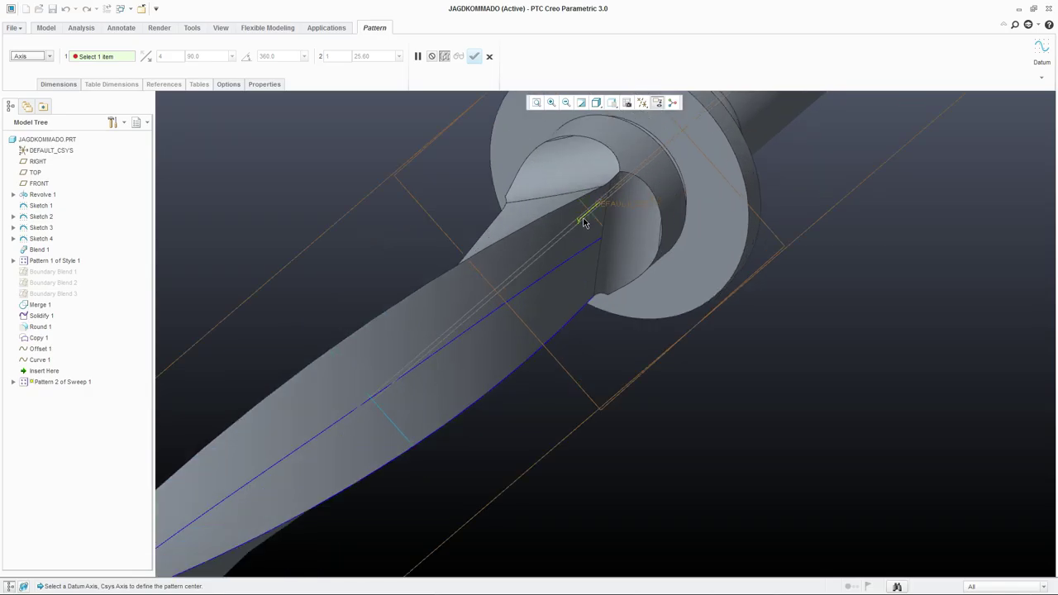
left_click(582, 222)
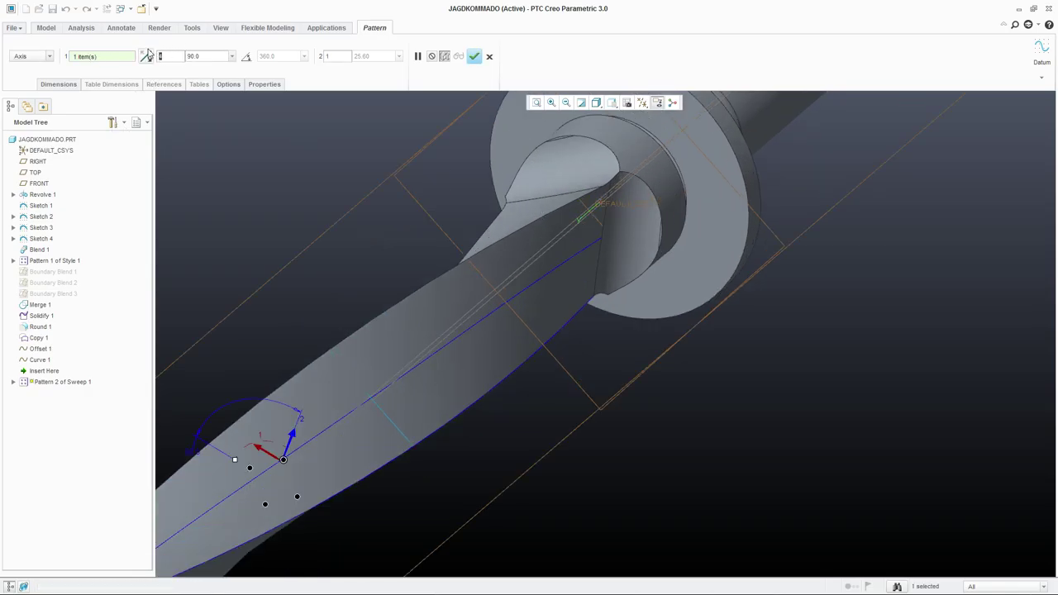
left_click(247, 58)
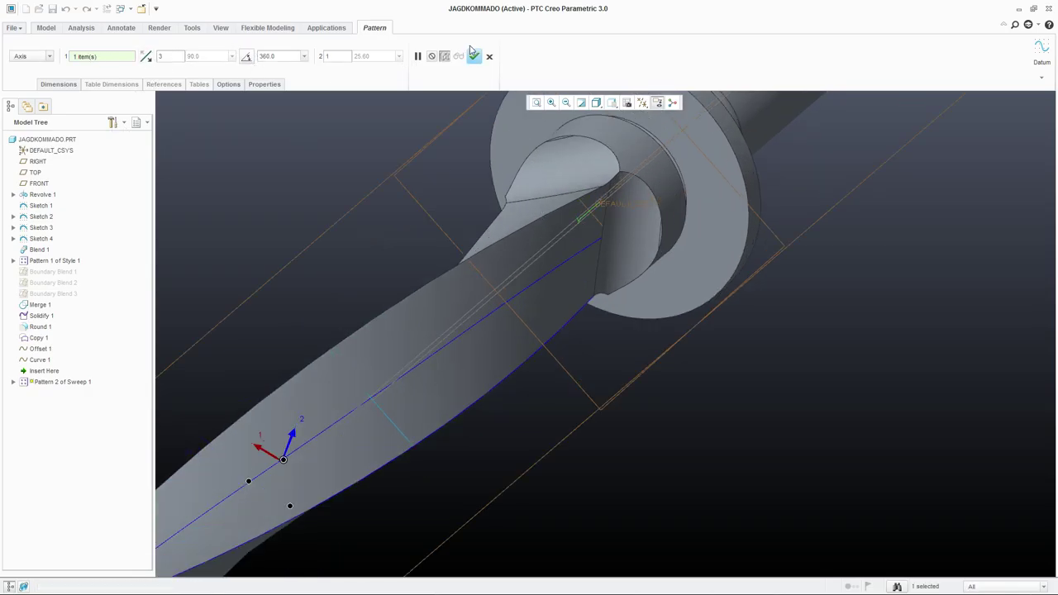
left_click(475, 56)
scroll(608, 233, "up", 3)
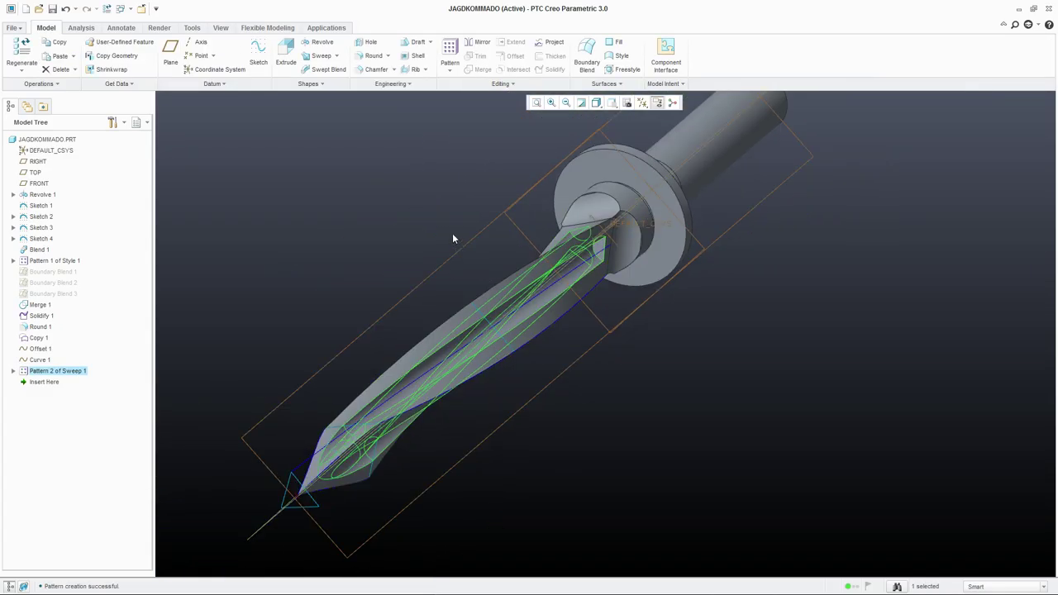
Hide the construction features Copy 1, Offset 1 and Curve 1.
left_click(417, 194)
left_click(34, 348)
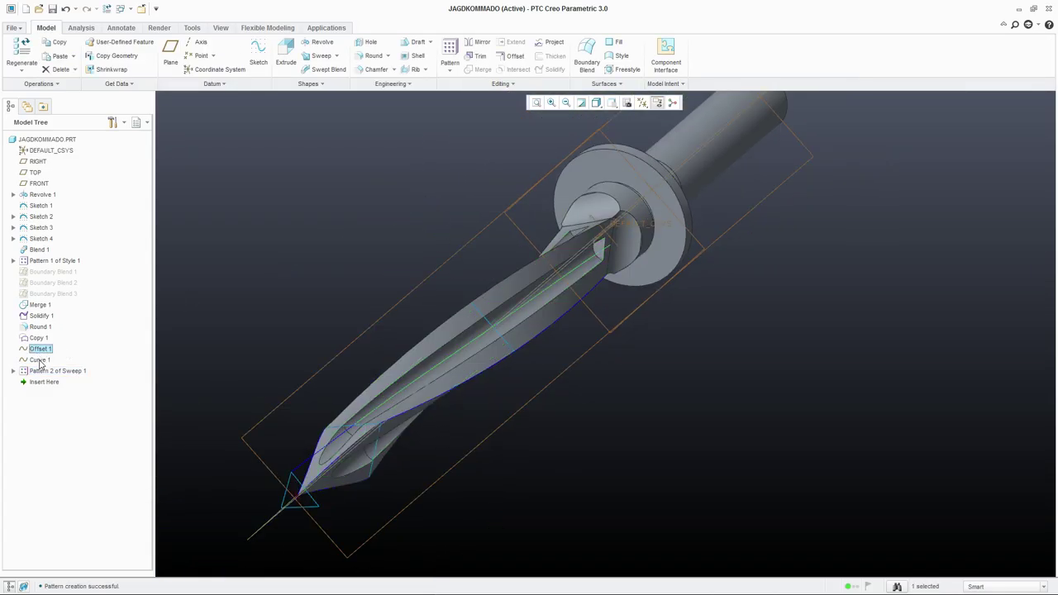
left_click(38, 361)
left_click(36, 348, "ctrl")
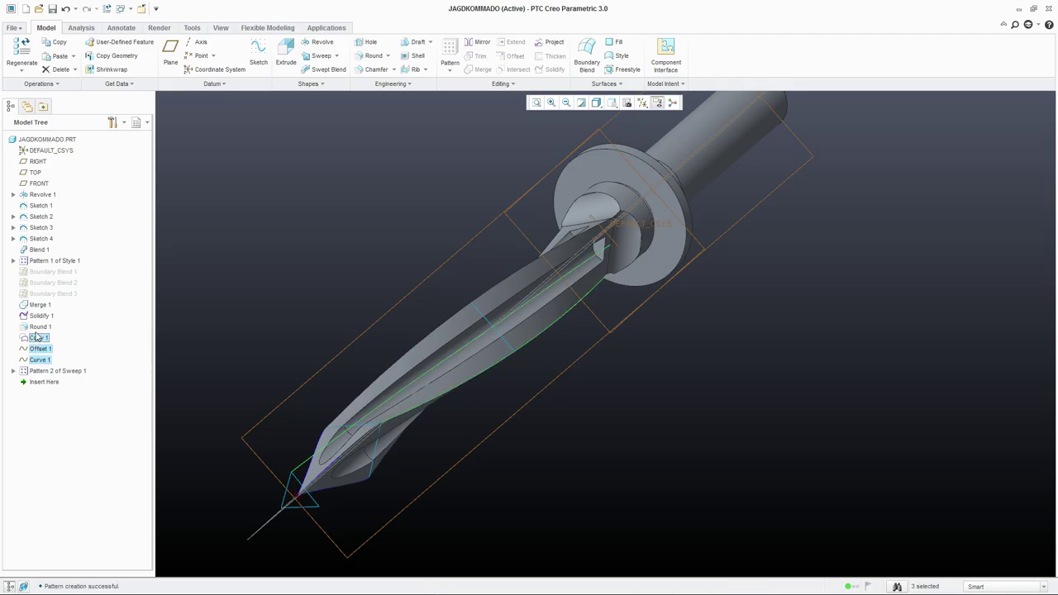
right_click(37, 340)
left_click(61, 462)
Hide Sketch 1 through Sketch 4.
left_click(42, 206)
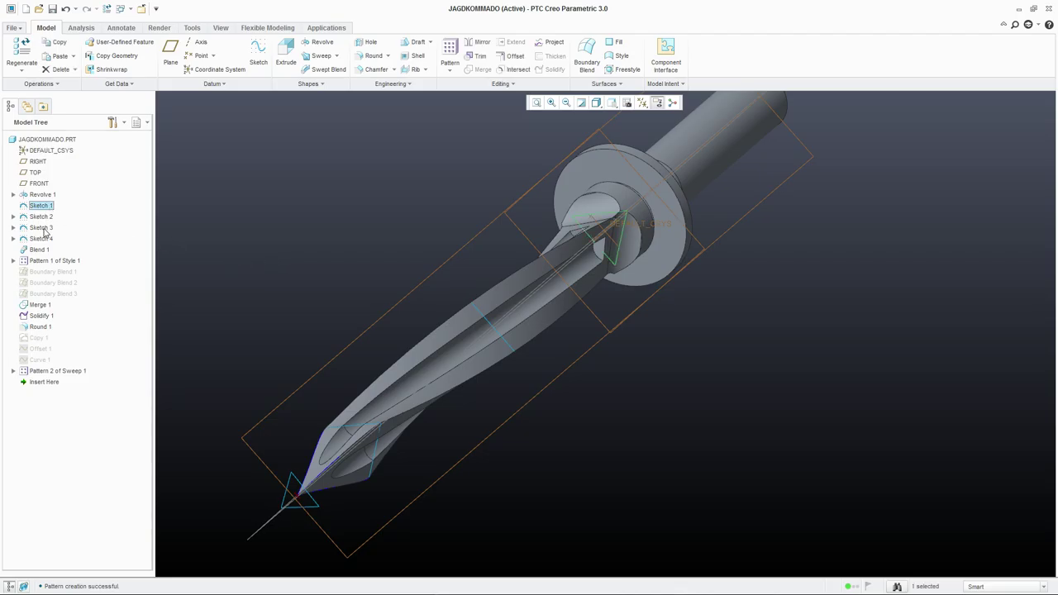
left_click(42, 238, "shift")
right_click(40, 239)
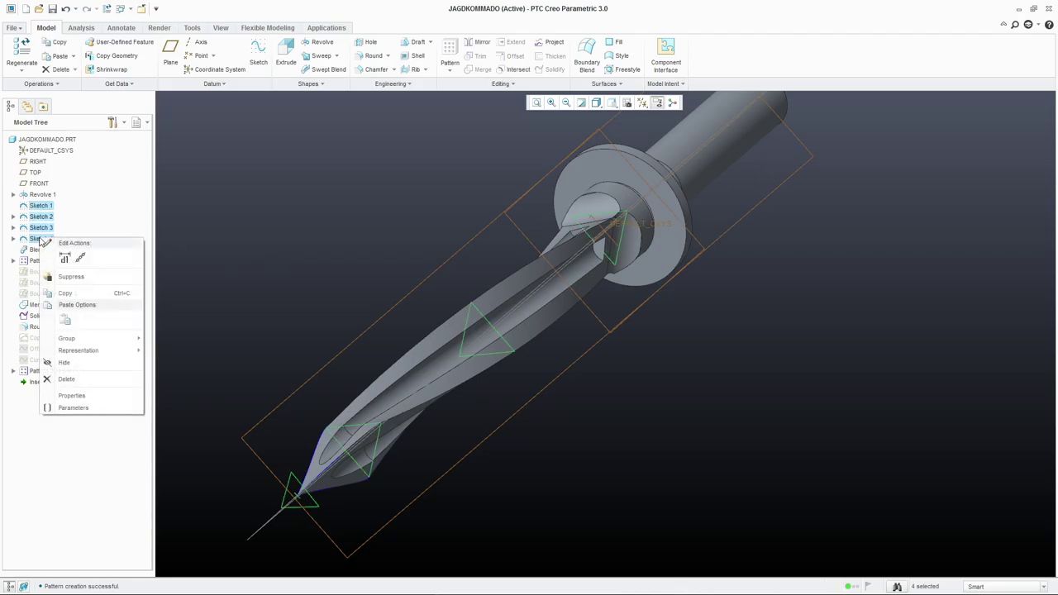
left_click(64, 362)
Examine the patterned grooves along the blade and where they end near the guard.
scroll(616, 259, "down", 3)
scroll(547, 299, "up", 1)
middle_click_drag(548, 301, 600, 205)
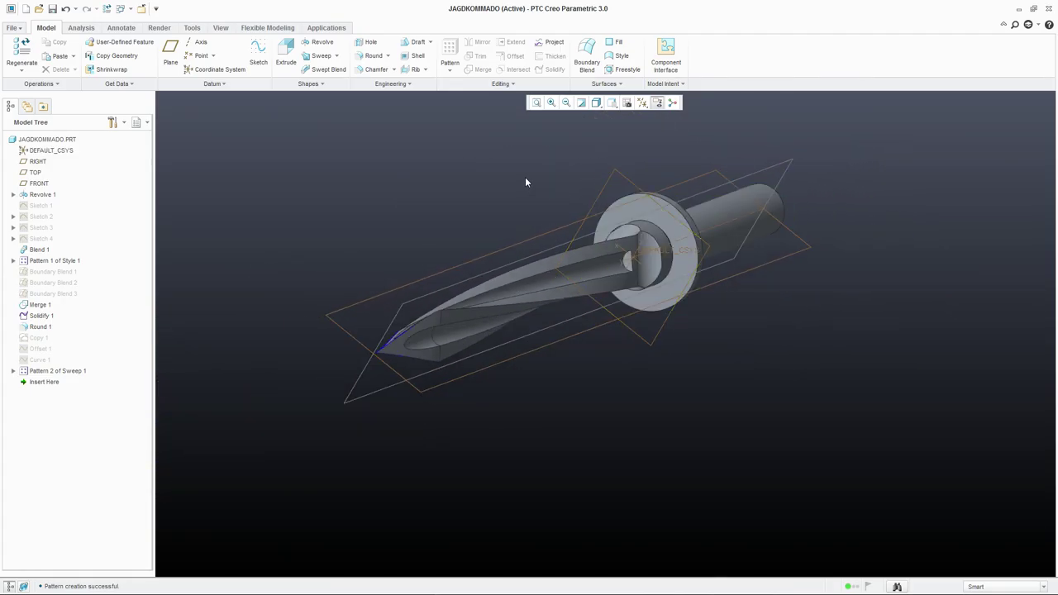
scroll(526, 182, "up", 5)
scroll(631, 240, "down", 3)
key("ctrl+d")
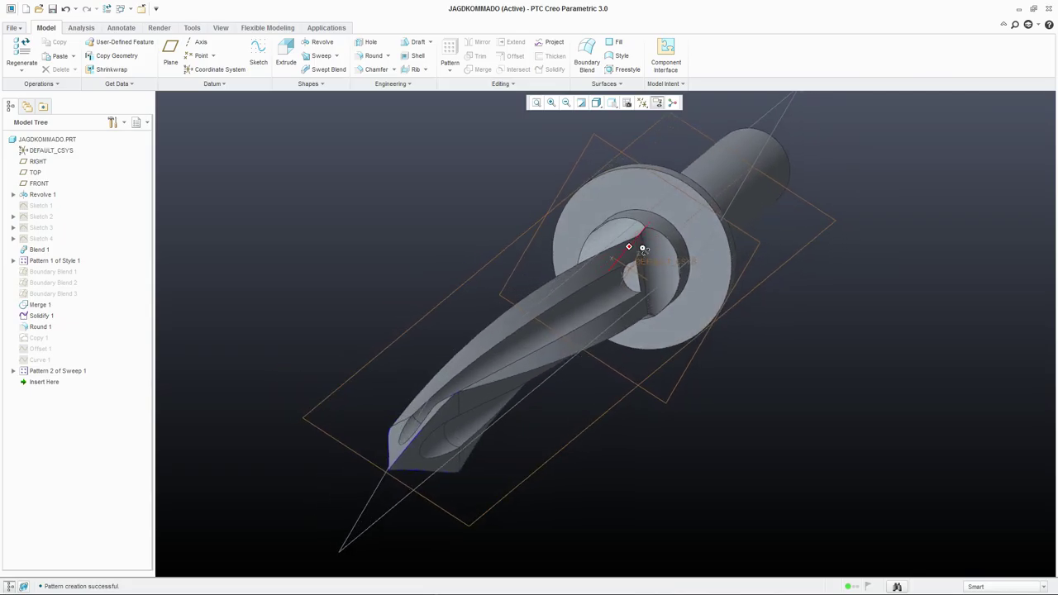
middle_click_drag(612, 226, 572, 222)
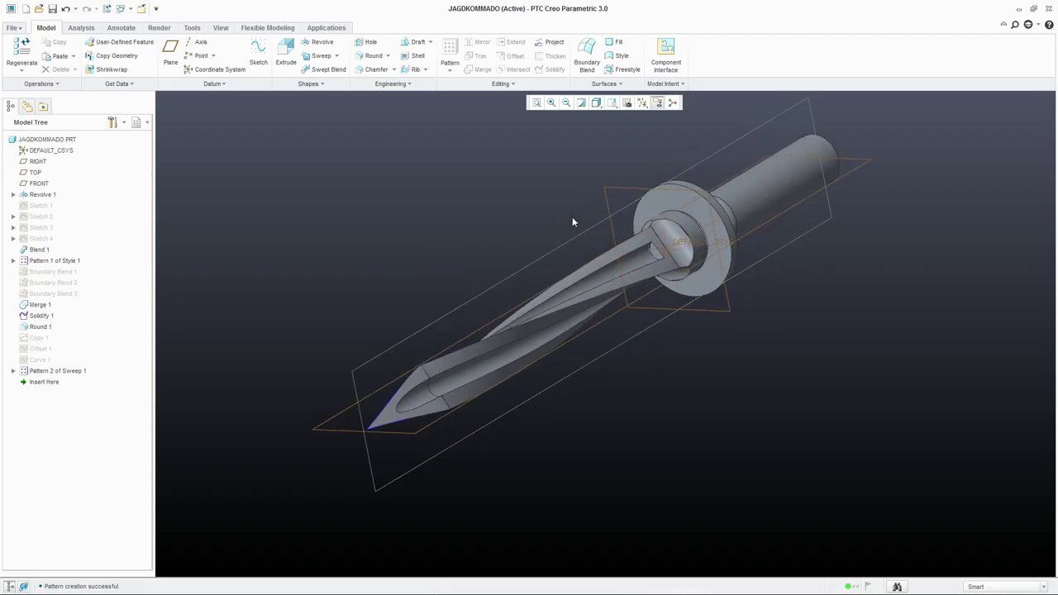
Start a round on the curved edge at one groove's guard end and set its radius to 5.00.
left_click(373, 55)
scroll(595, 273, "up", 5)
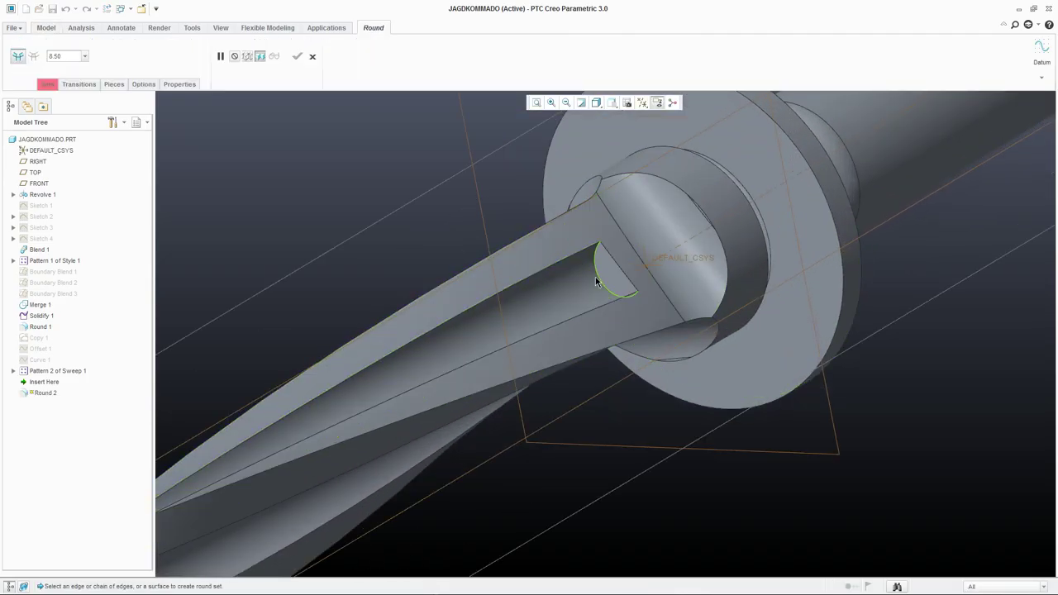
left_click(598, 282)
mouse_move(583, 302)
left_mouse_down()
mouse_move(604, 279)
mouse_move(592, 297)
left_mouse_up()
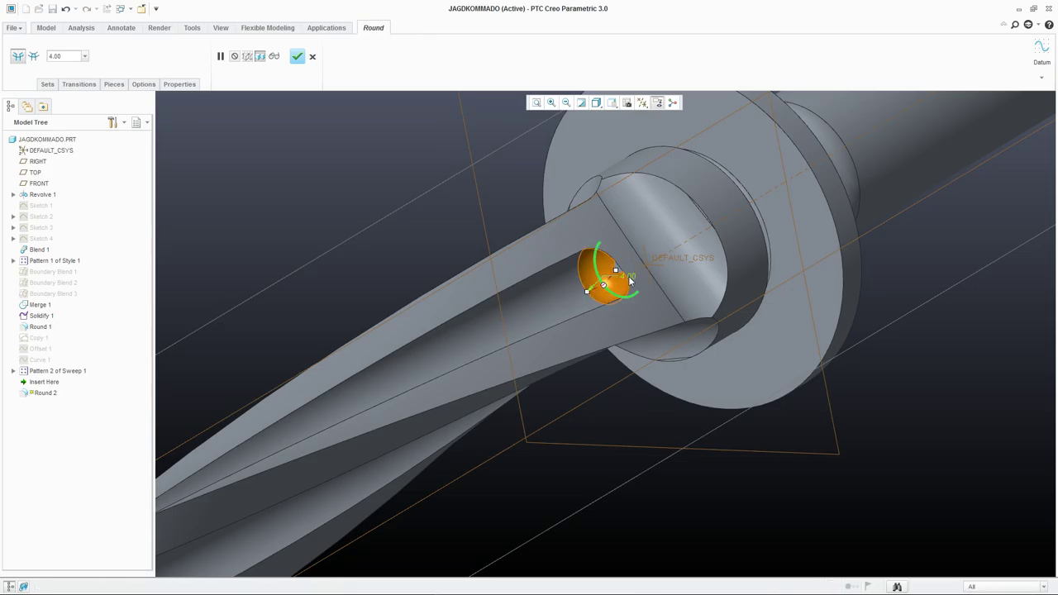
key("Return")
Add the curved guard-end edges of the other two grooves to the round and complete it.
middle_click_drag(653, 302, 705, 298)
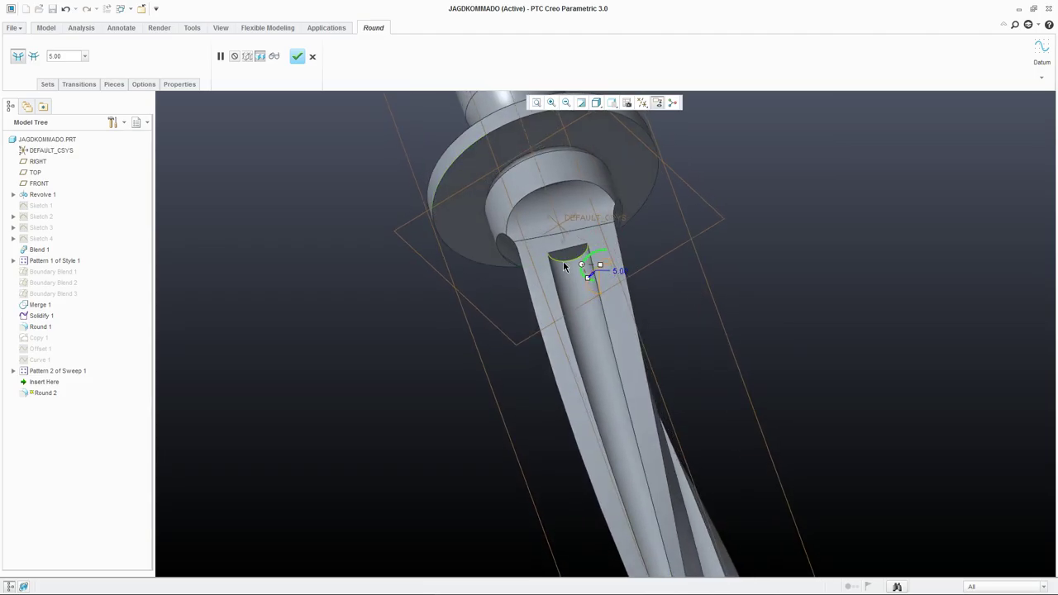
left_click(562, 261, "ctrl")
middle_click_drag(563, 261, 561, 281)
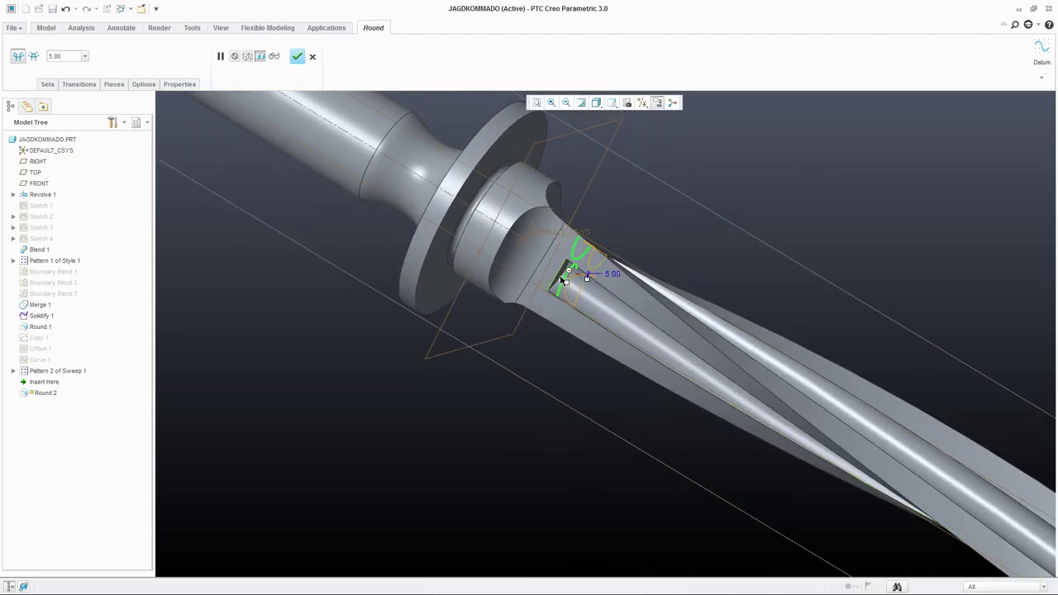
scroll(562, 279, "up", 5)
scroll(560, 276, "down", 8)
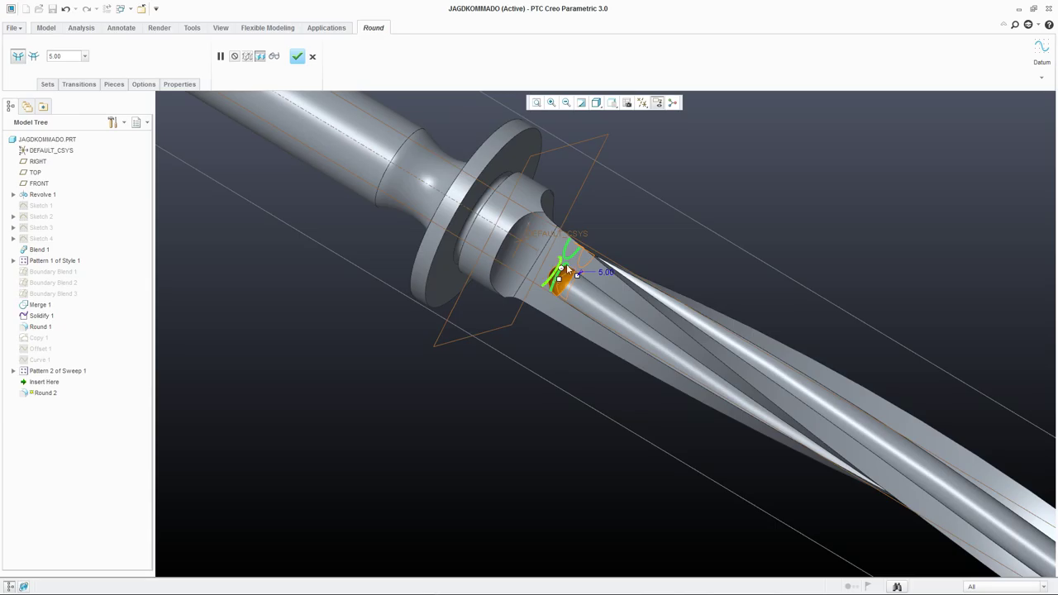
middle_click_drag(559, 276, 364, 240)
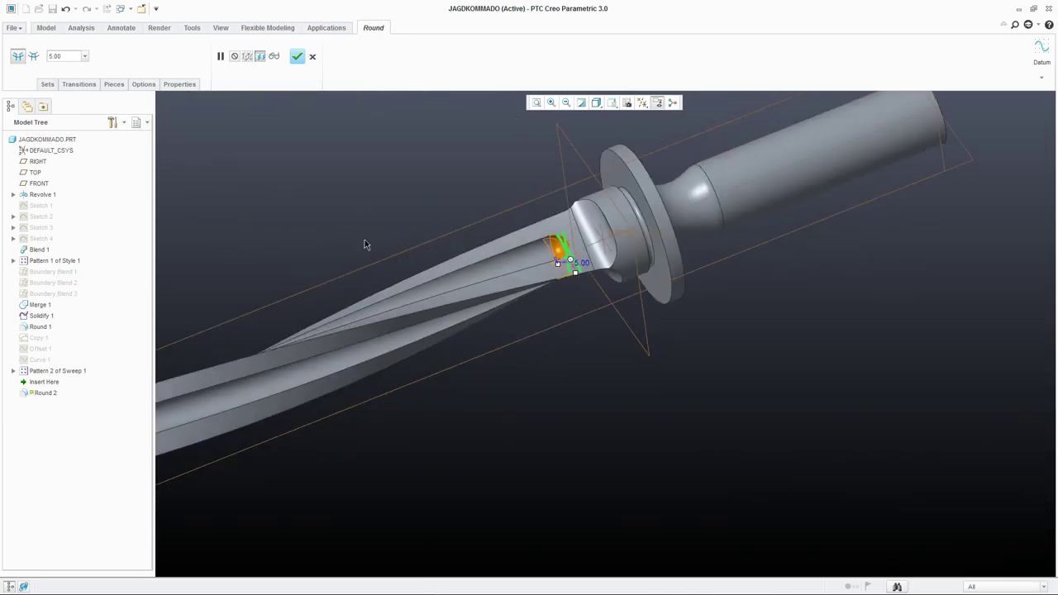
left_click(297, 57)
Examine the rounded groove ends at the guard and the run of the grooves along the whole blade.
scroll(720, 395, "down", 4)
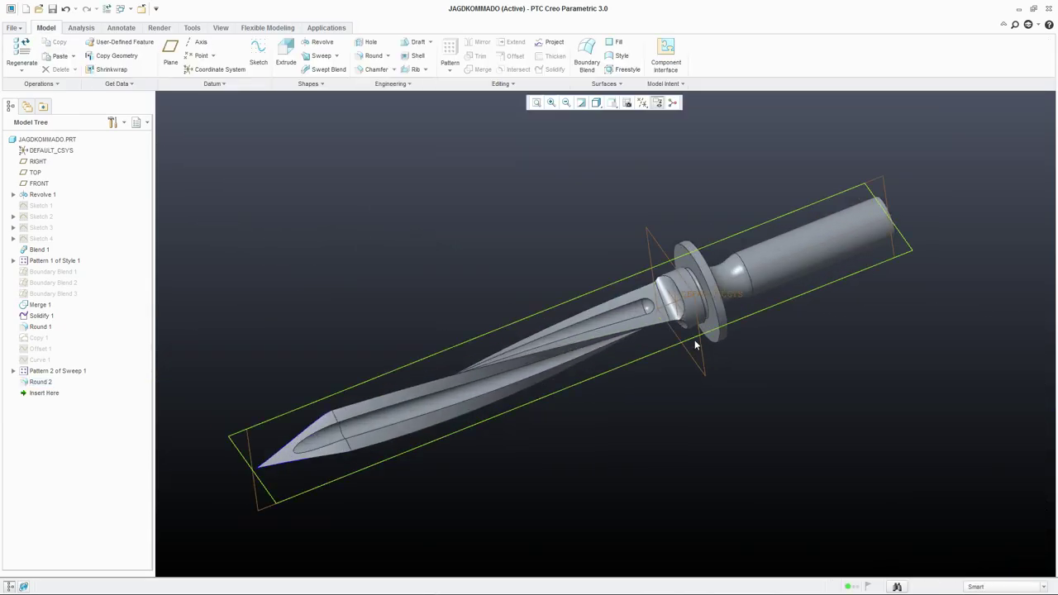
middle_click_drag(695, 345, 813, 296)
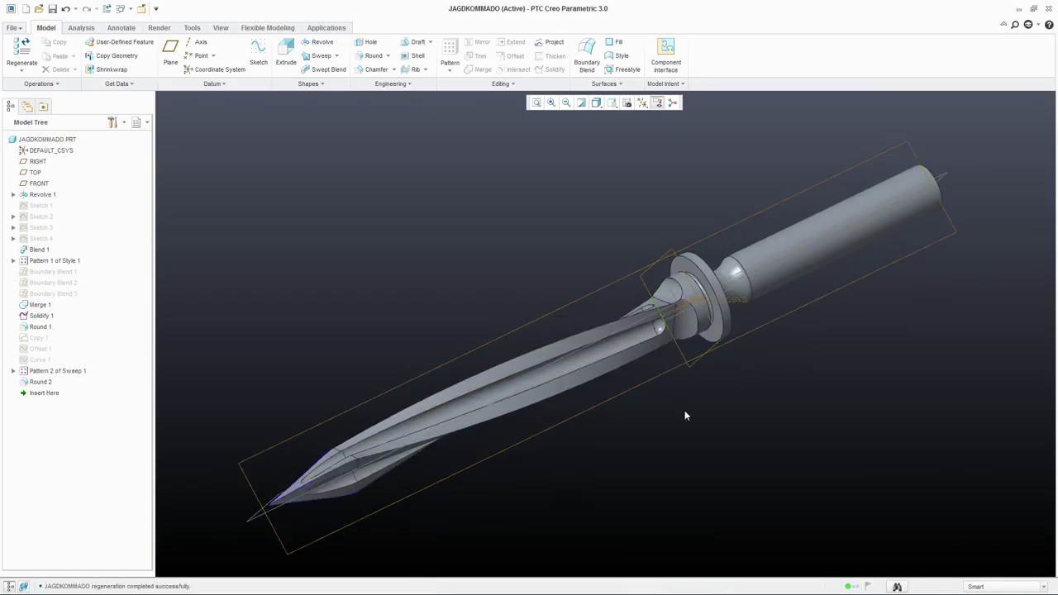
middle_click_drag(685, 411, 649, 328)
scroll(639, 334, "up", 3)
scroll(622, 353, "down", 3)
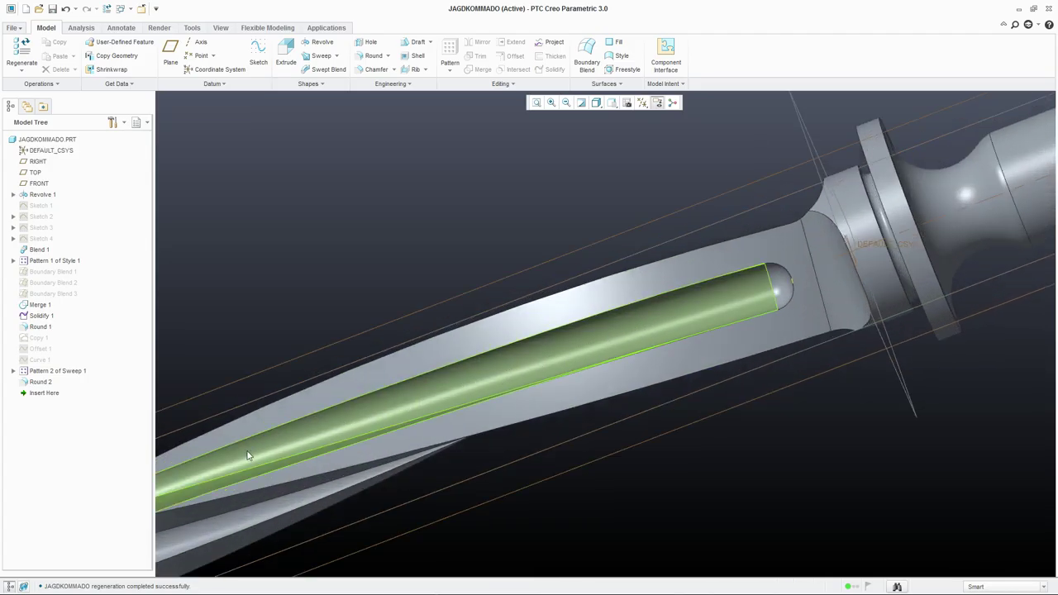
middle_click_drag(247, 455, 789, 287, "ctrl")
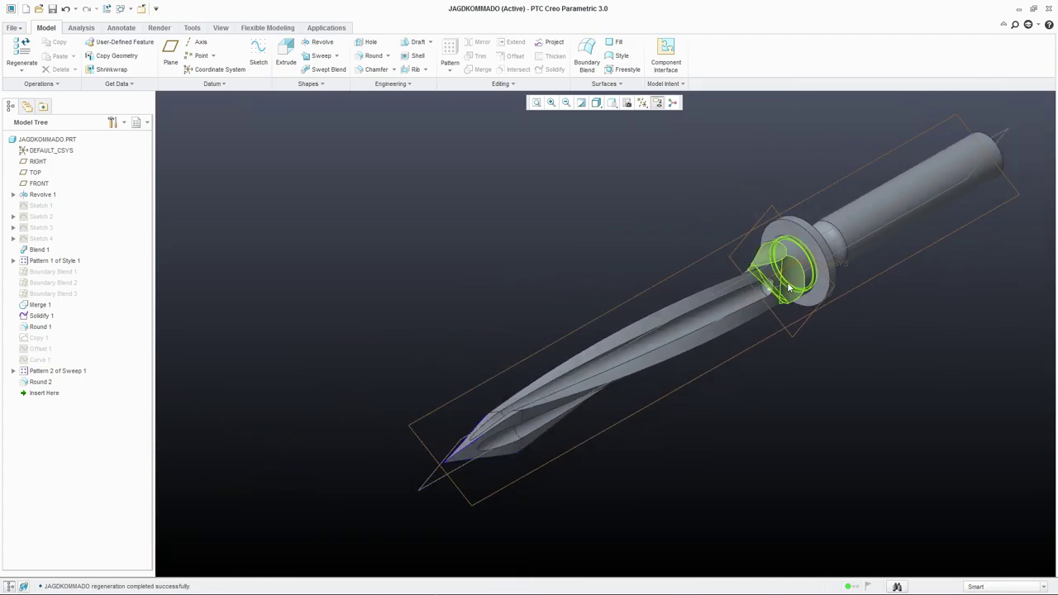
scroll(789, 288, "up", 2)
Unhide the construction curve Copy 1.
left_click(38, 338)
right_click(38, 338)
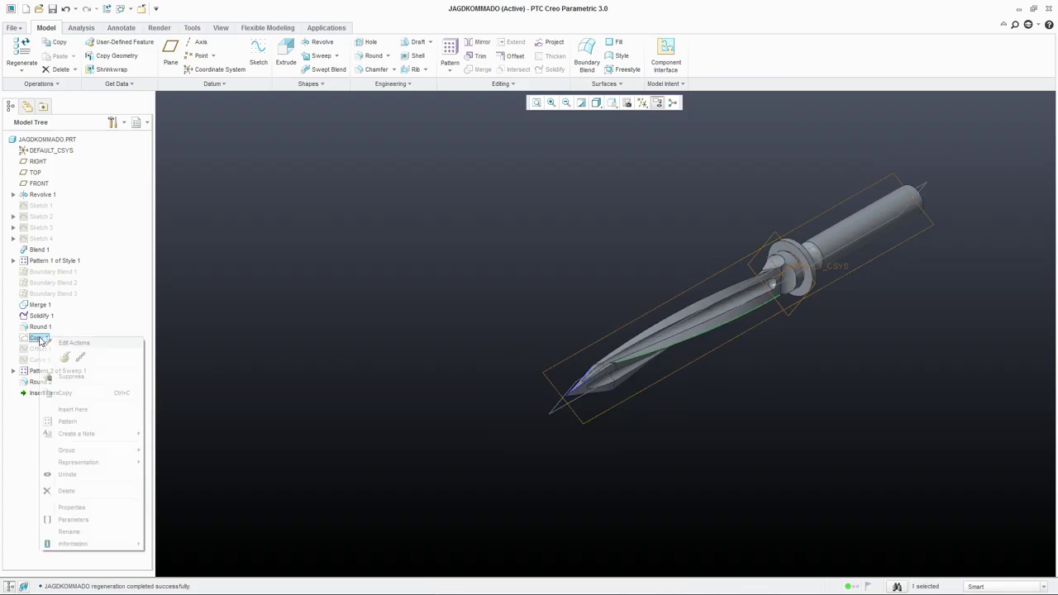
left_click(66, 473)
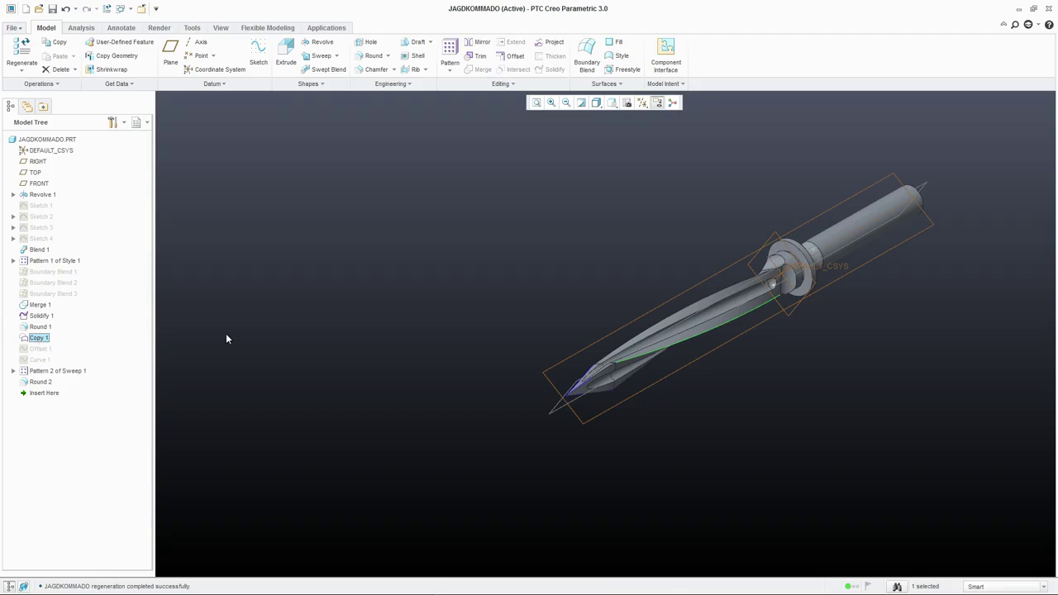
scroll(408, 296, "up", 1)
scroll(697, 331, "down", 3)
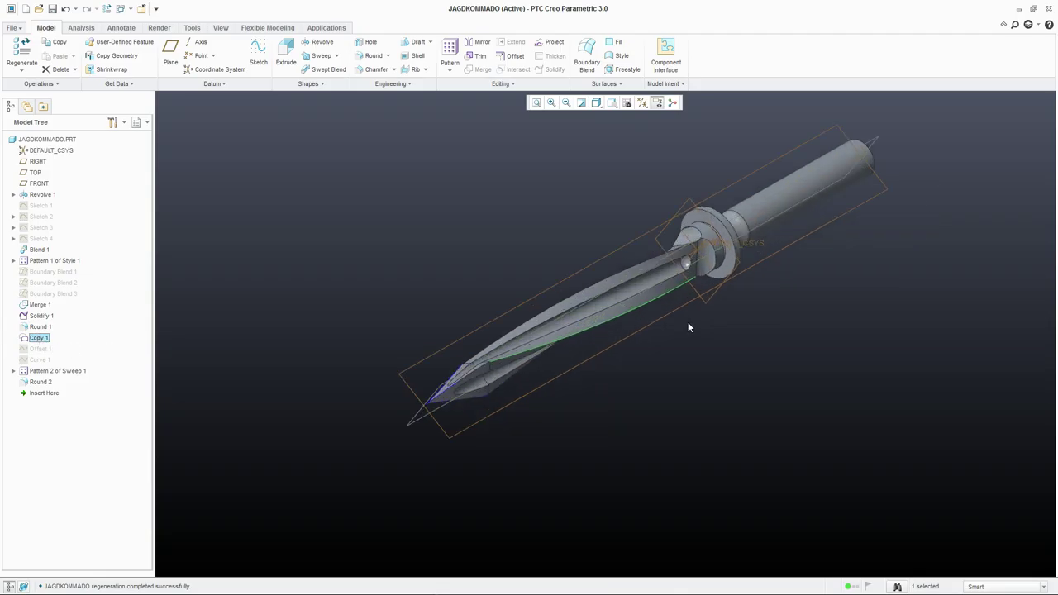
left_click(510, 59)
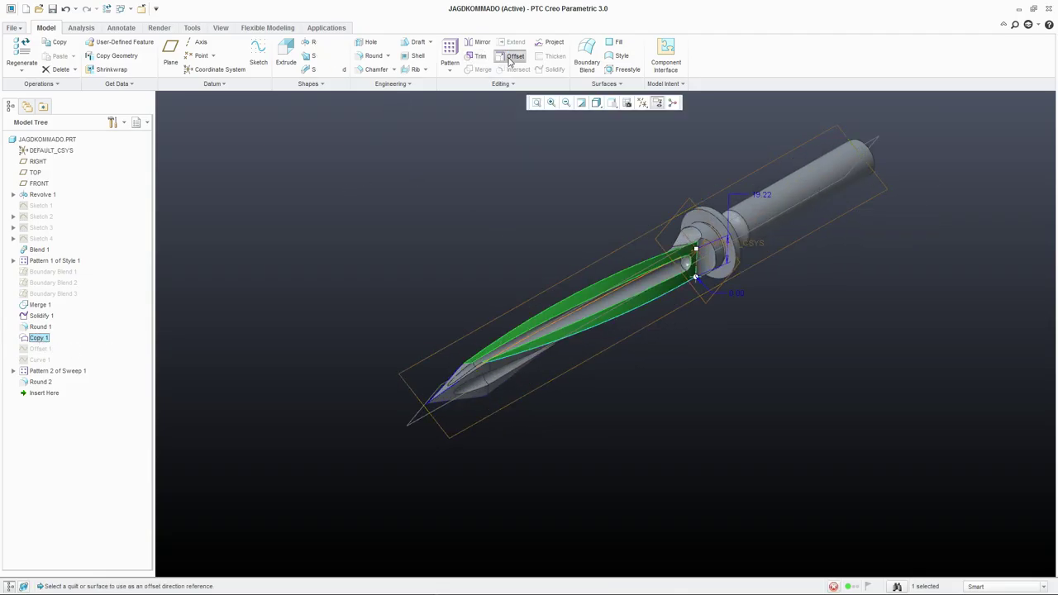
double_click(759, 194)
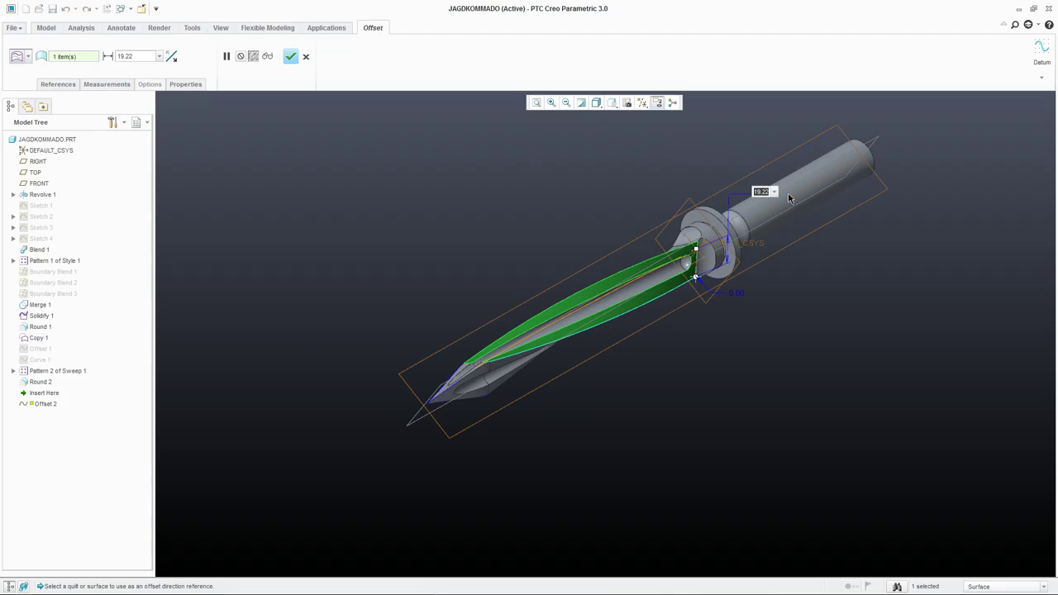
type("25/2")
key("Return")
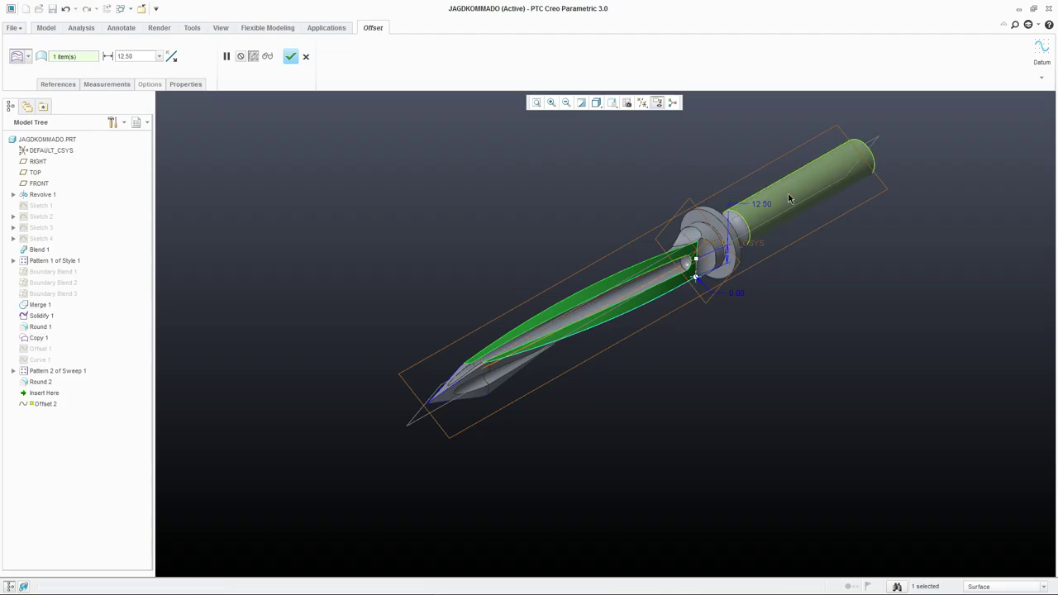
middle_click_drag(545, 291, 555, 322)
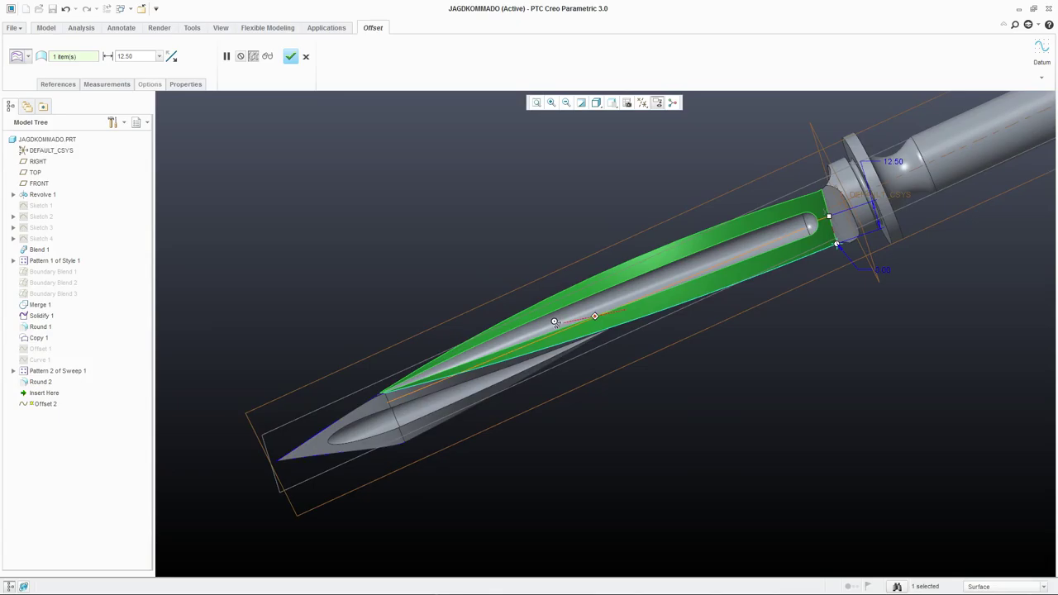
left_click(306, 56)
left_click(524, 321)
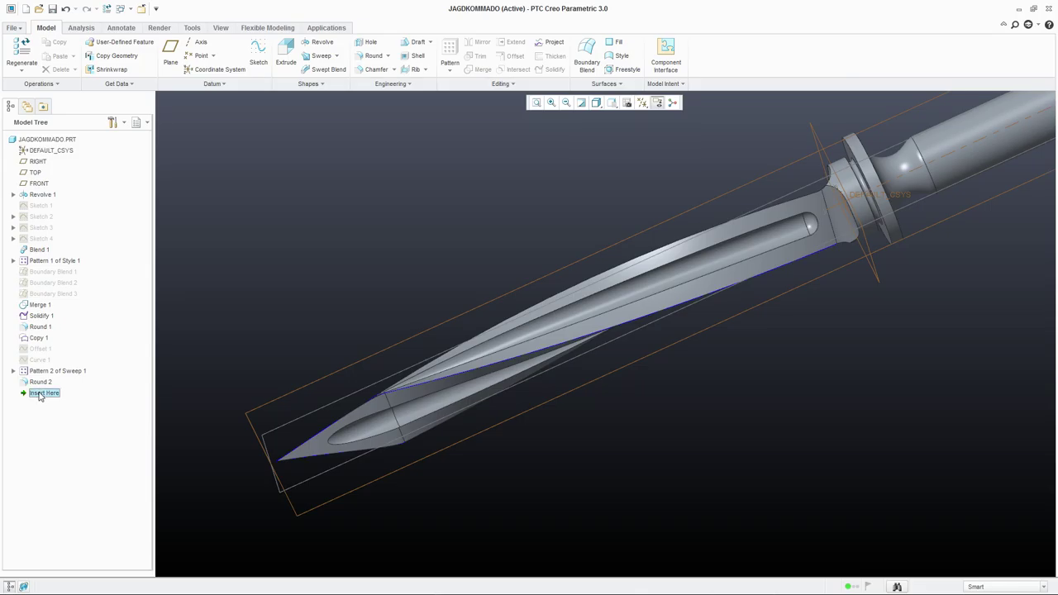
Move the feature insertion point back in the history to directly after Offset 1, ahead of Curve 1.
left_click_drag(48, 340, 48, 342)
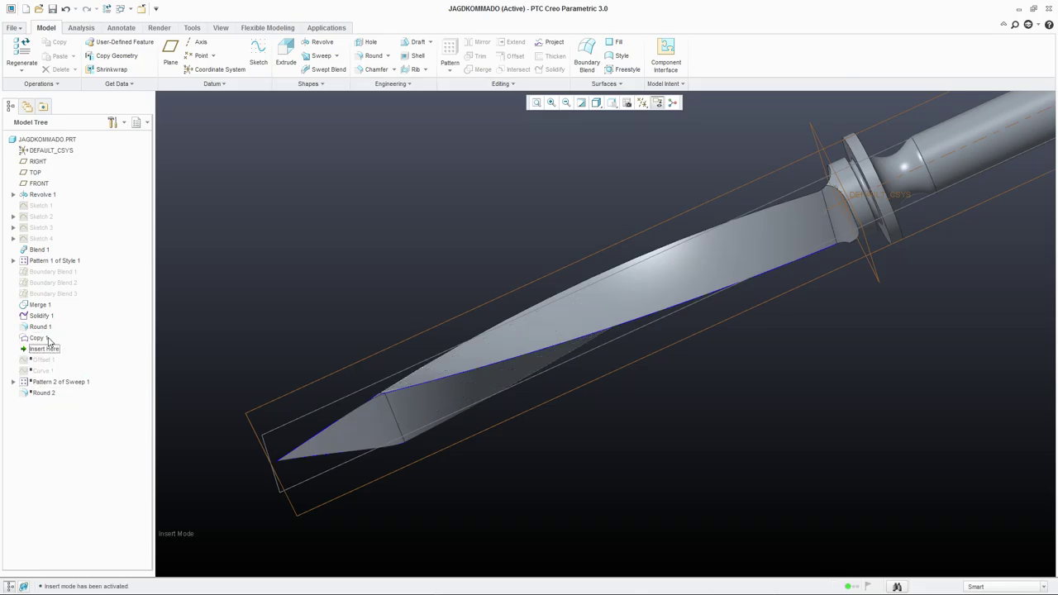
left_click(38, 338)
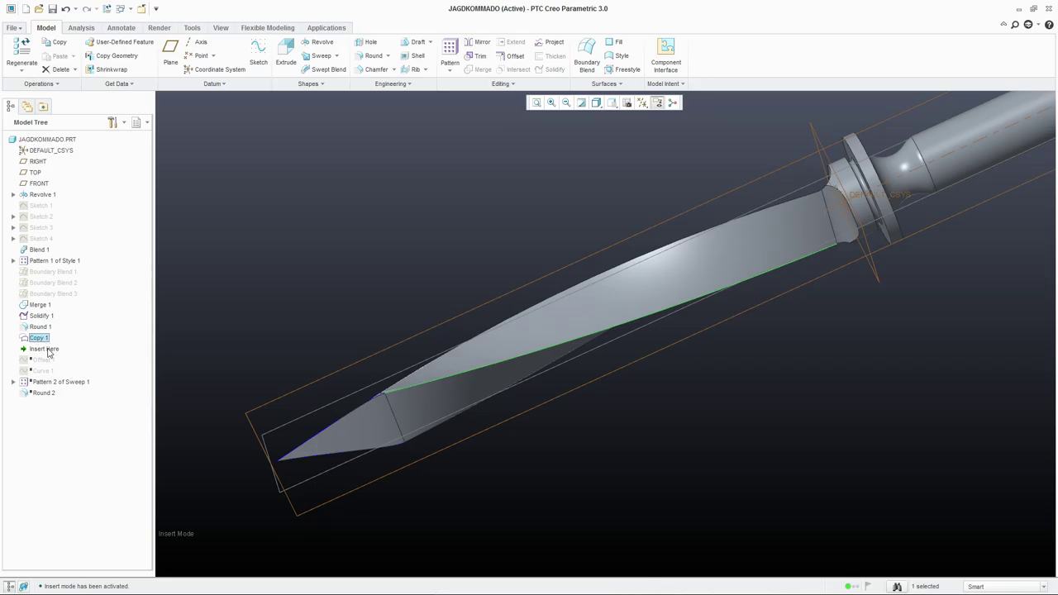
left_click(54, 350)
left_click_drag(64, 363, 63, 362)
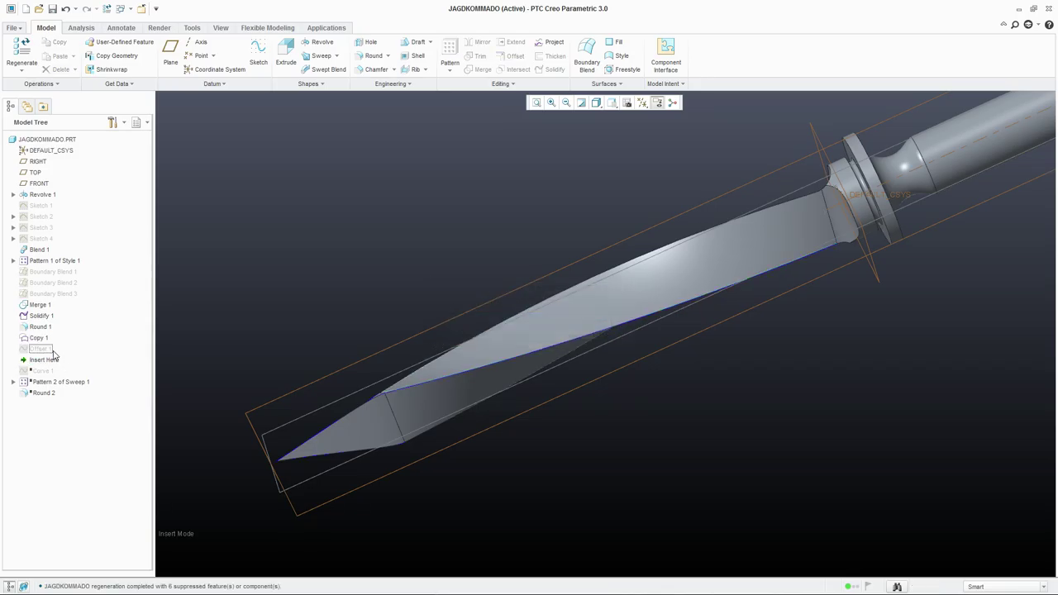
Offset the Copy 1 curve by 12.5 across the twisted blade face.
left_click(39, 338)
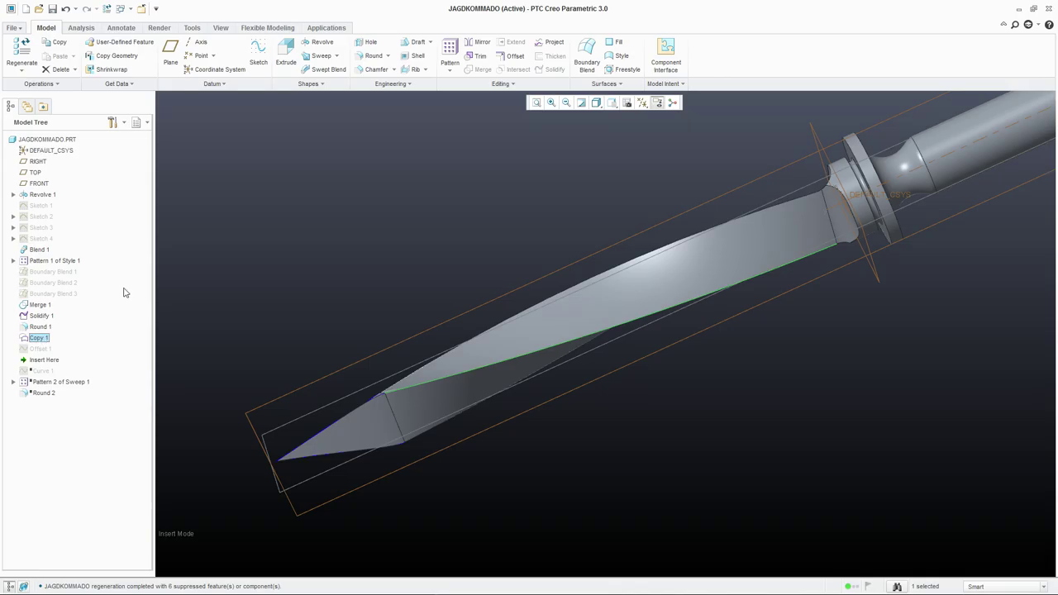
left_click(514, 57)
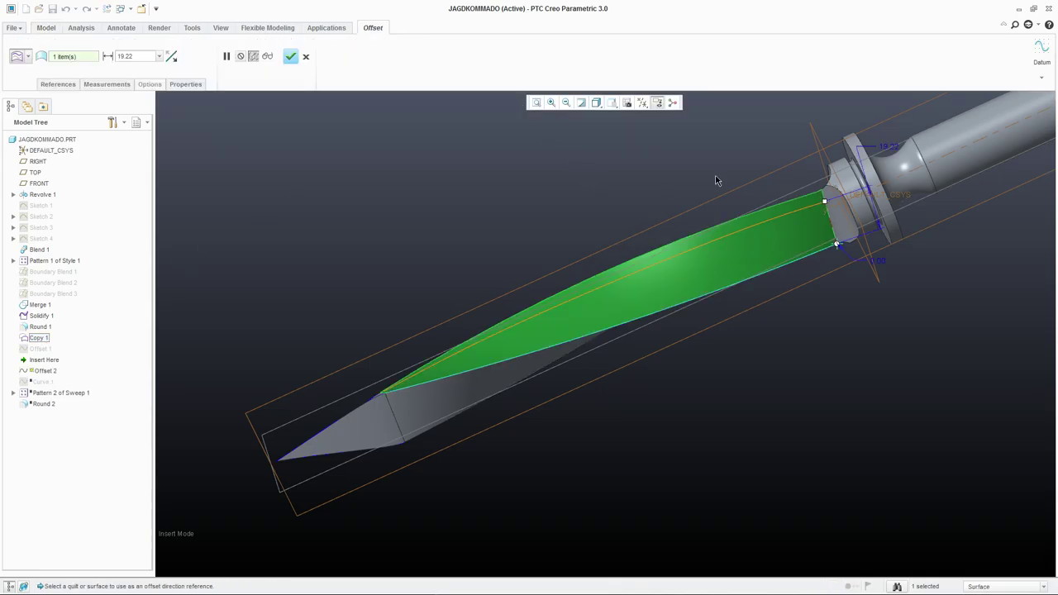
double_click(891, 145)
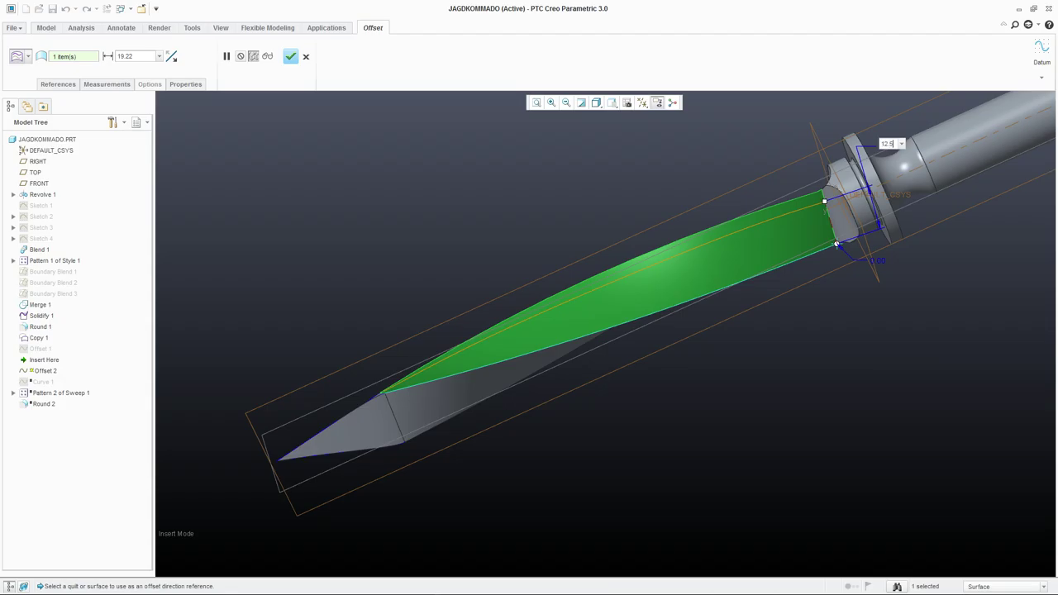
type("12.5")
key("Return")
middle_click_drag(666, 268, 681, 220)
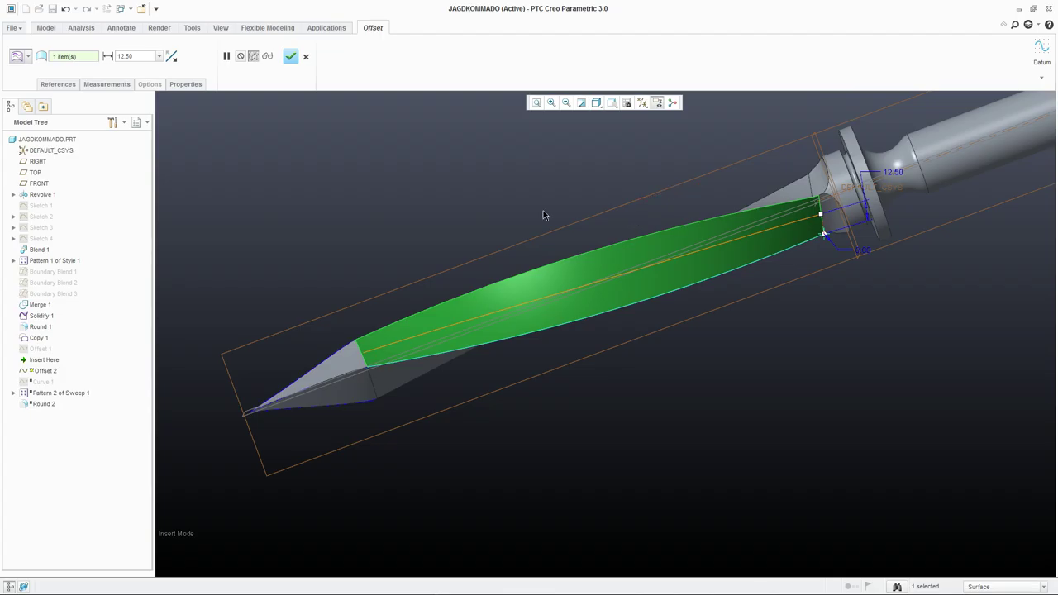
left_click(290, 57)
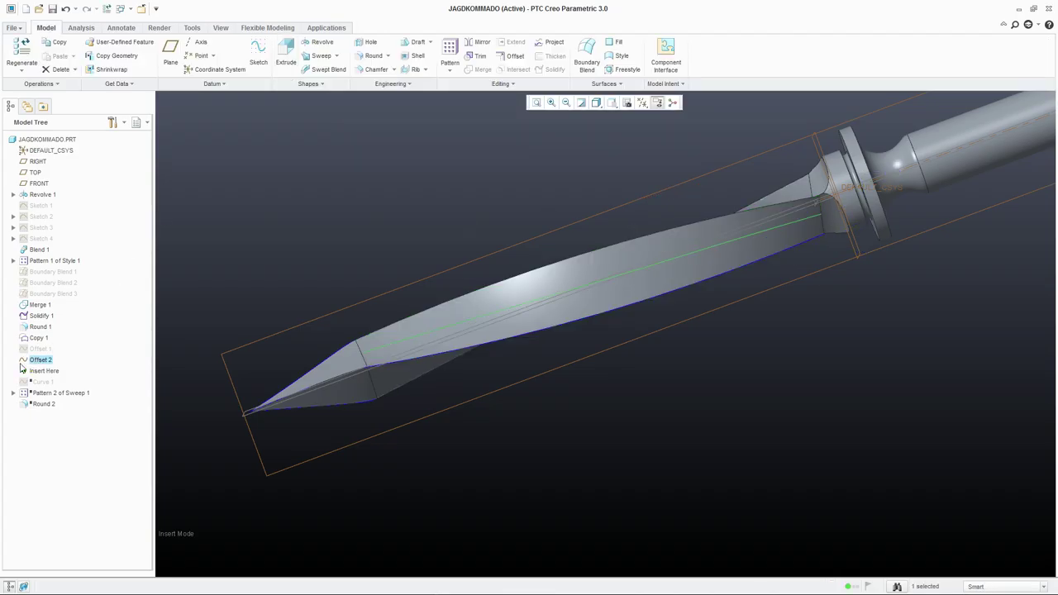
Move the feature insertion point back to the end of the history, after Round 2.
left_click(44, 372)
left_click_drag(64, 407, 66, 409)
left_click(41, 361)
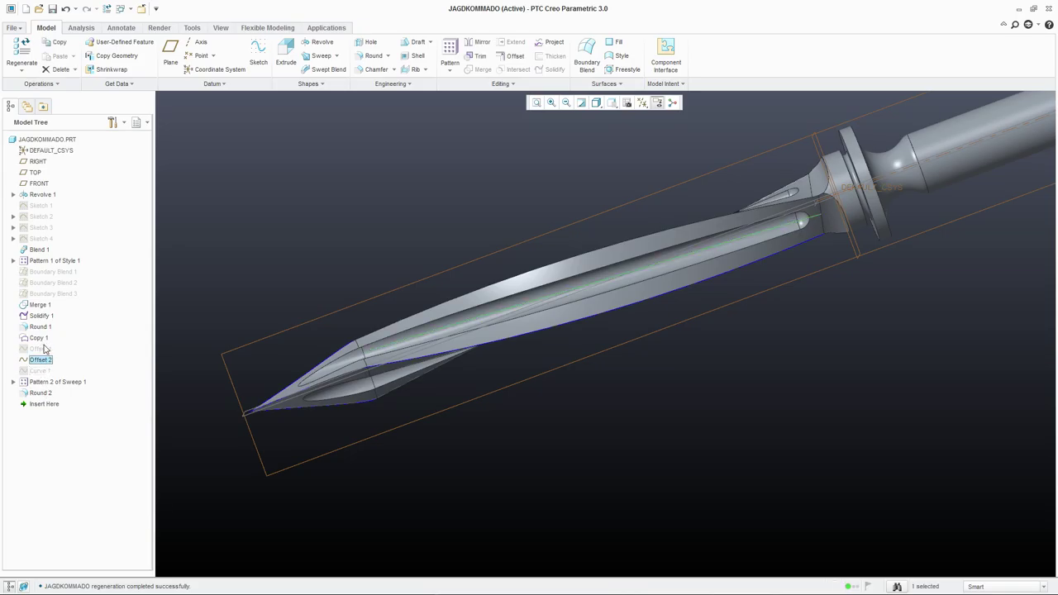
left_click(218, 277)
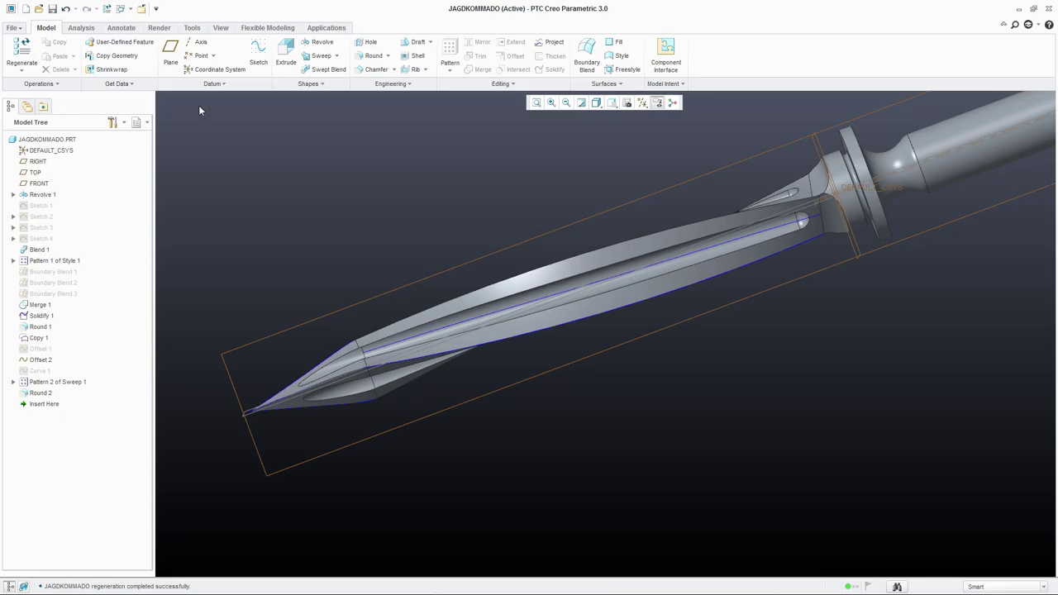
Place a datum point on the Offset 2 curve near the groove's guard end.
left_click(197, 56)
scroll(793, 220, "up", 5)
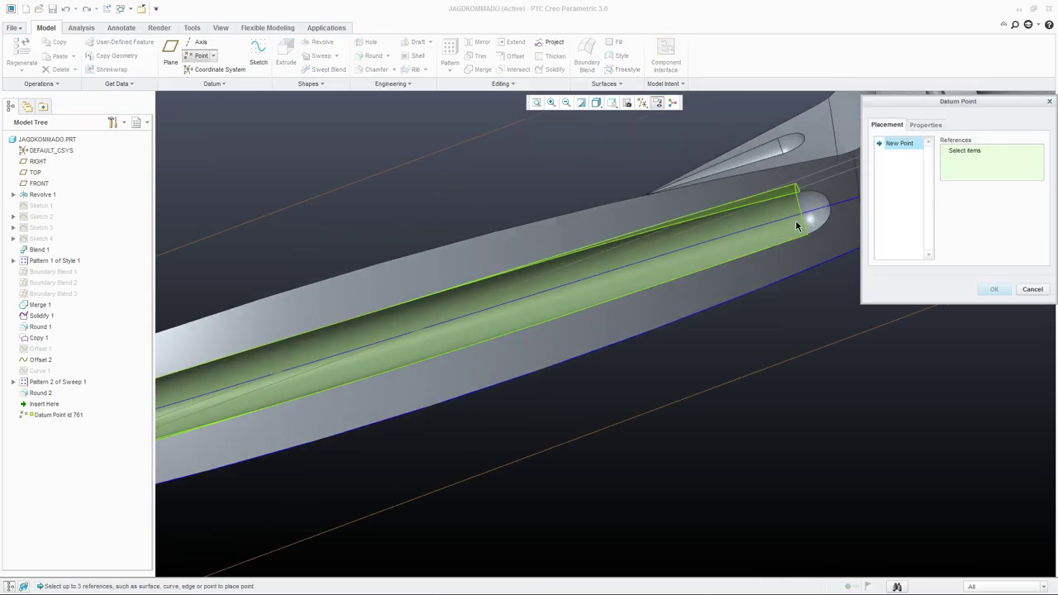
left_click(794, 220)
scroll(705, 267, "down", 2)
middle_click_drag(705, 267, 965, 213)
Set the datum point's offset ratio to 0.10 from the end of the curve and create the point.
left_click(961, 192)
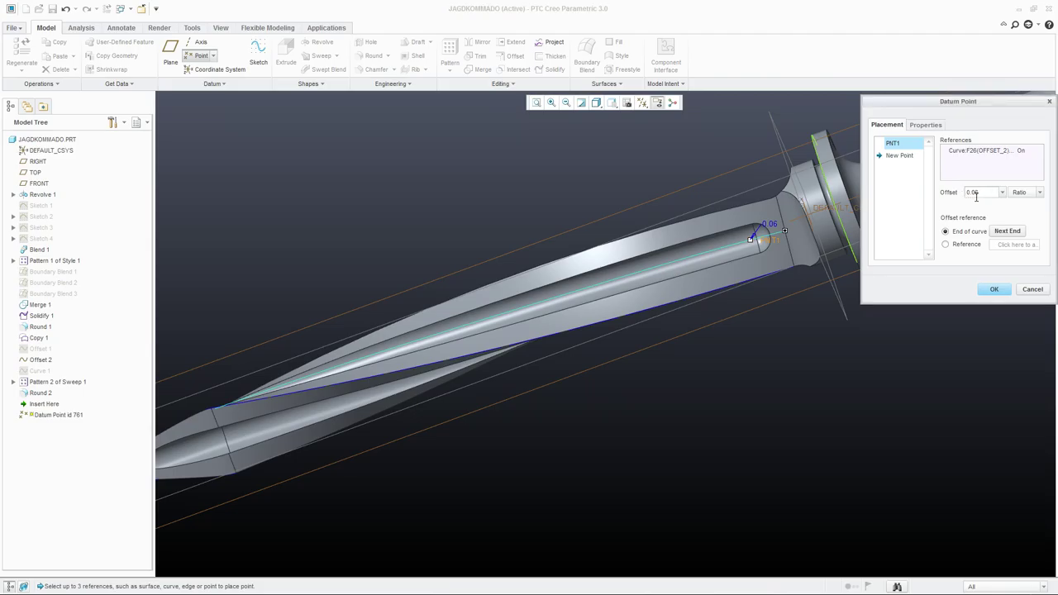
type("0")
key("Return")
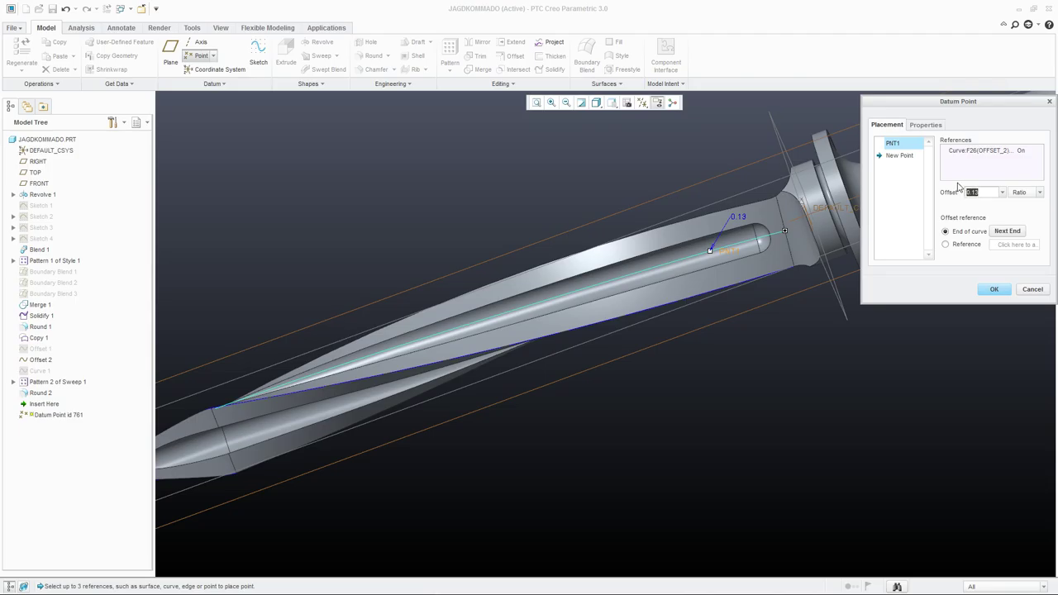
type("0.10")
key("Return")
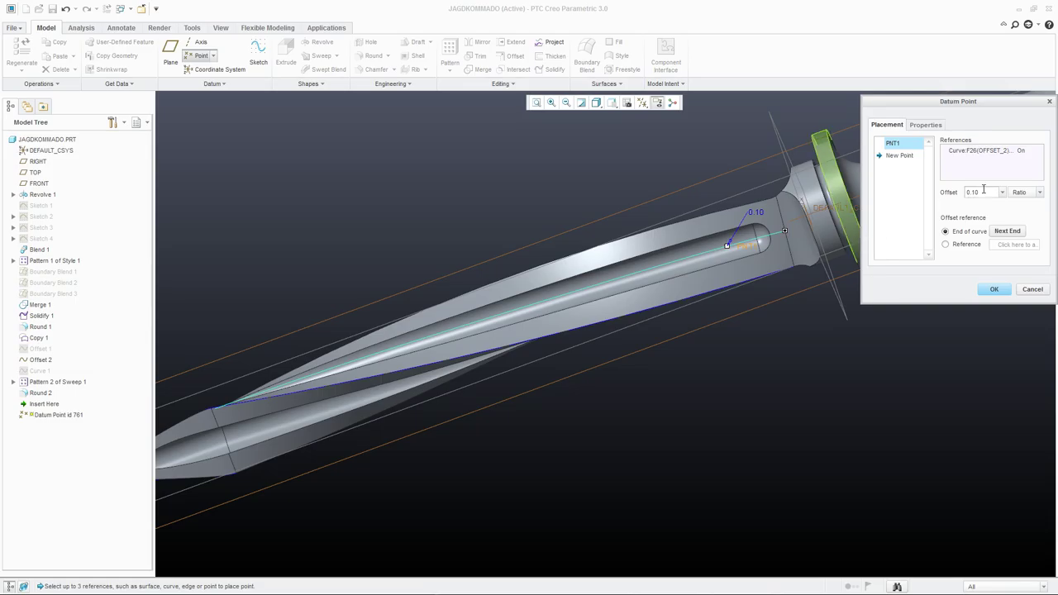
left_click_drag(984, 190, 962, 196)
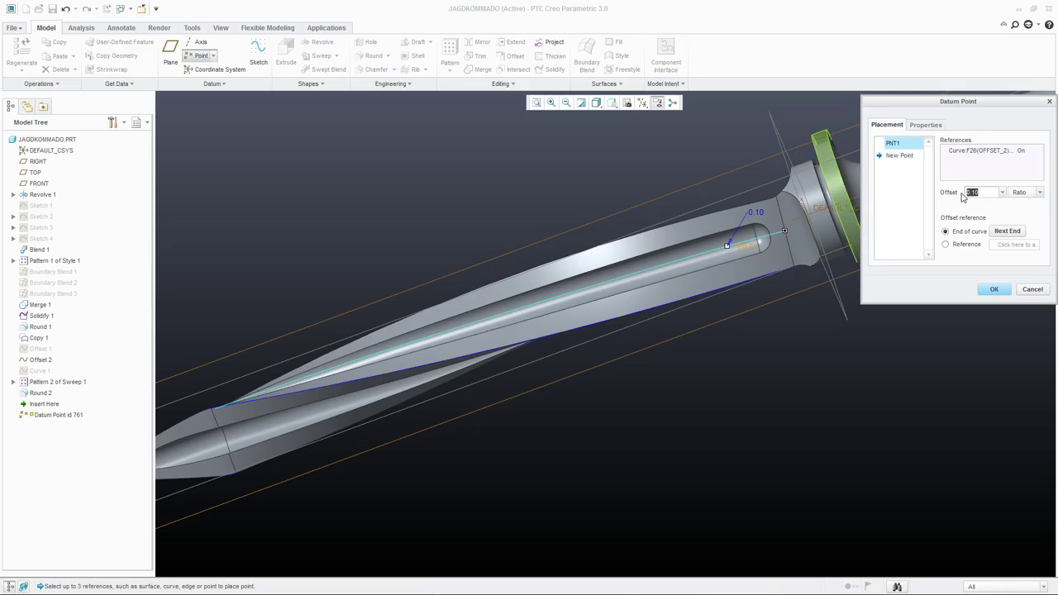
left_click(994, 288)
Create a datum axis through point PNT1, normal to the blade's twisted face.
scroll(832, 362, "down", 3)
scroll(704, 261, "up", 4)
middle_click_drag(704, 257, 665, 262)
left_click(627, 203)
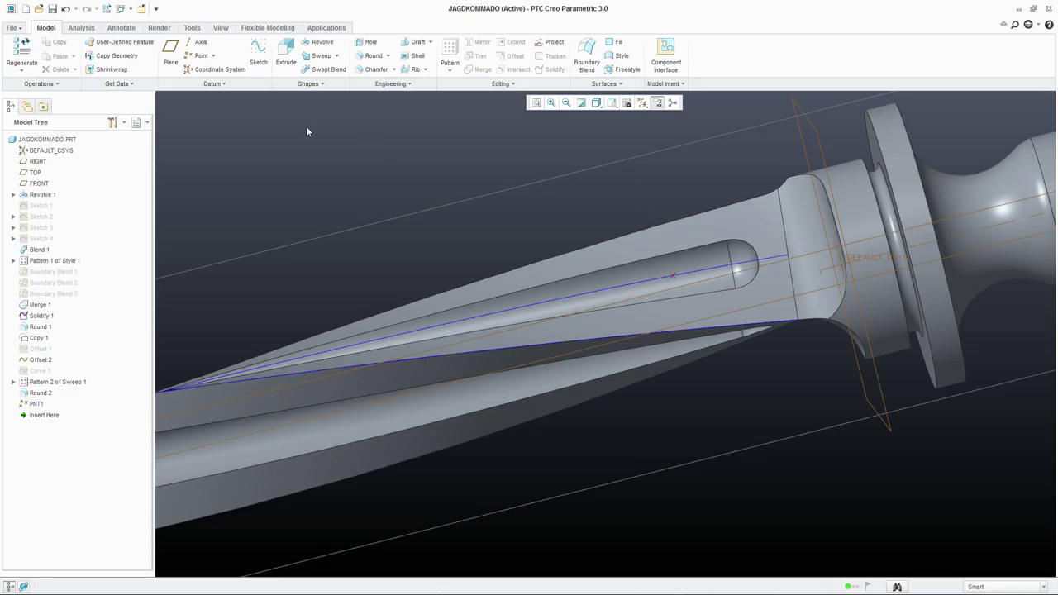
left_click(198, 42)
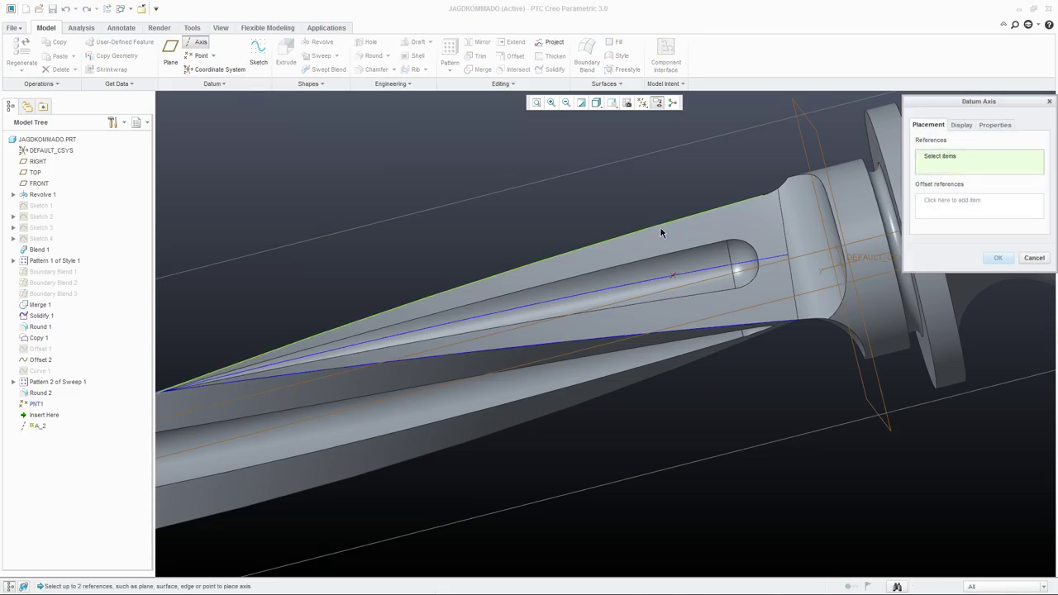
left_click(673, 276)
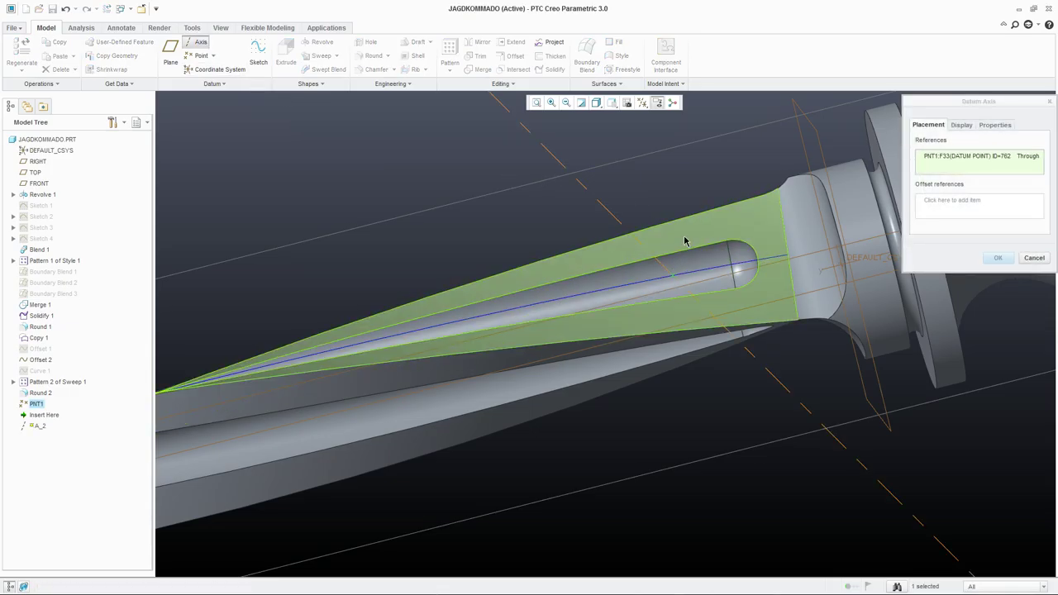
left_click(682, 236, "ctrl")
mouse_move(685, 236)
middle_mouse_down()
mouse_move(697, 281)
mouse_move(686, 287)
mouse_move(682, 252)
mouse_move(711, 240)
mouse_move(654, 182)
mouse_move(661, 274)
mouse_move(675, 295)
mouse_move(682, 278)
mouse_move(653, 267)
mouse_move(683, 273)
mouse_move(678, 252)
middle_mouse_up()
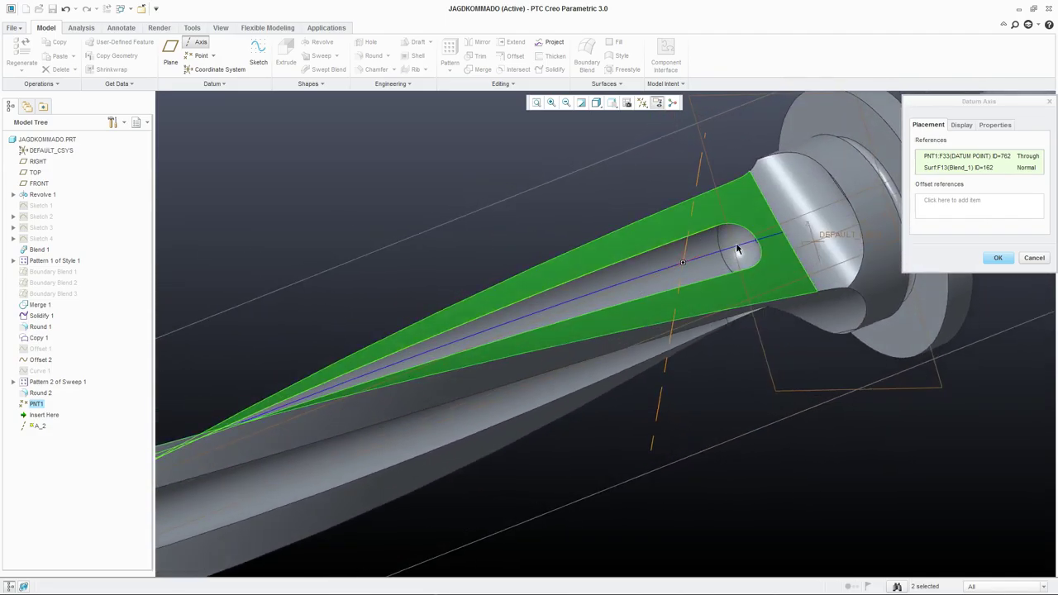
left_click(999, 258)
left_click(999, 258)
Create a second datum axis from the selected axis A_2.
middle_click_drag(917, 263, 644, 263)
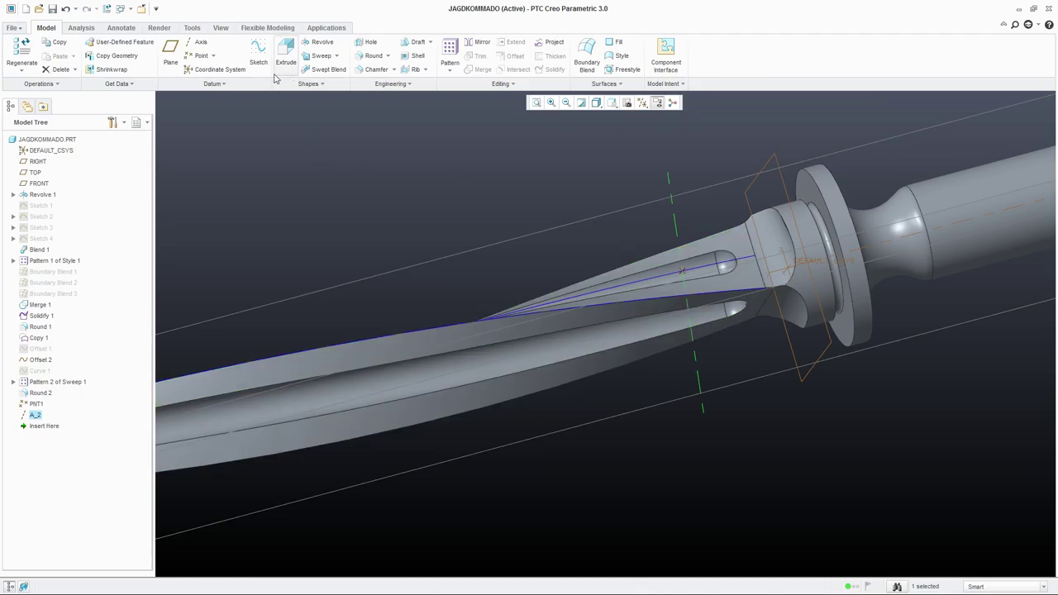
left_click(196, 43)
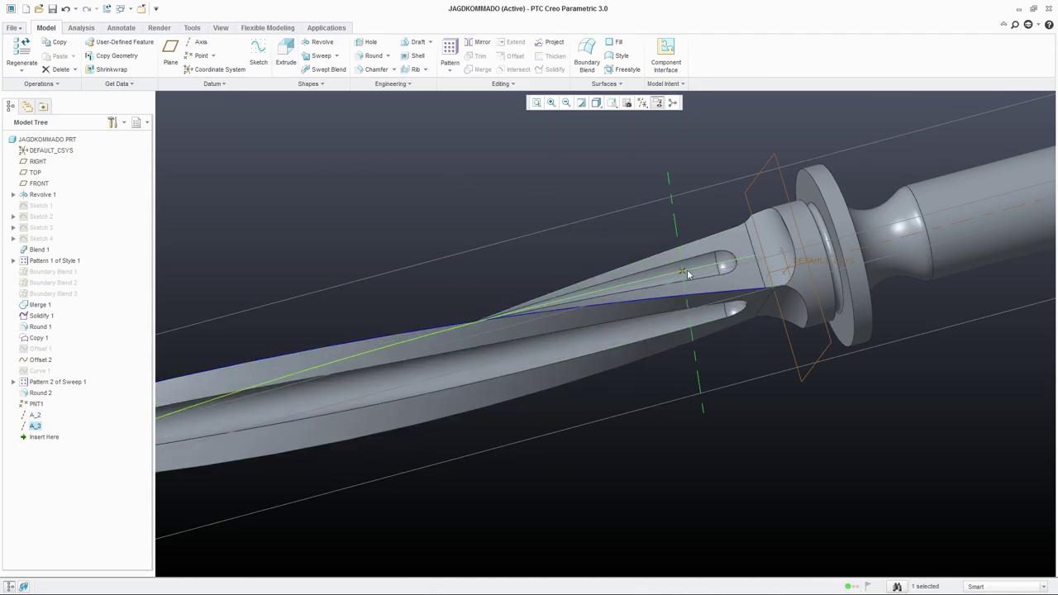
scroll(687, 269, "down", 4)
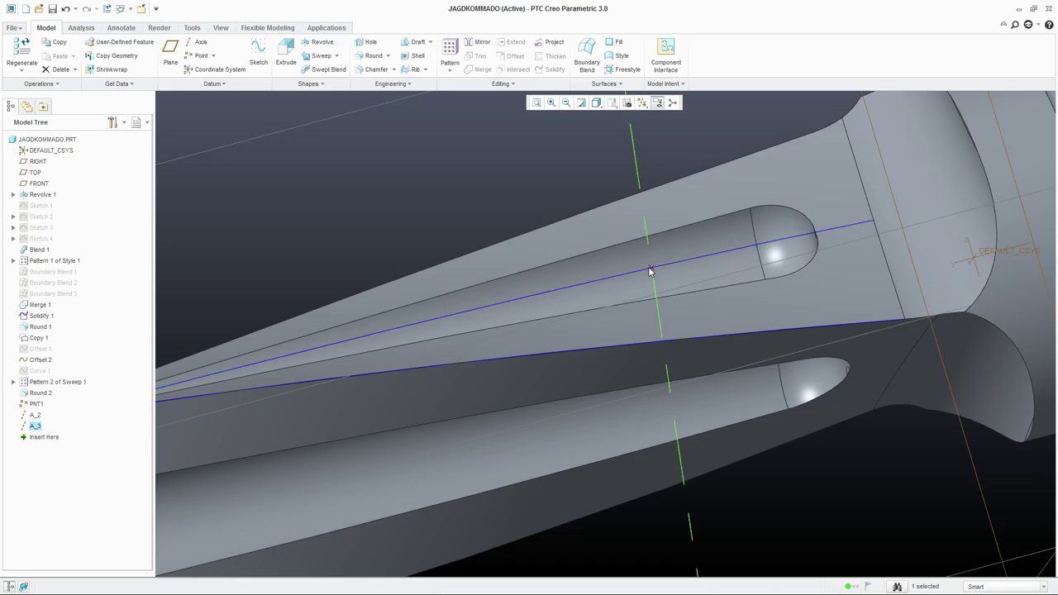
right_click(653, 269)
key("Escape")
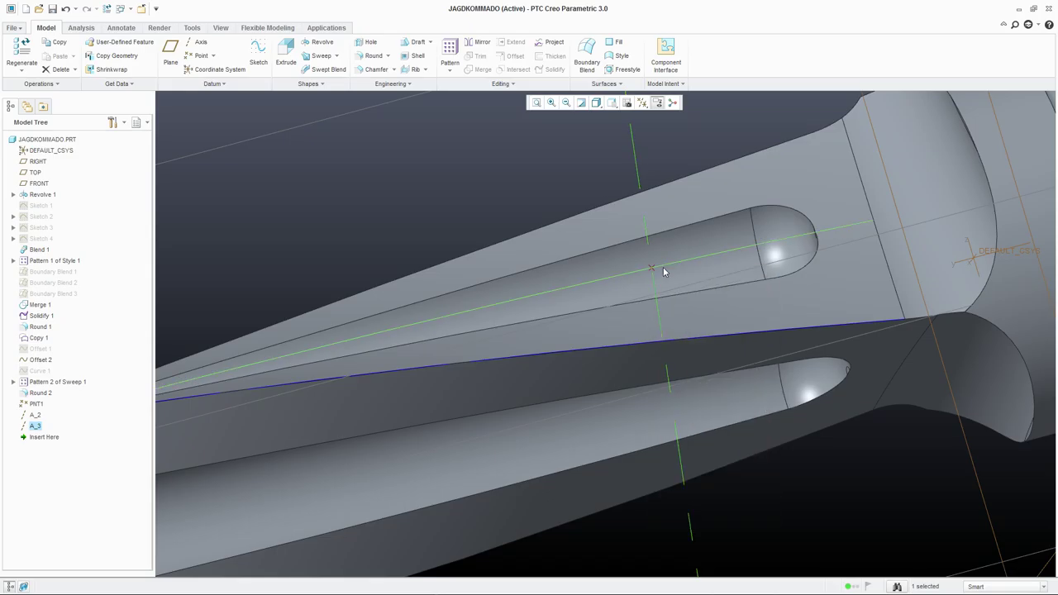
left_click(653, 269)
right_click(652, 270)
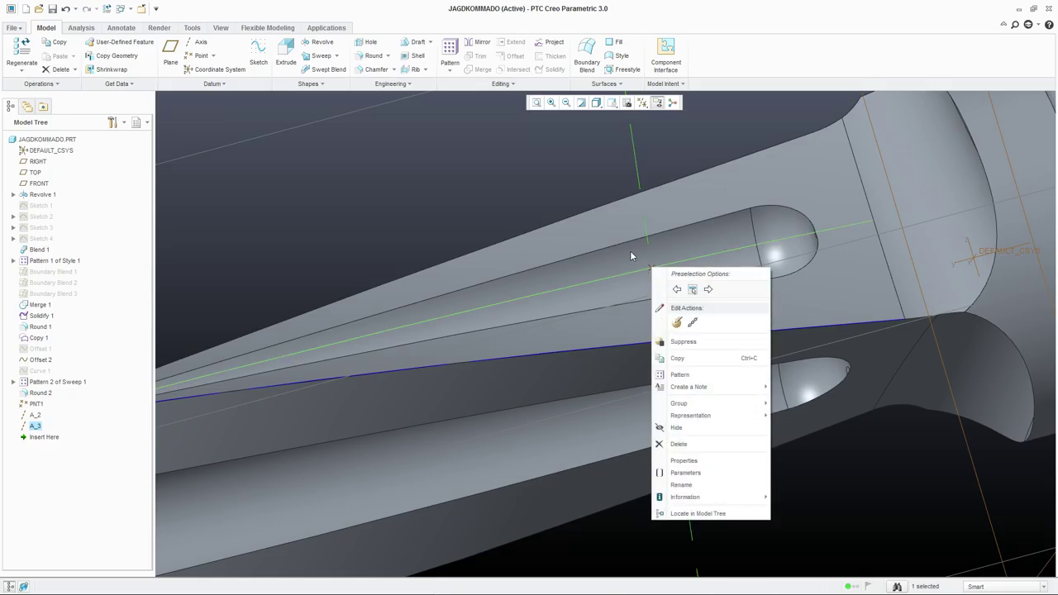
left_click(543, 173)
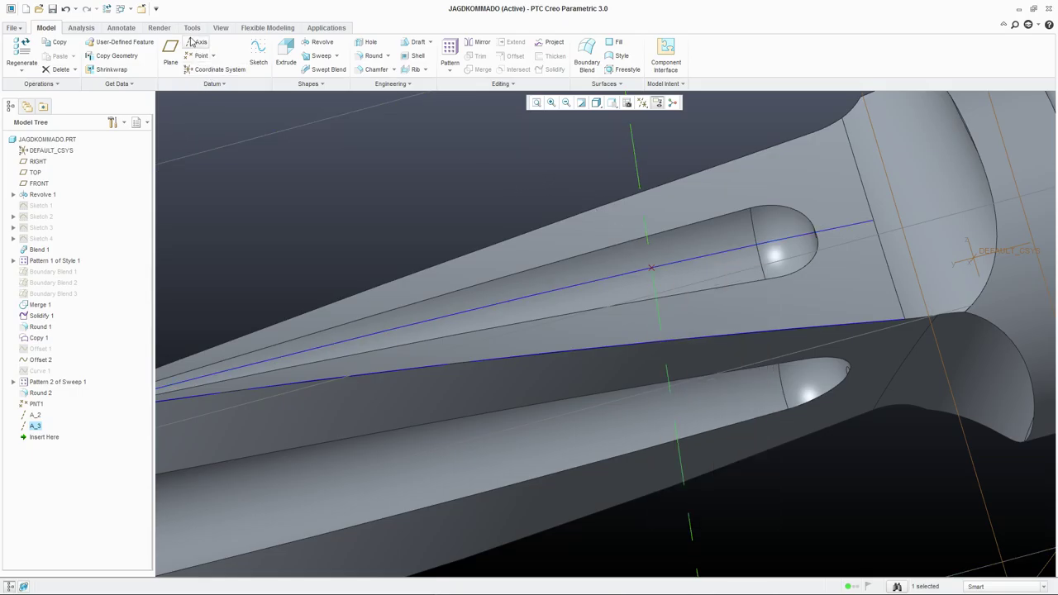
Redefine axis A_3 to pass through point PNT1 and run tangent to the Offset 2 curve.
right_click(35, 427)
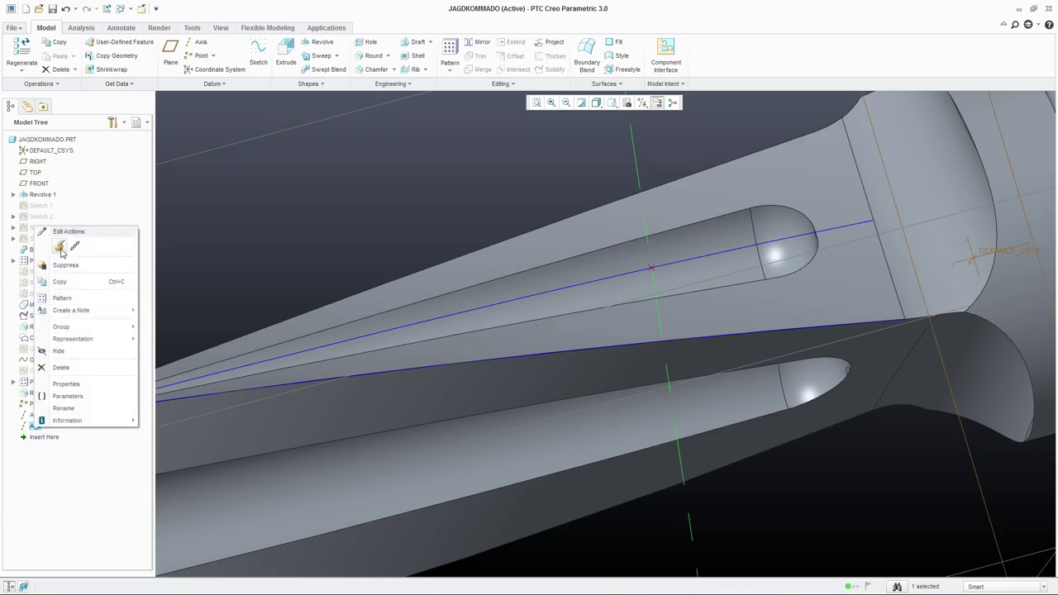
left_click(59, 247)
scroll(654, 269, "up", 2)
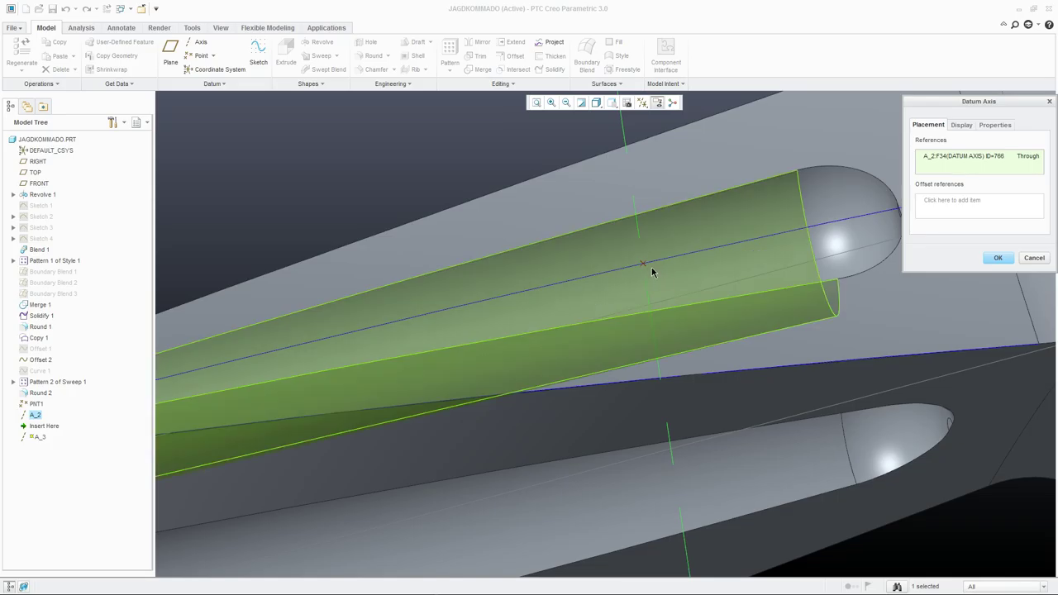
left_click(643, 265)
scroll(652, 268, "down", 2)
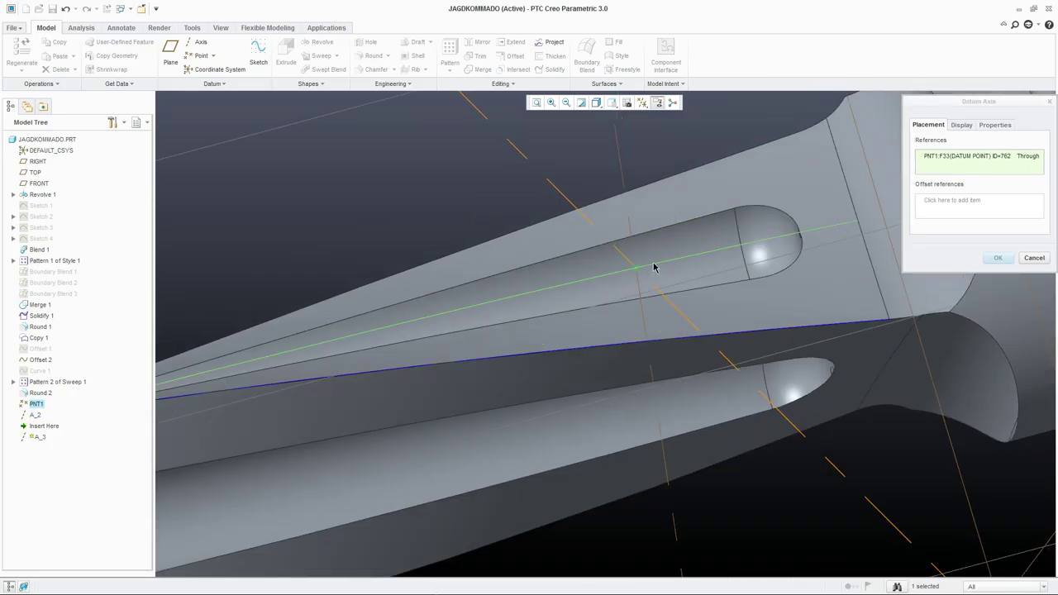
left_click(652, 267, "ctrl")
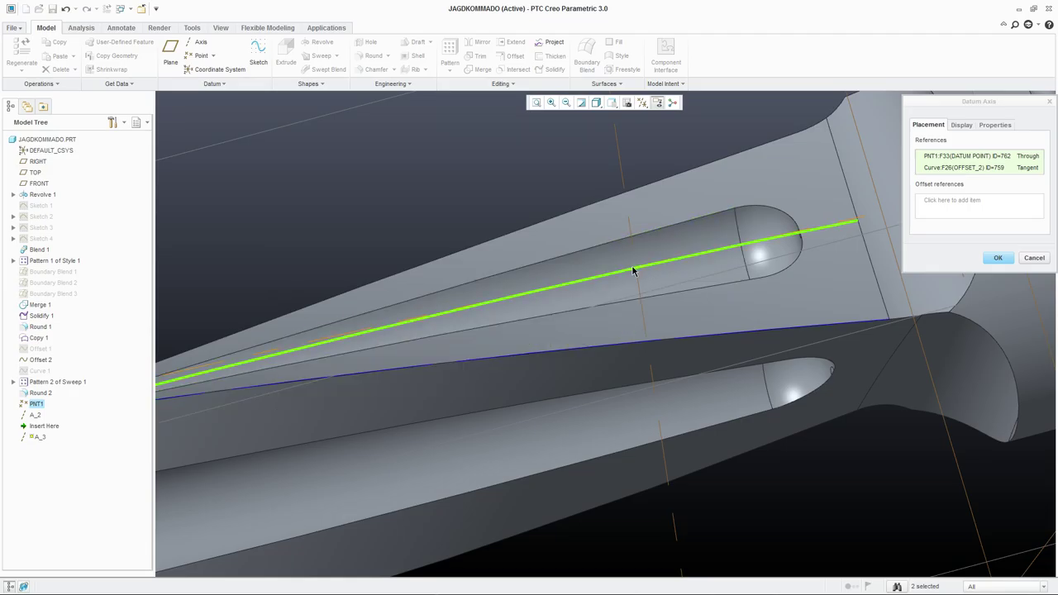
middle_click_drag(632, 271, 964, 281)
left_click(997, 257)
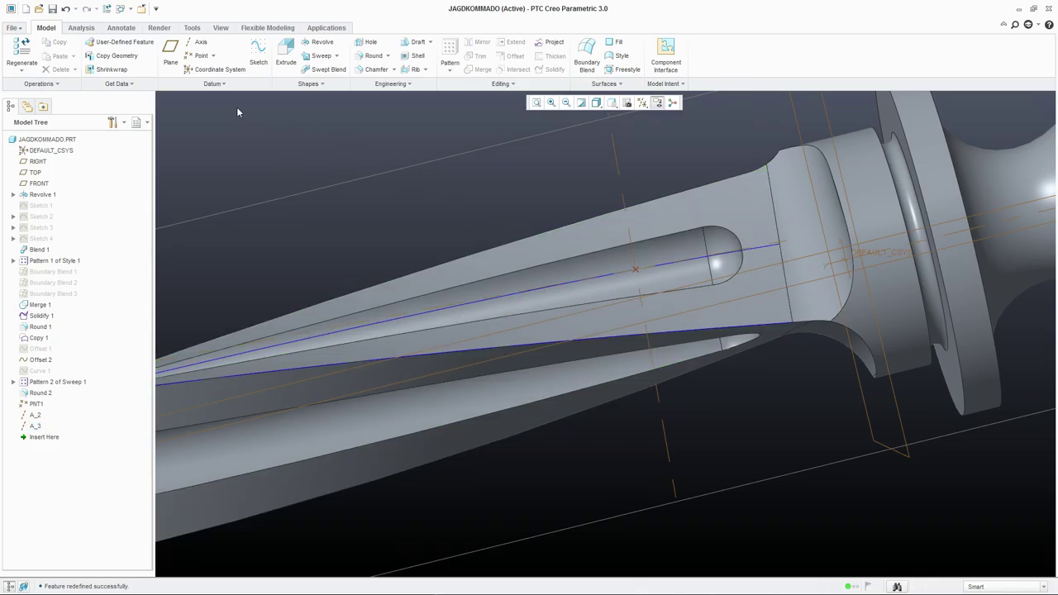
Create a datum plane through axes A_2 and A_3.
left_click(36, 417)
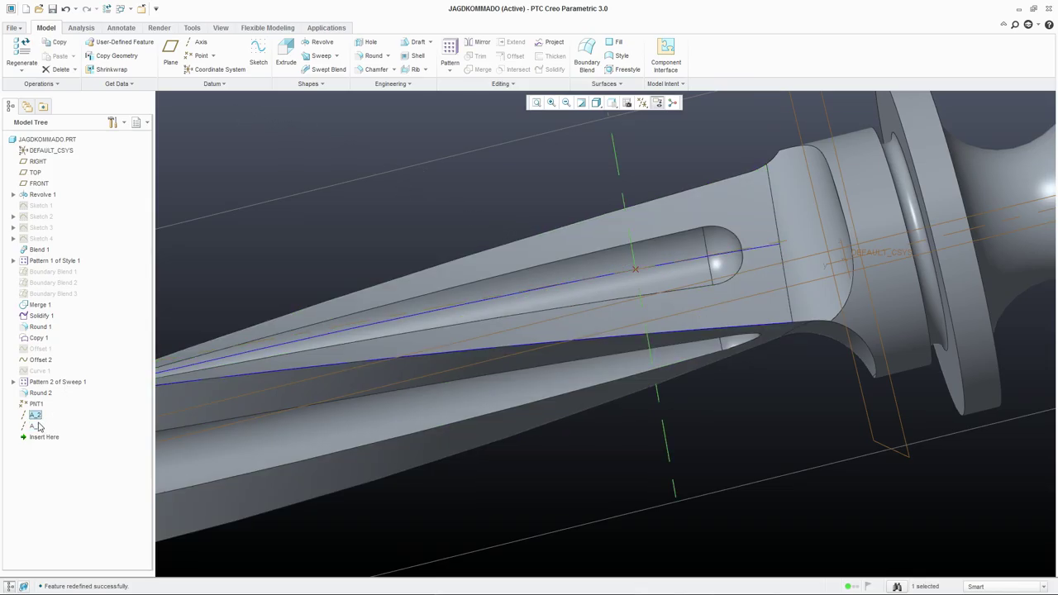
left_click(36, 426, "ctrl")
left_click(171, 51)
Adjust the display outline of datum plane DTM4, shrinking it to a small rectangle around point PNT1.
key("ctrl+d")
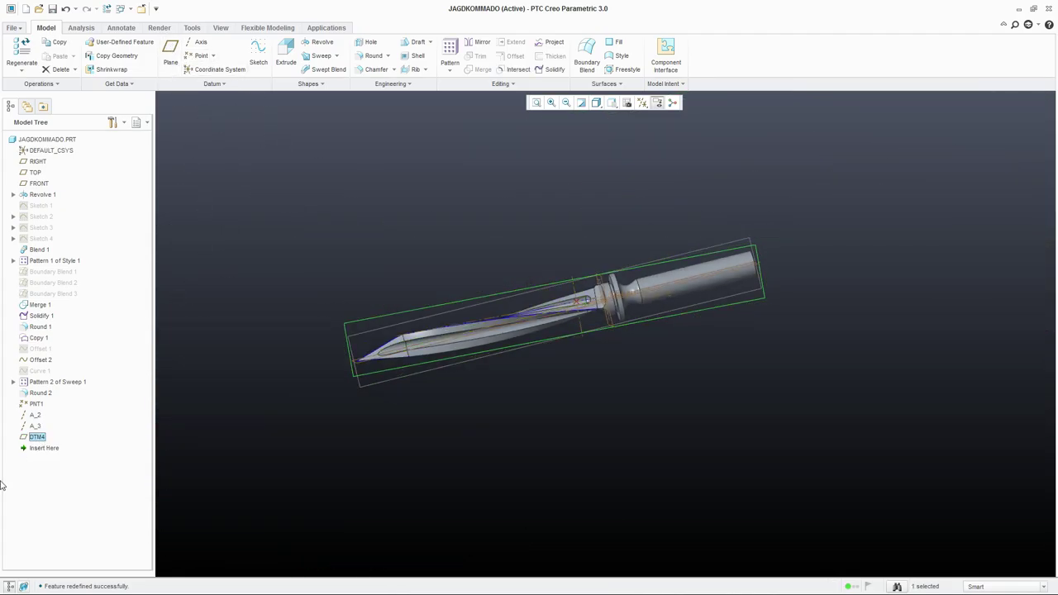
right_click(35, 438)
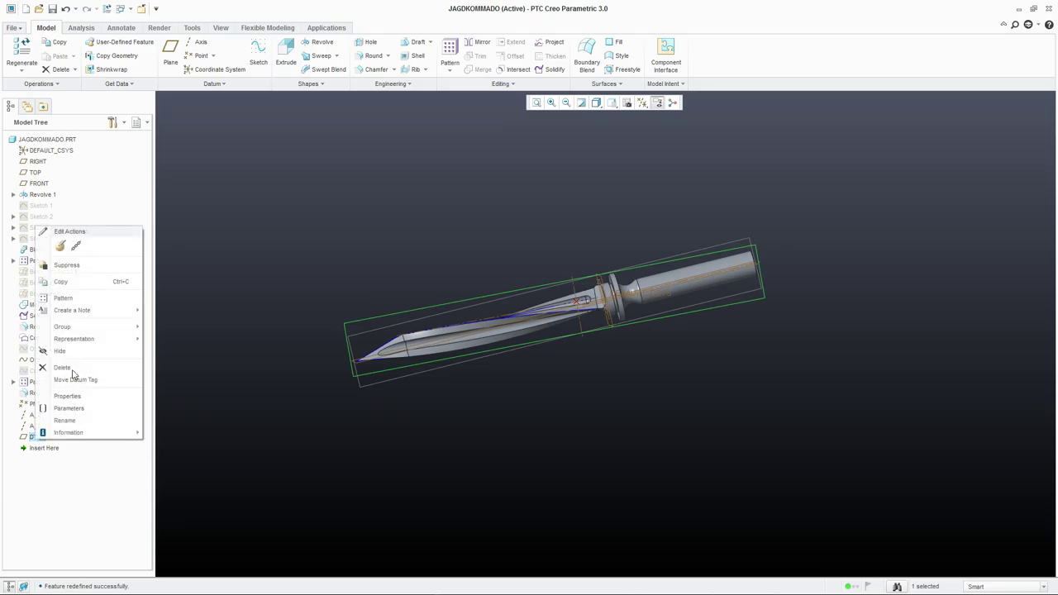
left_click(61, 246)
left_click(960, 125)
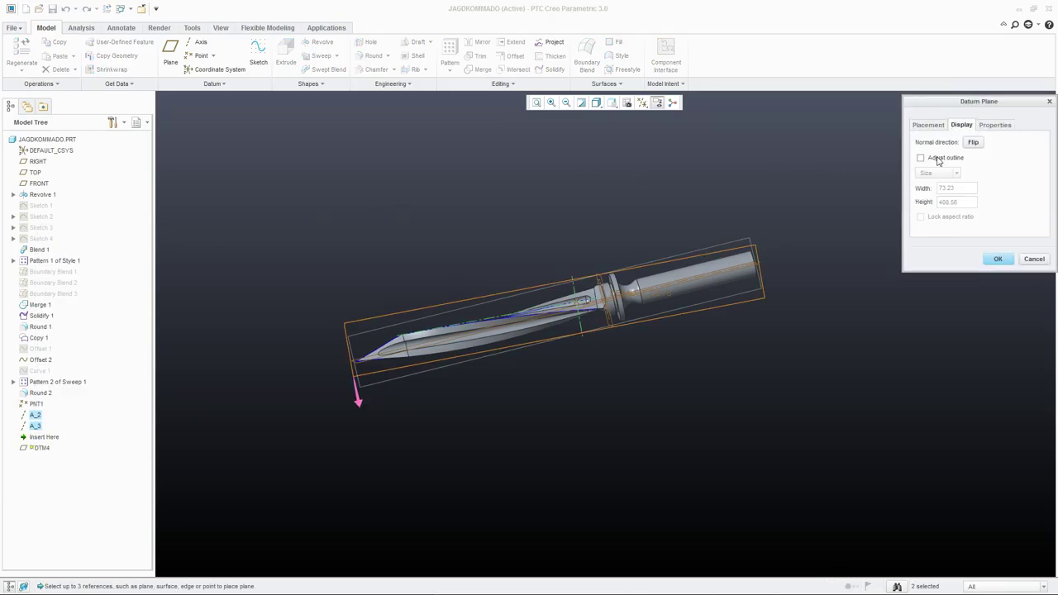
left_click(937, 162)
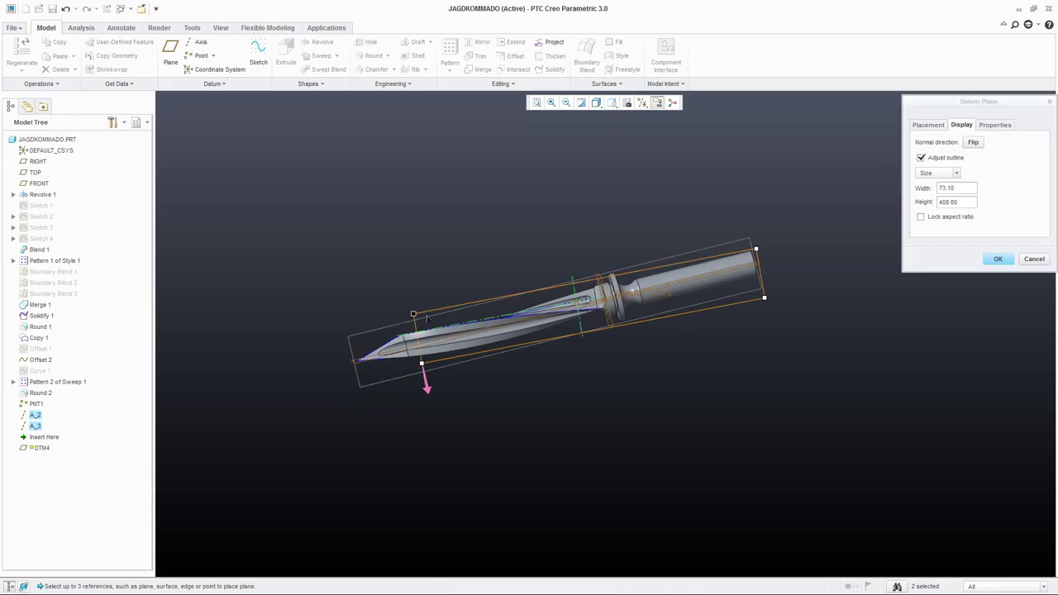
left_click_drag(413, 314, 573, 298)
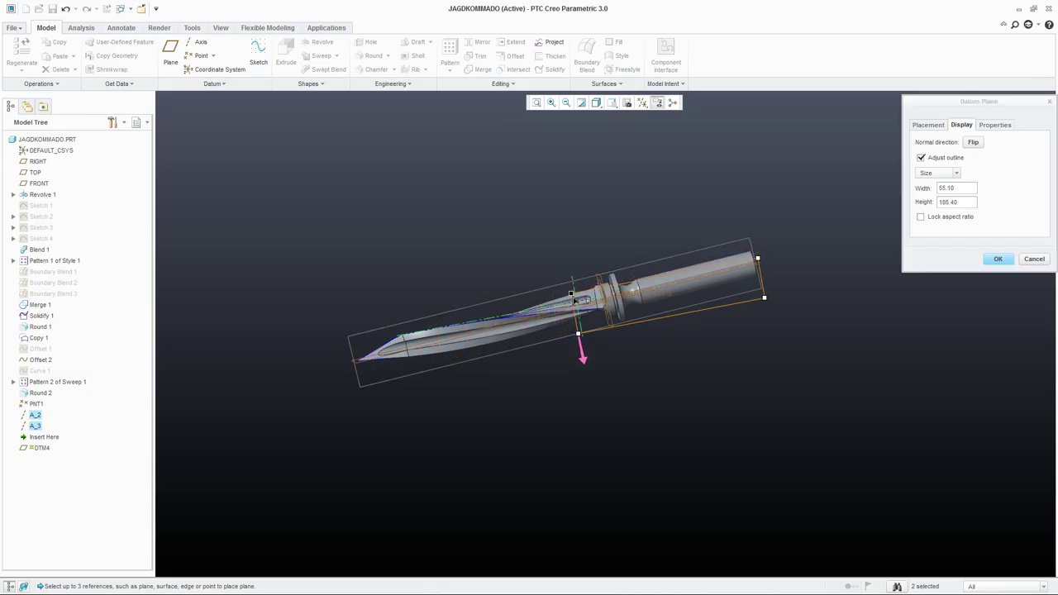
left_click_drag(764, 297, 581, 312)
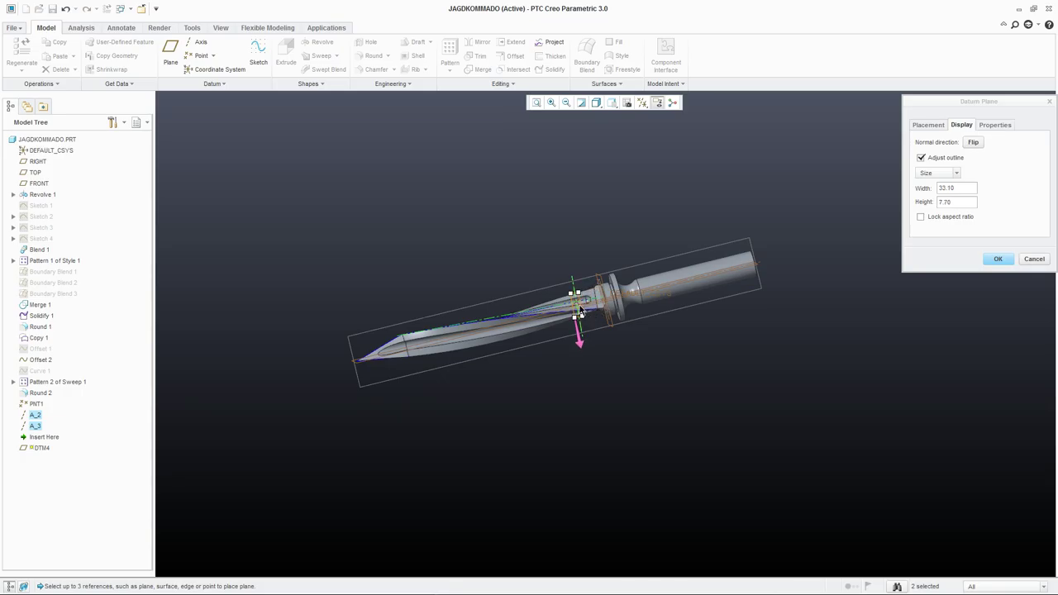
scroll(581, 312, "up", 10)
middle_click_drag(573, 263, 568, 217)
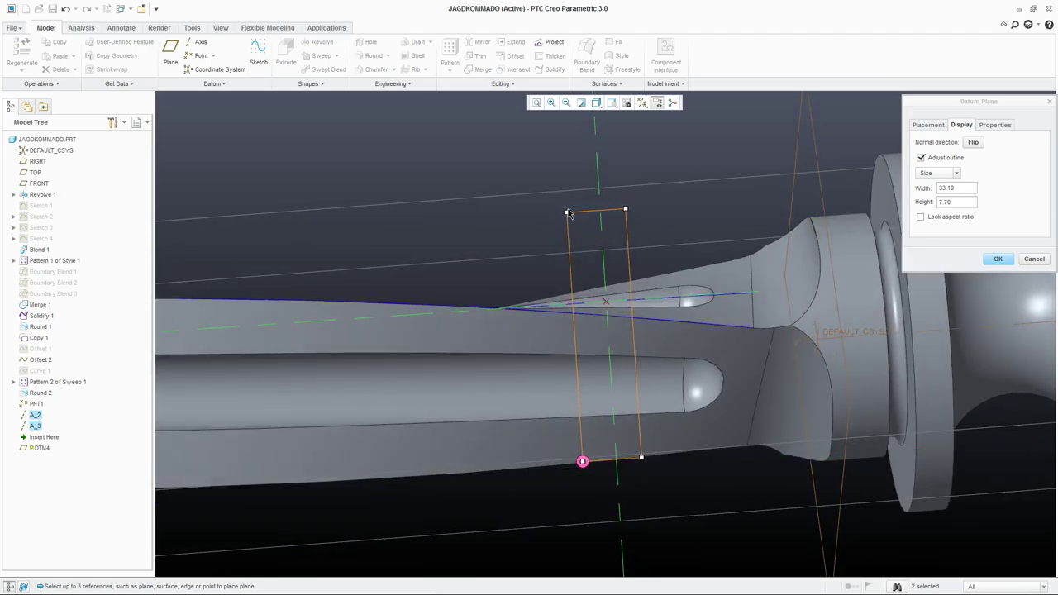
left_click_drag(567, 213, 630, 281)
left_click(989, 261)
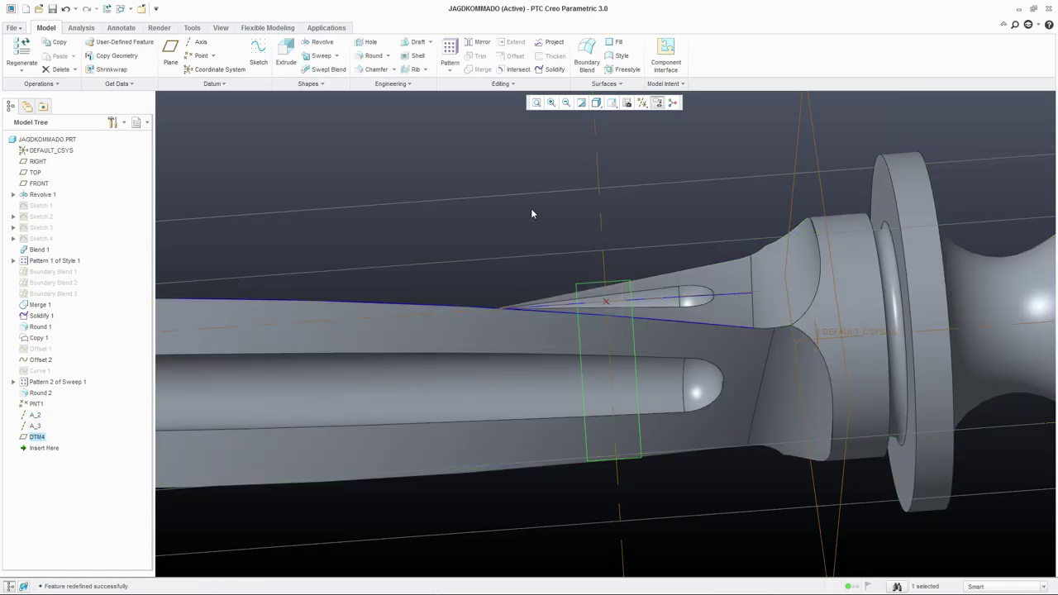
Start a Revolve sketch on plane DTM4 and add axes A_3 and A_2 as sketch references.
left_click(35, 437)
left_click(319, 42)
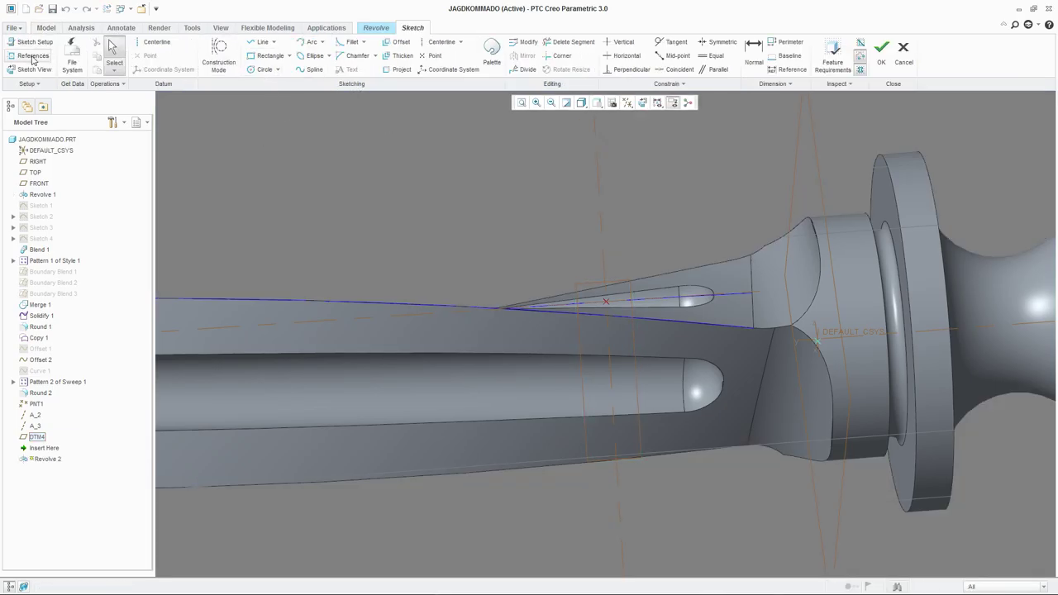
left_click(32, 56)
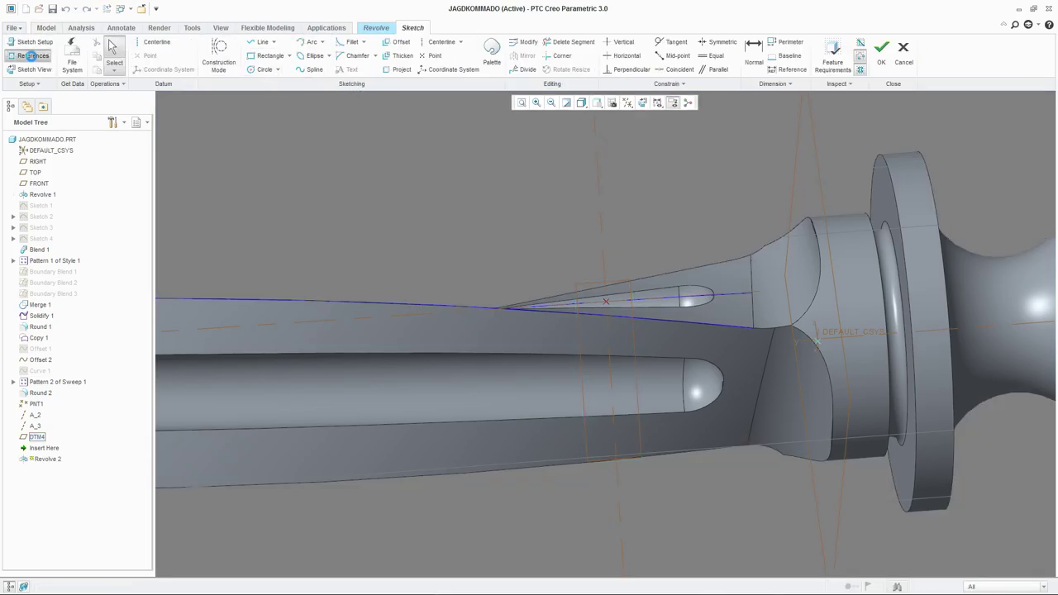
left_click(34, 425)
left_click(35, 414)
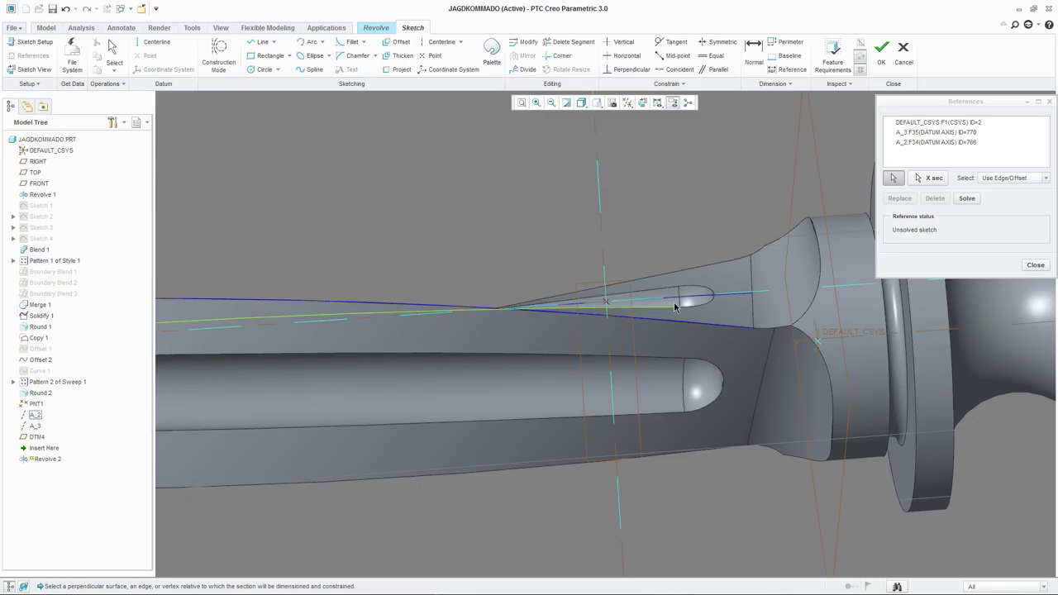
left_click(1036, 265)
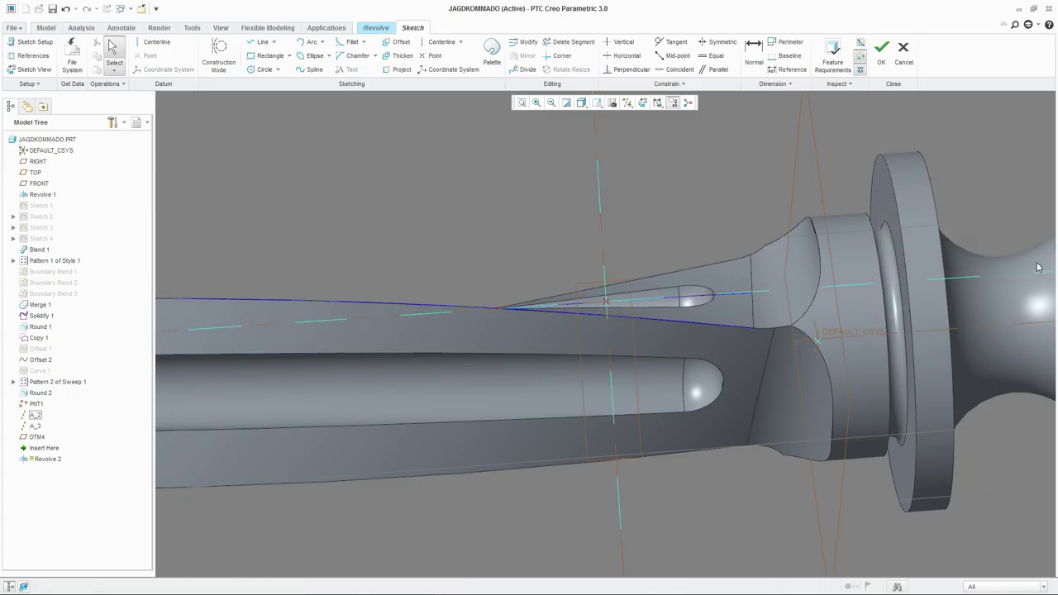
Sketch an open three-line profile from PNT1 along A_3, across into the blade perpendicular to A_3, then slanting back to end on A_2.
left_click(259, 42)
left_click(642, 103)
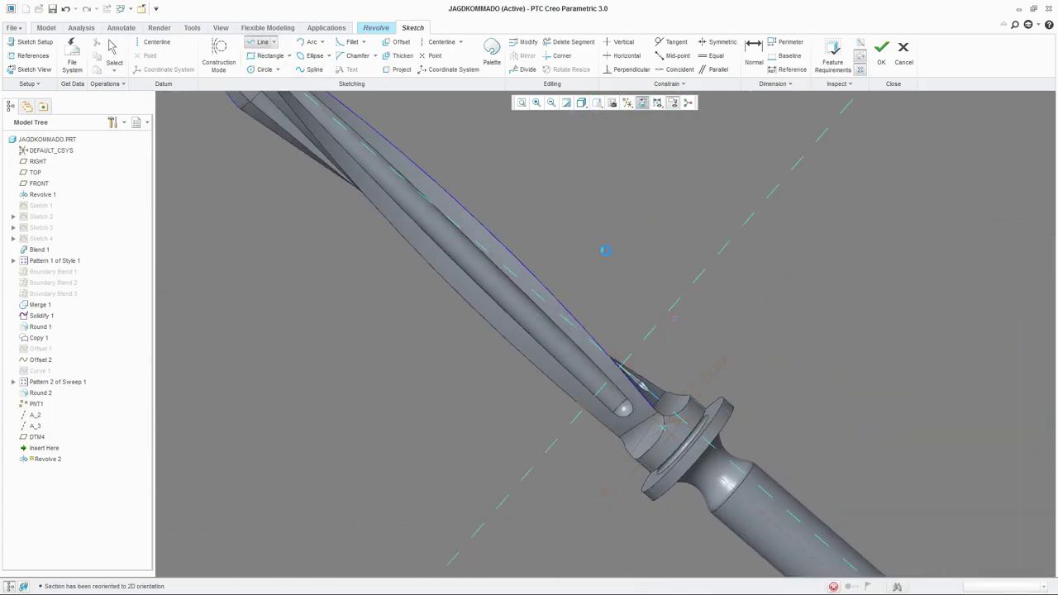
scroll(627, 350, "down", 3)
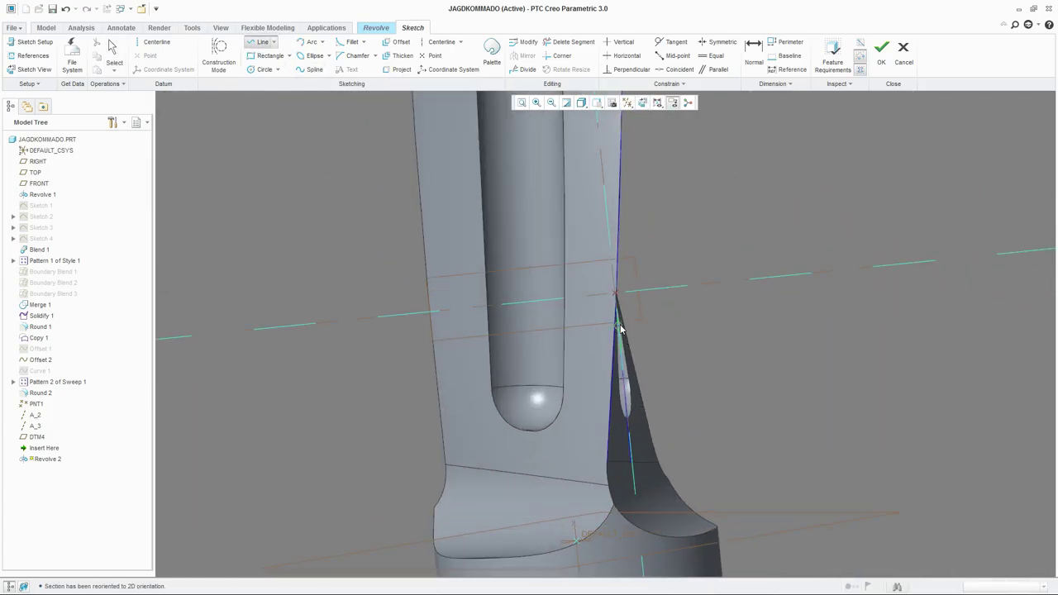
scroll(621, 329, "down", 2)
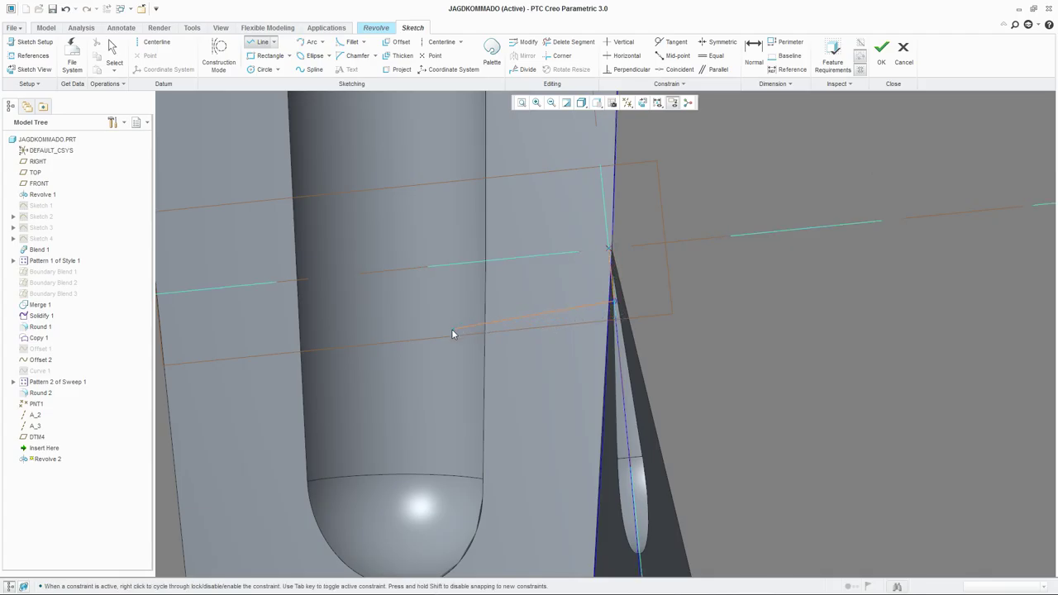
scroll(433, 320, "down", 2)
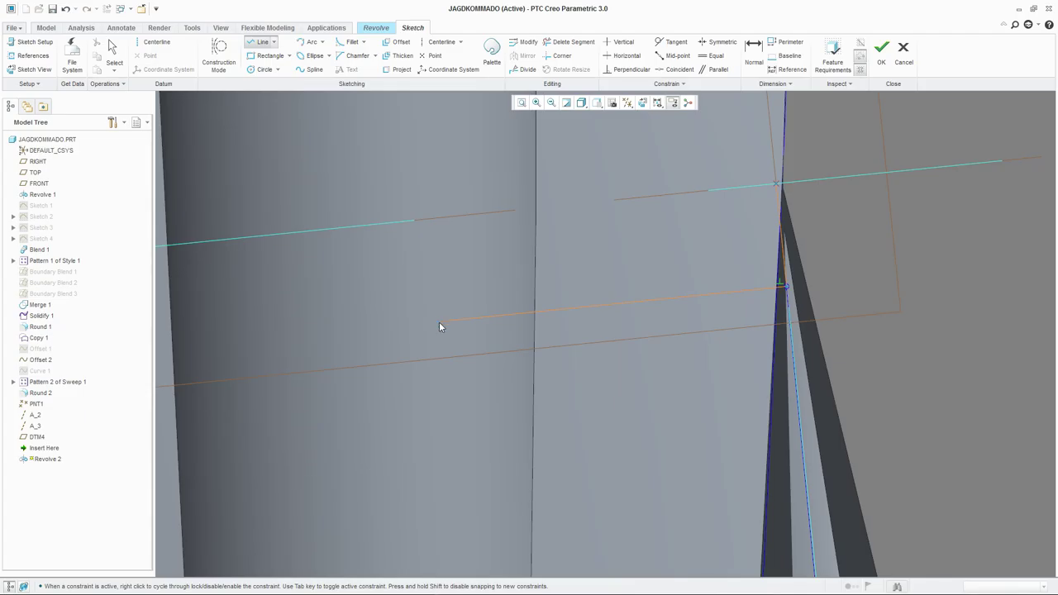
left_click(451, 321)
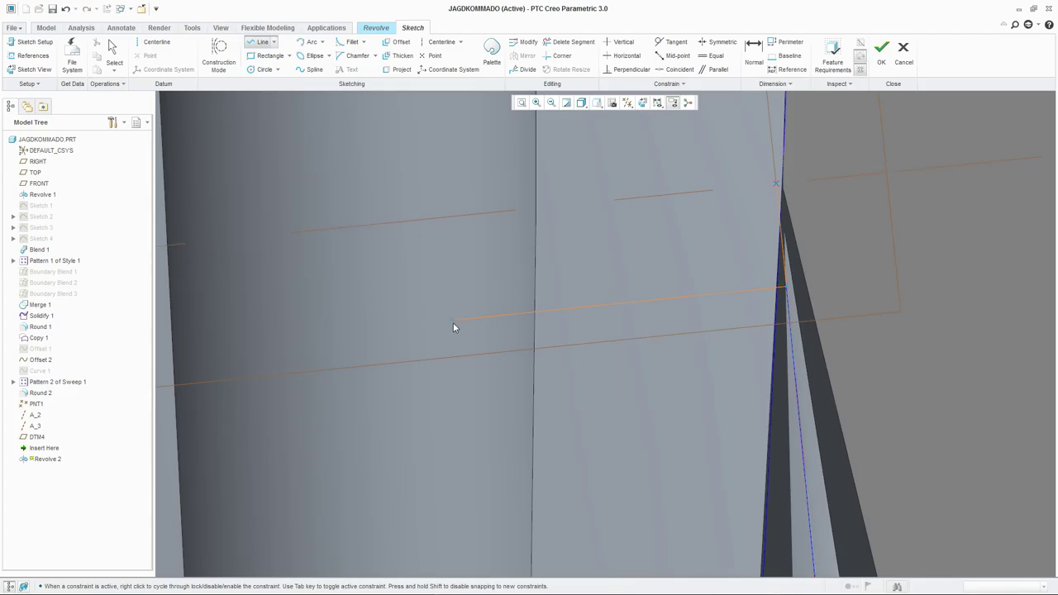
left_click(382, 227)
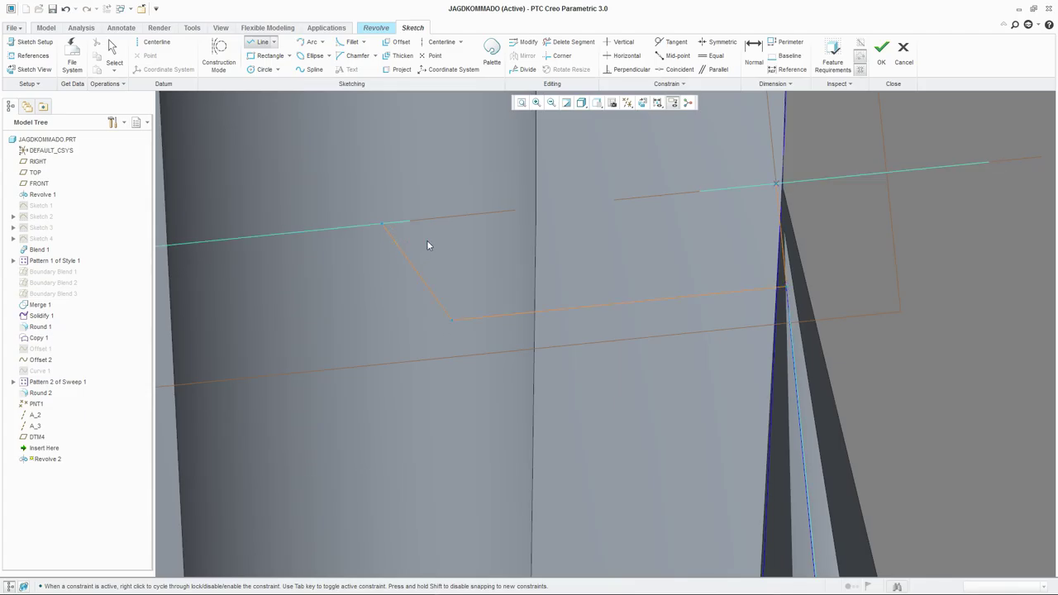
middle_click(427, 242)
Add a sketch centerline through PNT1 and the slanted line's end, running along axis A_2 across the blade.
scroll(410, 333, "up", 3)
left_click(438, 41)
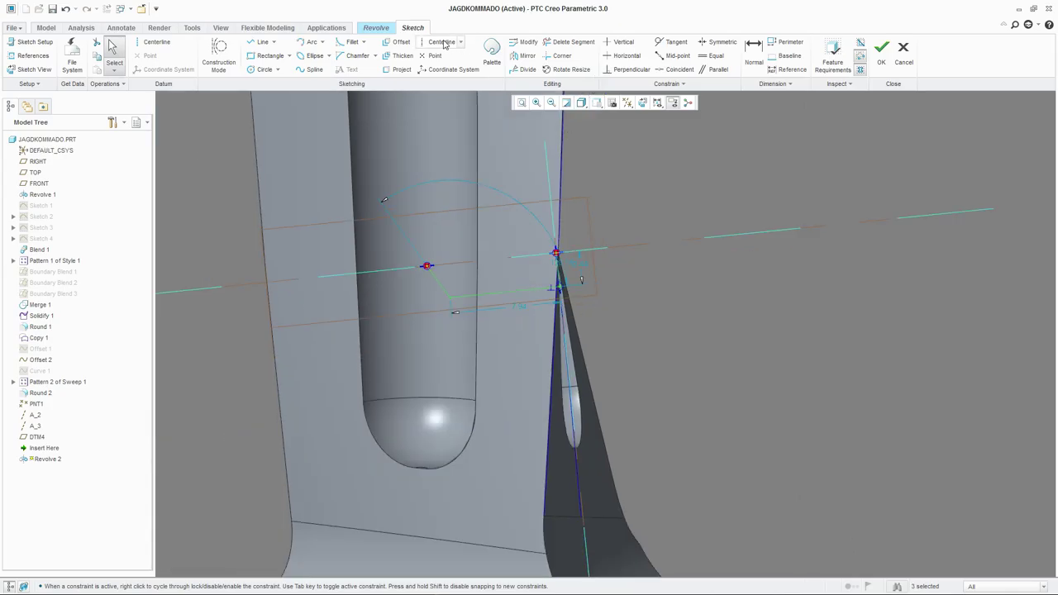
left_click(557, 254)
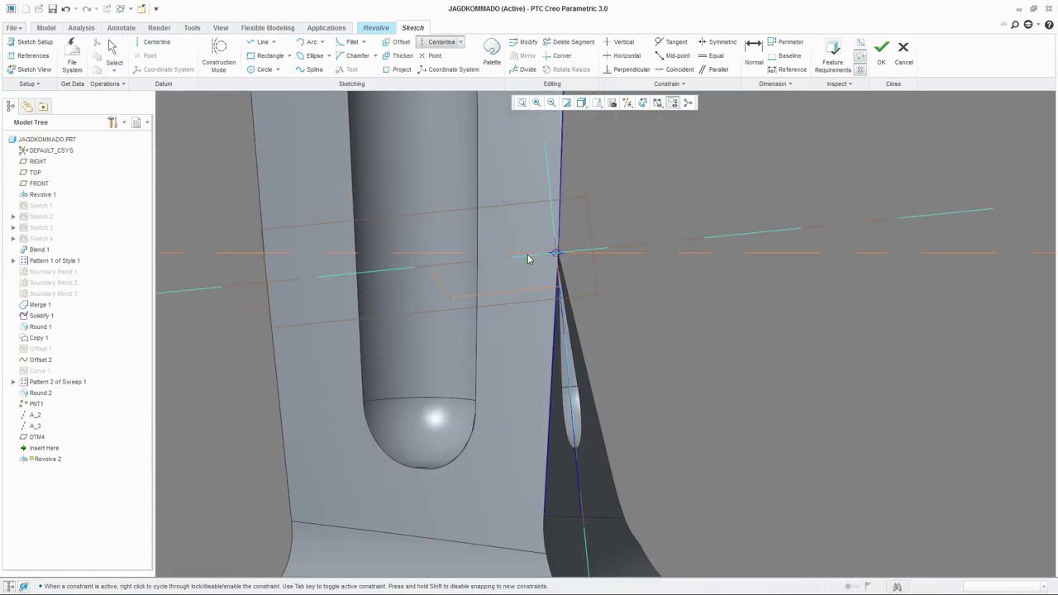
scroll(418, 289, "up", 3)
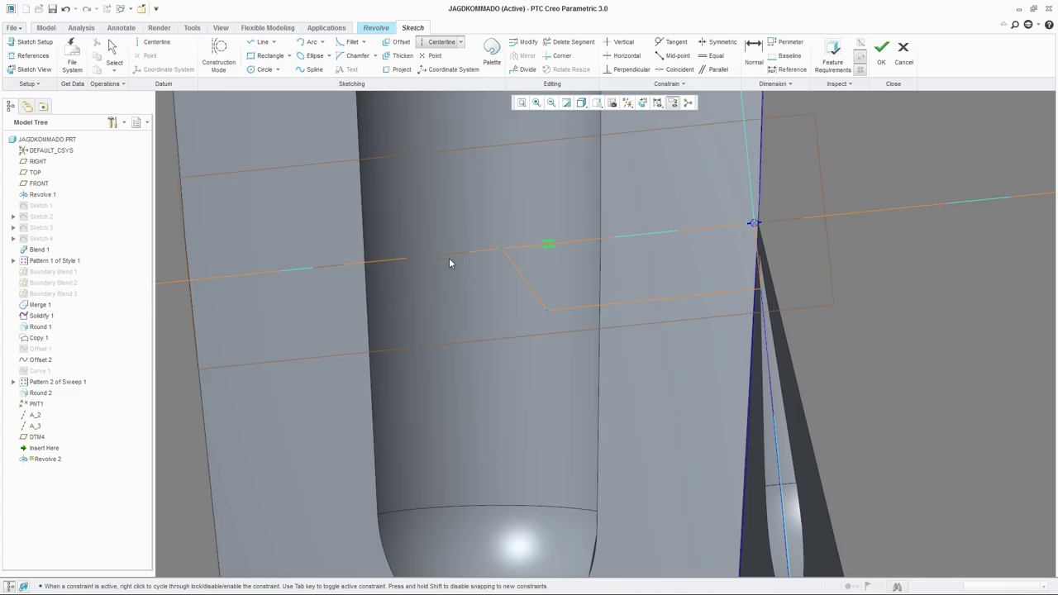
left_click(501, 241)
middle_click(502, 241)
scroll(411, 301, "down", 2)
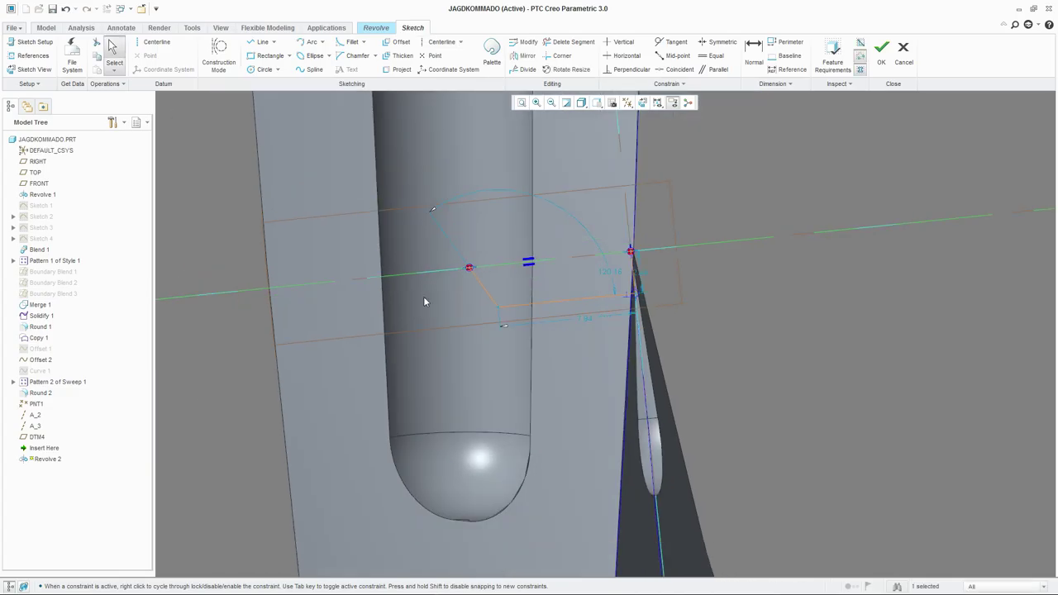
Dimension the profile's diameter about the centerline and set its tip angle to 118°.
left_click(755, 51)
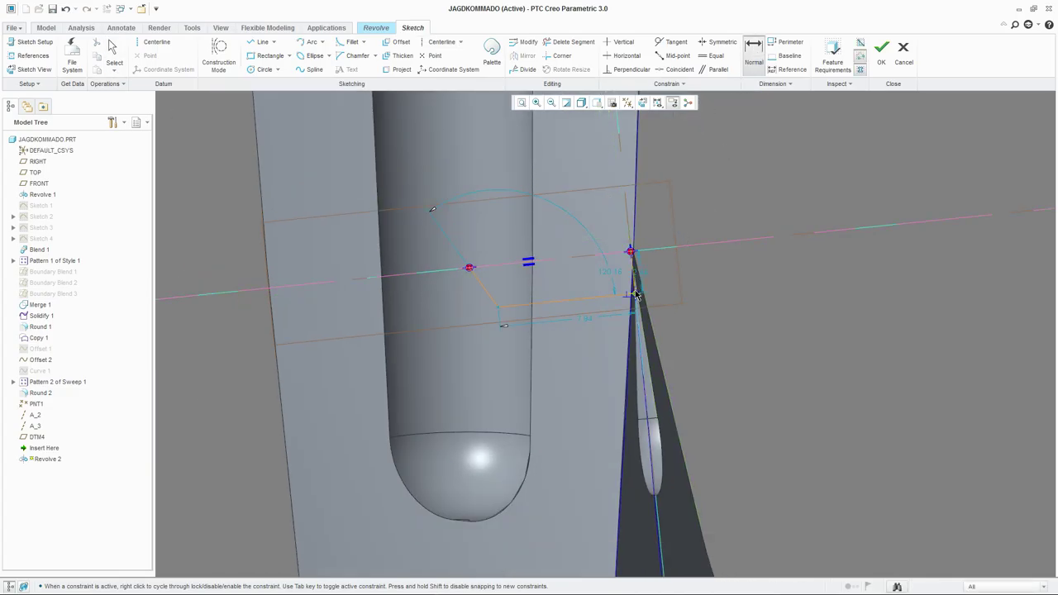
left_click(641, 289)
middle_click(664, 266)
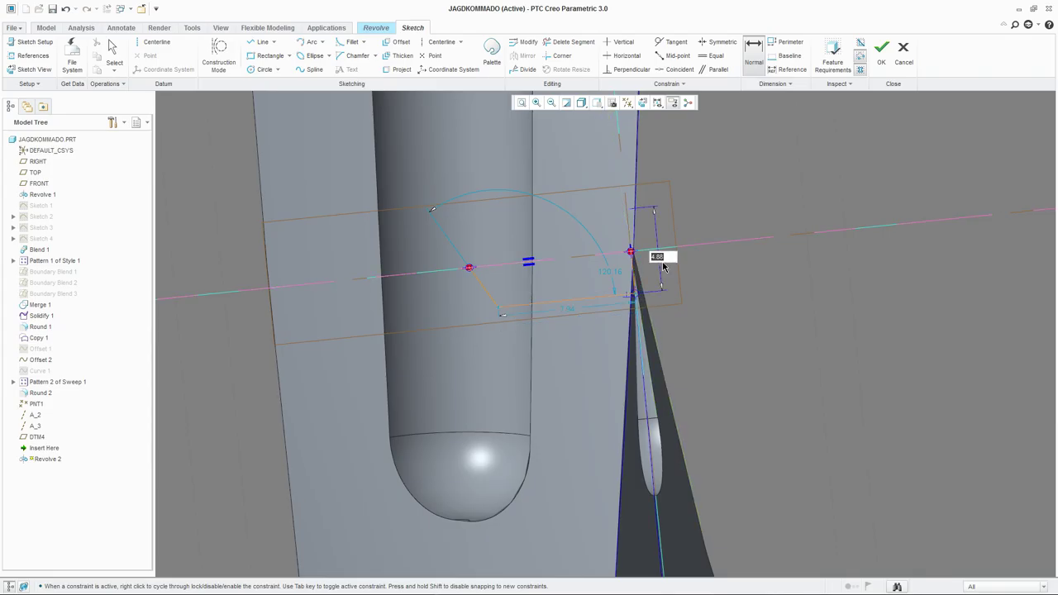
key("Return")
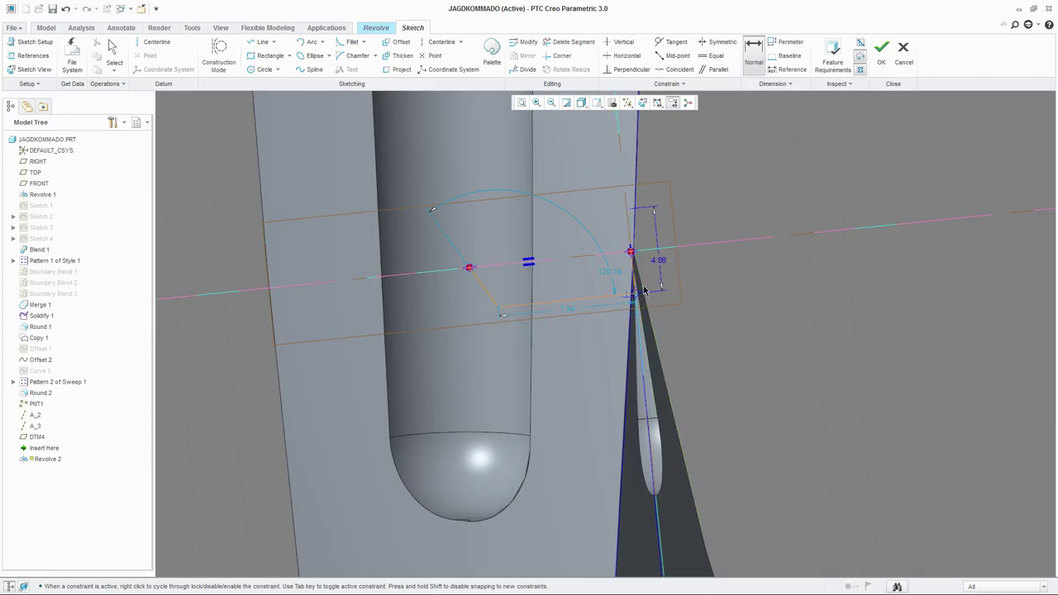
middle_click(499, 276)
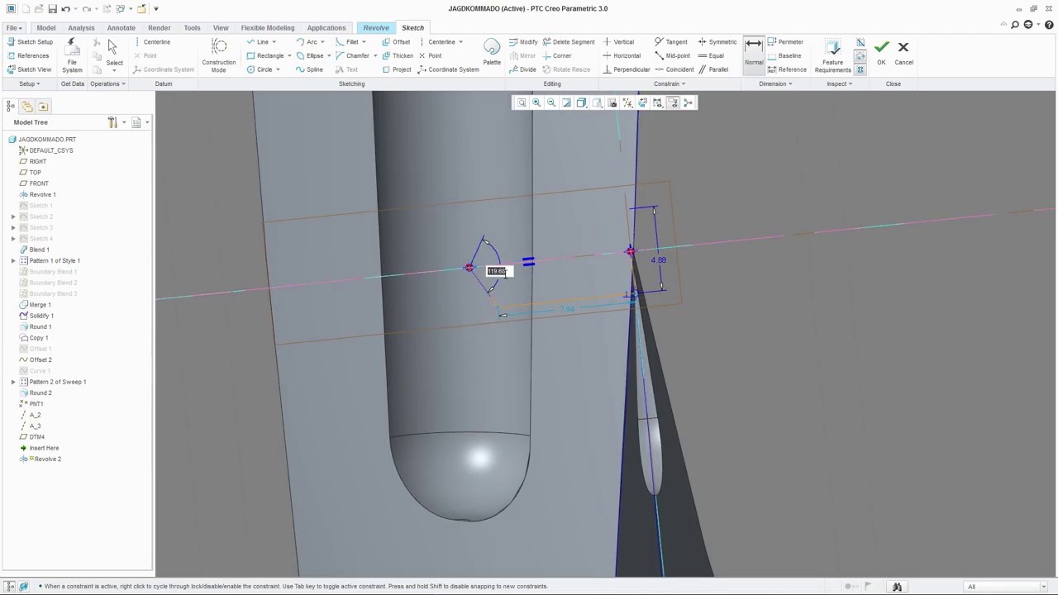
key("Return")
Close the revolve profile with a line along the centerline from the tip to PNT1.
left_click(261, 42)
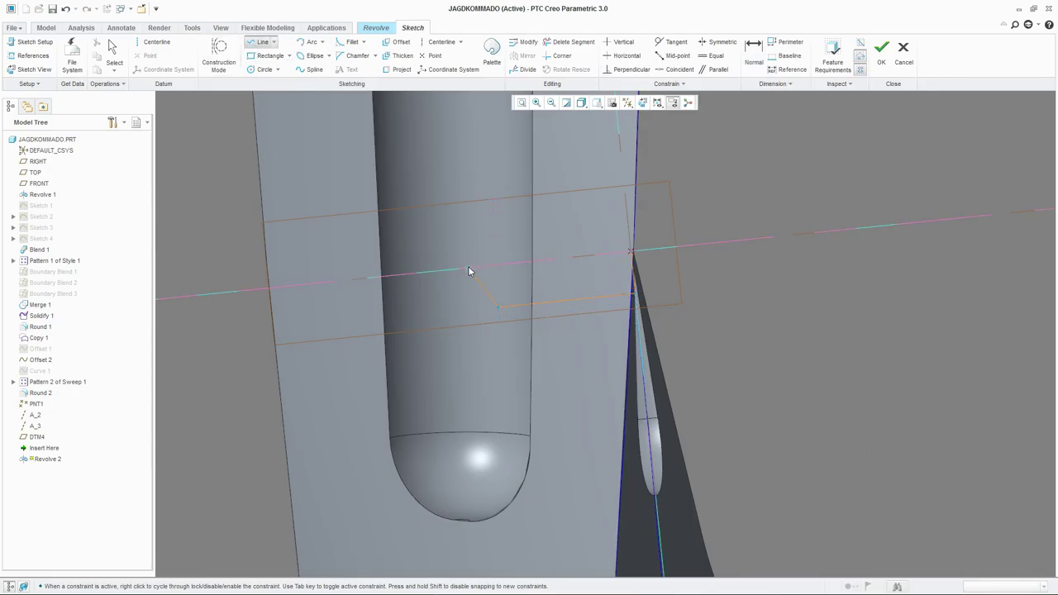
middle_click(674, 219)
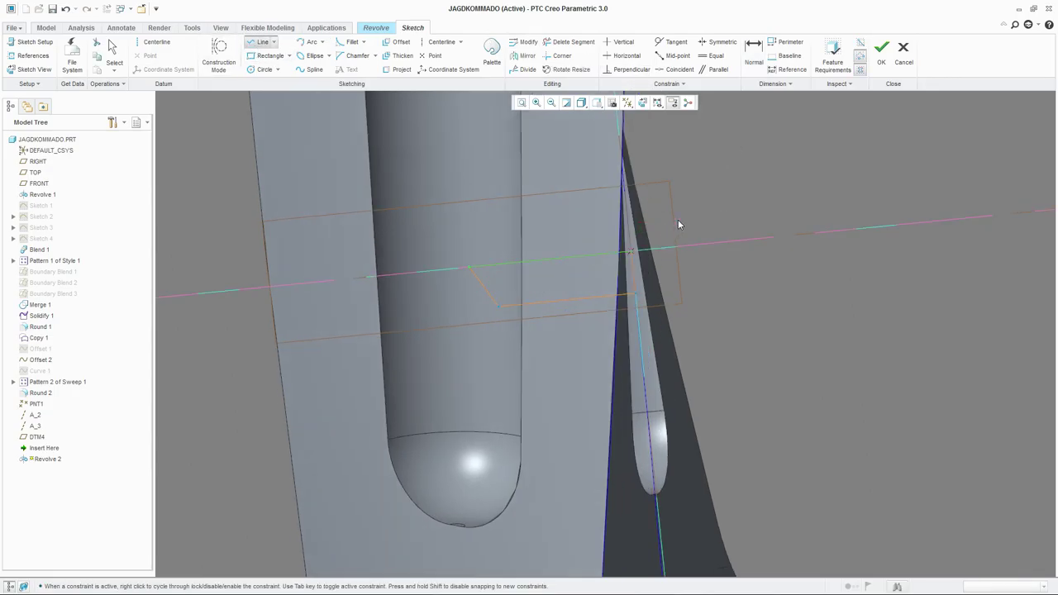
middle_click(674, 230)
Set the straight wall's length to 7.30 and the profile's diameter to 5.00.
middle_click_drag(568, 238, 603, 267)
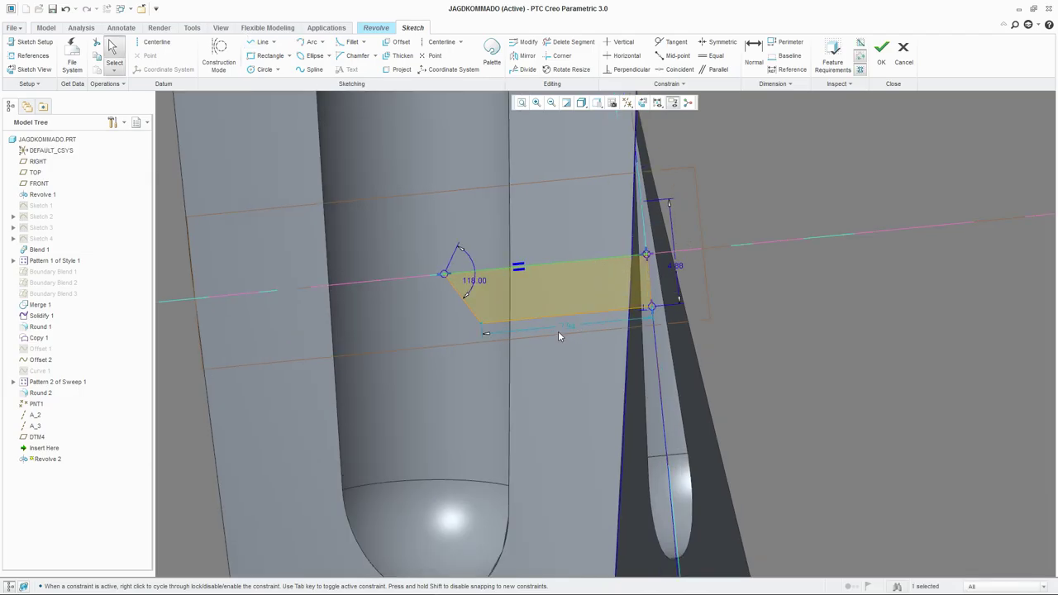
mouse_move(561, 328)
middle_mouse_down()
mouse_move(507, 306)
mouse_move(530, 326)
middle_mouse_up()
key("ctrl+d")
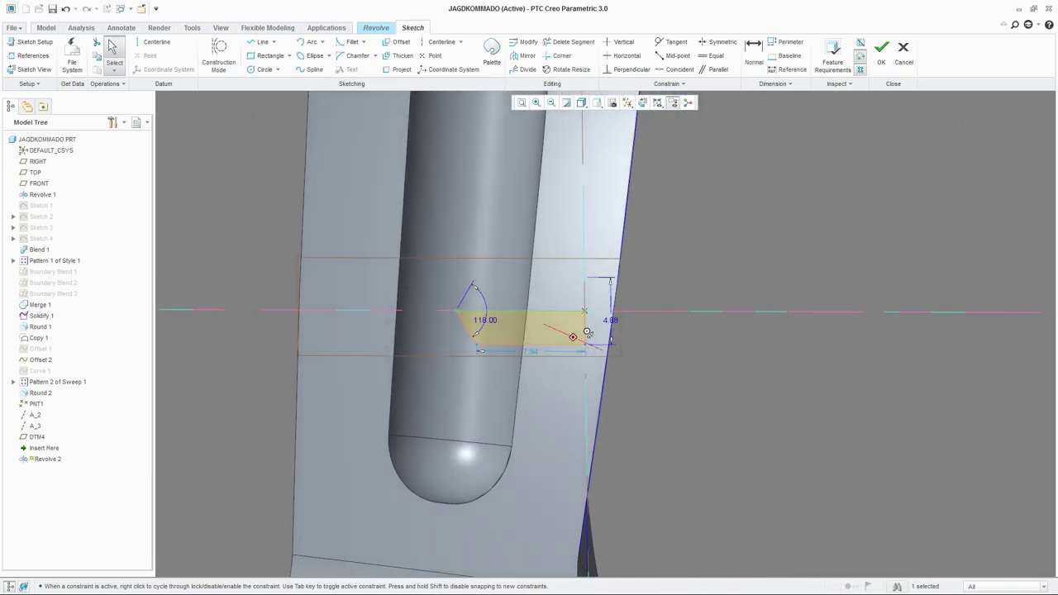
double_click(537, 357)
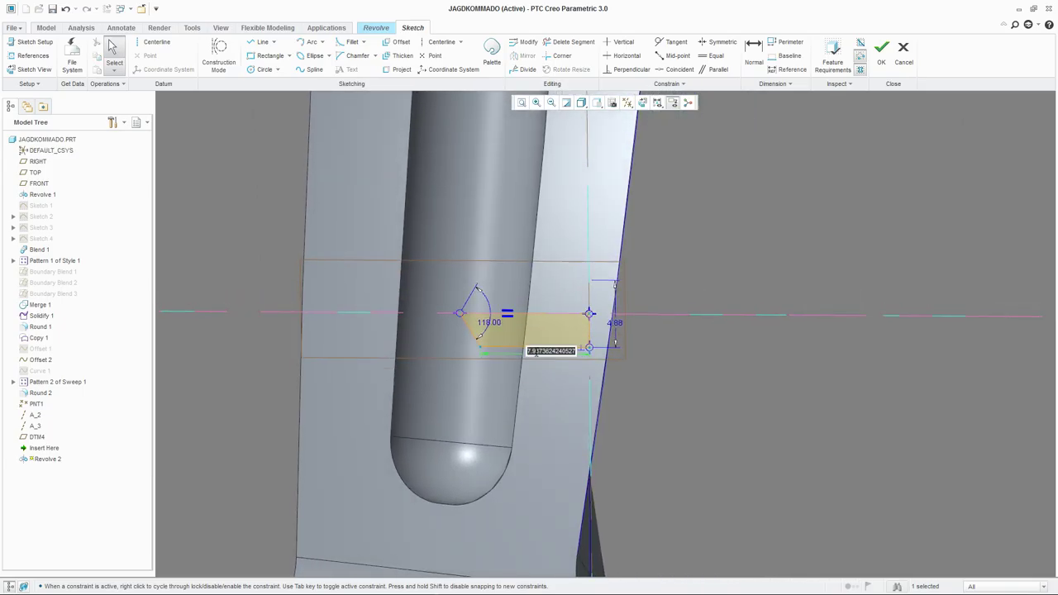
type("7")
key("Return")
mouse_move(535, 351)
middle_mouse_down()
mouse_move(514, 349)
mouse_move(518, 380)
mouse_move(496, 364)
mouse_move(517, 304)
middle_mouse_up()
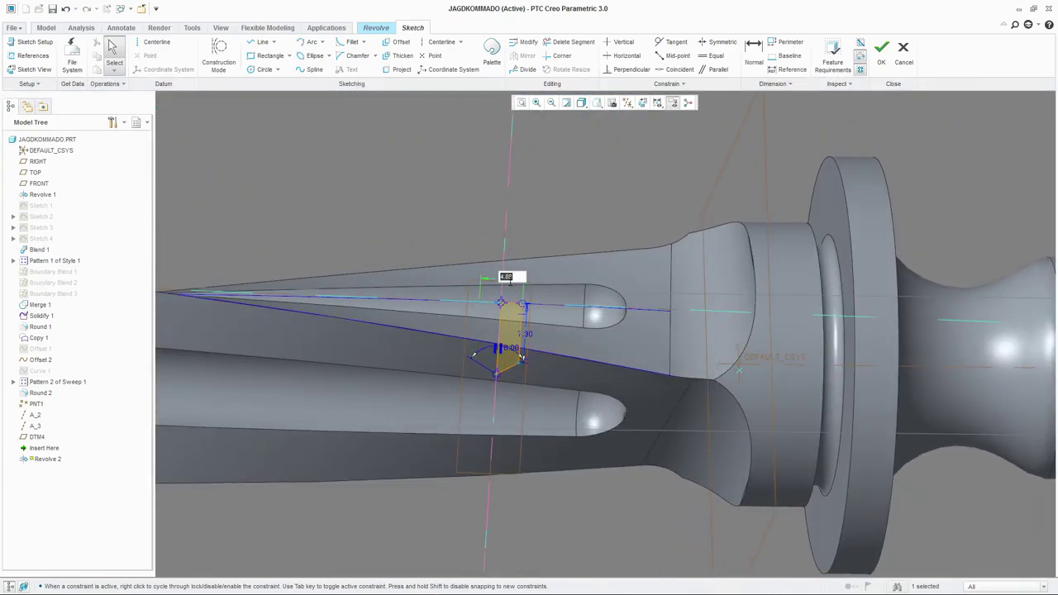
type("5")
key("Return")
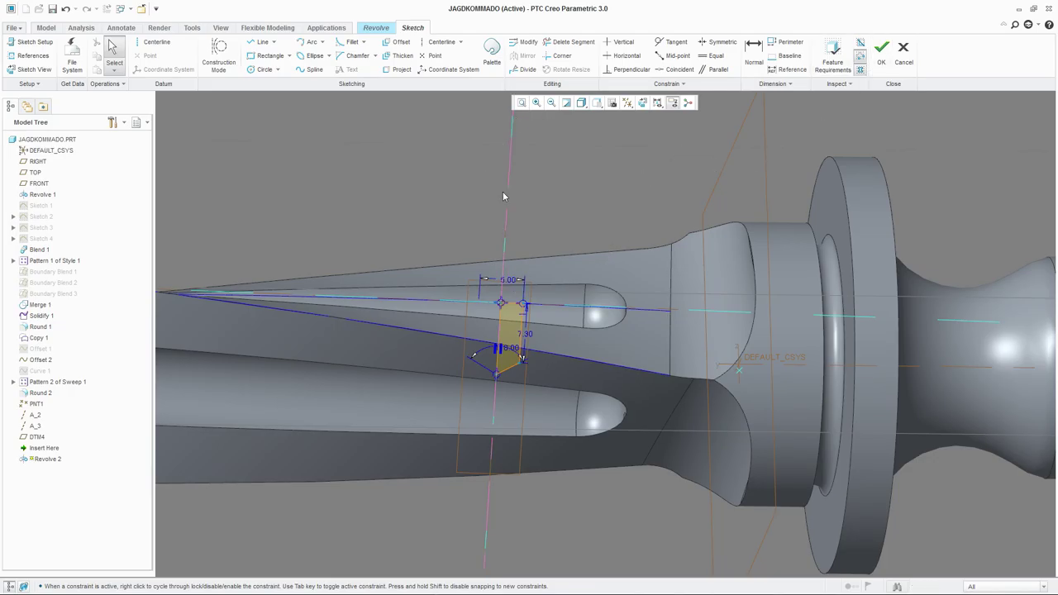
Finish the sketch and complete the 360° revolve as a material-removing cut in the blade groove.
left_click(881, 51)
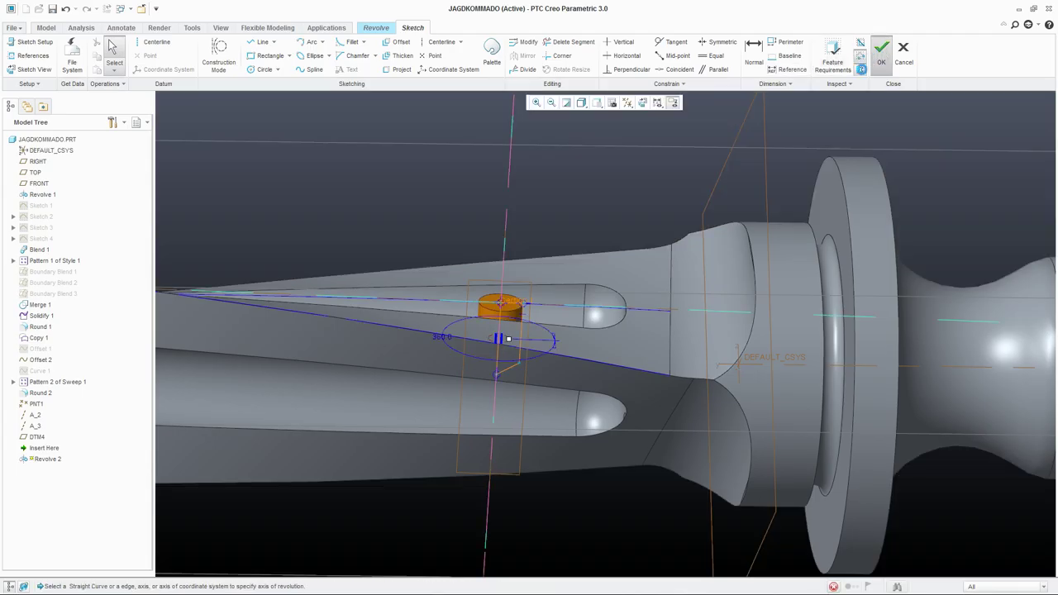
left_click(210, 57)
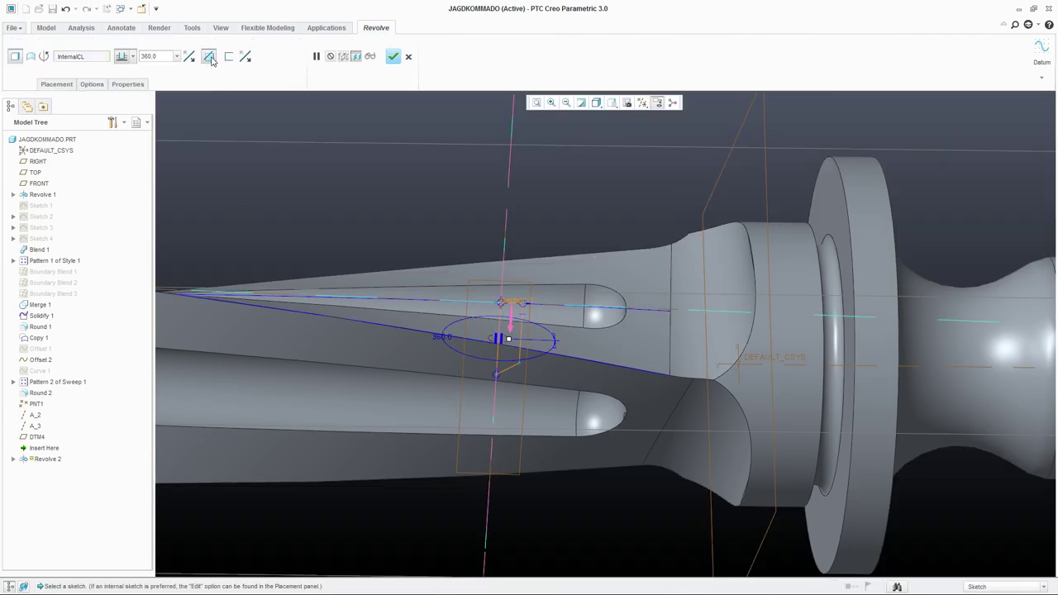
middle_click_drag(526, 226, 438, 91)
scroll(516, 286, "up", 5)
scroll(493, 330, "down", 3)
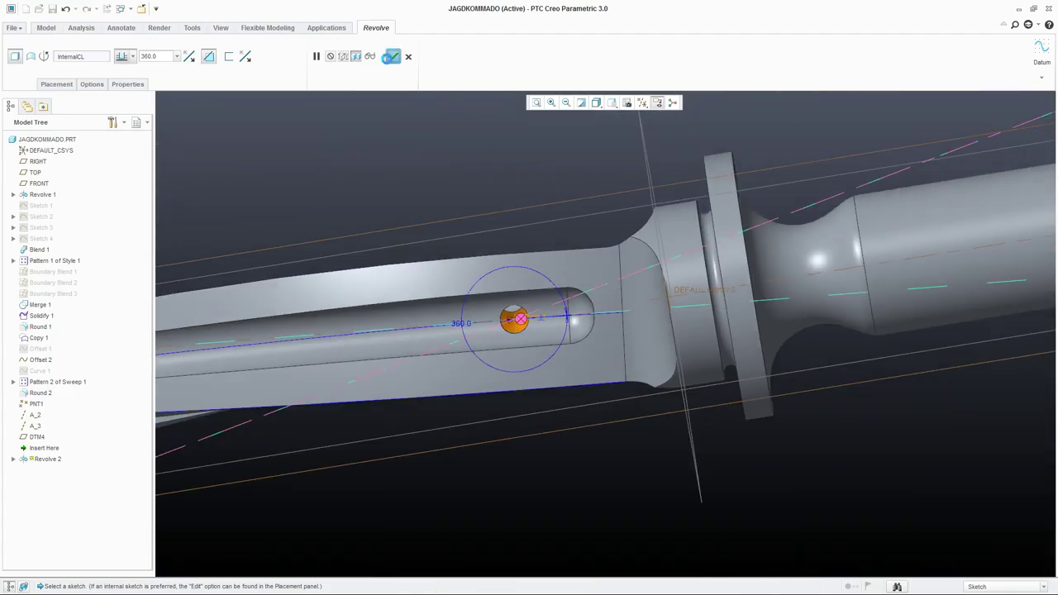
left_click(392, 56)
right_click(28, 449)
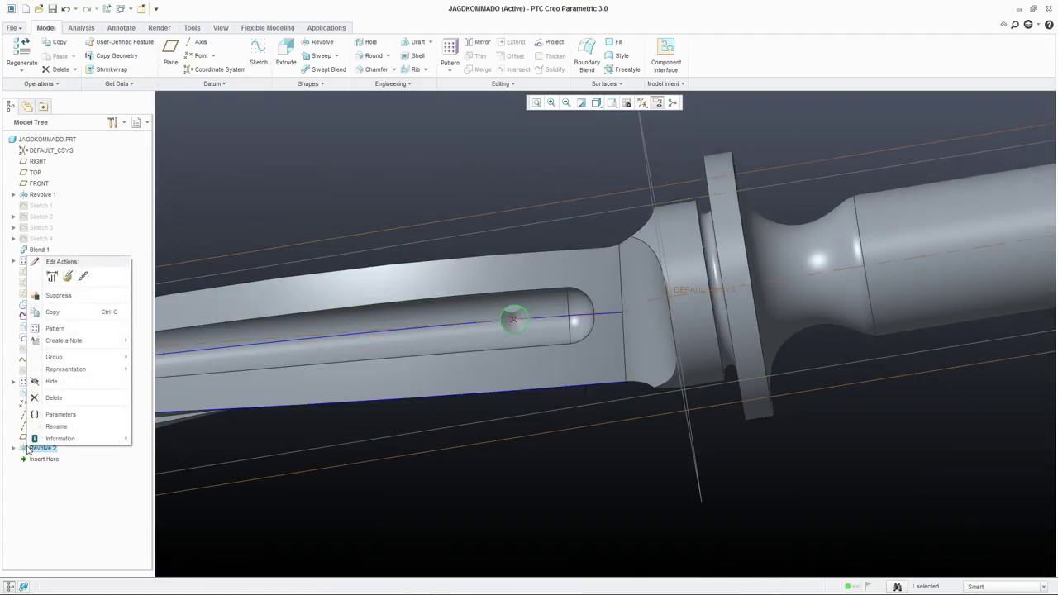
left_click(68, 277)
middle_click(409, 56)
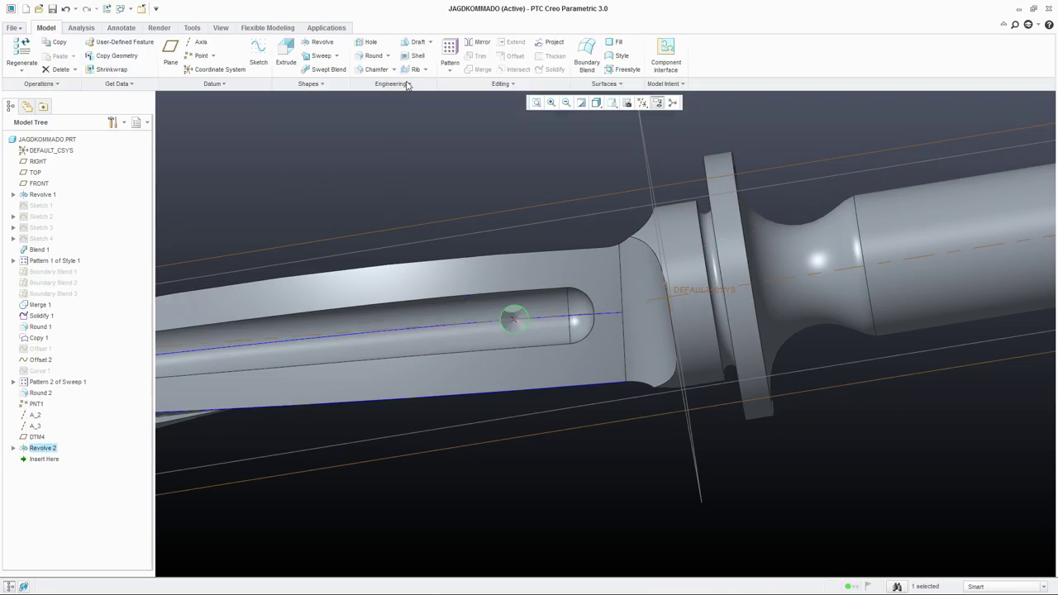
Pattern the revolved hole about the knife's long axis with 3 members spread over 360°.
left_click(450, 50)
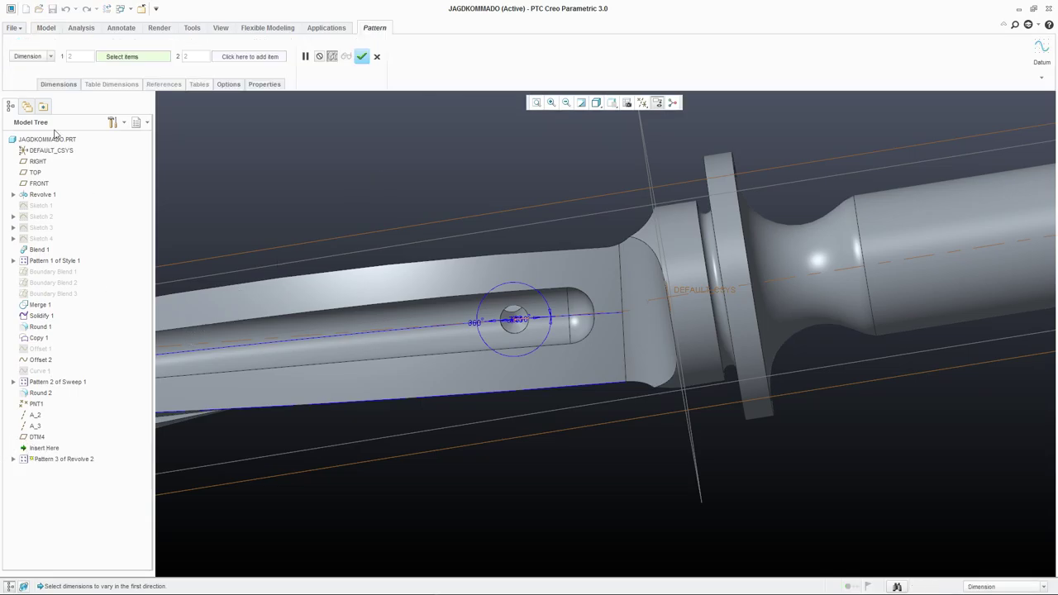
left_click(49, 57)
left_click(25, 80)
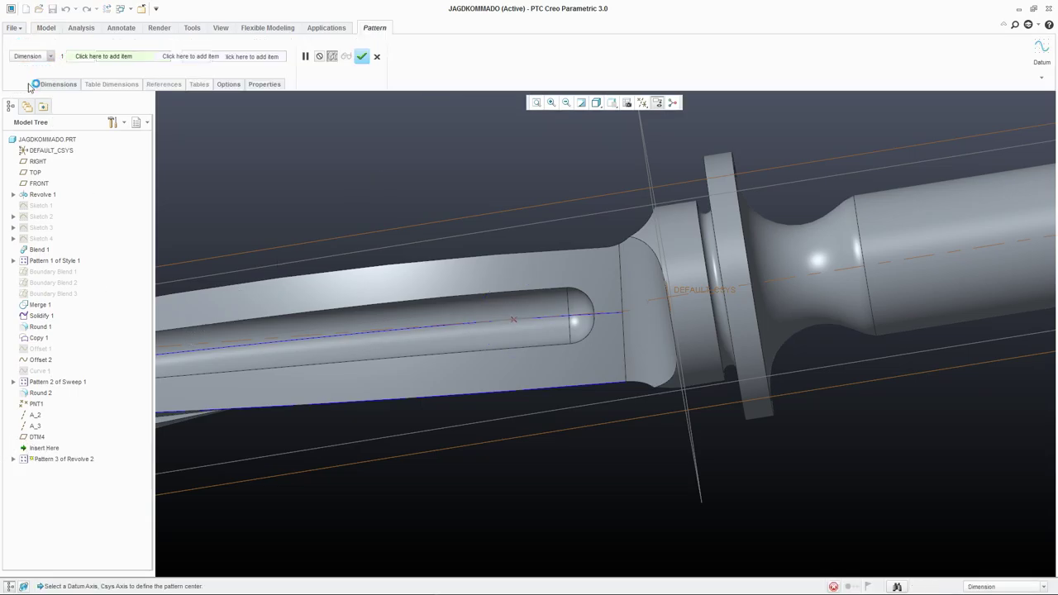
left_click(659, 303)
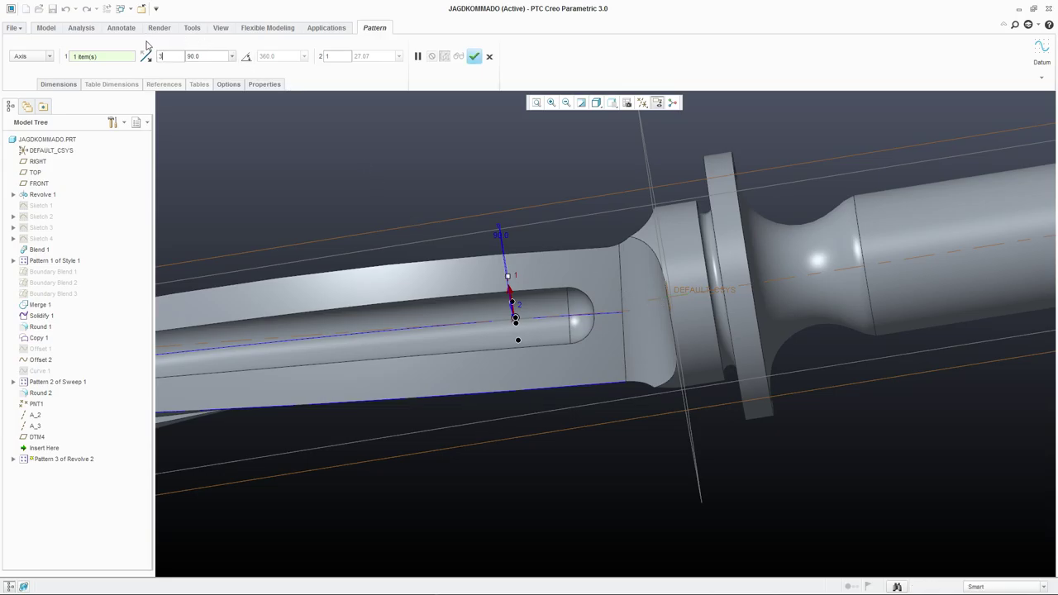
left_click(246, 56)
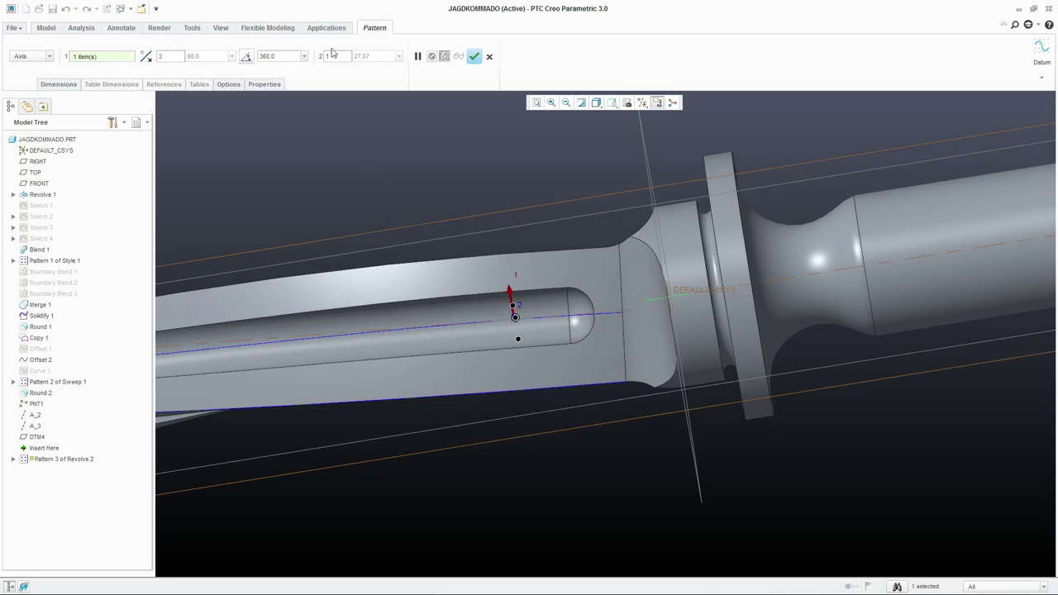
left_click(475, 56)
Inspect the inside of the patterned holes and open the first member, Revolve 2 [1], for dimension editing.
scroll(530, 311, "up", 5)
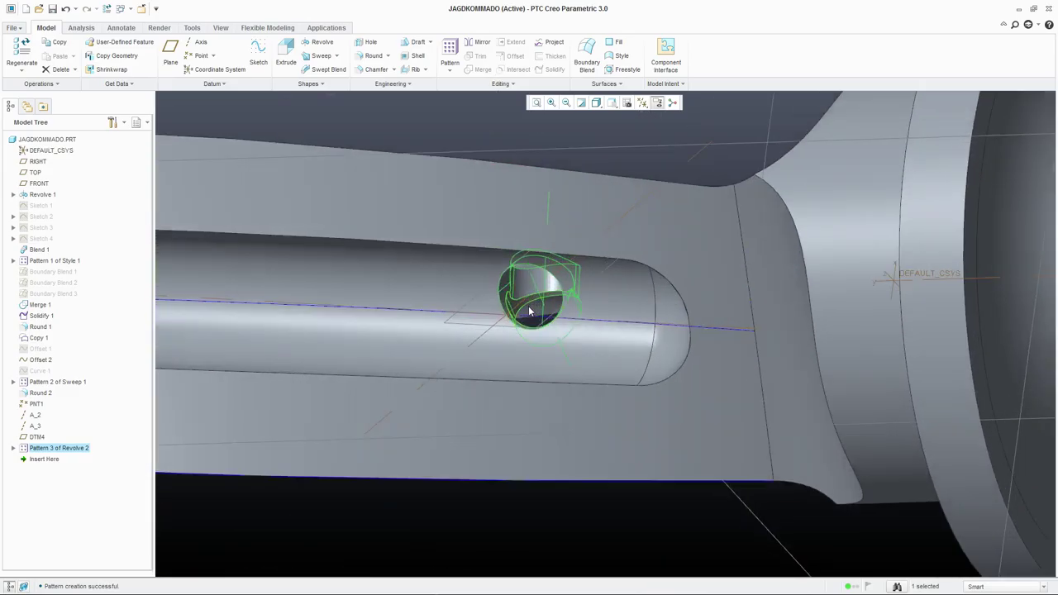
middle_click_drag(530, 311, 521, 206)
scroll(538, 255, "up", 5)
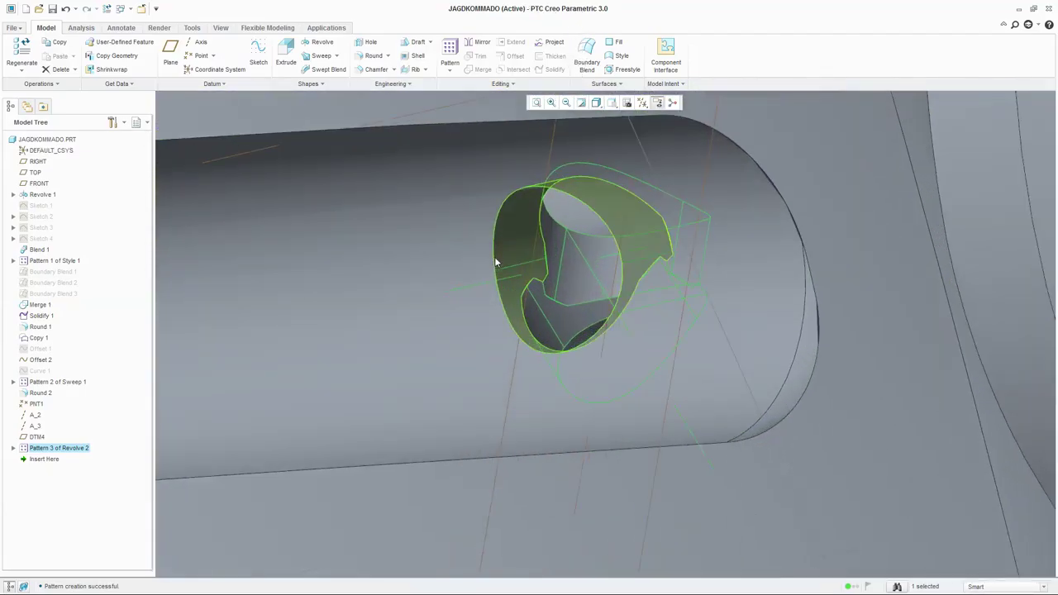
middle_click_drag(560, 258, 614, 371)
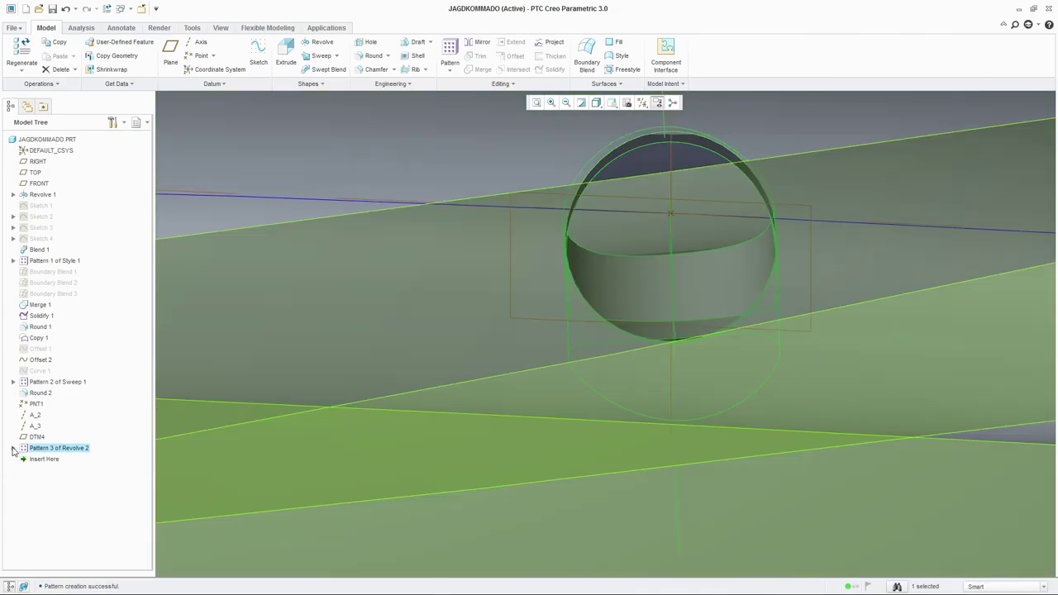
left_click(13, 448)
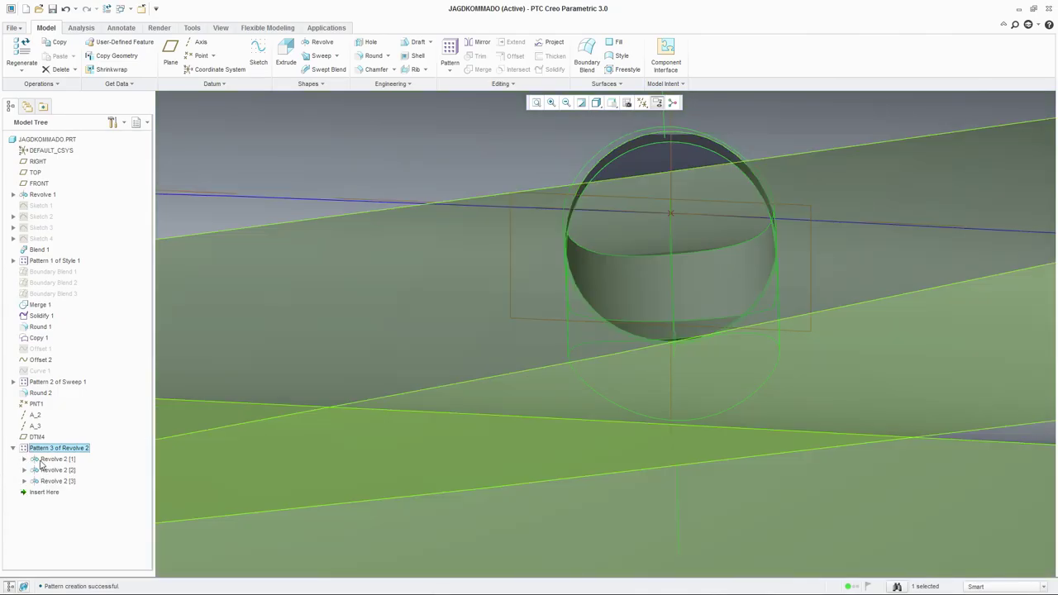
right_click(40, 463)
left_click(65, 329)
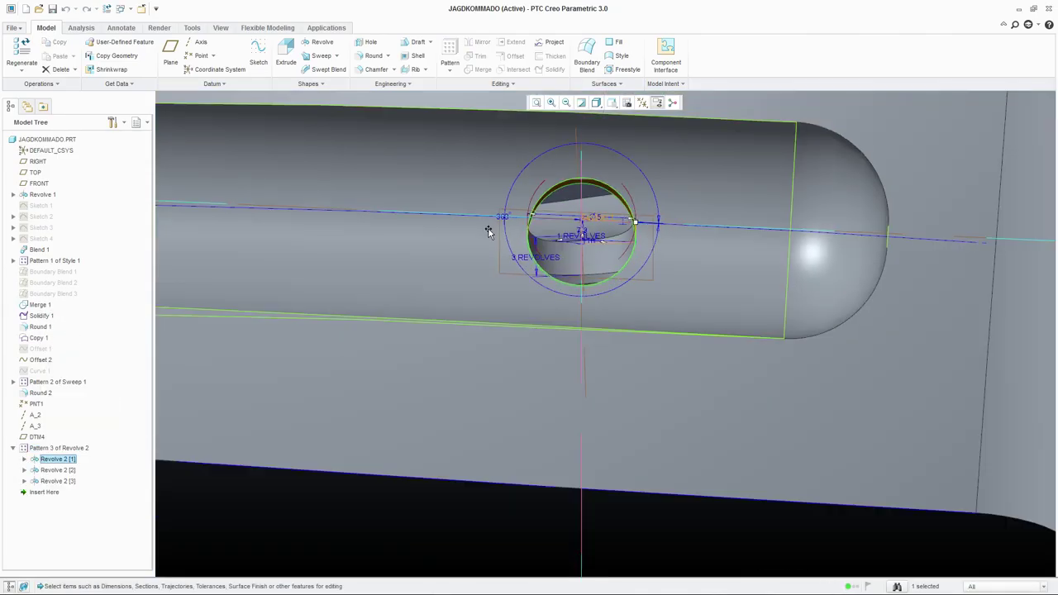
Move the deep wall corner and the cone tip of the first hole's profile to adjust its depth and tip angle.
middle_click_drag(488, 232, 636, 179)
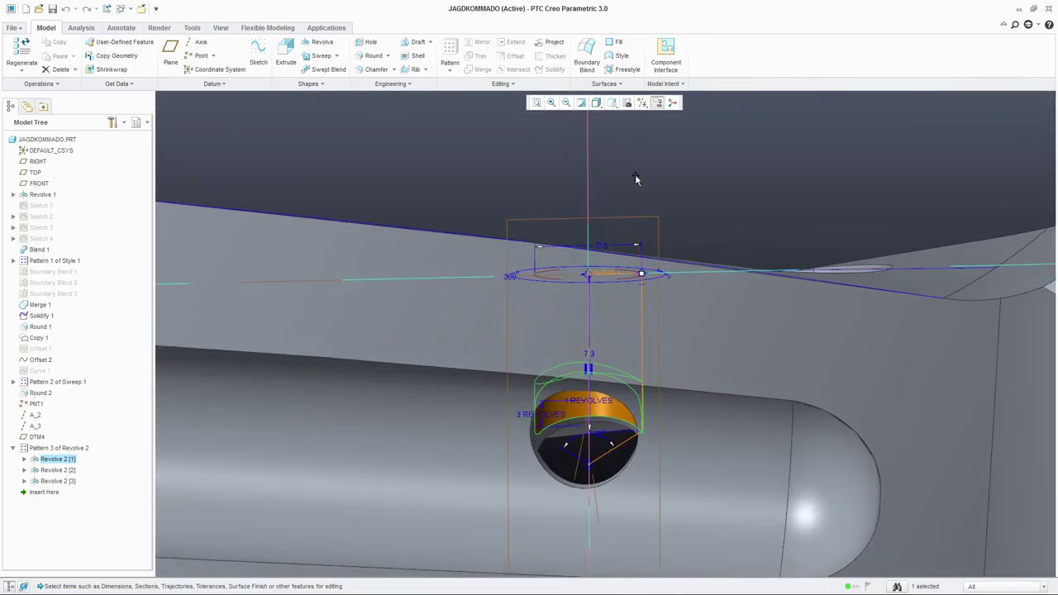
scroll(655, 435, "up", 3)
mouse_move(676, 412)
left_mouse_down()
mouse_move(676, 402)
mouse_move(659, 401)
mouse_move(671, 401)
left_mouse_up()
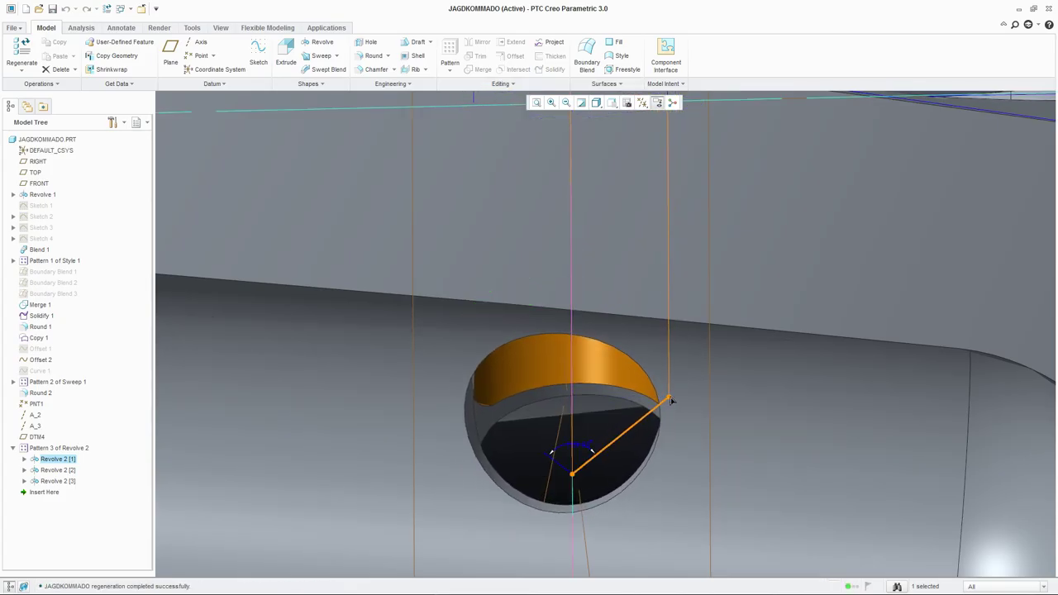
left_click_drag(571, 474, 570, 461)
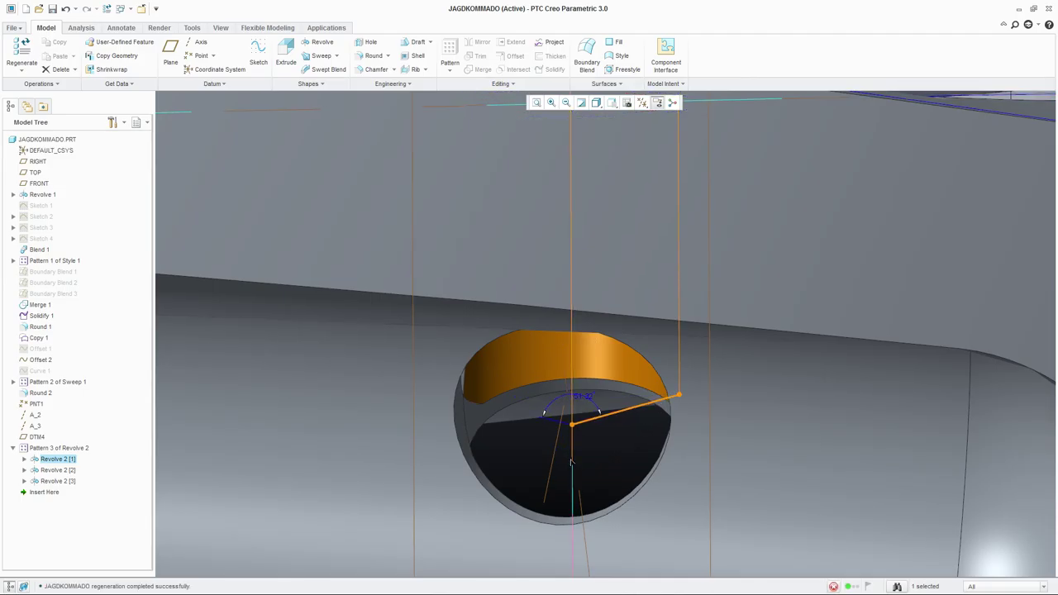
double_click(571, 449)
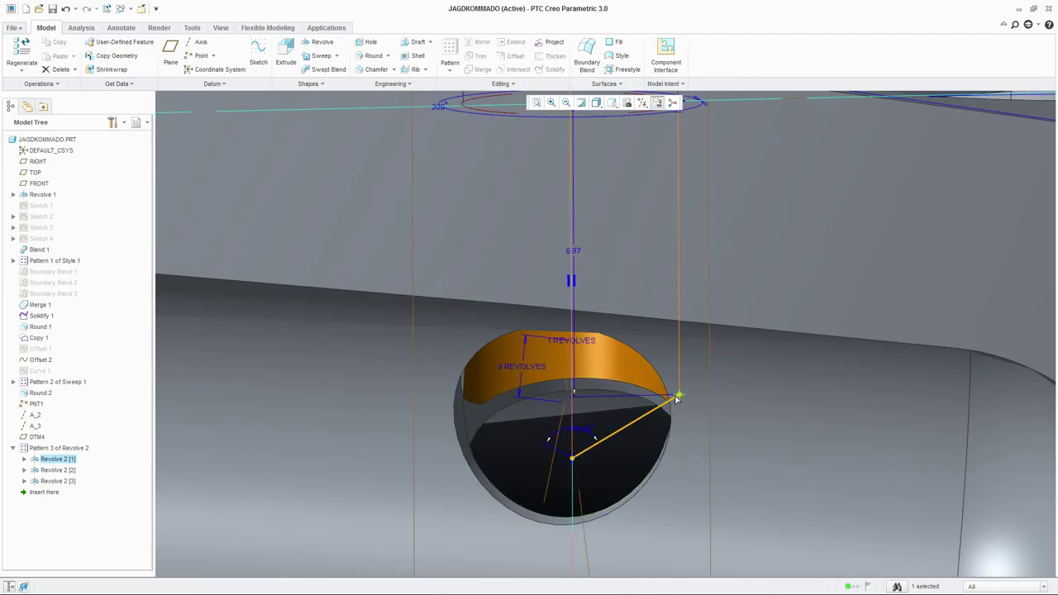
mouse_move(676, 400)
left_mouse_down()
mouse_move(678, 385)
mouse_move(677, 419)
left_mouse_up()
Set the first hole's diameter to 5.
mouse_move(676, 423)
middle_mouse_down()
mouse_move(586, 424)
mouse_move(485, 401)
middle_mouse_up()
mouse_move(350, 390)
middle_mouse_down()
mouse_move(355, 366)
mouse_move(461, 376)
mouse_move(432, 366)
mouse_move(401, 425)
mouse_move(413, 457)
mouse_move(389, 441)
mouse_move(404, 447)
middle_mouse_up()
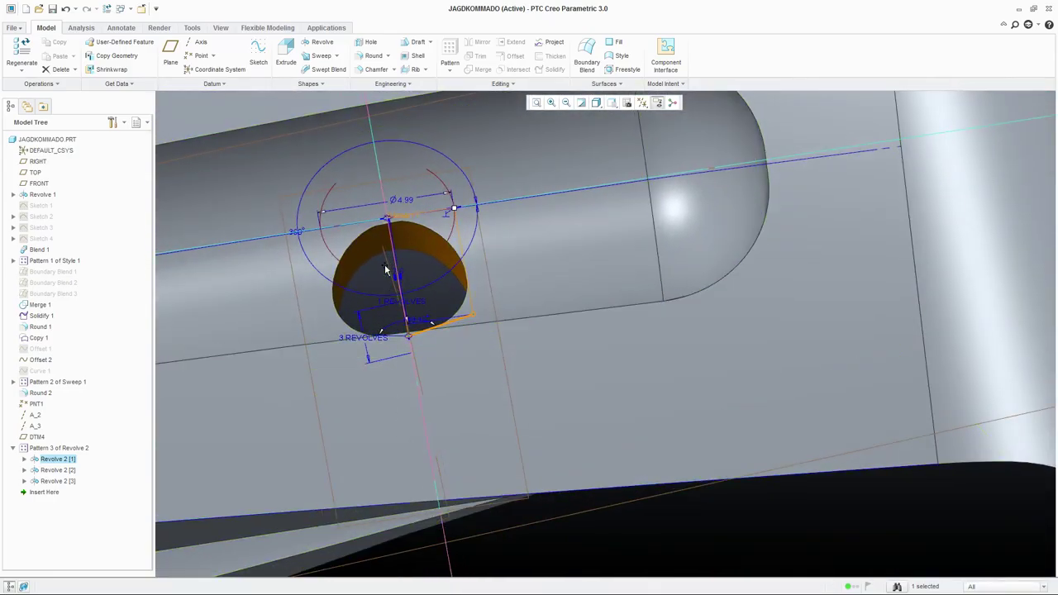
double_click(416, 202)
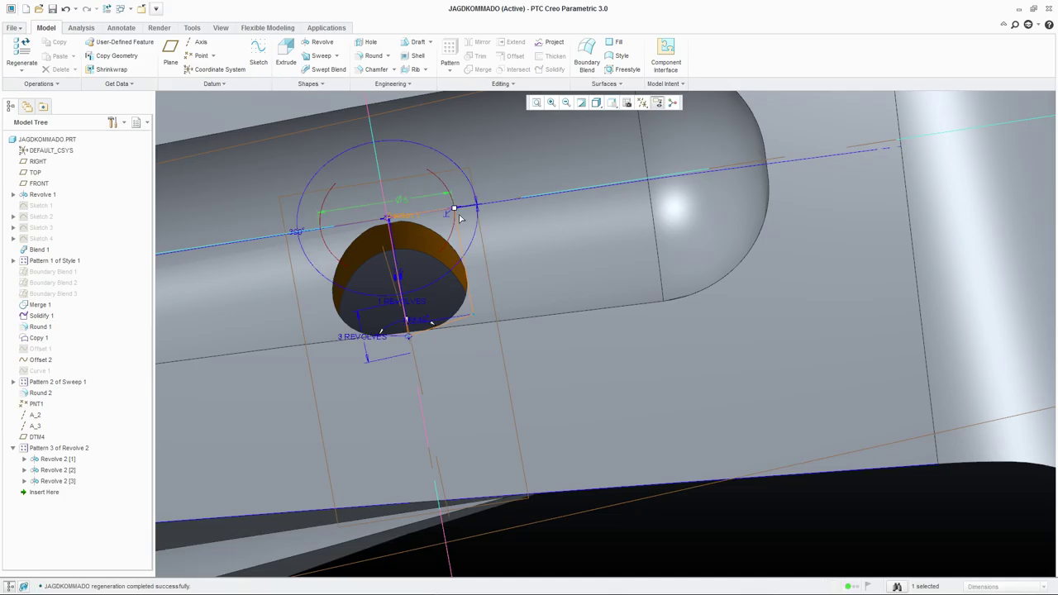
Inspect the resized hole in the blade groove from several angles and regenerate the part.
mouse_move(407, 222)
middle_mouse_down()
mouse_move(383, 290)
mouse_move(432, 310)
mouse_move(436, 303)
mouse_move(361, 319)
mouse_move(392, 283)
mouse_move(416, 319)
mouse_move(398, 300)
mouse_move(425, 309)
mouse_move(346, 349)
mouse_move(331, 275)
mouse_move(361, 293)
mouse_move(406, 427)
middle_mouse_up()
scroll(406, 427, "up", 5)
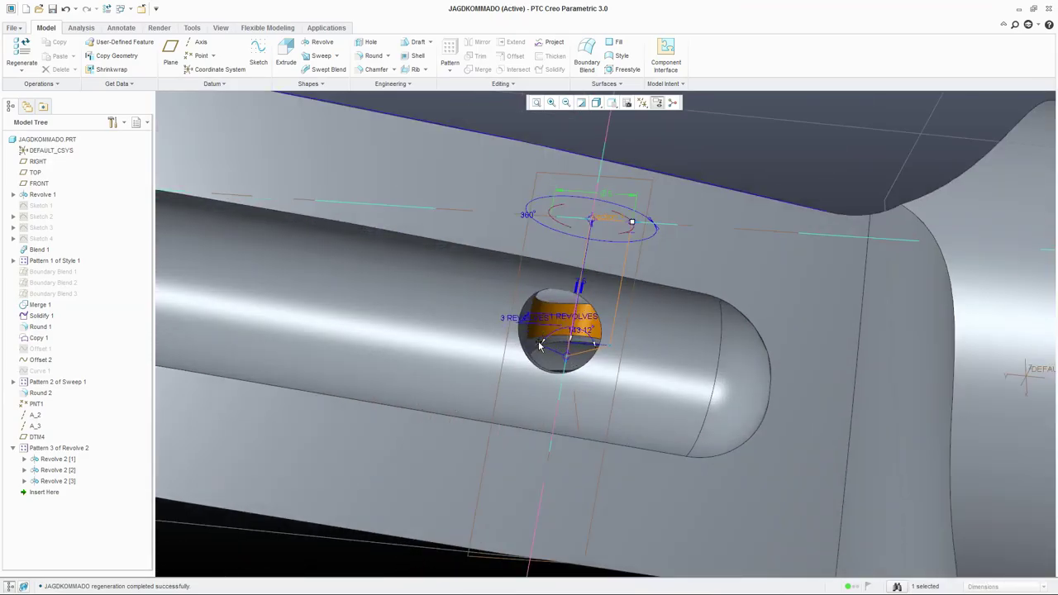
mouse_move(541, 347)
middle_mouse_down()
mouse_move(528, 309)
mouse_move(562, 307)
mouse_move(570, 347)
mouse_move(614, 333)
mouse_move(589, 330)
mouse_move(529, 432)
mouse_move(540, 394)
mouse_move(552, 424)
mouse_move(607, 439)
middle_mouse_up()
scroll(607, 439, "down", 2)
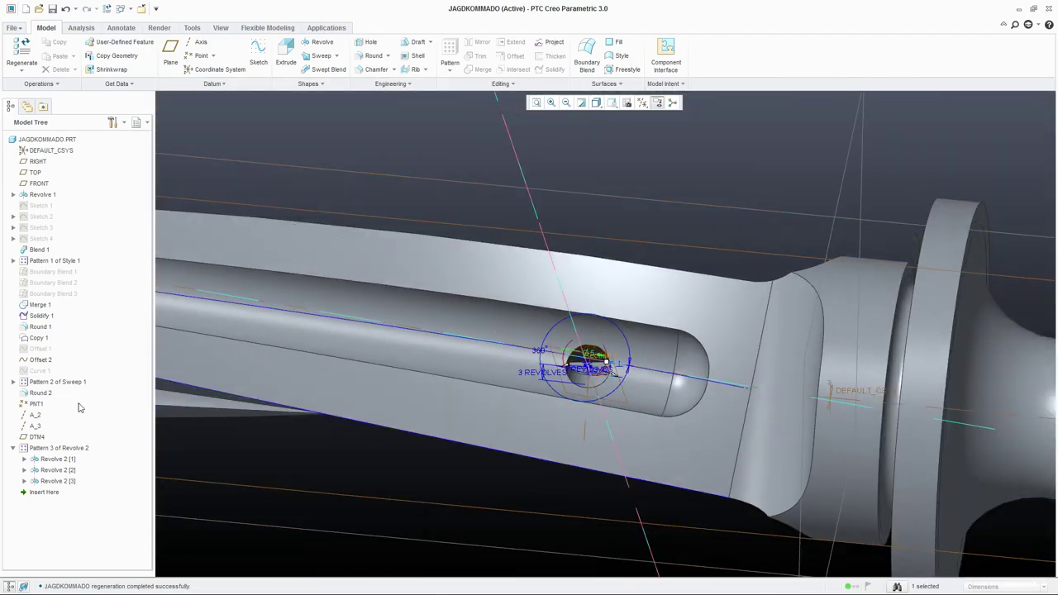
key("ctrl+g")
middle_click_drag(267, 142, 425, 155)
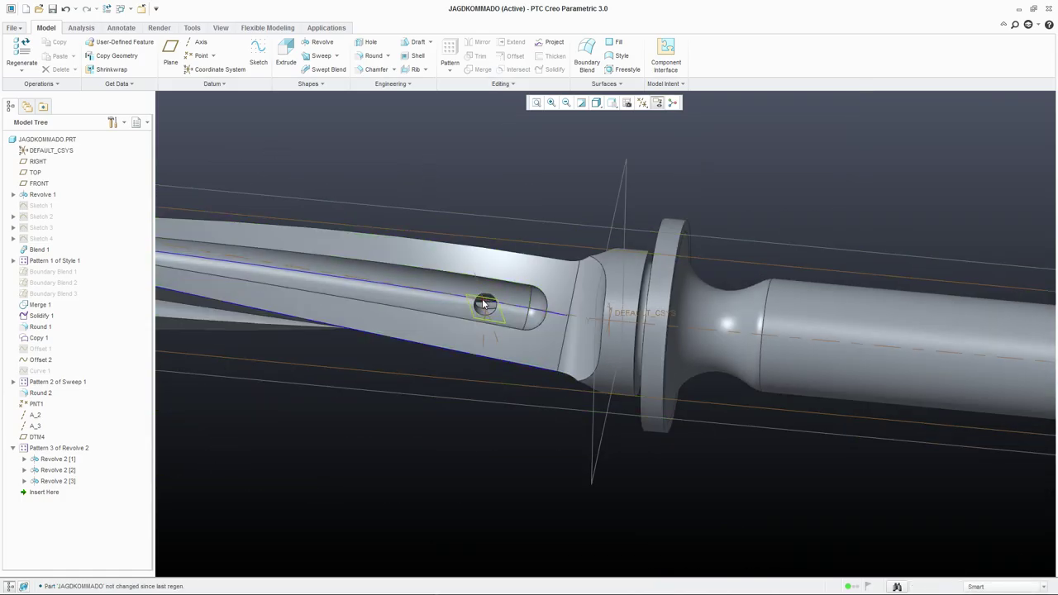
middle_click_drag(408, 425, 248, 450)
left_click(44, 448)
right_click(44, 449)
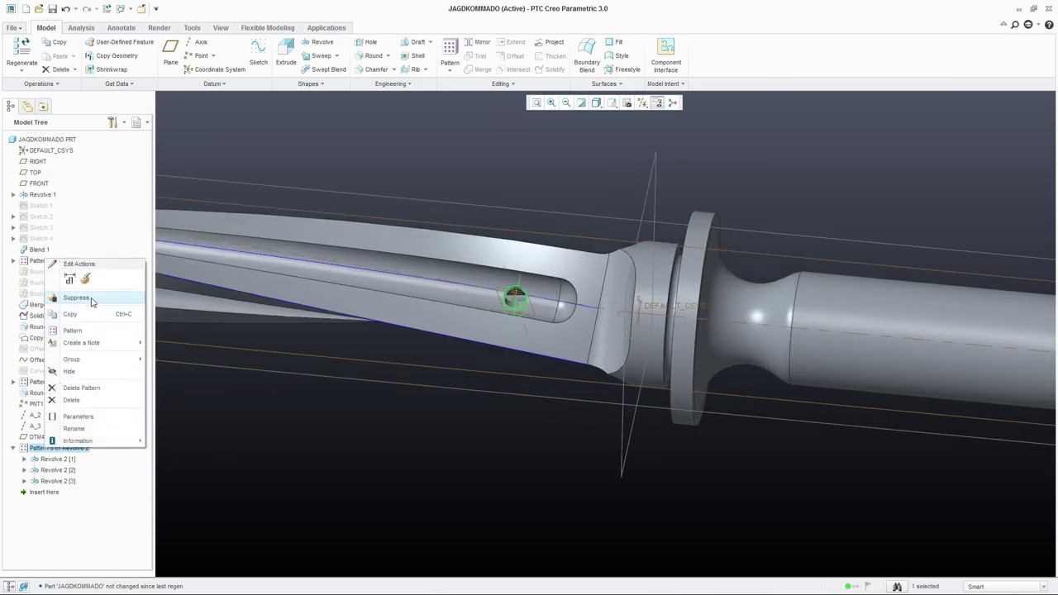
left_click(73, 330)
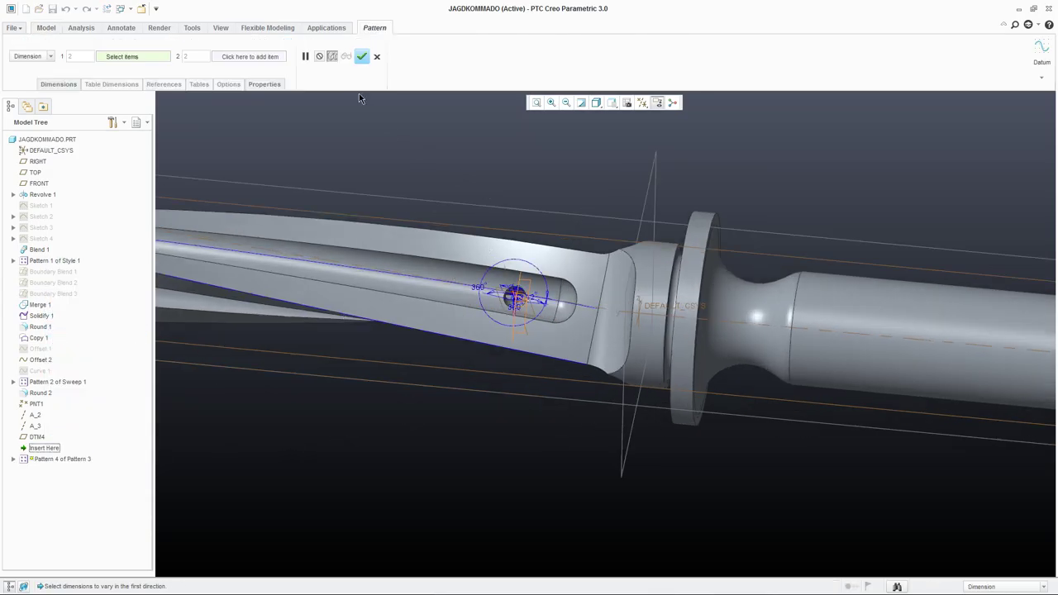
left_click(378, 57)
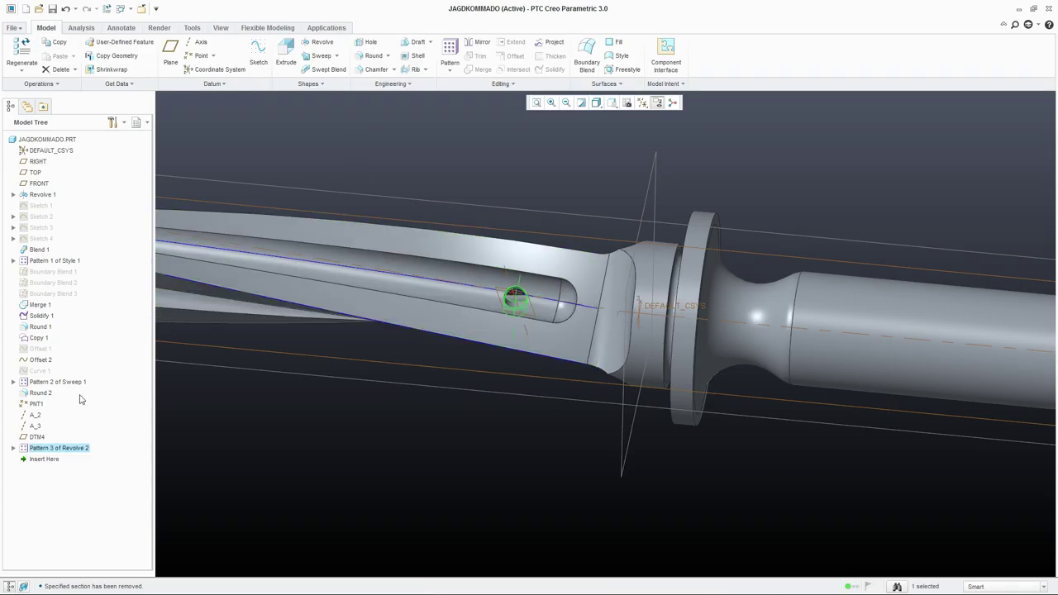
Delete the three-member pattern of the revolved hole, keeping the original Revolve 2 feature.
right_click(31, 451)
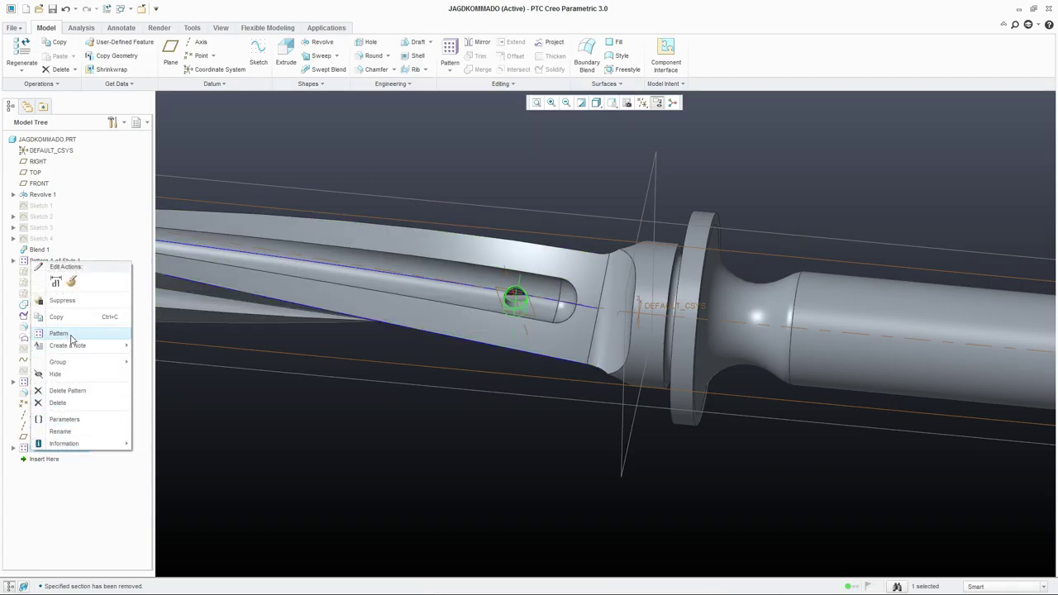
left_click(93, 390)
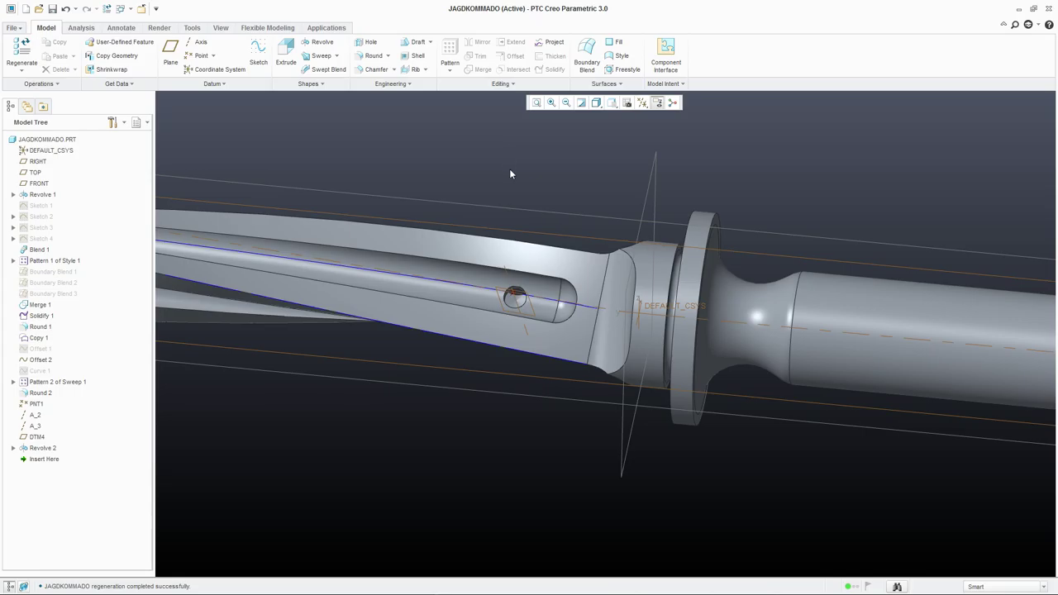
left_click(43, 448)
left_click(450, 71)
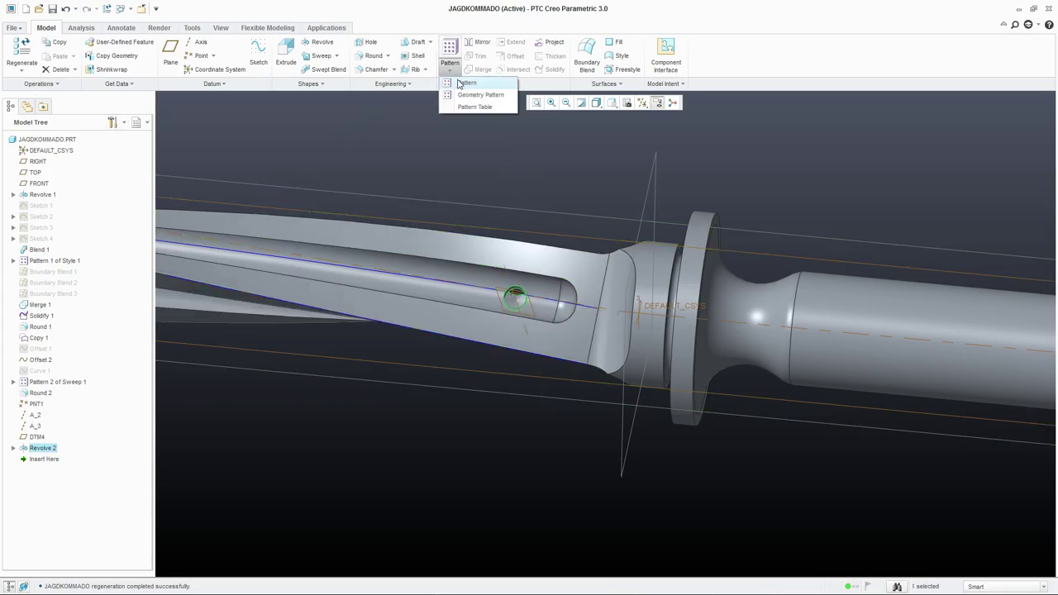
left_click(464, 83)
left_click(50, 56)
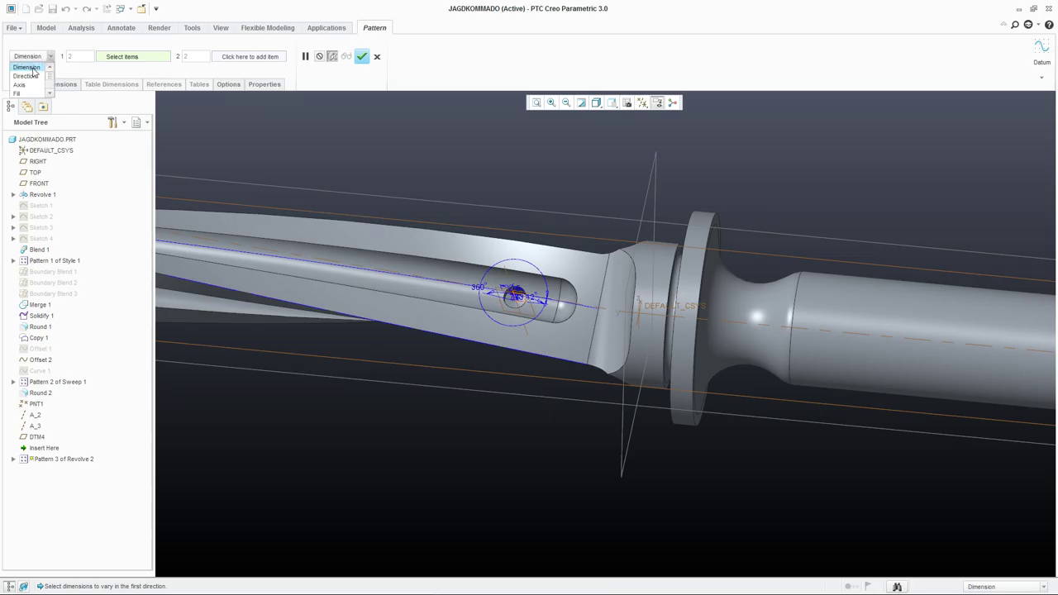
left_click(26, 71)
scroll(487, 294, "up", 6)
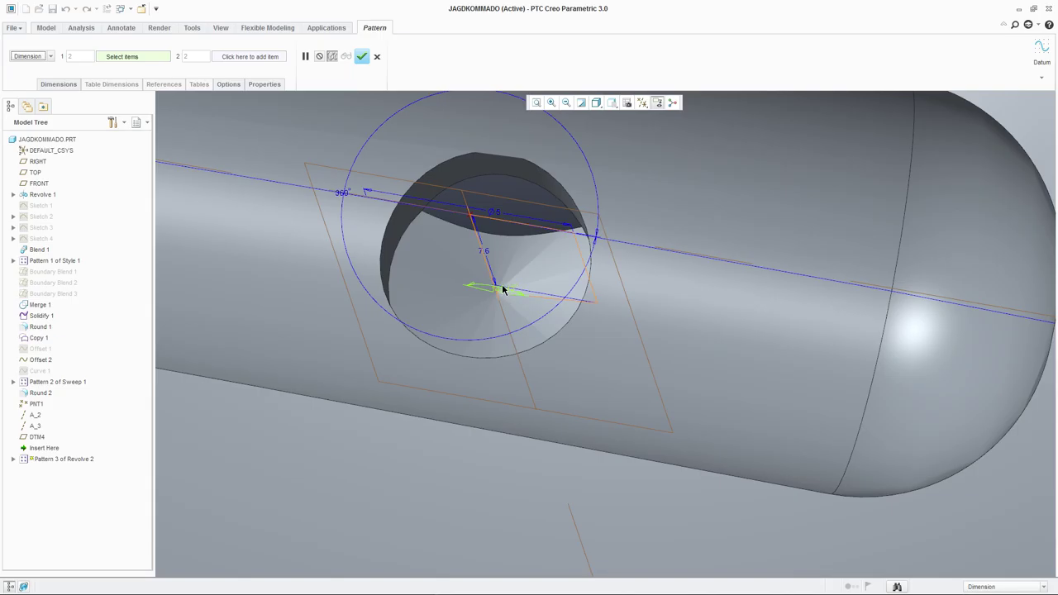
scroll(502, 290, "down", 5)
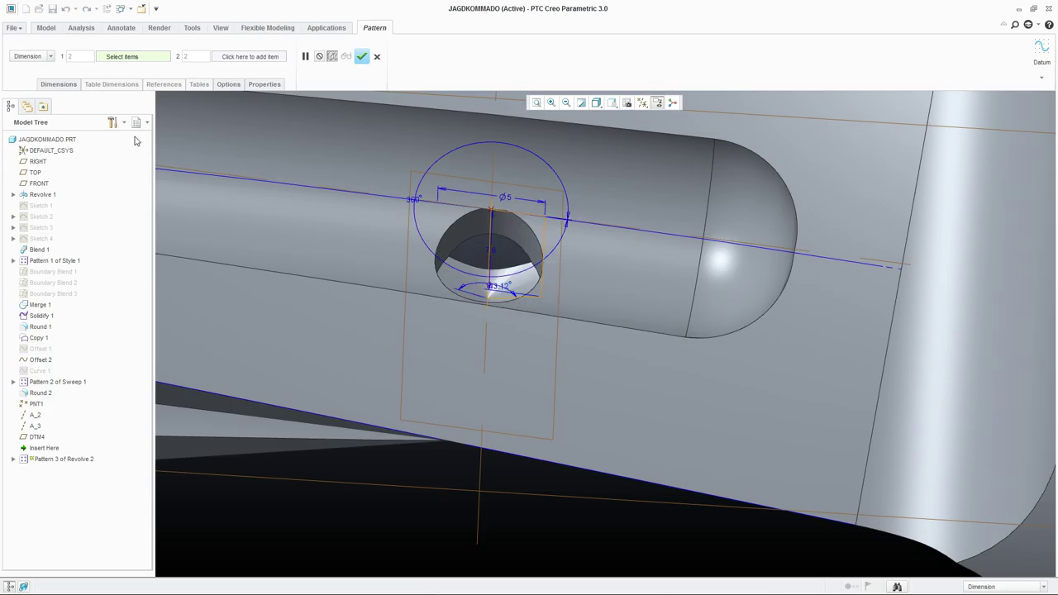
left_click(45, 55)
left_click(29, 75)
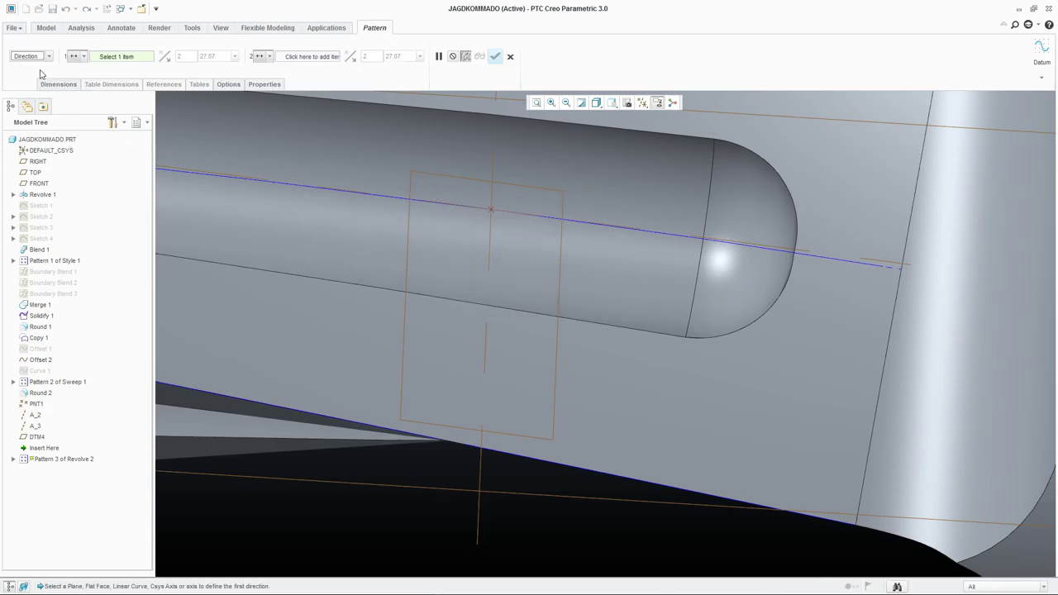
left_click(47, 56)
left_click(37, 71)
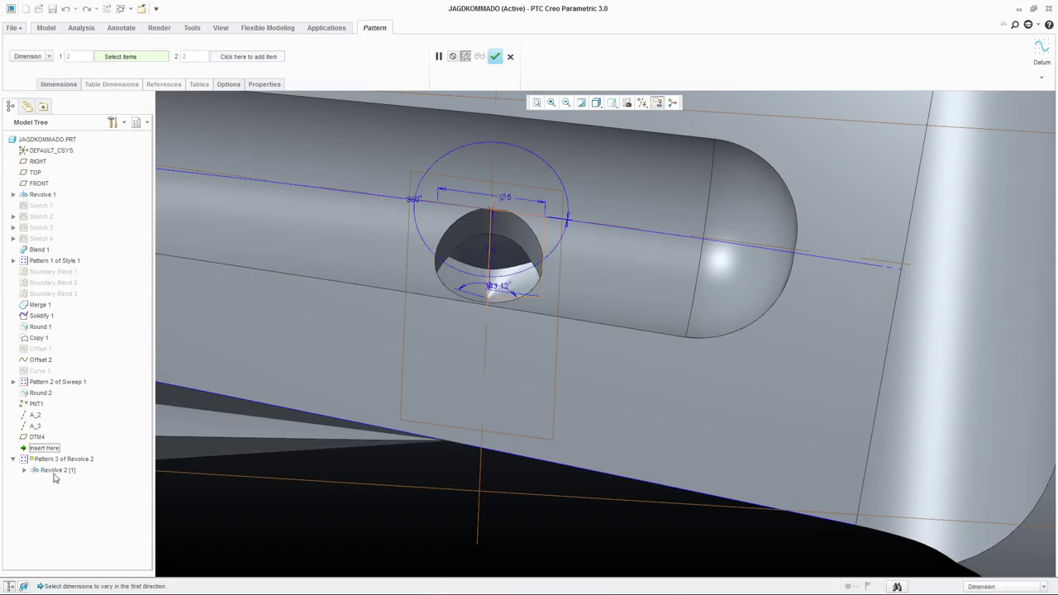
scroll(370, 415, "up", 2)
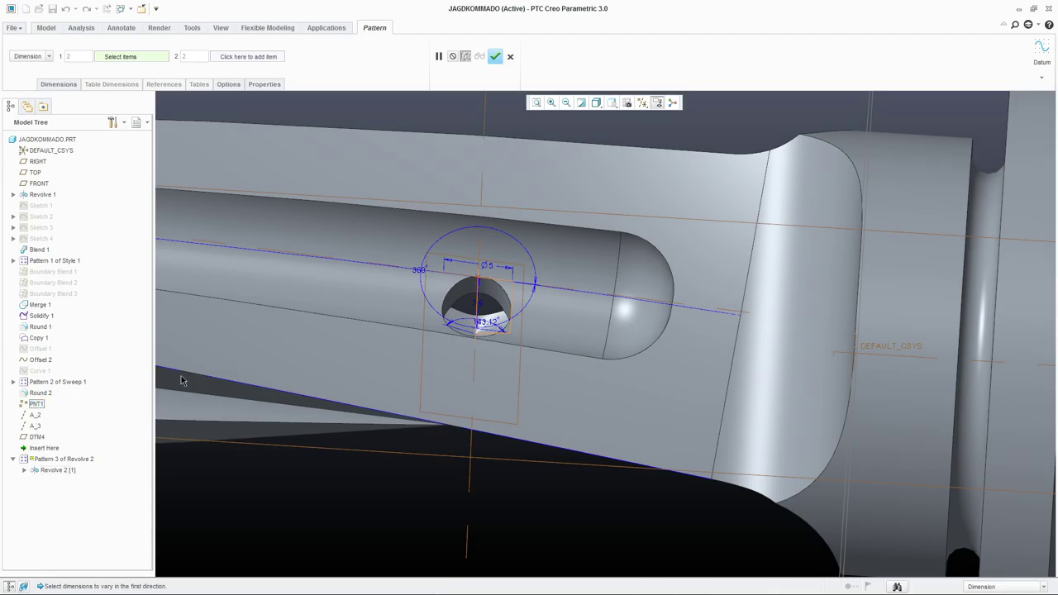
middle_click_drag(523, 316, 525, 349)
scroll(523, 349, "up", 5)
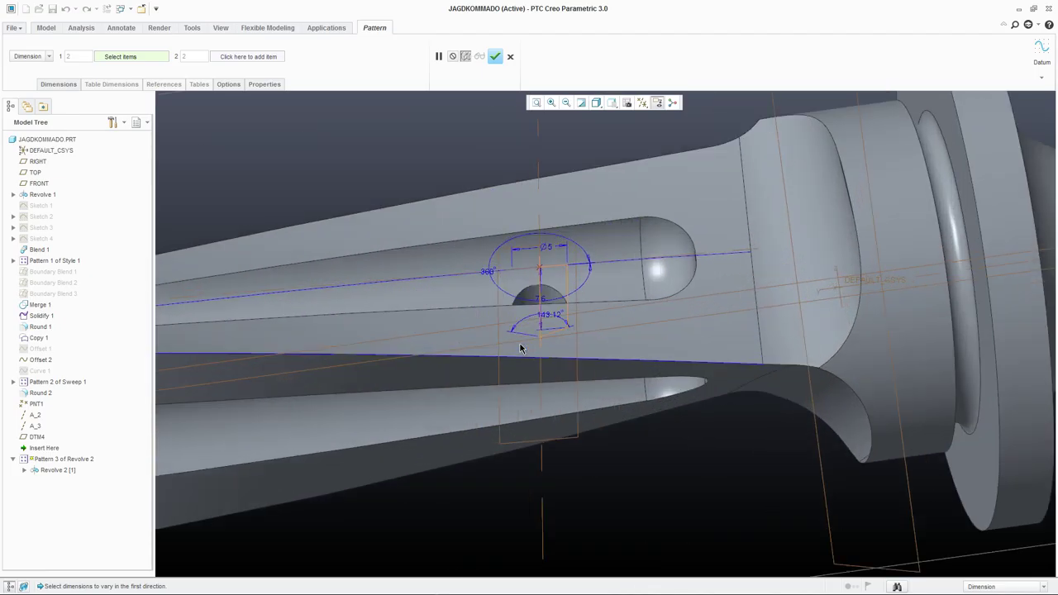
scroll(547, 306, "up", 2)
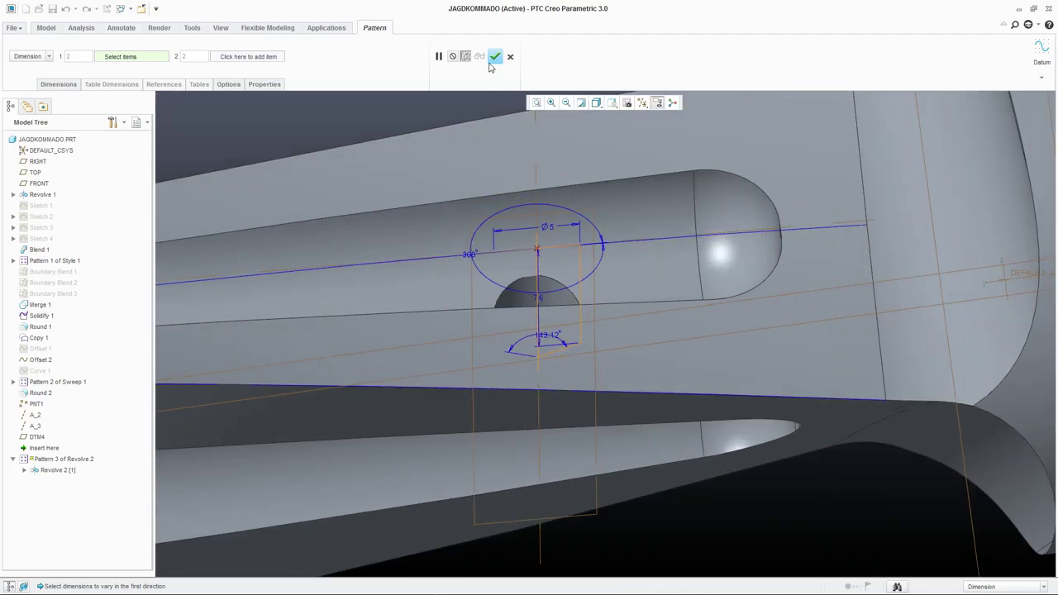
left_click(510, 56)
Group the datum point PNT1, axes A_2 and A_3, plane DTM4 and Revolve 2 into one local group.
left_click(527, 320)
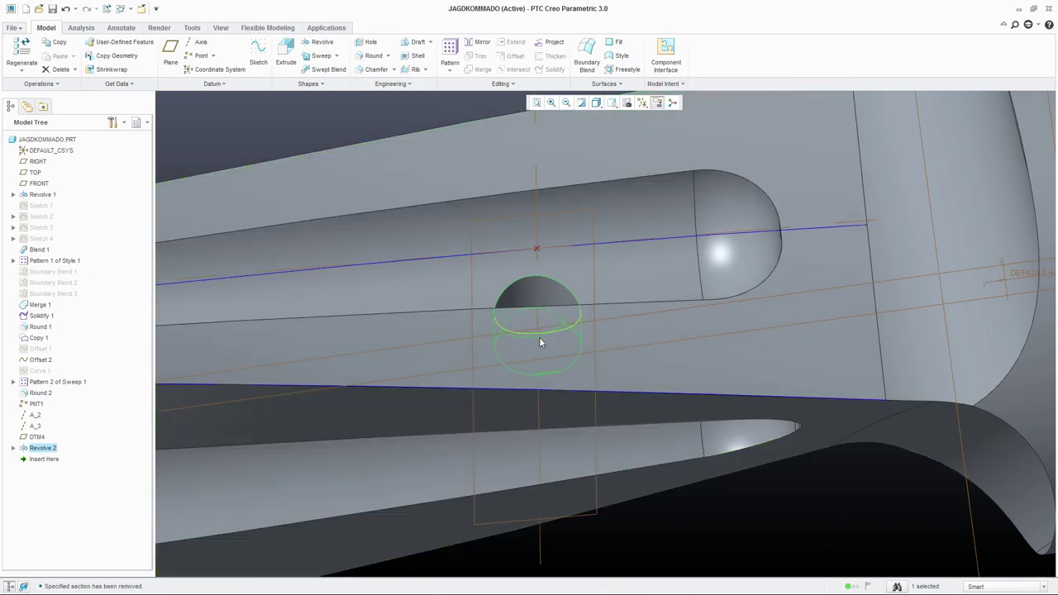
scroll(542, 341, "down", 4)
left_click(481, 228)
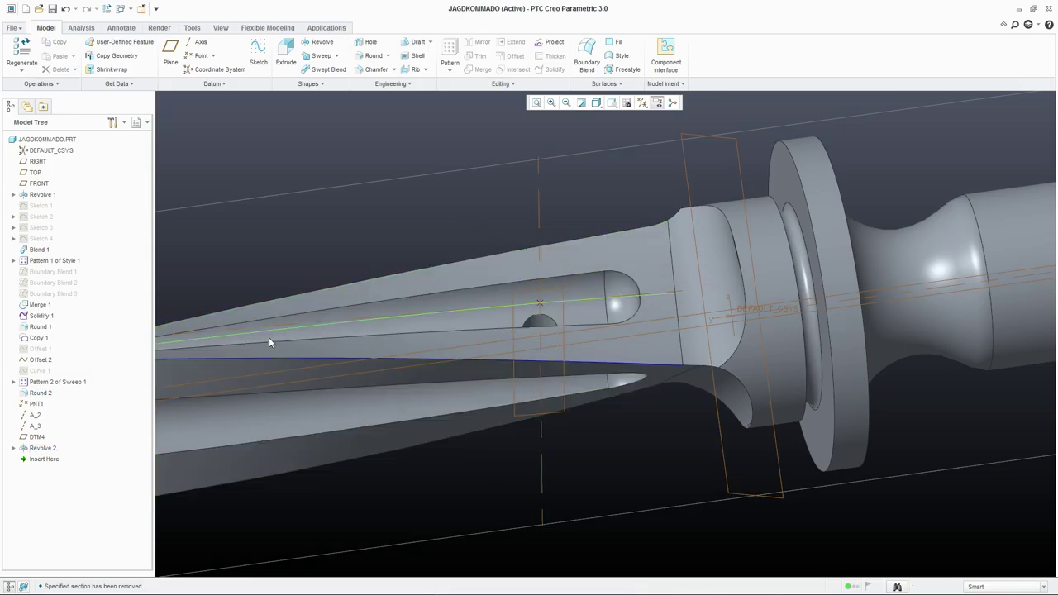
left_click(35, 404)
left_click(43, 448, "shift")
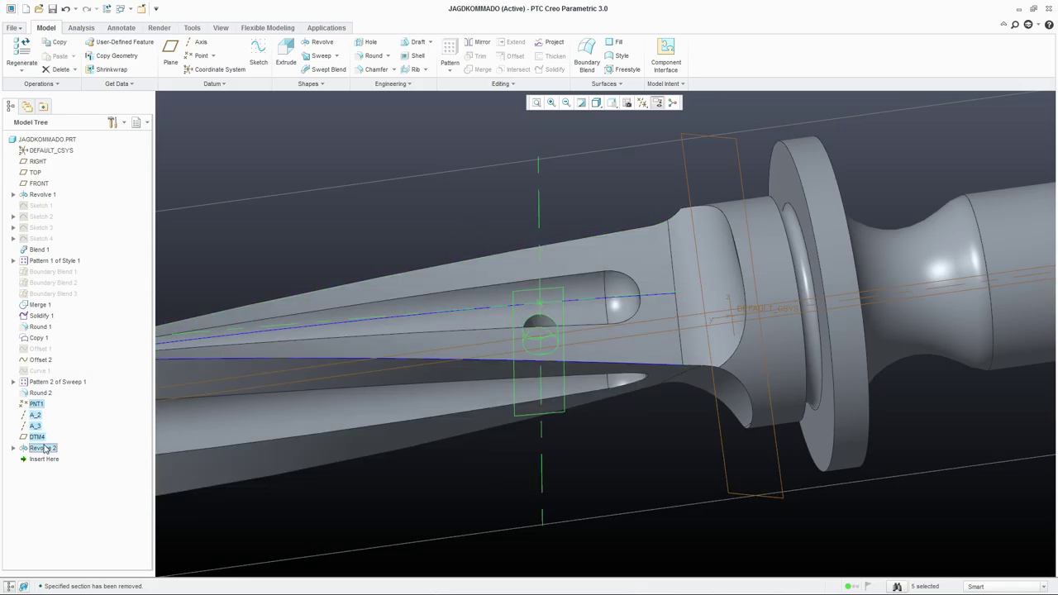
right_click(46, 450)
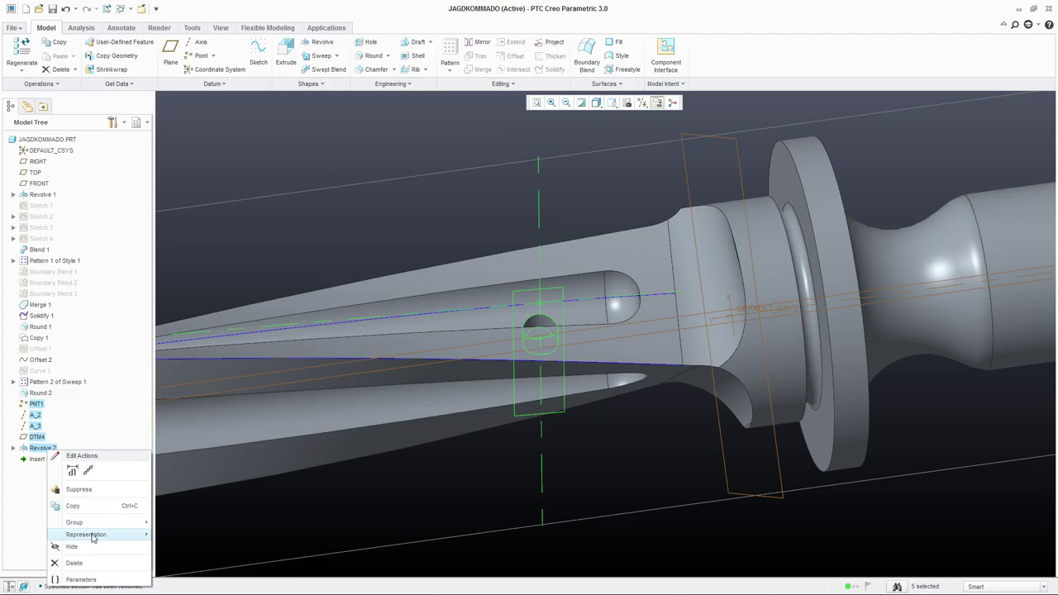
mouse_move(79, 526)
left_click(173, 521)
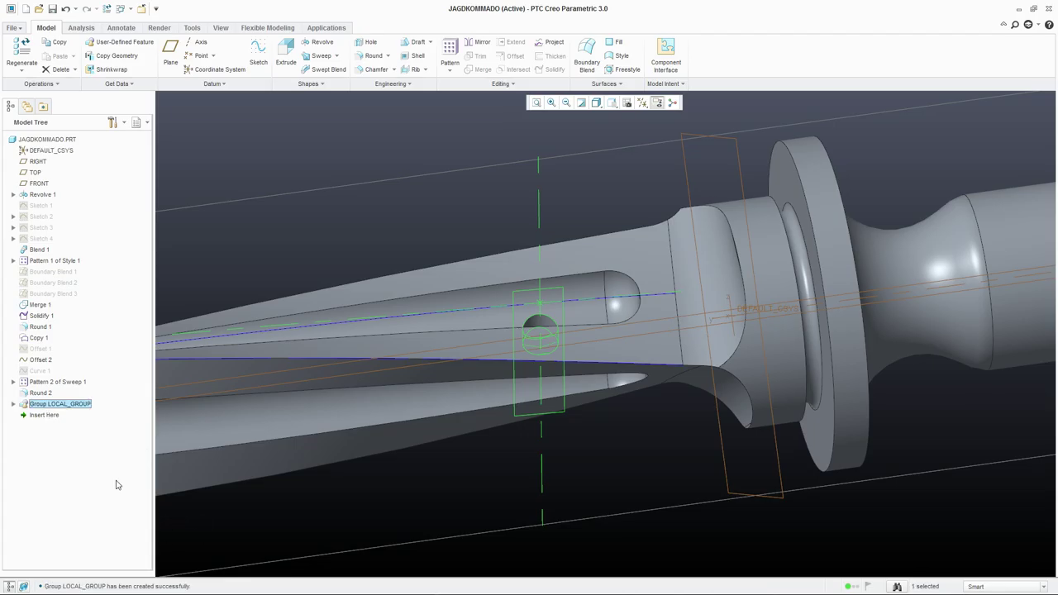
Start a dimension pattern of the hole group, varying PNT1's relative position along the groove curve by an increment of 0.20.
left_click(450, 70)
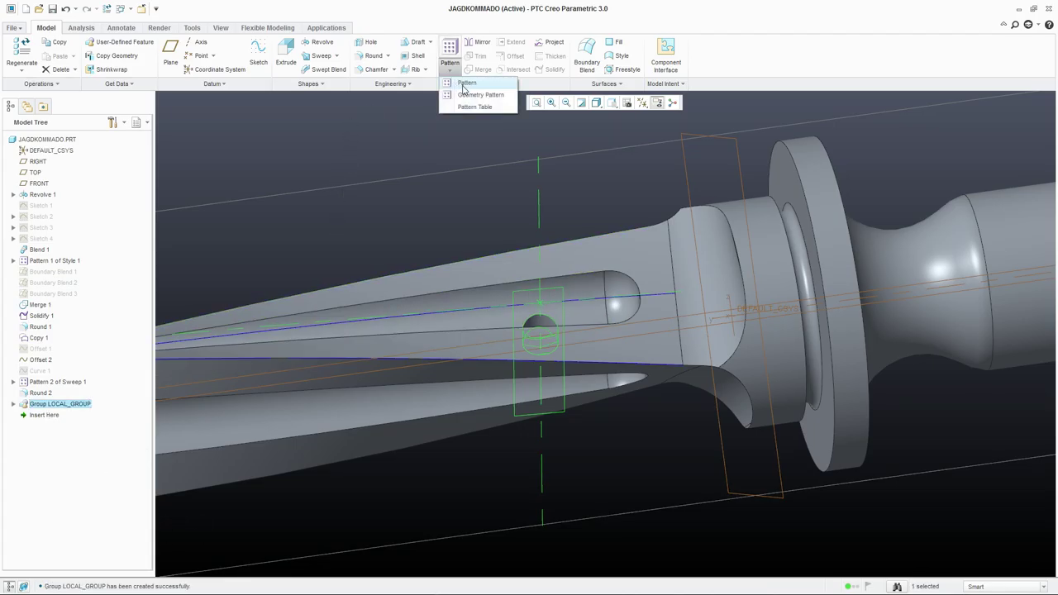
left_click(463, 82)
left_click(49, 57)
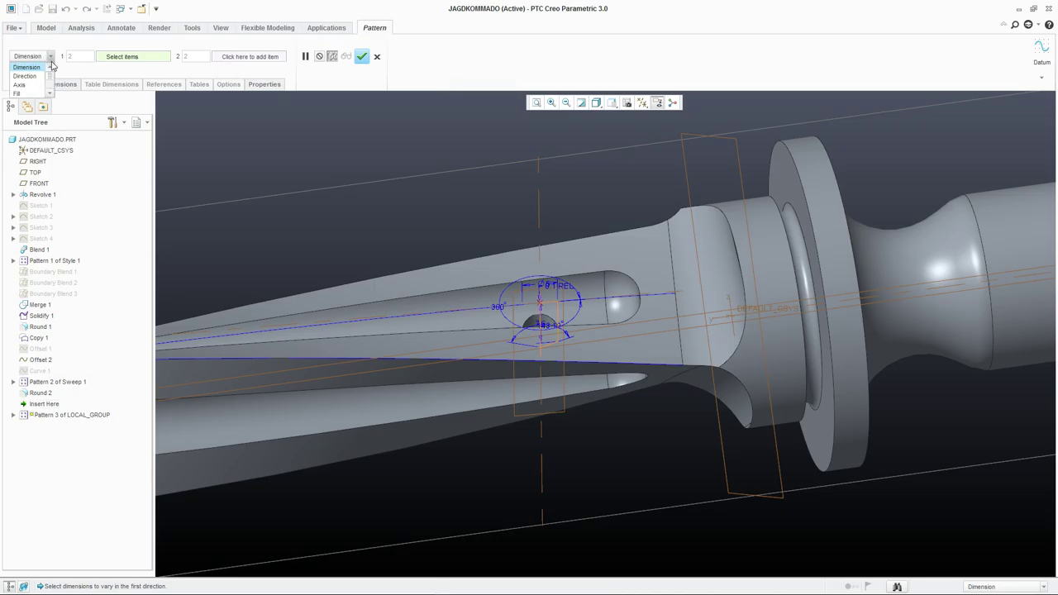
left_click(32, 68)
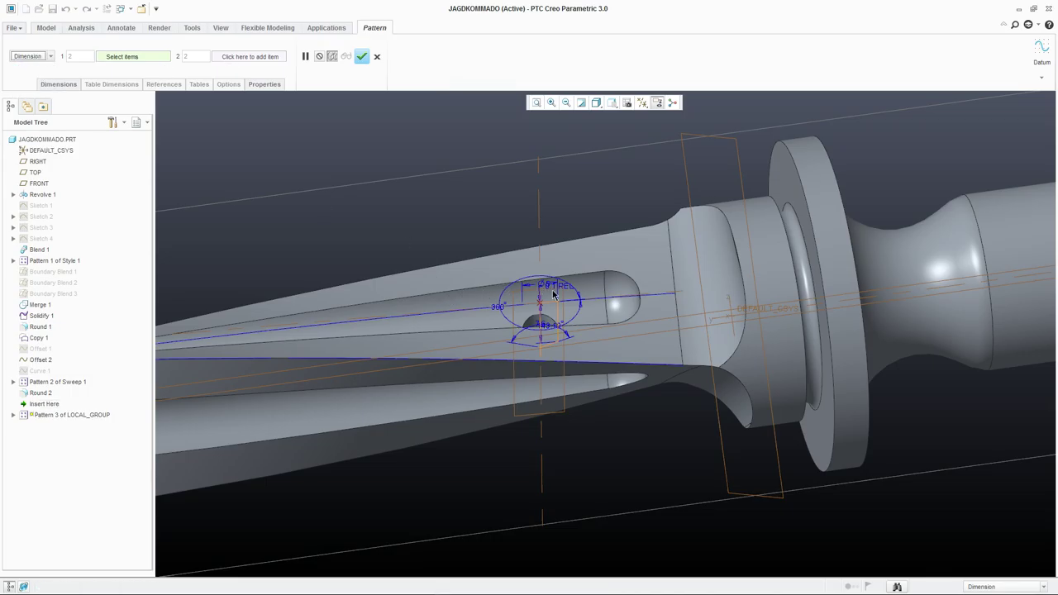
scroll(554, 293, "up", 2)
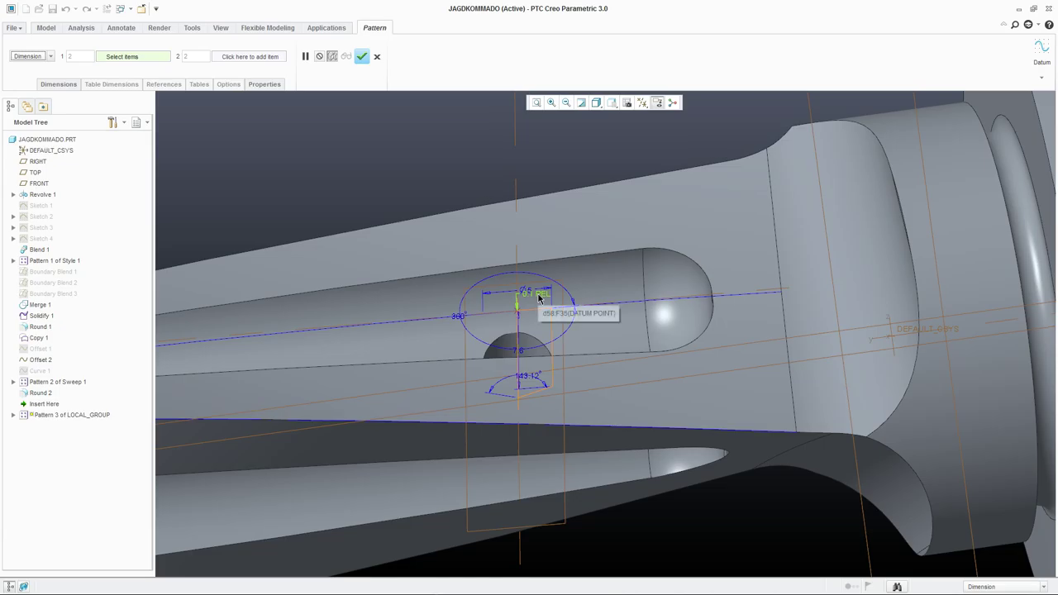
left_click(538, 299)
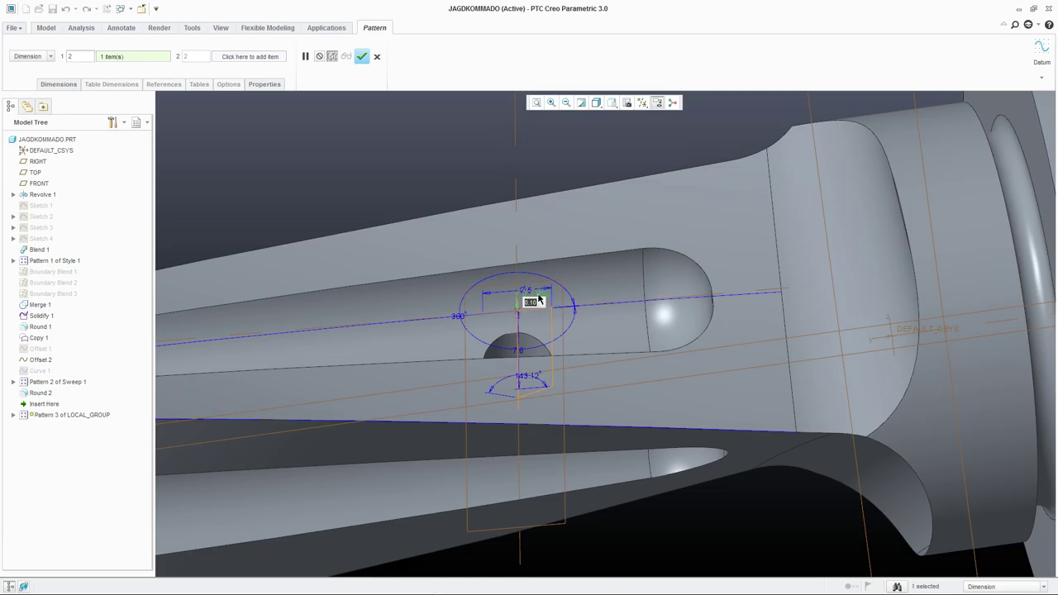
left_click(49, 84)
left_click(118, 127)
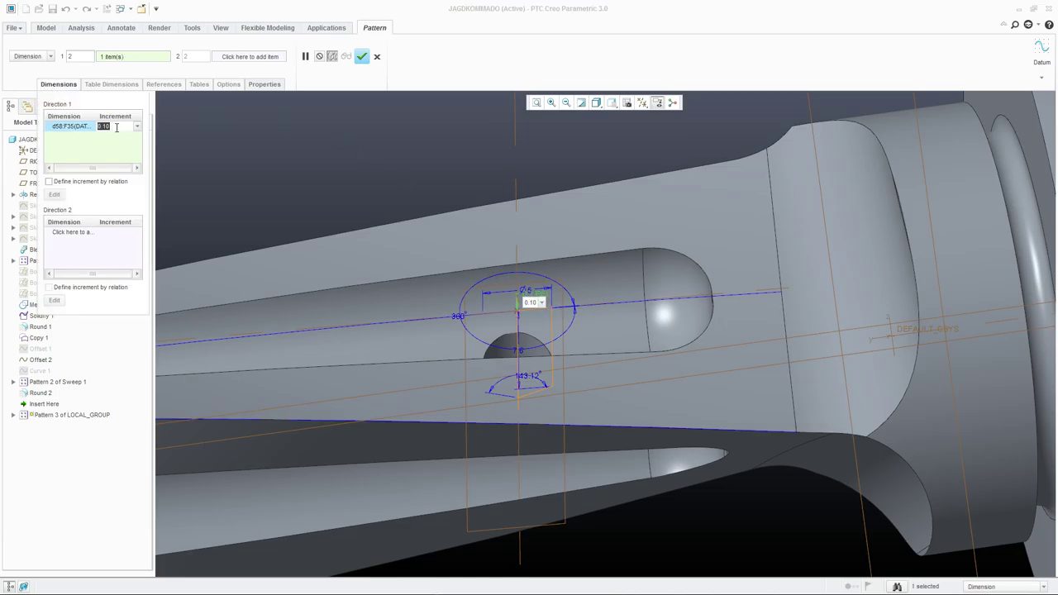
key("Return")
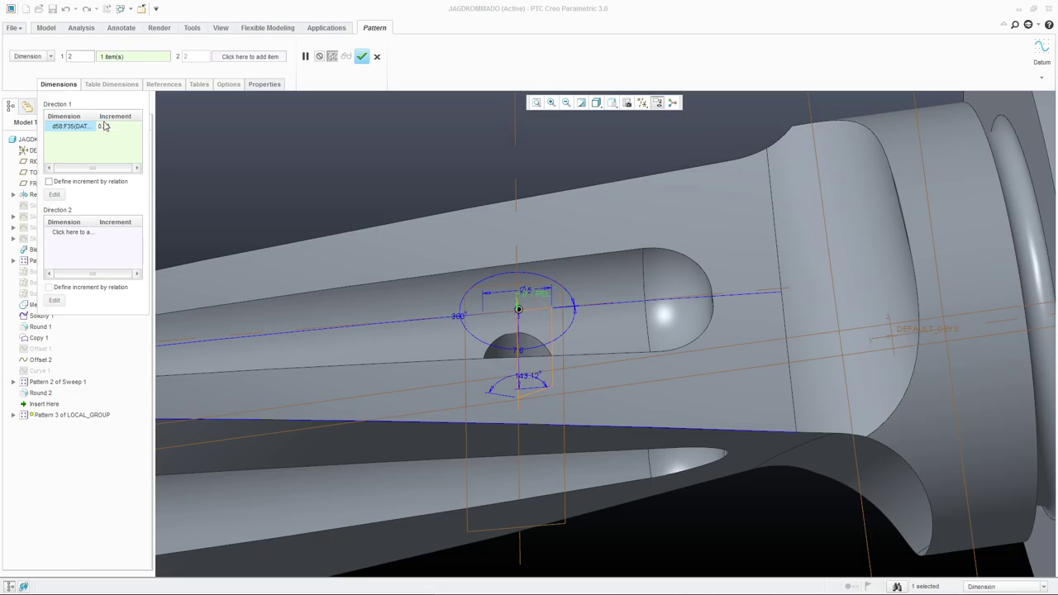
Set the number of pattern members to 8 and check the previewed positions along the groove.
left_click(78, 58)
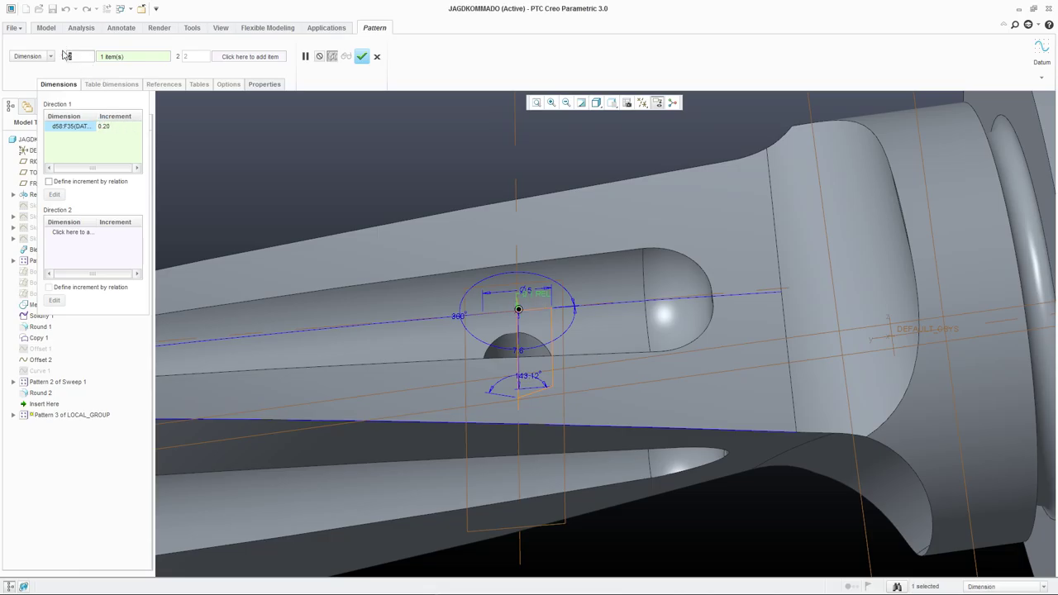
scroll(615, 222, "down", 5)
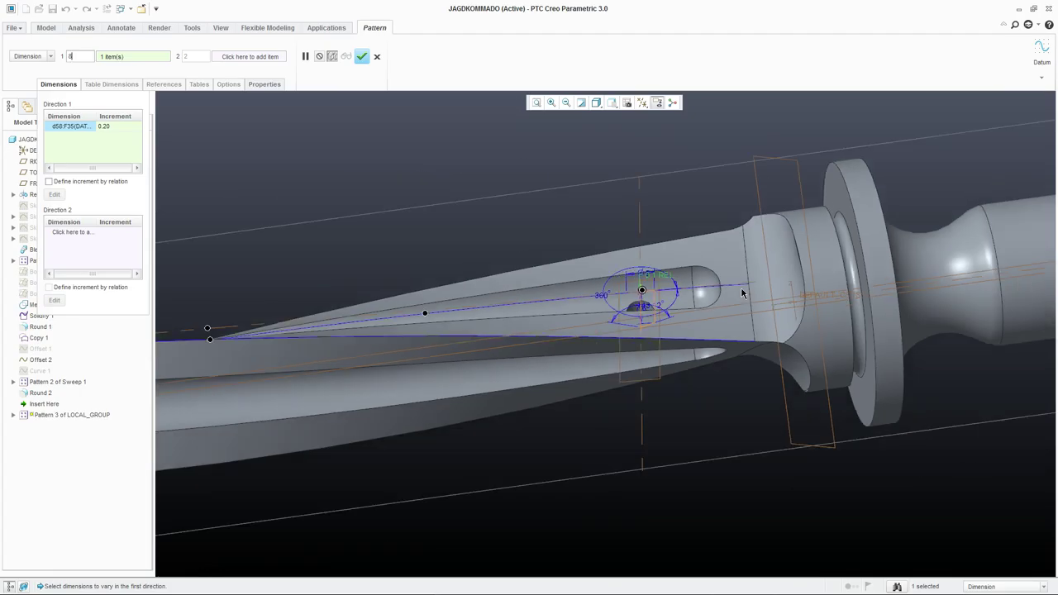
middle_click_drag(615, 222, 544, 314)
scroll(430, 328, "up", 2)
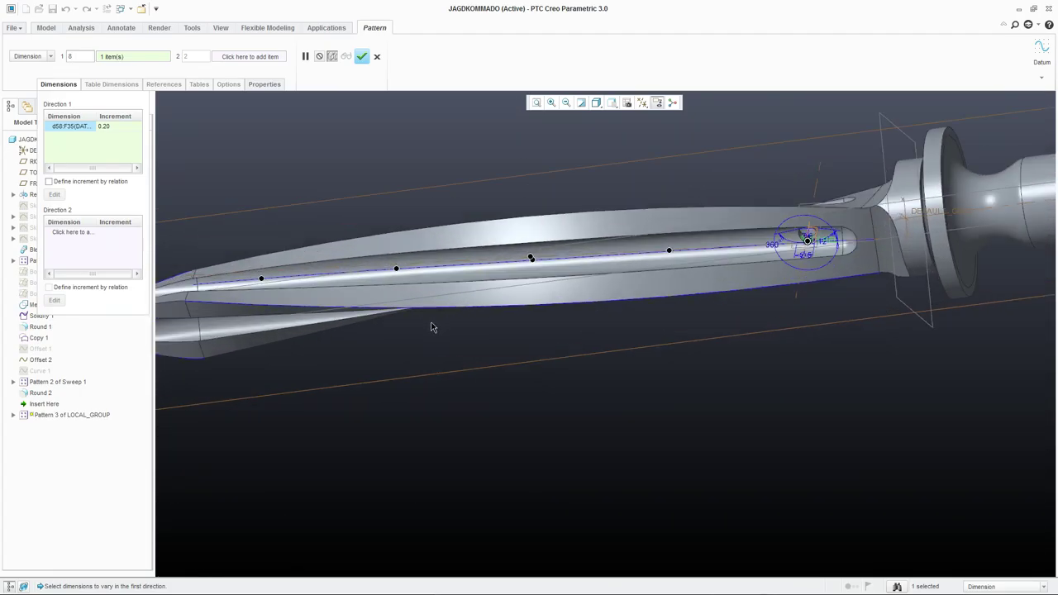
mouse_move(485, 290)
middle_mouse_down()
mouse_move(484, 231)
mouse_move(494, 285)
middle_mouse_up()
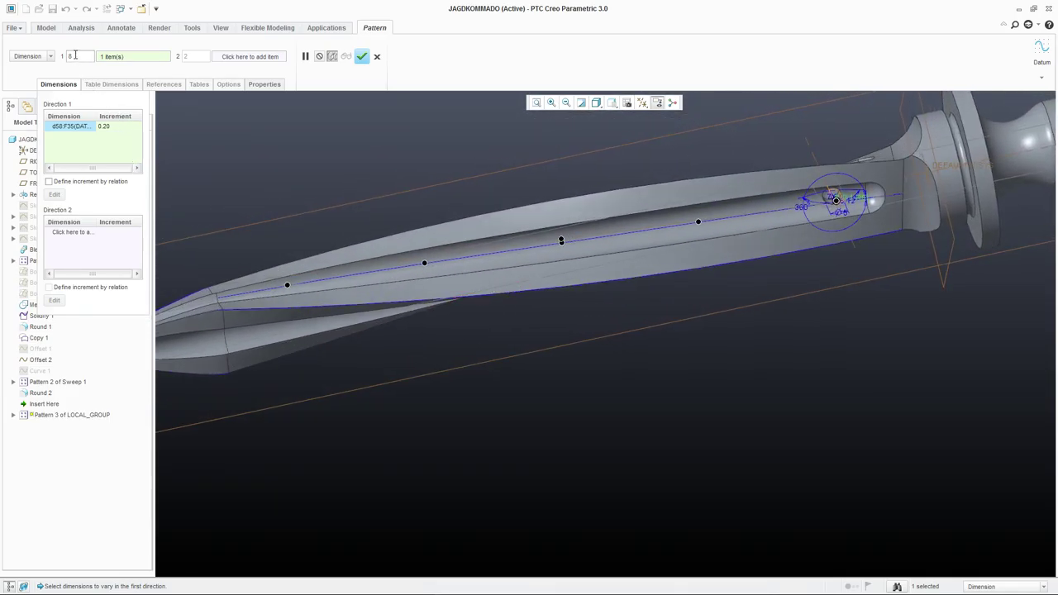
Set the pattern's increment to 0.10 with 8 members and check their spacing along the groove.
type("6")
left_click(112, 127)
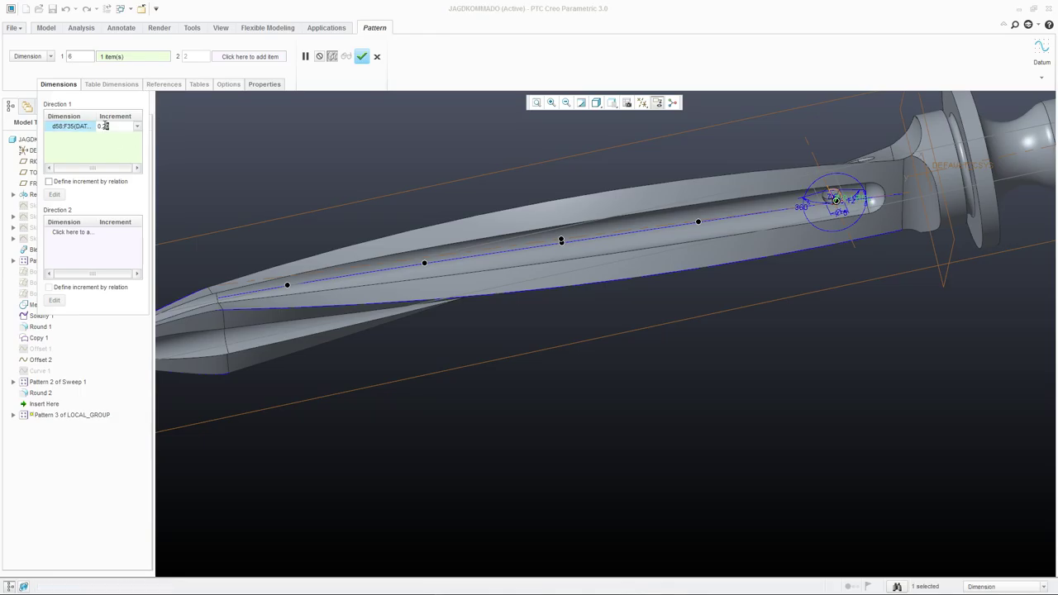
type("1")
key("Return")
mouse_move(625, 227)
middle_mouse_down()
mouse_move(593, 206)
mouse_move(612, 236)
mouse_move(626, 224)
mouse_move(599, 210)
mouse_move(607, 177)
mouse_move(623, 187)
mouse_move(630, 233)
middle_mouse_up()
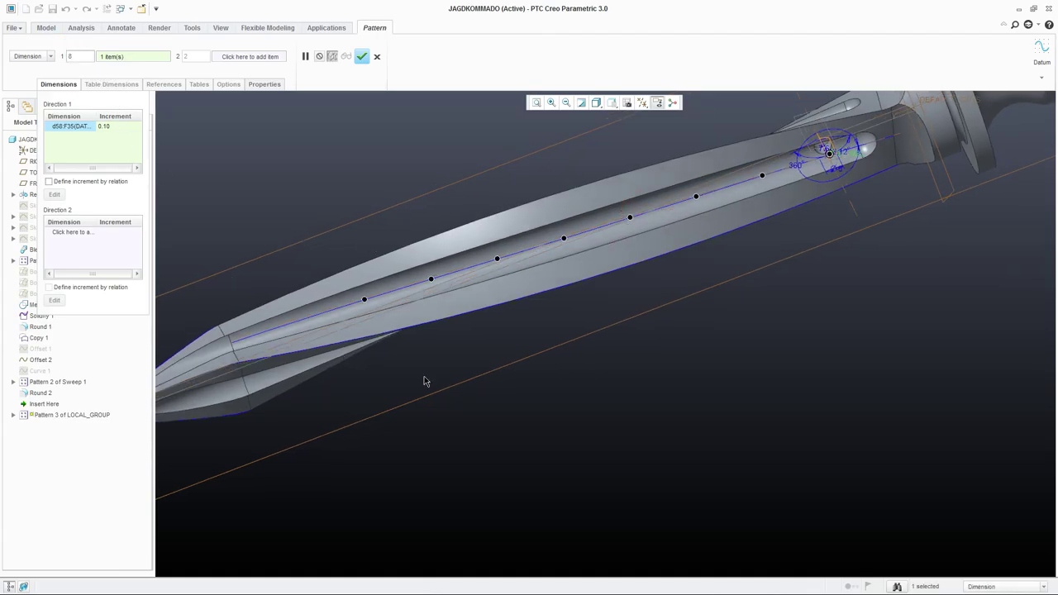
Try an increment of 0.75 for the hole group pattern along the groove curve.
mouse_move(425, 381)
middle_mouse_down()
mouse_move(515, 361)
mouse_move(463, 358)
mouse_move(520, 401)
mouse_move(520, 389)
mouse_move(507, 402)
mouse_move(493, 368)
mouse_move(501, 353)
middle_mouse_up()
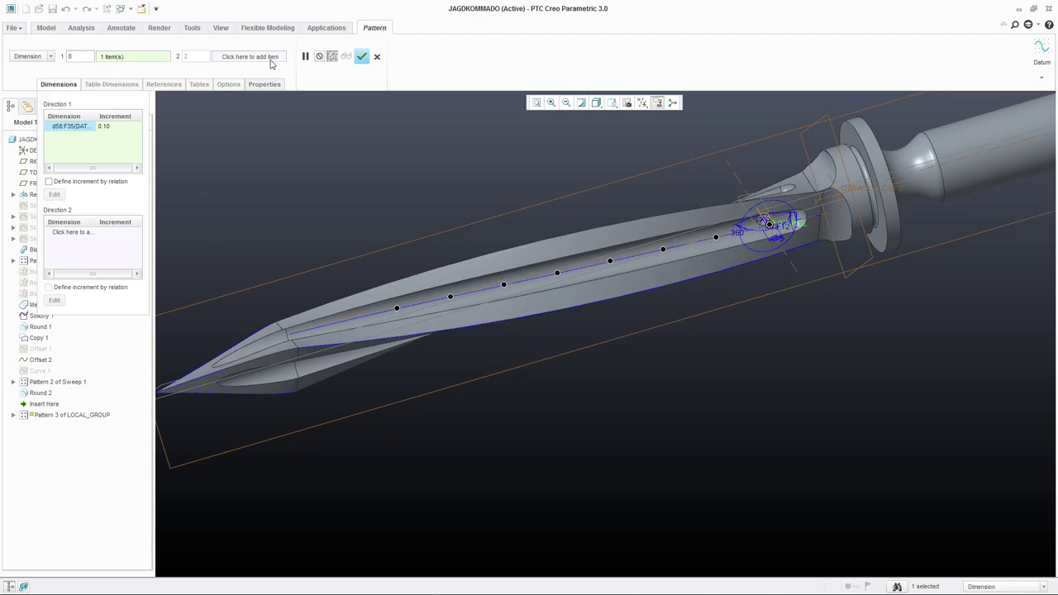
double_click(112, 125)
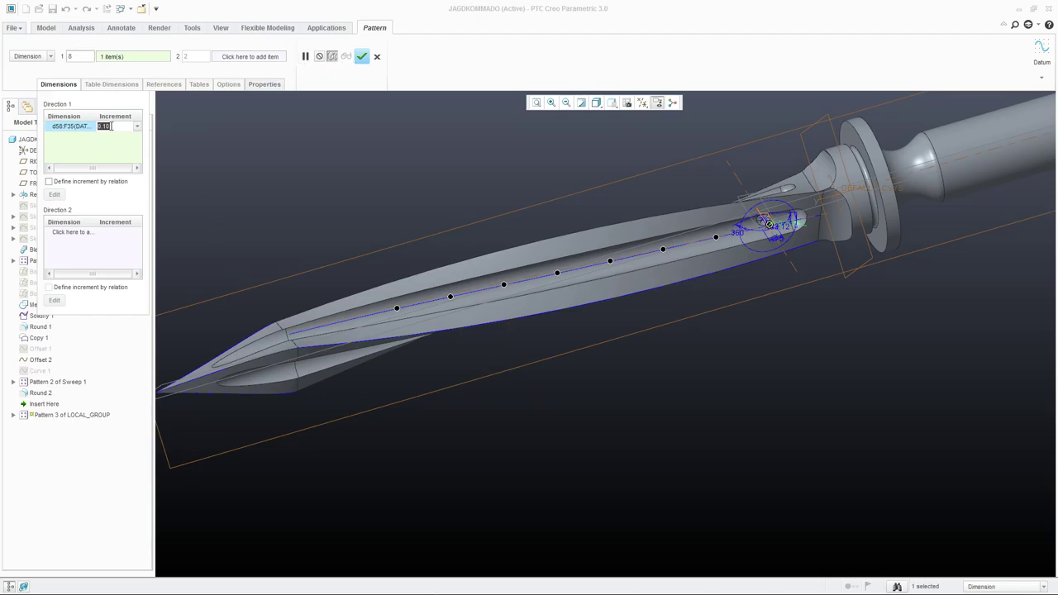
type("0.75")
key("Return")
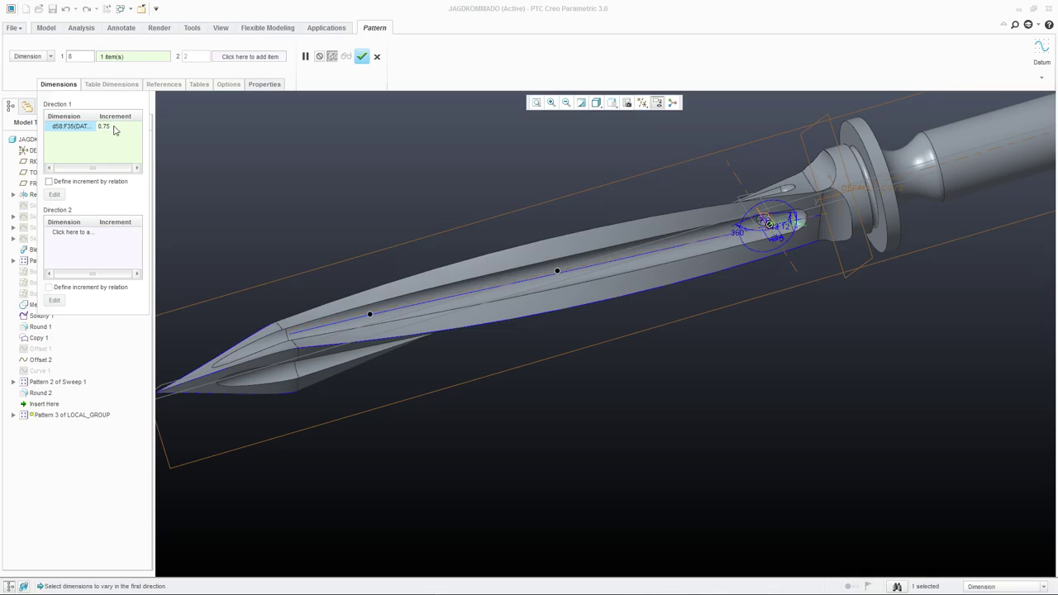
Set the pattern's increment to 0.08, complete the hole group pattern with 8 members and accept the regeneration result.
left_click(112, 128)
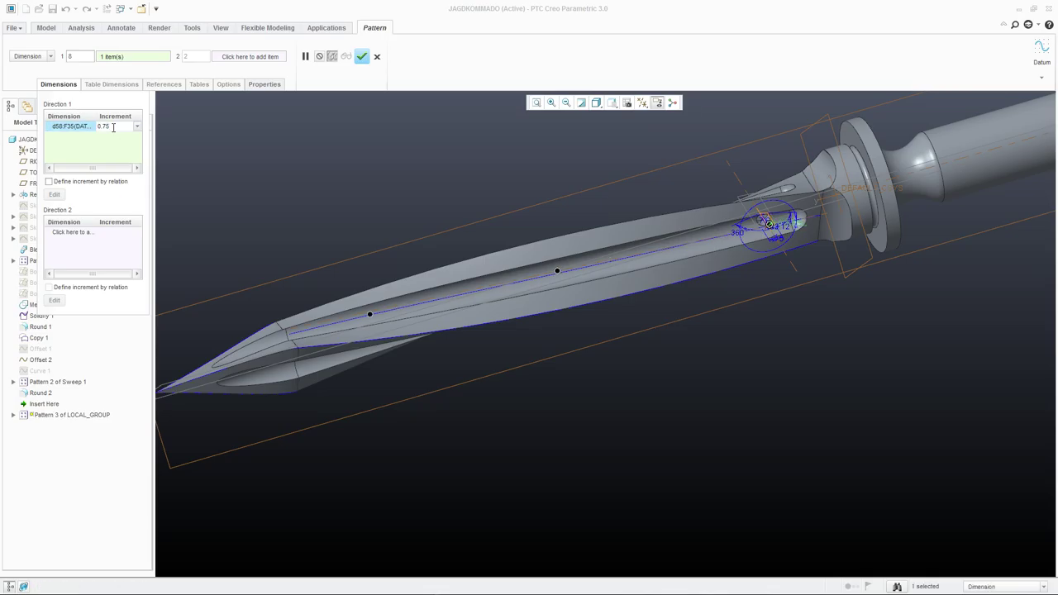
type("0.08")
key("Return")
middle_click_drag(513, 282, 541, 307)
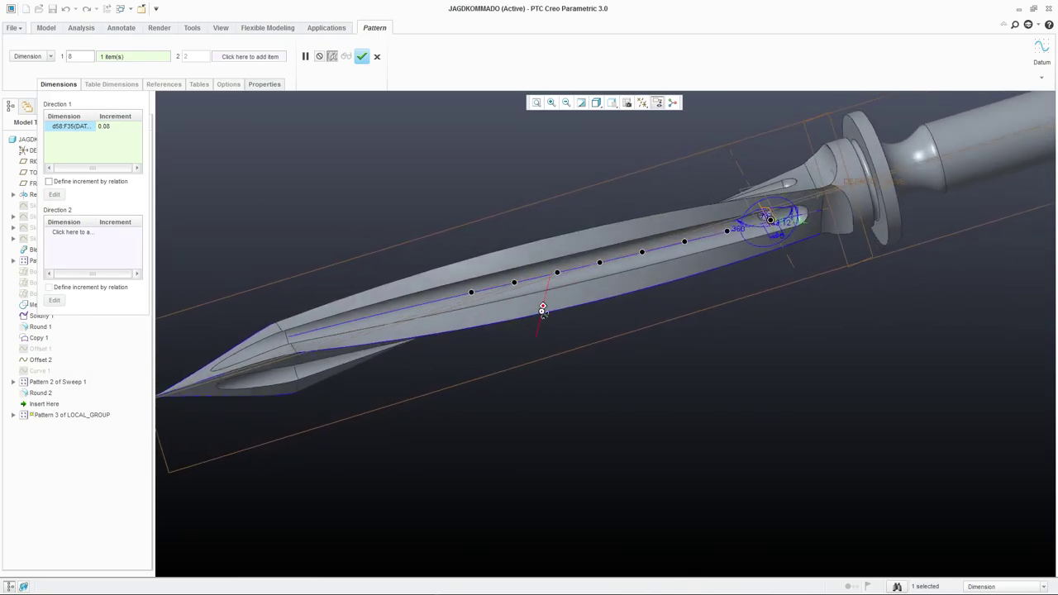
left_click(361, 56)
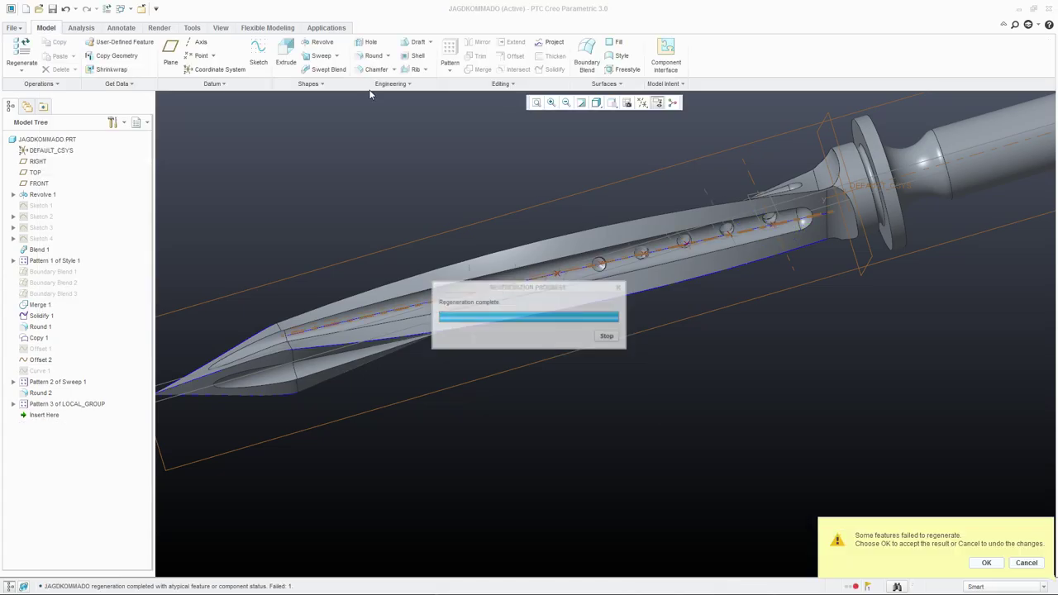
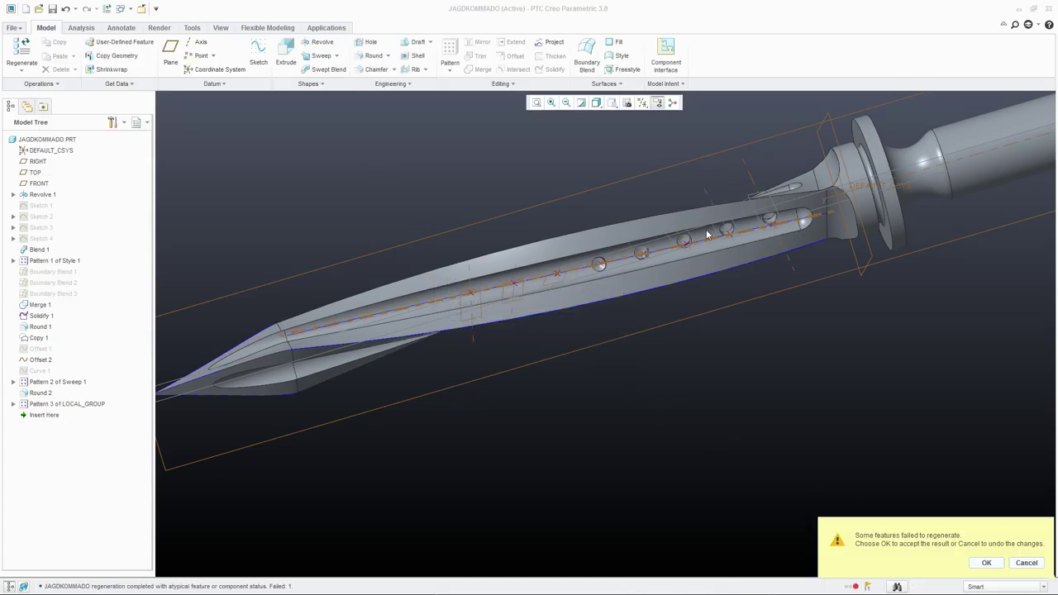
left_click(986, 563)
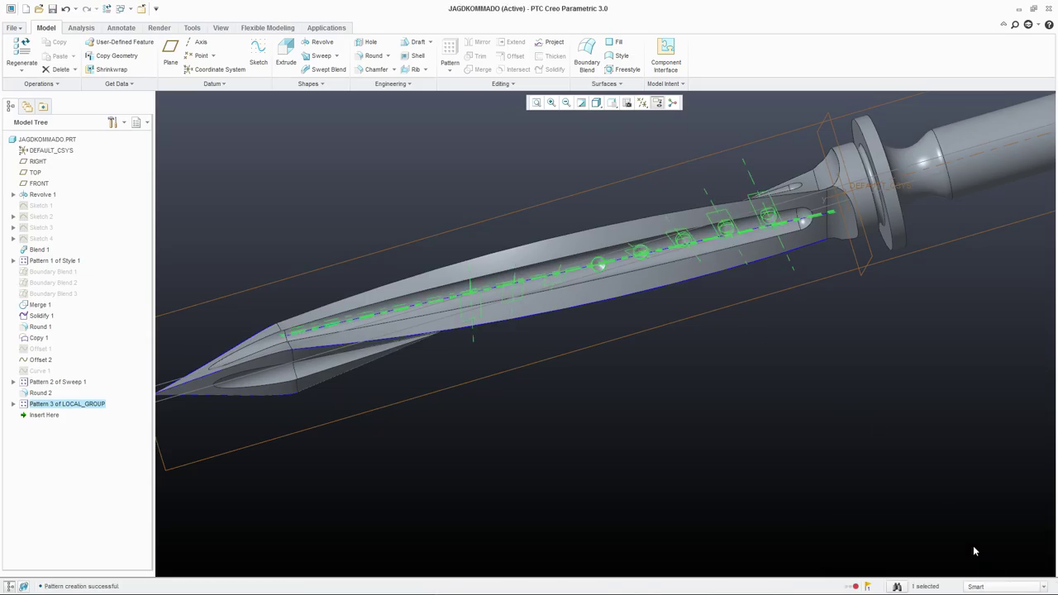
Examine the patterned holes along the blade groove from several angles.
scroll(628, 266, "down", 5)
middle_click_drag(632, 266, 940, 160)
scroll(881, 224, "up", 4)
middle_click_drag(881, 224, 817, 255)
scroll(817, 256, "down", 2)
middle_click_drag(303, 231, 717, 439)
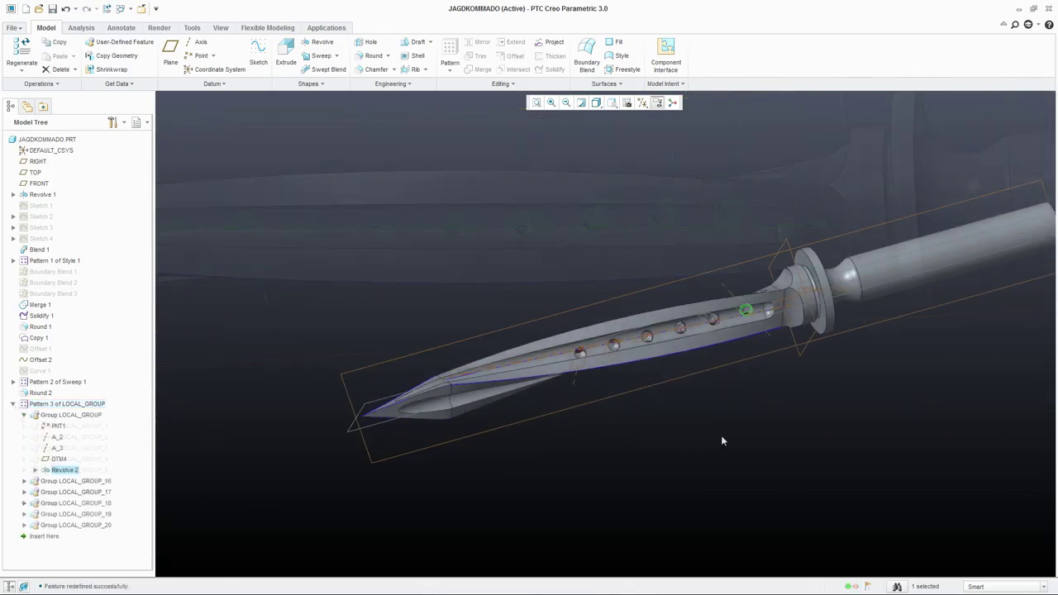
middle_click_drag(677, 389, 707, 325)
scroll(715, 360, "up", 4)
scroll(707, 325, "up", 5)
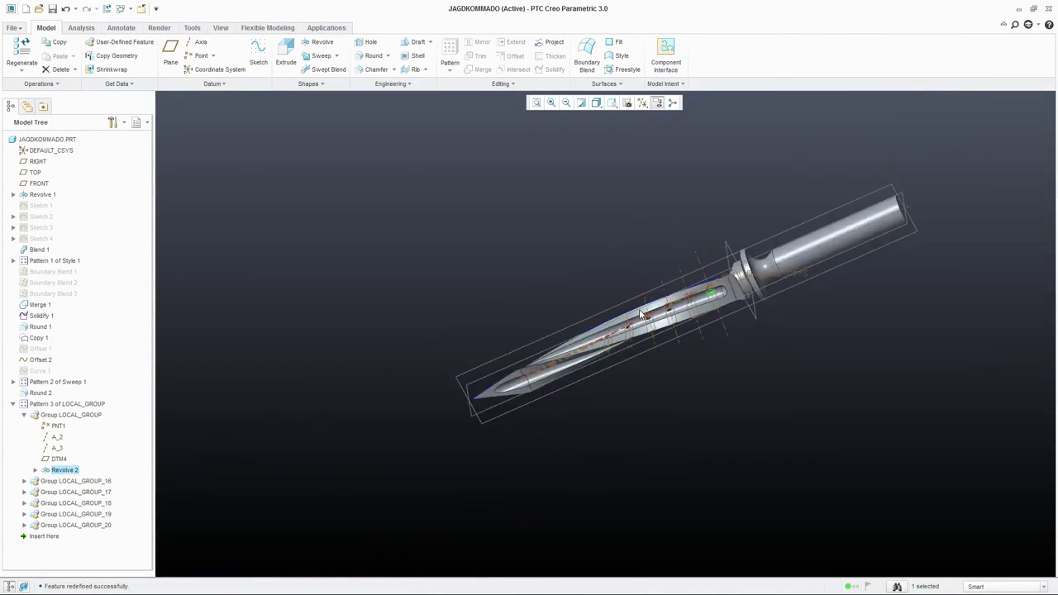
Collapse the hole group pattern in the model tree and move the insertion point directly before Pattern 2 of Sweep 1.
left_click(13, 404)
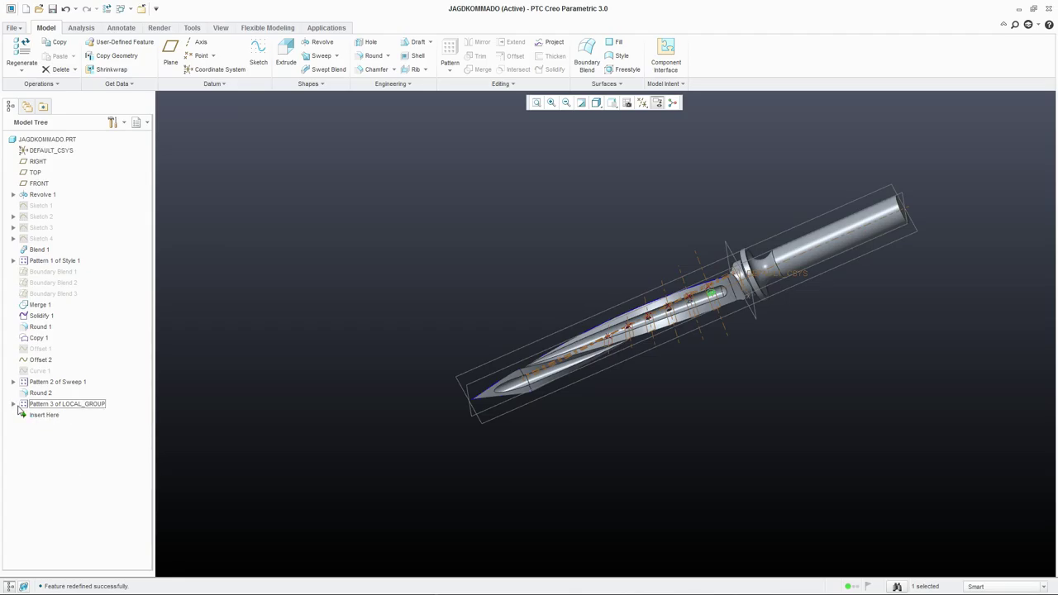
mouse_move(582, 252)
middle_mouse_down()
mouse_move(607, 334)
mouse_move(591, 275)
middle_mouse_up()
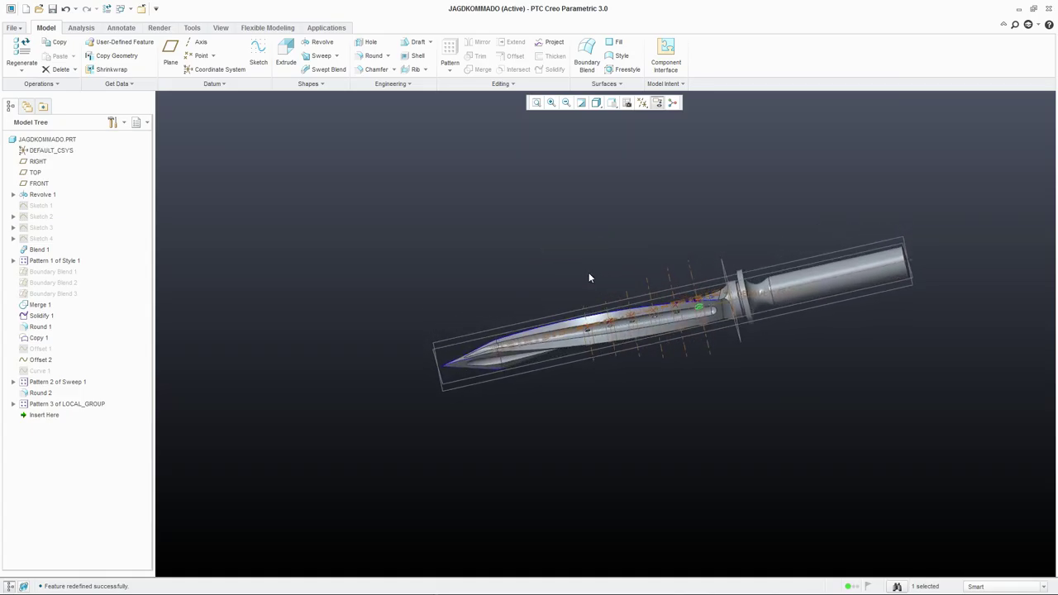
left_click(38, 416)
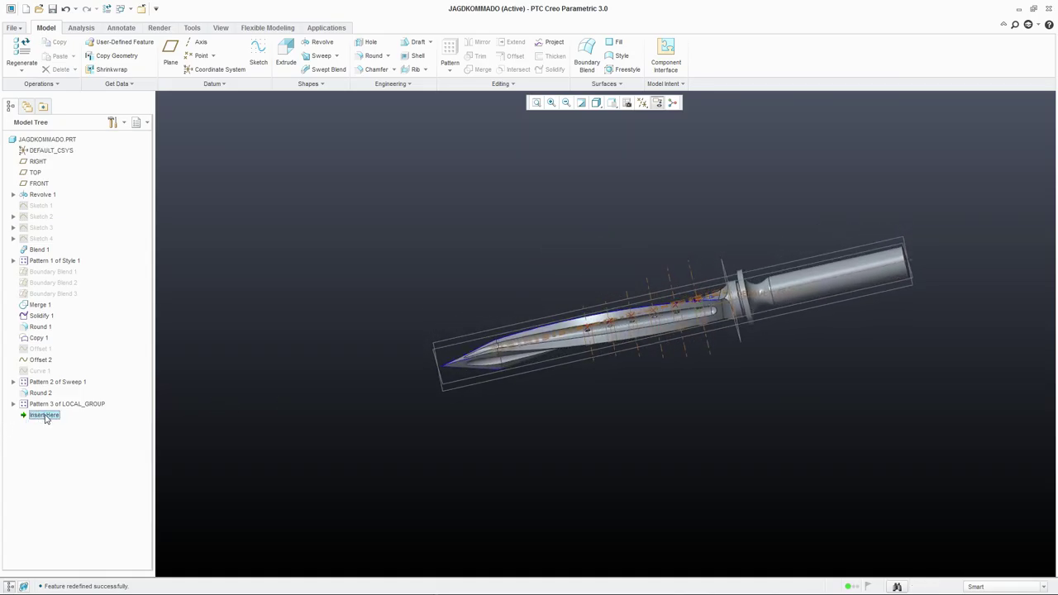
mouse_move(46, 419)
left_mouse_down()
mouse_move(41, 374)
mouse_move(51, 378)
left_mouse_up()
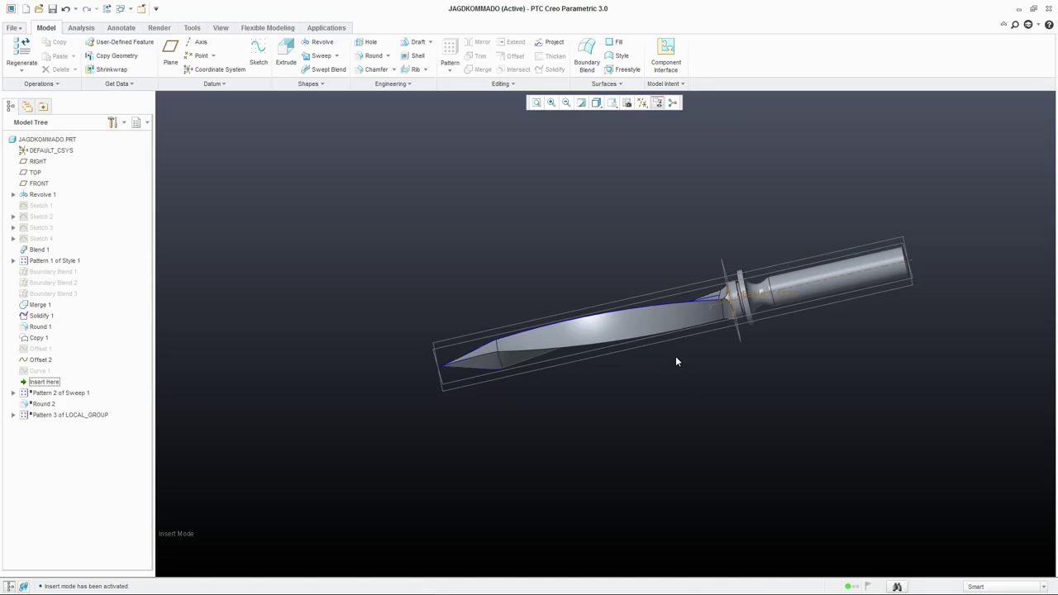
Copy the blade's lower long edge, between the tip section and the guard, as a composite curve.
scroll(676, 361, "up", 5)
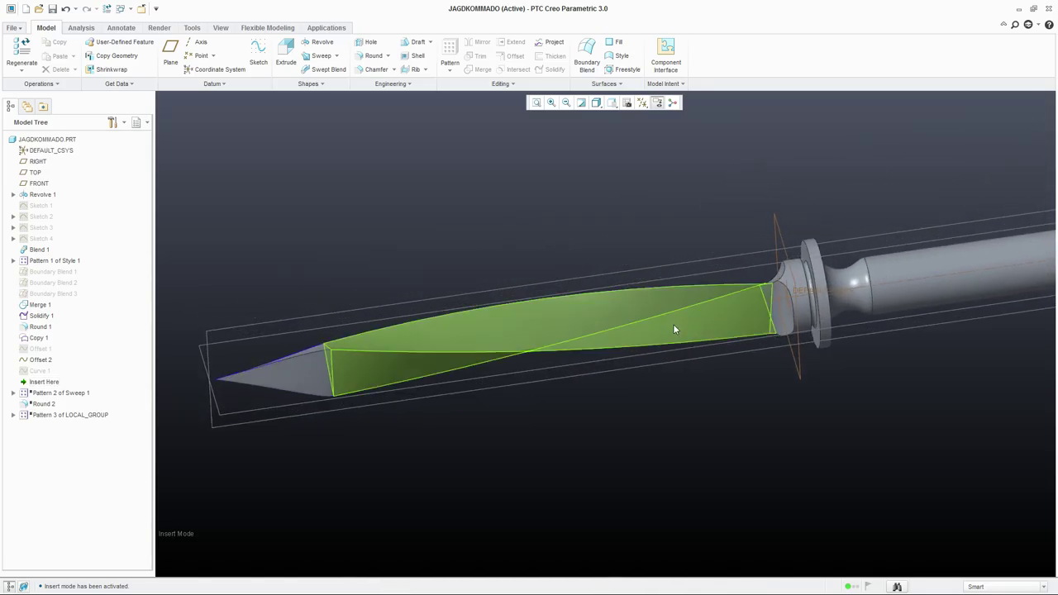
left_click(564, 353)
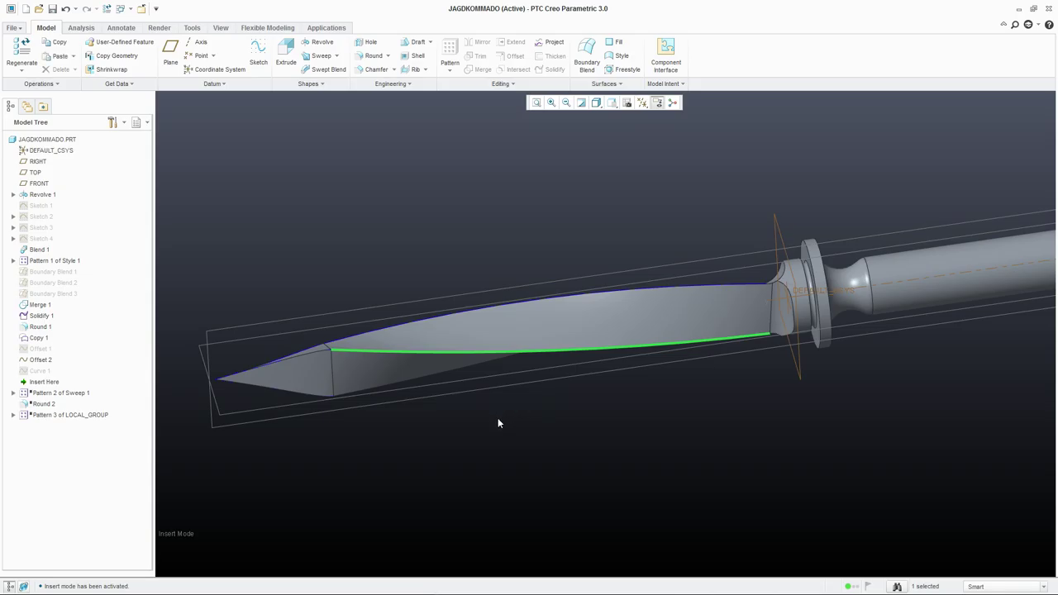
key("ctrl+c")
key("ctrl+v")
middle_click(392, 235)
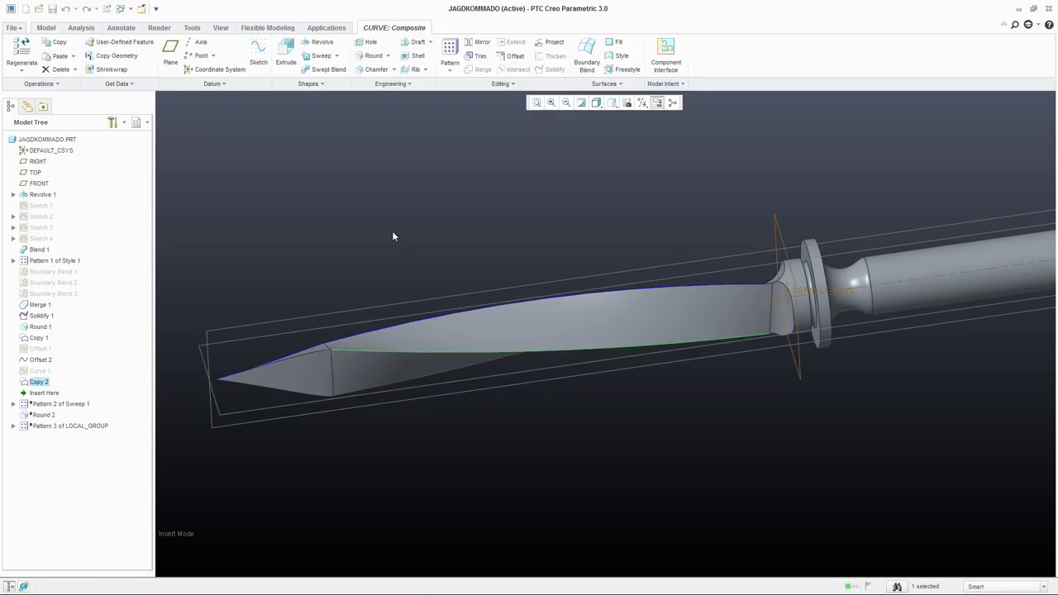
Offset the copied edge curve by 12.50 so it runs along the middle of the blade face.
left_click(510, 56)
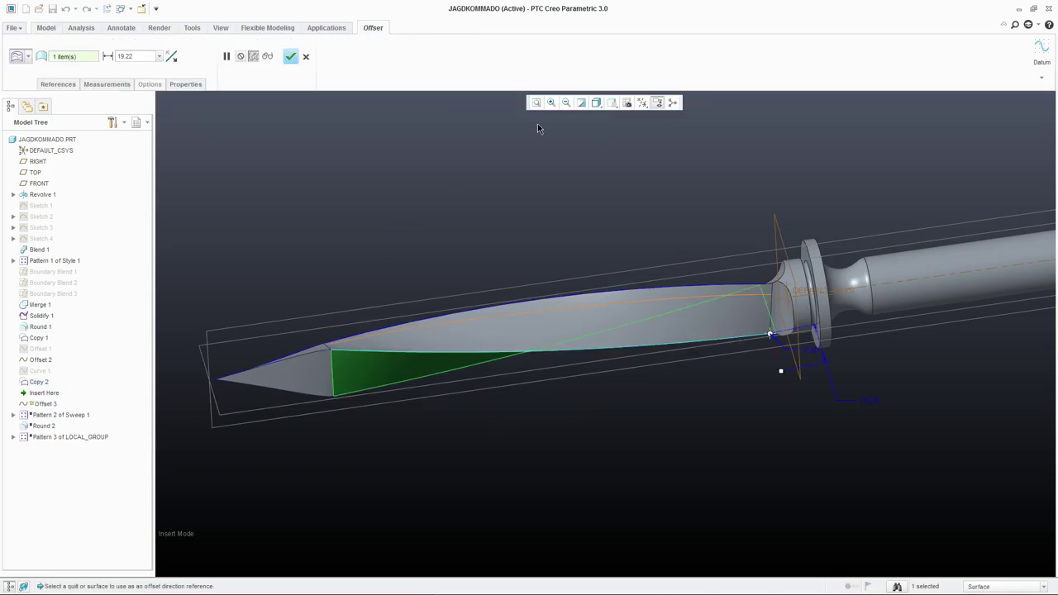
double_click(867, 401)
key("Return")
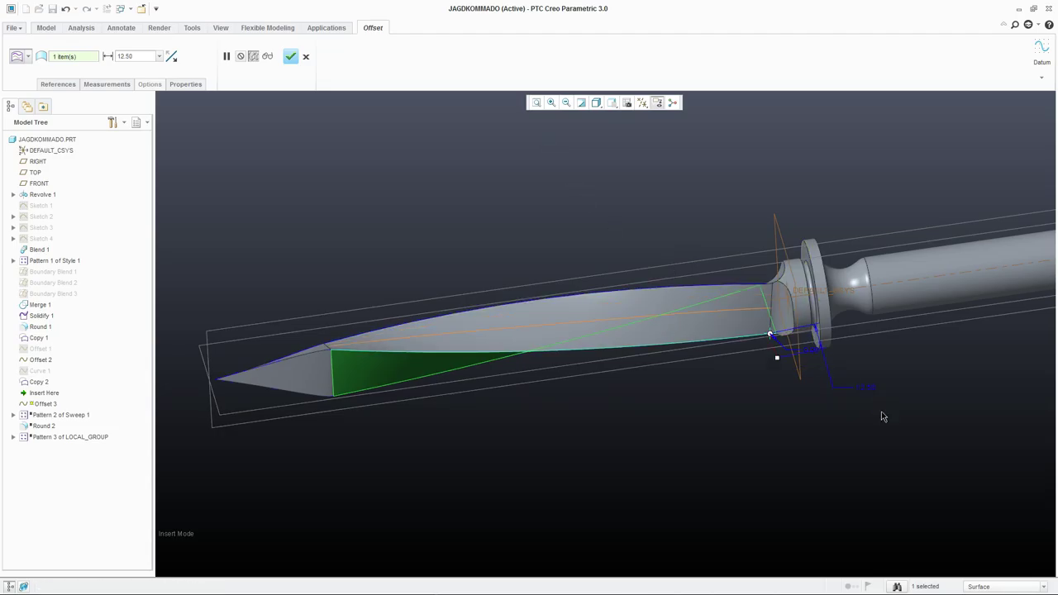
left_click(291, 56)
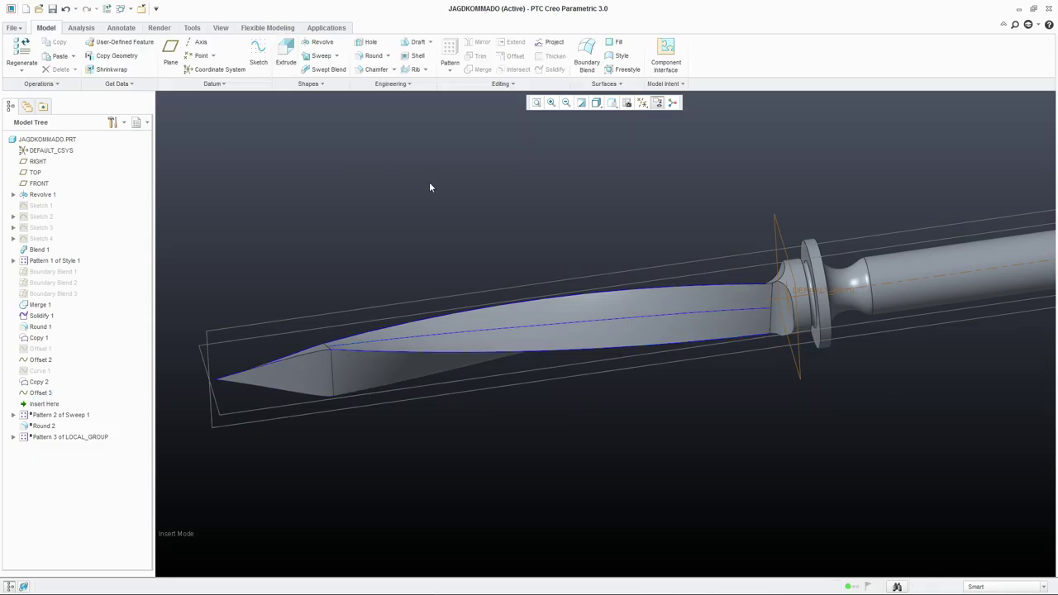
Check the new offset curve, and copy the long edge of the next blade face as a second composite curve.
left_click(38, 393)
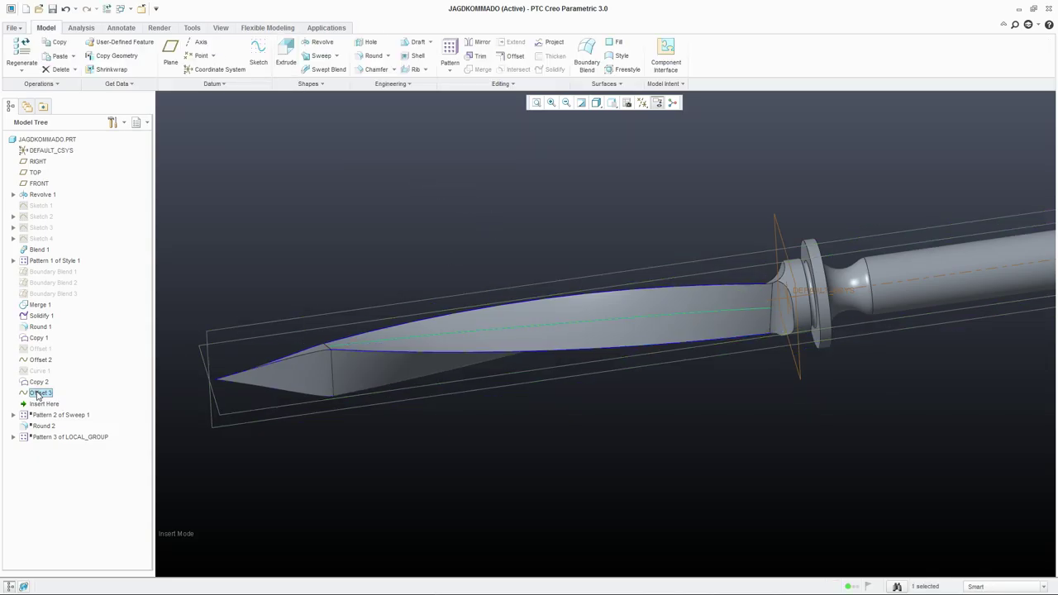
middle_click_drag(383, 383, 485, 314)
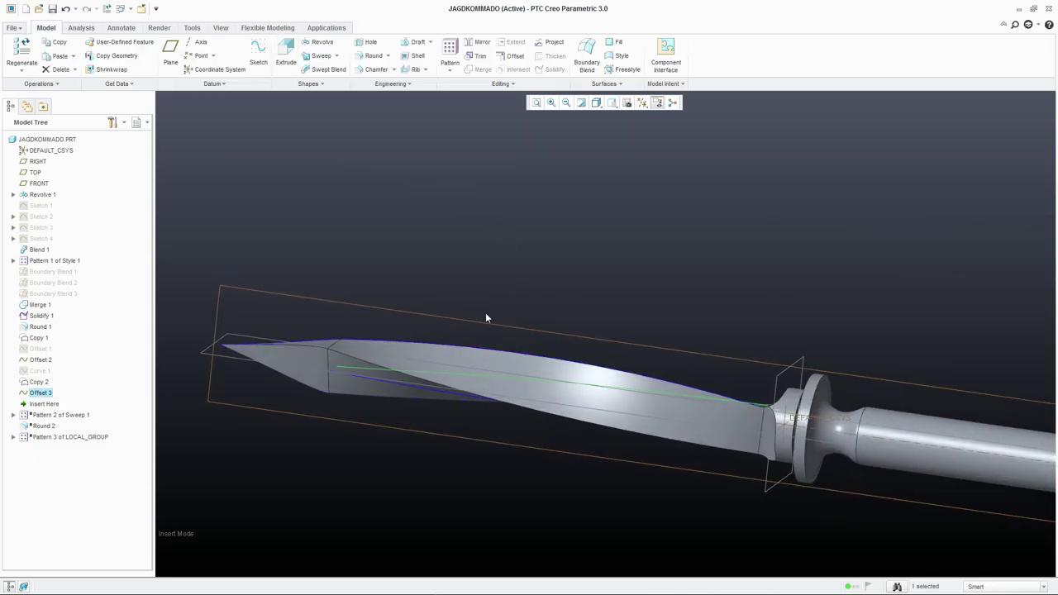
scroll(465, 389, "up", 3)
left_click(430, 386)
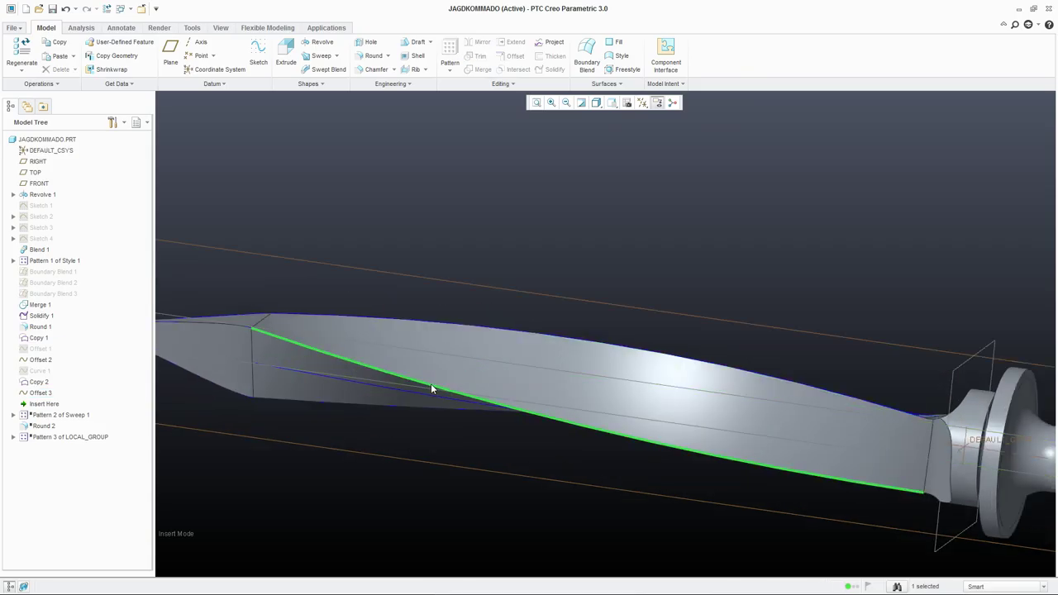
key("ctrl+c")
key("ctrl+v")
middle_click(479, 231)
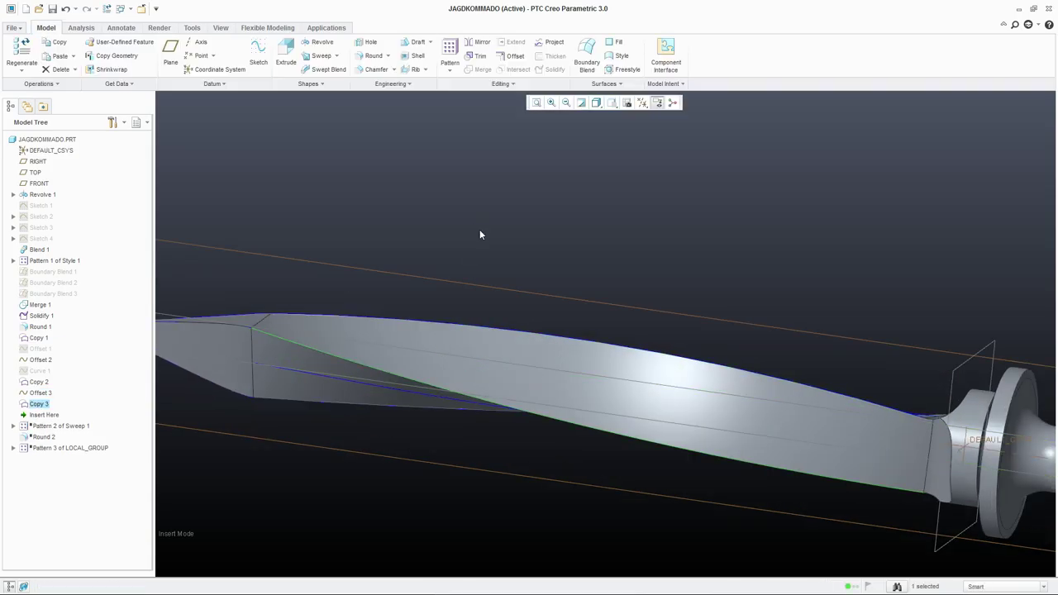
Offset the second copied edge curve by 12.5 onto the adjoining blade face.
left_click(510, 56)
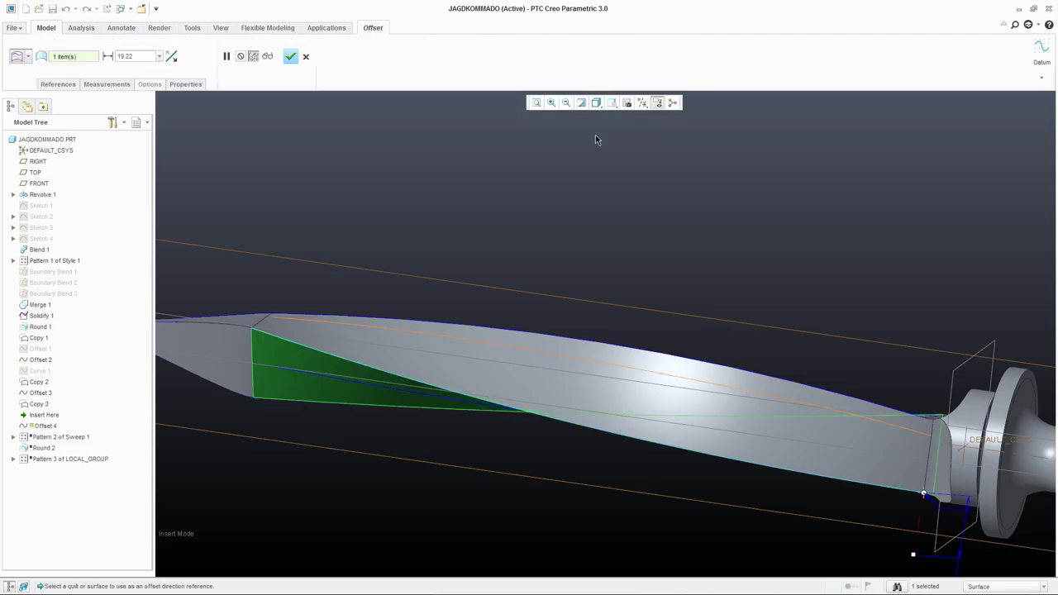
middle_click_drag(803, 341, 949, 423)
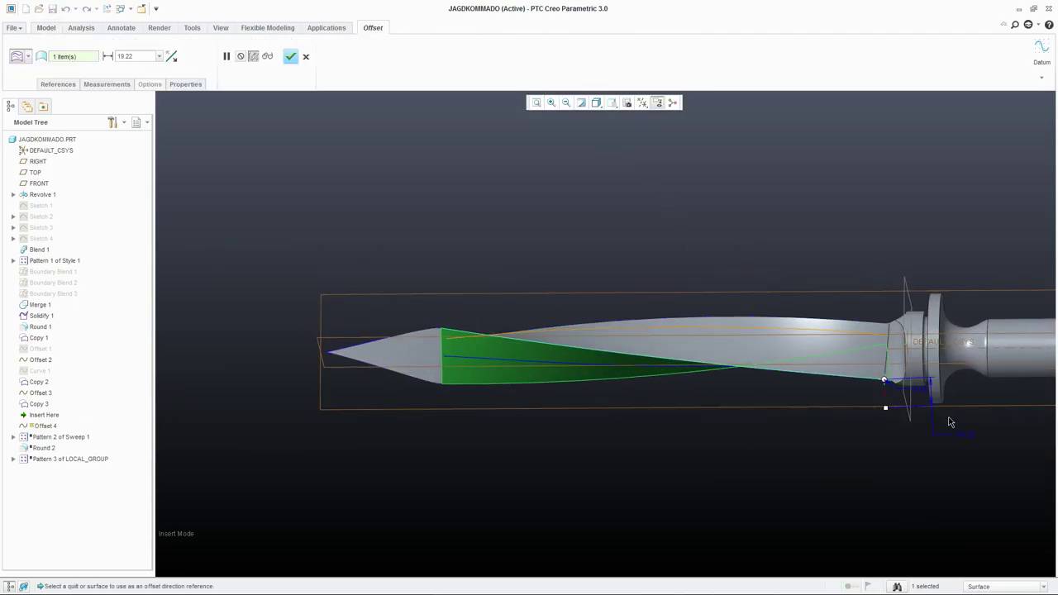
mouse_move(885, 409)
left_mouse_down()
mouse_move(885, 352)
mouse_move(885, 402)
left_mouse_up()
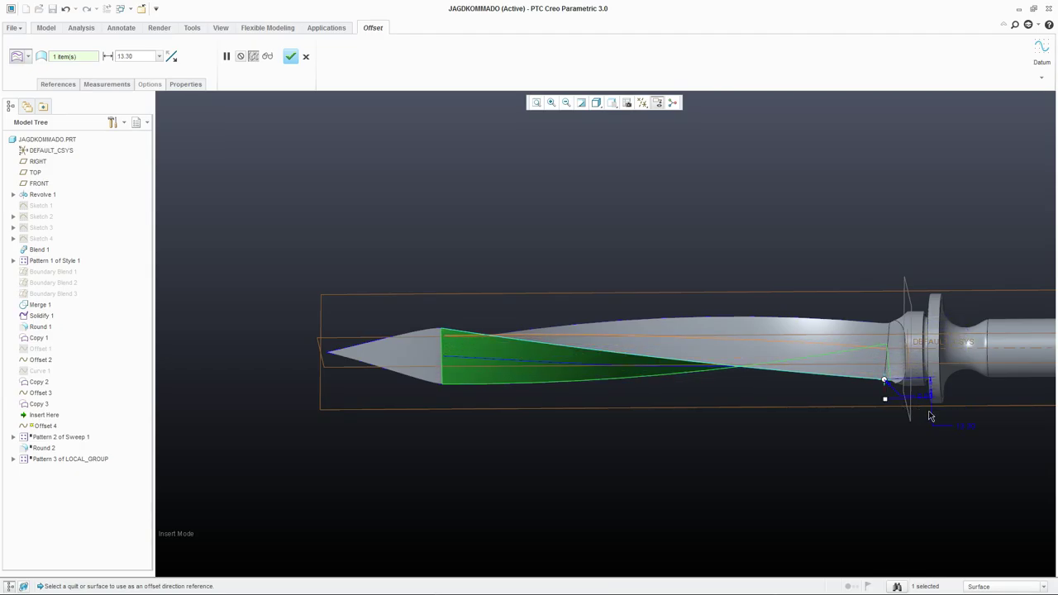
double_click(965, 425)
type("12.5")
key("Return")
middle_click_drag(770, 281, 374, 210)
left_click(290, 56)
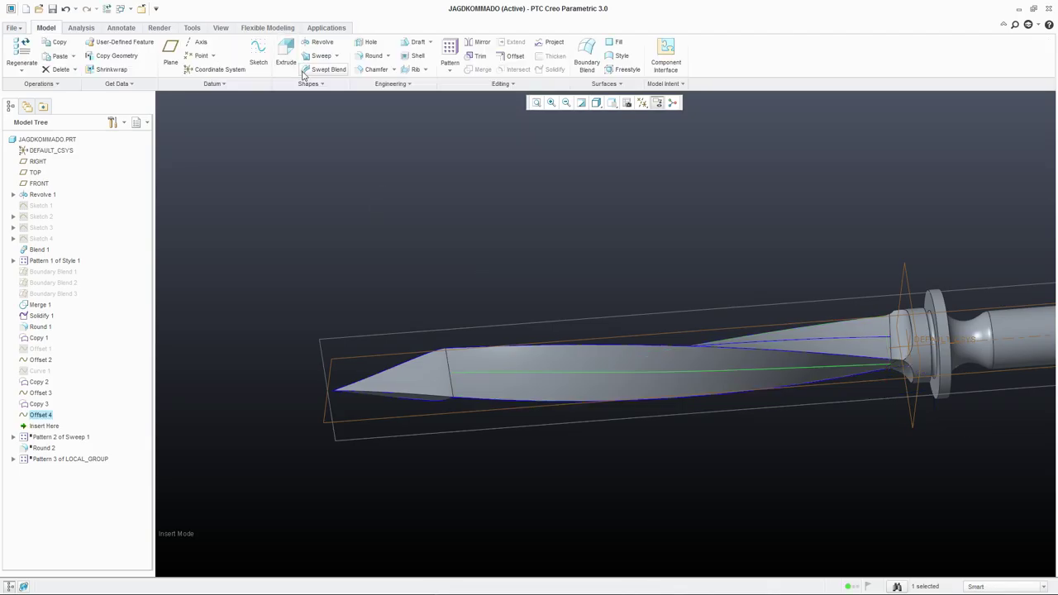
Move the insertion point to the end of the model tree and view the new offset curve beside the groove's holes.
left_click_drag(45, 425, 58, 463)
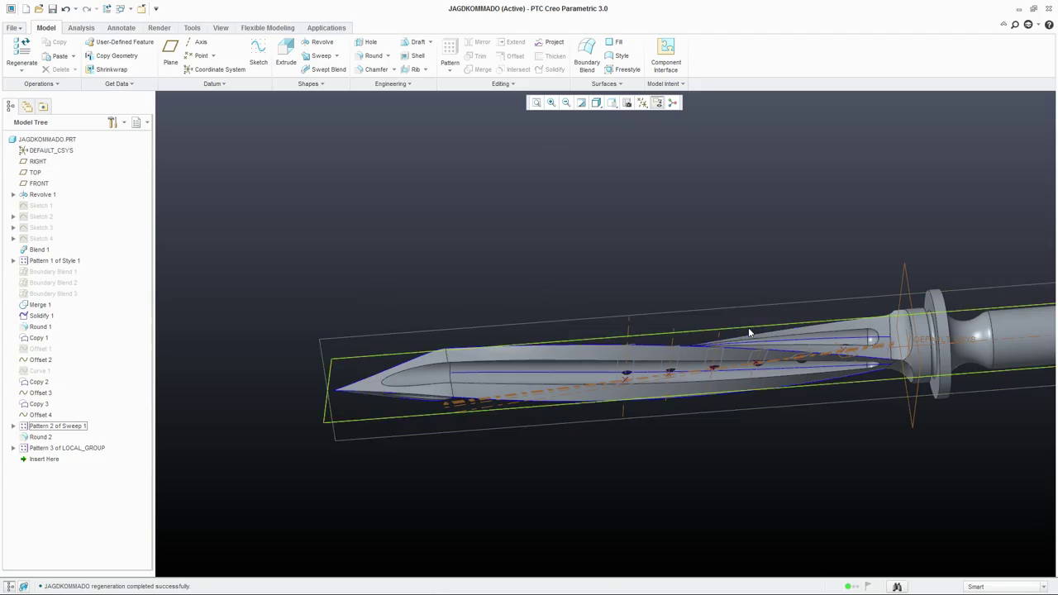
middle_click_drag(748, 328, 723, 267)
scroll(879, 397, "up", 5)
middle_click_drag(879, 398, 839, 380)
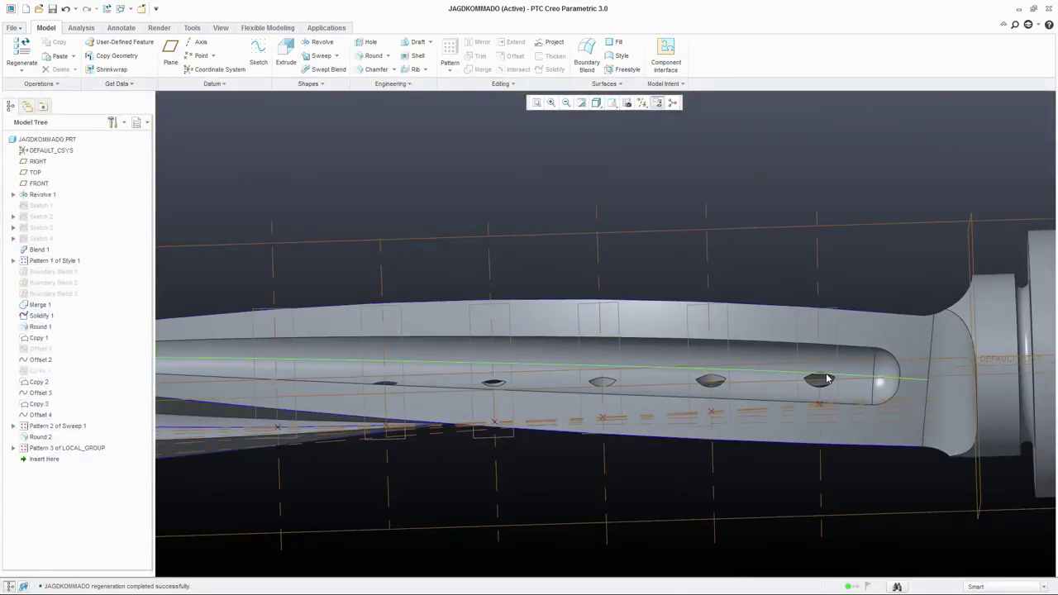
Create a datum point on the Offset 4 curve at a ratio of 0.1 from the guard end.
left_click(827, 378)
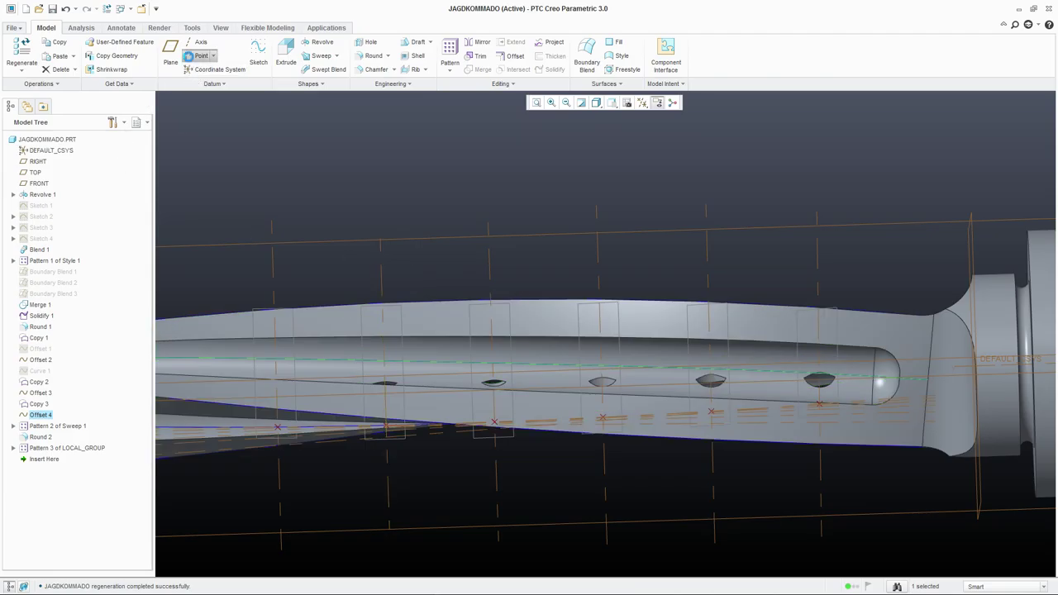
left_click(201, 55)
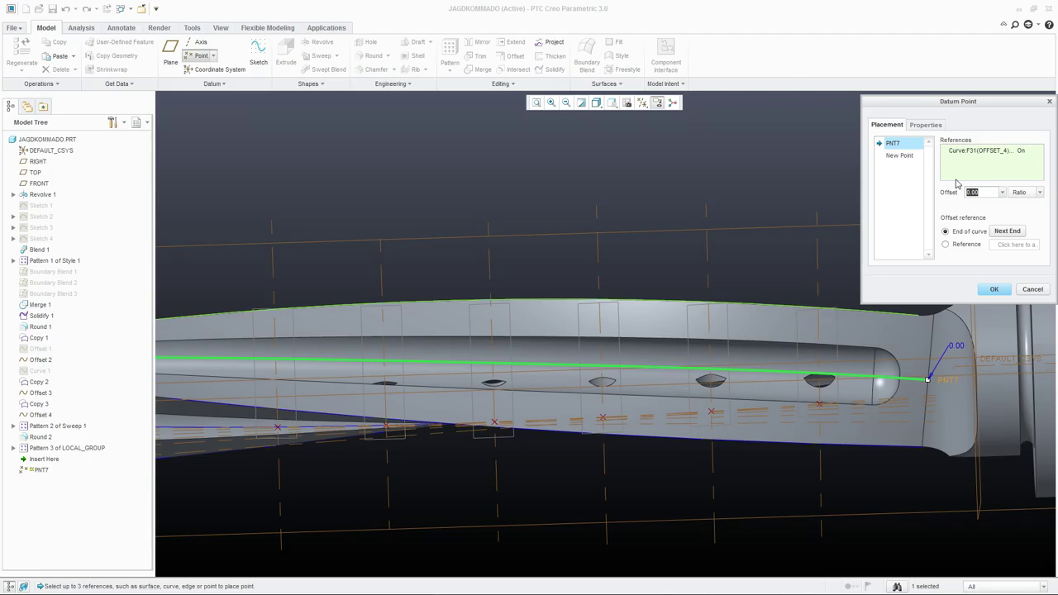
type("0.1")
key("Return")
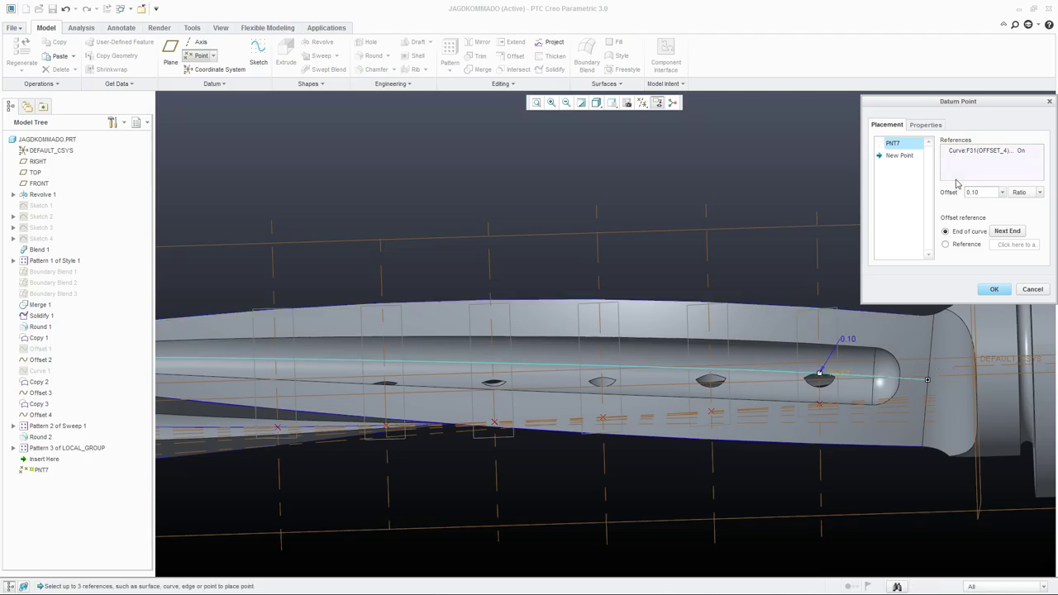
left_click(995, 288)
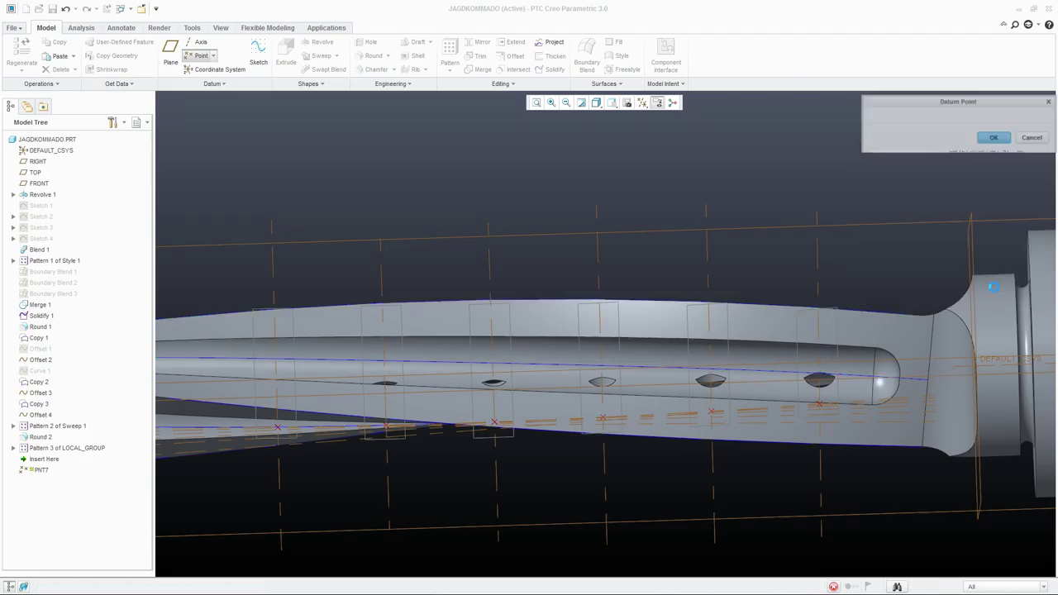
left_click(192, 27)
scroll(818, 391, "up", 5)
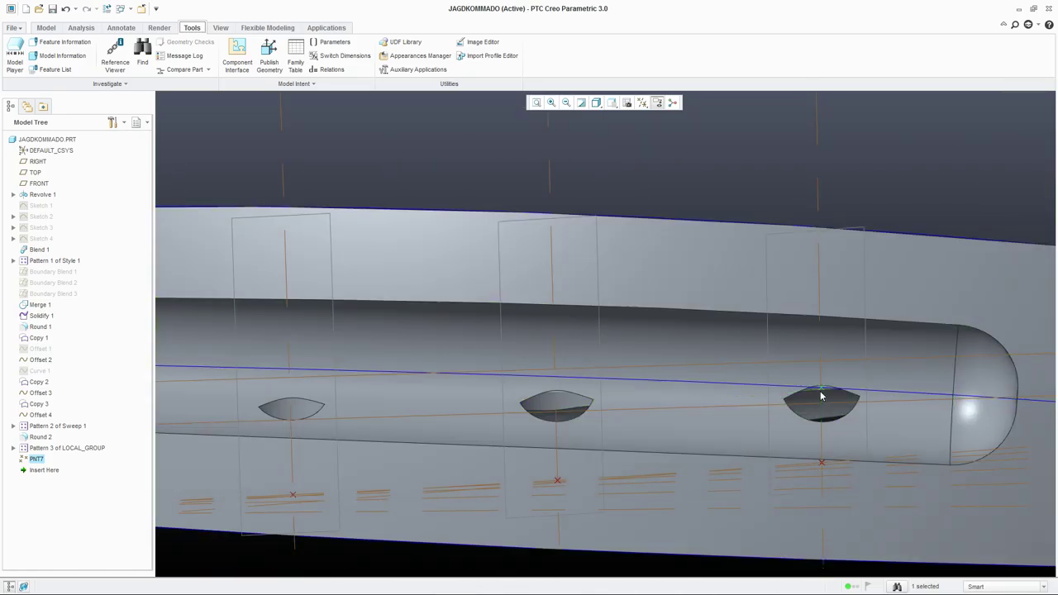
Create a datum axis through the new datum point PNT7, normal to the blade face around the groove.
left_click(841, 304)
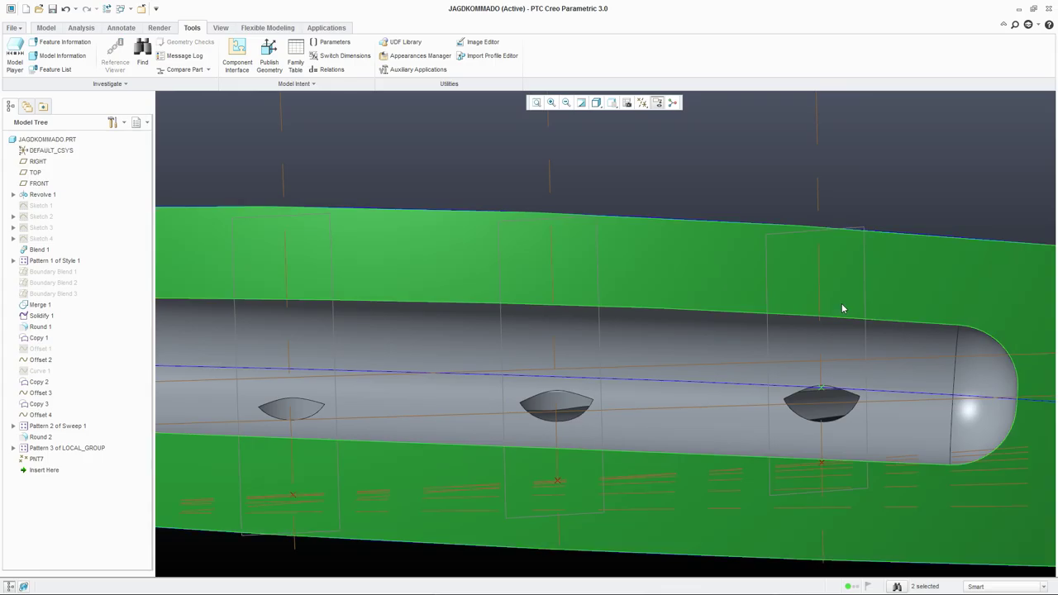
scroll(738, 361, "down", 5)
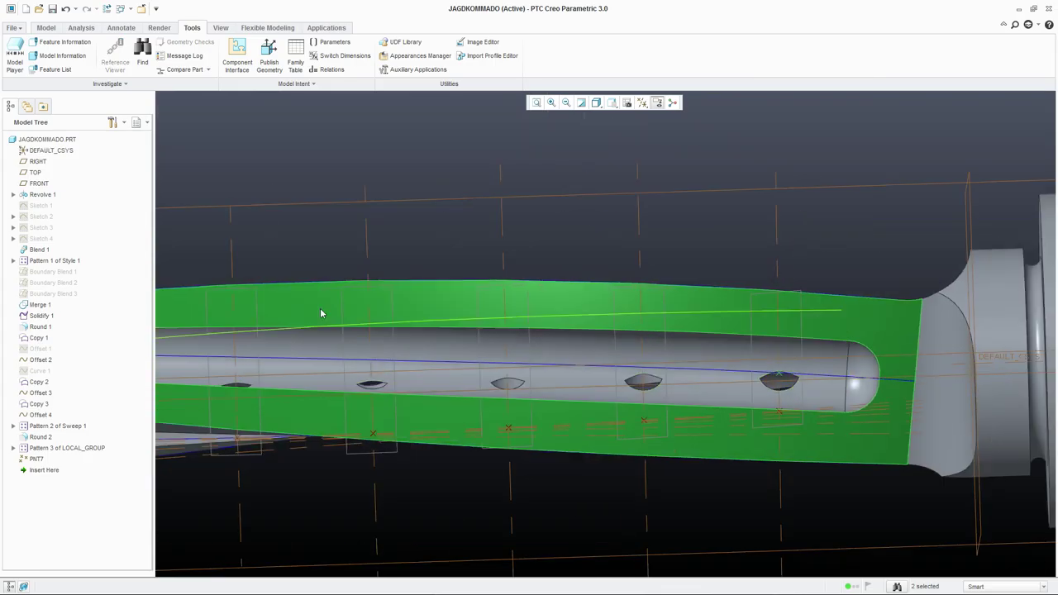
left_click(31, 460)
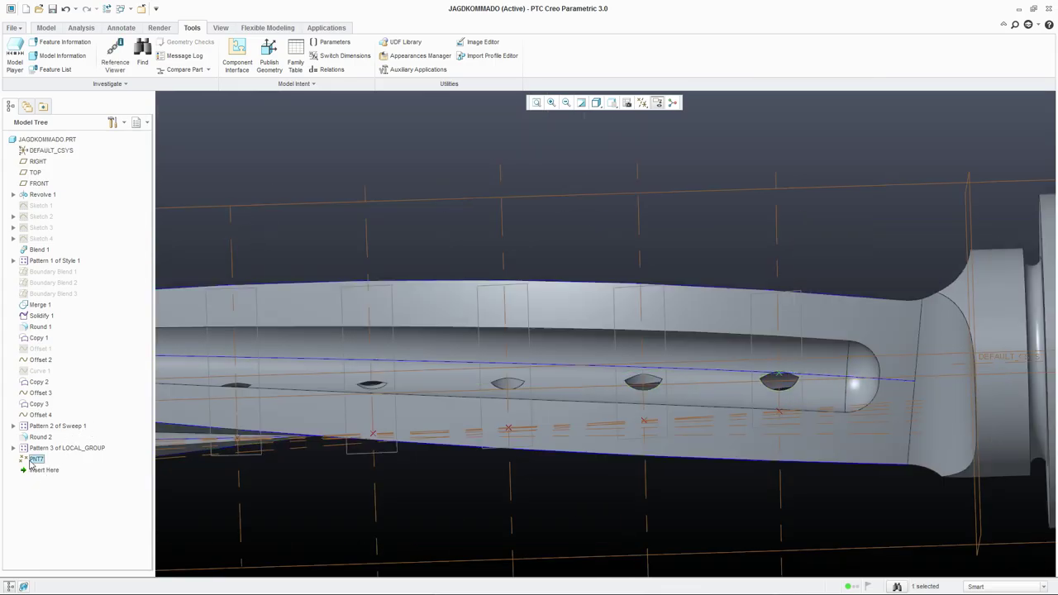
left_click(46, 28)
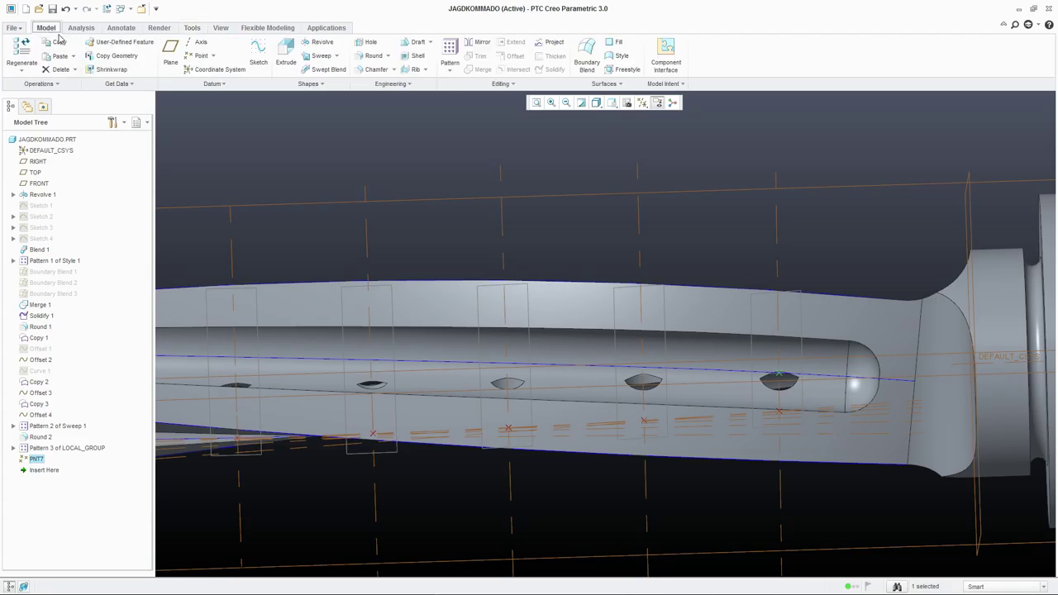
left_click(198, 46)
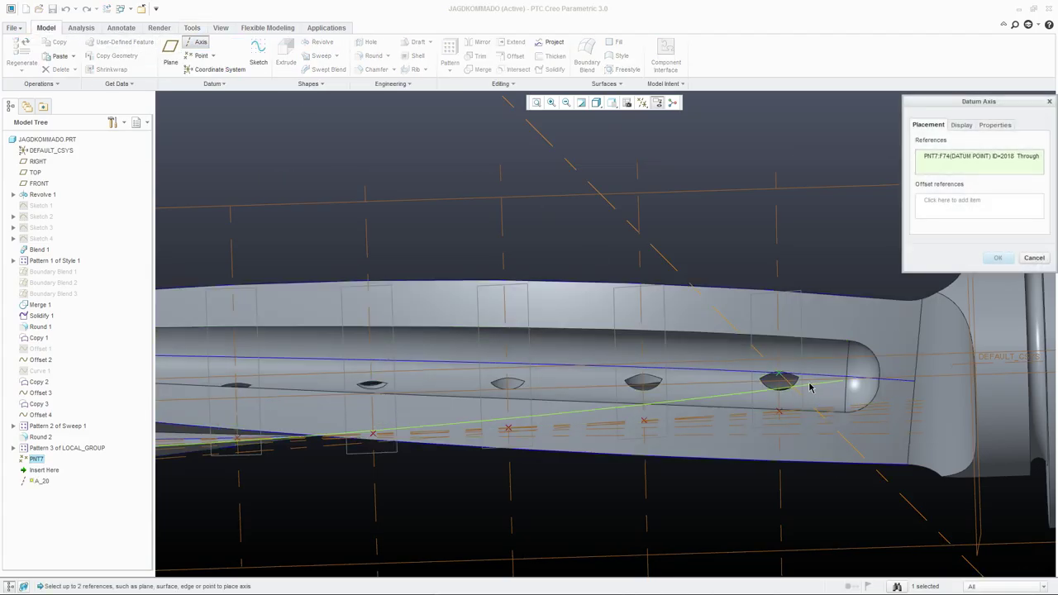
left_click(814, 317, "ctrl")
mouse_move(814, 317)
middle_mouse_down()
mouse_move(763, 333)
mouse_move(806, 321)
mouse_move(786, 229)
mouse_move(777, 328)
mouse_move(799, 324)
middle_mouse_up()
left_click(1000, 258)
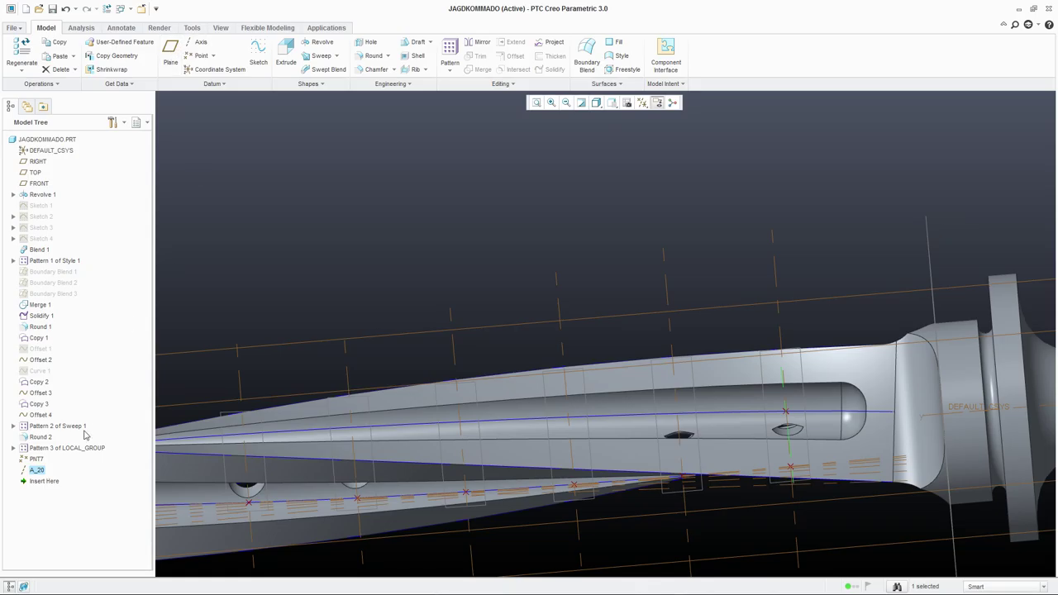
Create a second datum axis through PNT7, tangent to the Offset 4 curve.
left_click(253, 311)
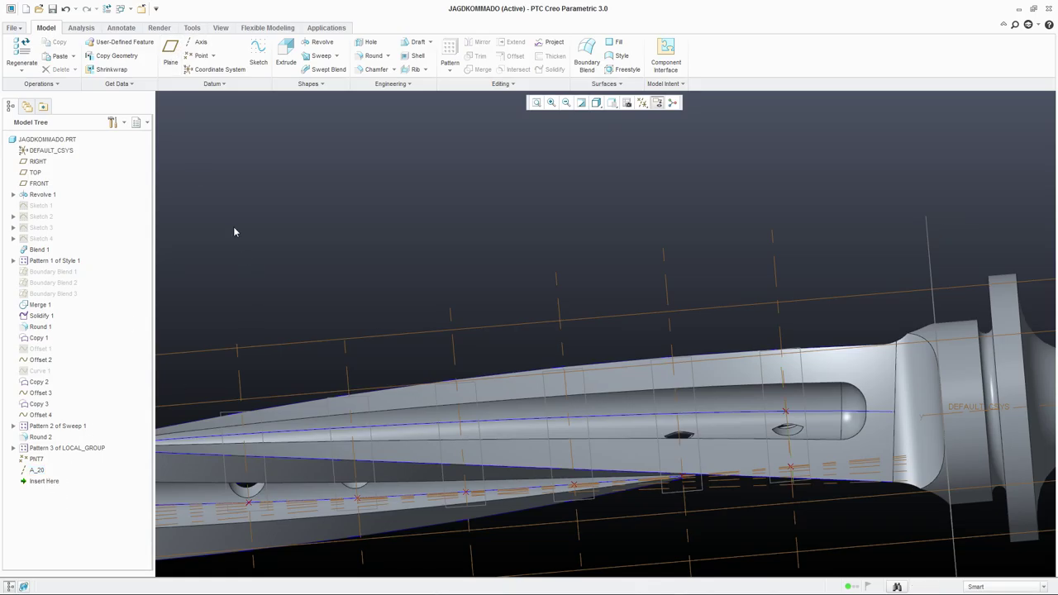
left_click(192, 28)
left_click(46, 28)
left_click(197, 42)
scroll(798, 425, "down", 3)
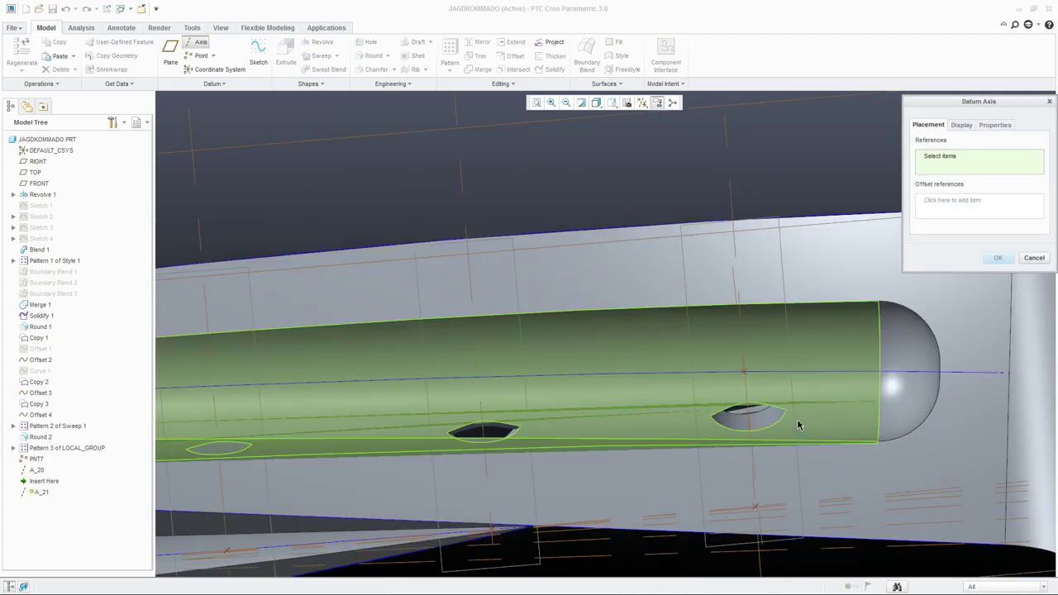
left_click(745, 371)
left_click(762, 374, "ctrl")
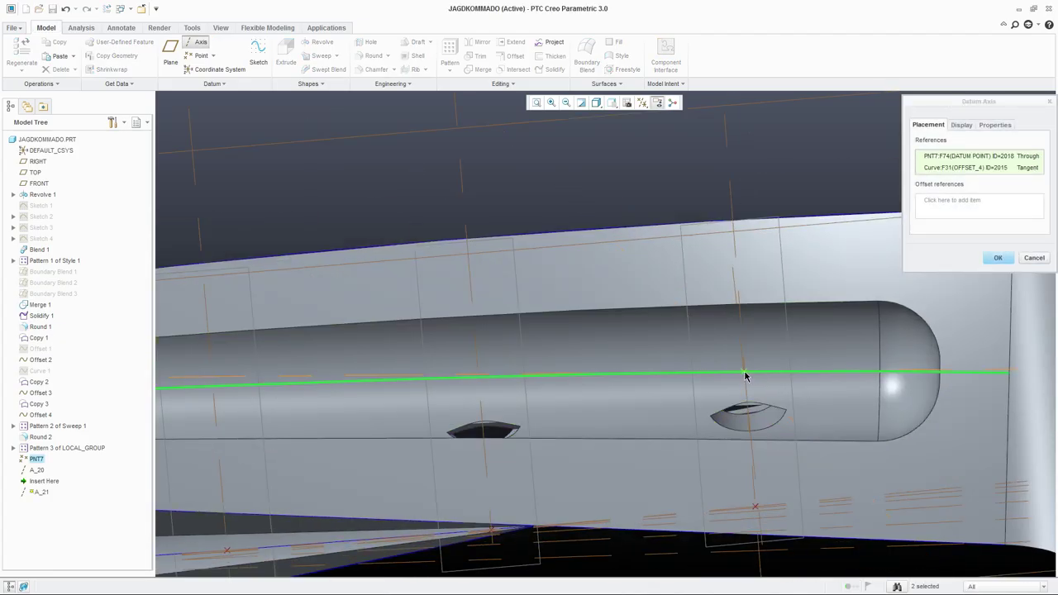
middle_click_drag(747, 371, 749, 345)
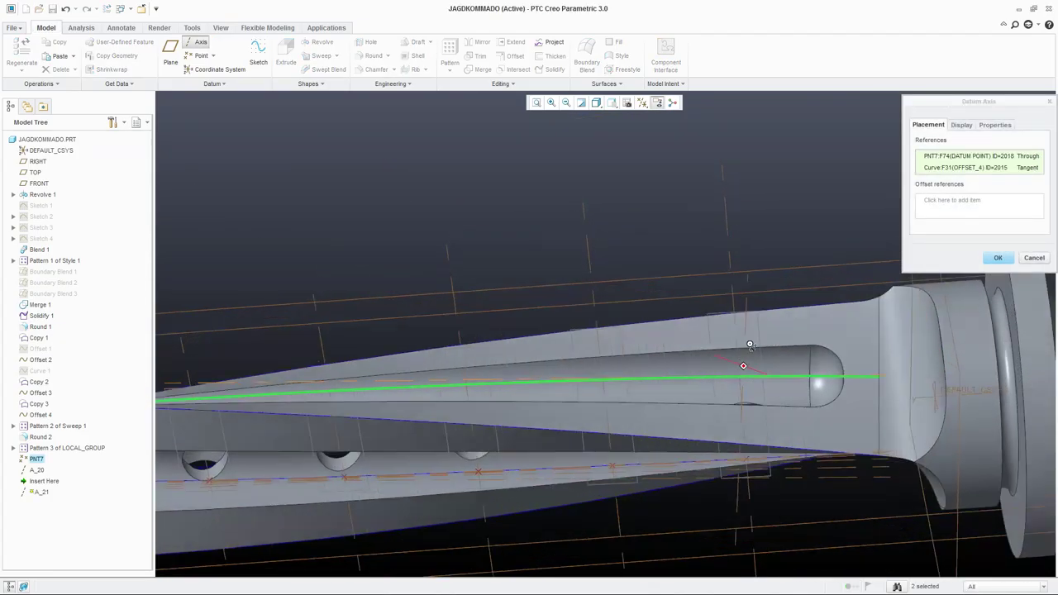
left_click(997, 258)
Create a datum plane through the two new axes A_20 and A_21.
left_click(36, 479, "ctrl")
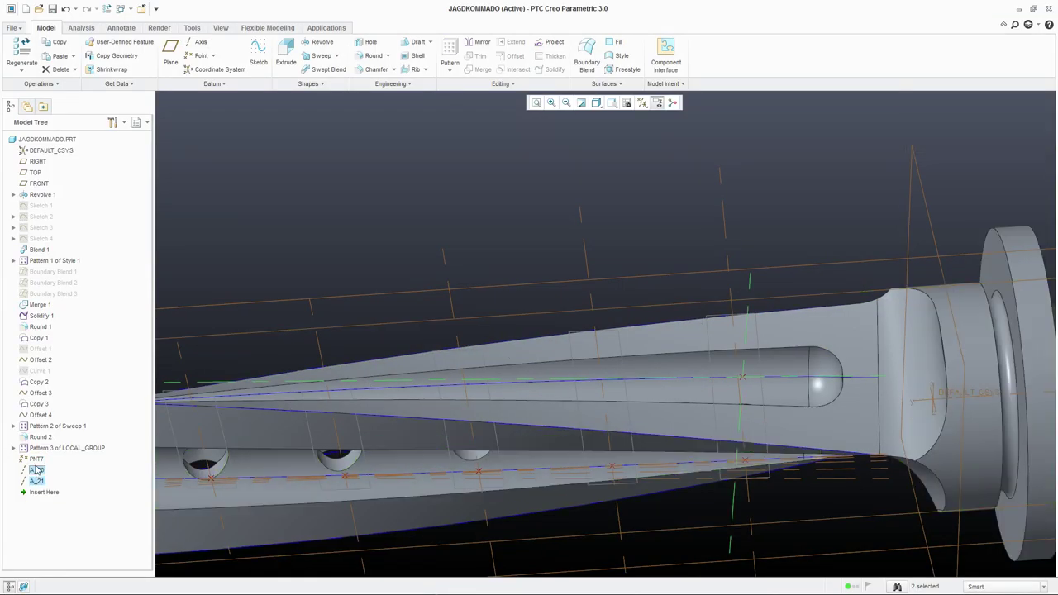
left_click(170, 49)
scroll(586, 187, "up", 4)
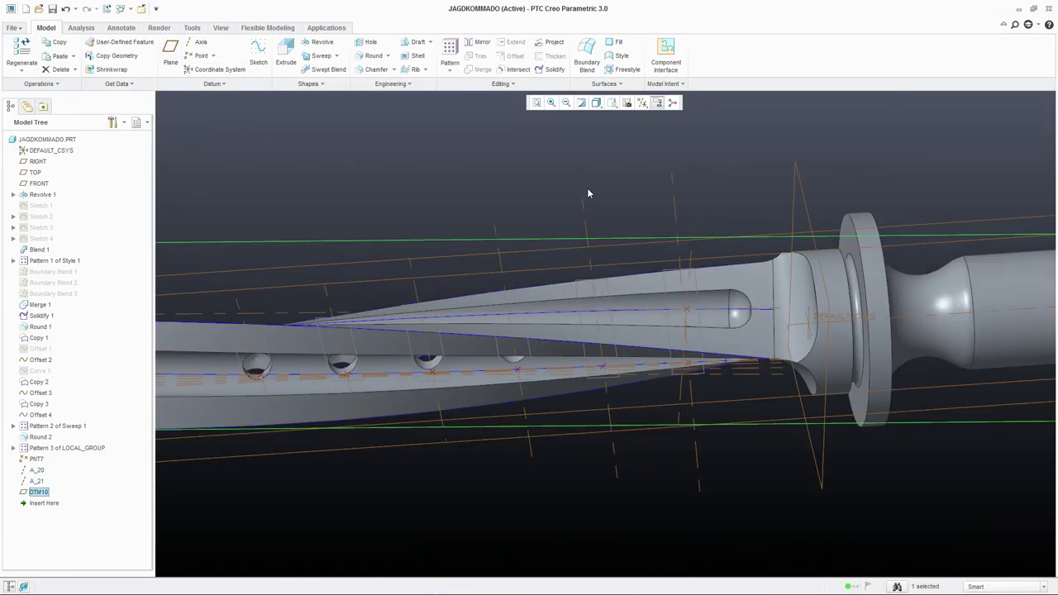
middle_click_drag(591, 196, 583, 157)
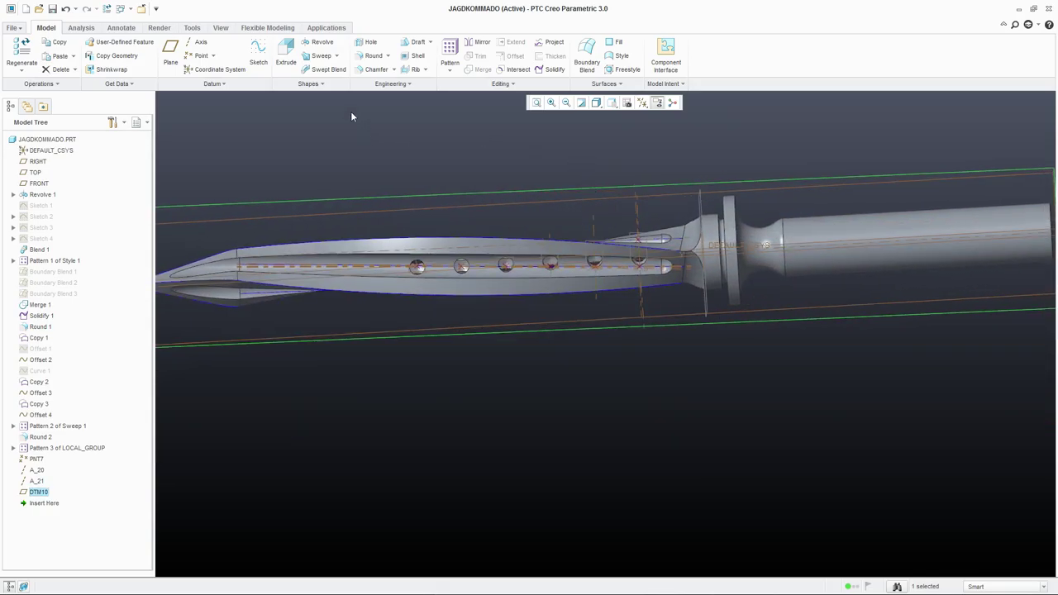
Start a Revolve feature sketched on datum plane DTM10, with the view square to the sketch near the guard.
left_click(415, 132)
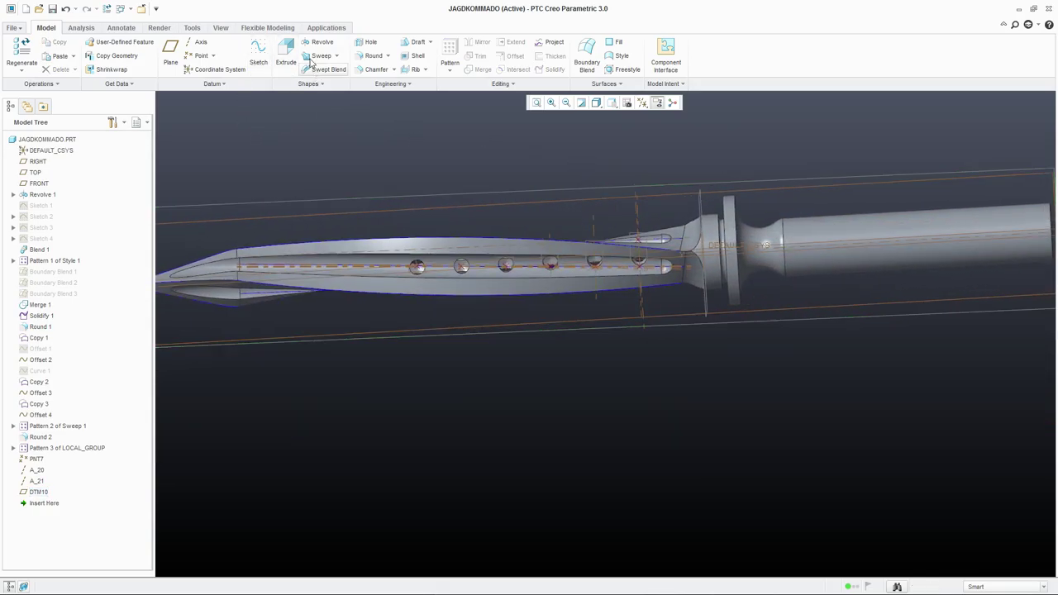
left_click(309, 47)
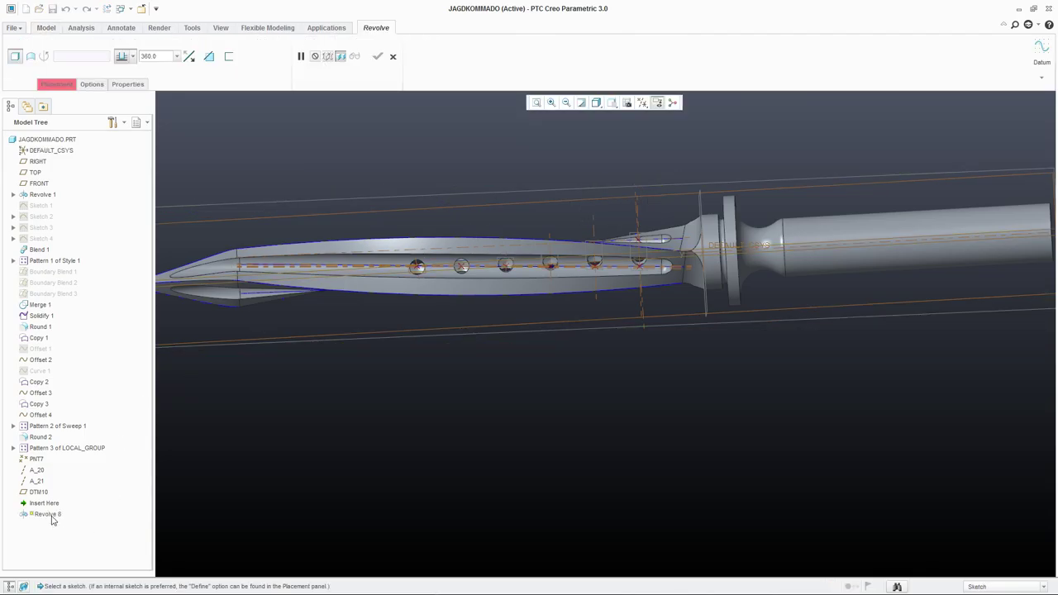
left_click(38, 492)
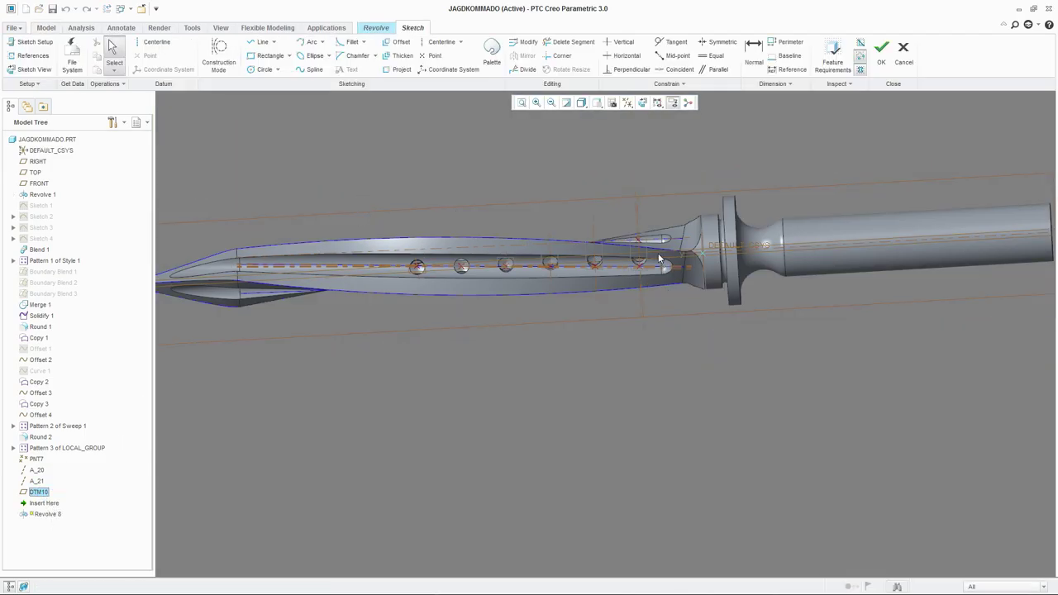
left_click(641, 103)
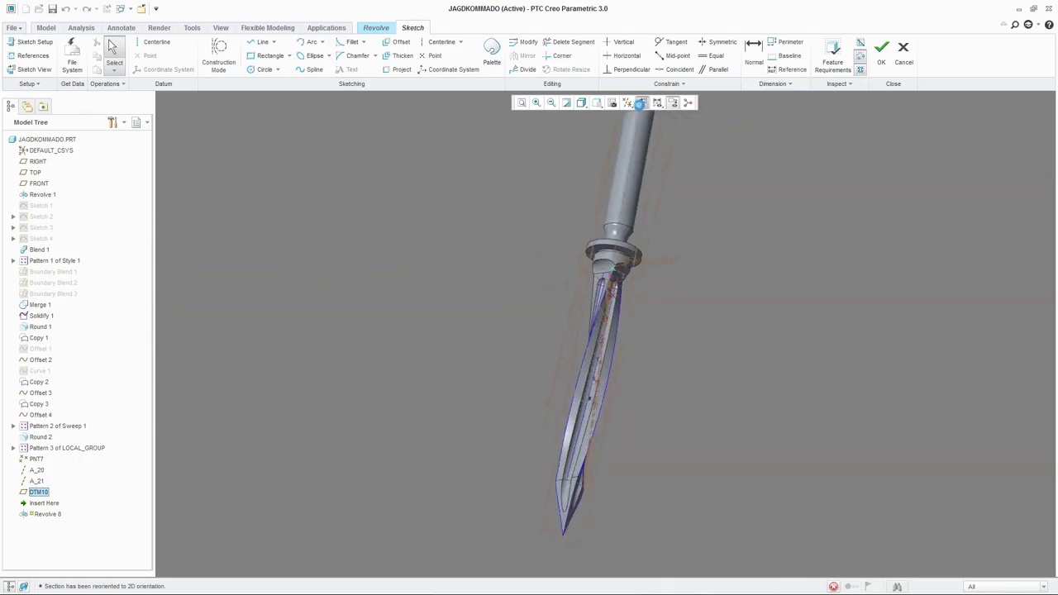
scroll(606, 325, "up", 5)
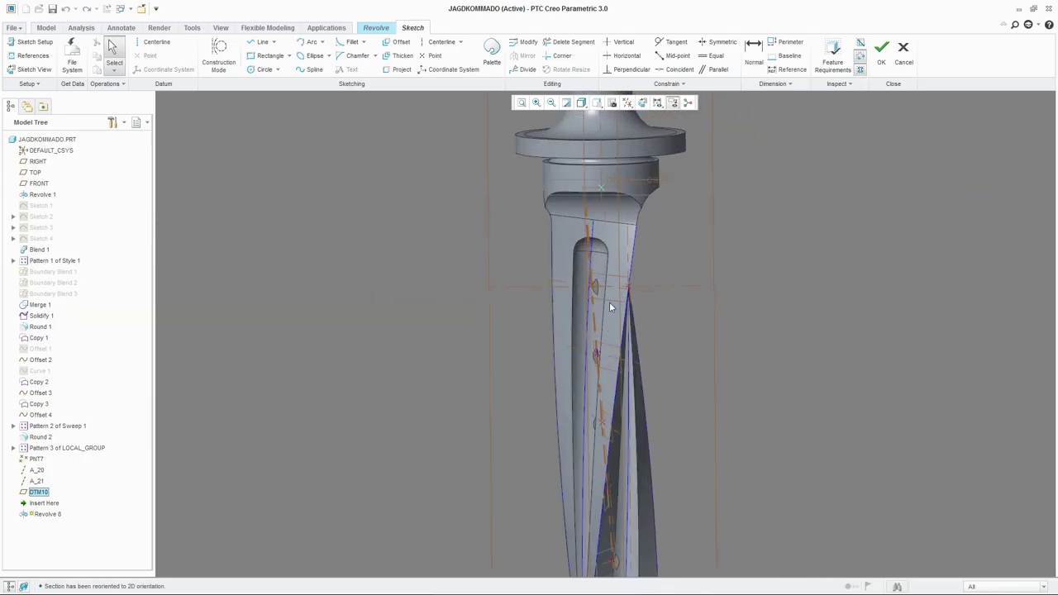
scroll(609, 301, "down", 1)
Add datum axes A_20 and A_21 as references for the revolve sketch.
left_click(31, 55)
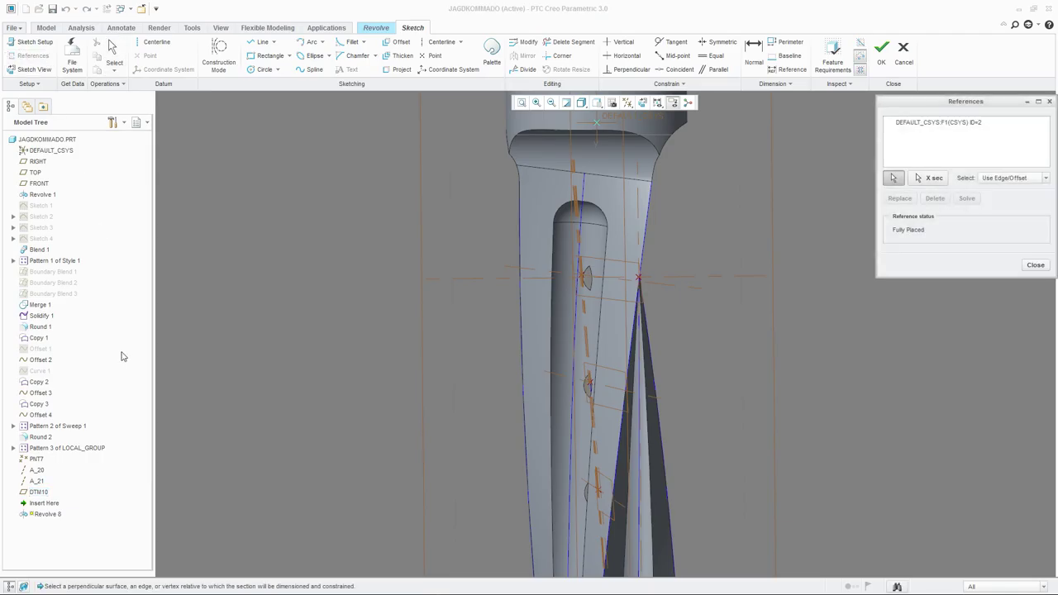
left_click(36, 470)
left_click(37, 480)
scroll(633, 266, "up", 3)
scroll(633, 266, "up", 2)
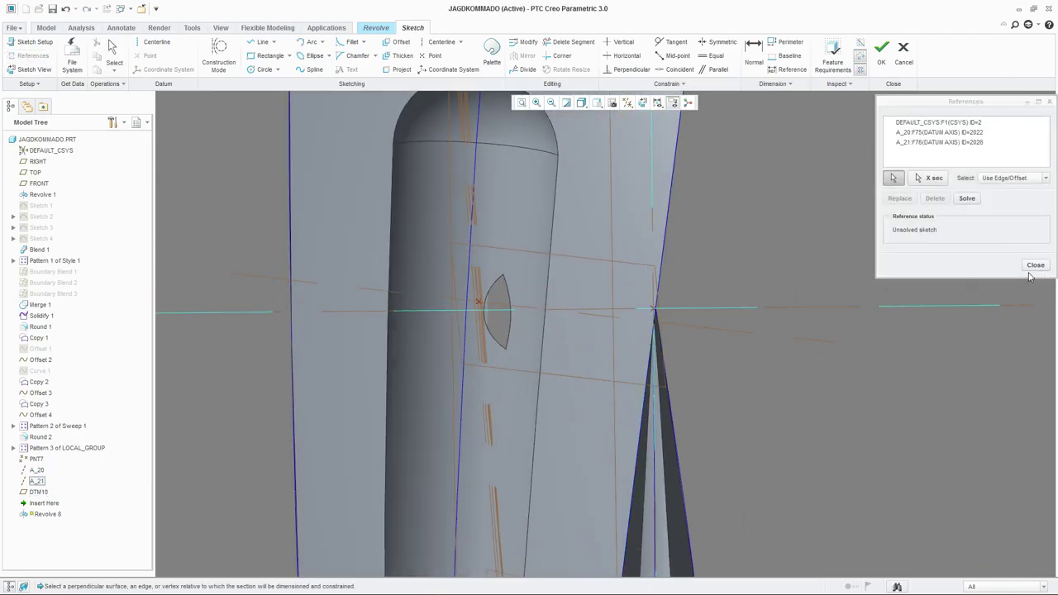
left_click(1035, 265)
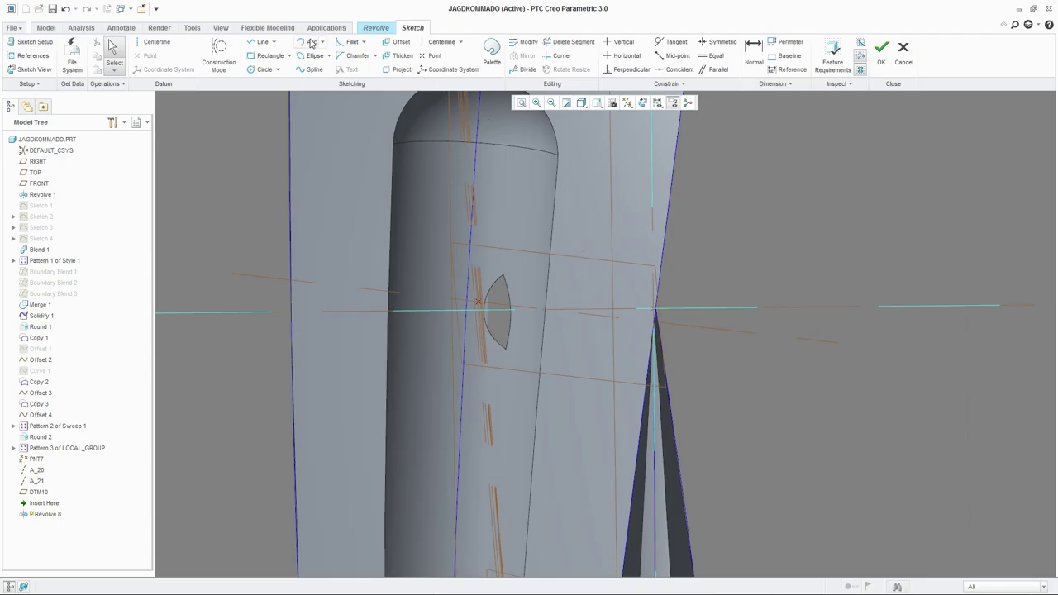
Draw a centerline along axis A_20, starting at the intersection of the two reference axes.
left_click(438, 42)
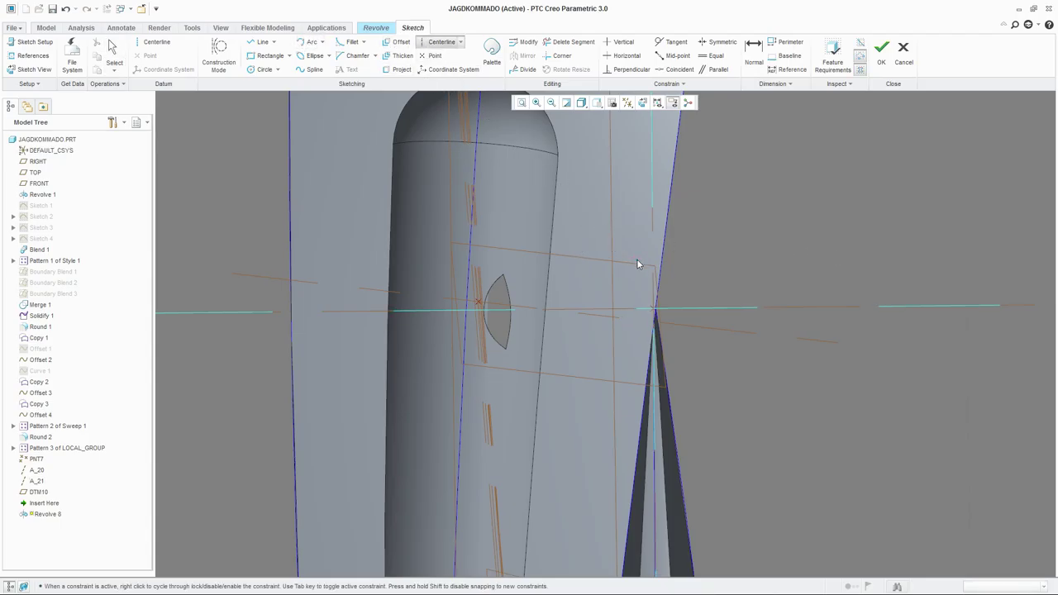
left_click(653, 310)
scroll(519, 309, "down", 3)
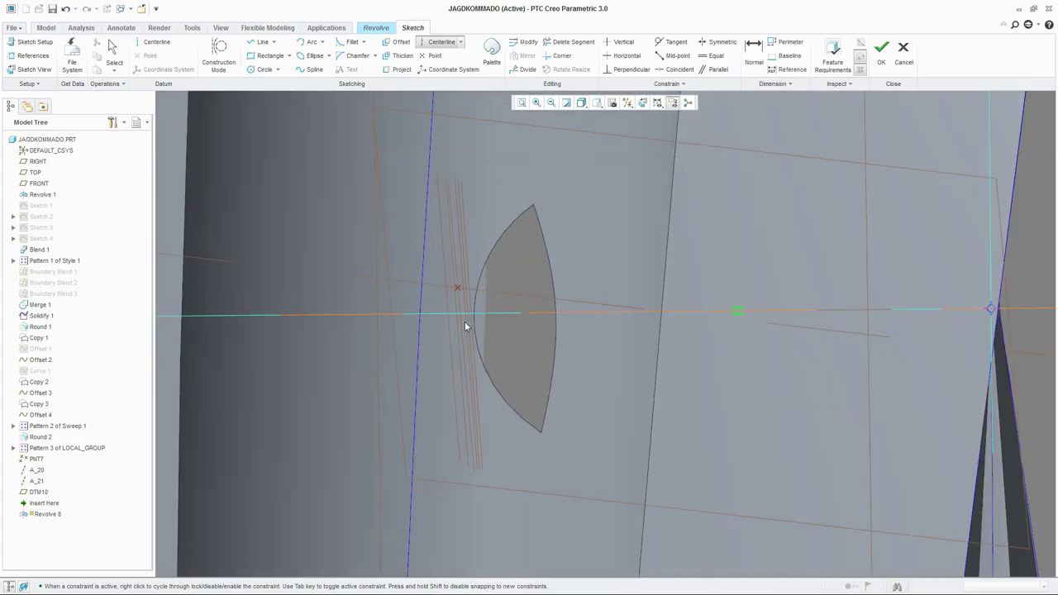
left_click(455, 266)
middle_click(454, 266)
scroll(456, 332, "up", 5)
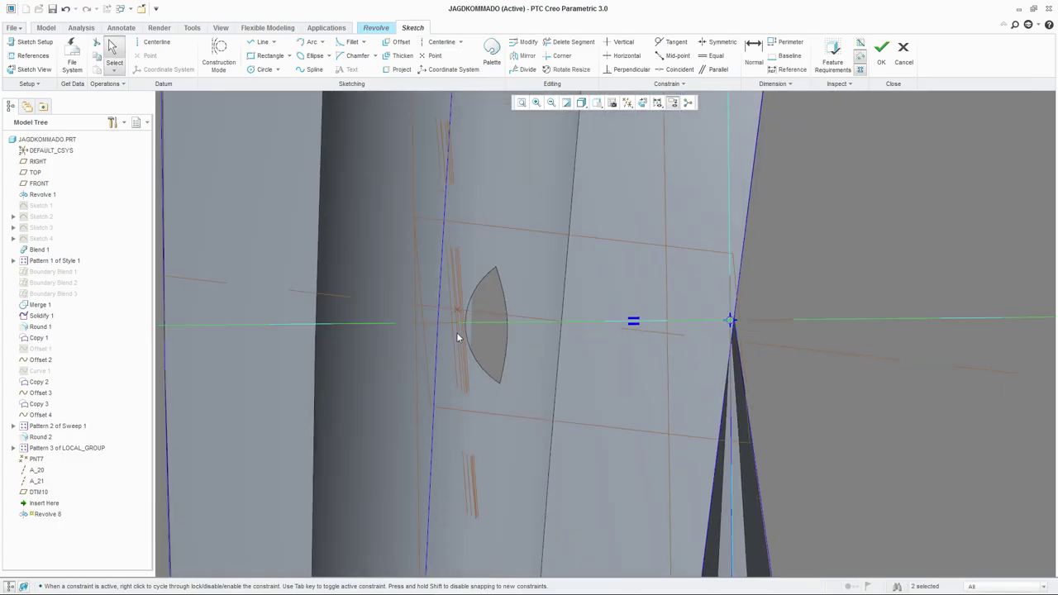
Sketch a closed half profile with a pointed end, its parallel edge about 8 long, and close it along the centerline.
left_click(260, 41)
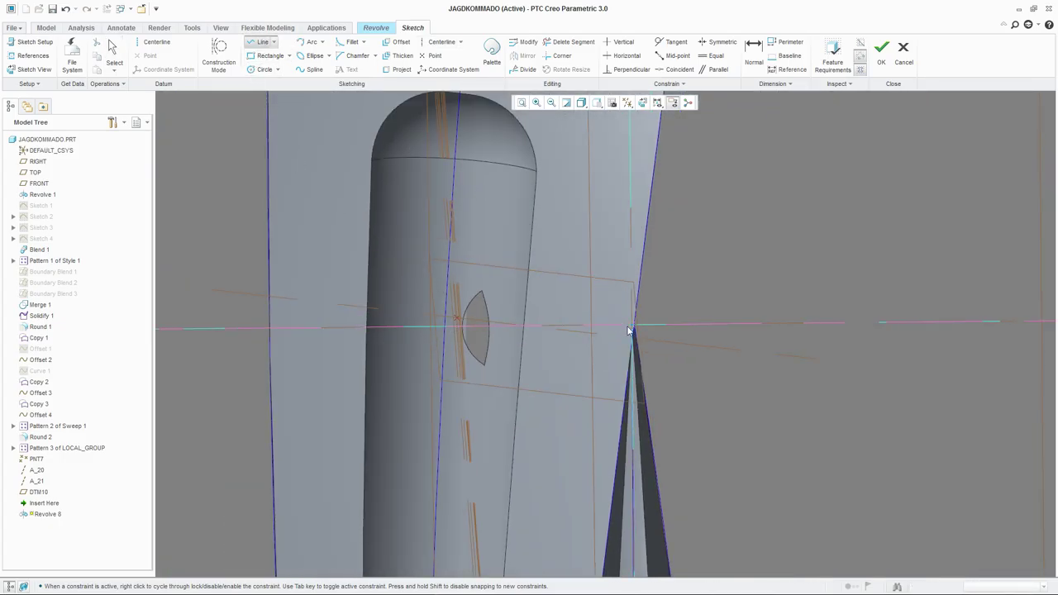
mouse_move(586, 312)
middle_mouse_down()
mouse_move(630, 337)
mouse_move(608, 285)
middle_mouse_up()
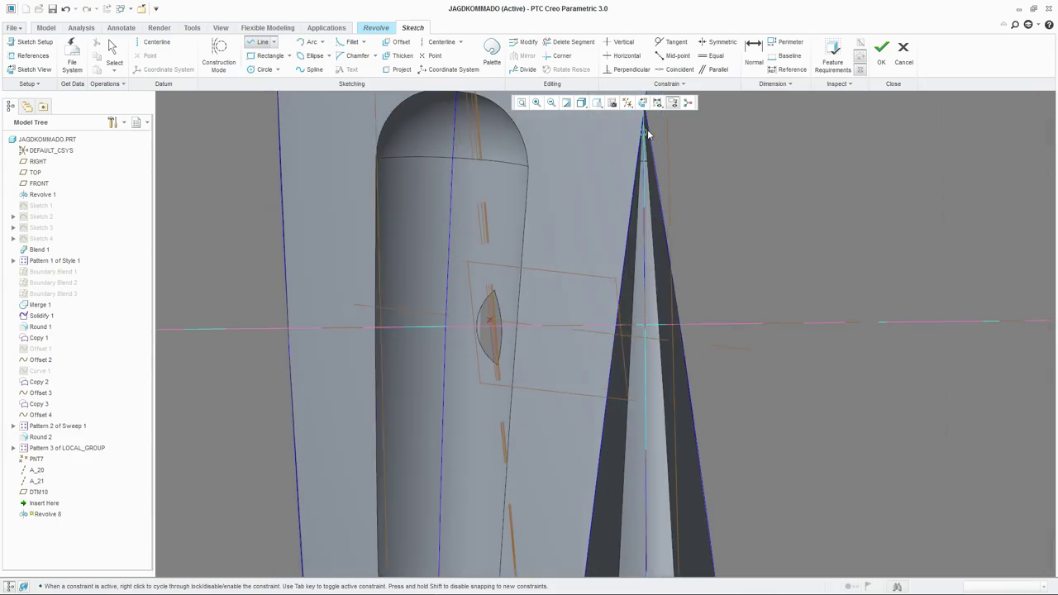
middle_click_drag(644, 107, 649, 332)
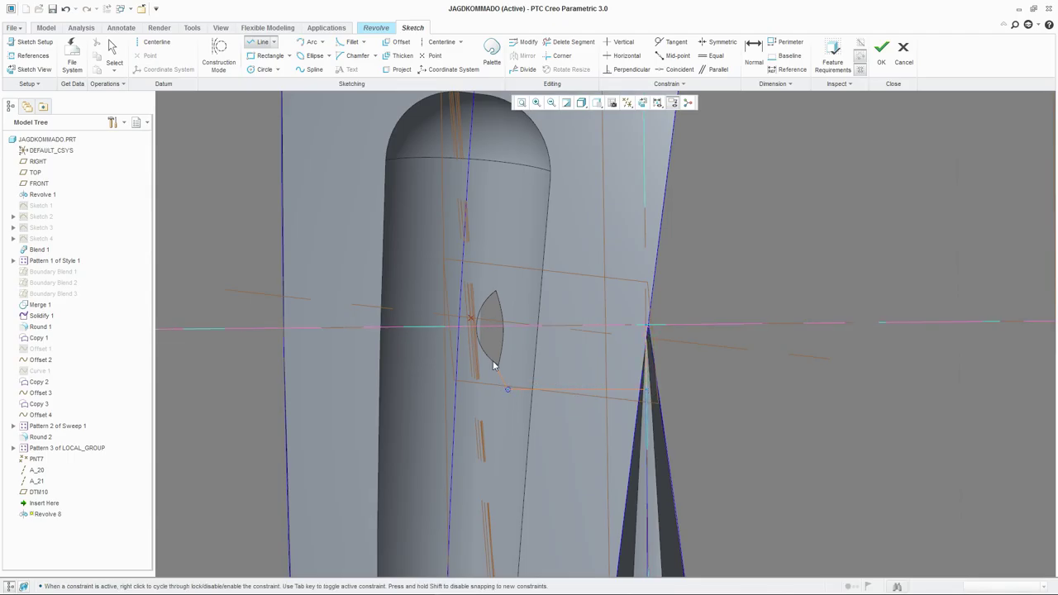
middle_click(487, 294)
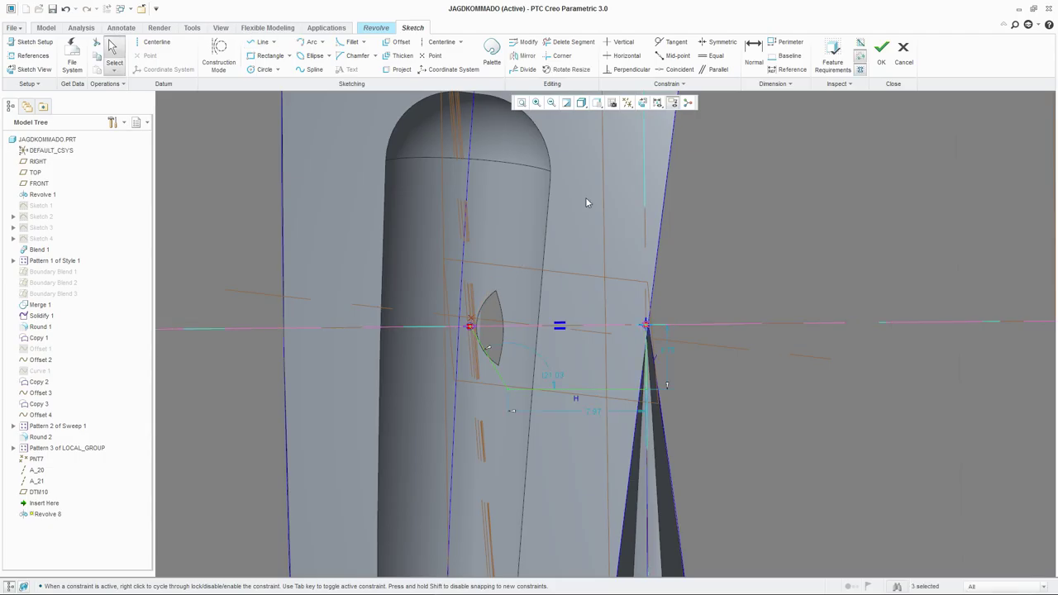
left_click(263, 42)
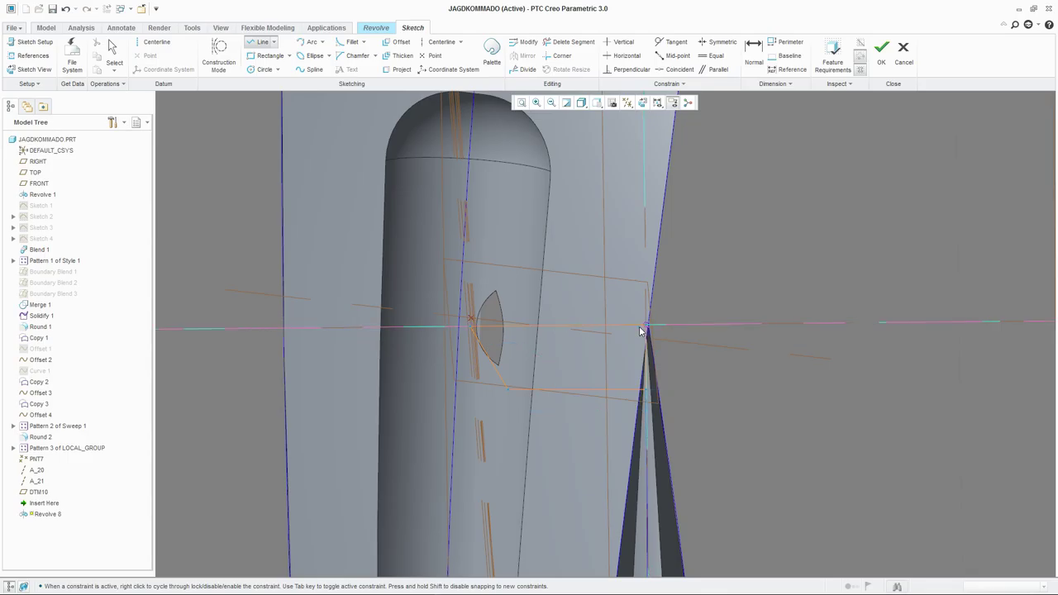
middle_click(703, 125)
Dimension the profile's diameter about the centerline and set it to 6.5.
left_click(754, 50)
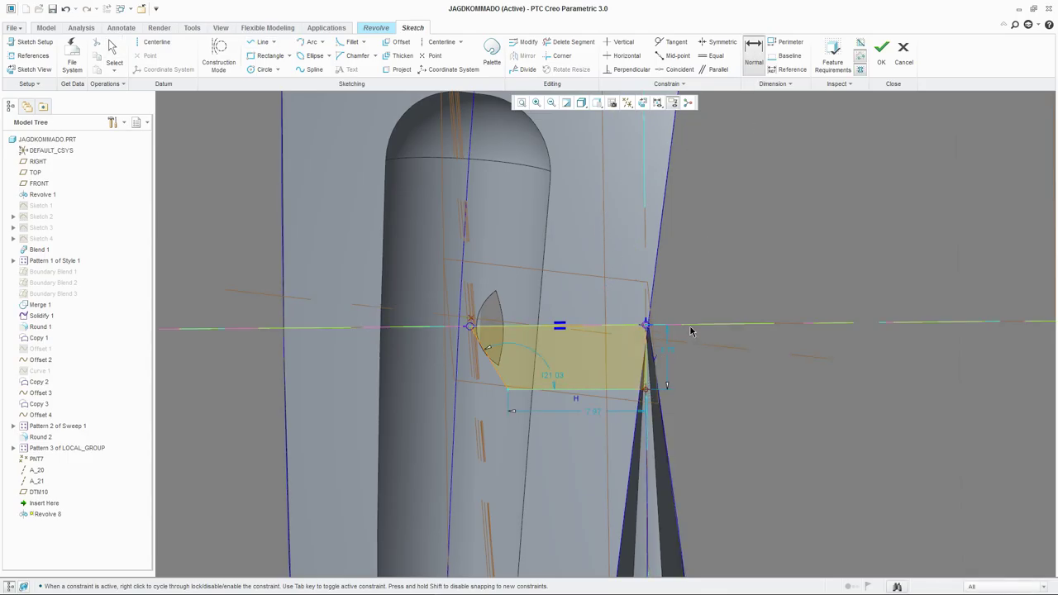
middle_click(676, 363)
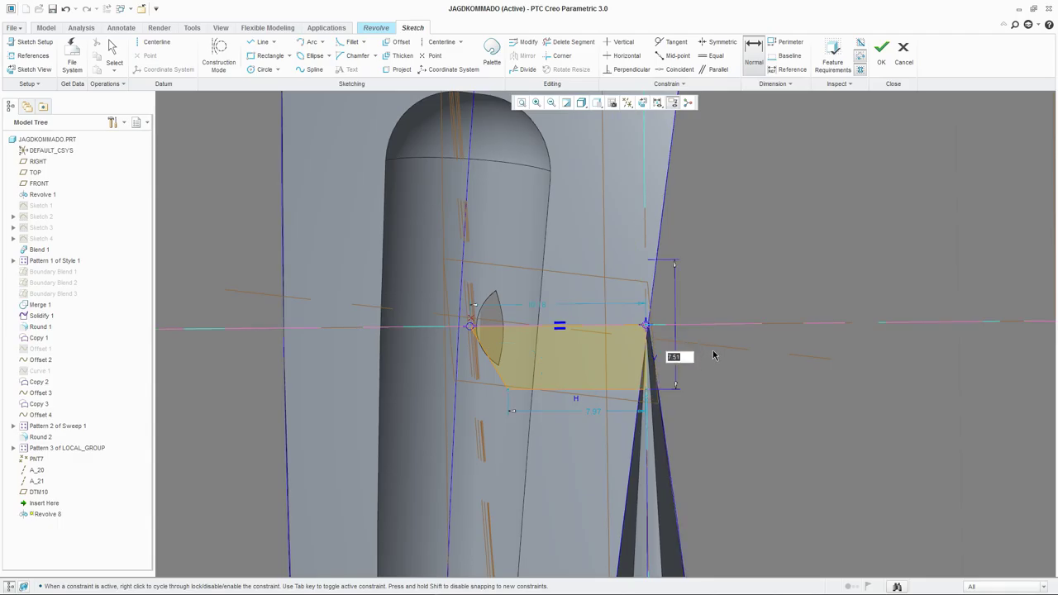
type("6.5")
key("Return")
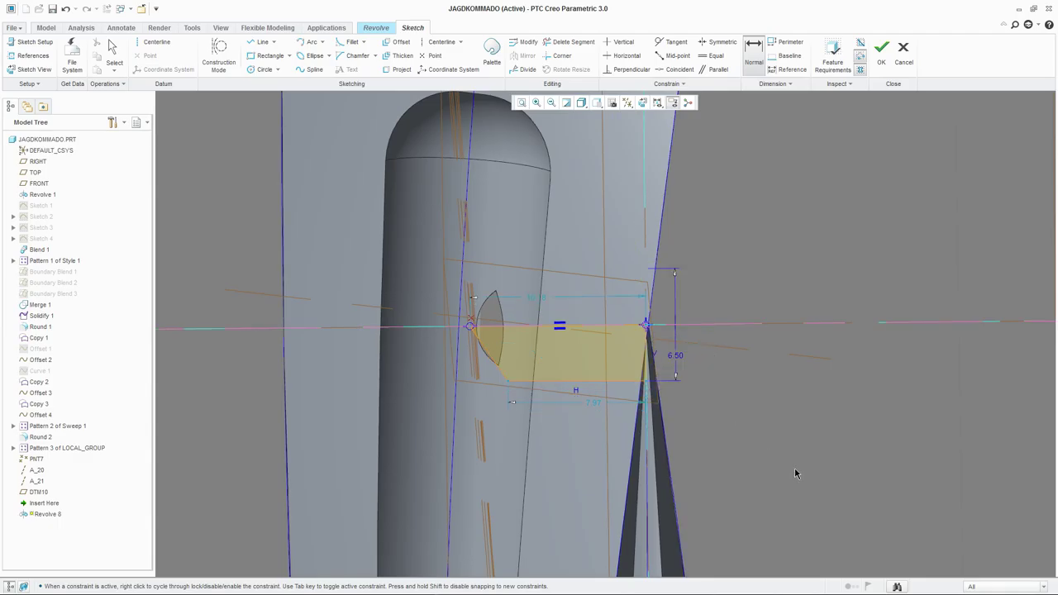
middle_click(726, 402)
Try to dimension the angle between the profile's slanted edge and the centerline.
left_click(753, 54)
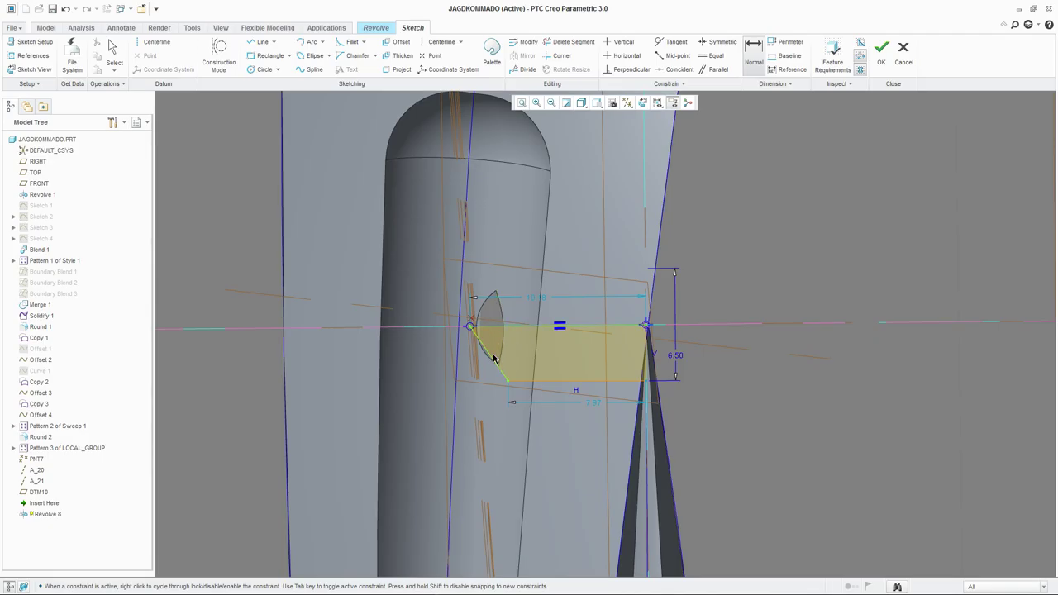
middle_click(509, 344)
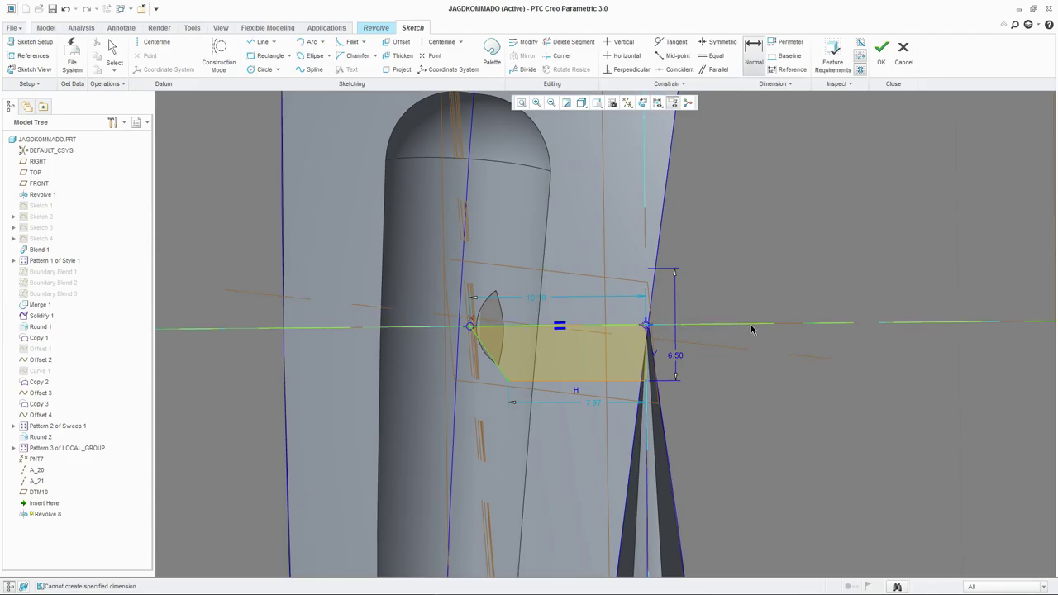
middle_click(530, 353)
middle_click(531, 354)
middle_click_drag(536, 357, 557, 323)
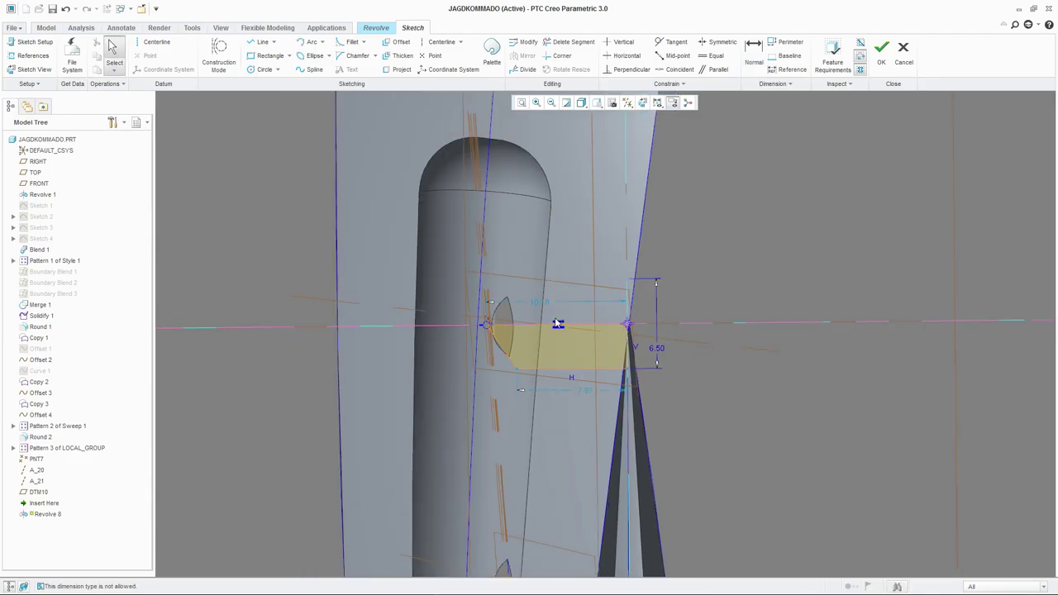
Retry the included-angle dimension for the profile's pointed end, measured from its slanted edge about the centerline.
left_click(643, 110)
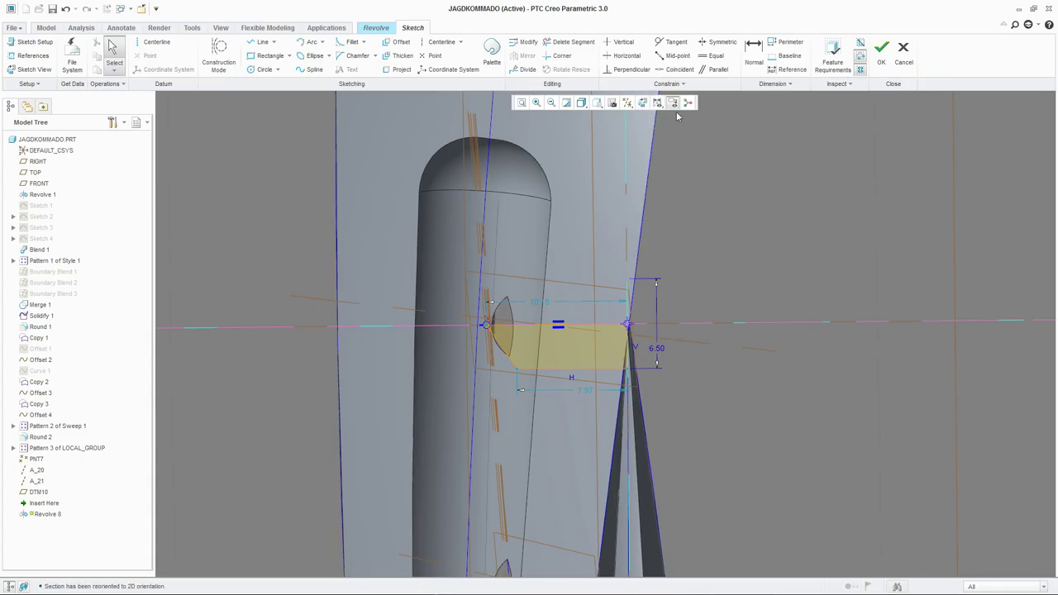
left_click(752, 51)
scroll(433, 382, "down", 3)
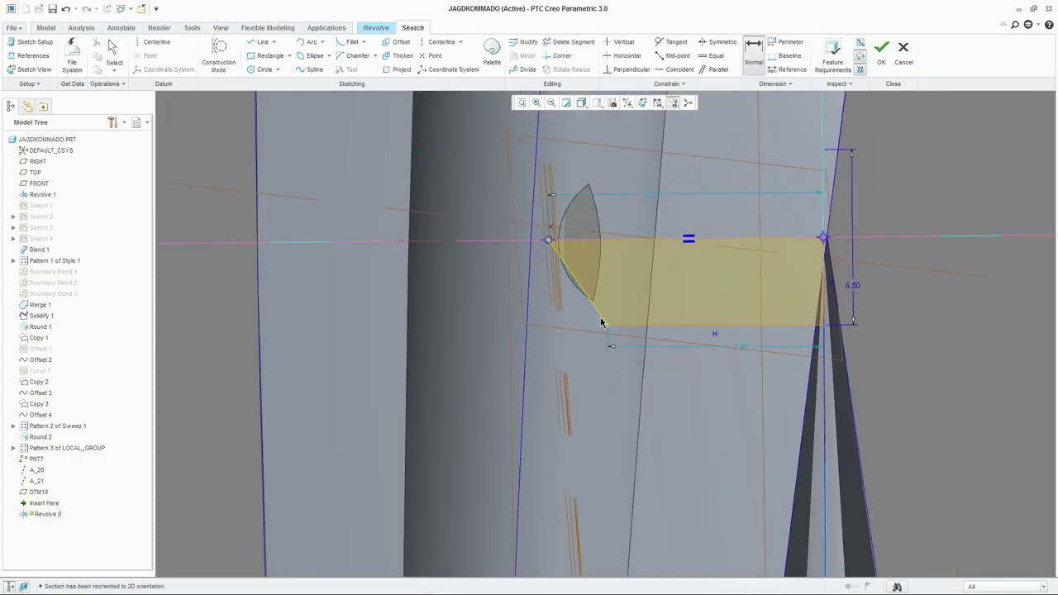
left_click(618, 241)
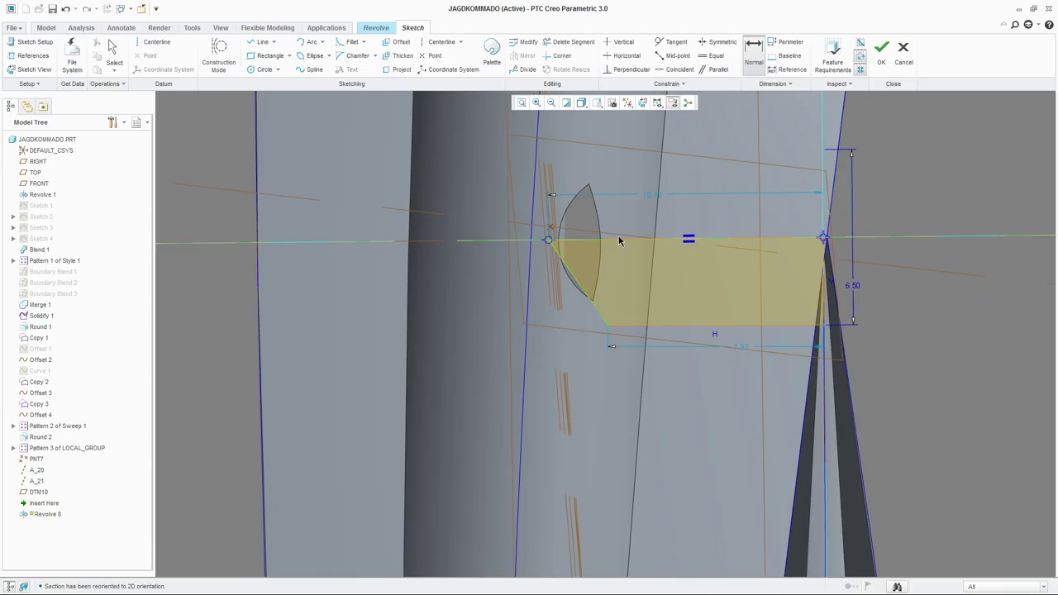
middle_click(611, 284)
middle_click(608, 286)
middle_click_drag(607, 284, 602, 288)
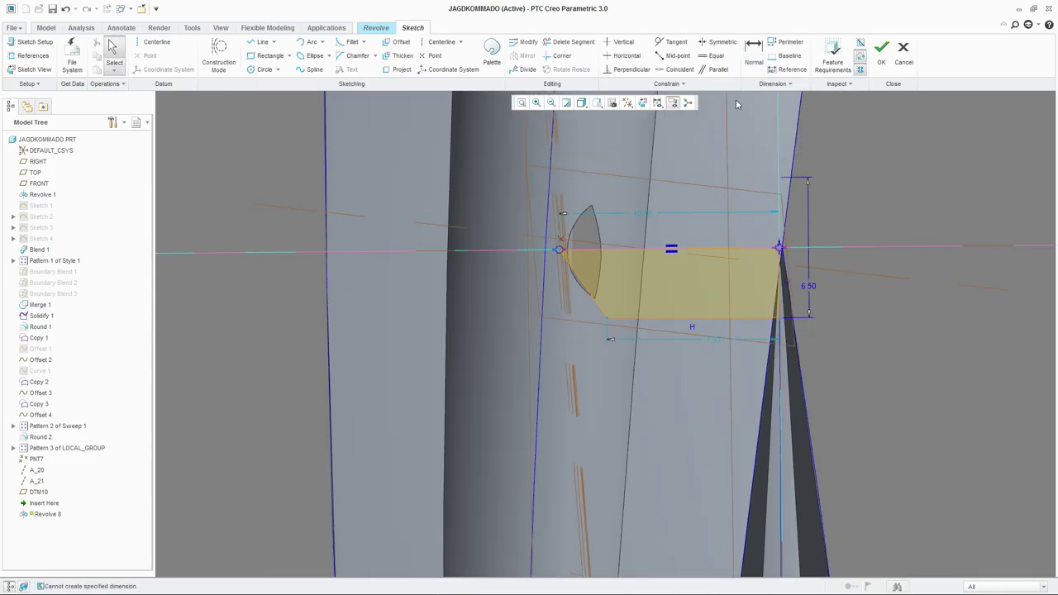
left_click(753, 49)
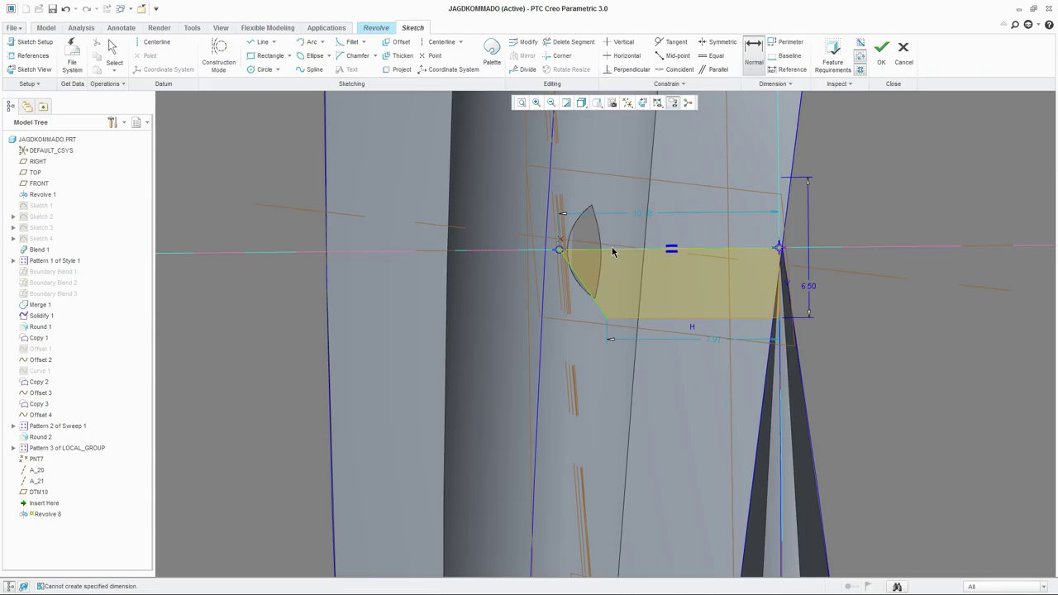
scroll(517, 298, "down", 3)
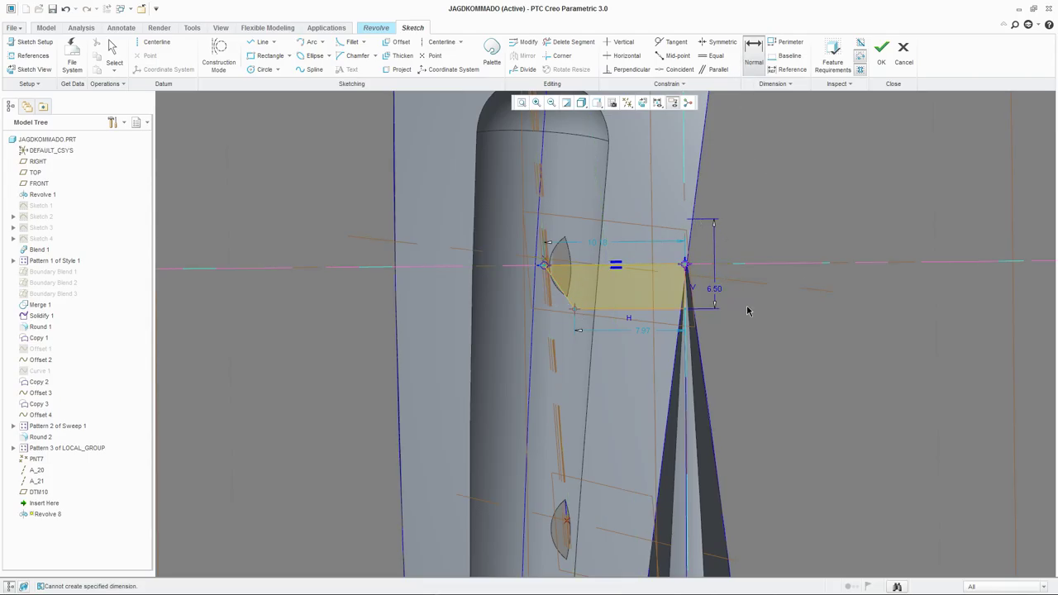
scroll(711, 306, "up", 1)
scroll(645, 298, "up", 1)
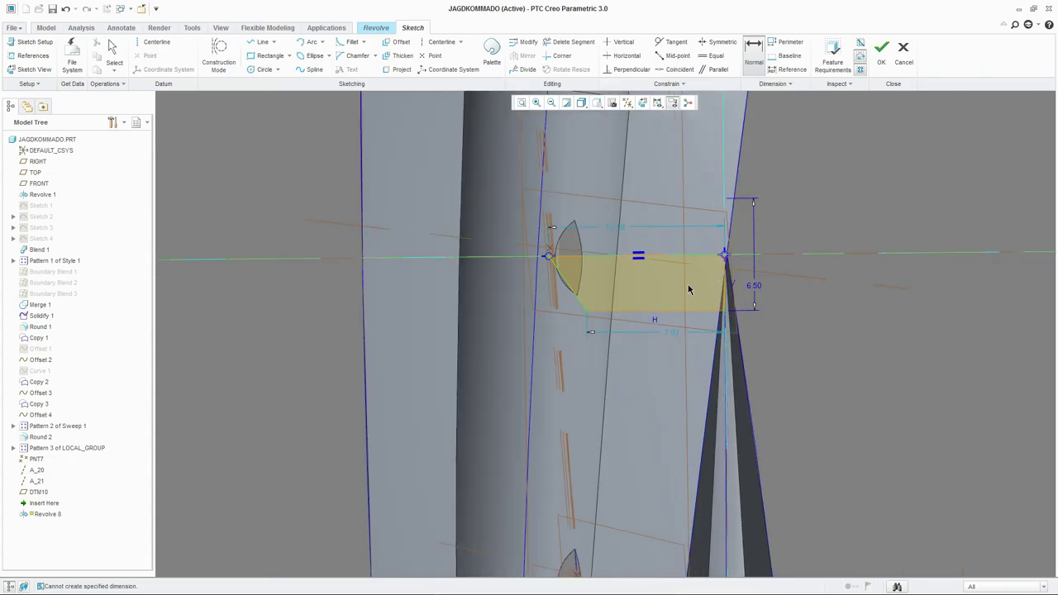
middle_click(608, 279)
middle_click_drag(619, 271, 628, 270)
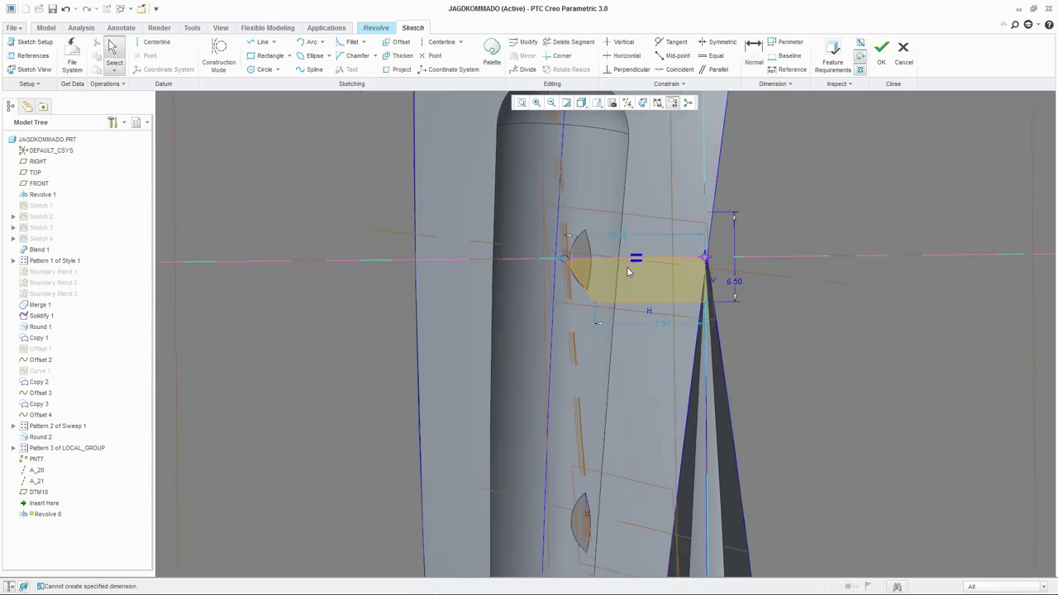
Try to dimension the corner of the profile's slanted edge about the centerline, and delete the resulting linear dimension.
left_click(643, 102)
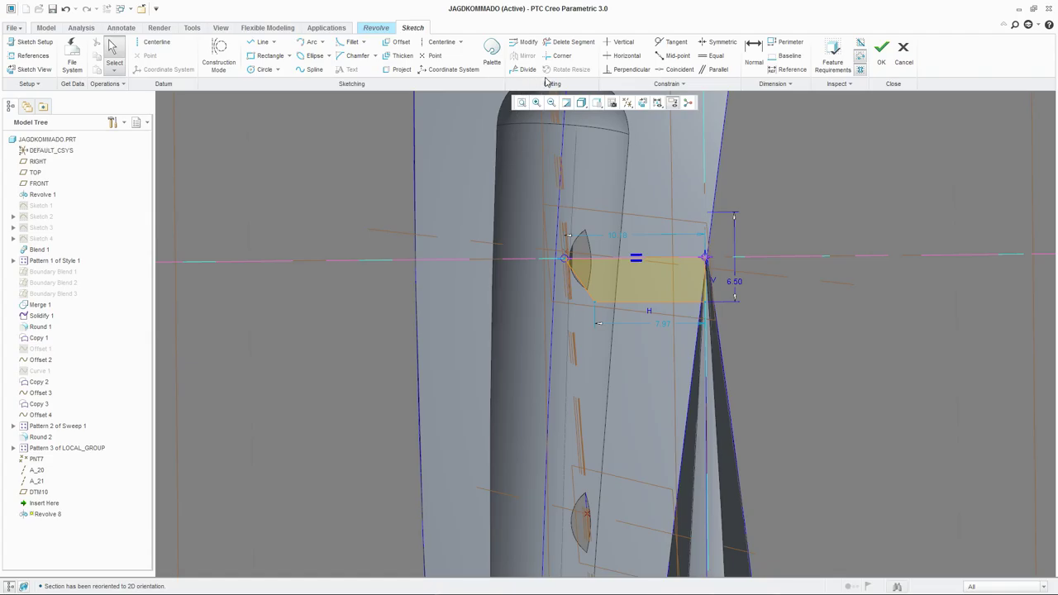
left_click(752, 49)
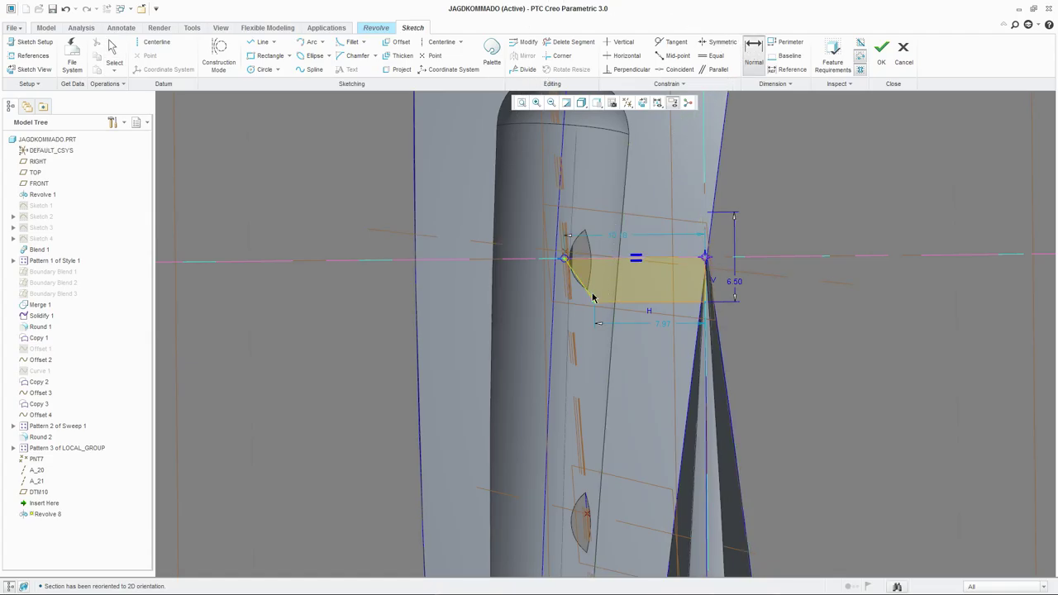
scroll(595, 307, "up", 5)
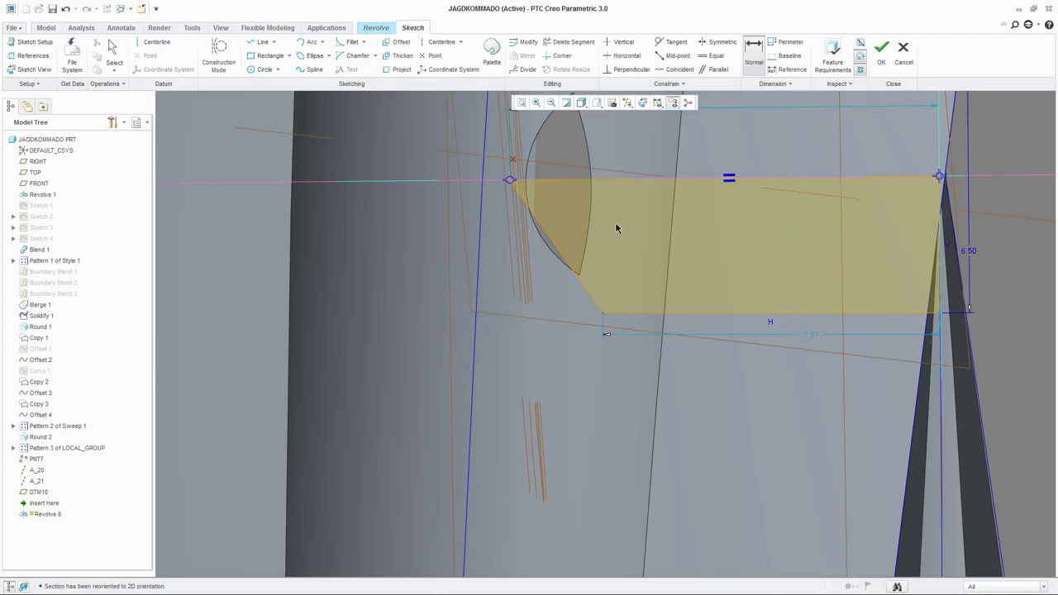
left_click(599, 310)
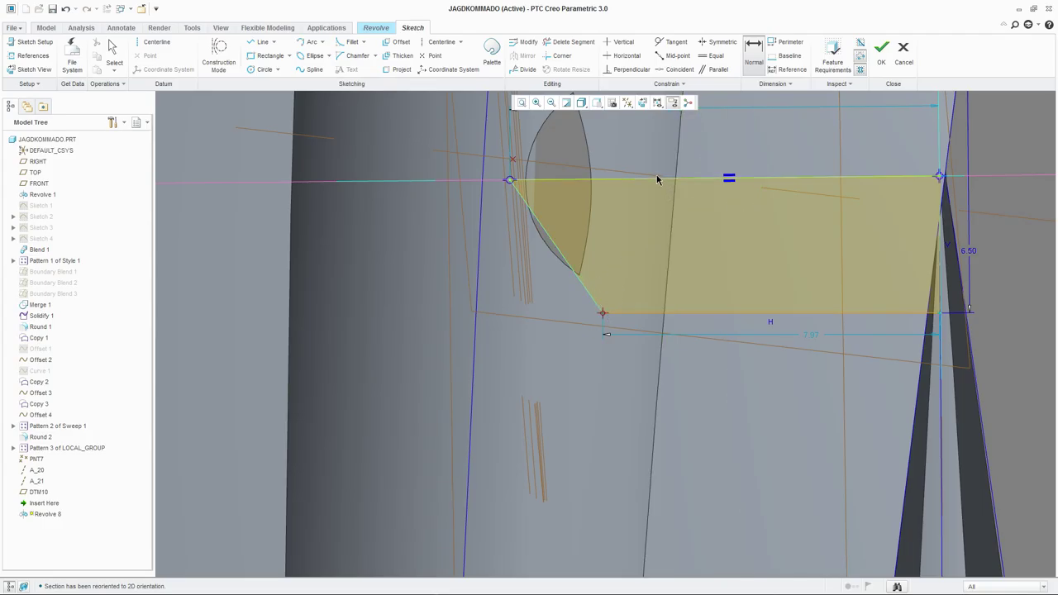
left_click(603, 316)
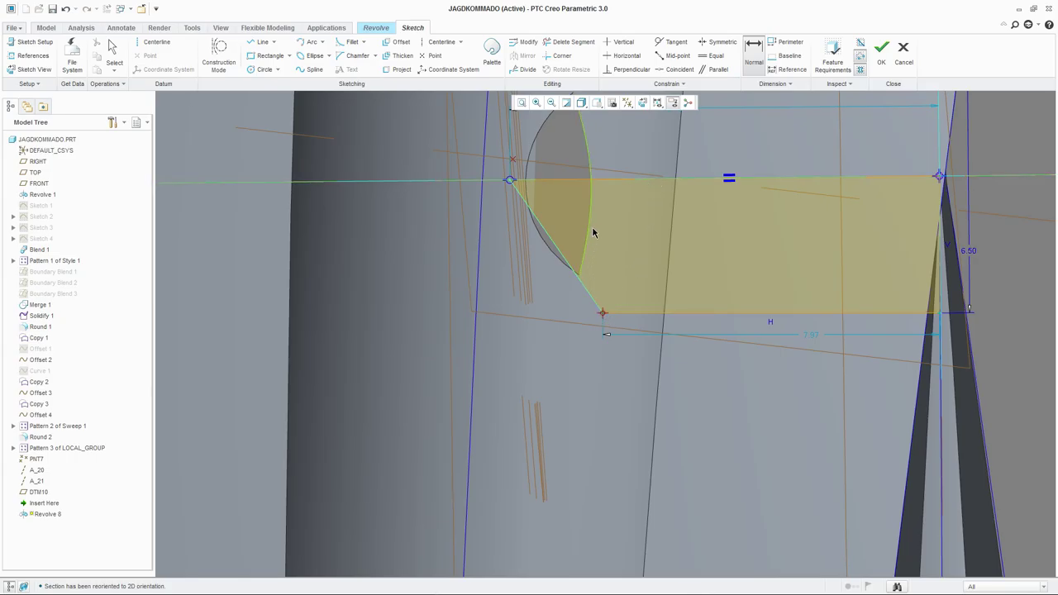
middle_click(616, 153)
scroll(635, 253, "up", 2)
type("6.35")
key("Return")
left_click(626, 196)
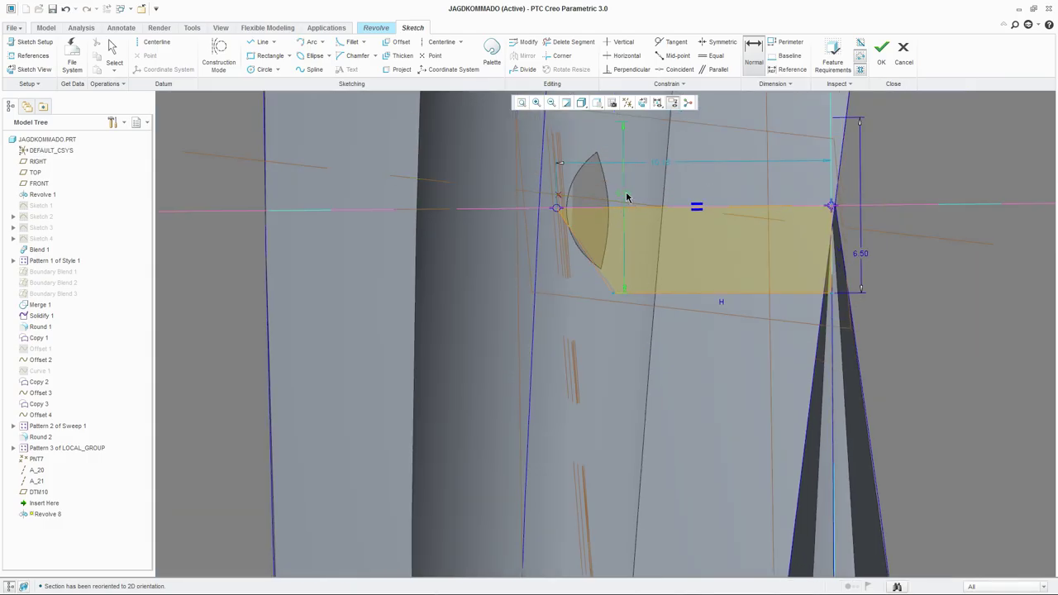
key("Delete")
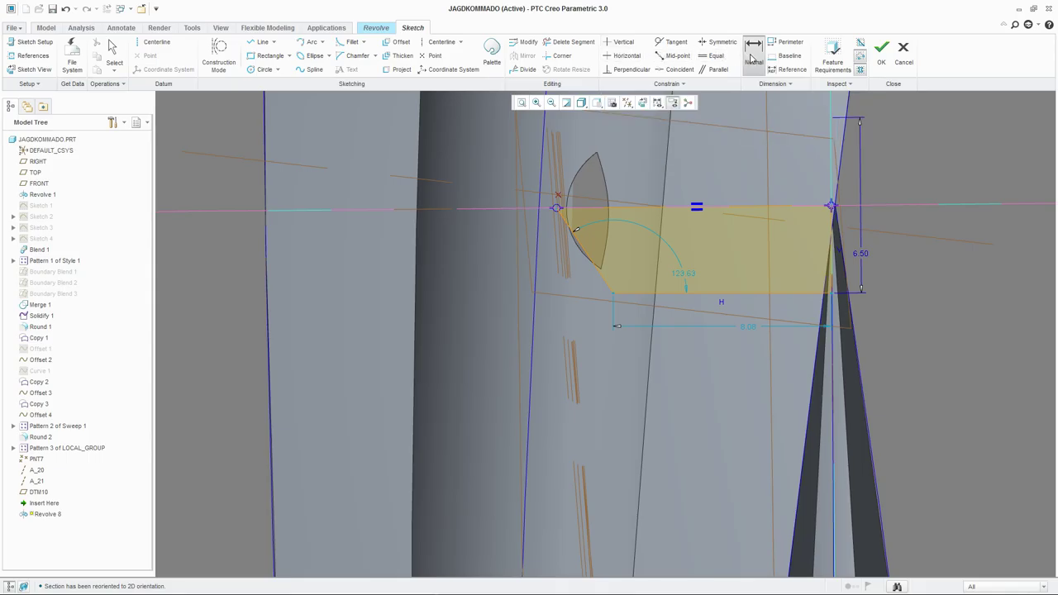
Dimension the full included angle of the profile's pointed end about the centerline and set it to 118 degrees.
scroll(605, 271, "down", 2)
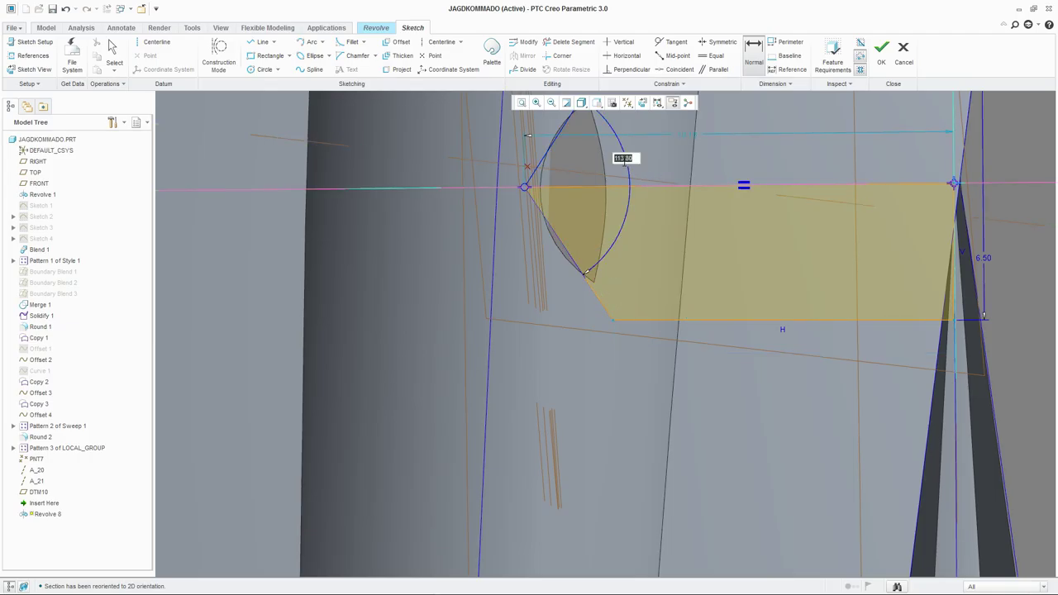
key("Return")
scroll(578, 295, "up", 2)
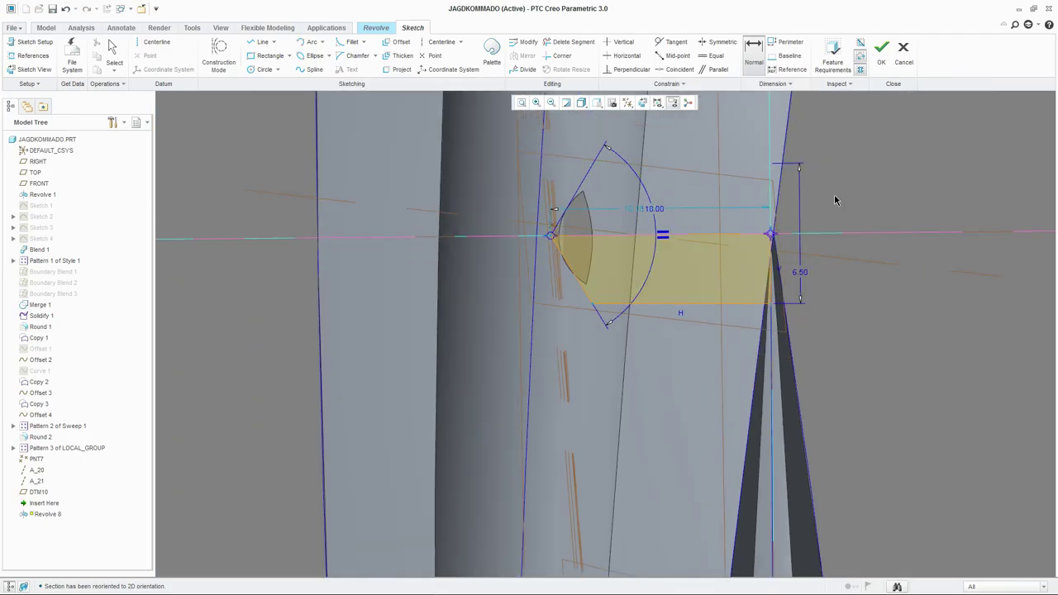
scroll(839, 186, "down", 1)
key("Escape")
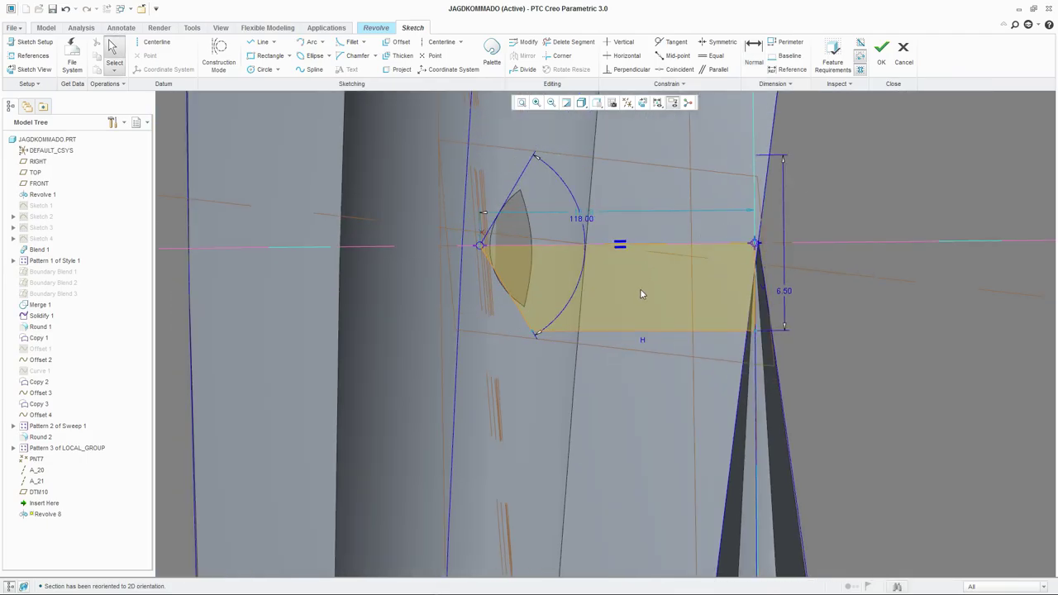
scroll(640, 292, "up", 1)
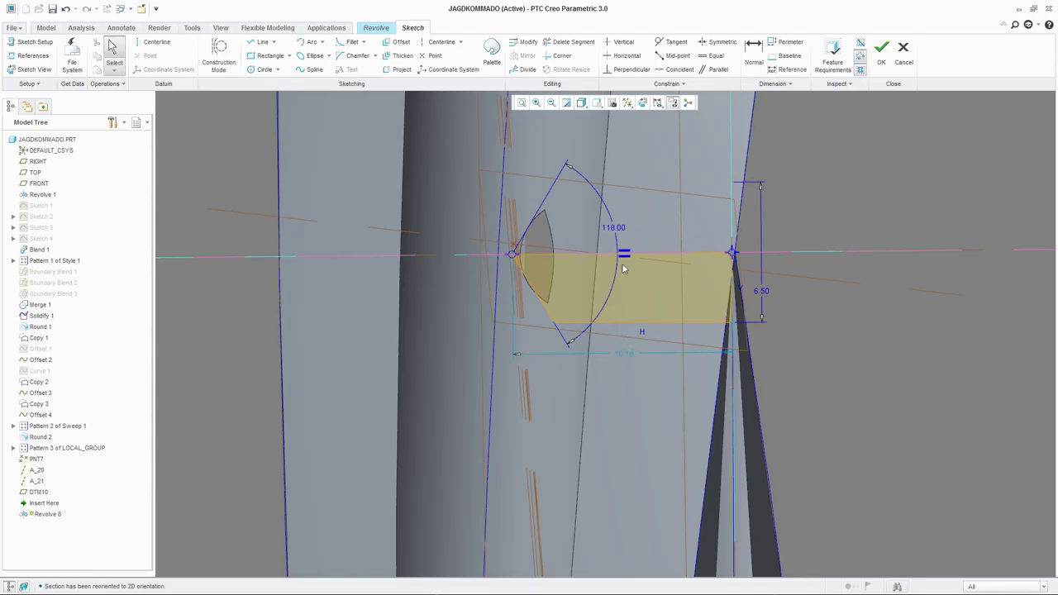
Finish the sketch and complete the 360-degree revolve as a cut that removes material.
left_click(881, 49)
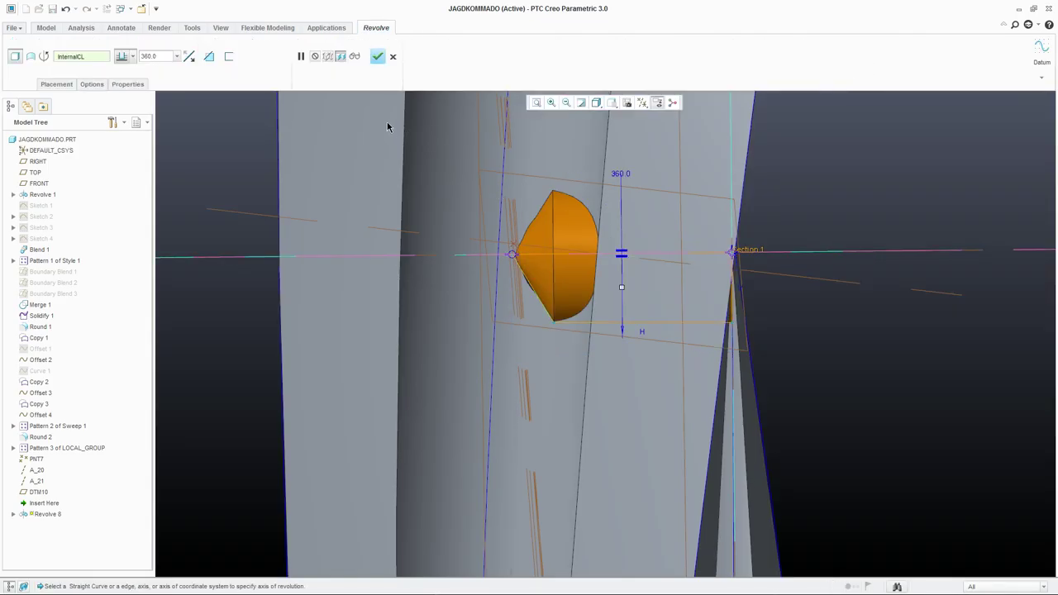
left_click(208, 55)
middle_click_drag(347, 248, 531, 254)
left_click(392, 57)
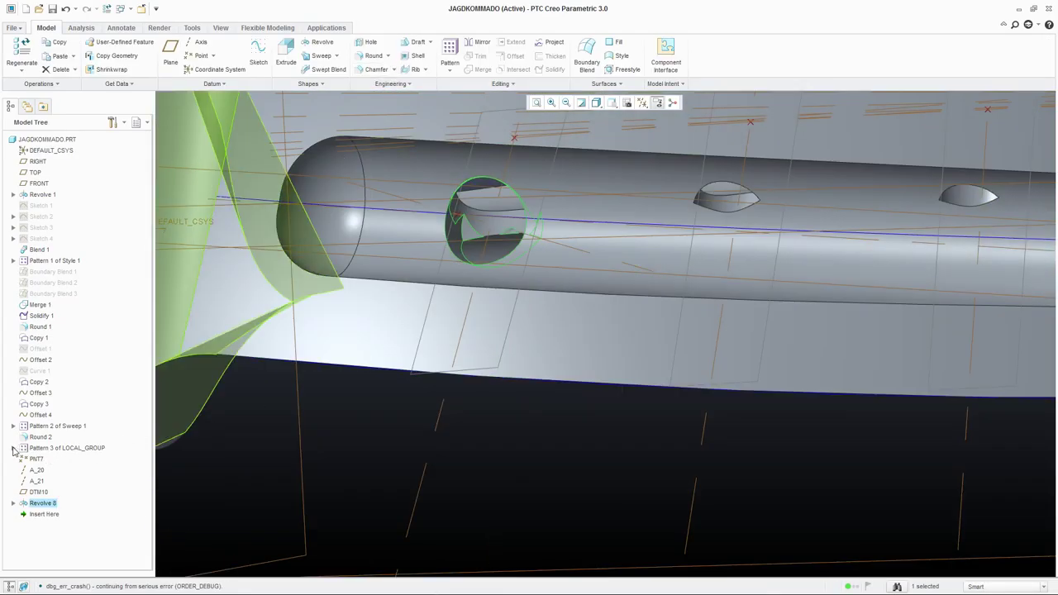
Open the internal sketch of Revolve 2, in the first group of the hole pattern, for editing.
left_click(13, 447)
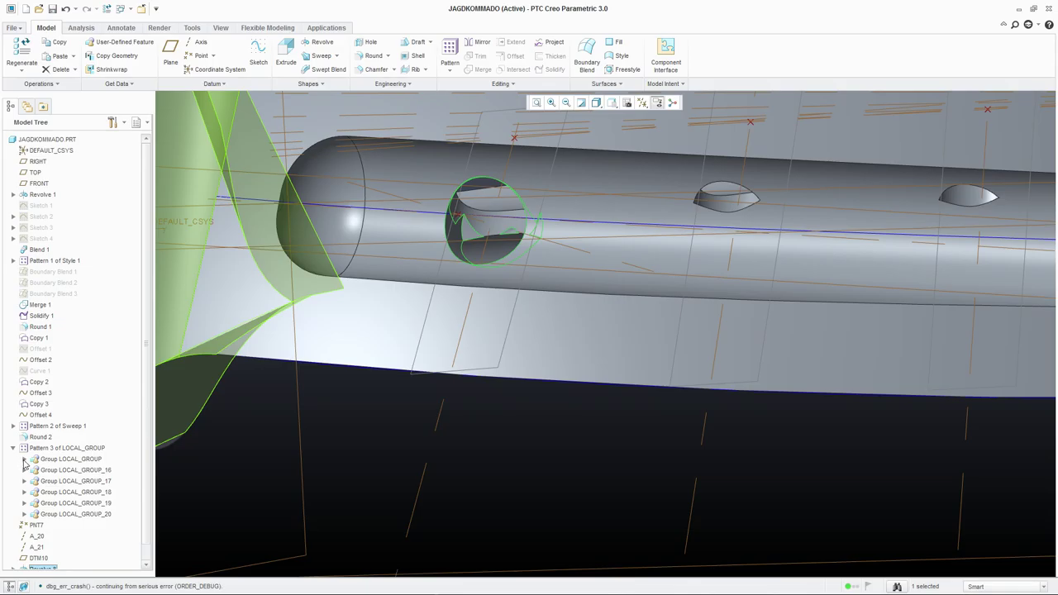
left_click(24, 460)
right_click(70, 517)
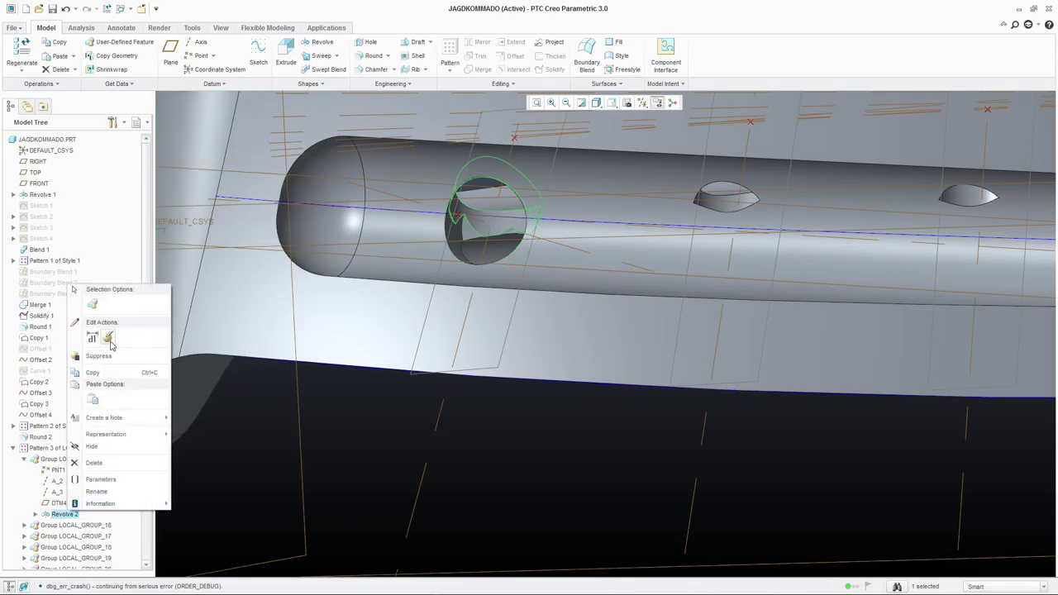
left_click(114, 347)
scroll(487, 229, "up", 2)
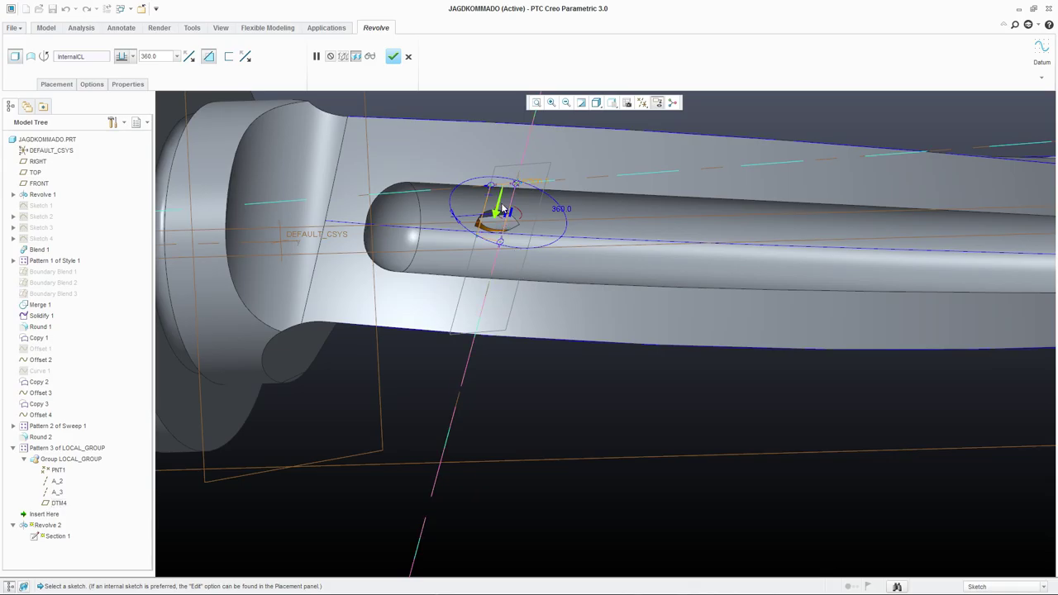
right_click(527, 354)
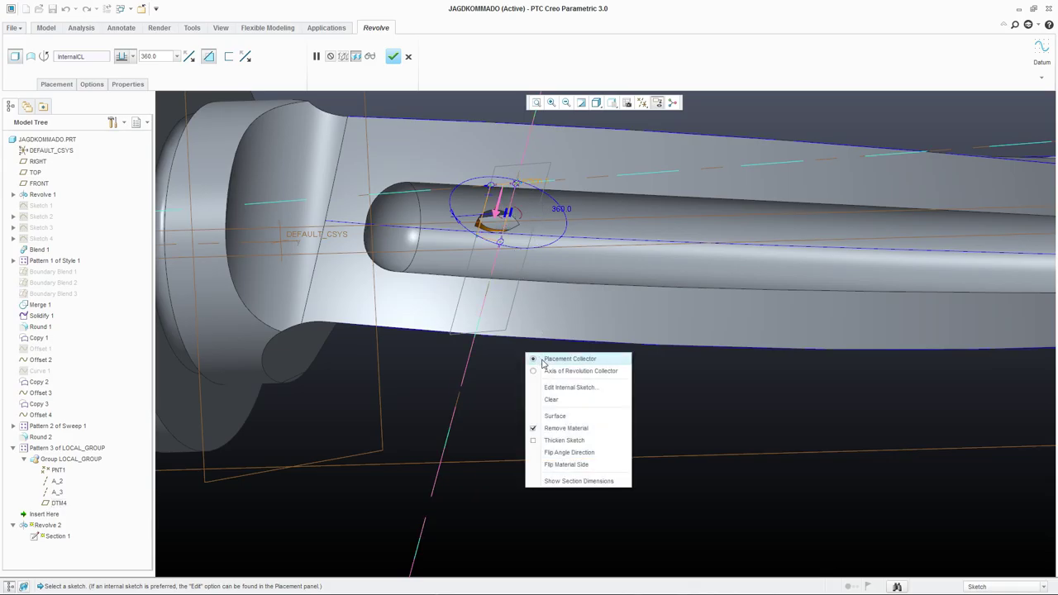
left_click(562, 392)
scroll(515, 207, "down", 3)
middle_click_drag(515, 207, 533, 229)
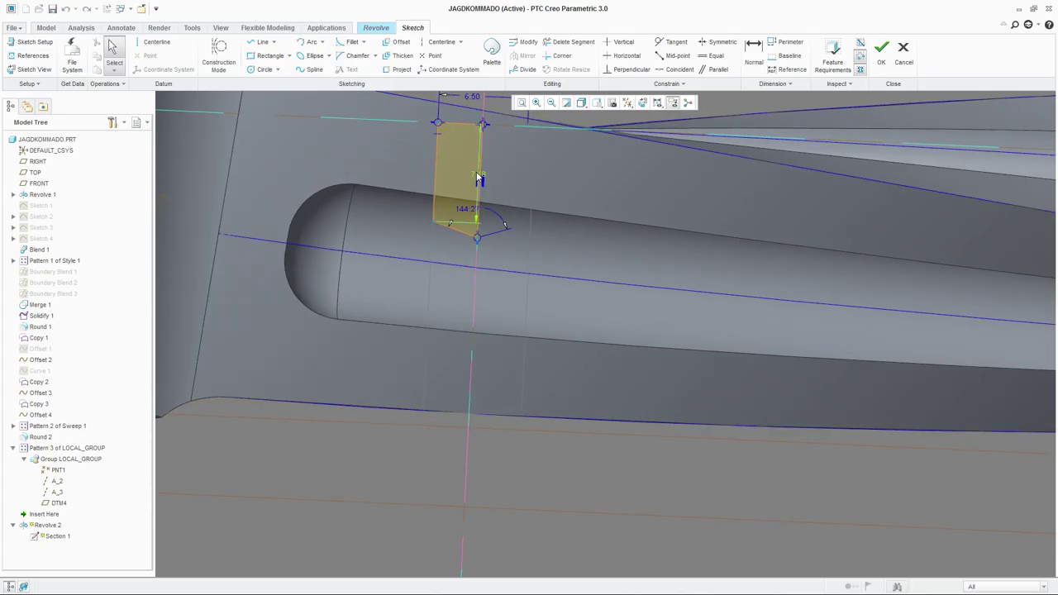
scroll(478, 194, "down", 2)
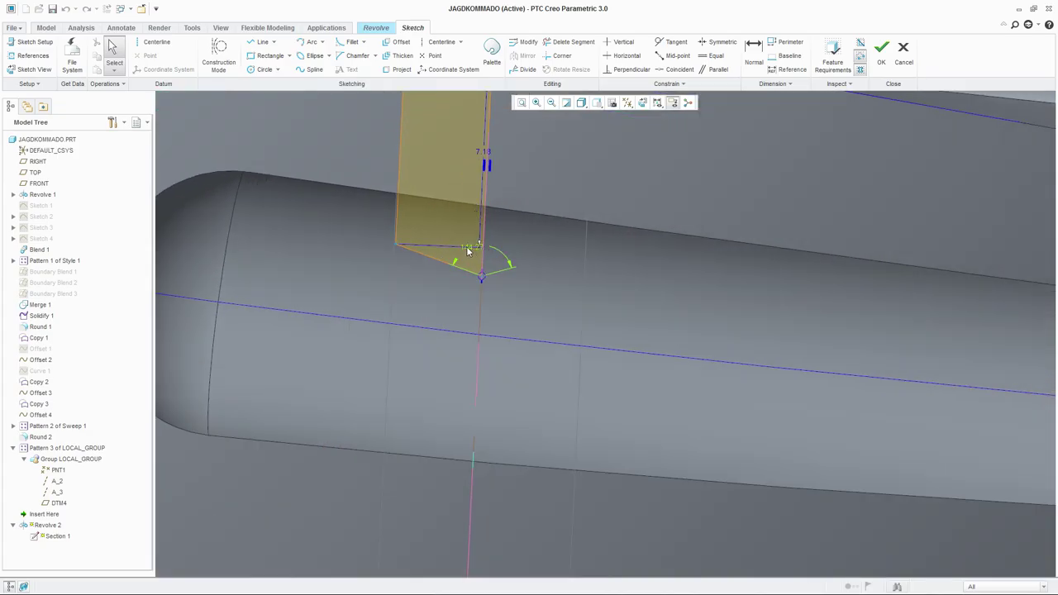
Set the patterned hole's point angle to 145 degrees and its straight-side depth to 7, and complete the redefined revolve.
left_click_drag(467, 250, 478, 266)
double_click(471, 259)
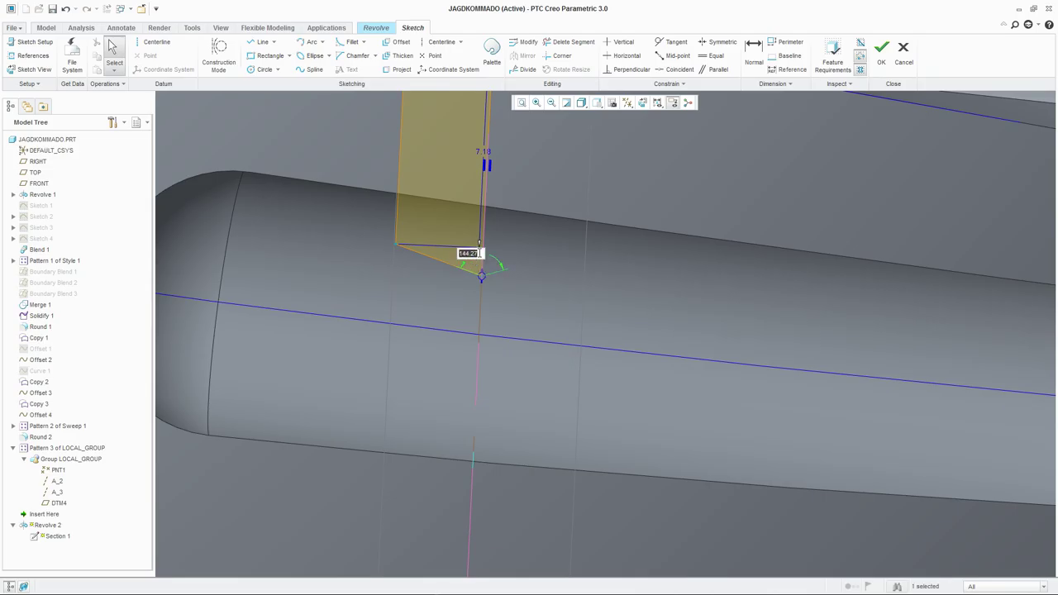
key("Return")
double_click(478, 155)
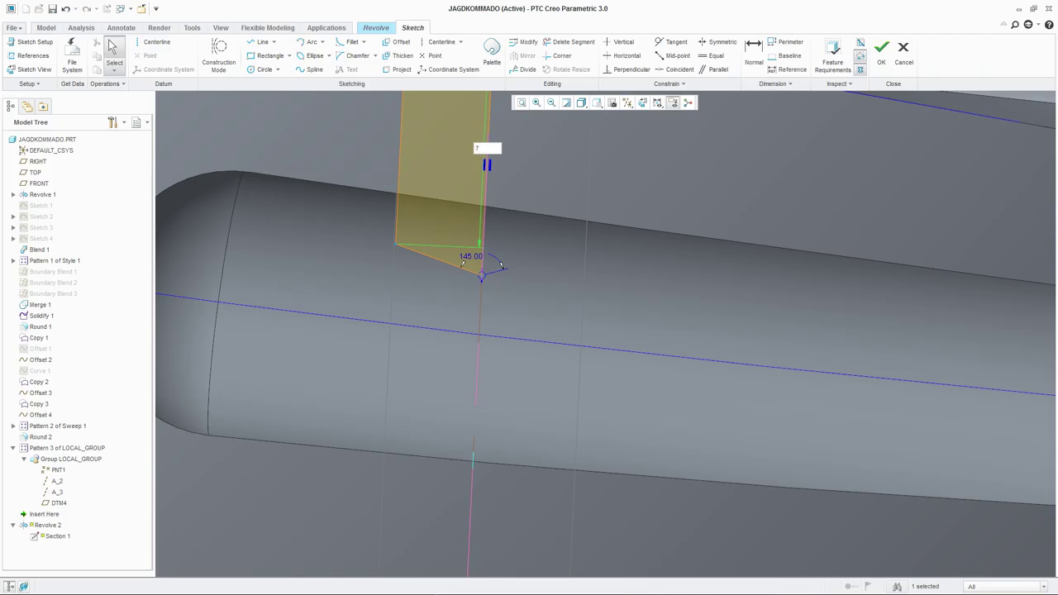
key("Return")
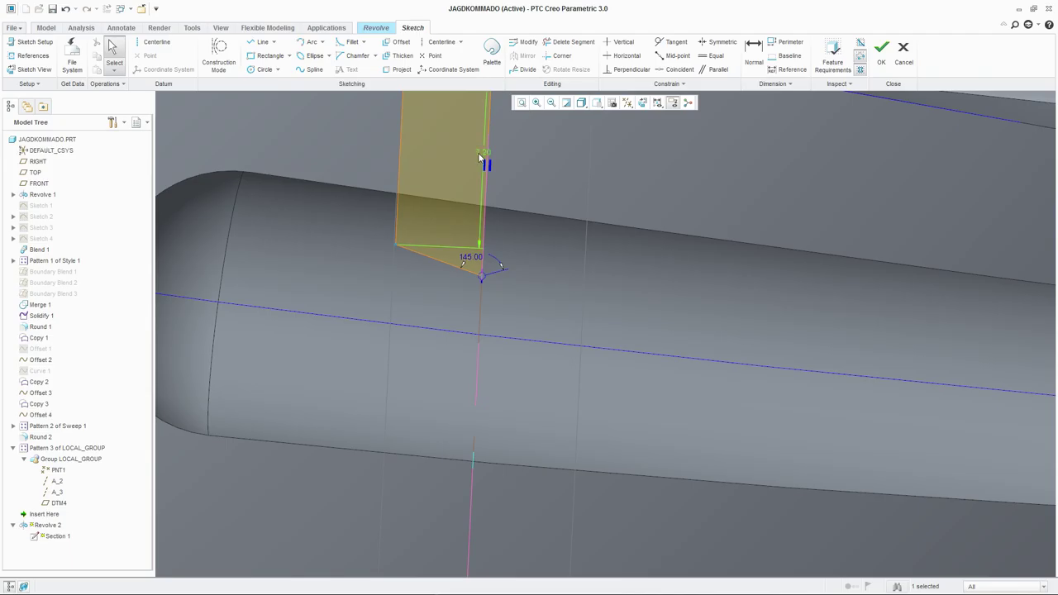
left_click(879, 64)
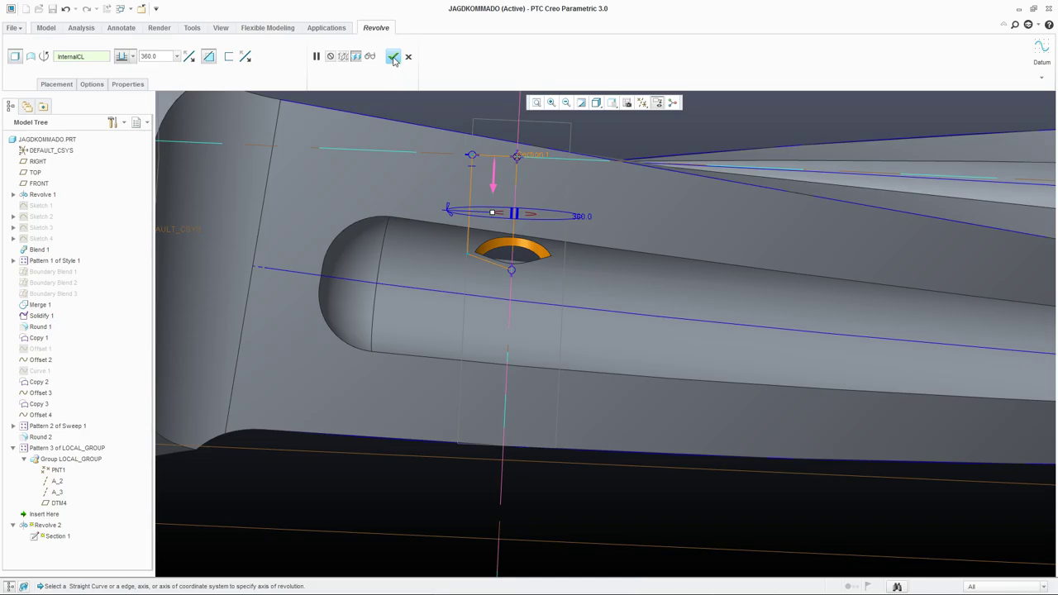
left_click(393, 57)
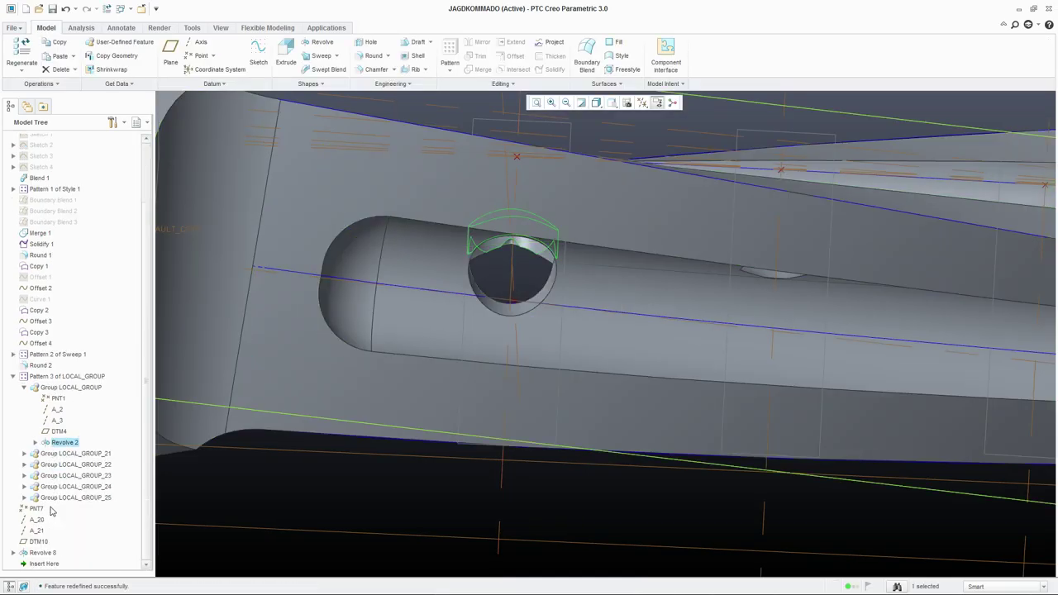
Open the internal sketch of Revolve 8, the single hole cut in the next groove, for editing.
right_click(47, 553)
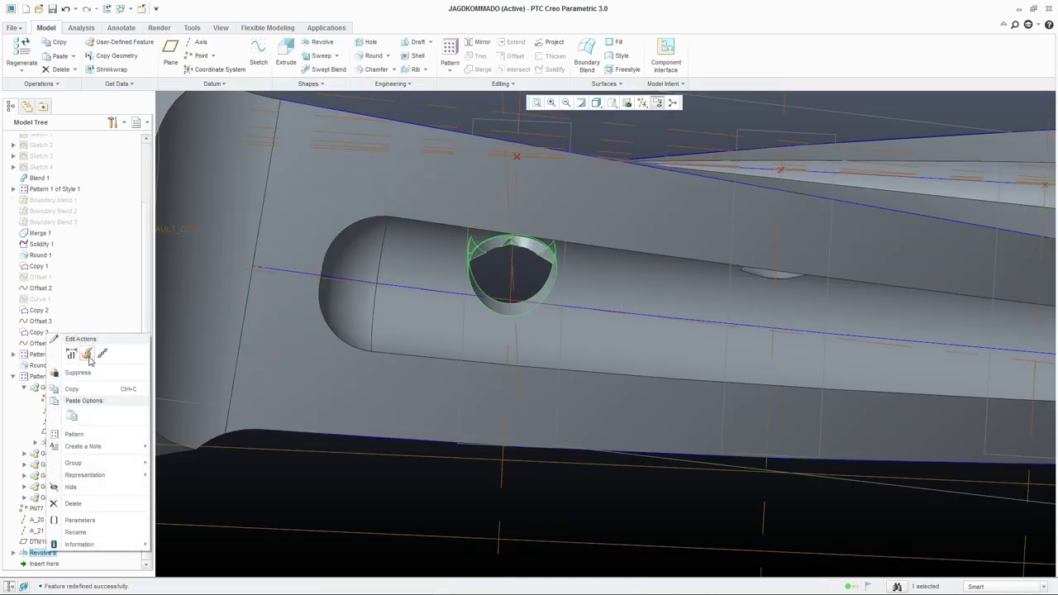
left_click(87, 356)
right_click(300, 302)
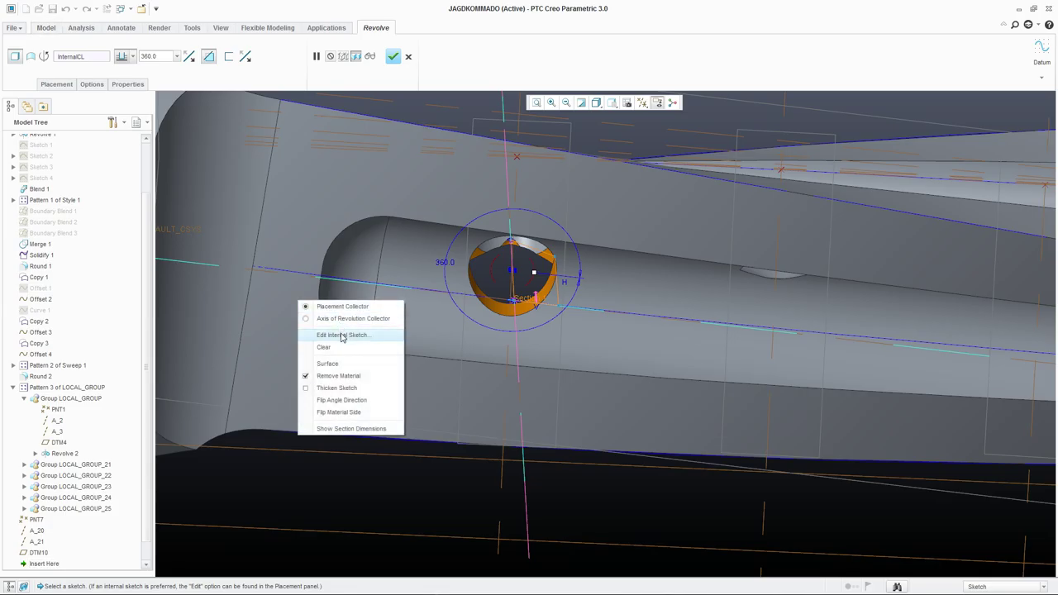
left_click(341, 333)
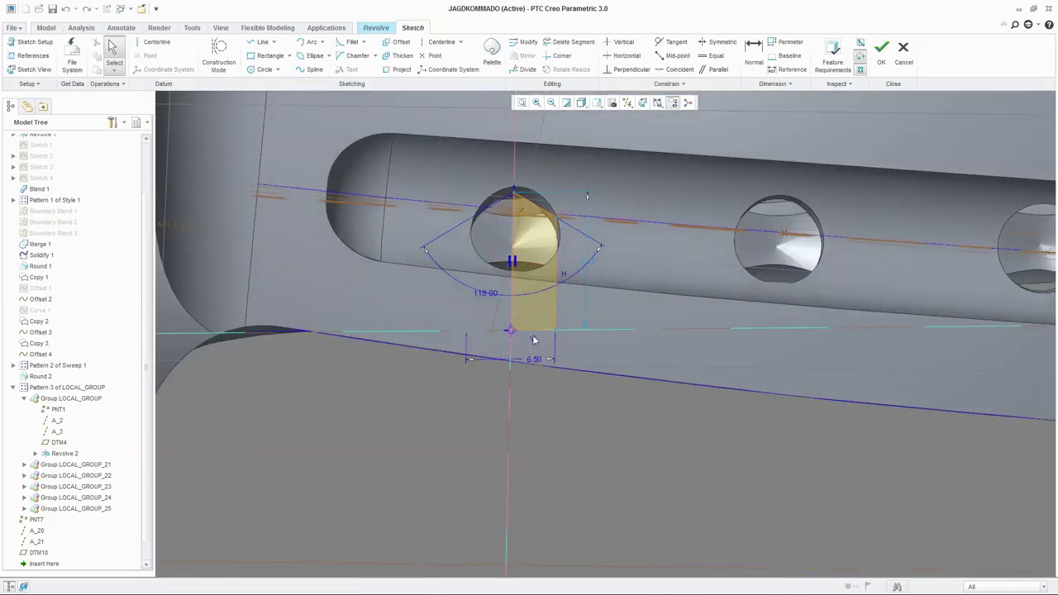
Set the hole profile's overall depth to 7.2 and its point angle to 145 degrees, and finish the sketch.
double_click(584, 265)
type("7")
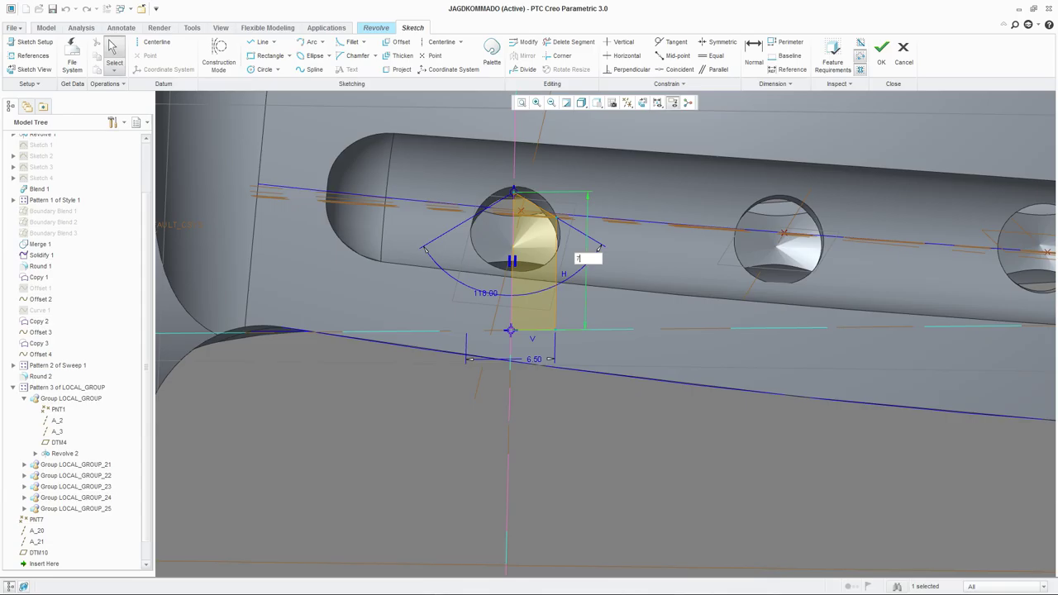
type(".2")
key("Return")
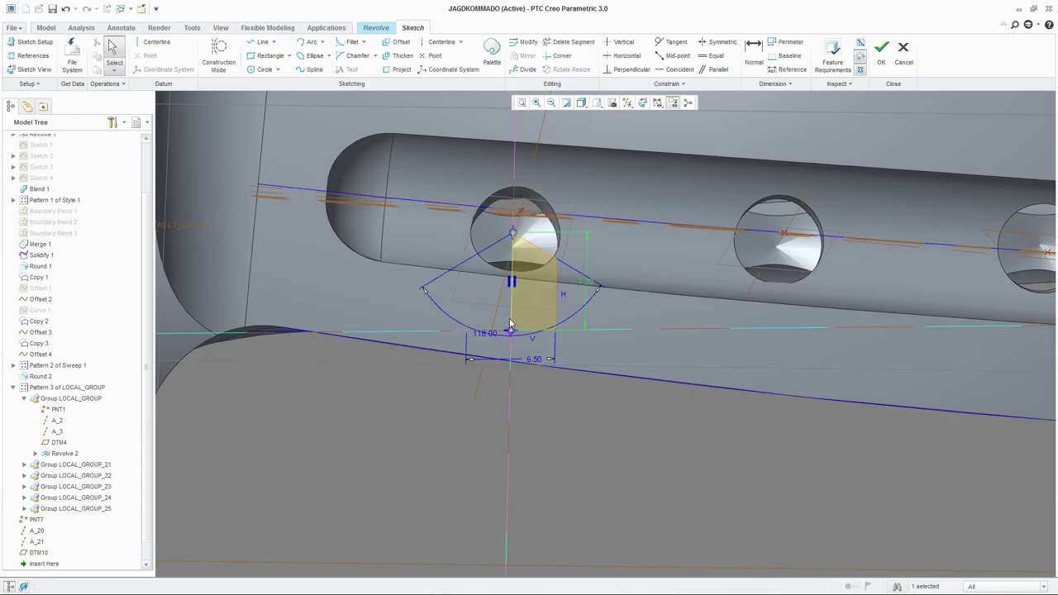
double_click(485, 335)
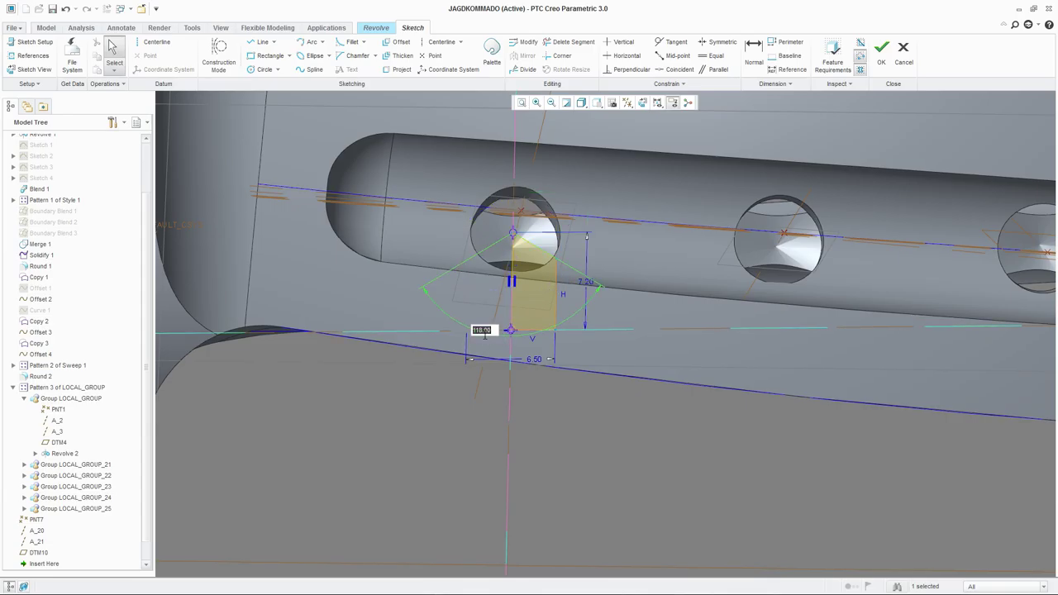
key("Return")
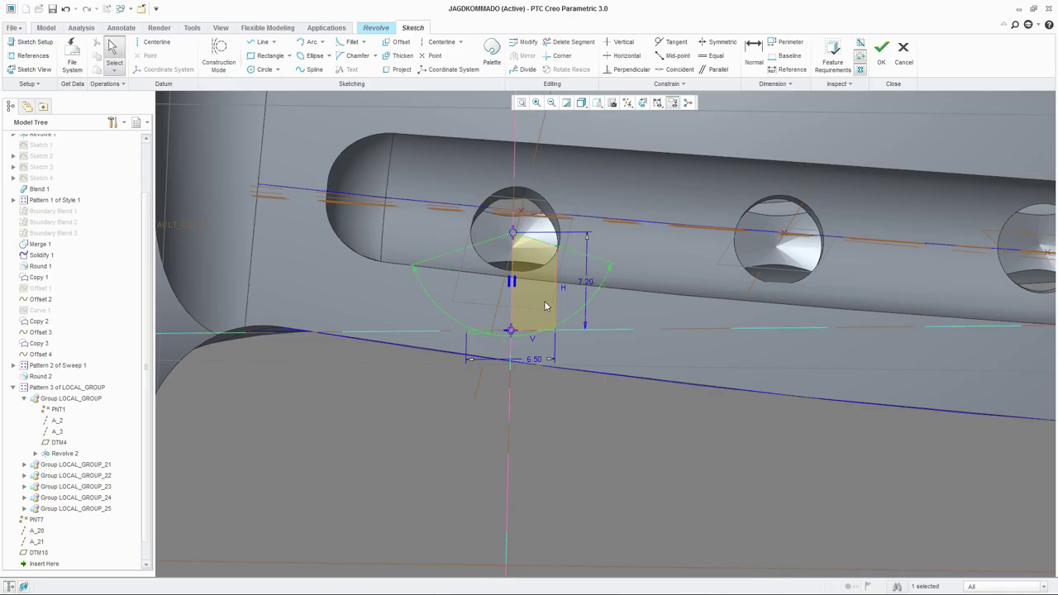
middle_click_drag(543, 307, 538, 385)
left_click(881, 51)
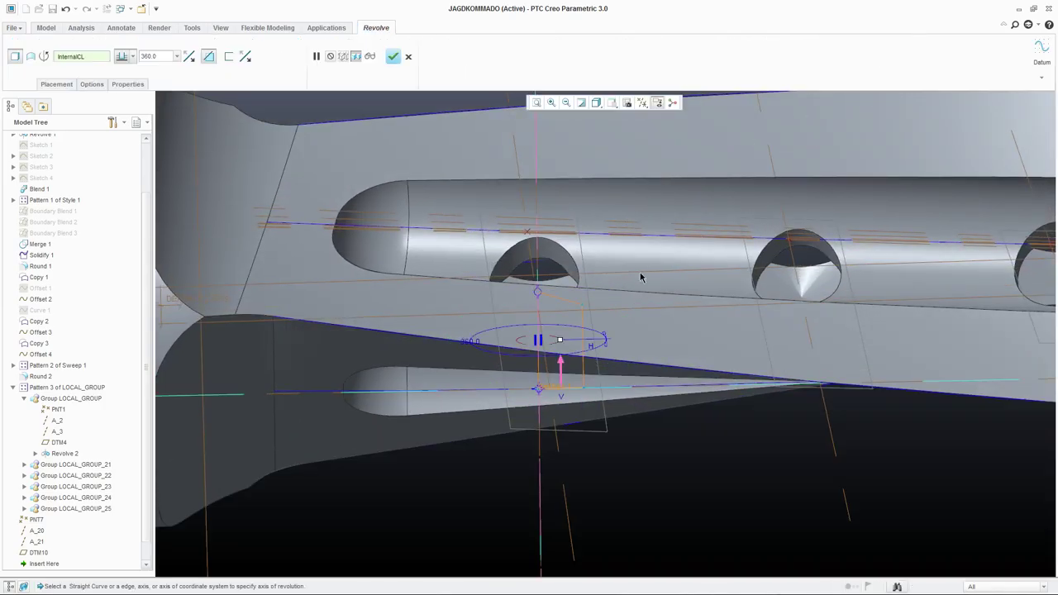
Reopen the revolve's internal sketch and adjust the overall depth of the hole profile up to its pointed tip.
mouse_move(637, 276)
middle_mouse_down()
mouse_move(604, 232)
mouse_move(562, 228)
mouse_move(588, 206)
mouse_move(529, 204)
mouse_move(625, 234)
mouse_move(746, 173)
mouse_move(748, 148)
mouse_move(736, 205)
mouse_move(763, 205)
mouse_move(751, 212)
mouse_move(739, 182)
mouse_move(543, 144)
middle_mouse_up()
right_click(569, 235)
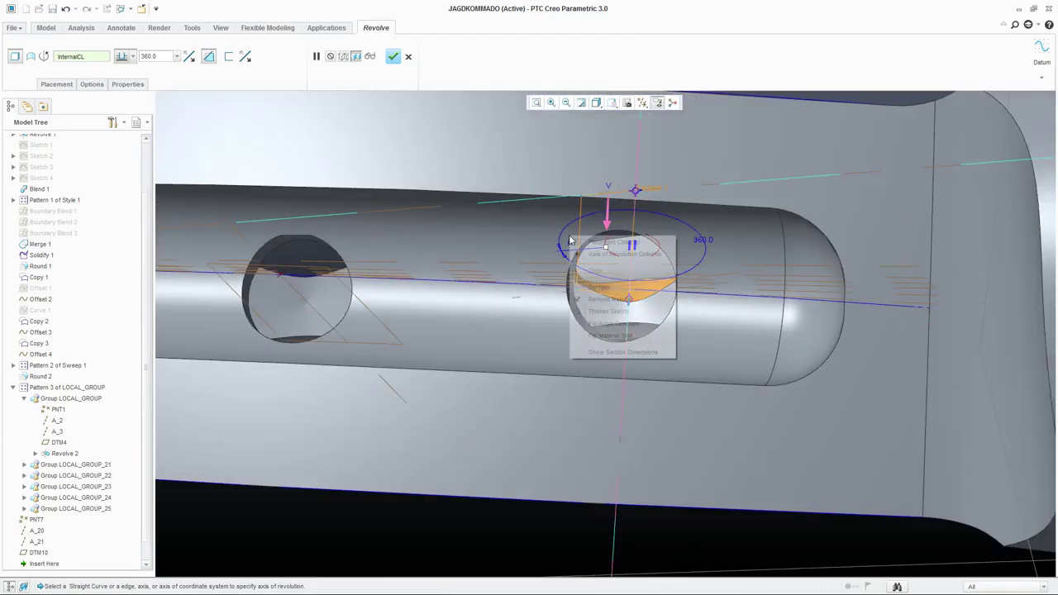
right_click(541, 438)
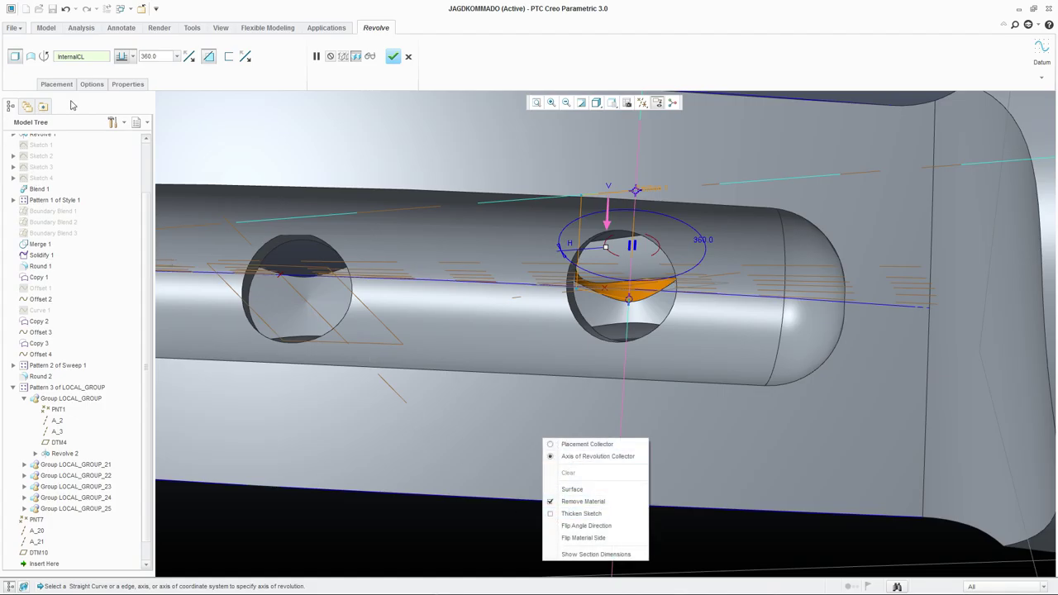
left_click(54, 83)
left_click(113, 120)
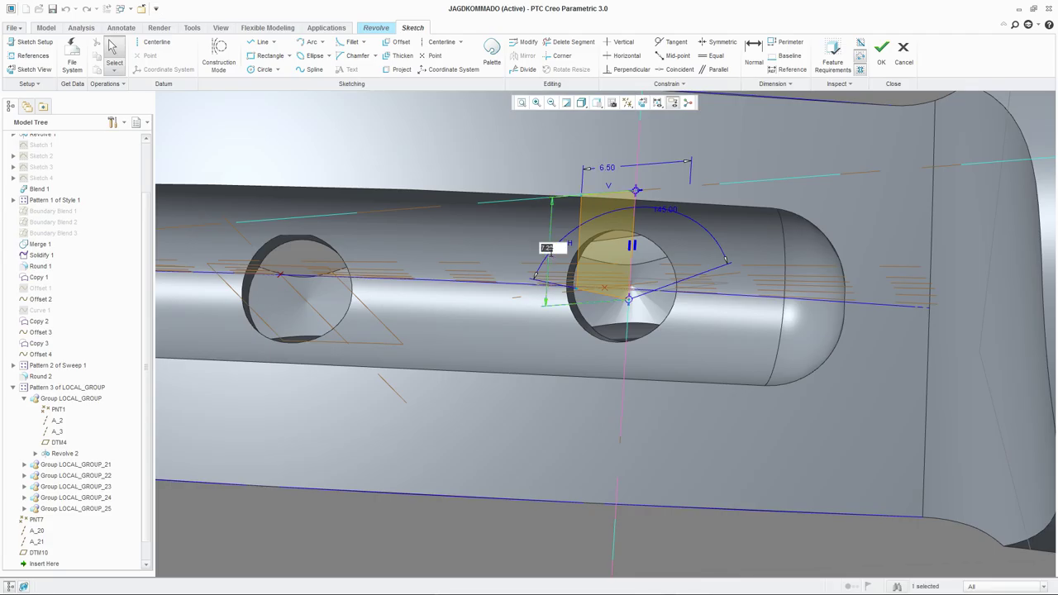
key("Return")
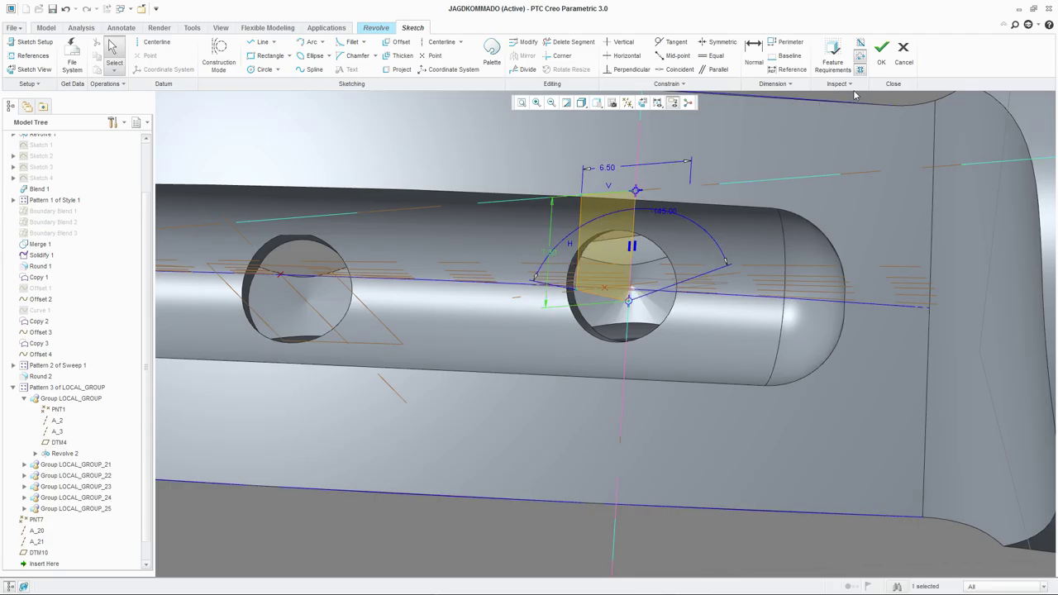
Finish the sketch and complete the redefined revolve cut in the groove.
left_click(881, 62)
middle_click_drag(657, 252, 603, 216)
middle_click_drag(622, 332, 604, 258)
left_click(393, 56)
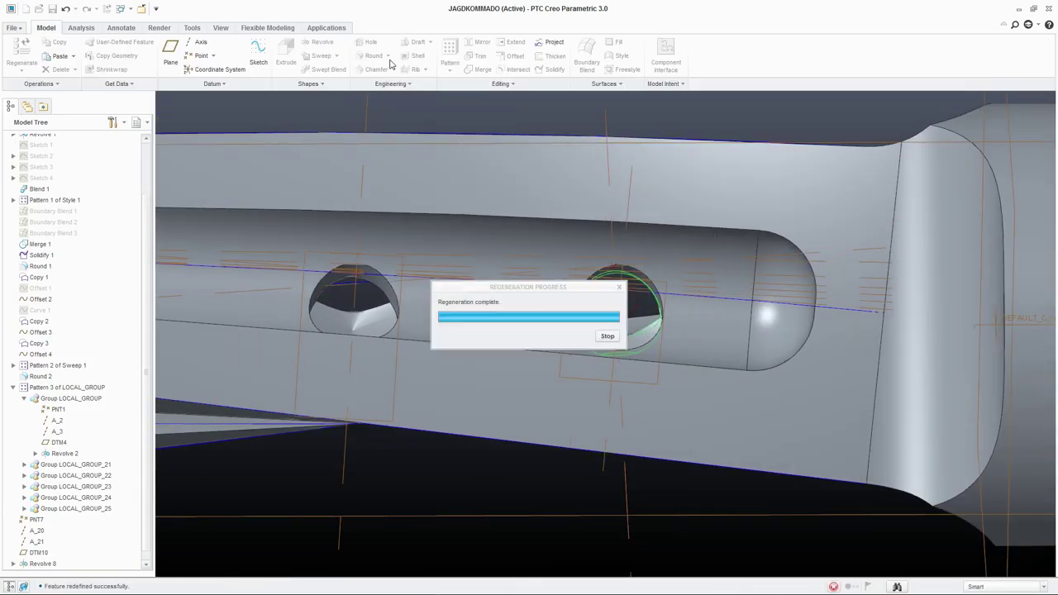
Collapse Pattern 3 of LOCAL_GROUP in the model tree.
middle_click_drag(702, 319, 606, 410)
middle_click_drag(652, 197, 686, 298)
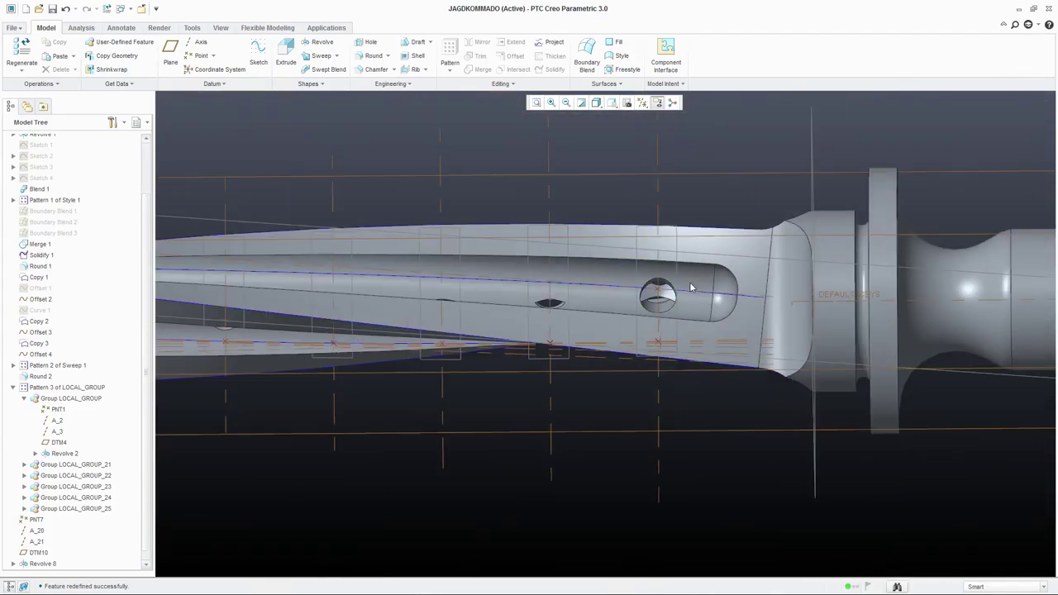
left_click(13, 387)
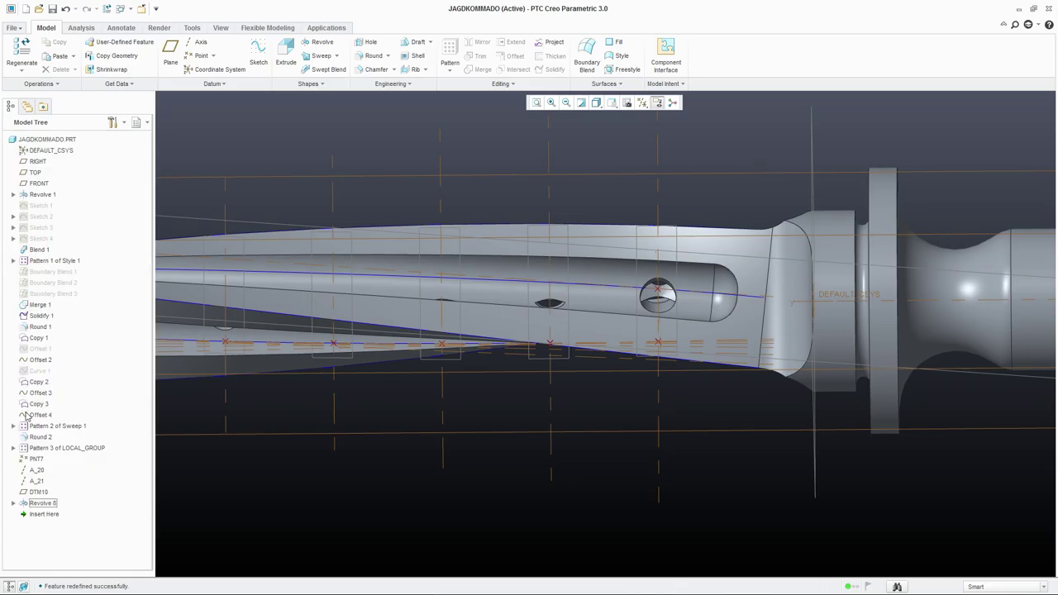
Group the features from datum point PNT7 through the last revolve cut into one local group.
left_click(37, 458)
left_click(42, 503, "shift")
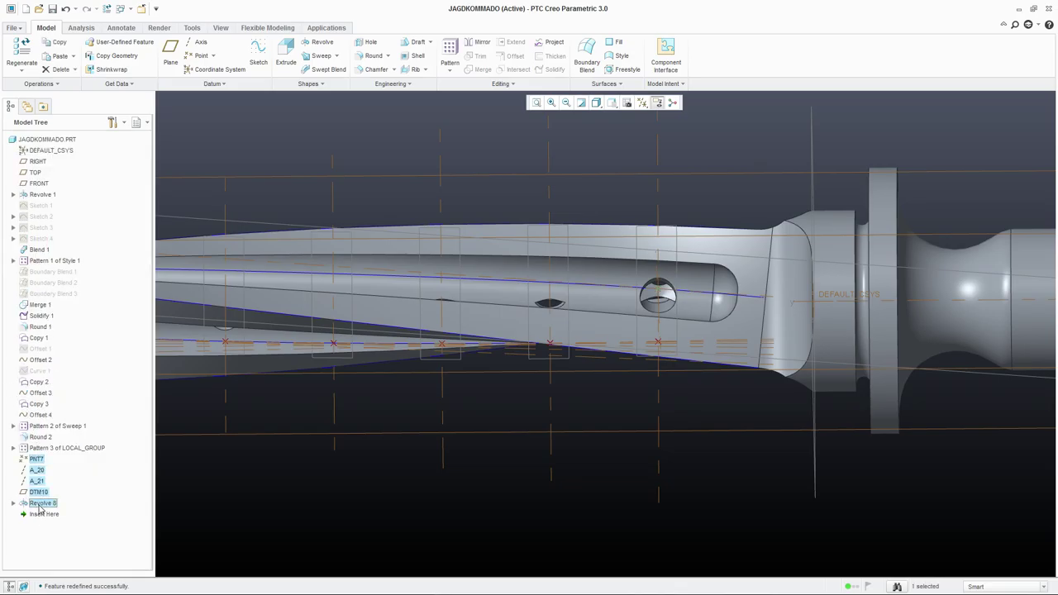
right_click(41, 502)
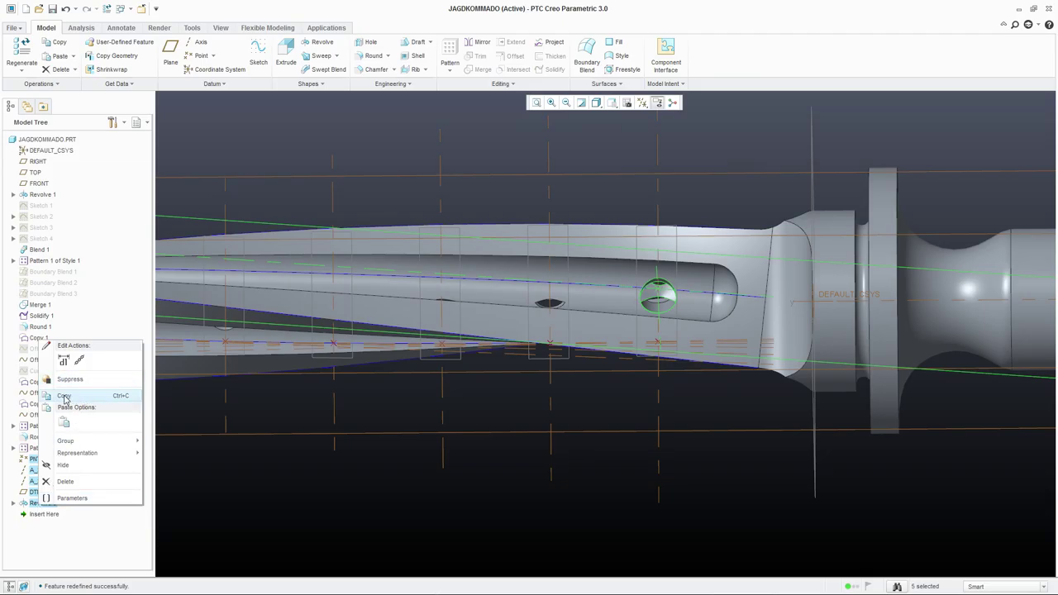
mouse_move(71, 443)
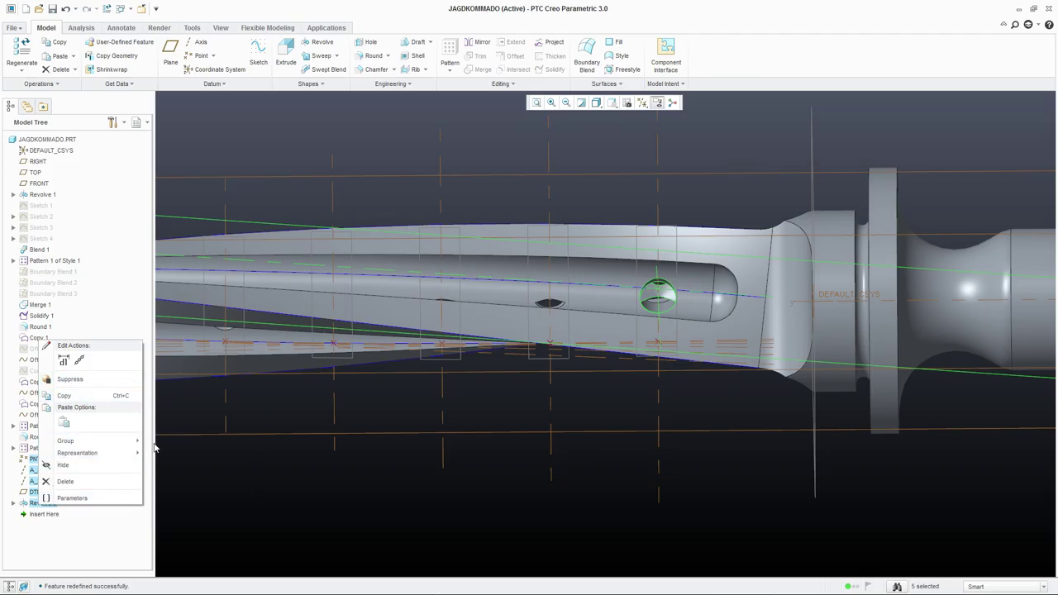
left_click(169, 440)
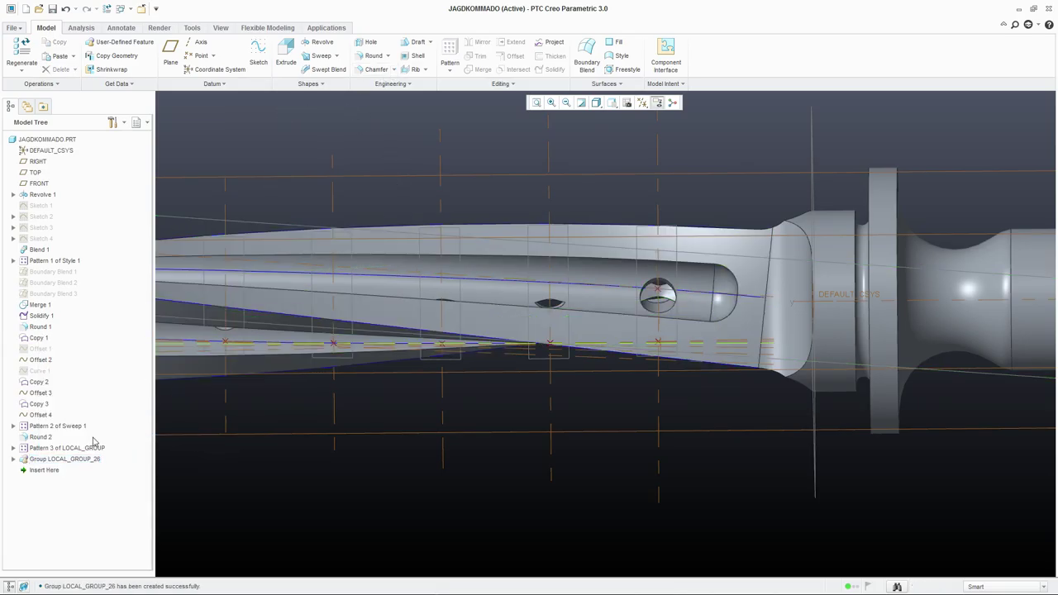
left_click_drag(85, 449, 84, 464)
left_click(85, 463)
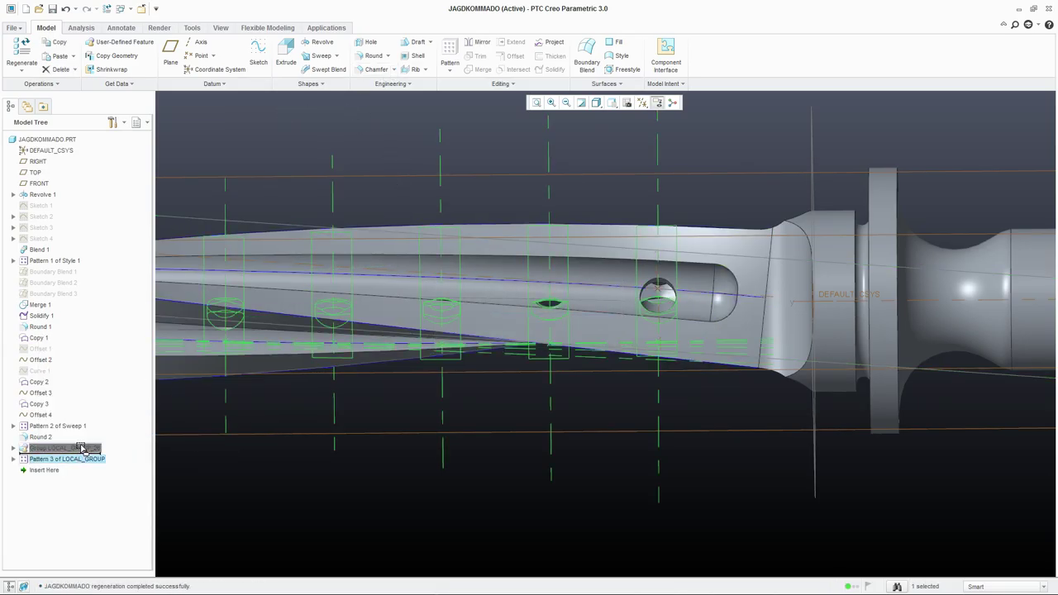
left_click(66, 450)
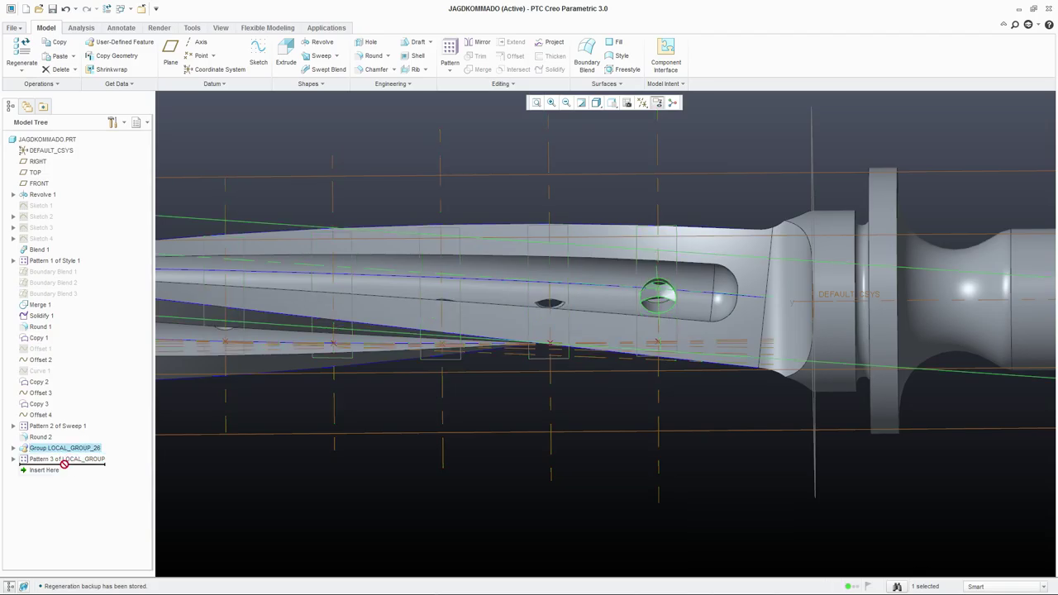
left_click_drag(59, 450, 69, 467)
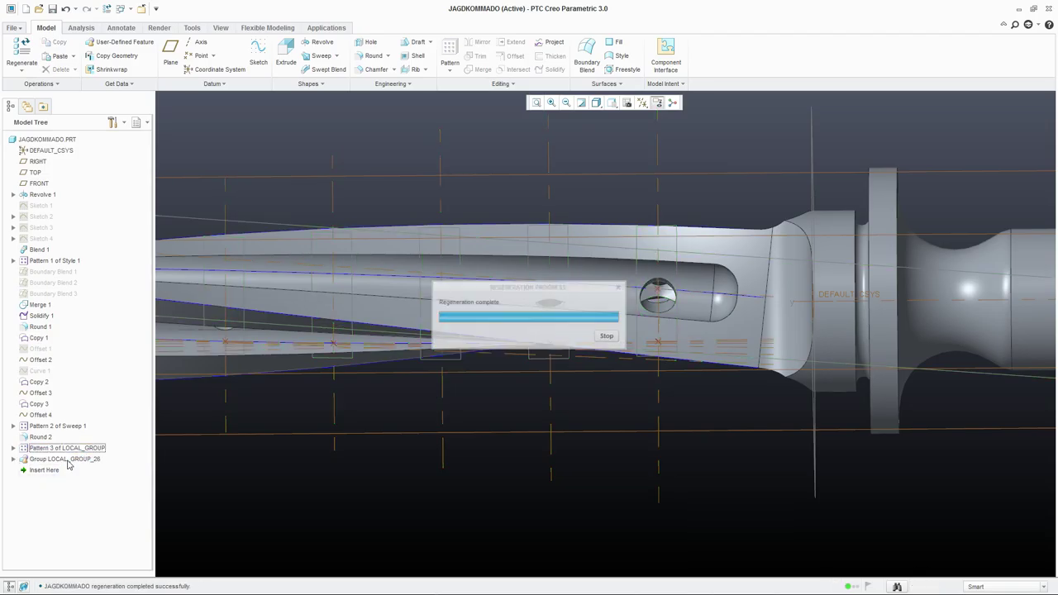
Start a dimension pattern of the new hole group, driven by the datum point's 0.1 offset ratio with a 0.1 increment.
left_click(63, 459)
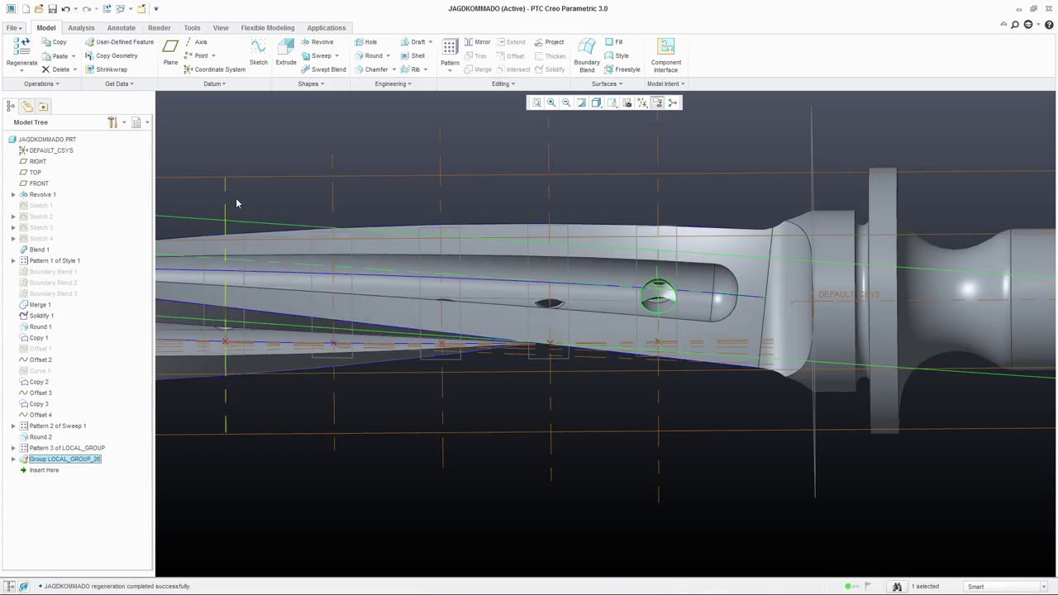
left_click(450, 48)
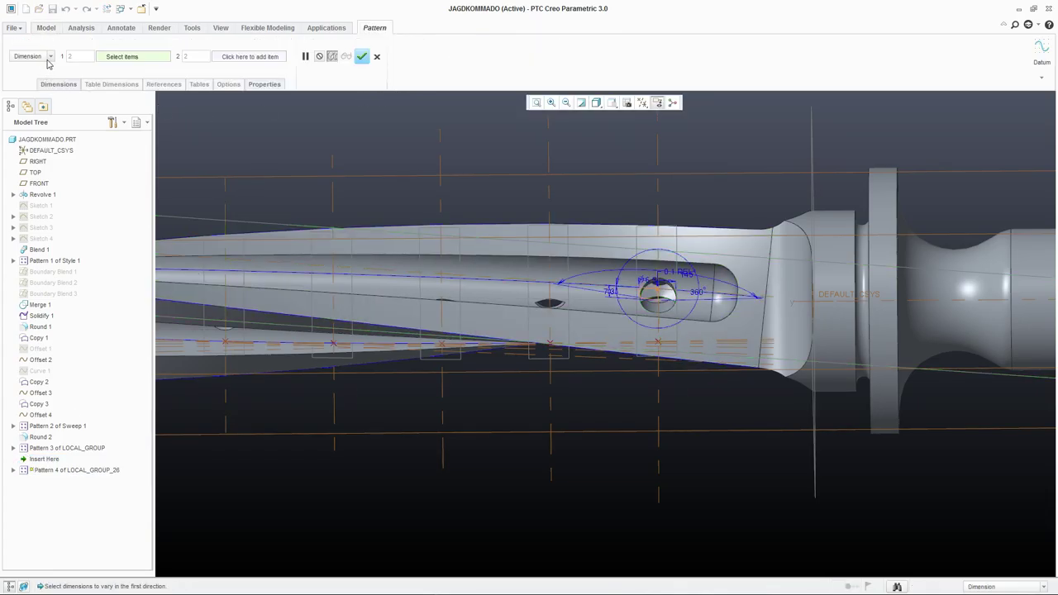
left_click(50, 57)
left_click(31, 67)
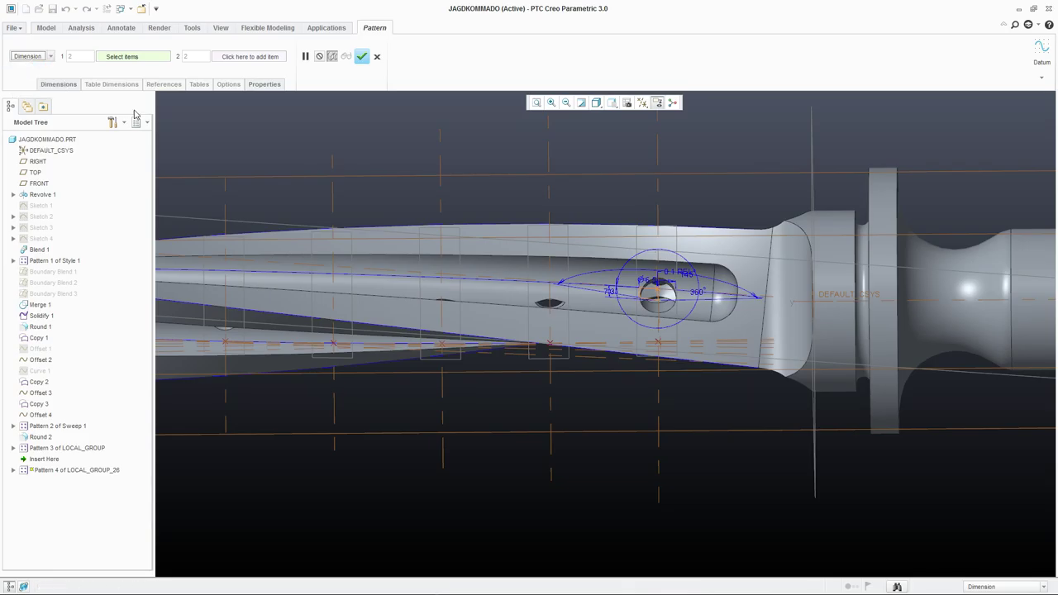
scroll(674, 305, "up", 2)
left_click(667, 277)
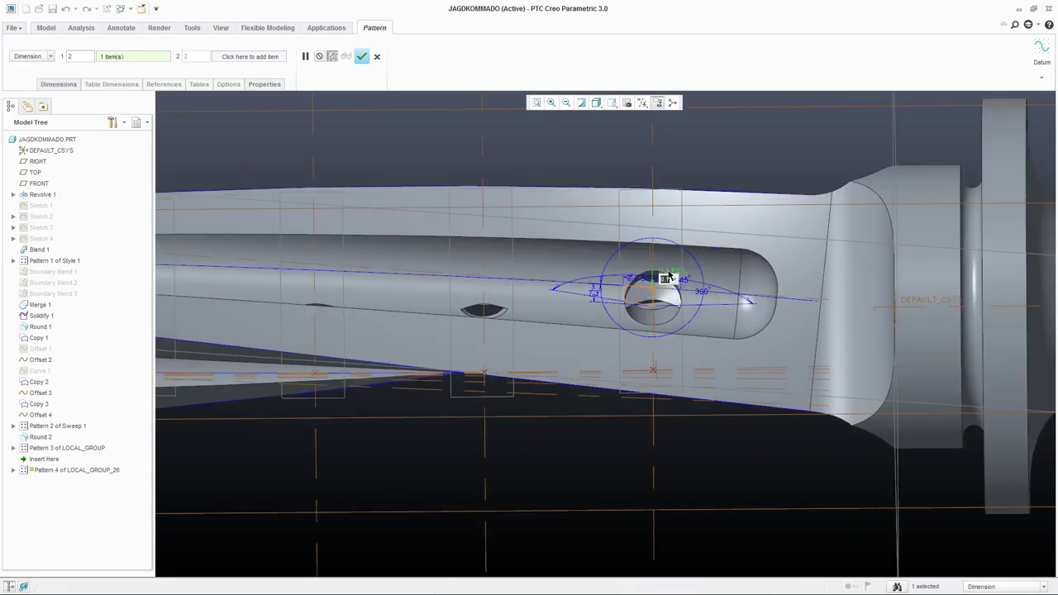
Set the hole group's pattern to 6 members in the first direction and complete it.
left_click(73, 86)
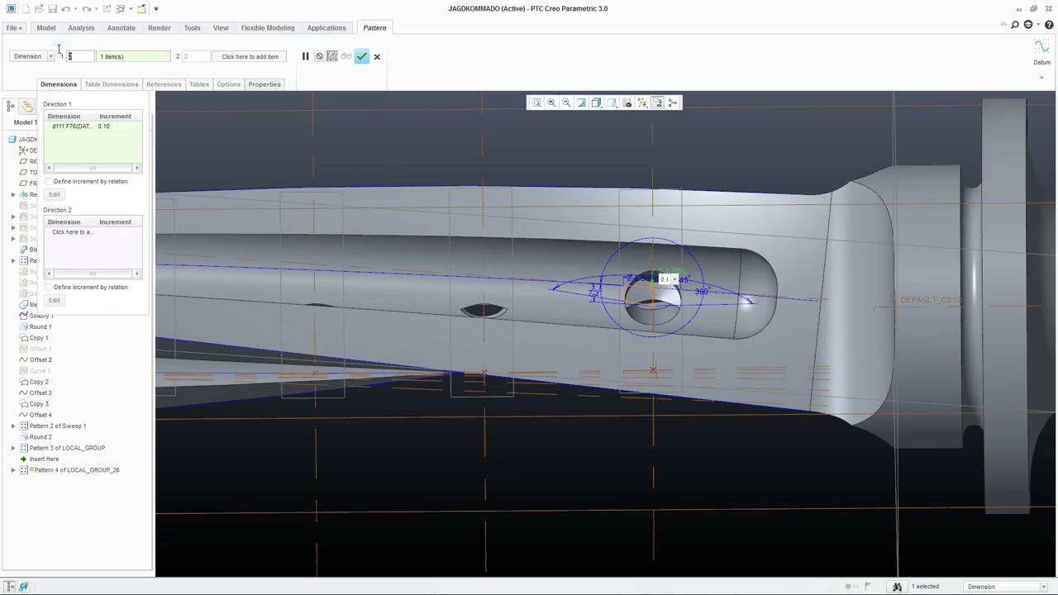
type("8")
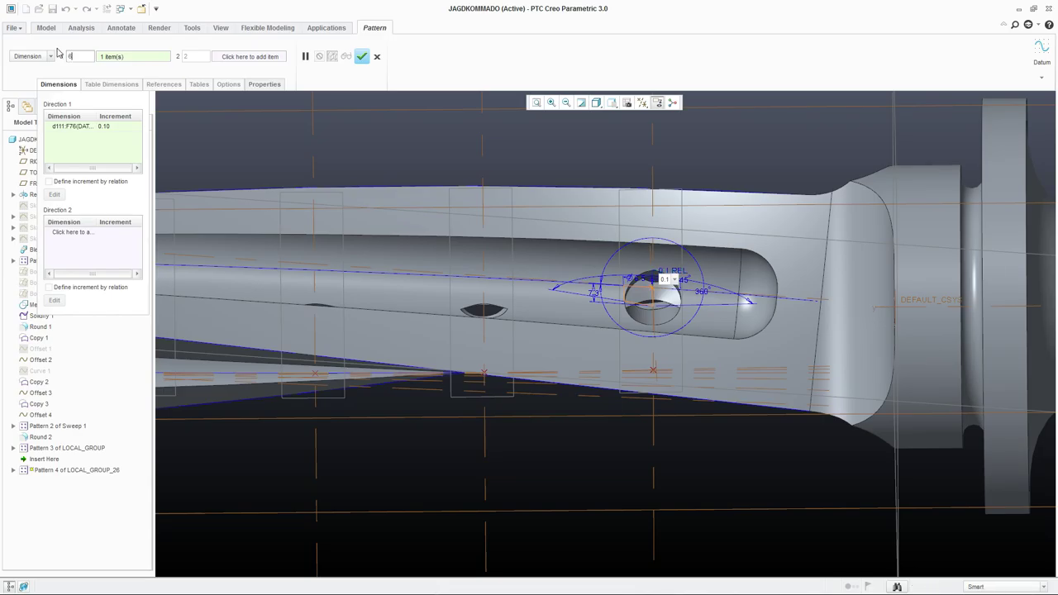
scroll(622, 259, "down", 3)
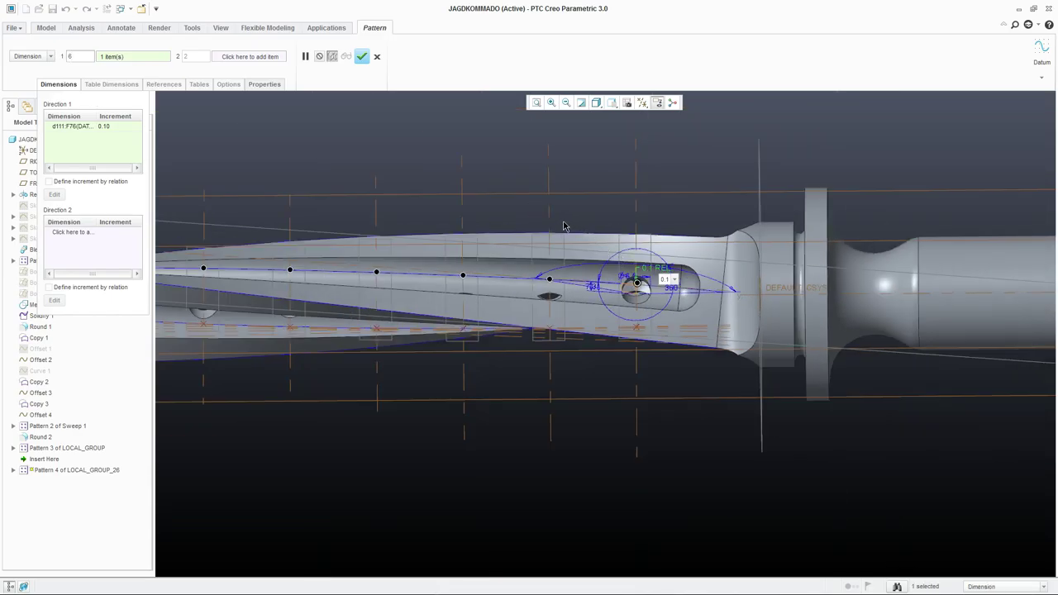
scroll(564, 225, "down", 2)
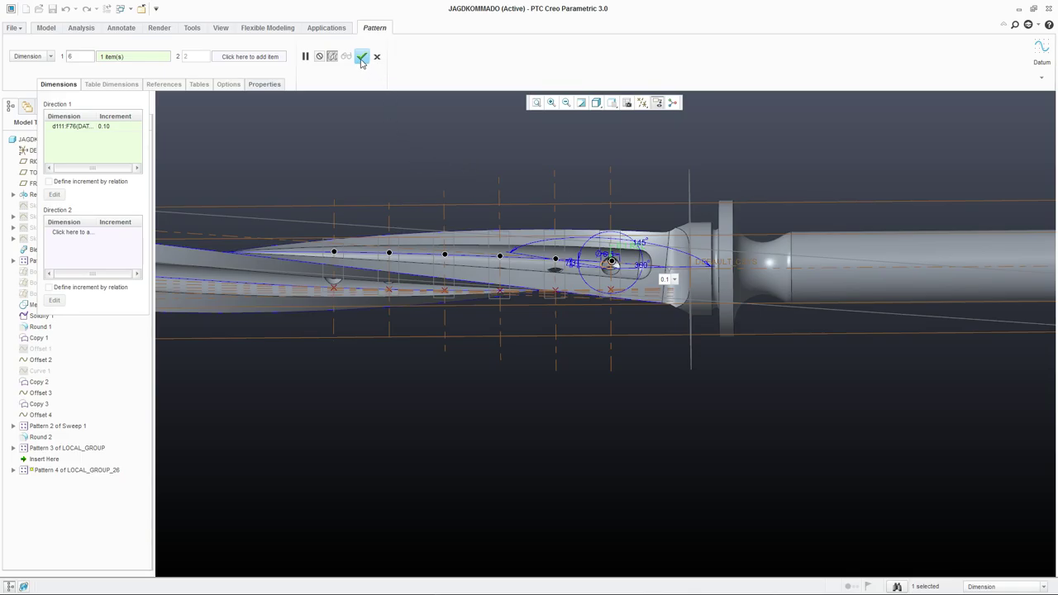
middle_click_drag(471, 169, 475, 223)
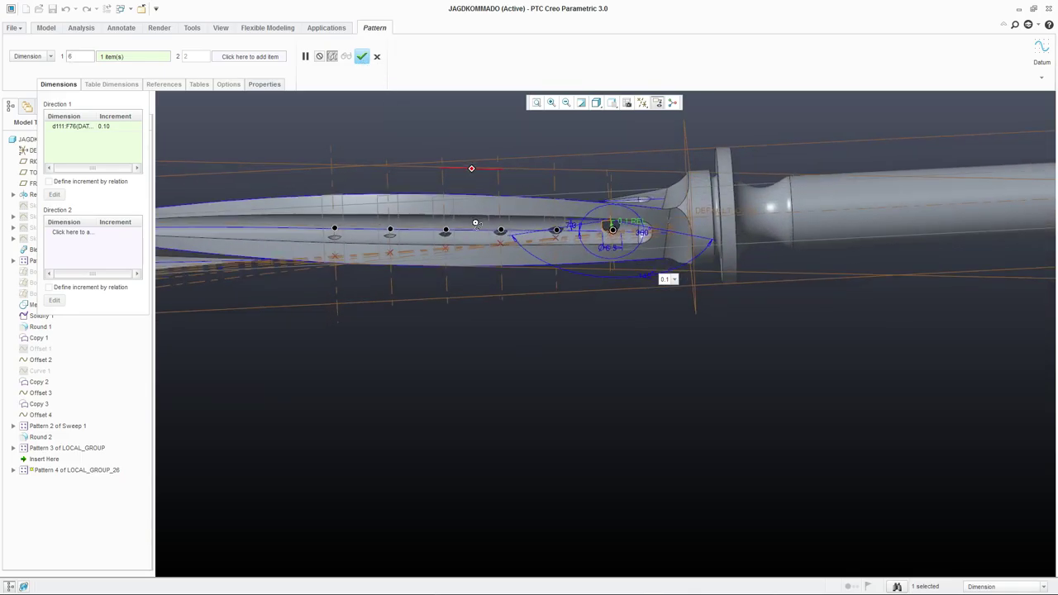
left_click(362, 57)
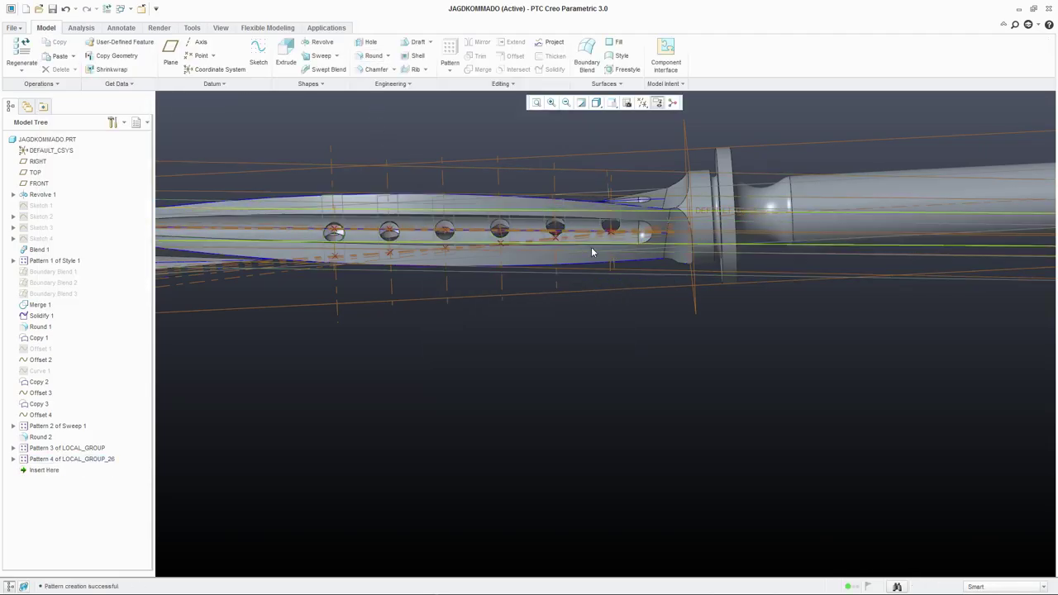
Create a datum point on the Offset 3 curve along the next groove, at an offset ratio of 0.1 from the handle-side end.
middle_click_drag(590, 247, 720, 242)
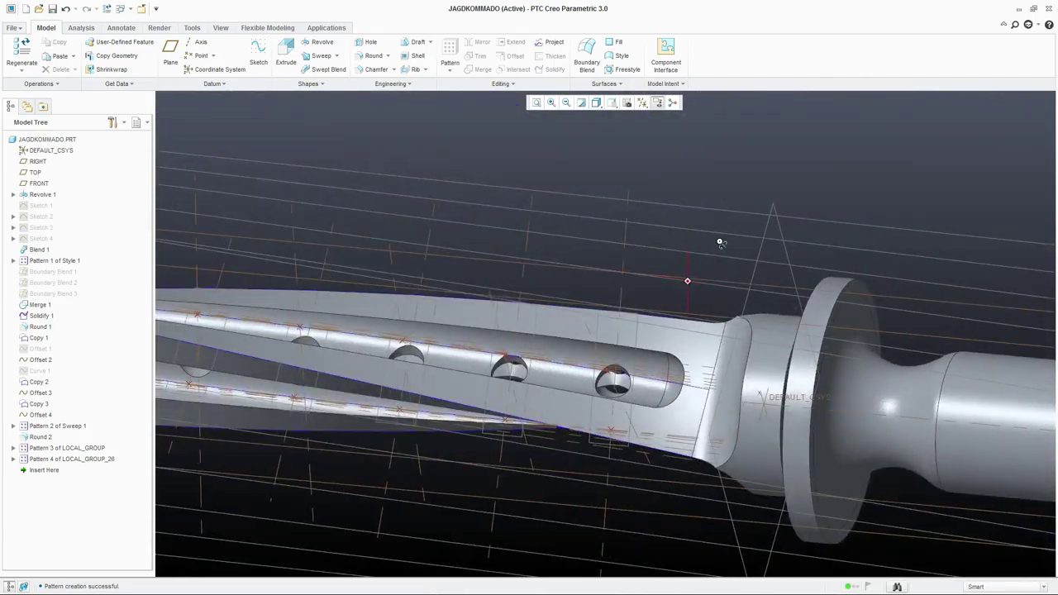
scroll(577, 357, "up", 8)
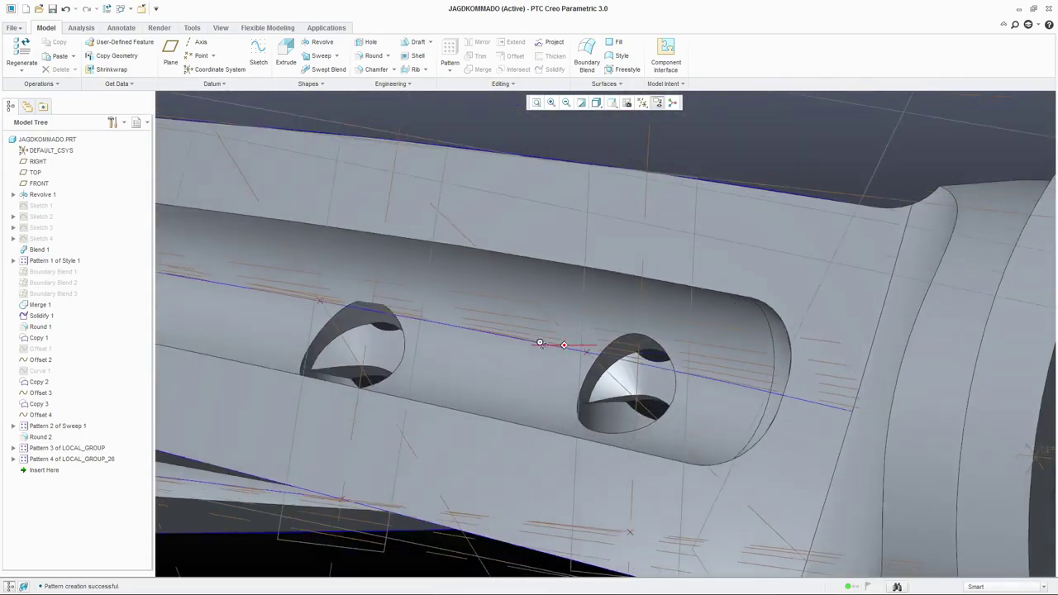
middle_click_drag(540, 342, 511, 377)
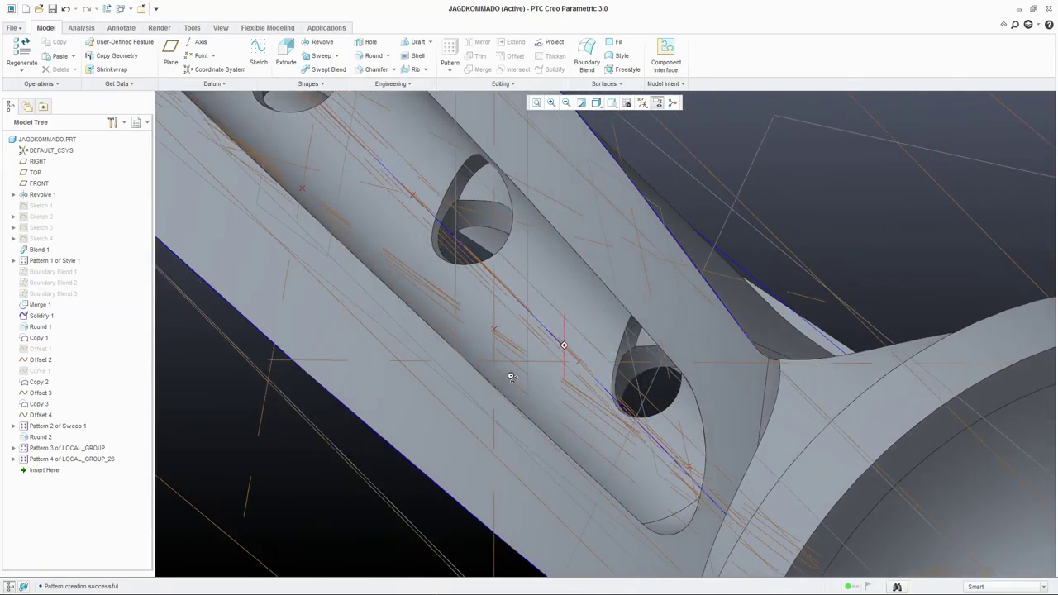
middle_click_drag(511, 376, 422, 294)
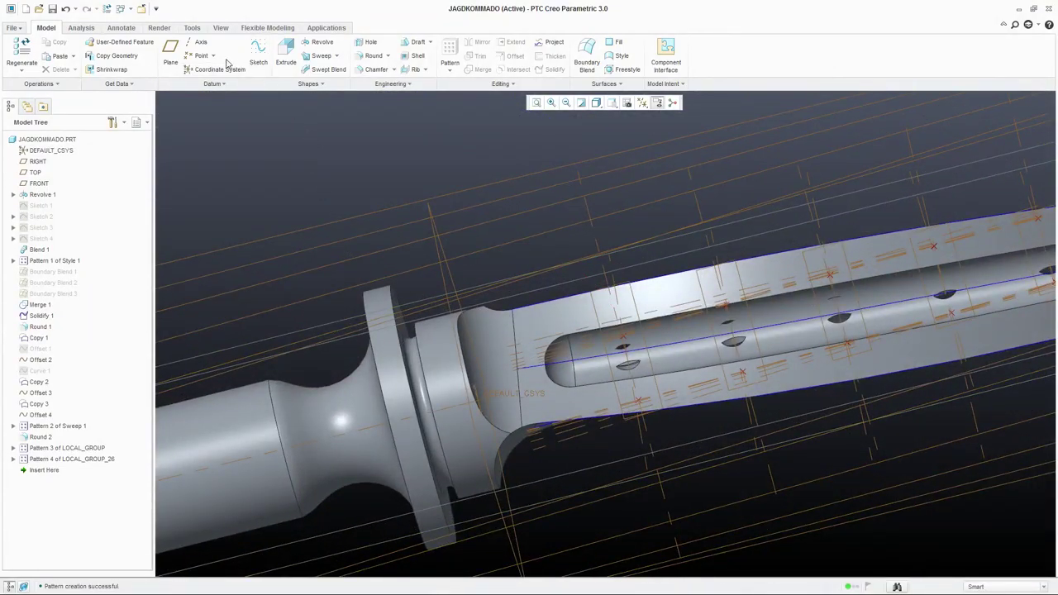
left_click(201, 55)
left_click(593, 357)
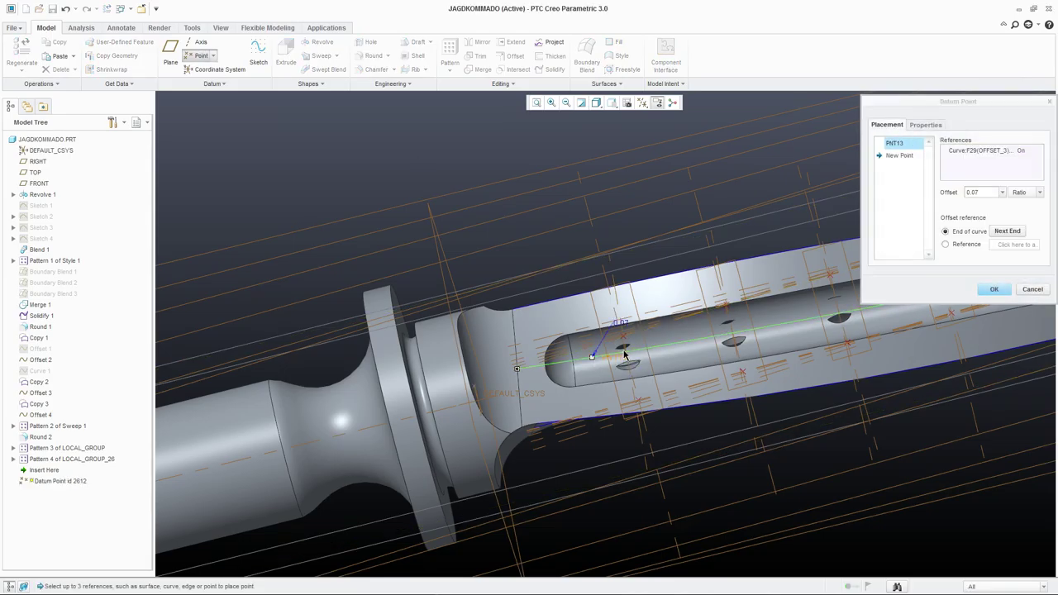
left_click(988, 191)
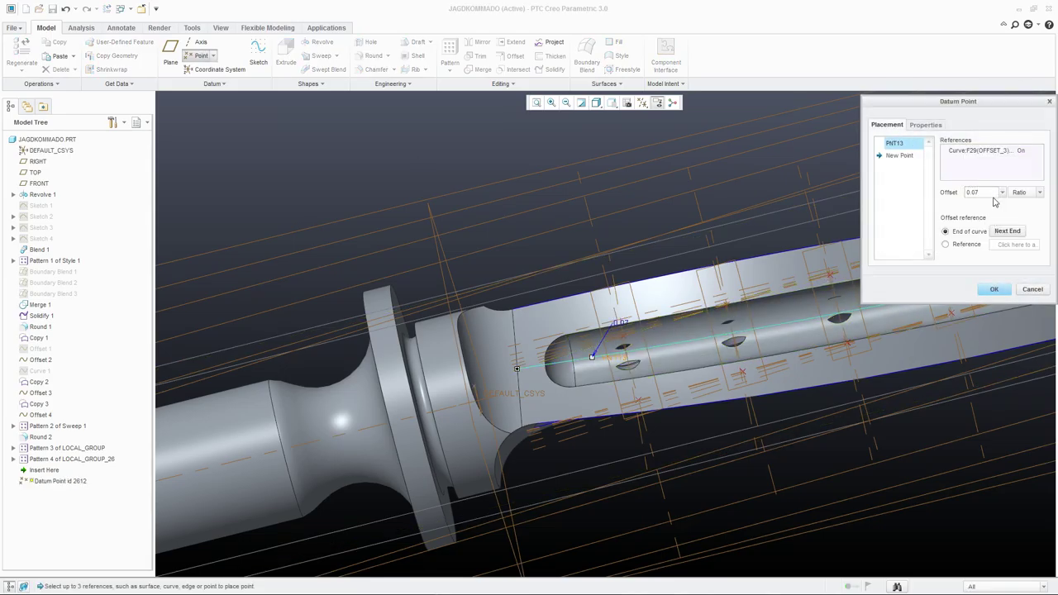
type("0.1")
key("Return")
left_click(995, 289)
Create a datum axis through the new datum point, normal to the blade's Blend 1 surface beside the groove.
left_click(199, 43)
scroll(719, 372, "up", 3)
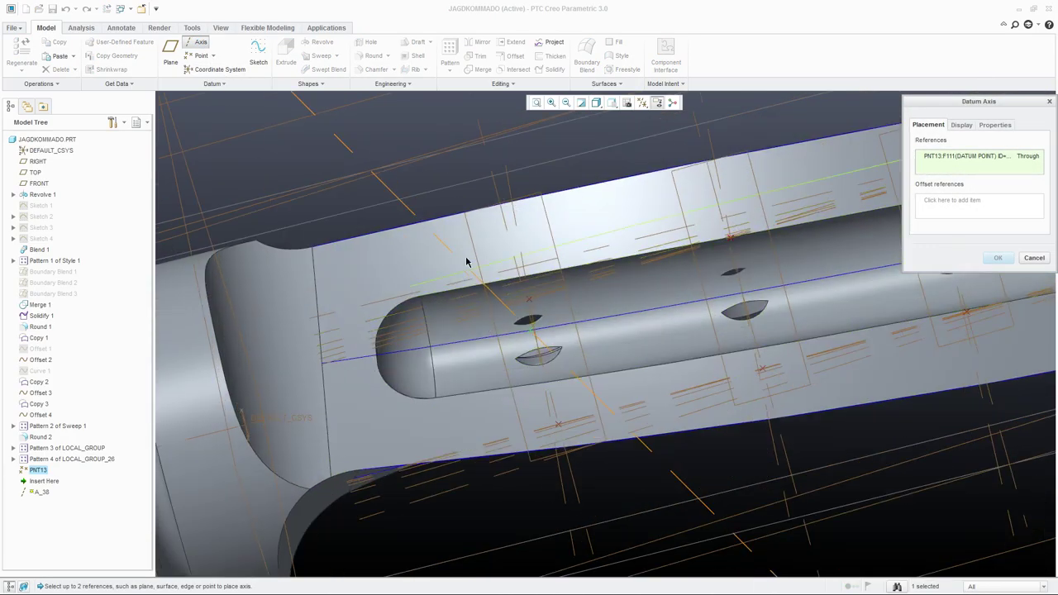
left_click(480, 245)
scroll(482, 243, "down", 3)
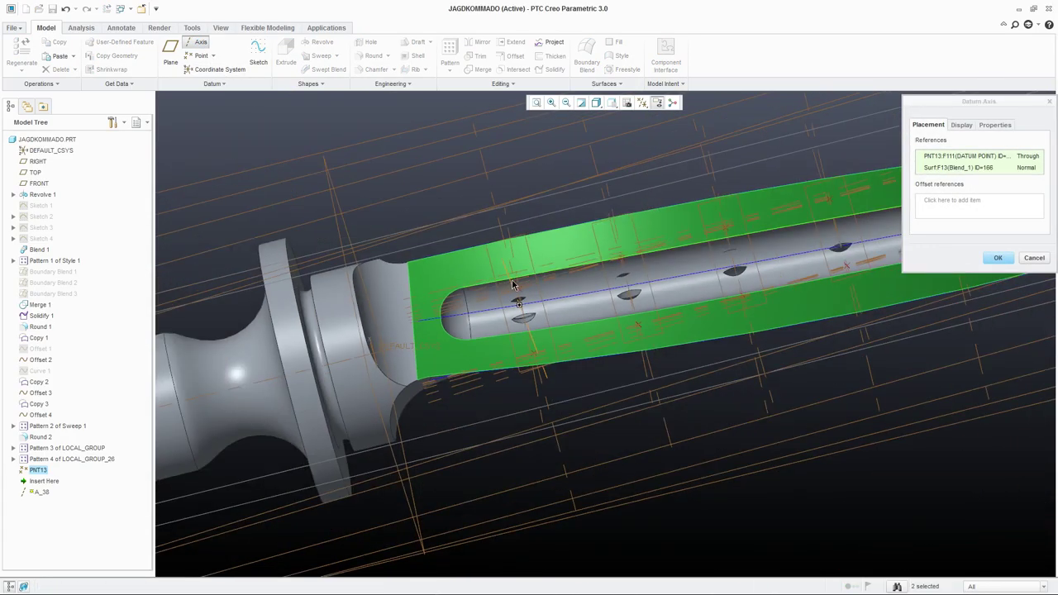
left_click(997, 257)
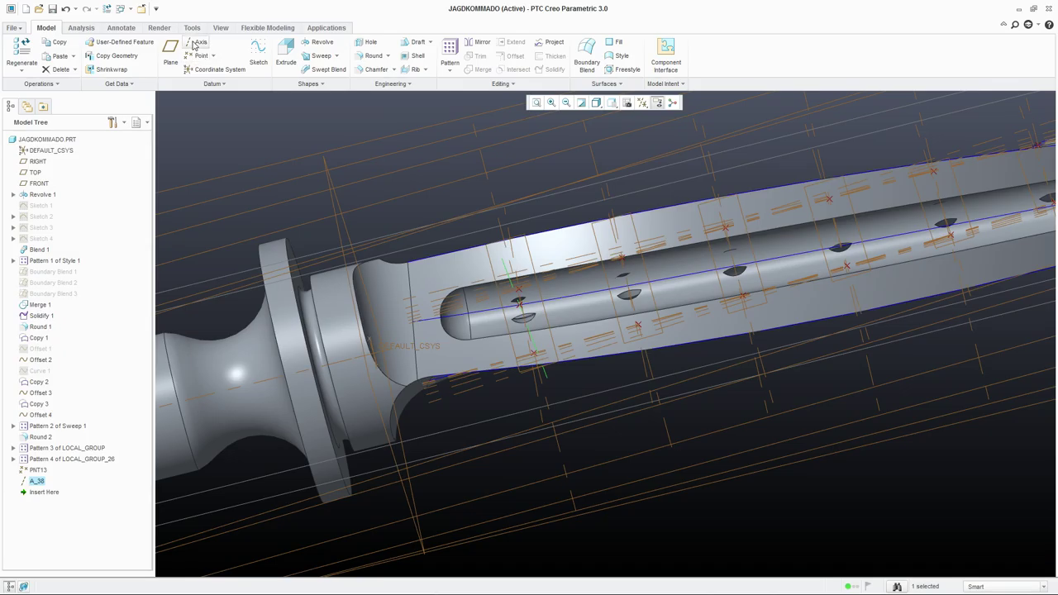
Create a second datum axis through the new datum point, tangent to the Offset 3 curve.
left_click(197, 42)
scroll(484, 279, "up", 3)
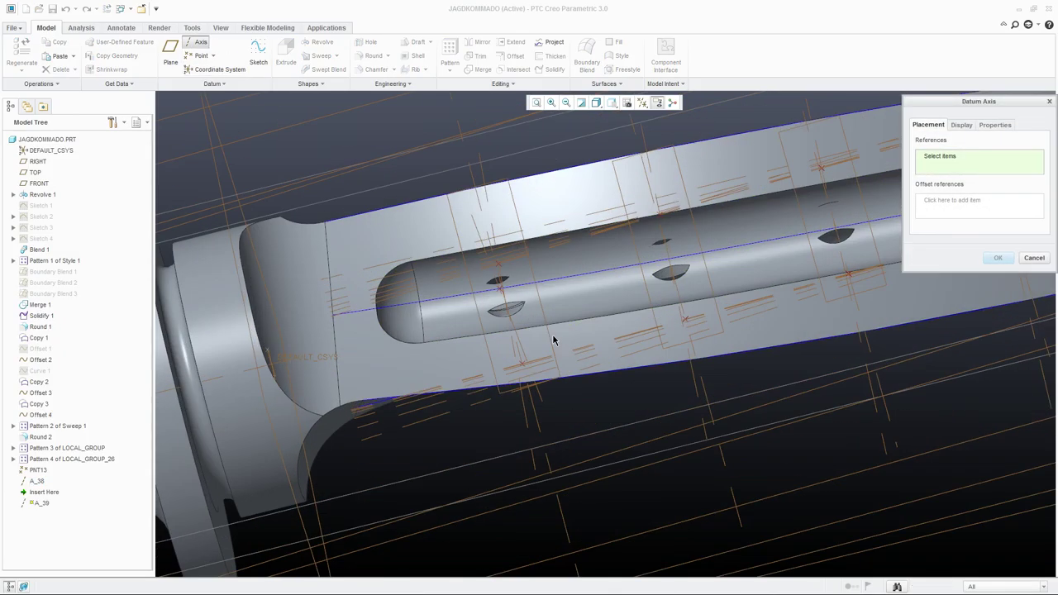
left_click(485, 277)
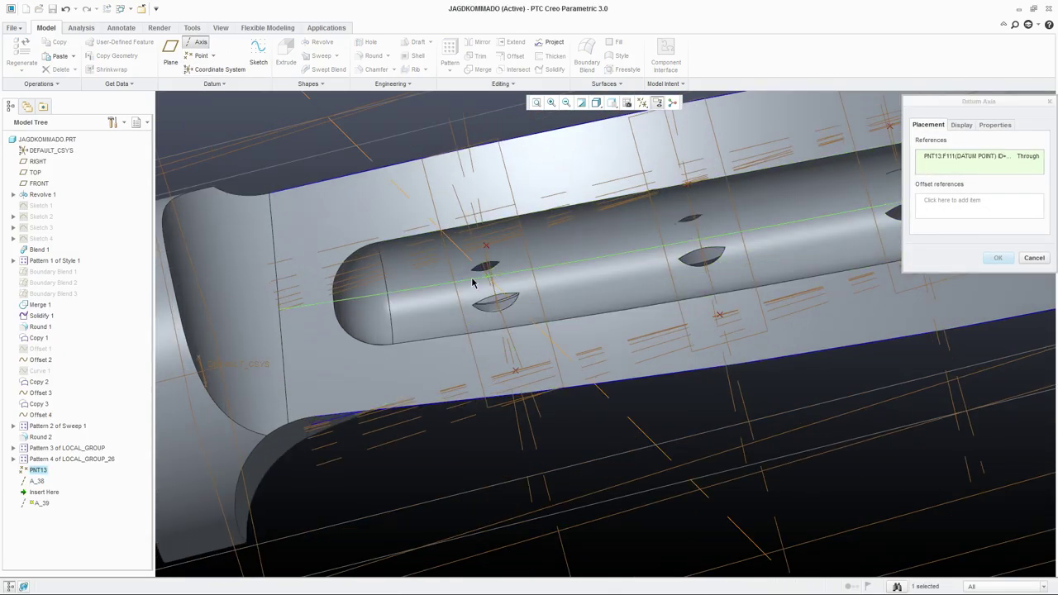
left_click(472, 282, "ctrl")
scroll(537, 283, "down", 5)
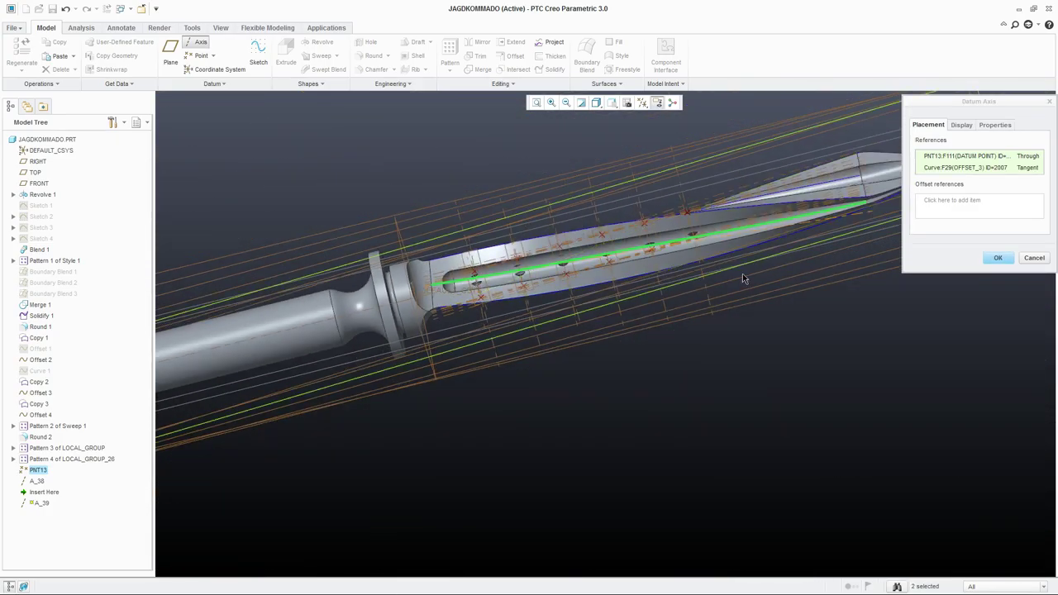
left_click(994, 259)
Create a datum plane through the two new axes and select it.
middle_click_drag(494, 307, 472, 262)
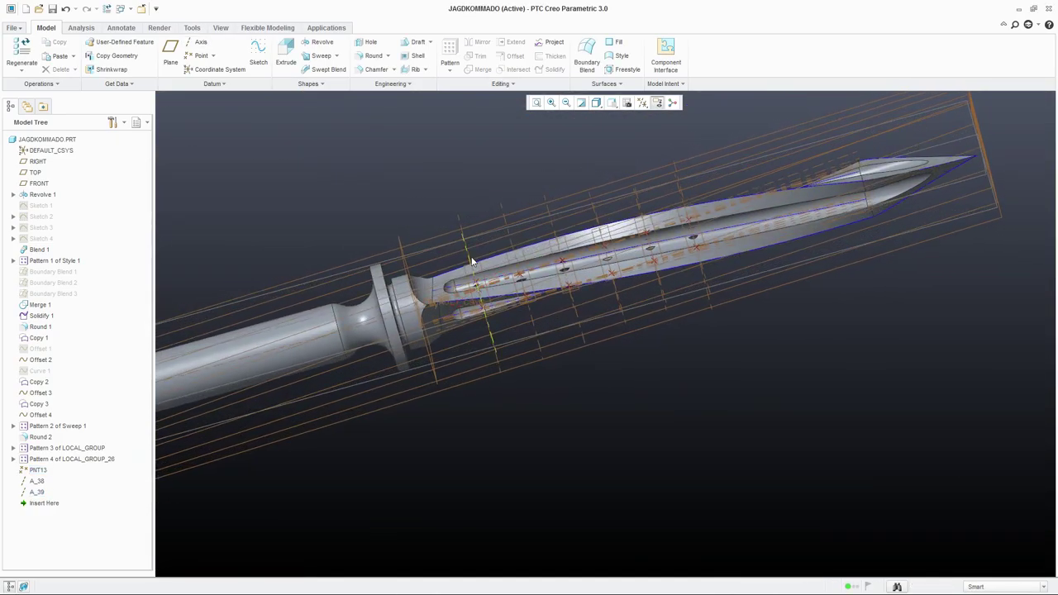
left_click(36, 492)
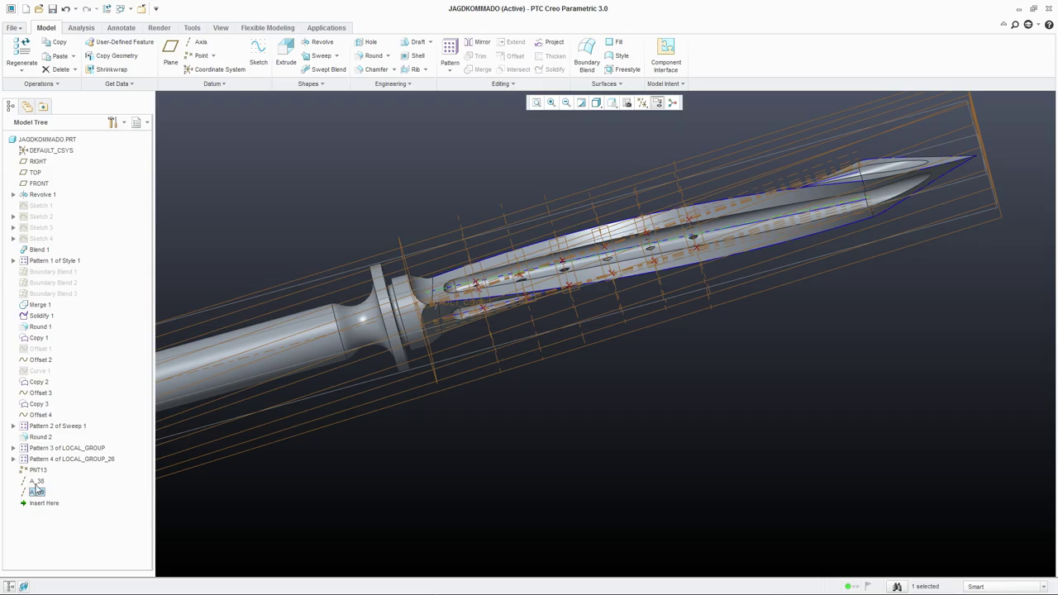
left_click(36, 482, "ctrl")
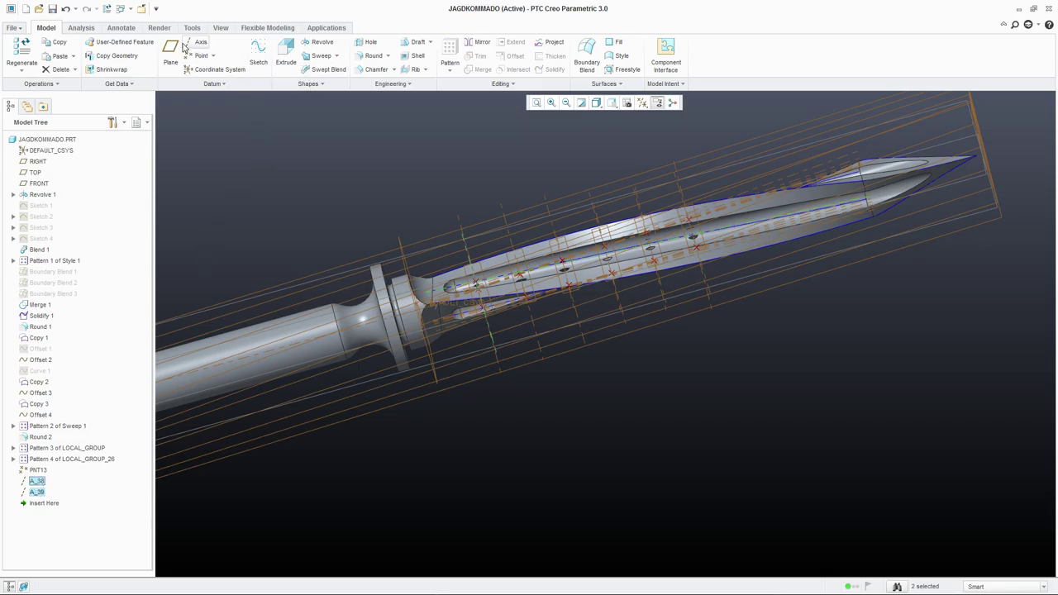
left_click(172, 50)
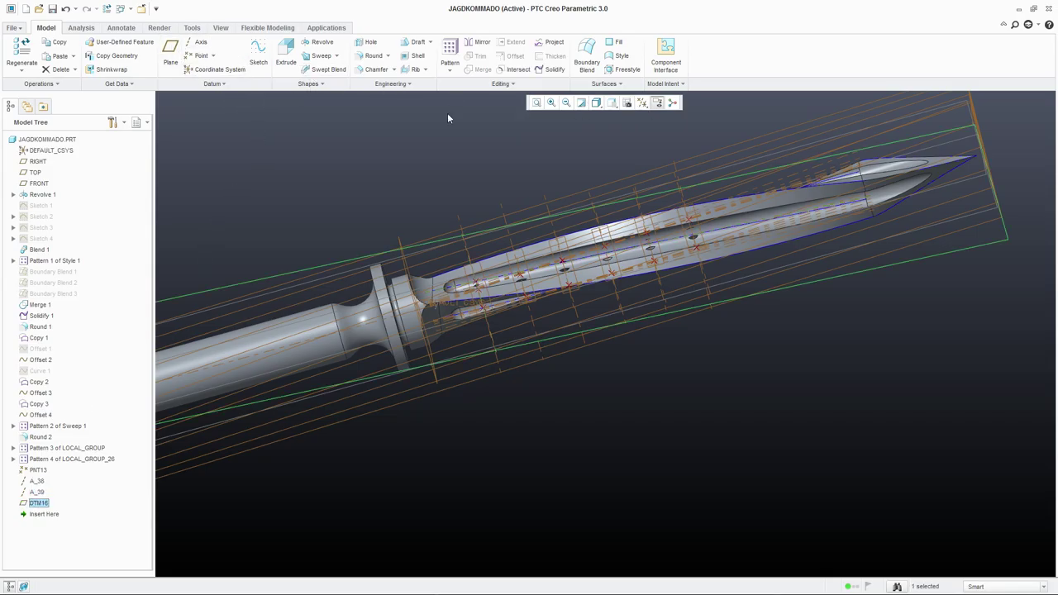
left_click(281, 150)
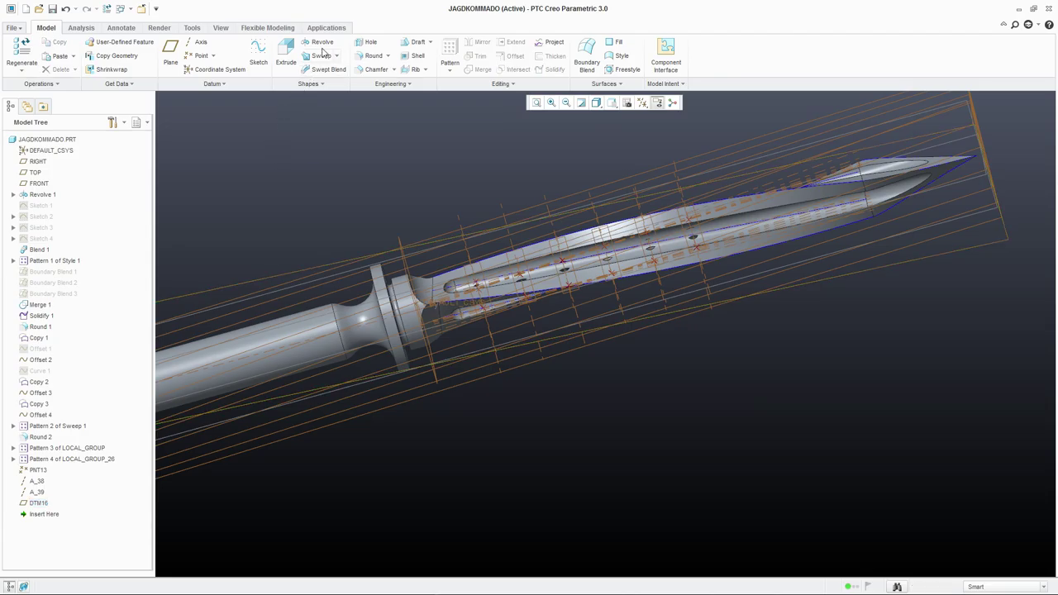
left_click(34, 504)
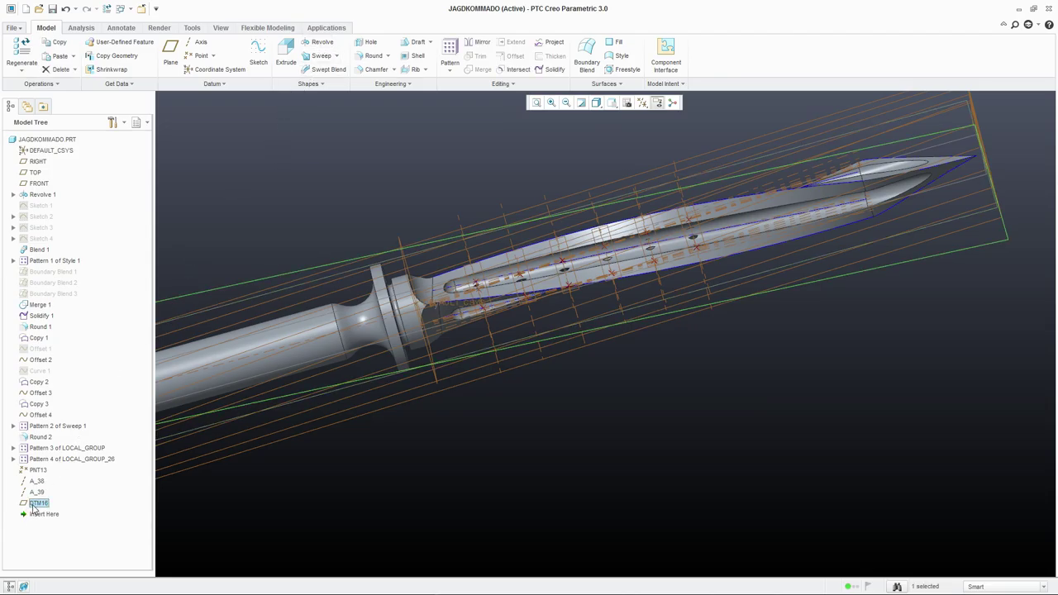
Start a revolve sketch on the new datum plane, reorient it to the sketch view, and add datum axes A_38 and A_39 as references.
left_click(317, 42)
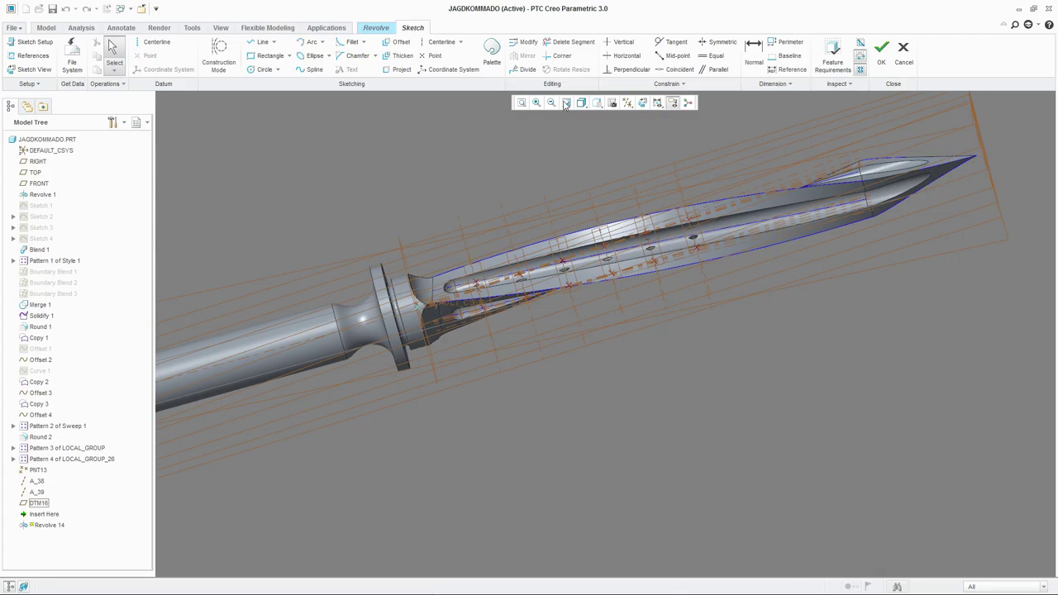
left_click(641, 103)
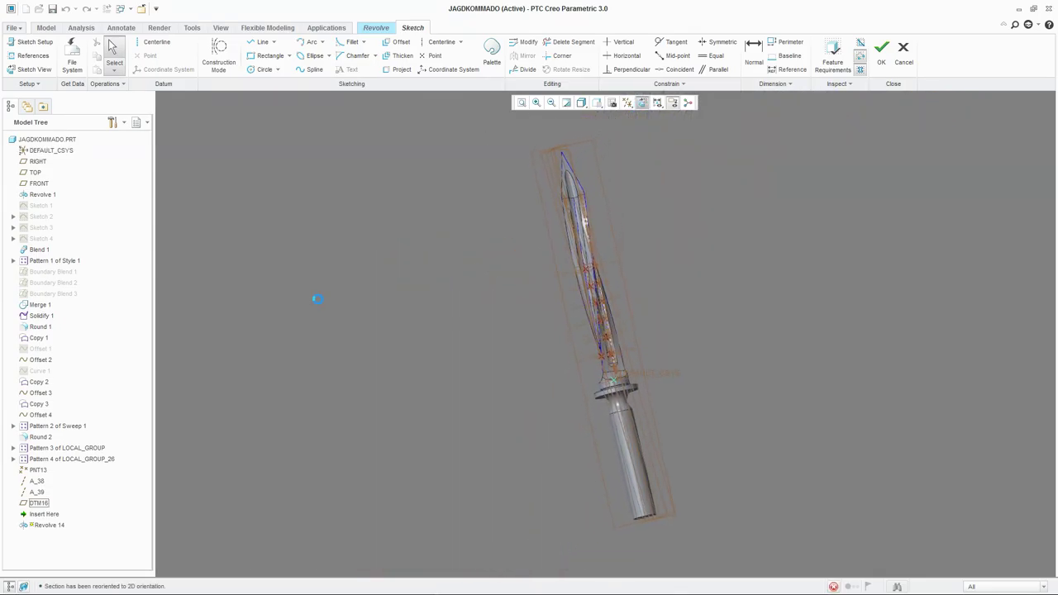
left_click(24, 55)
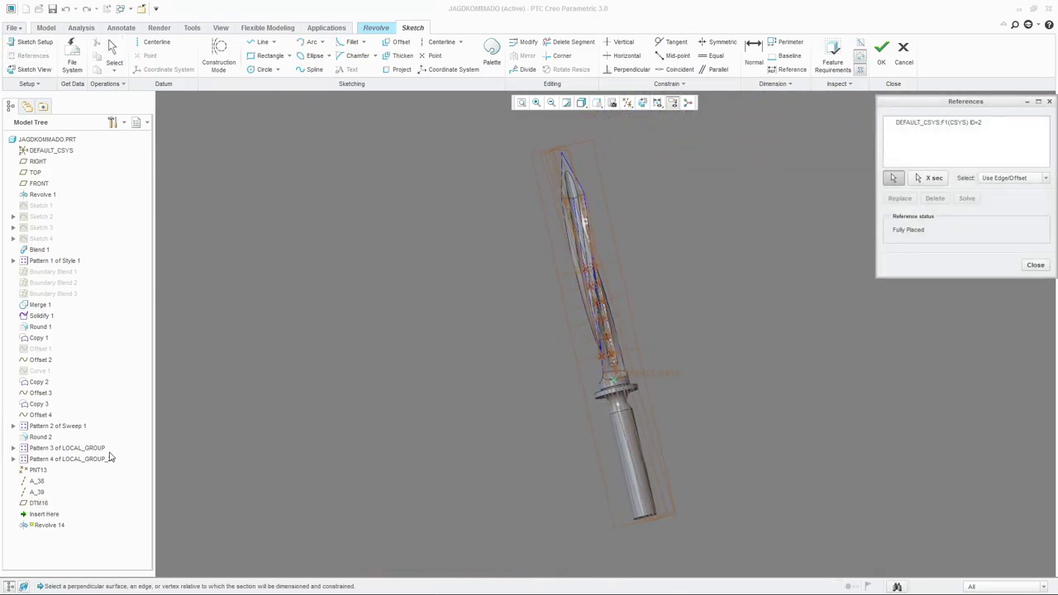
left_click(38, 483)
left_click(37, 492)
scroll(638, 347, "up", 5)
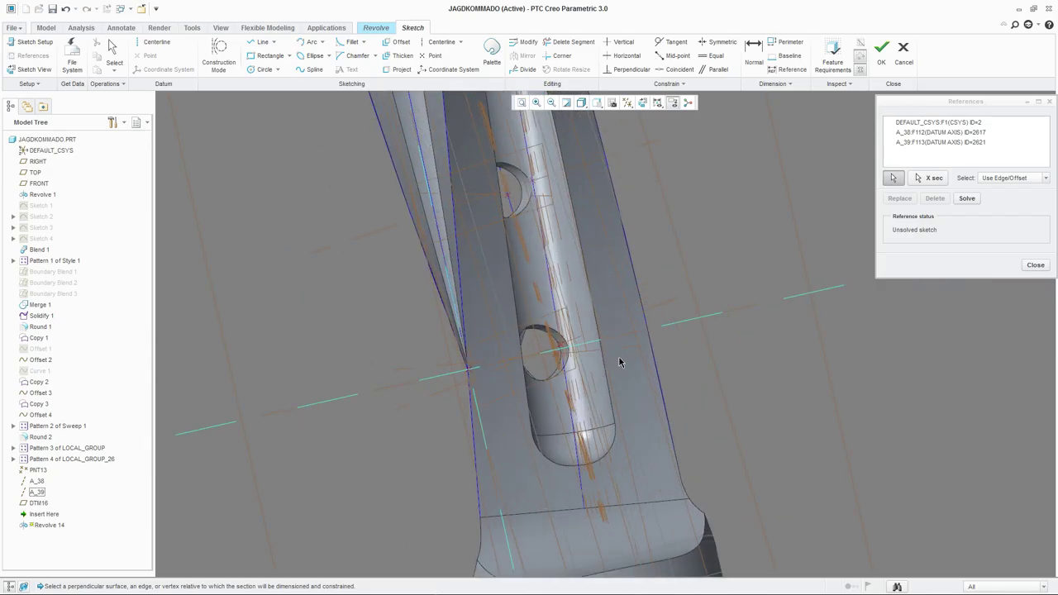
left_click(1034, 264)
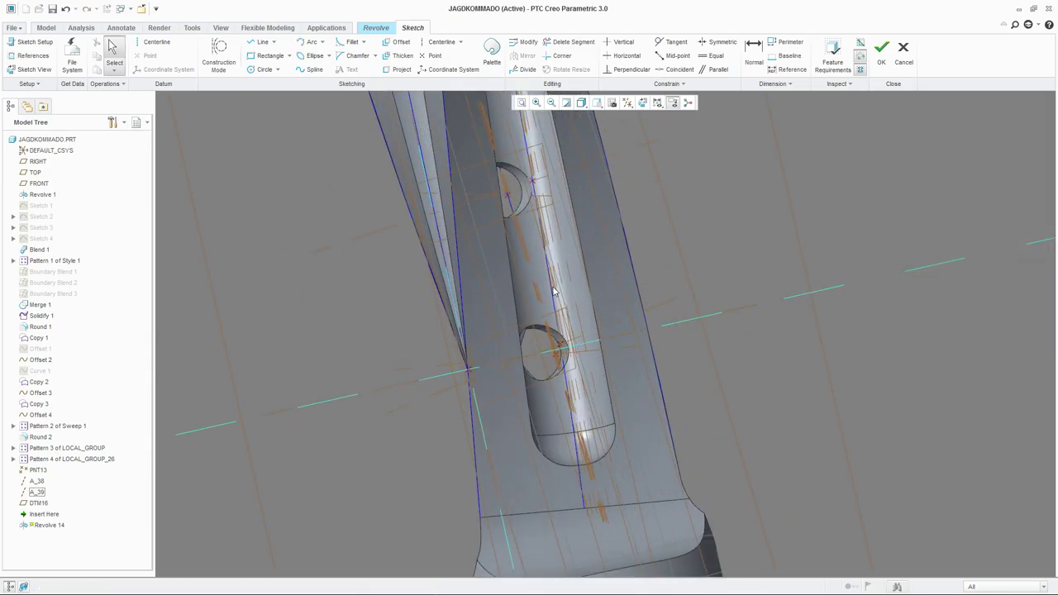
Sketch a closed four-sided profile with a slanted end, starting where the two reference axes cross, and add a centerline along its long base edge.
left_click(251, 43)
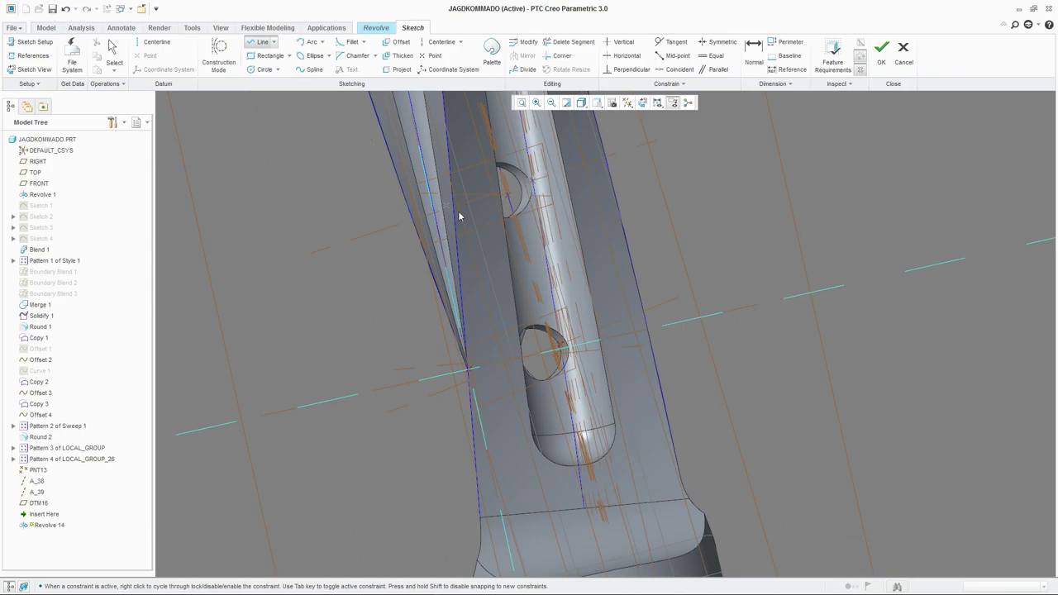
scroll(476, 395, "up", 2)
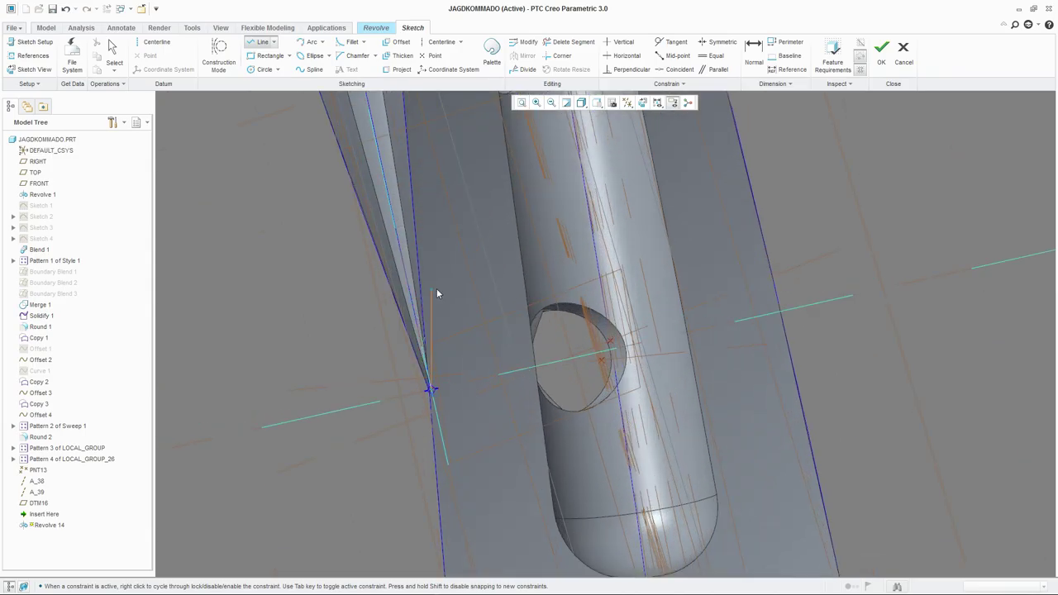
left_click(534, 262)
left_click(433, 391)
middle_click(456, 352)
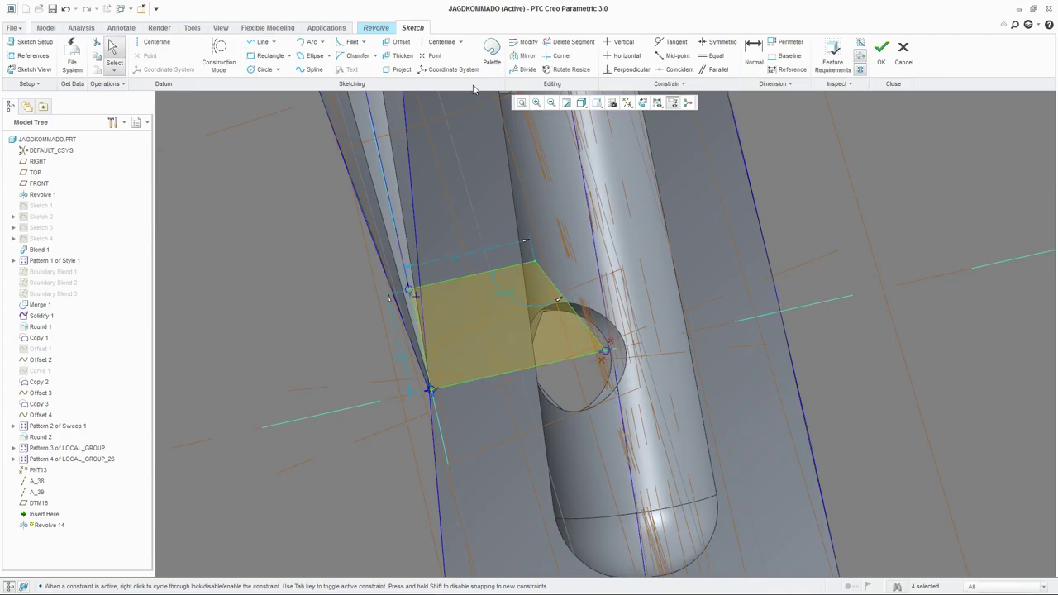
left_click(441, 41)
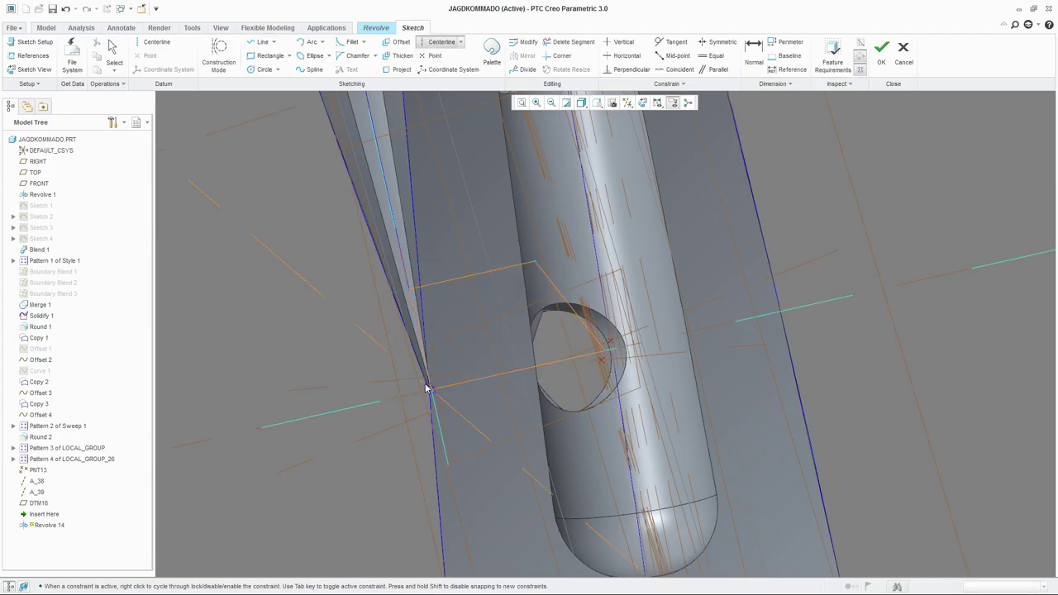
middle_click(322, 346)
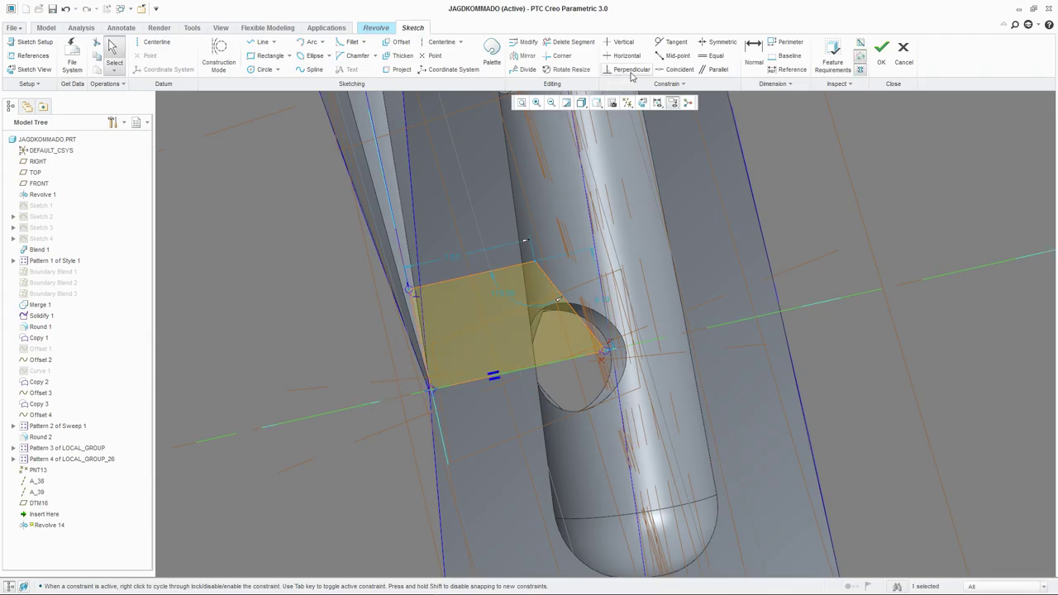
left_click(718, 42)
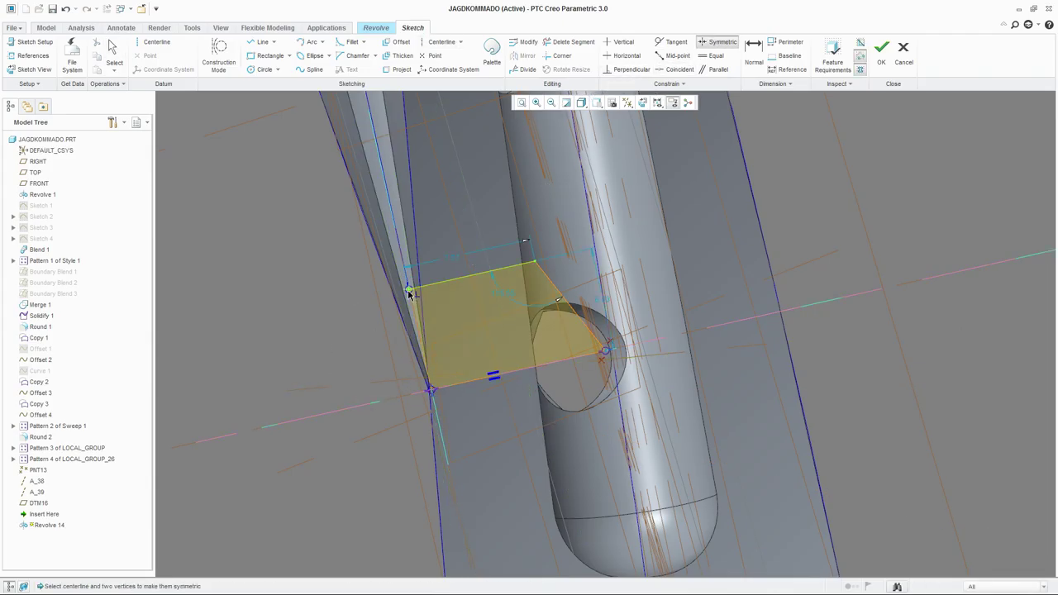
left_click(373, 401)
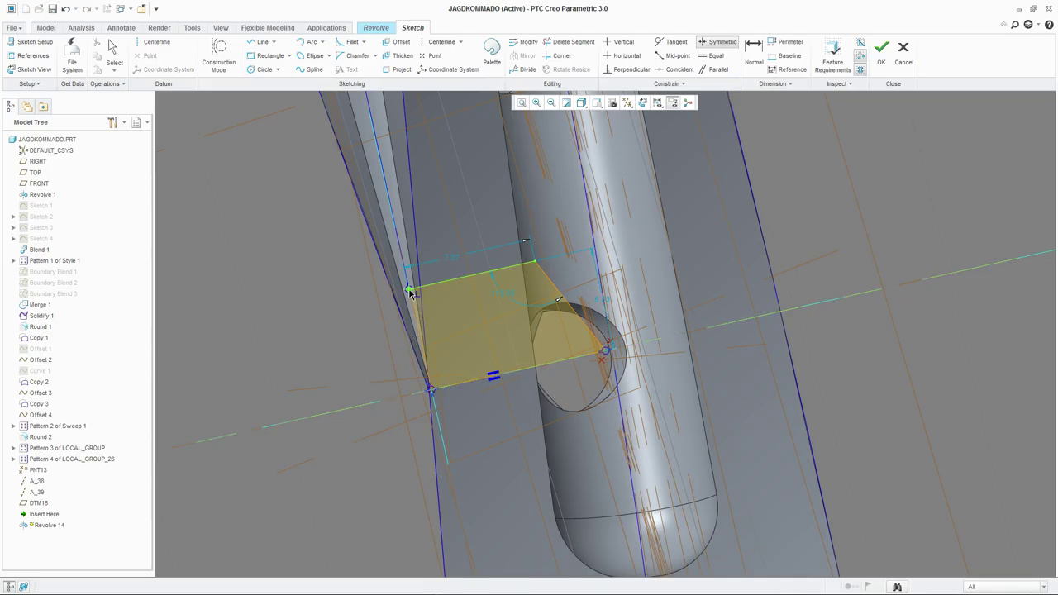
left_click(409, 291)
key("Escape")
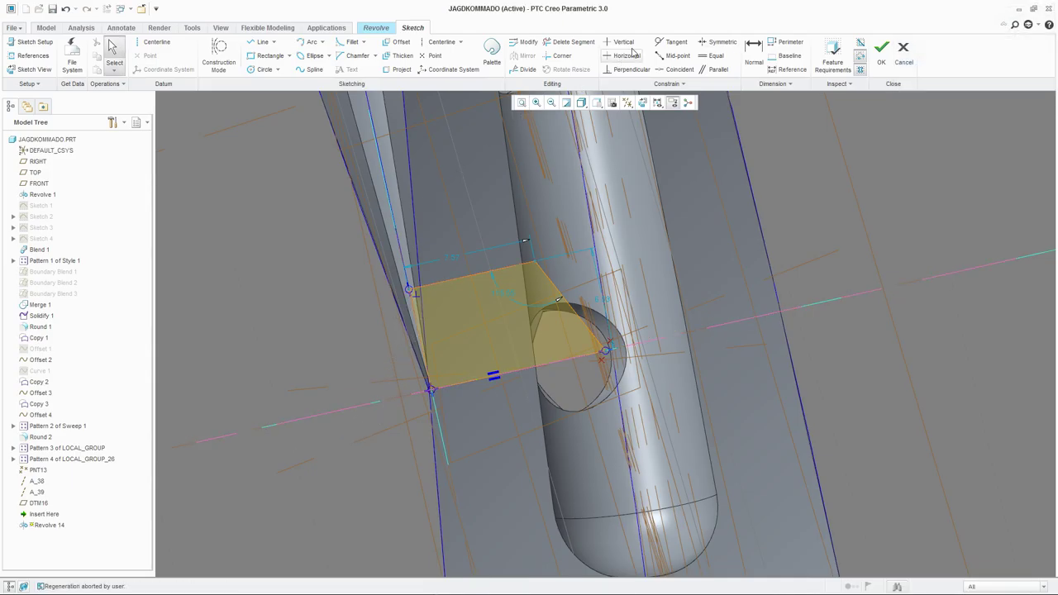
Dimension the profile's diameter about the centerline and set it to 6.5.
left_click(753, 52)
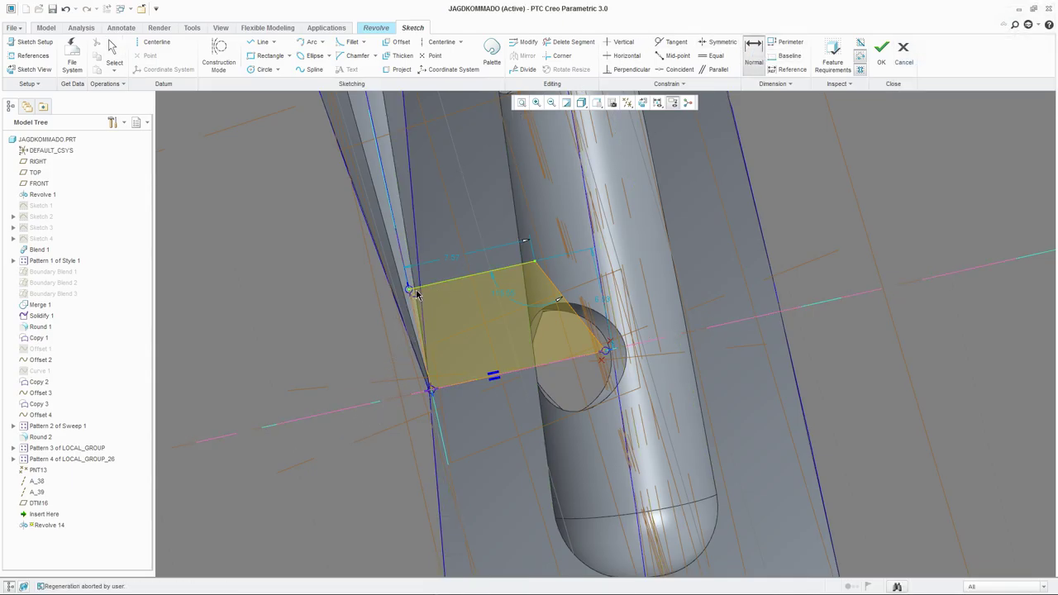
left_click(439, 387)
left_click(417, 290)
middle_click(407, 419)
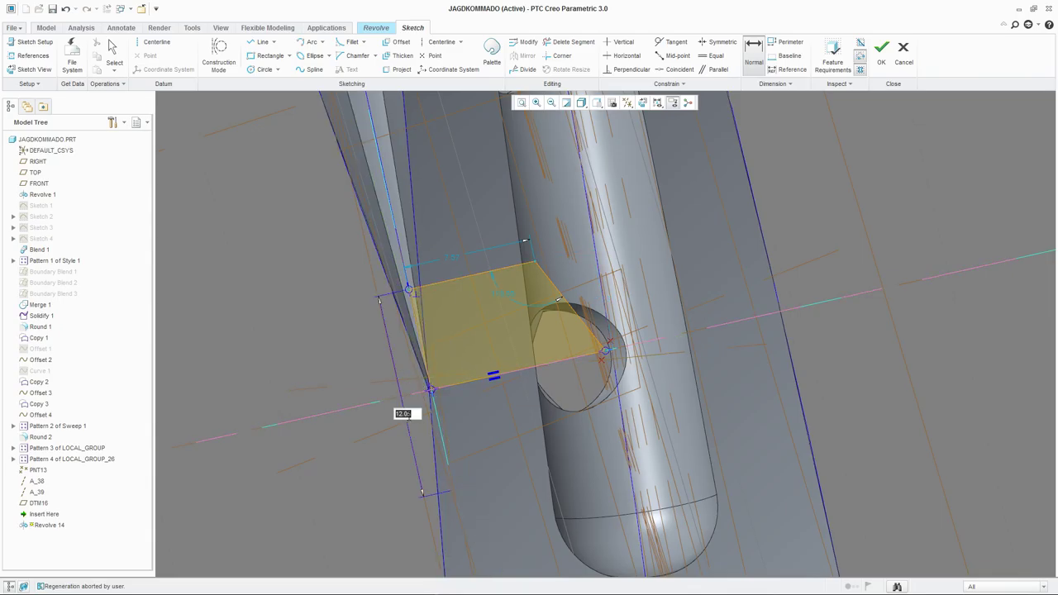
middle_click(407, 419)
type("6.5")
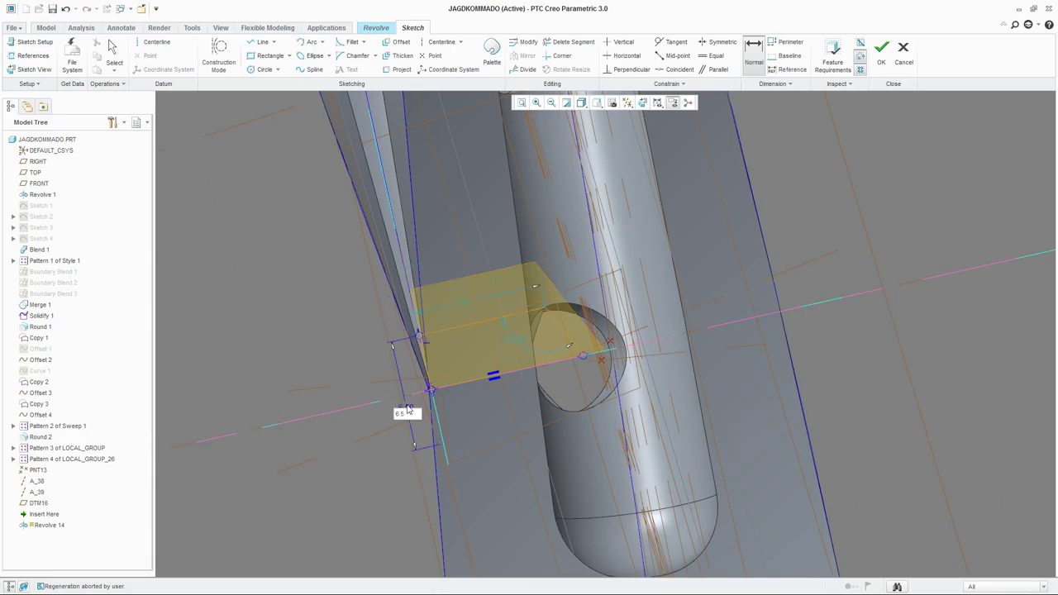
key("Return")
middle_click(461, 285)
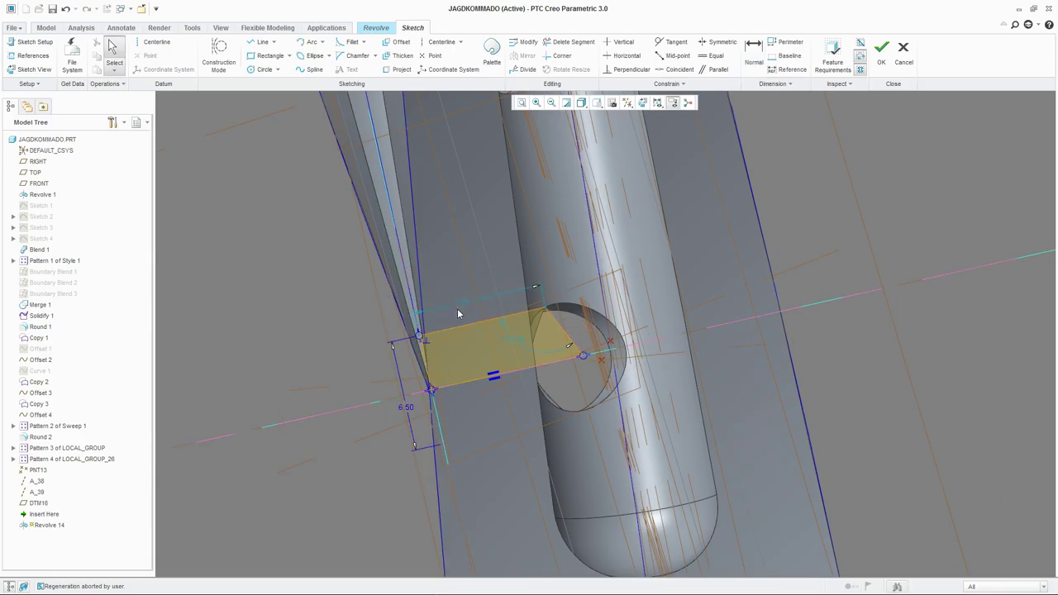
Set the profile's outer edge length to 7.3 and dimension the slanted end at 145 degrees to the centerline.
double_click(461, 305)
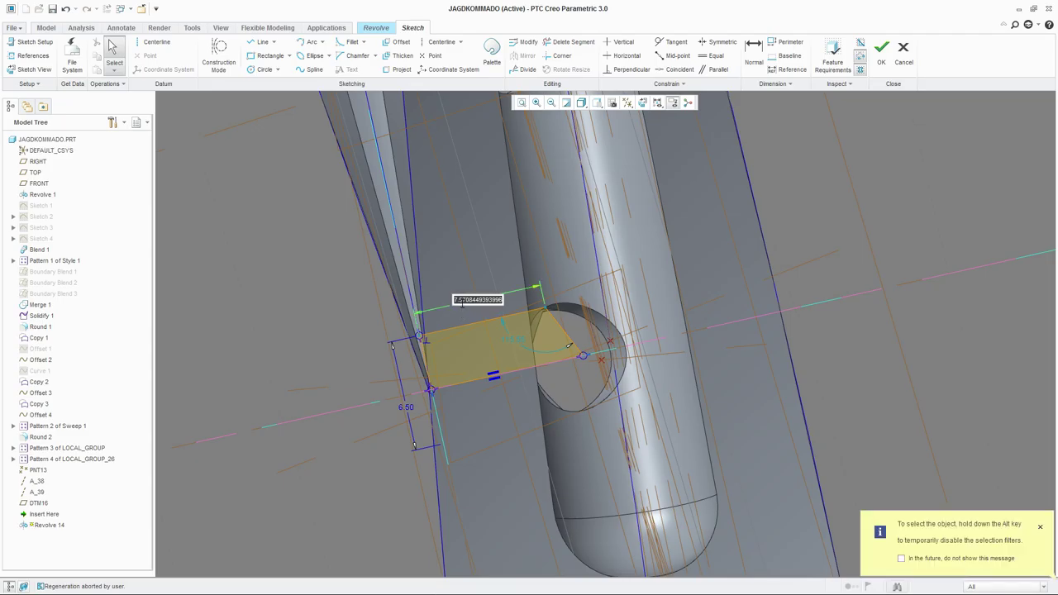
type("7.3")
key("Return")
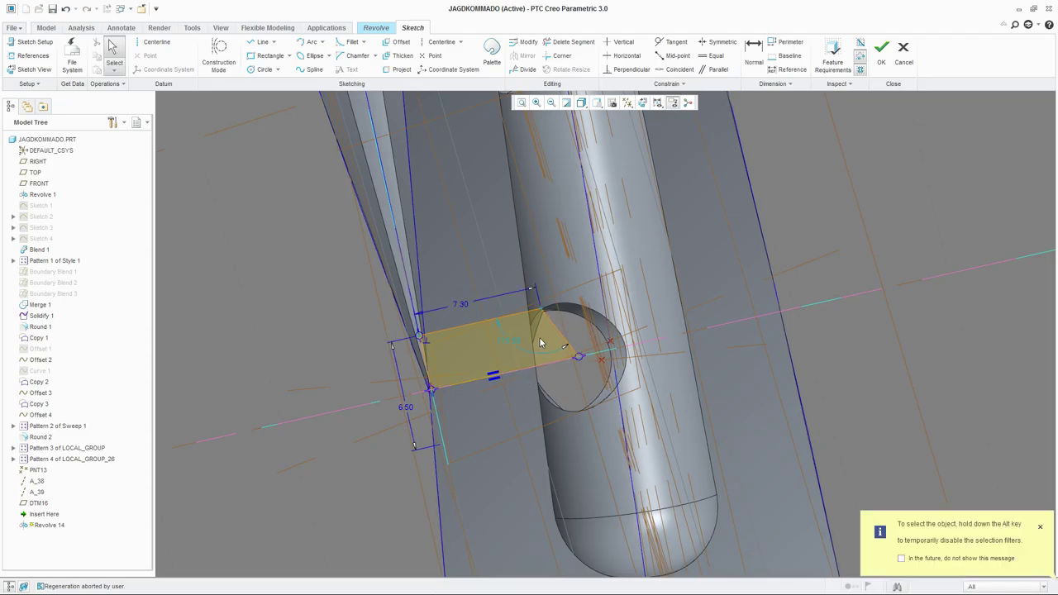
left_click(753, 52)
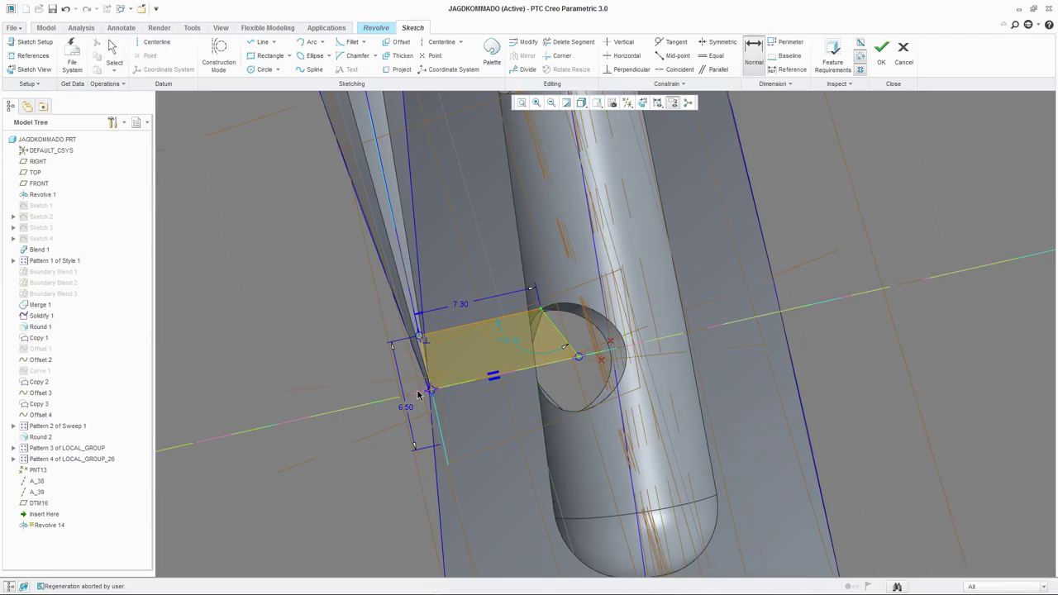
left_click(524, 352)
middle_click(525, 379)
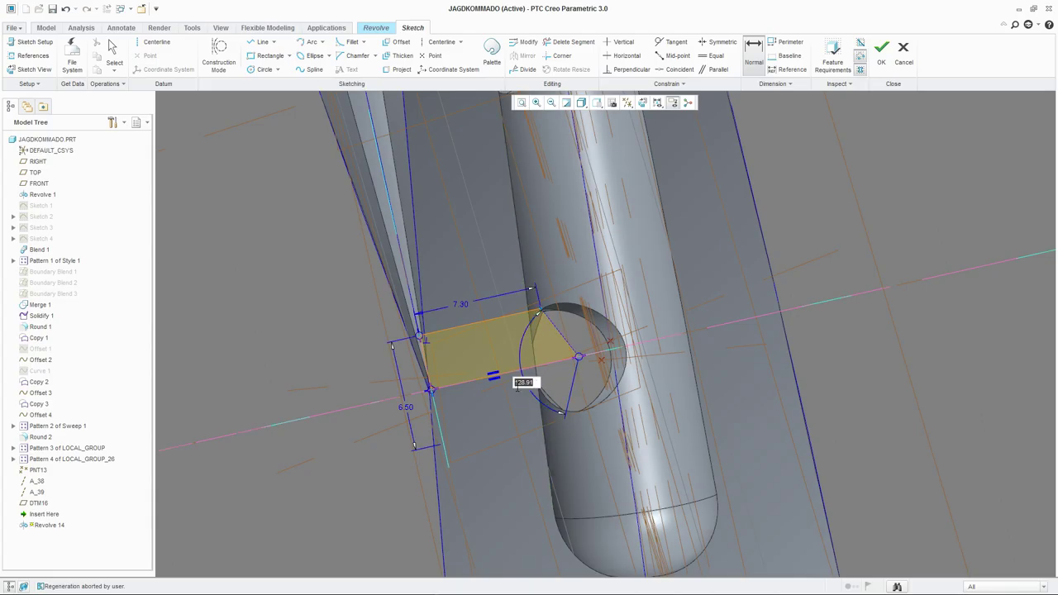
type("14")
key("Return")
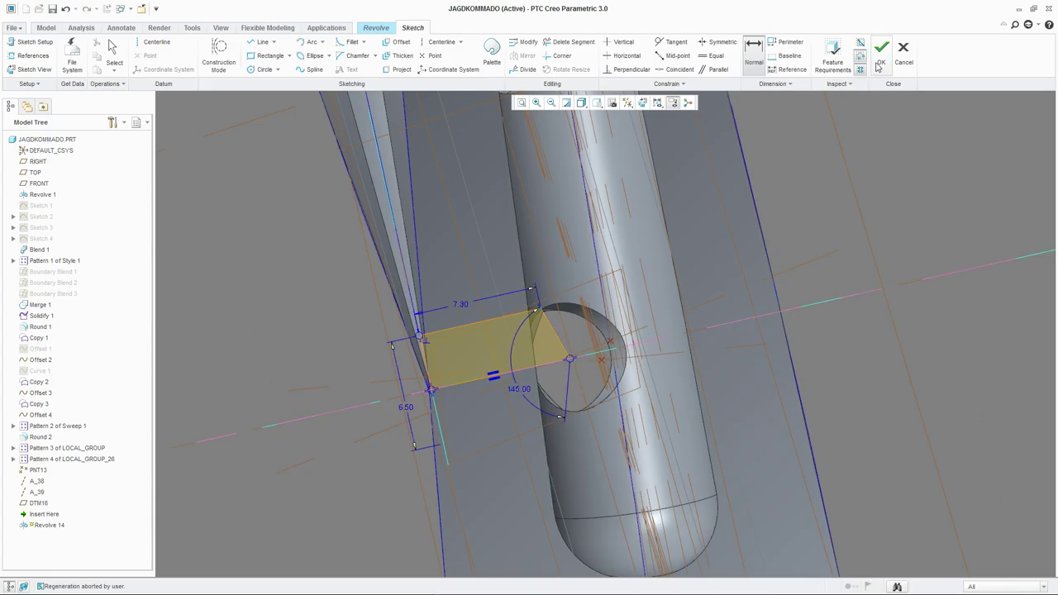
Finish the sketch and complete the 360-degree revolve as a material-removing cut.
left_click(881, 52)
left_click(208, 56)
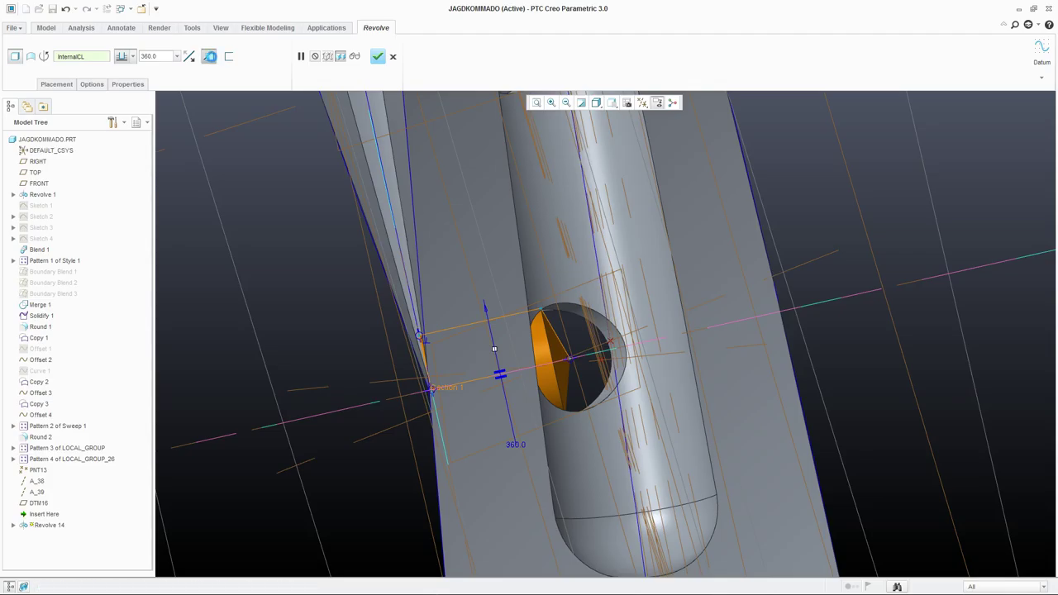
left_click(393, 57)
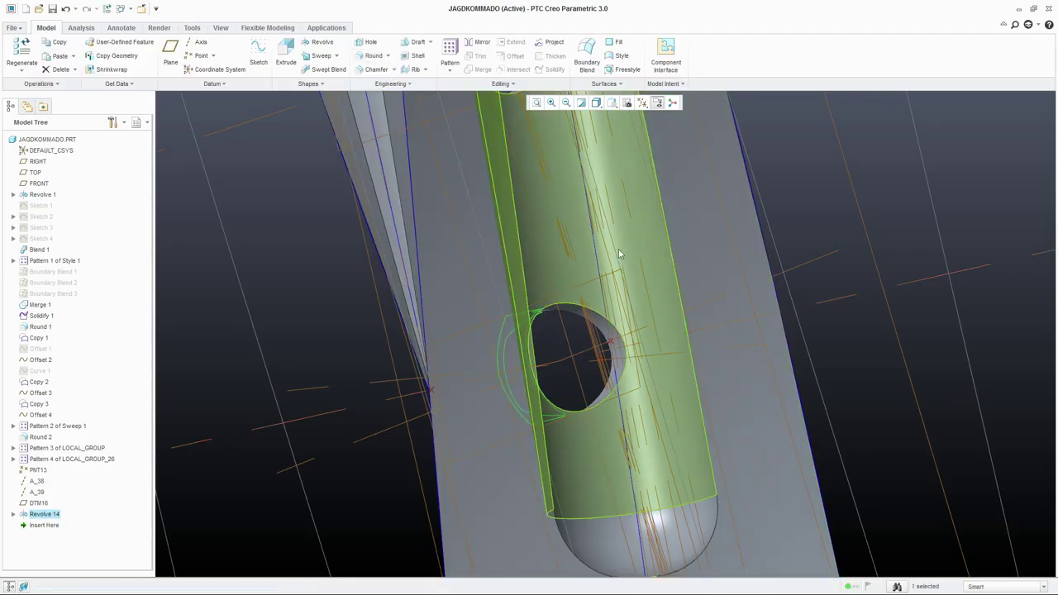
Examine the hole cuts along the blade's grooves from several angles and distances.
middle_click_drag(618, 249, 673, 484)
scroll(526, 421, "up", 5)
scroll(562, 397, "up", 3)
scroll(625, 411, "down", 3)
scroll(589, 394, "up", 4)
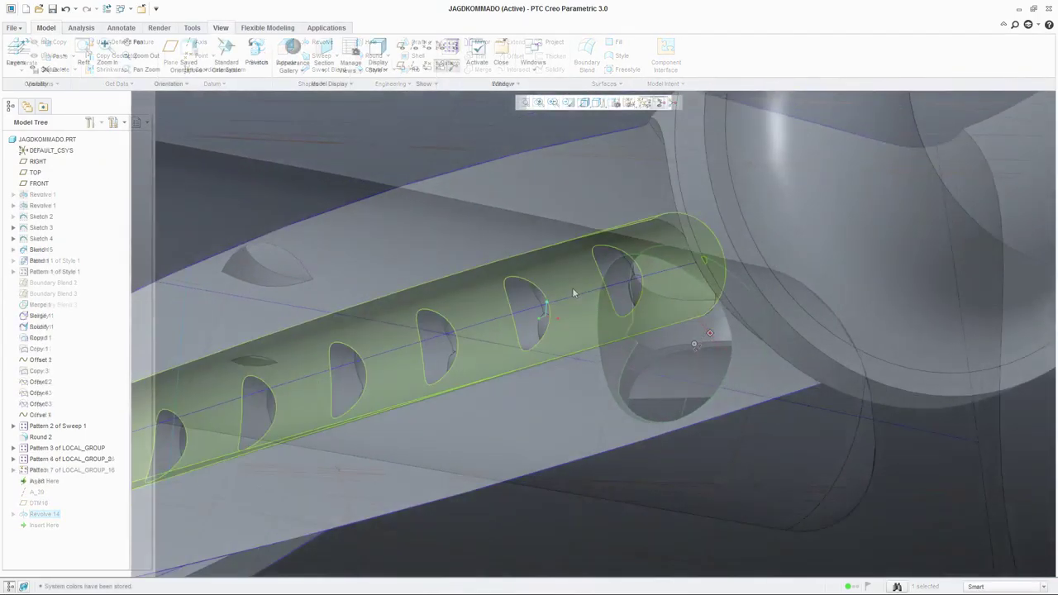
middle_click_drag(572, 287, 716, 314)
scroll(720, 309, "down", 3)
scroll(694, 294, "down", 3)
middle_click_drag(673, 274, 630, 276)
scroll(633, 276, "up", 6)
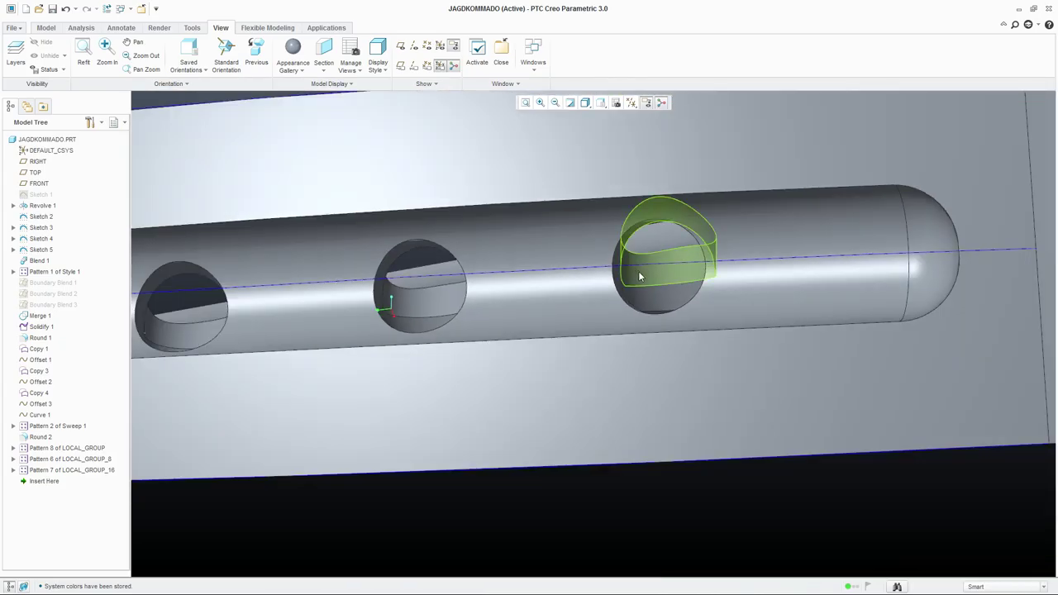
middle_click_drag(590, 307, 457, 314)
scroll(552, 335, "down", 5)
middle_click_drag(543, 369, 559, 353)
middle_click_drag(670, 328, 544, 390)
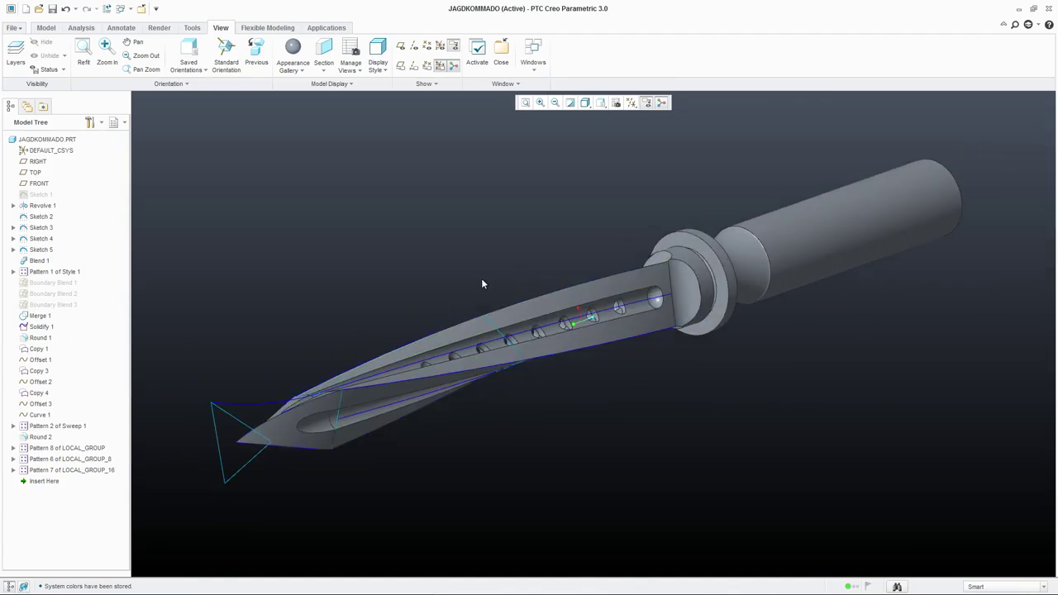
Chamfer the long rim edges of the blade groove with an O x O edge chamfer of 2.50.
left_click(48, 28)
scroll(429, 324, "down", 2)
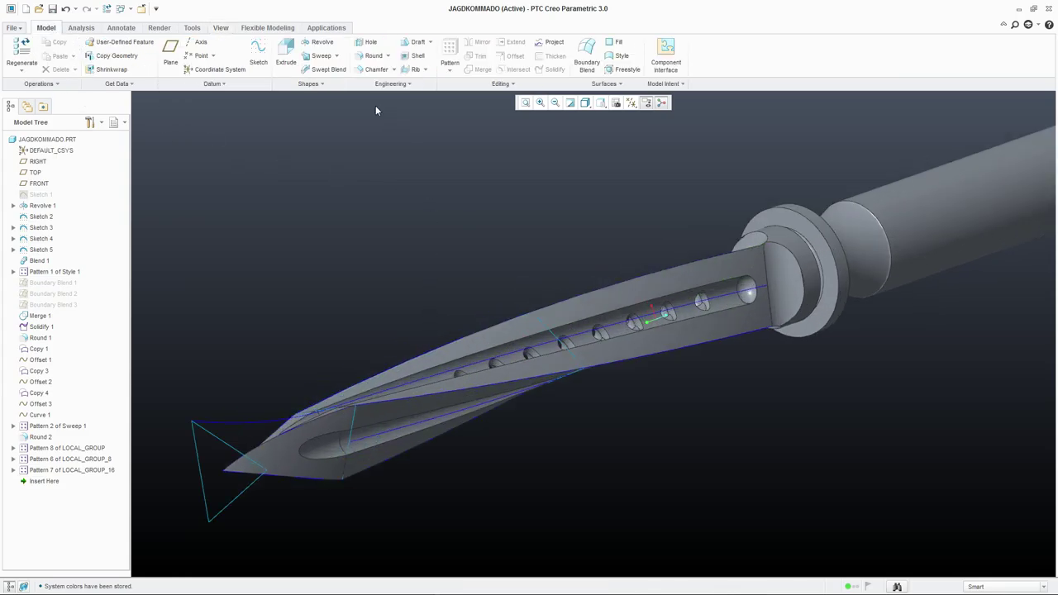
left_click(374, 72)
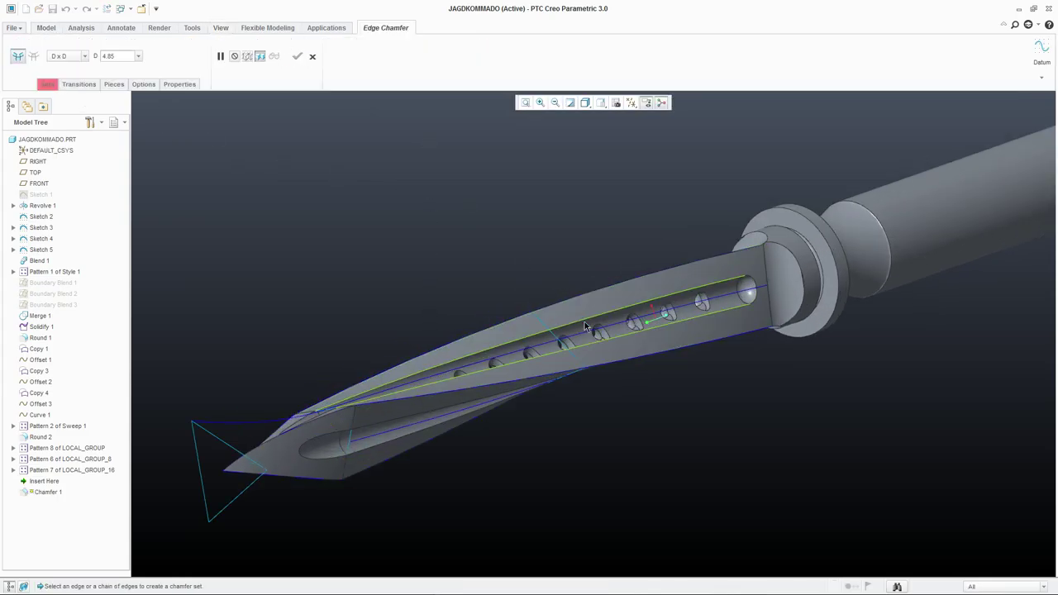
left_click(584, 321)
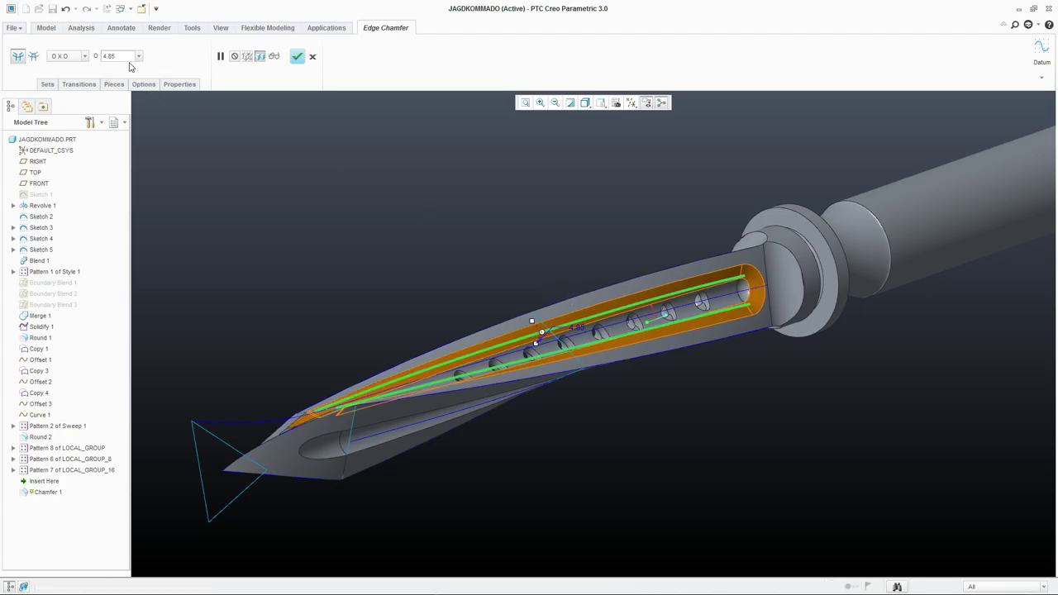
type(".5")
key("Return")
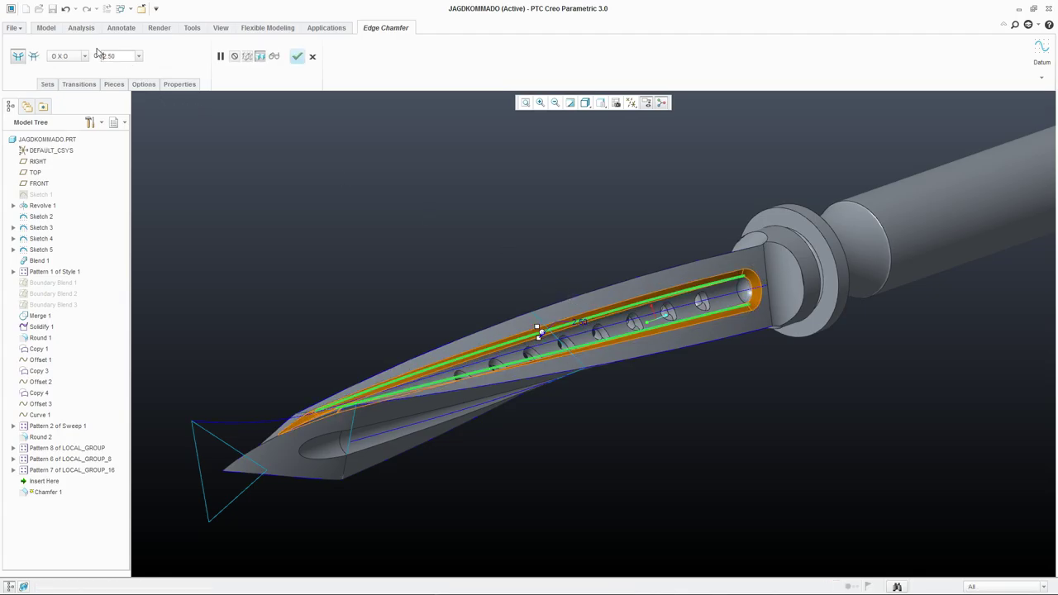
middle_click_drag(496, 205, 629, 345)
middle_click(595, 212)
Examine the chamfered blade grooves and the collar joining the blade to the handle from several angles.
scroll(576, 332, "down", 2)
scroll(690, 305, "up", 4)
scroll(685, 314, "down", 4)
scroll(683, 322, "up", 4)
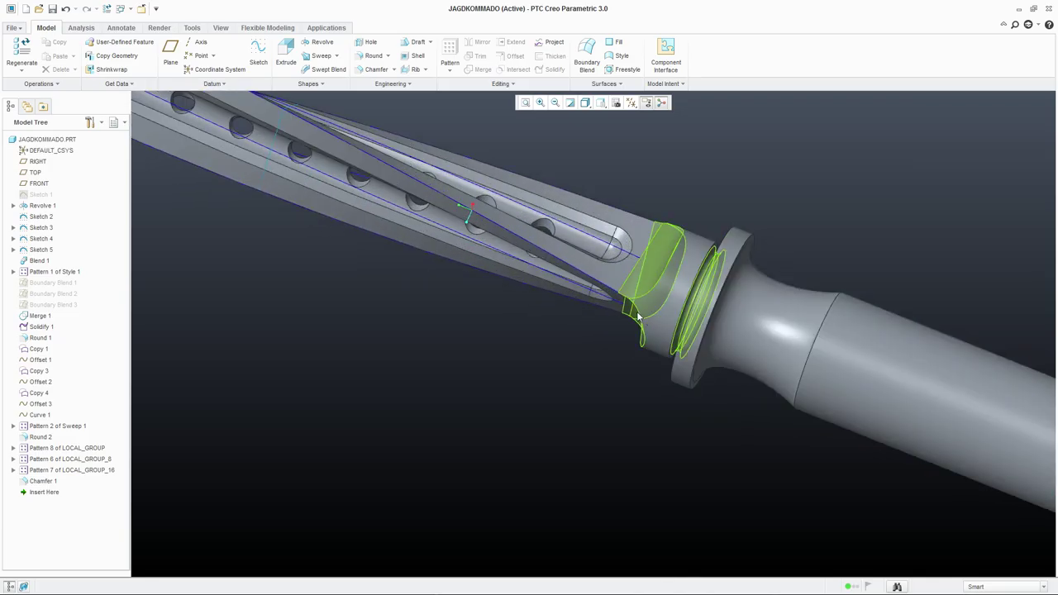
middle_click_drag(648, 315, 666, 300)
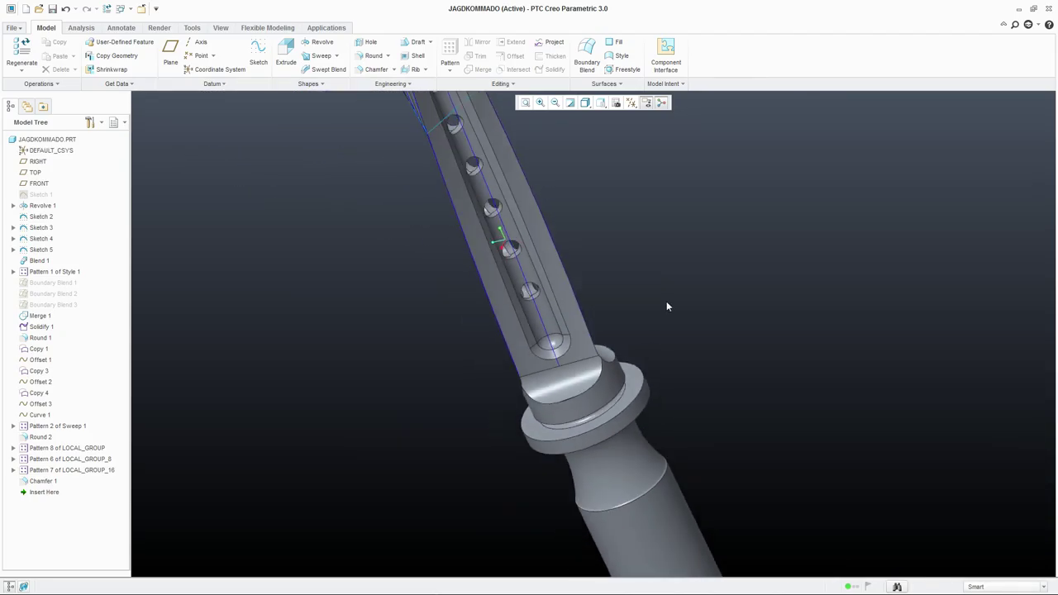
scroll(628, 363, "down", 4)
scroll(668, 360, "up", 3)
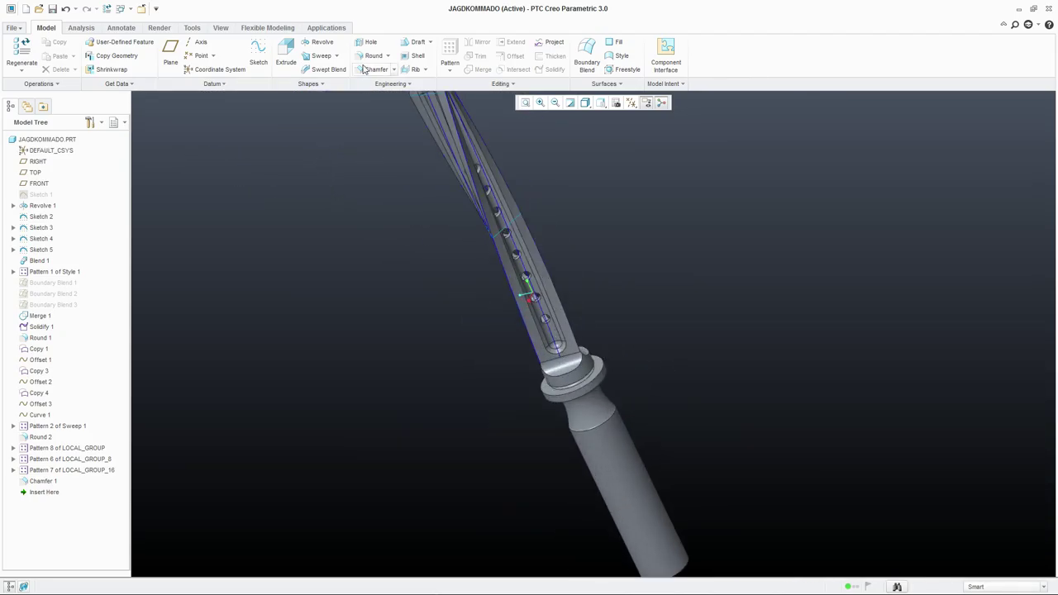
Start a Helical Sweep and turn on the display of datum planes.
left_click(320, 86)
left_click(336, 55)
left_click(328, 82)
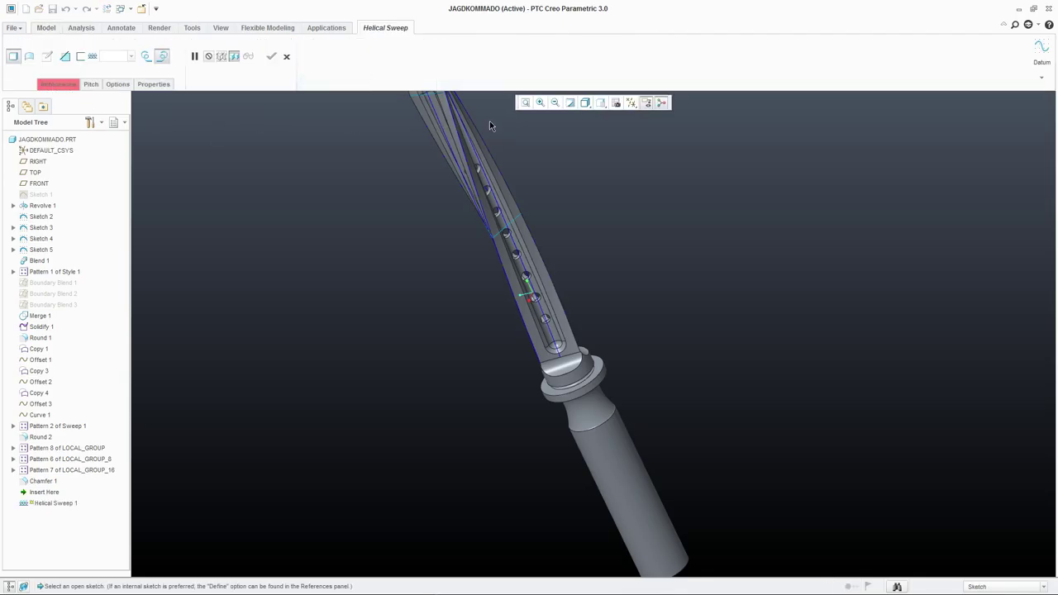
left_click(648, 102)
left_click(632, 165)
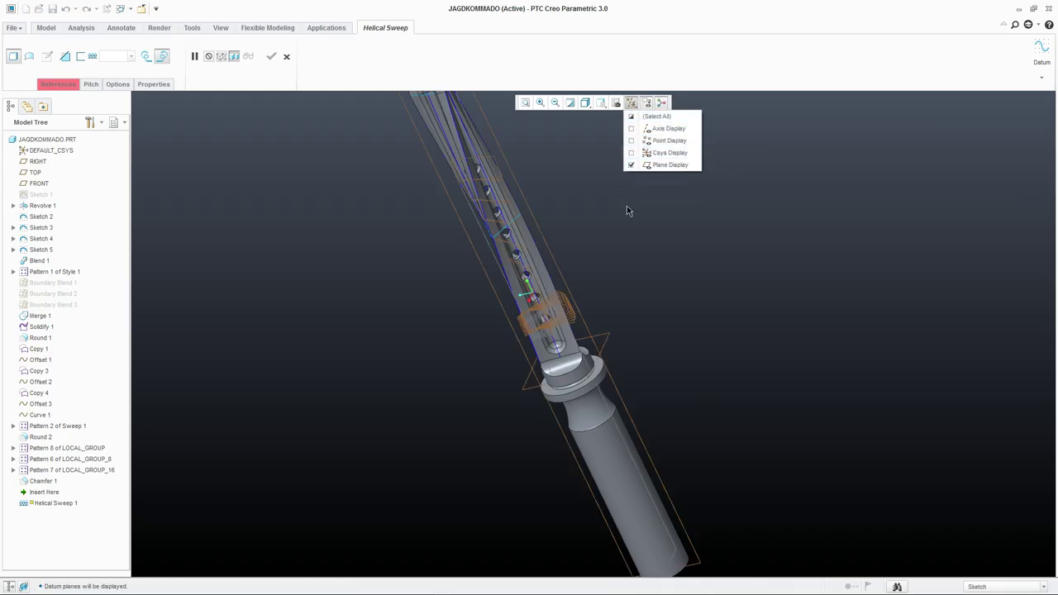
Define the helix profile sketch on the RIGHT datum plane with TOP as the Top orientation reference, viewed squarely.
middle_click_drag(589, 322, 495, 333)
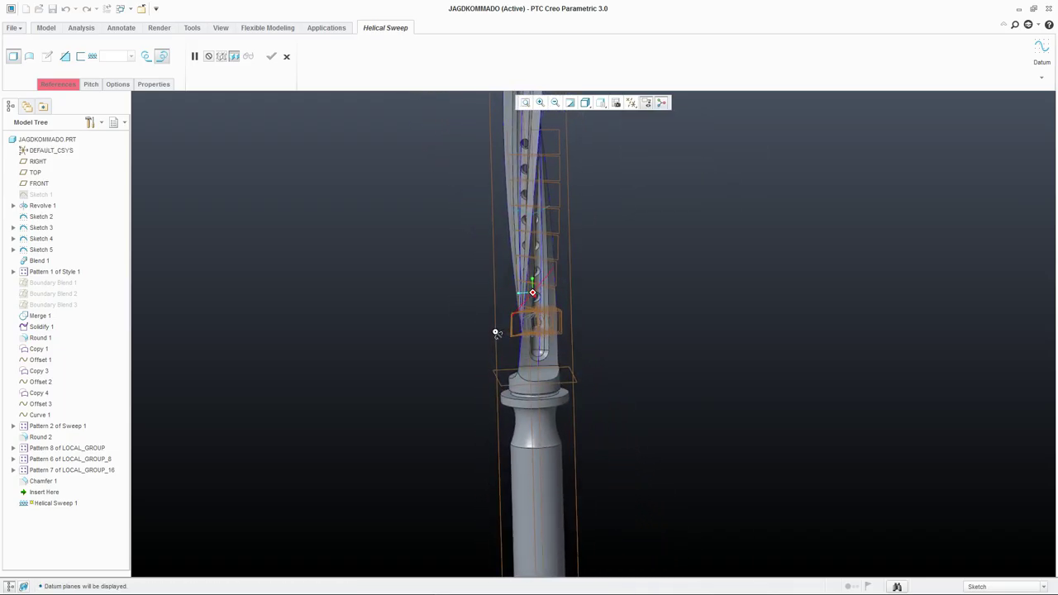
left_click(60, 86)
left_click(122, 115)
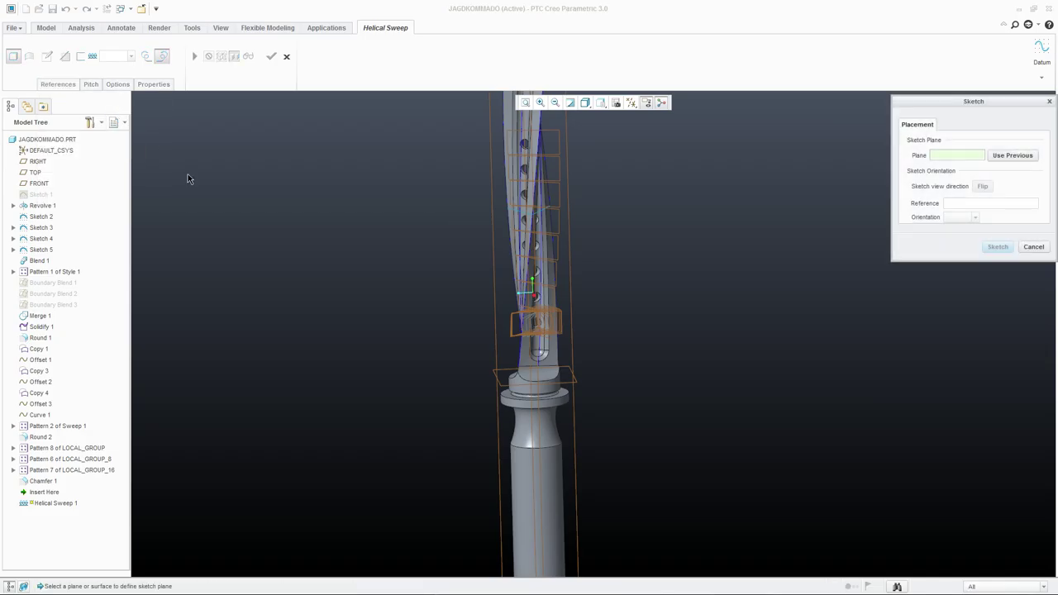
left_click(496, 299)
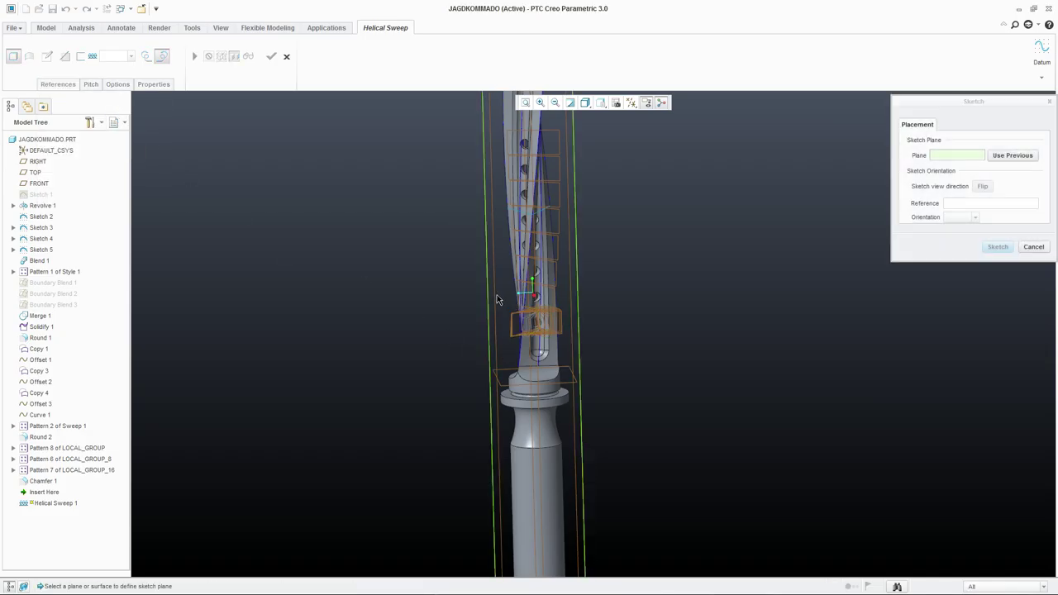
left_click(497, 299)
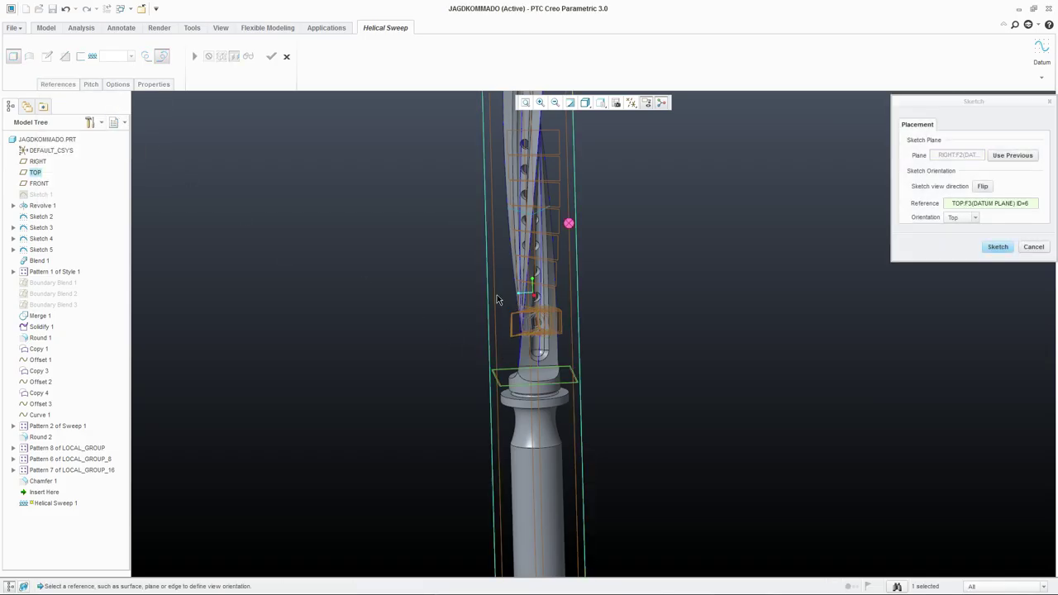
left_click(989, 247)
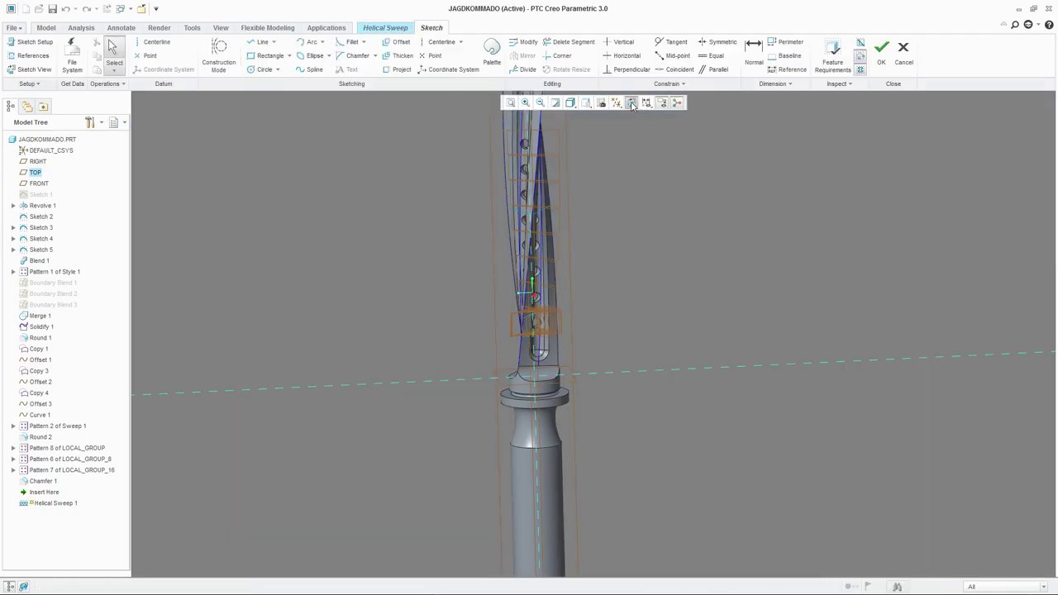
left_click(631, 103)
Add a vertical centerline through the sketch origin along the knife's axis as the helix axis.
scroll(628, 370, "up", 3)
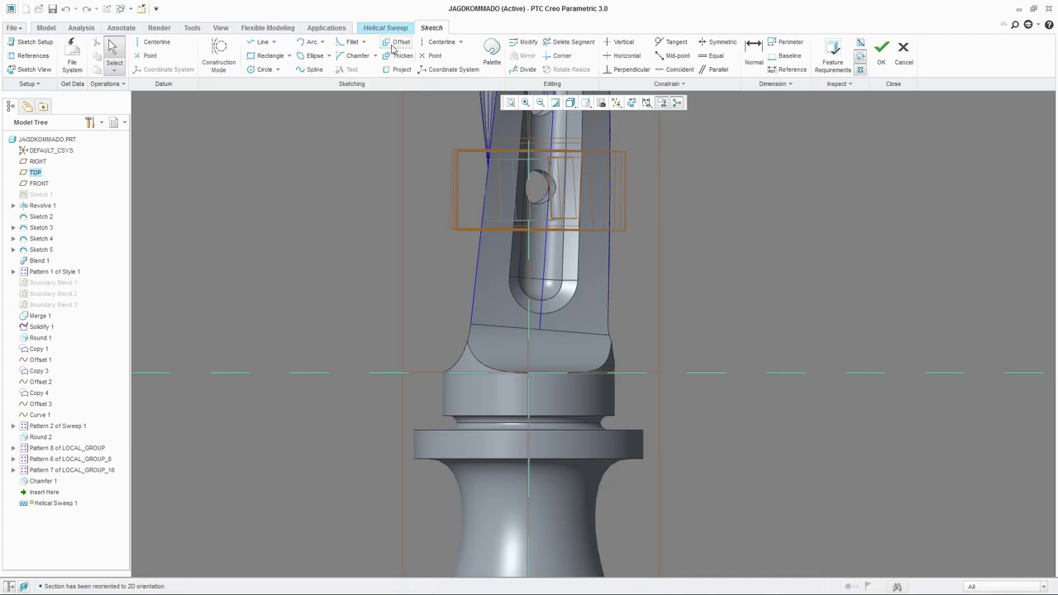
left_click(441, 41)
left_click(529, 371)
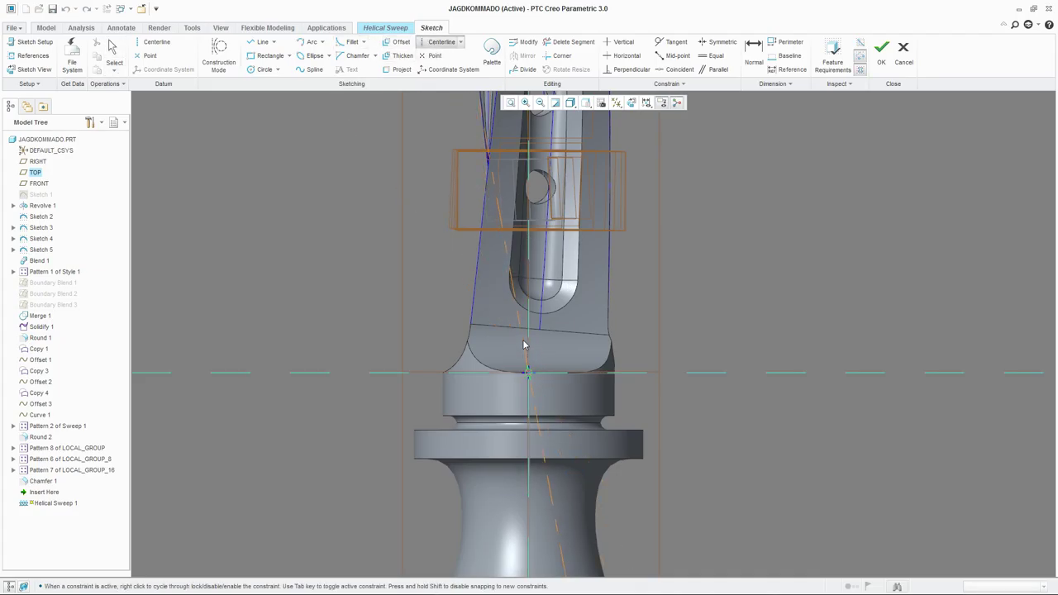
left_click(527, 326)
middle_click(479, 276)
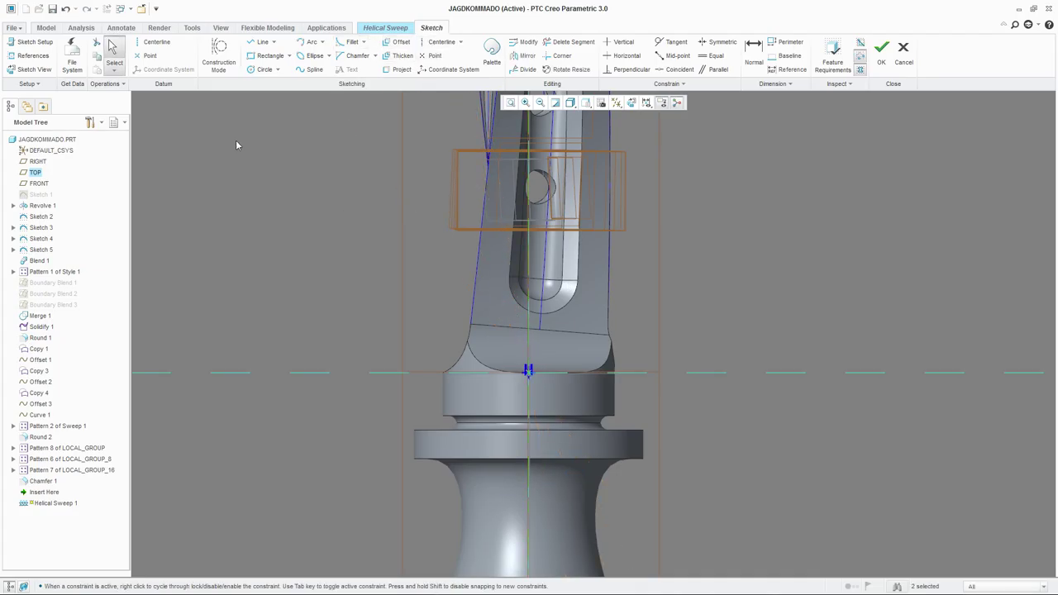
Draw a vertical profile line flush with the collar's outer edge, from the undercut up past its blade-side rim, and finish the sketch.
left_click(262, 41)
scroll(420, 441, "up", 4)
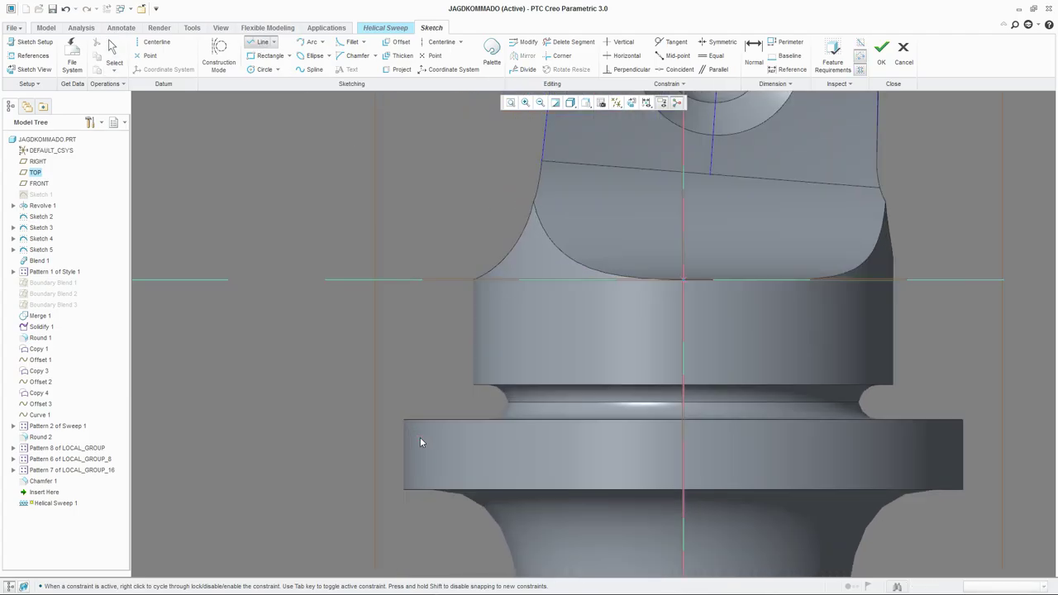
scroll(418, 439, "up", 2)
scroll(450, 413, "up", 2)
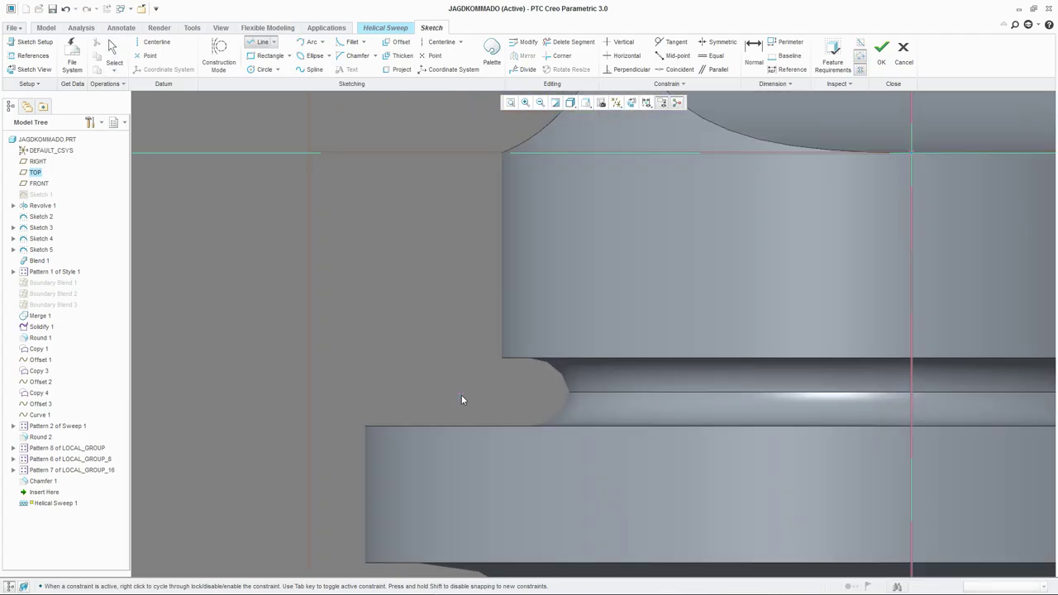
left_click(502, 312)
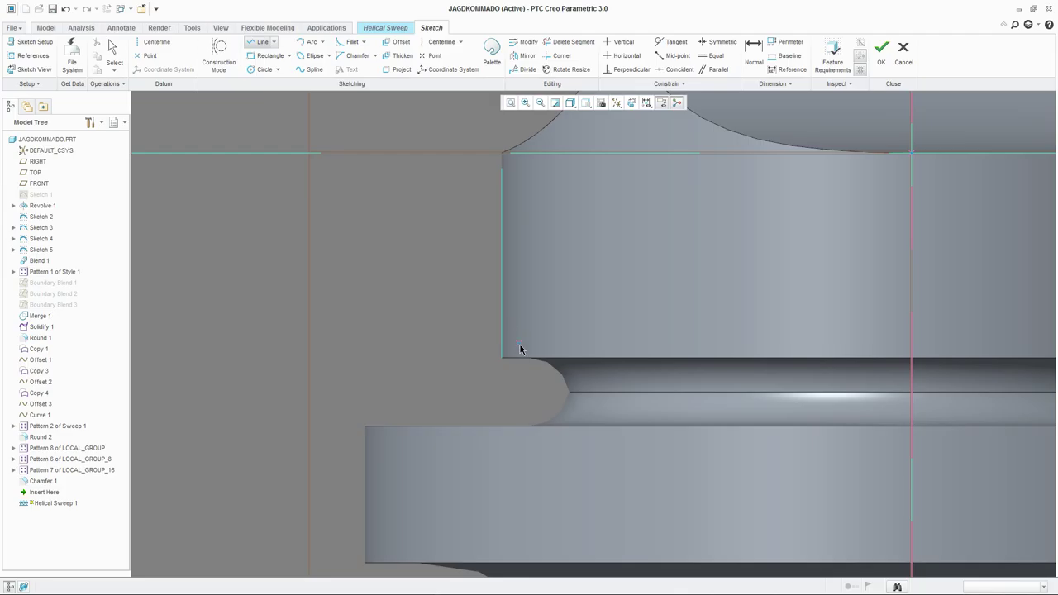
left_click(503, 395)
scroll(504, 389, "down", 3)
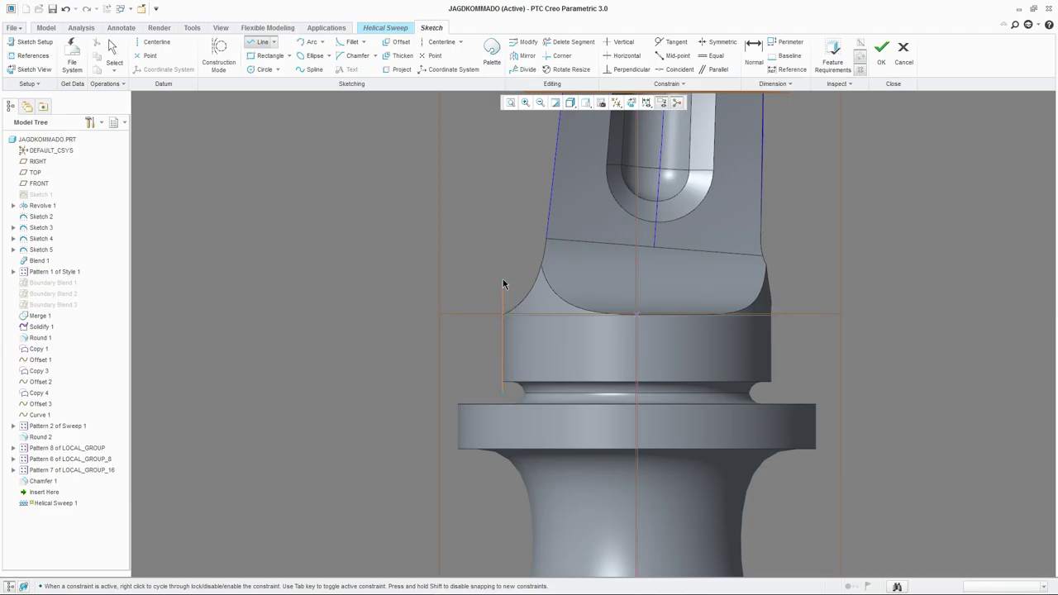
middle_click(490, 235)
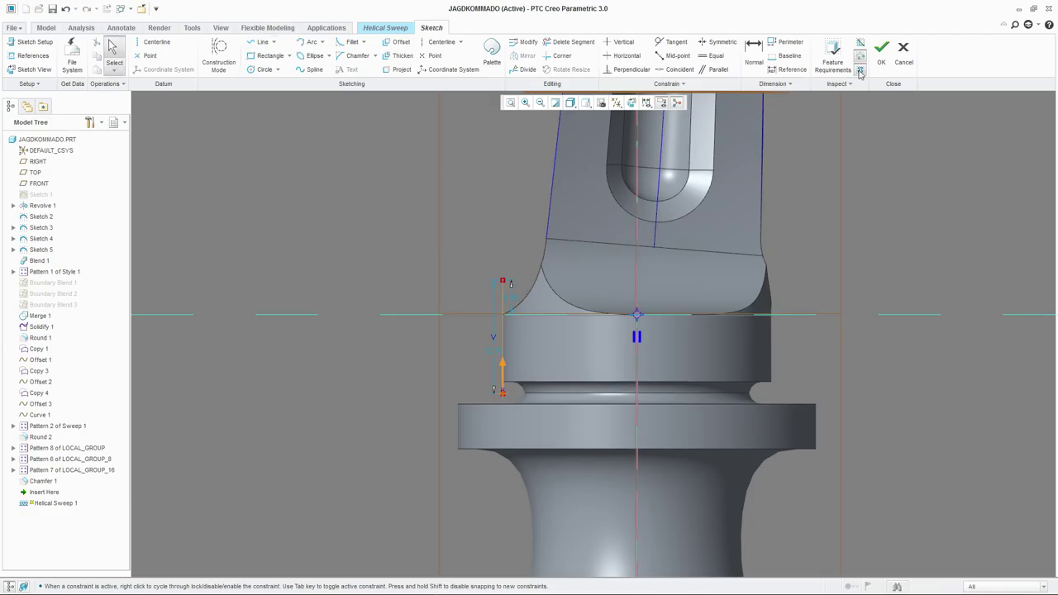
left_click(881, 51)
Sketch a closed triangular sweep section at the profile's start, with a vertical side about 1.36 long and its apex pointing inward.
scroll(508, 403, "up", 5)
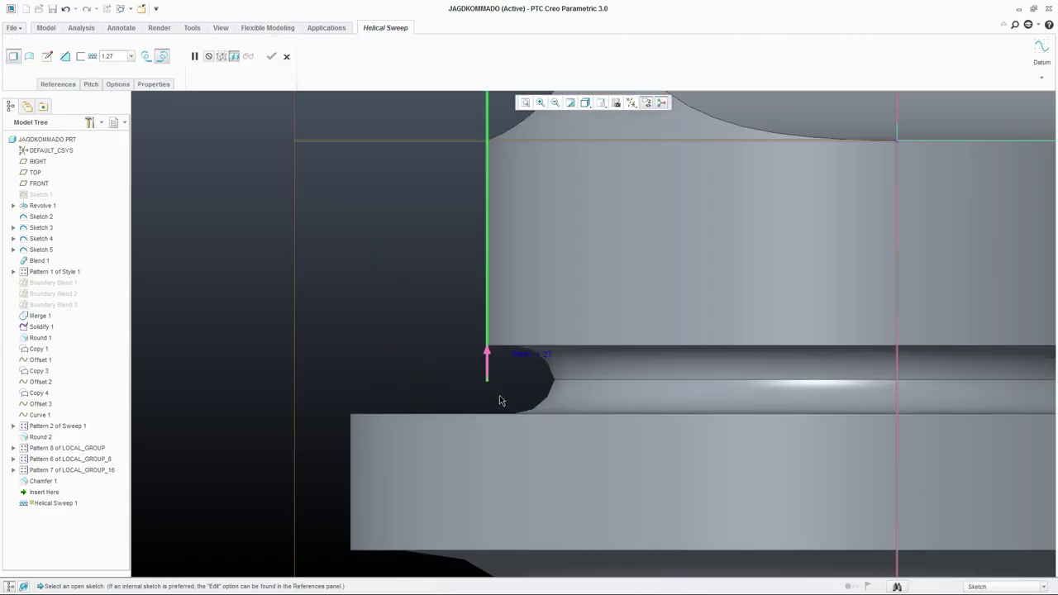
left_click(47, 57)
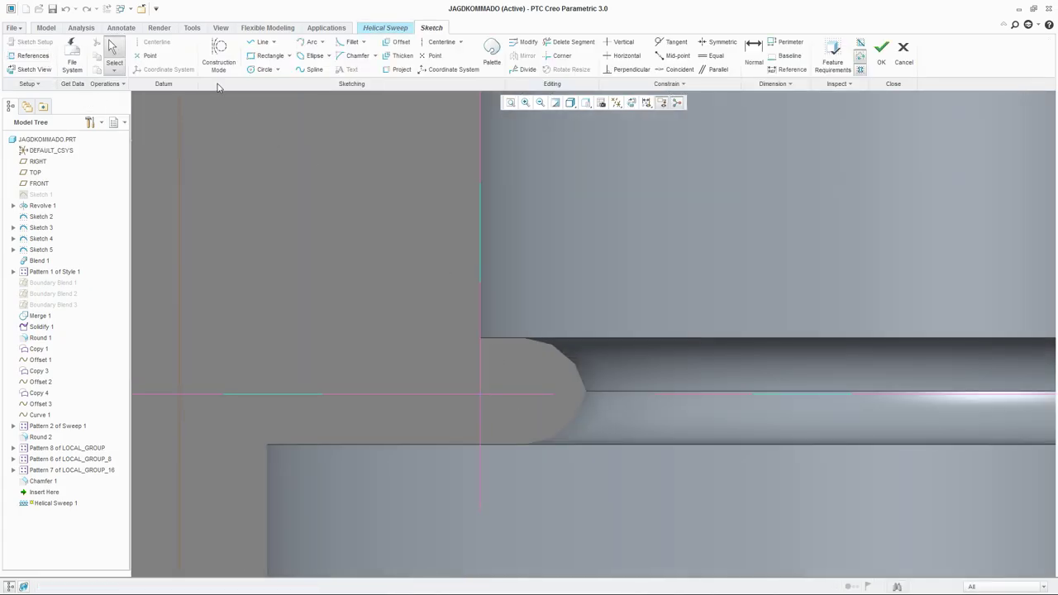
left_click(260, 41)
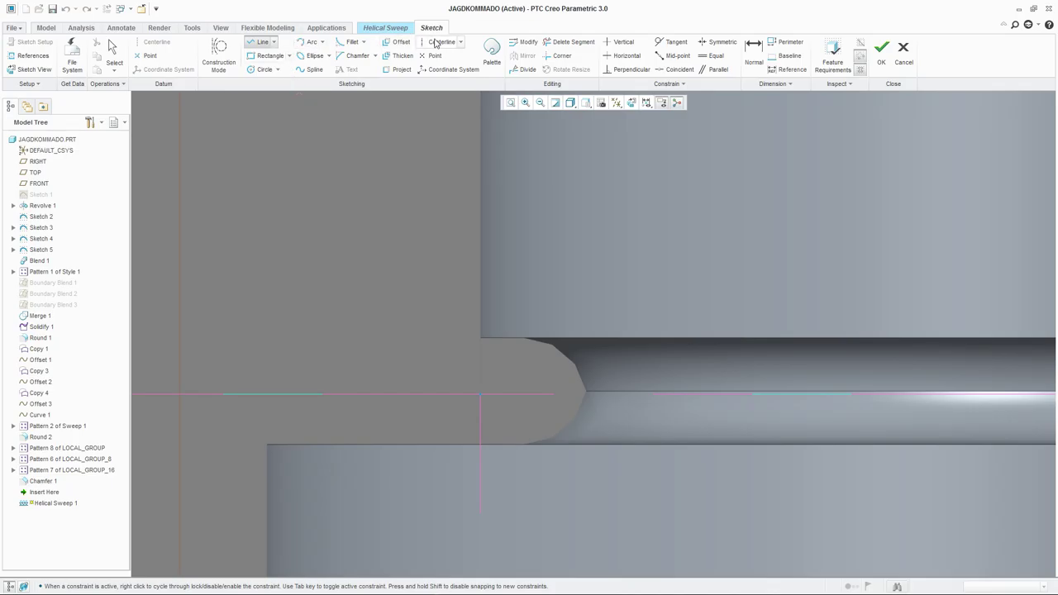
scroll(483, 425, "up", 2)
left_click(482, 426)
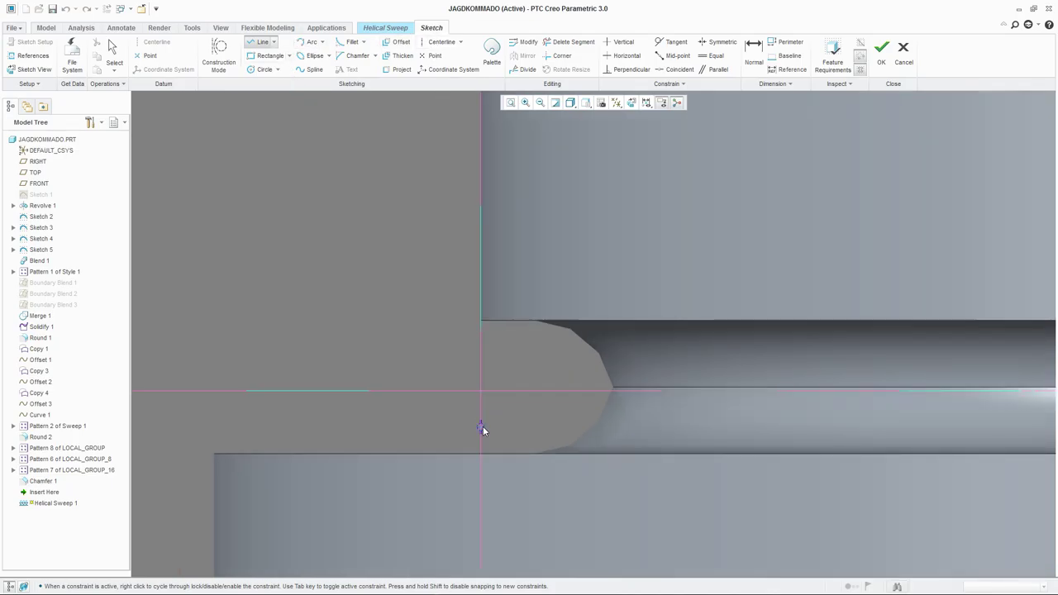
left_click(478, 345)
left_click(530, 393)
middle_click(438, 361)
Dimension the angle at the triangle's inner apex at 60 degrees.
left_click(754, 51)
scroll(579, 363, "up", 2)
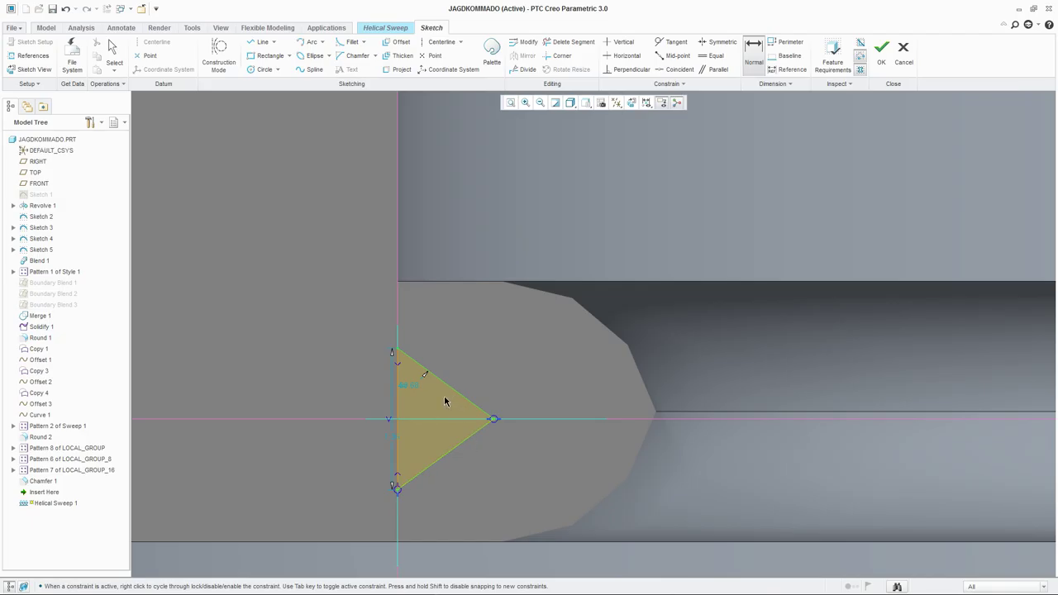
key("Return")
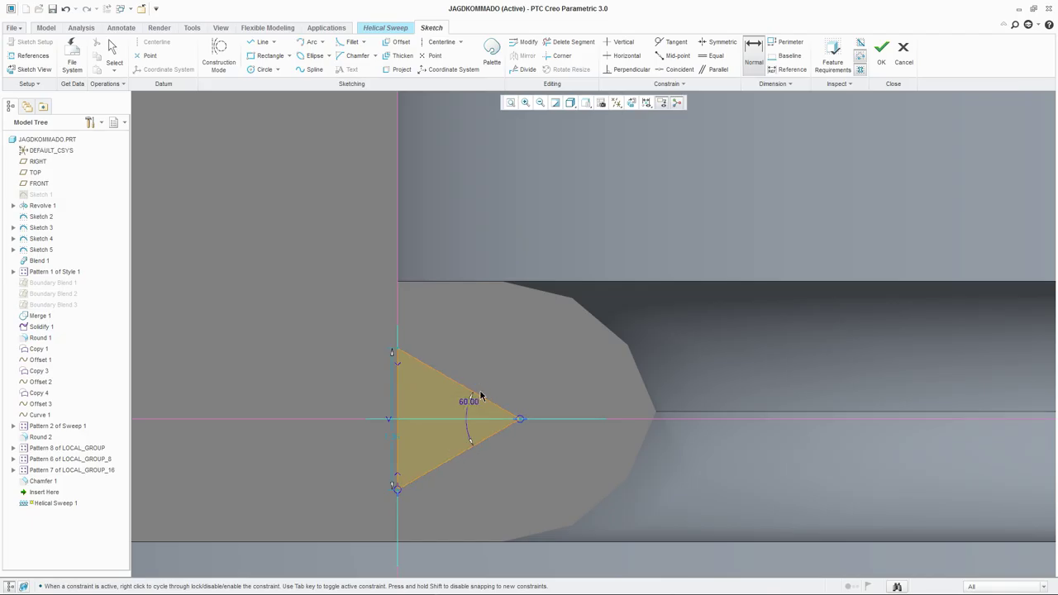
middle_click(453, 359)
Try lengths of 2 and 3 for the triangle's vertical side.
left_click(395, 438)
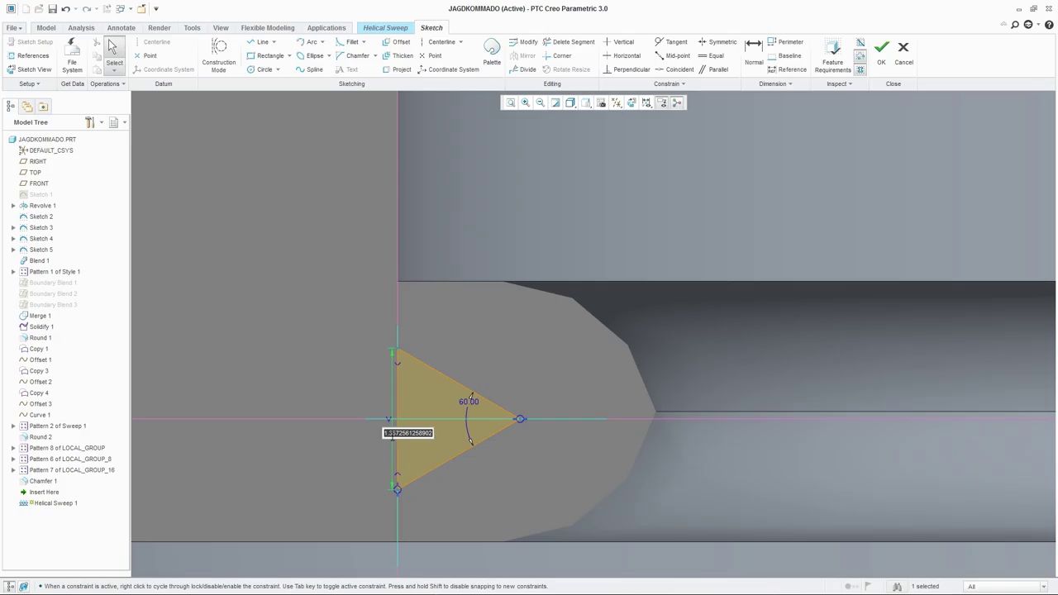
type("2")
key("Return")
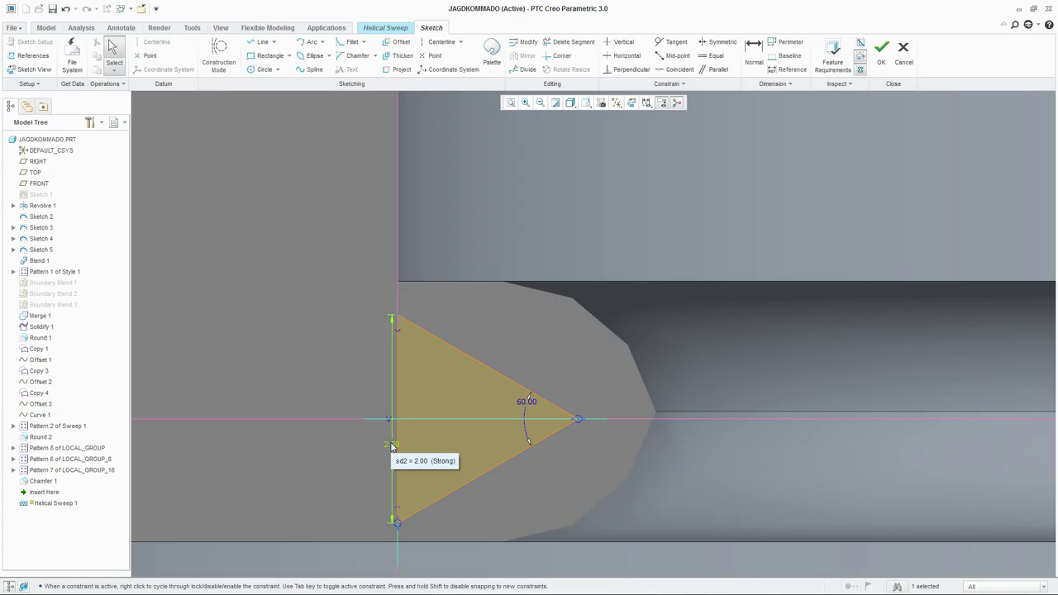
double_click(391, 445)
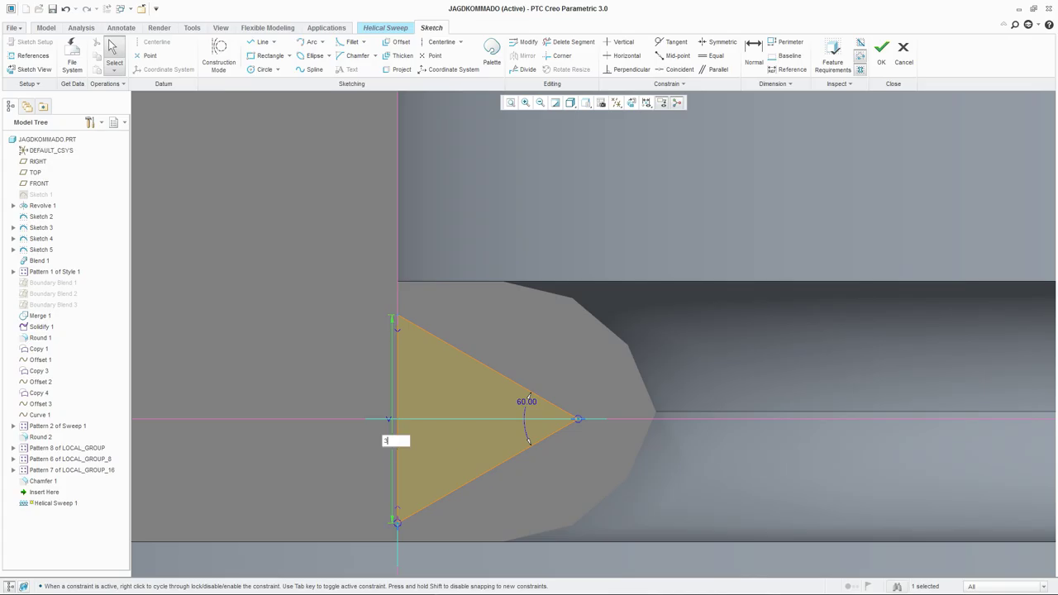
type("3")
key("Return")
Set the triangle's vertical side to 2.5 and finish the section sketch.
double_click(391, 444)
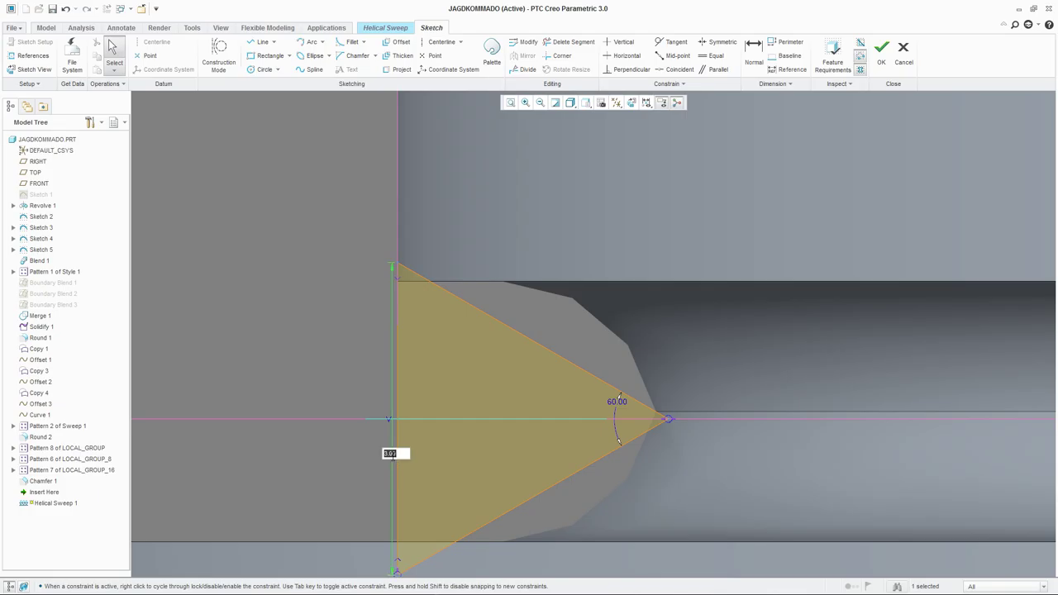
type("2.5")
key("Return")
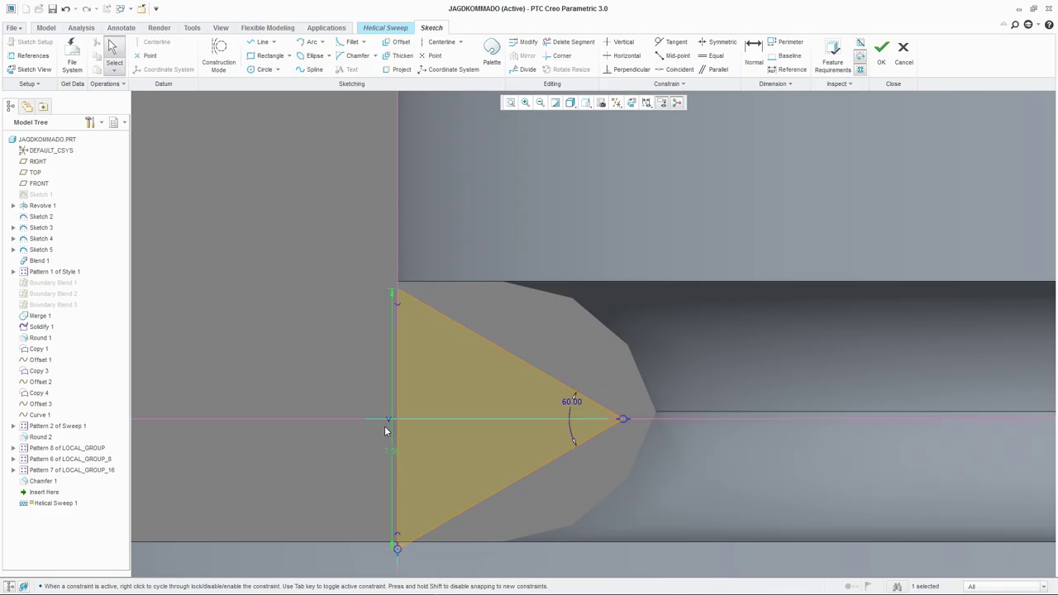
scroll(358, 318, "down", 1)
scroll(358, 318, "down", 2)
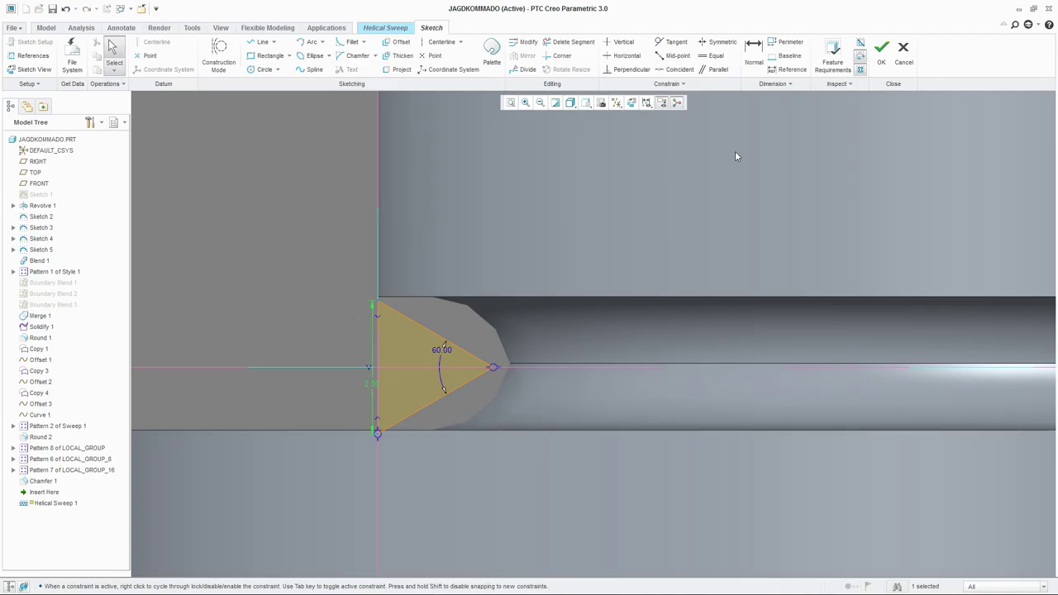
left_click(878, 53)
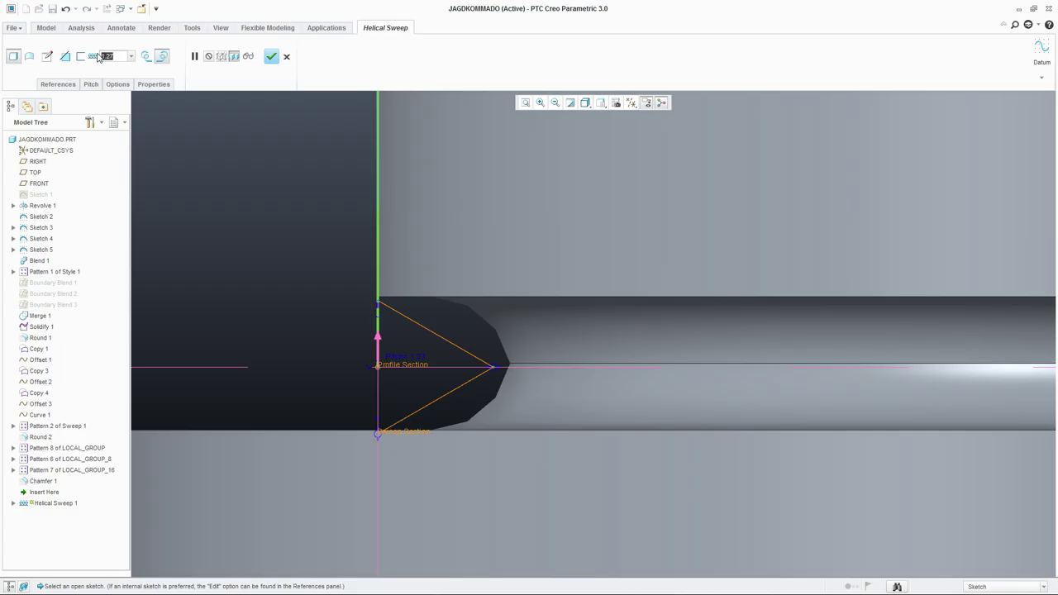
Set the helical pitch to 2.50 and make the sweep remove material.
type("2.50")
left_click(65, 55)
scroll(463, 330, "down", 3)
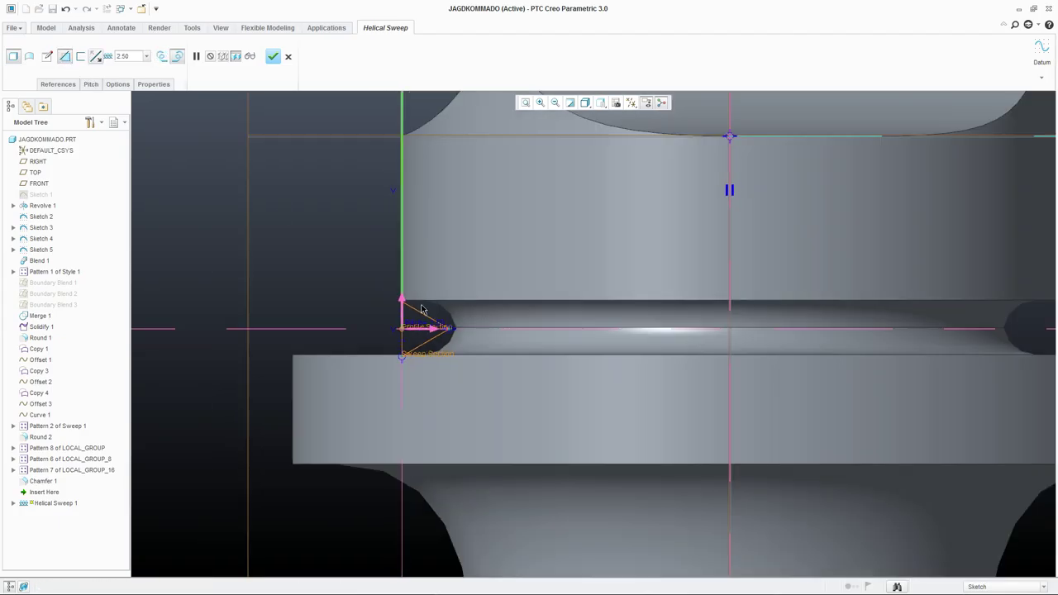
middle_click_drag(463, 331, 369, 256)
scroll(442, 279, "up", 2)
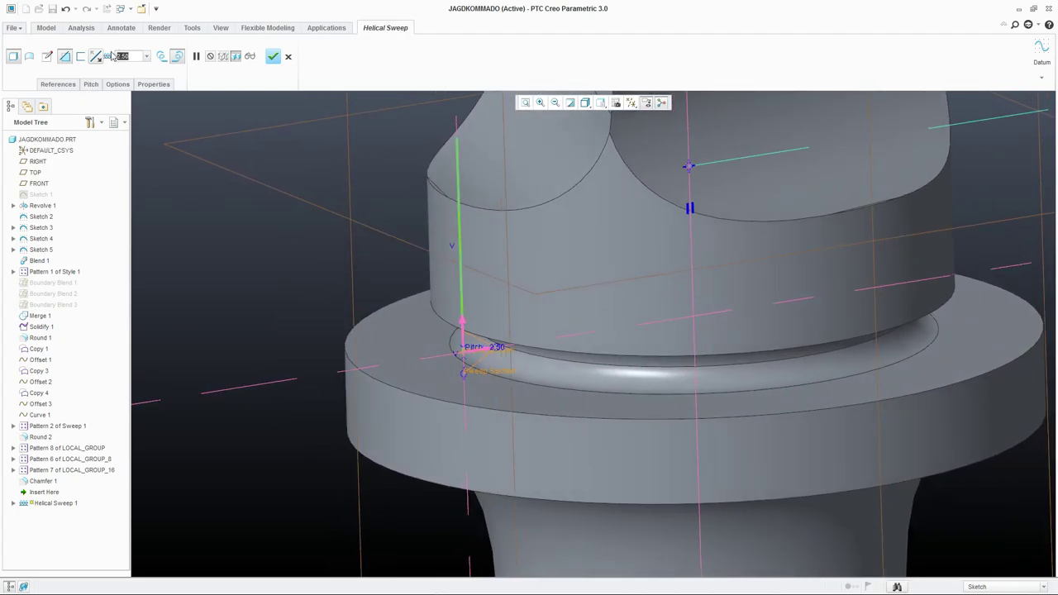
Set the thread cut's helical pitch to 3.
type("3")
key("Return")
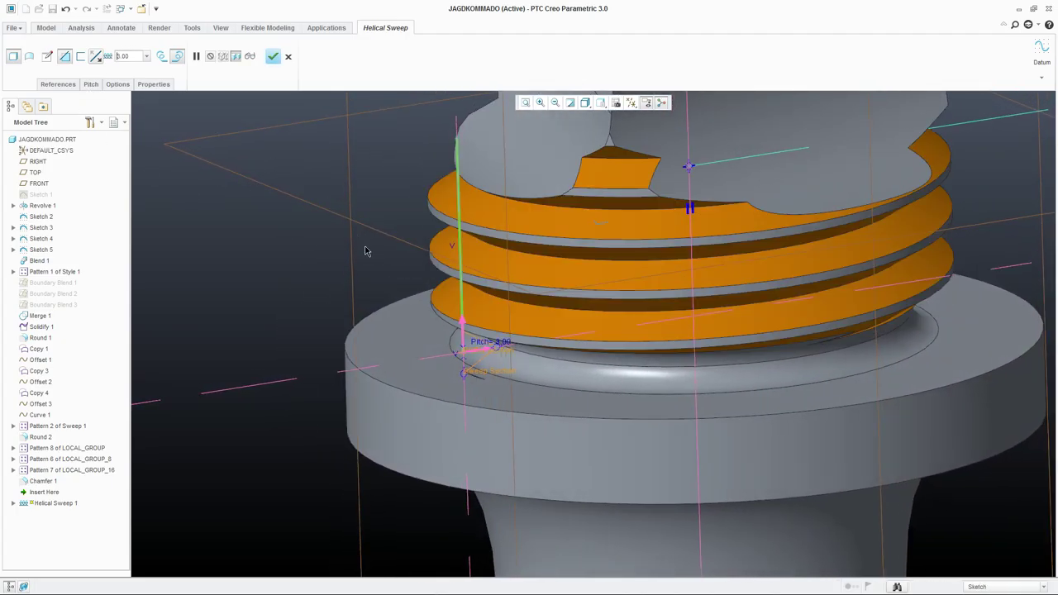
scroll(366, 251, "down", 3)
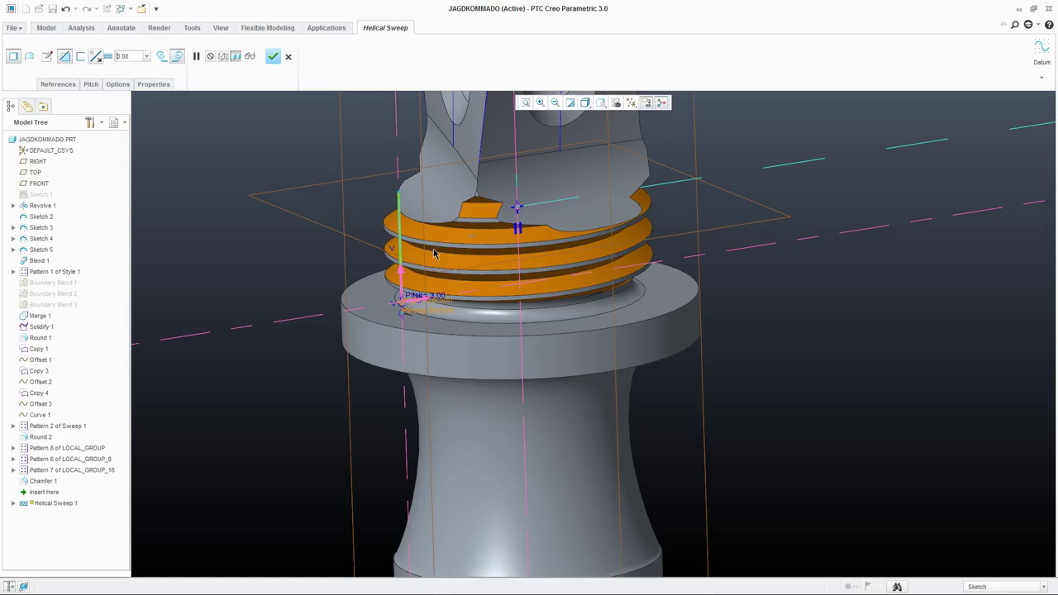
Set the thread cut's helical pitch to 3.5 and finish the helical sweep.
middle_click_drag(433, 253, 331, 198)
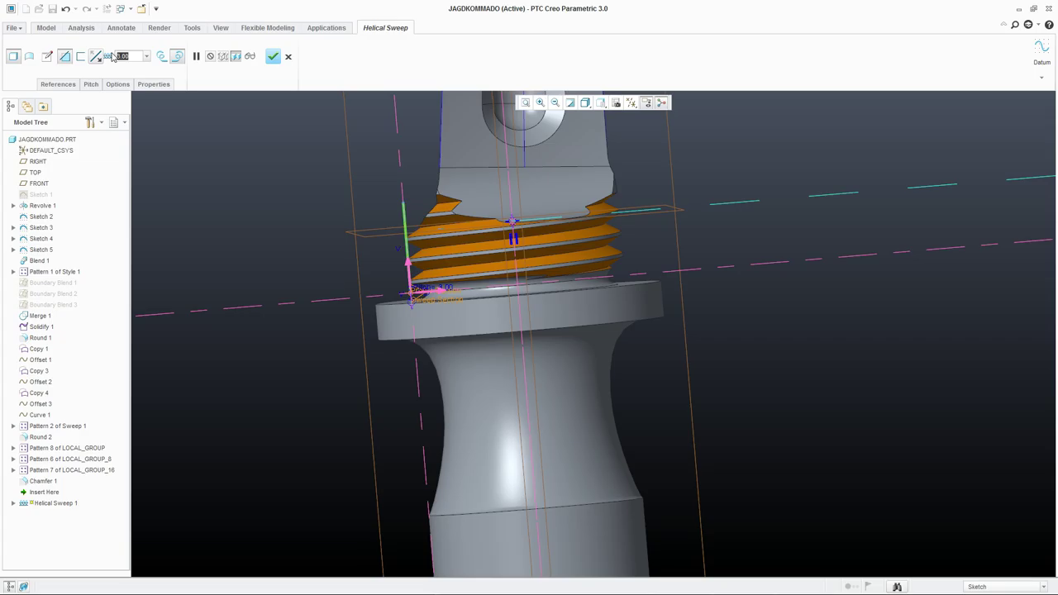
type("3.5")
key("Return")
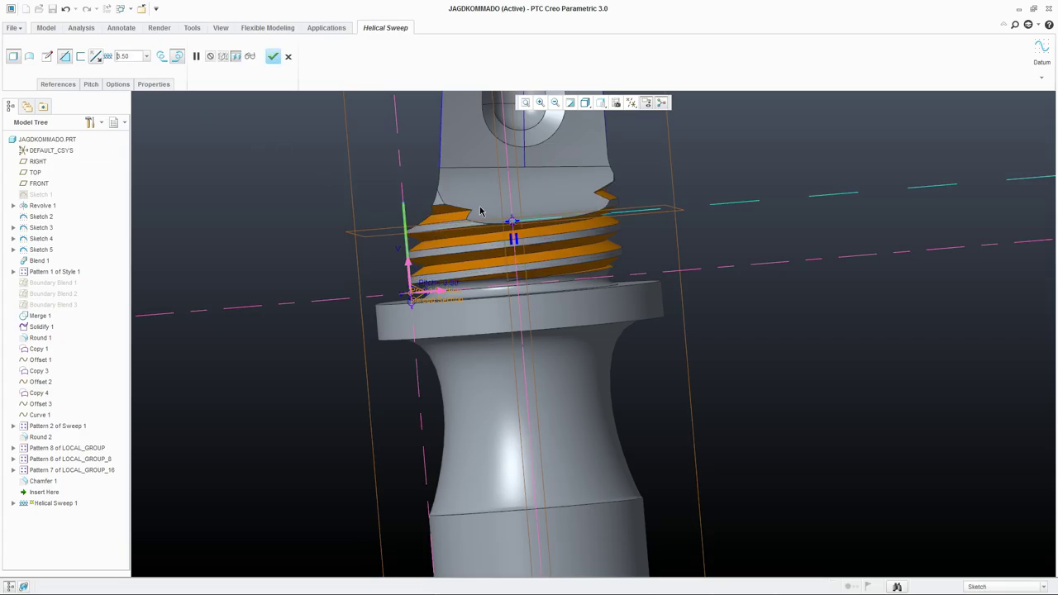
middle_click_drag(480, 212, 557, 234)
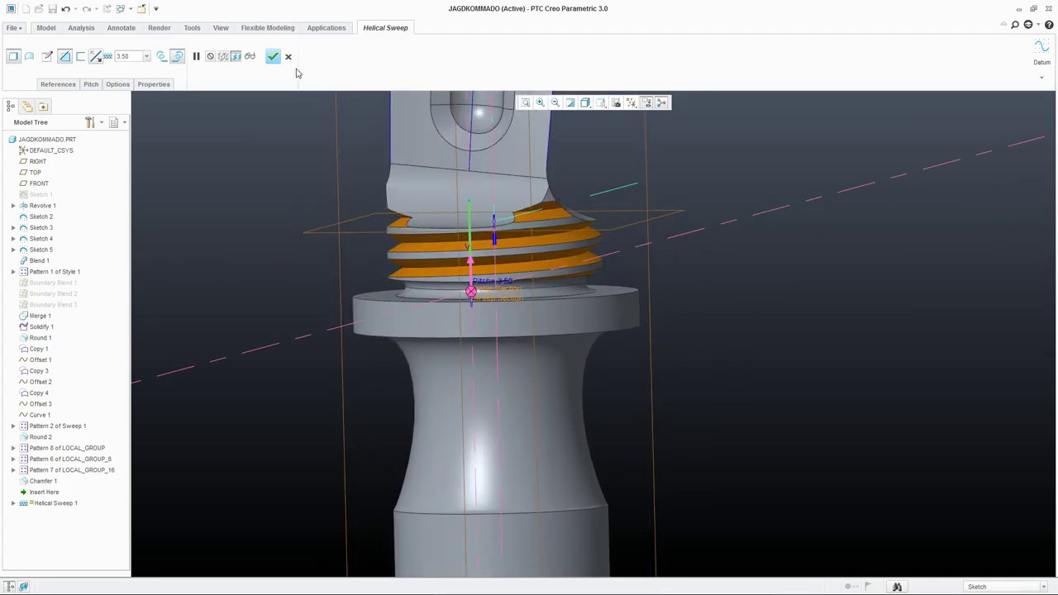
left_click(273, 56)
middle_click_drag(268, 177, 607, 282)
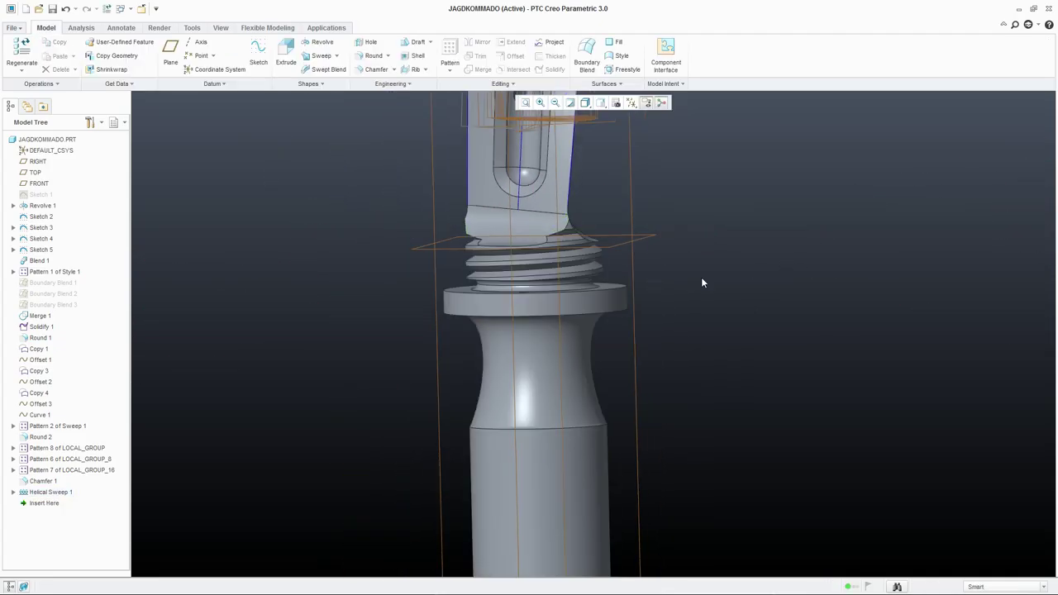
Turn off the display of datum planes.
middle_click_drag(700, 283, 635, 241)
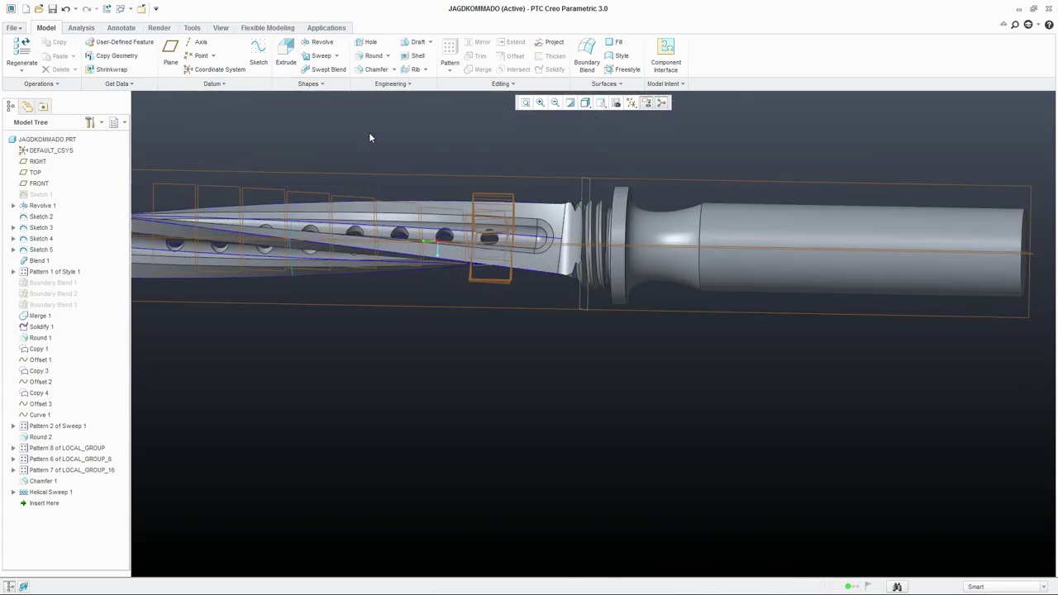
left_click(633, 104)
left_click(632, 117)
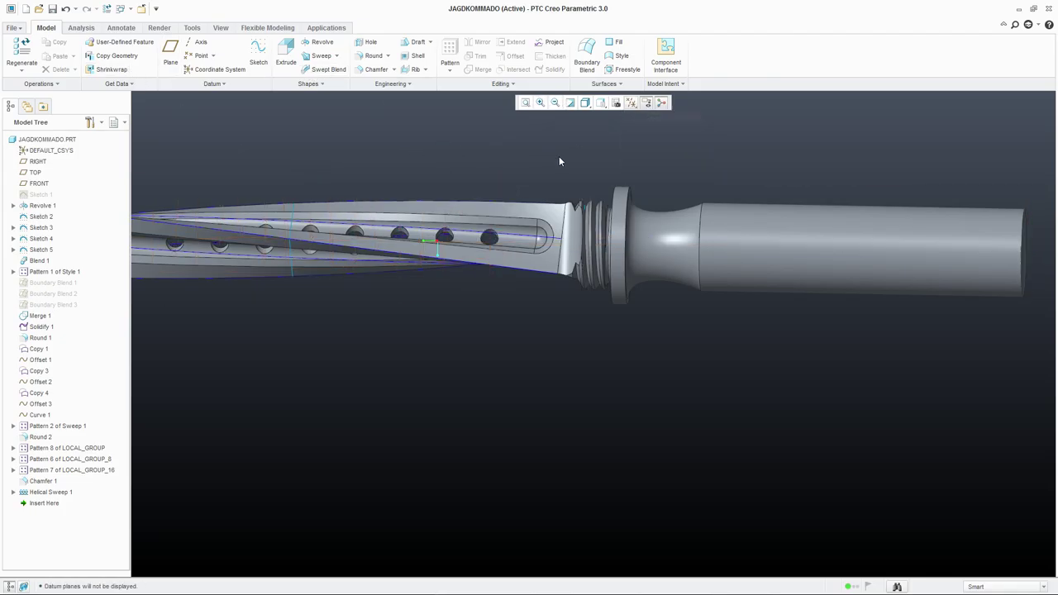
middle_click_drag(545, 175, 545, 232)
Redefine the blade grooves' chamfer and add a second chamfer set to it.
left_click(537, 224)
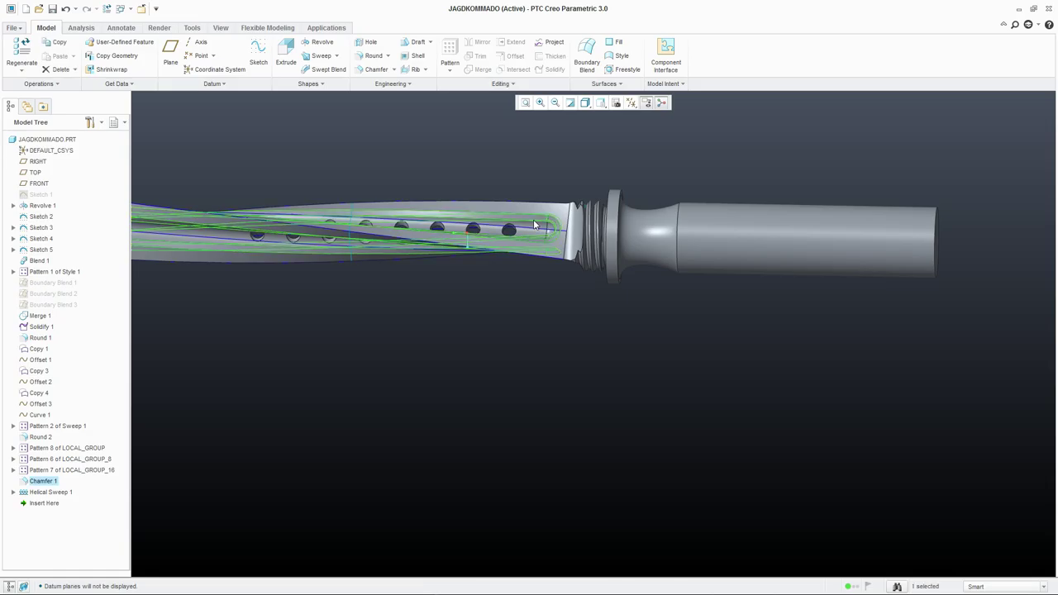
right_click(536, 221)
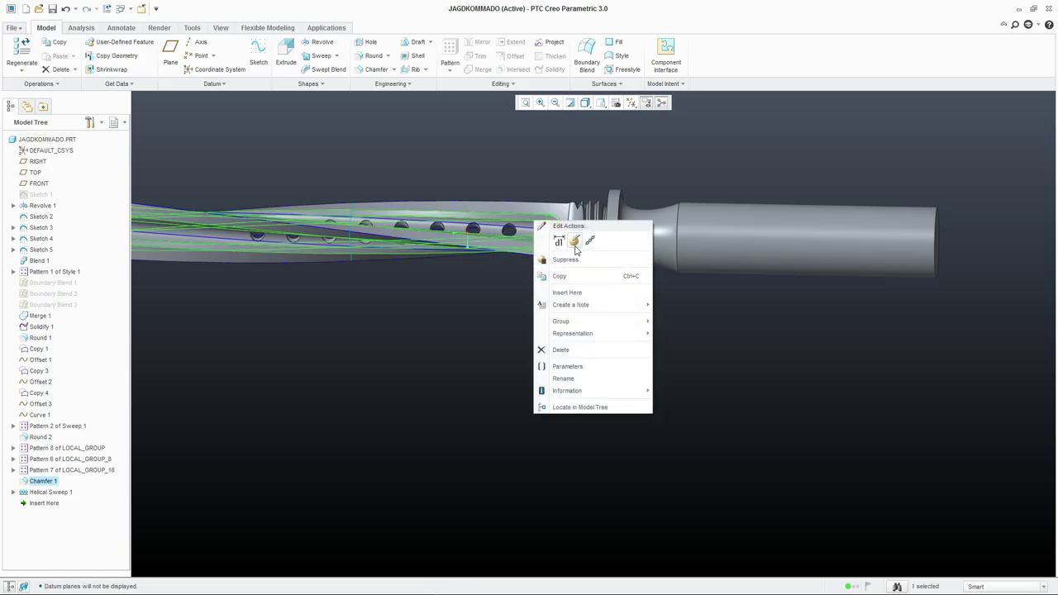
left_click(575, 242)
scroll(630, 187, "up", 2)
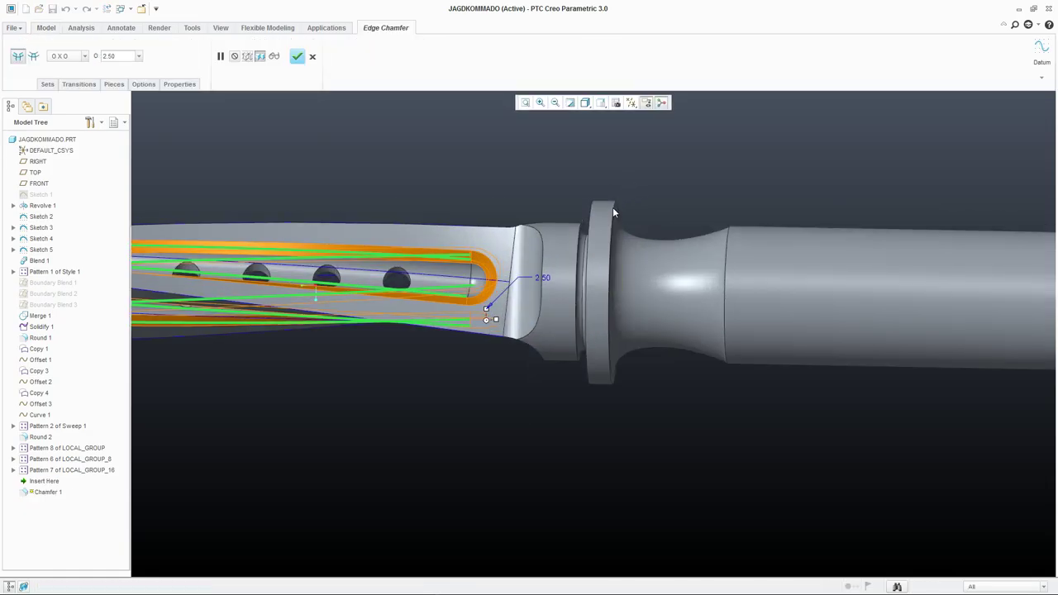
left_click(614, 213, "ctrl")
left_click(614, 213, "ctrl")
left_click(49, 84)
left_click(67, 116)
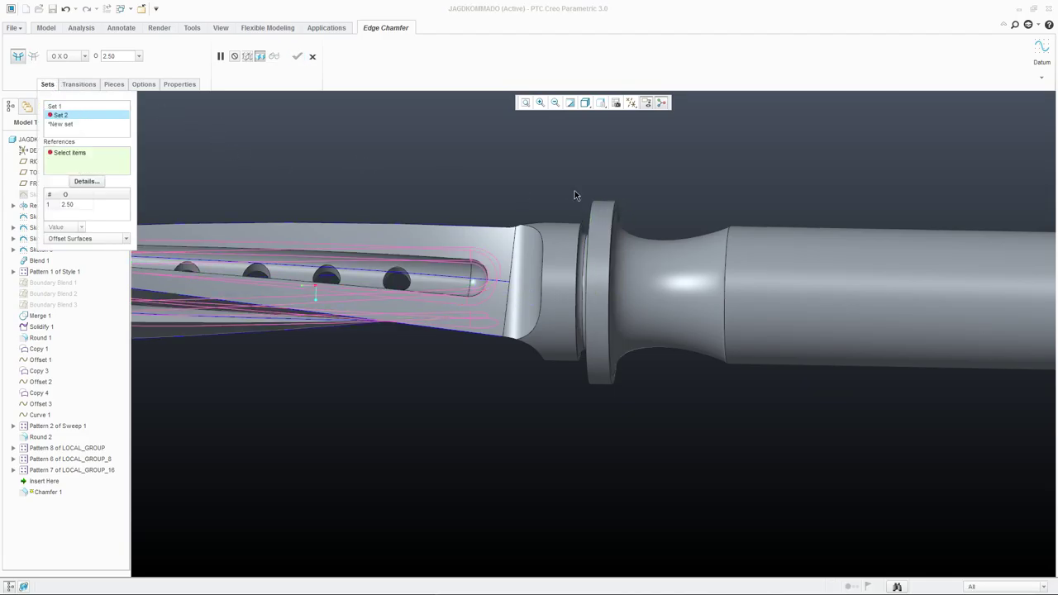
Chamfer the flange's handle-side outer edge with a size of 1 and finish the chamfer feature.
left_click(617, 215)
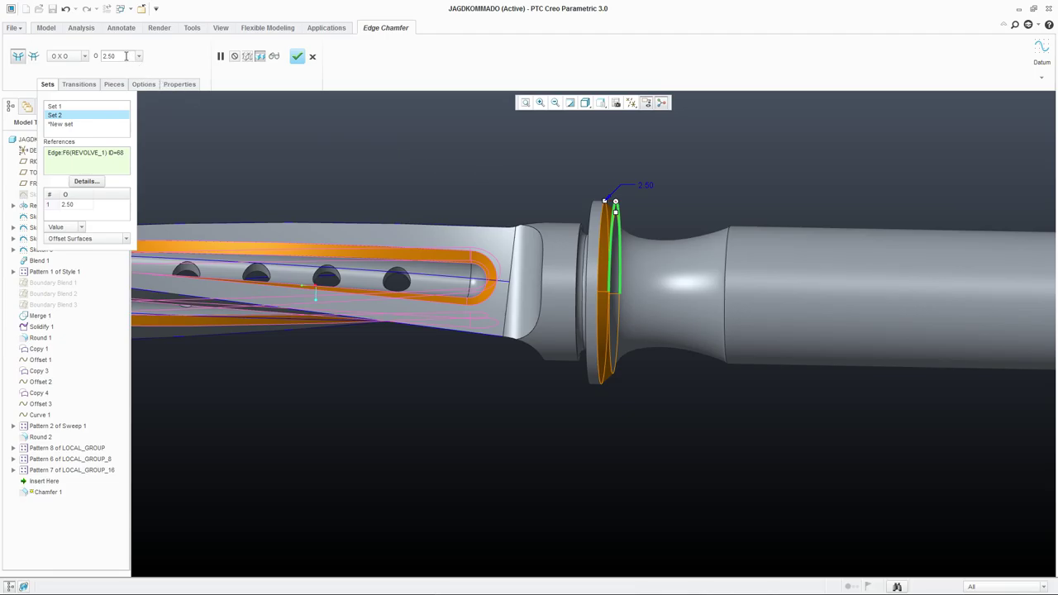
type("1")
key("Return")
middle_click_drag(473, 198, 632, 238)
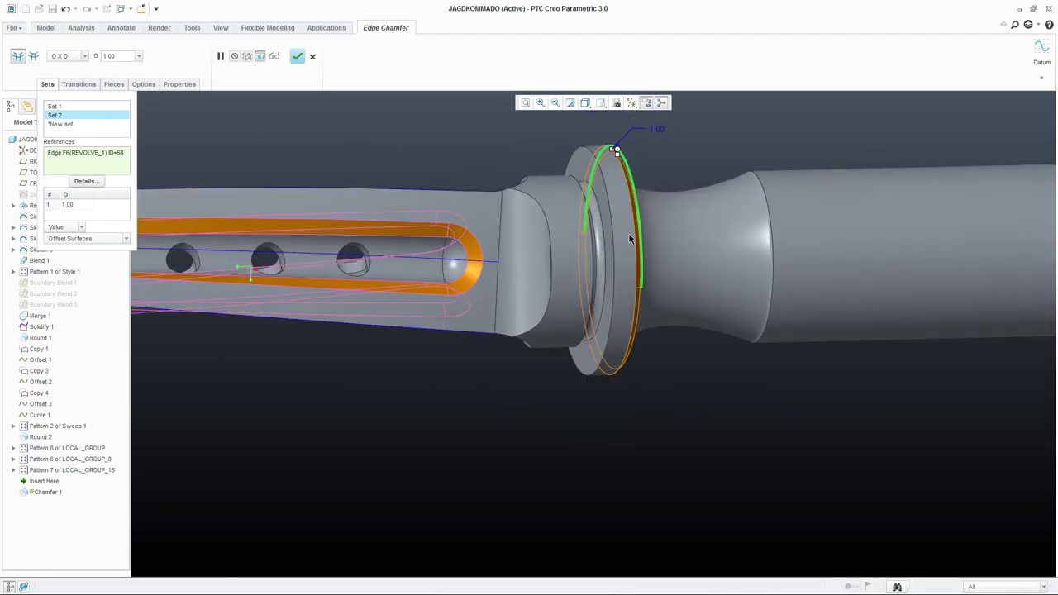
scroll(632, 238, "down", 2)
left_click(295, 57)
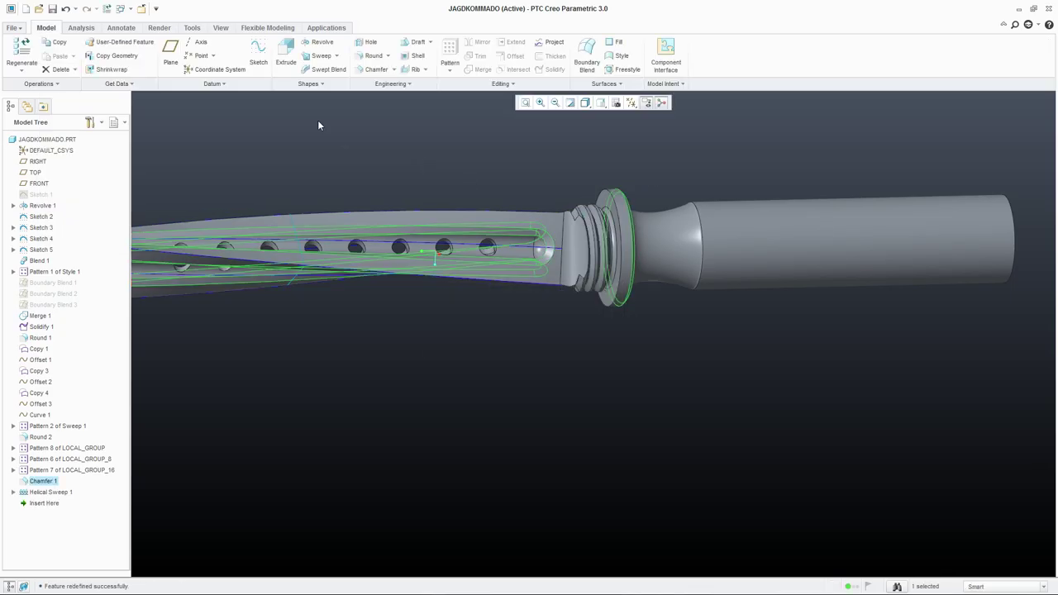
Reorder the model tree so that Helical Sweep 1 comes before Chamfer 1.
left_click_drag(47, 489, 43, 498)
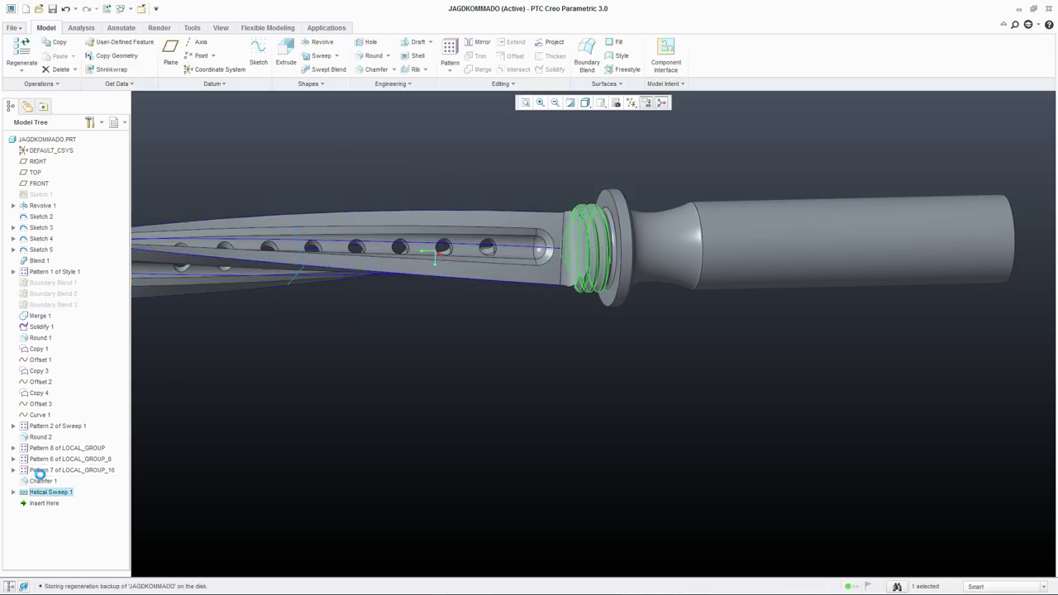
scroll(650, 315, "down", 2)
middle_click_drag(651, 314, 745, 285)
scroll(661, 283, "up", 3)
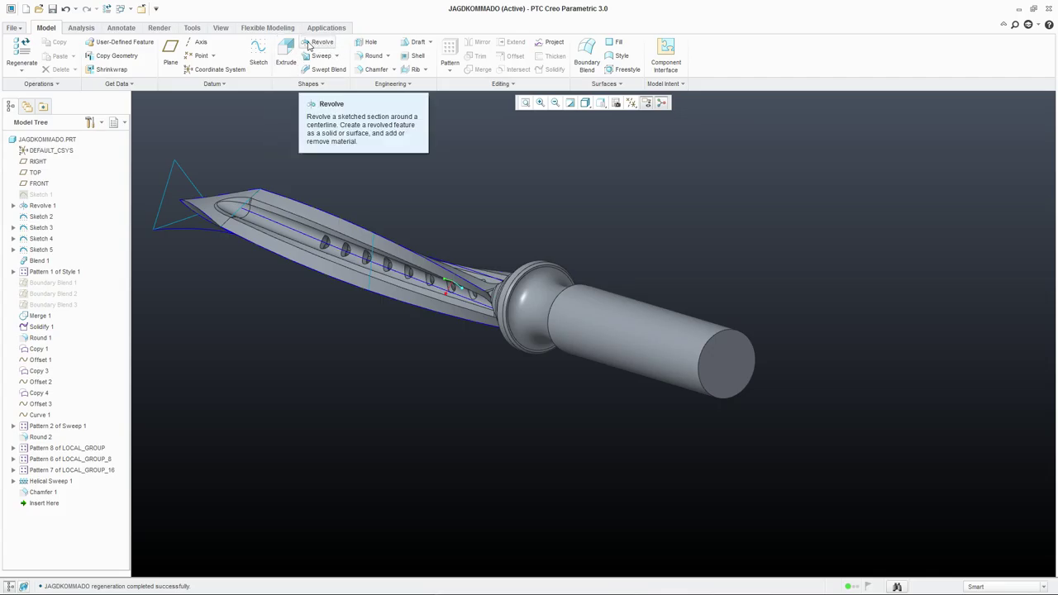
Start an extrude sketch on the handle's flat end face, viewed head-on, and add the FRONT plane as a reference.
left_click(288, 51)
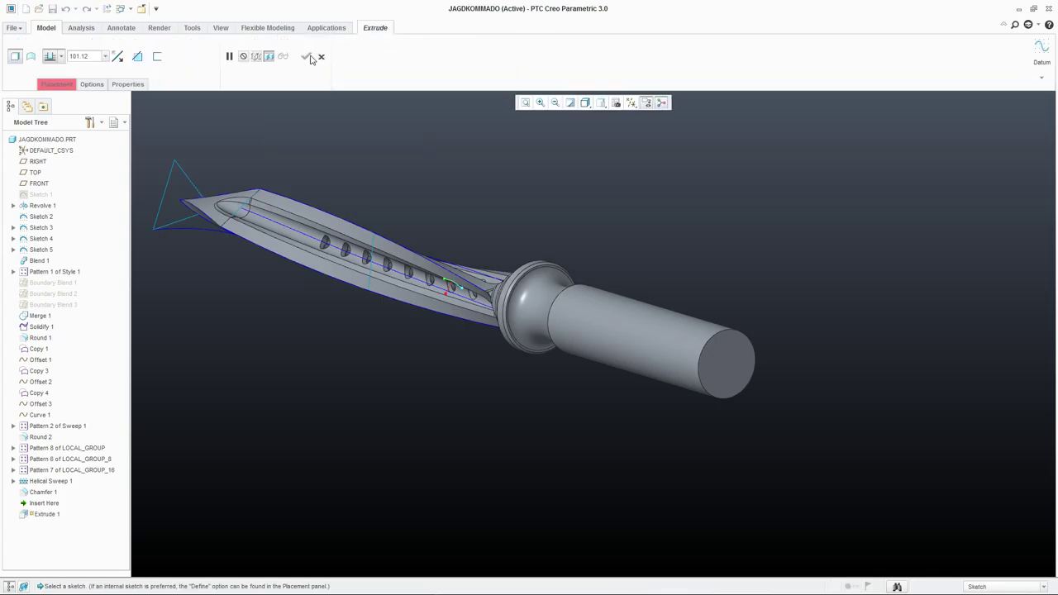
left_click(724, 353)
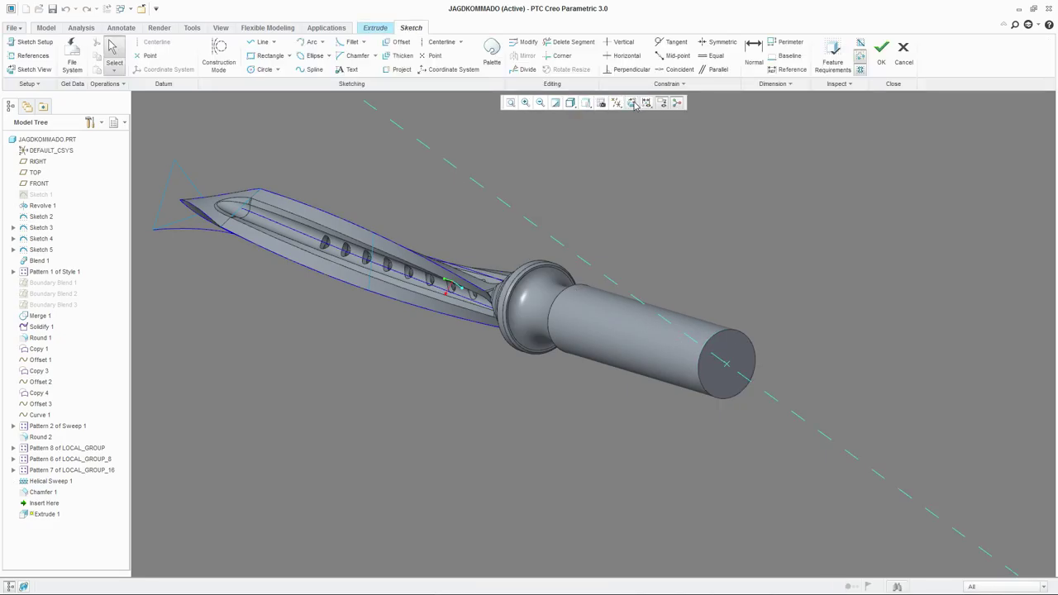
left_click(633, 103)
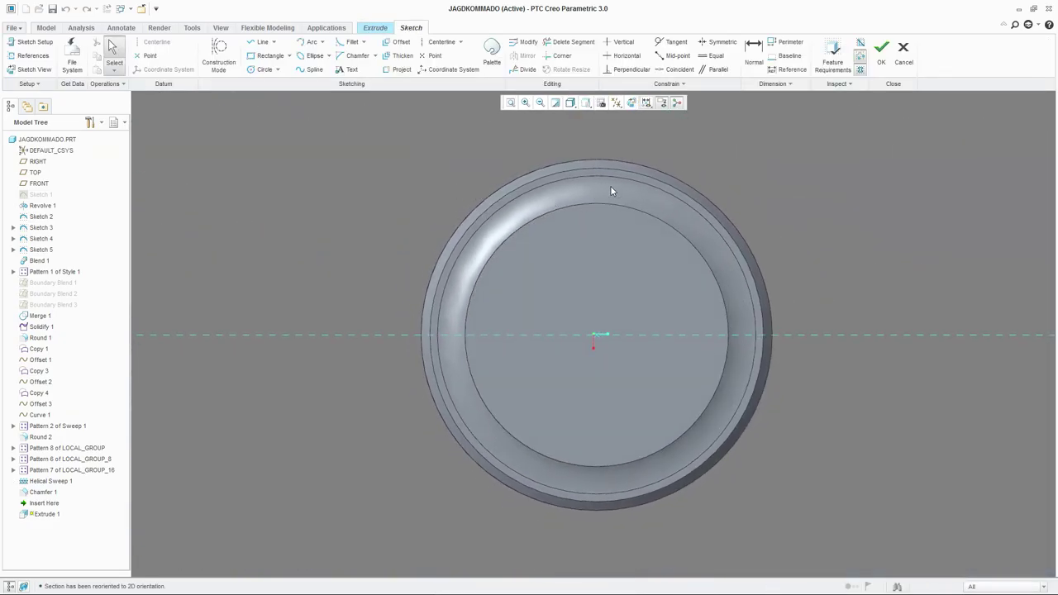
scroll(610, 191, "up", 3)
left_click(33, 55)
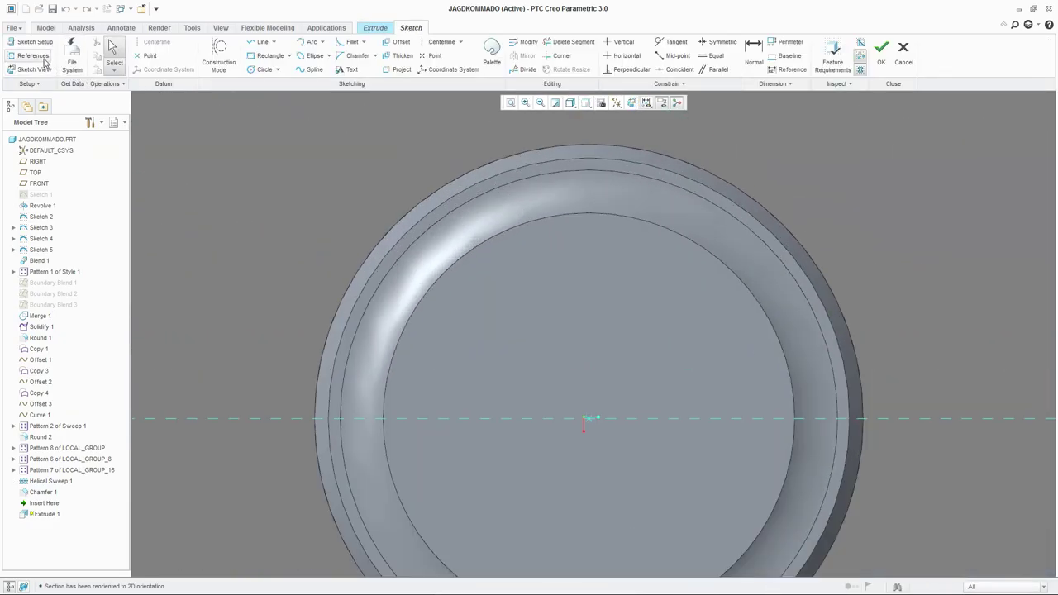
left_click(37, 183)
left_click(1035, 170)
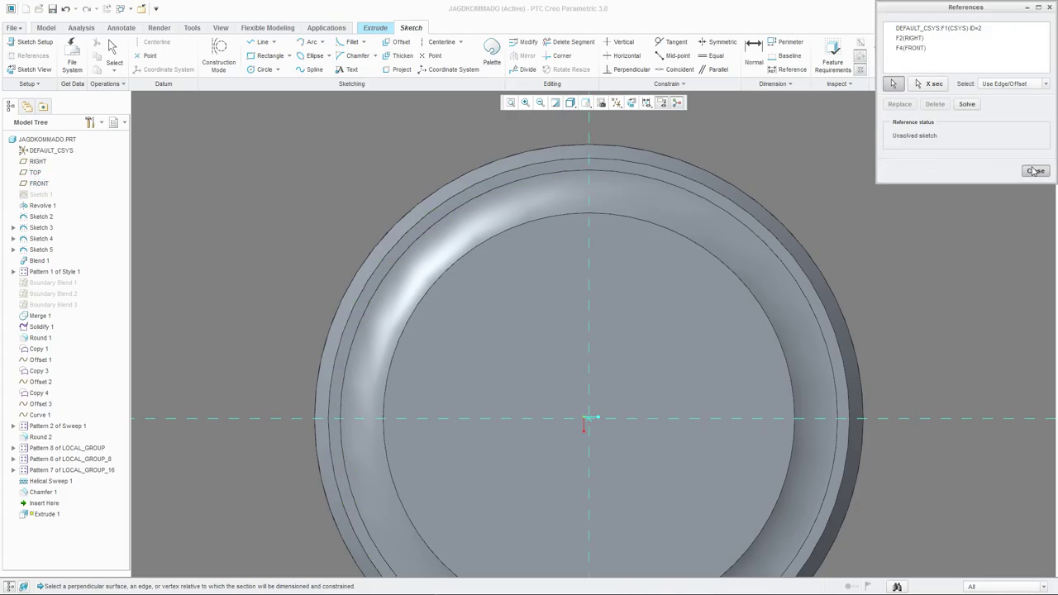
Draw a vertical centerline through the center of the handle's end face.
scroll(818, 138, "up", 2)
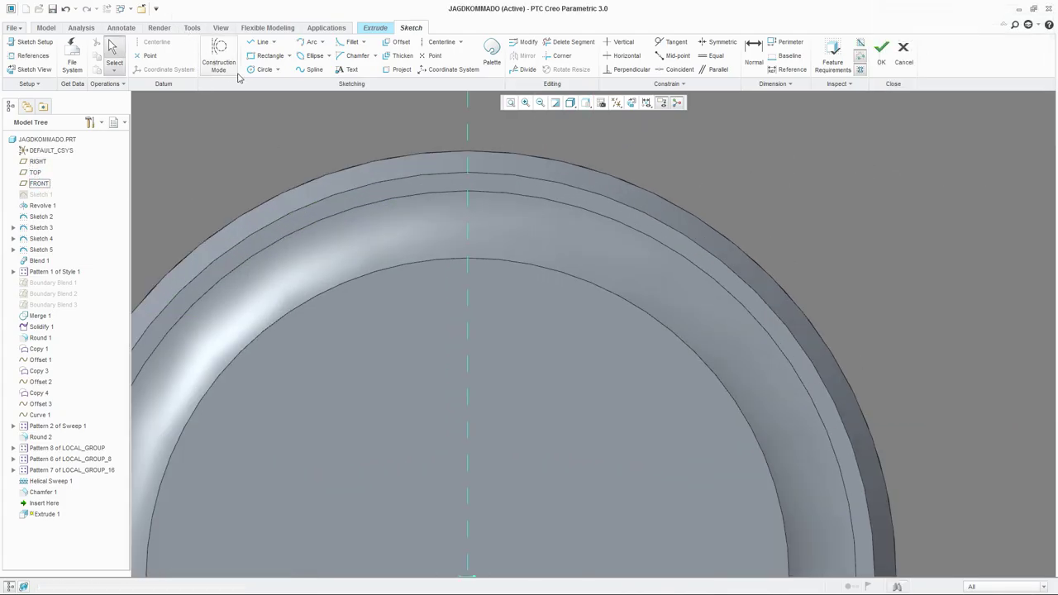
left_click(261, 42)
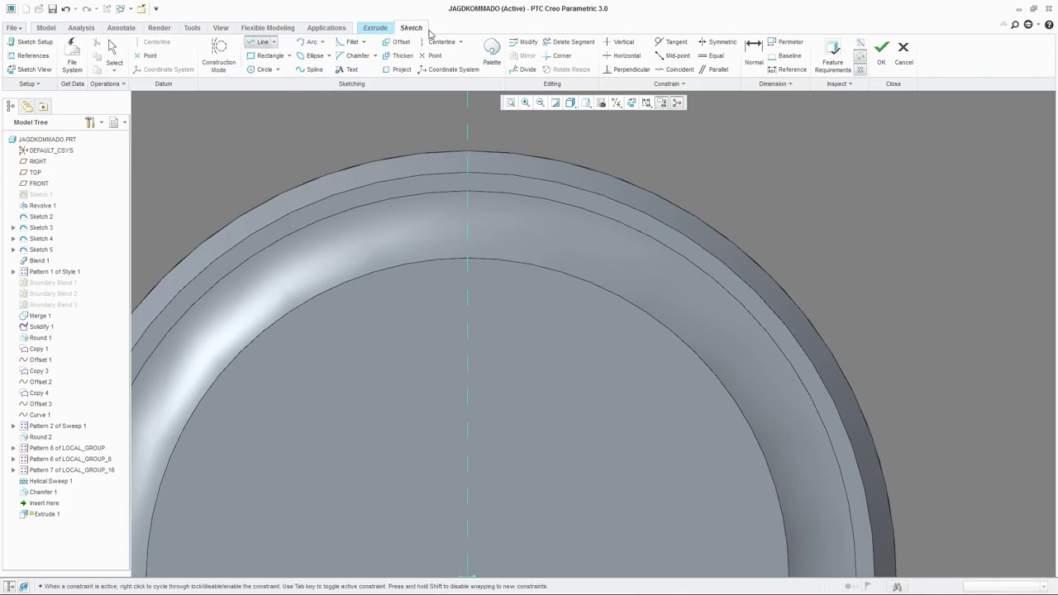
scroll(428, 39, "up", 3)
scroll(421, 125, "down", 3)
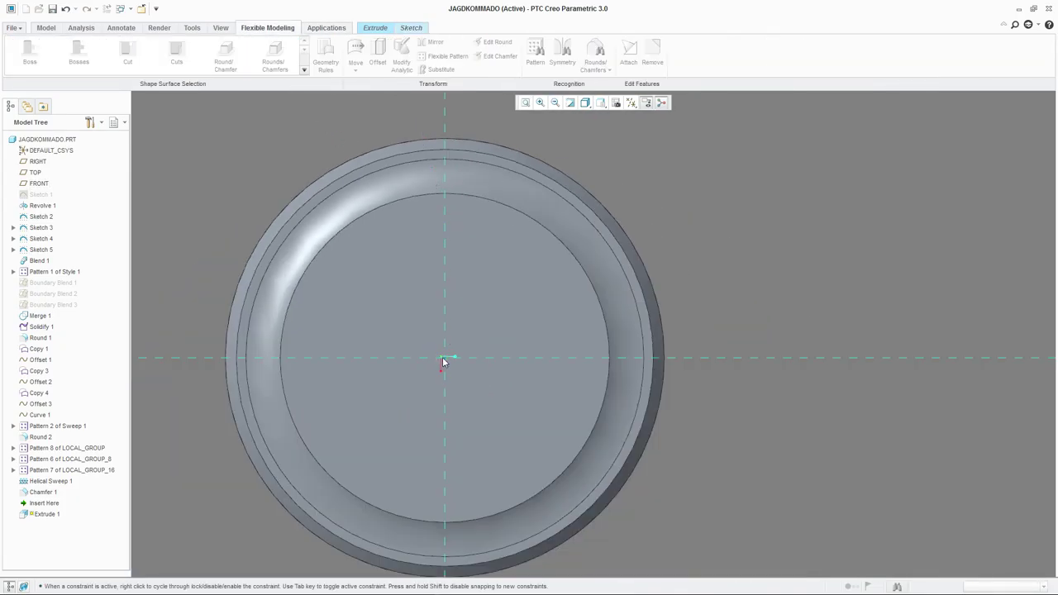
left_click(442, 359)
middle_click(434, 303)
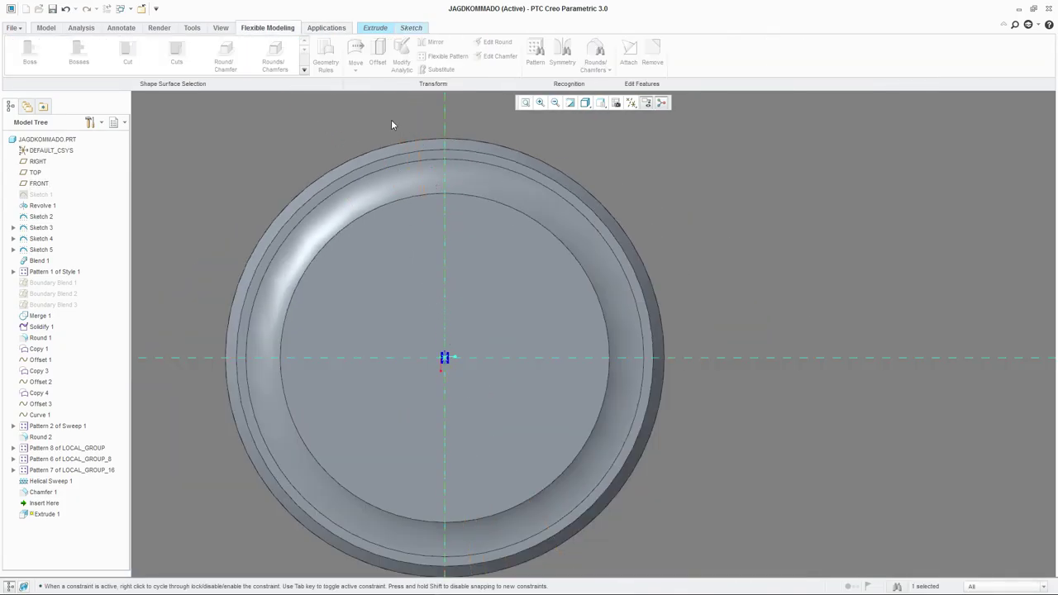
Sketch a closed trapezoid across the centerline near the flange's upper rim, about 2.7 wide above and 1.5 below.
left_click(412, 28)
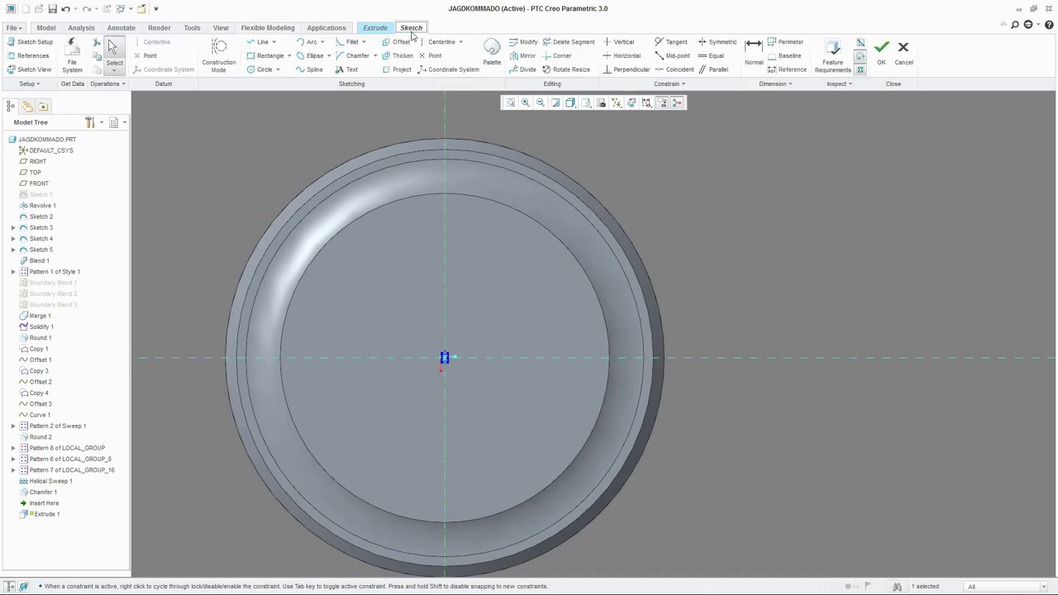
left_click(259, 42)
scroll(464, 175, "down", 4)
scroll(412, 271, "up", 2)
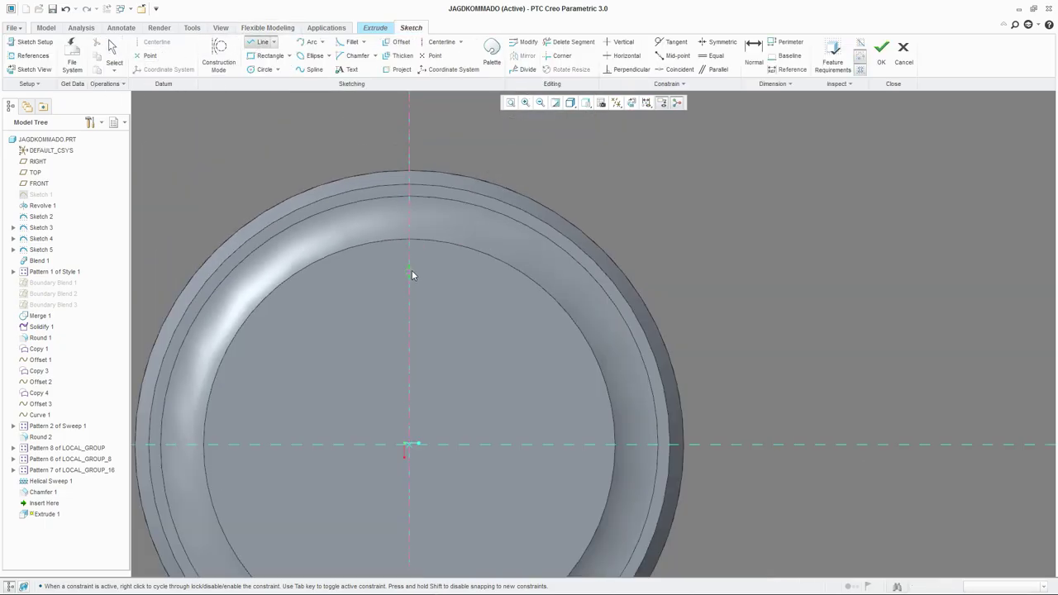
scroll(405, 196, "down", 3)
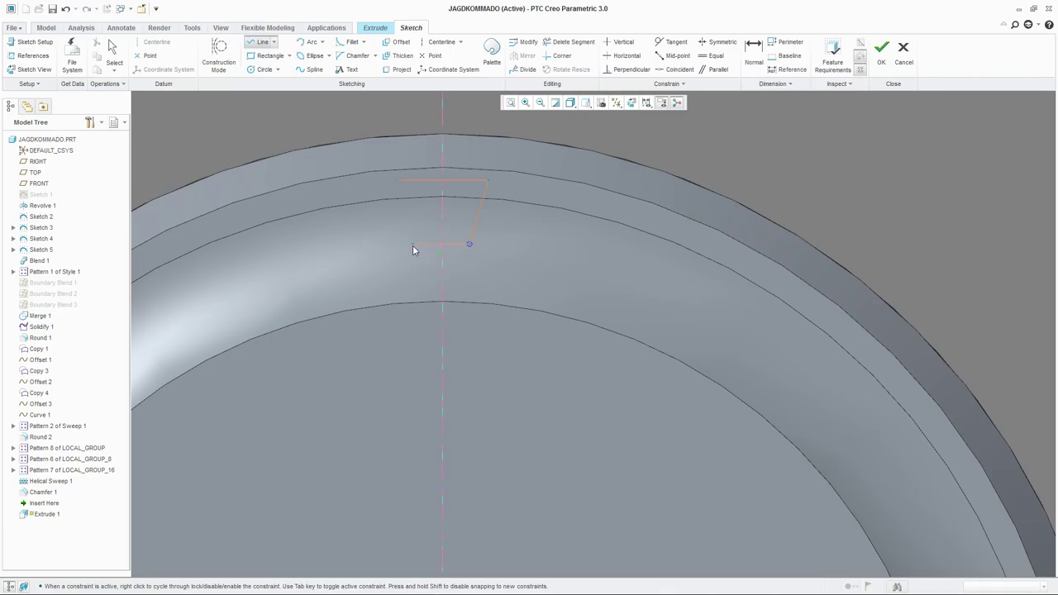
left_click(397, 180)
middle_click(380, 151)
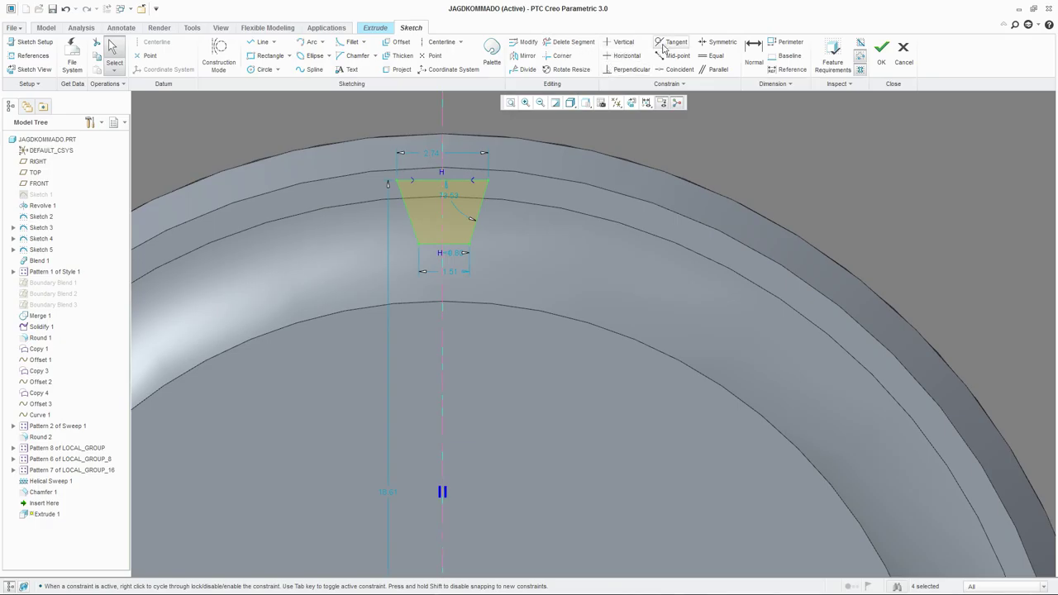
Make the trapezoid's upper and lower corner pairs symmetric about the centerline, deleting the conflicting symmetric constraint.
left_click(717, 41)
left_click(489, 180)
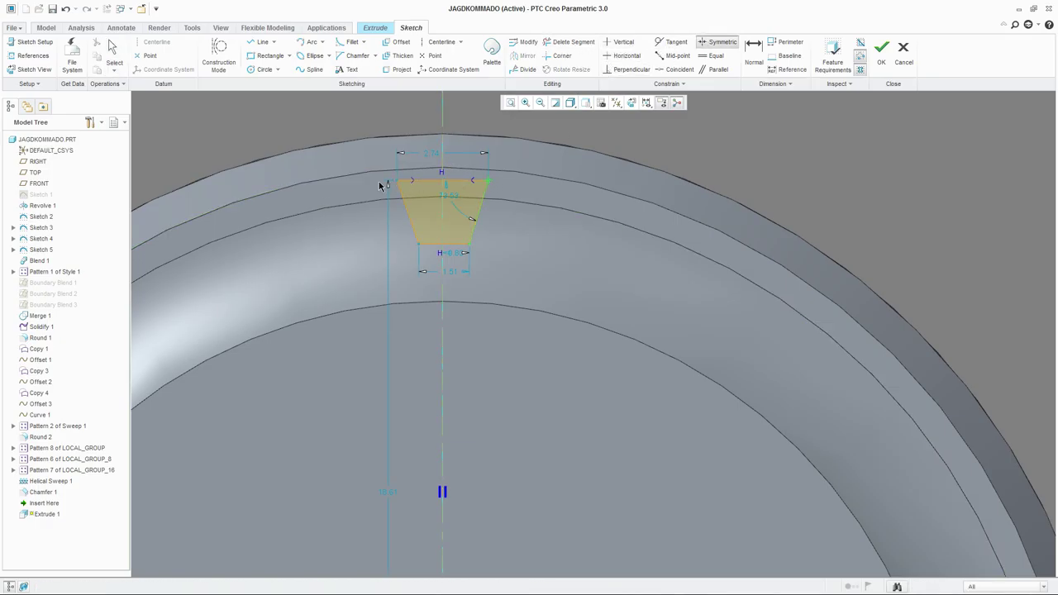
left_click(394, 182)
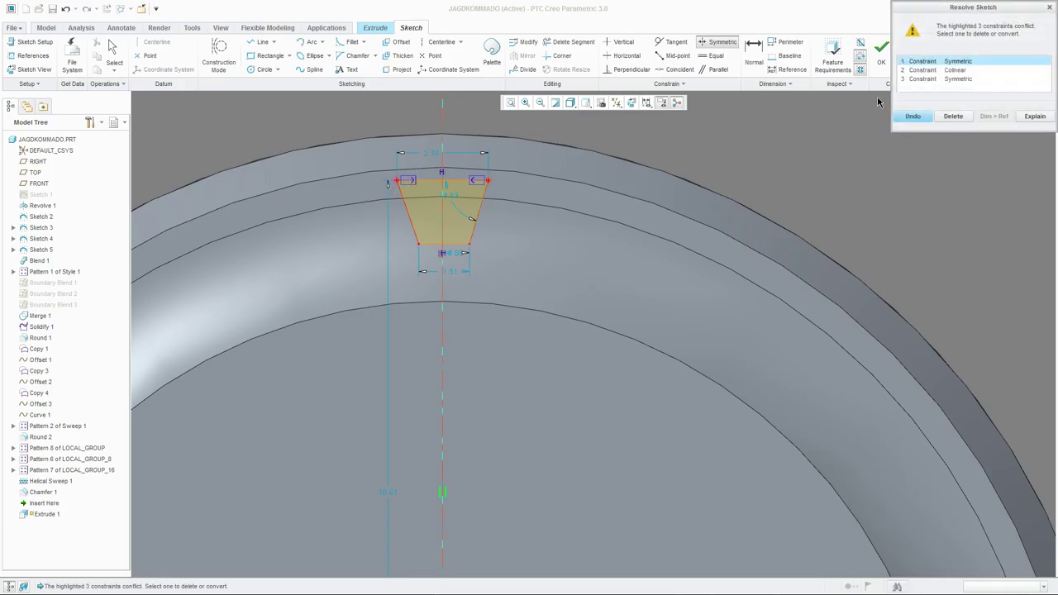
left_click(953, 116)
left_click(477, 245)
left_click(445, 226)
left_click(417, 245)
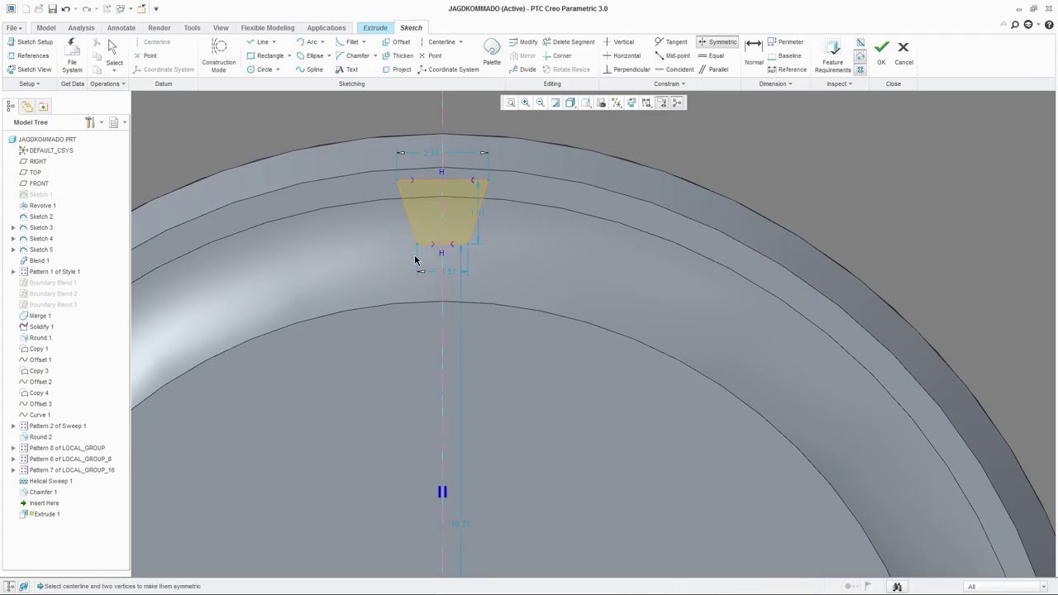
middle_click(415, 260)
Dimension the angle between the trapezoid's slanted sides and its height.
left_click(752, 51)
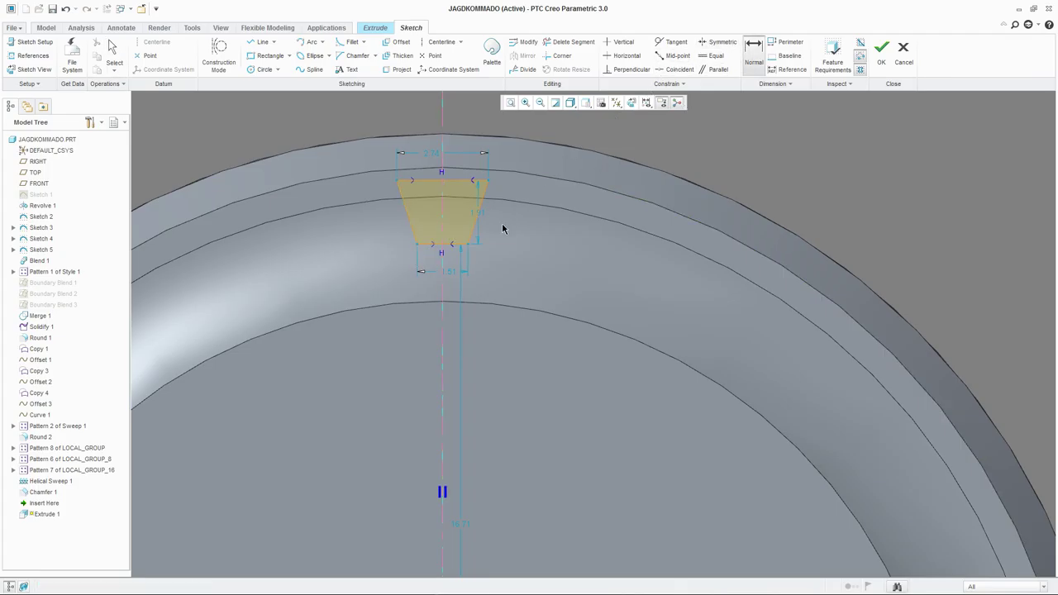
middle_click(428, 226)
key("Return")
left_click(463, 185)
left_click(450, 244)
middle_click(507, 224)
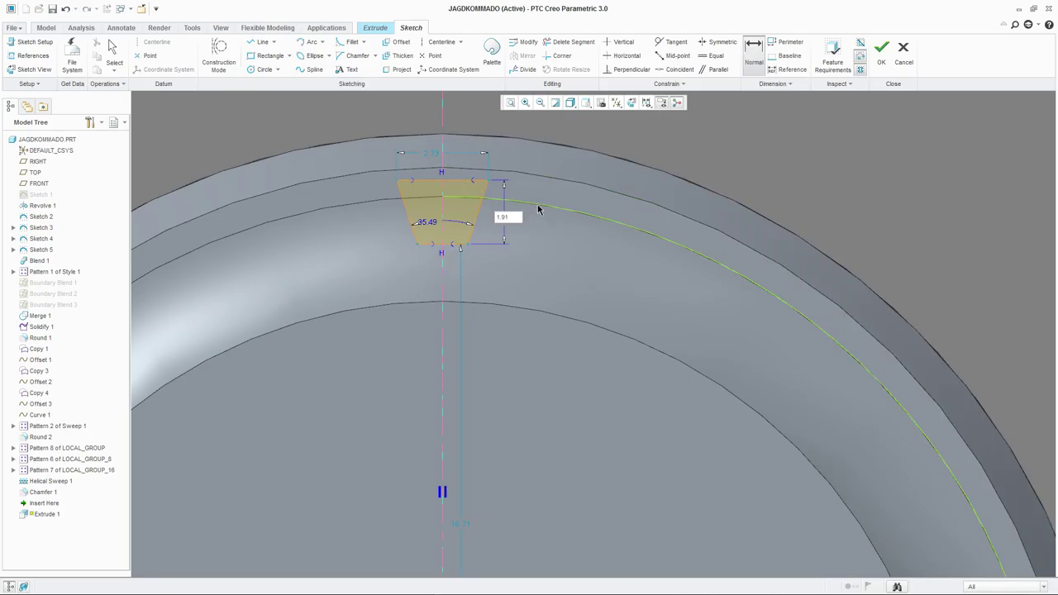
key("Return")
Make the trapezoid's upper side tangent to the inner circular edge of the flange face.
left_click(671, 41)
scroll(428, 208, "up", 3)
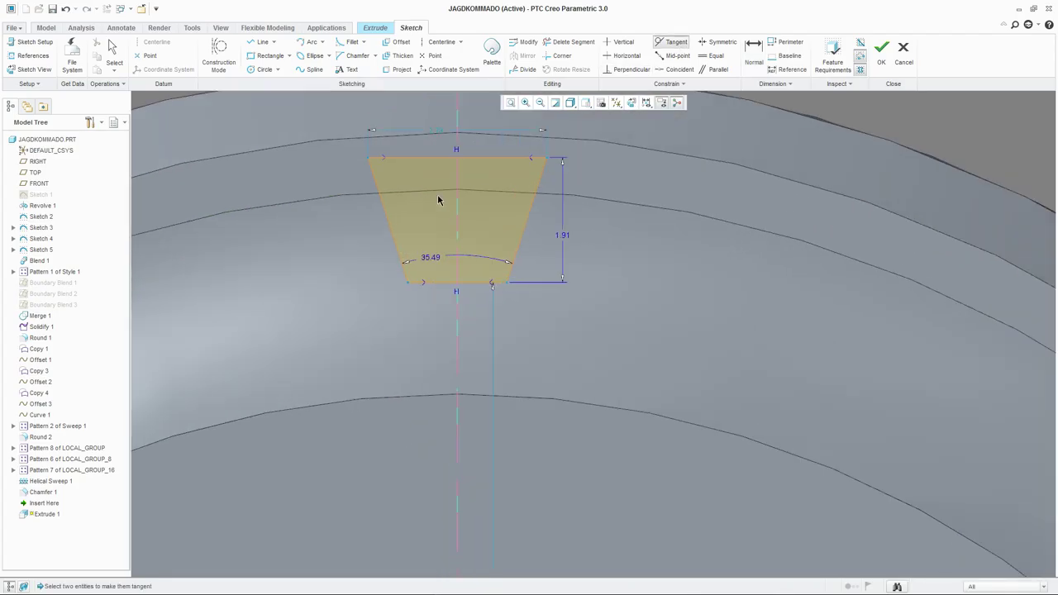
left_click(424, 195)
left_click(434, 194)
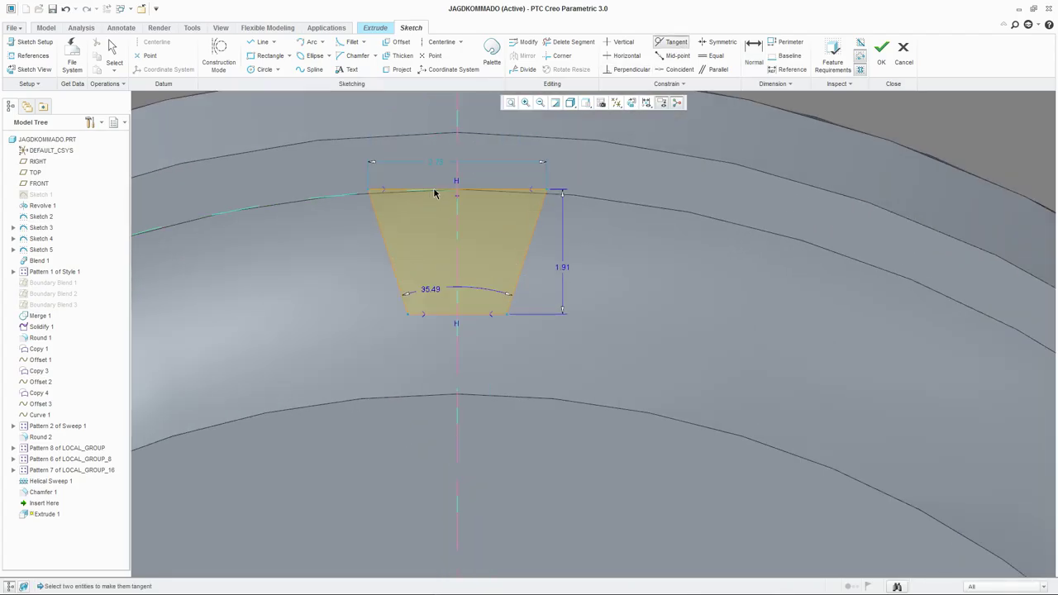
Set the trapezoid's height to 2 and the width of its upper side to 3.
middle_click(434, 194)
double_click(564, 266)
type("2")
key("Return")
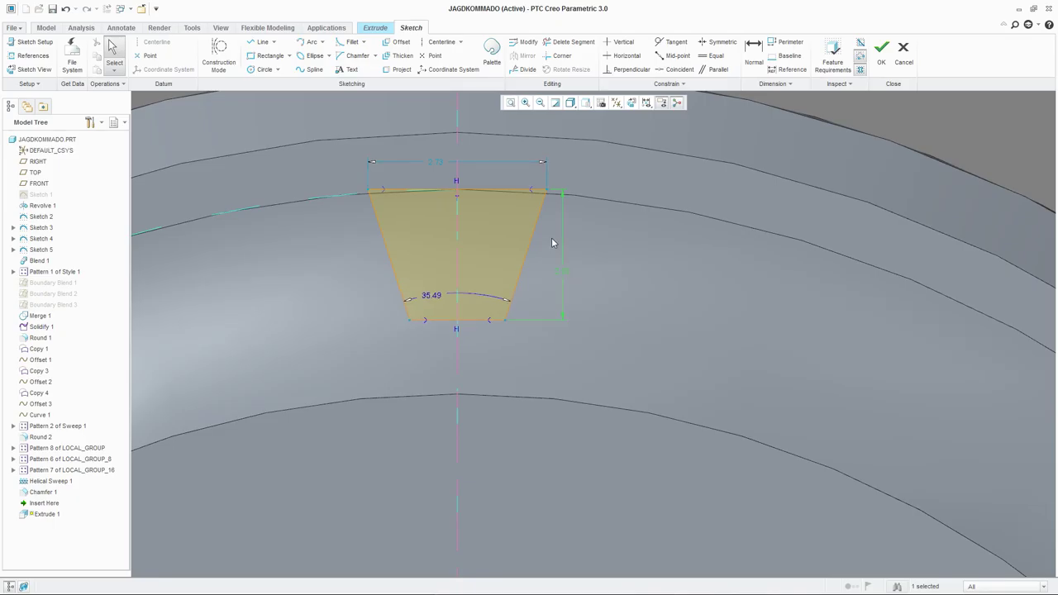
double_click(435, 161)
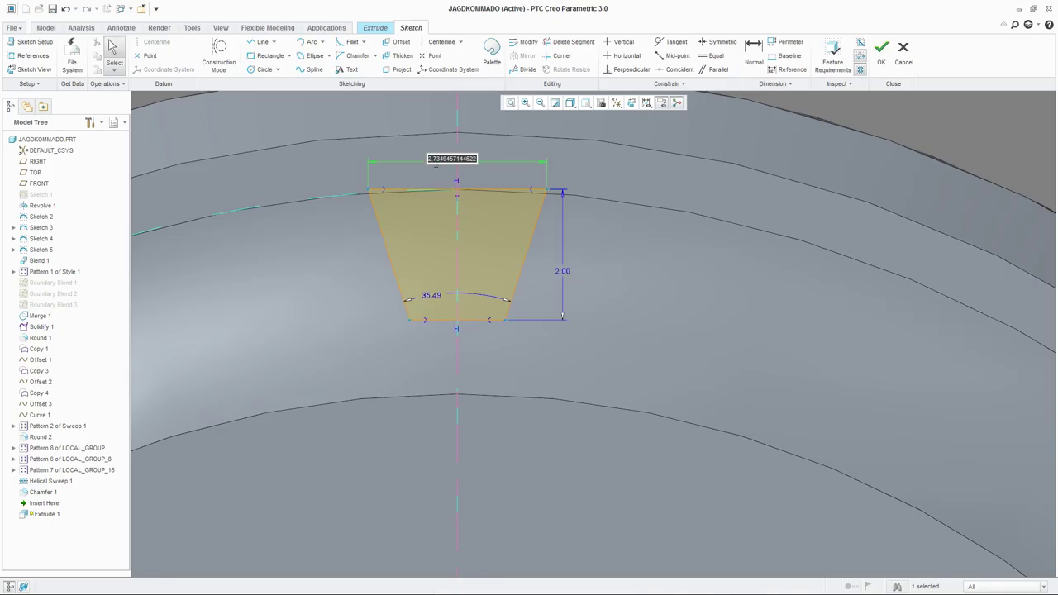
type("3")
key("Return")
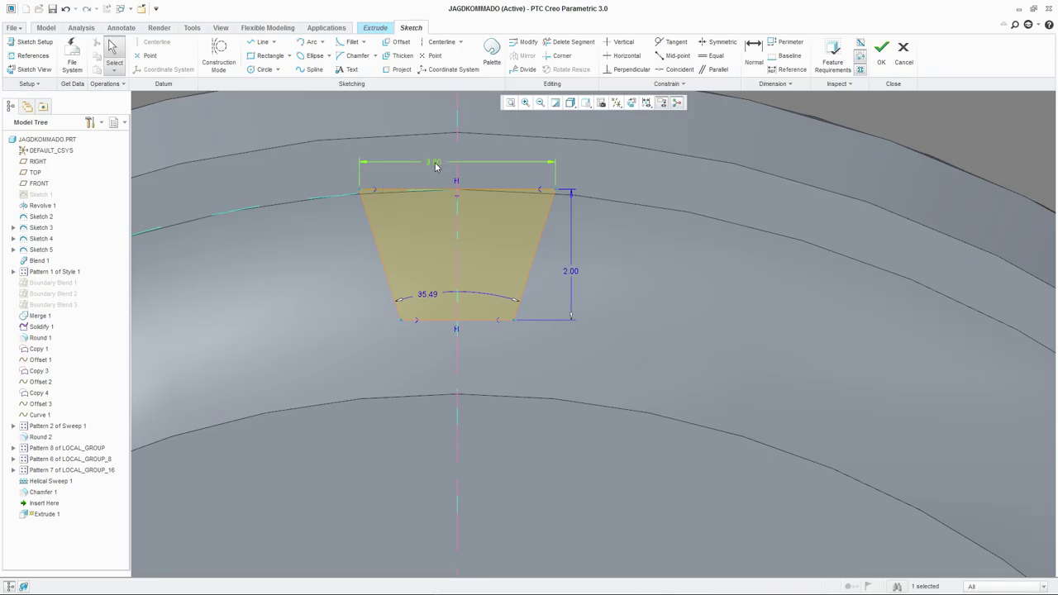
Fillet both lower corners of the trapezoid with small arcs, about 0.30 and 0.37 in radius.
scroll(476, 231, "down", 2)
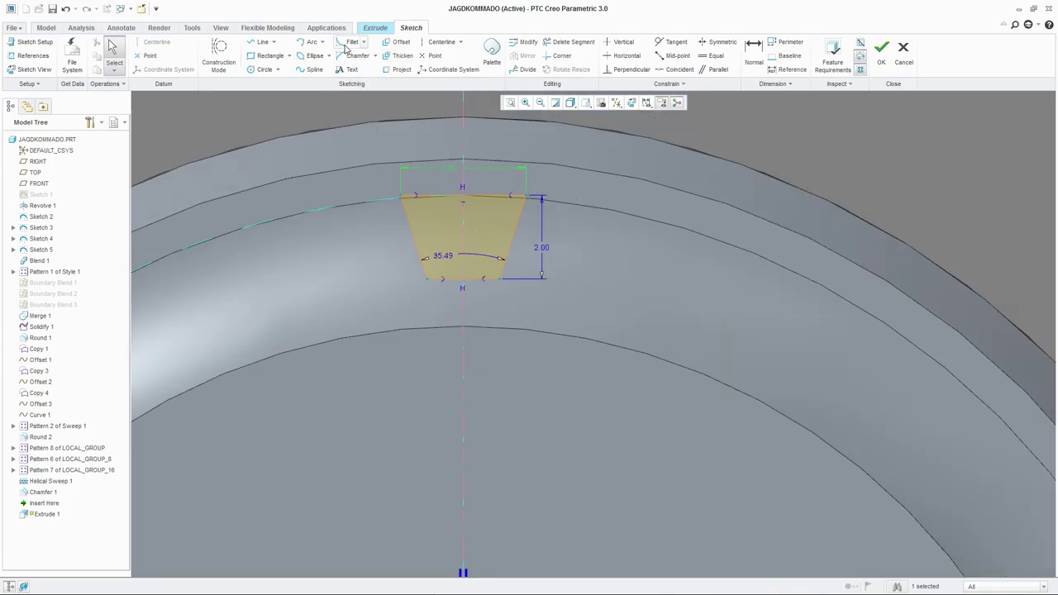
left_click(347, 43)
scroll(463, 289, "up", 4)
left_click(369, 242)
left_click(401, 264)
left_click(533, 264)
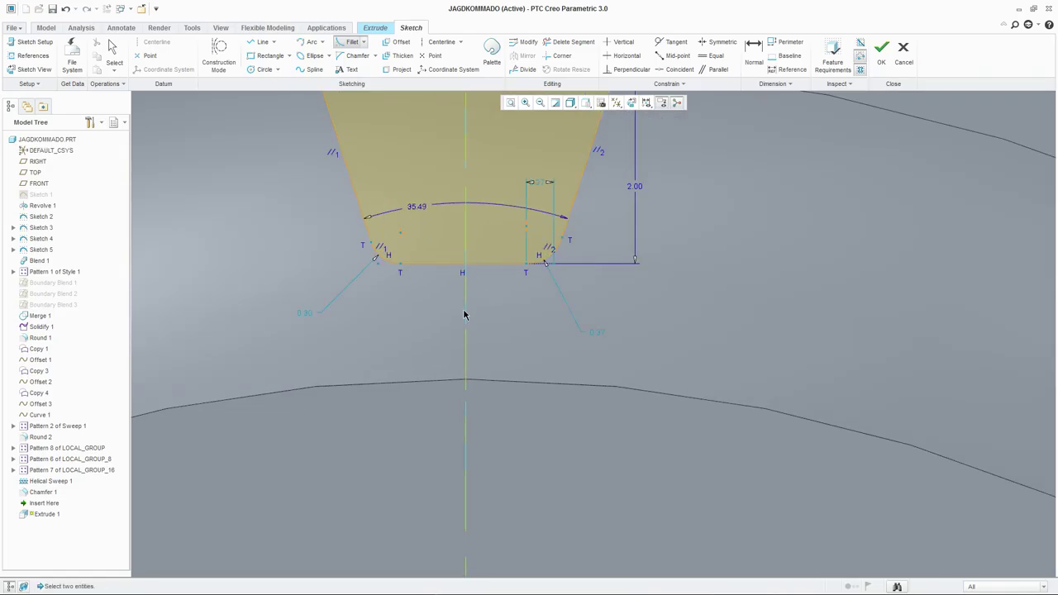
middle_click(500, 315)
Try to set the radius of one lower corner fillet directly.
double_click(599, 330)
type("0.3")
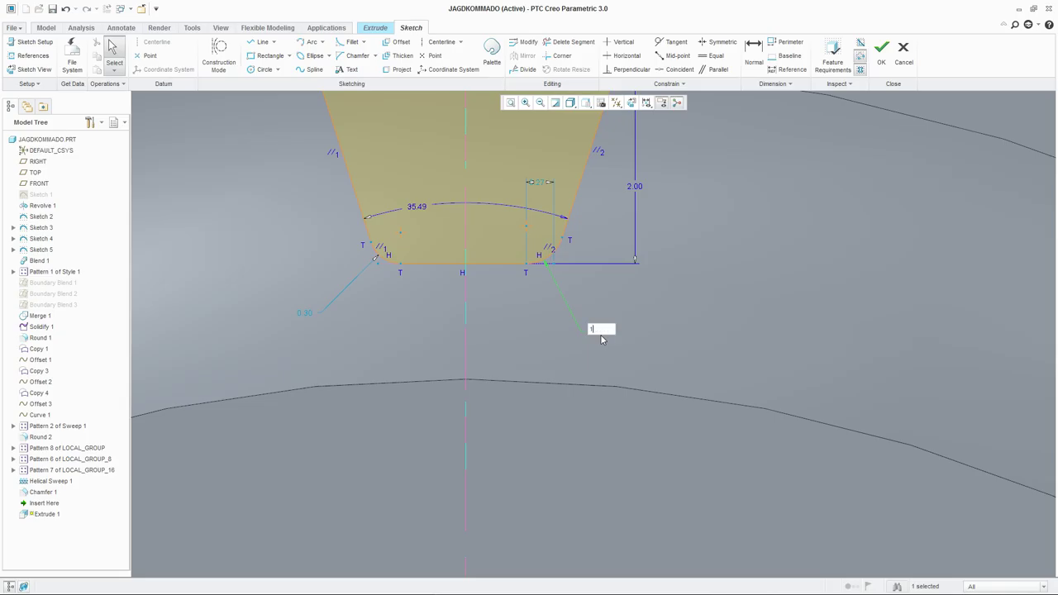
key("Return")
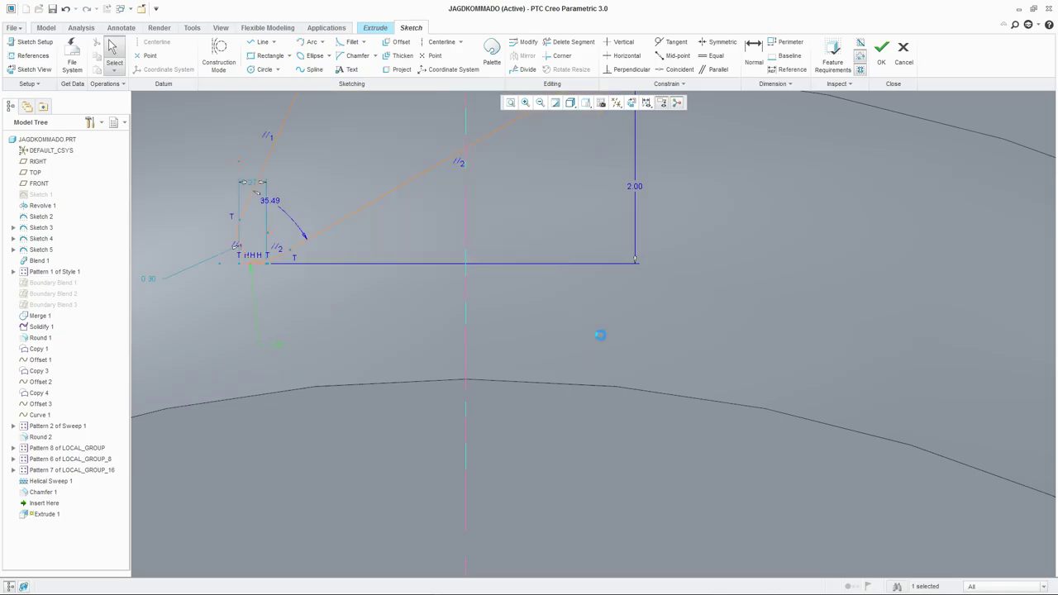
Make the two lower corner fillets symmetric about the vertical centerline by their end points.
left_click(719, 43)
left_click(466, 213)
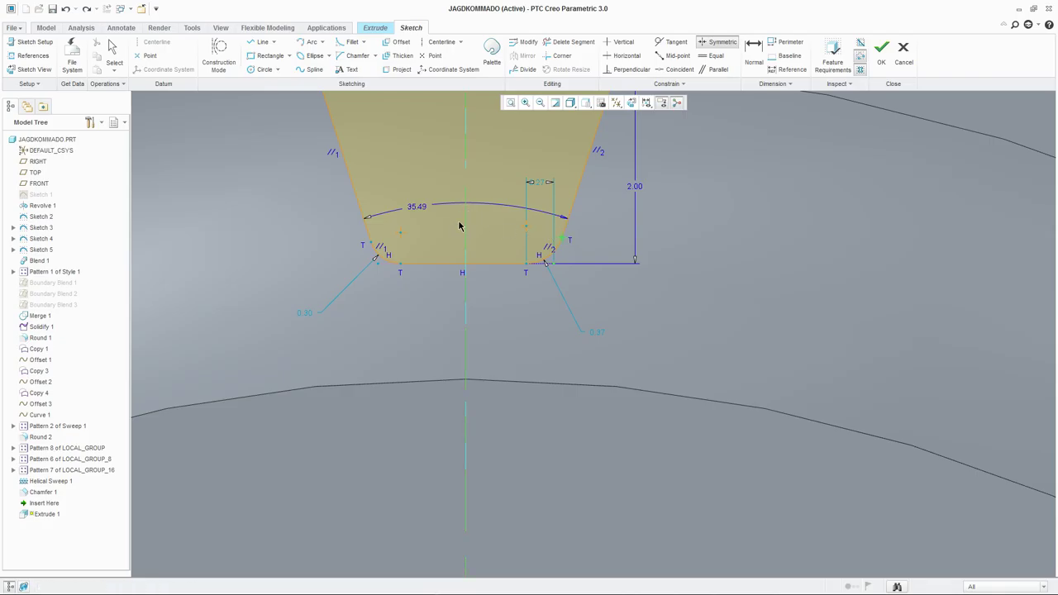
left_click(371, 246)
middle_click(401, 294)
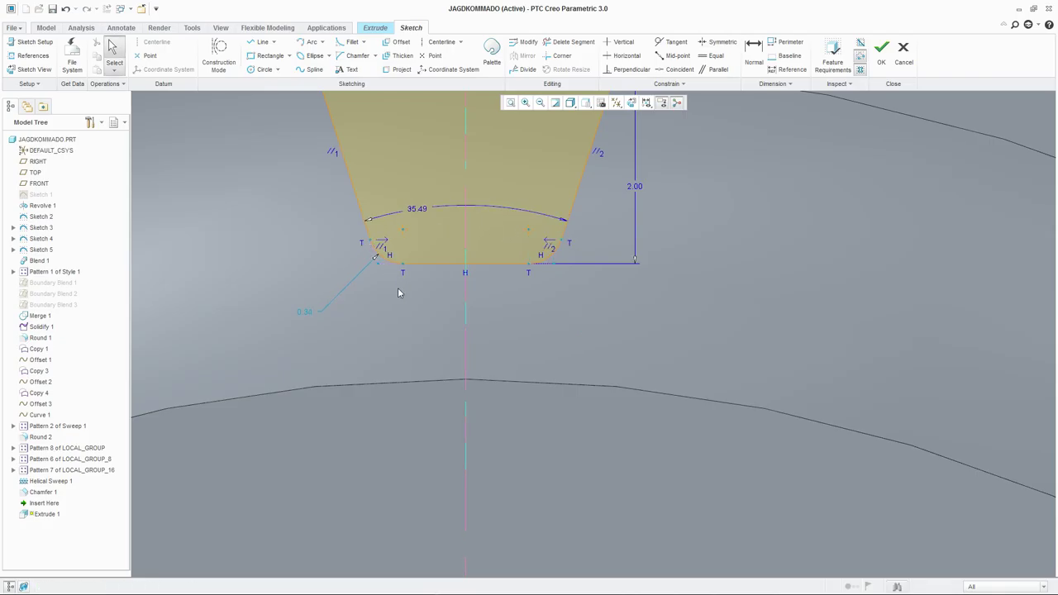
Set the lower corner fillet radius to 1, and change it to 0.5.
double_click(307, 313)
type("1")
key("Return")
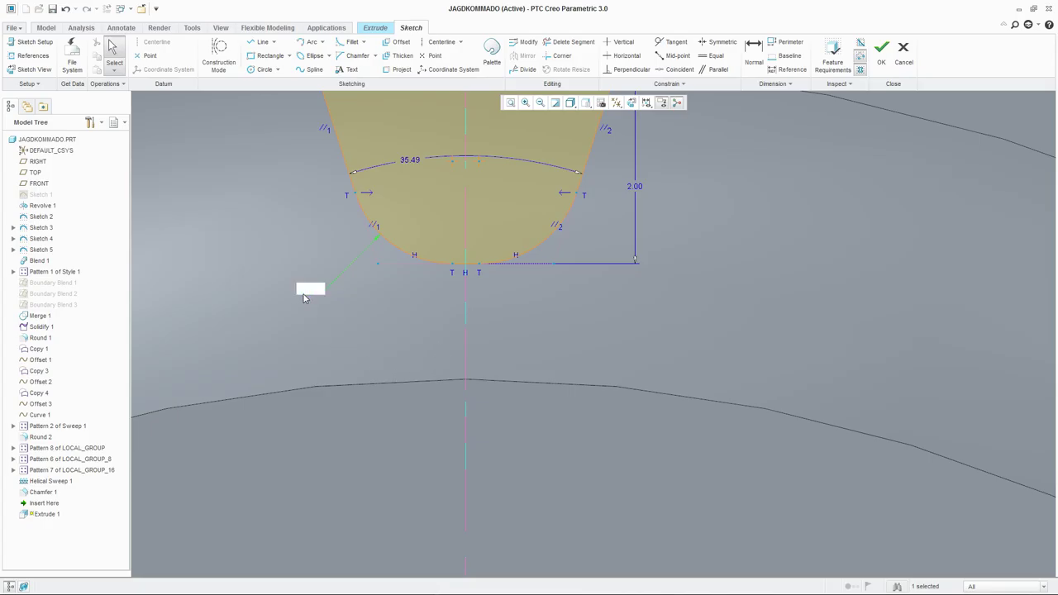
key("Return")
scroll(413, 360, "up", 3)
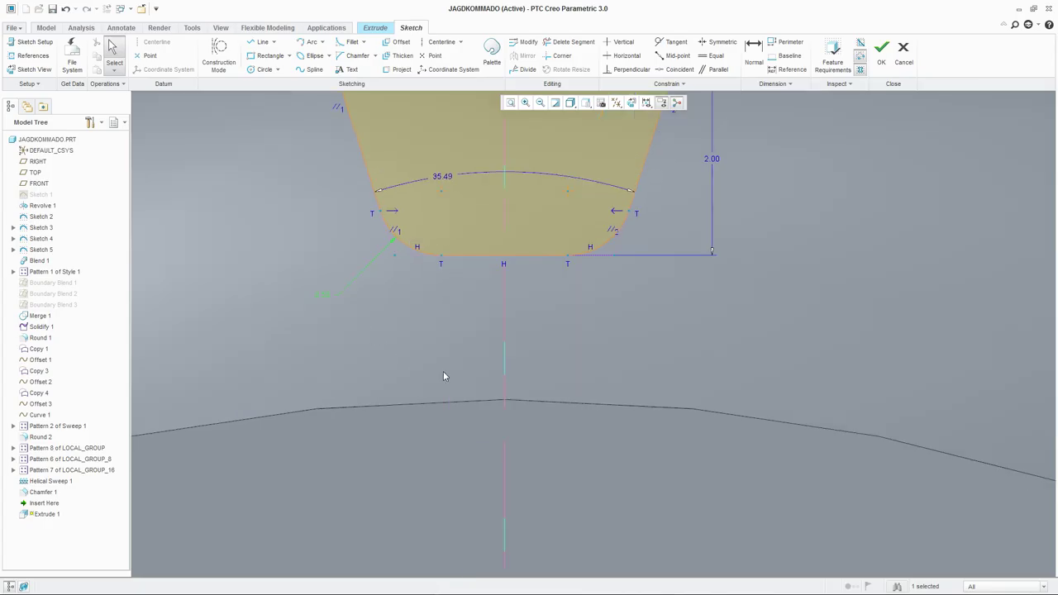
Set the angle between the trapezoid's slanted sides to 35 degrees and finish the sketch.
double_click(450, 270)
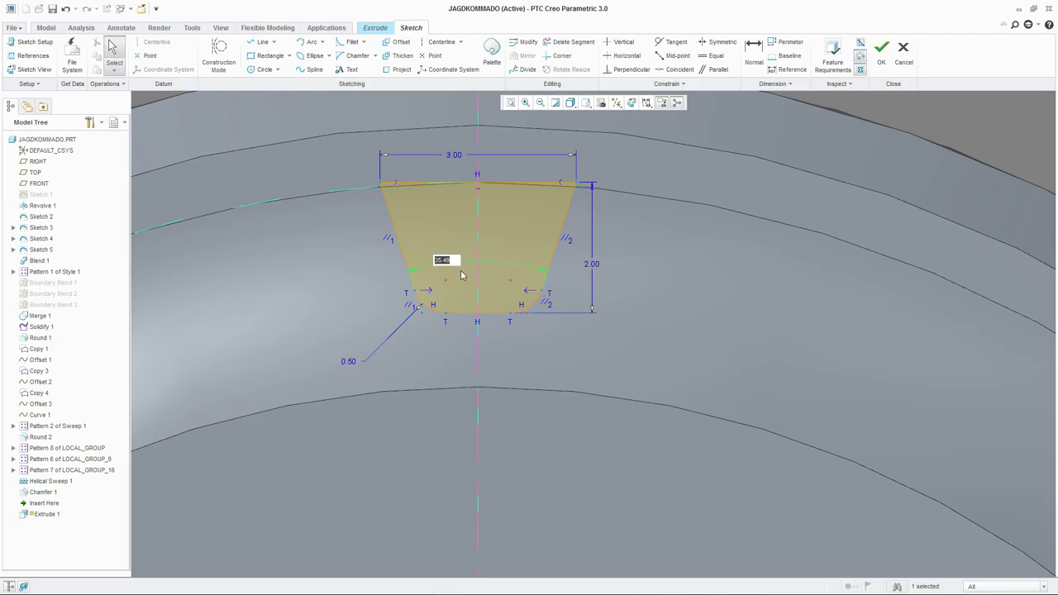
key("Return")
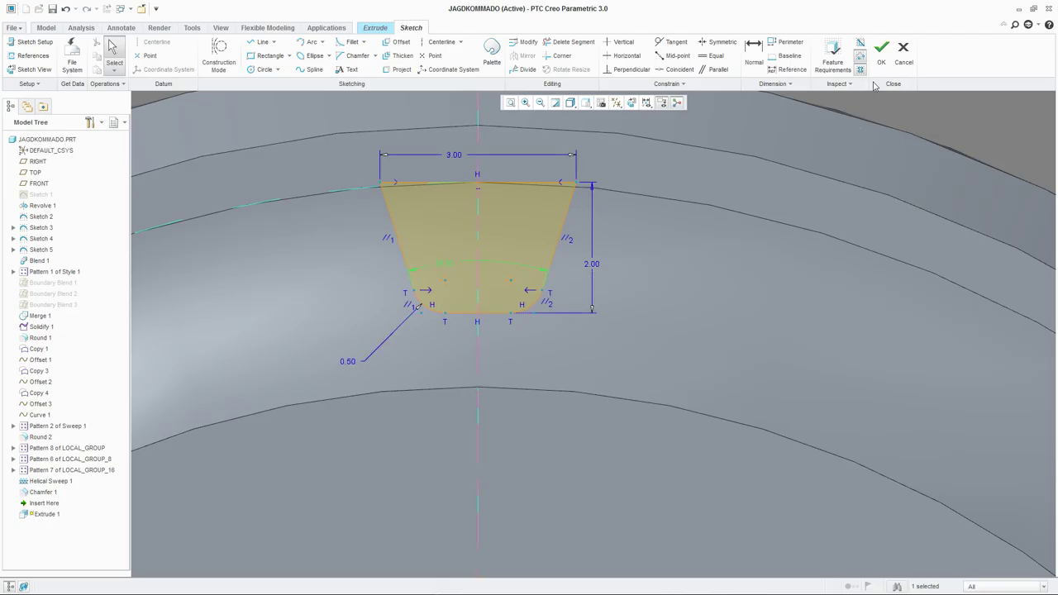
left_click(881, 52)
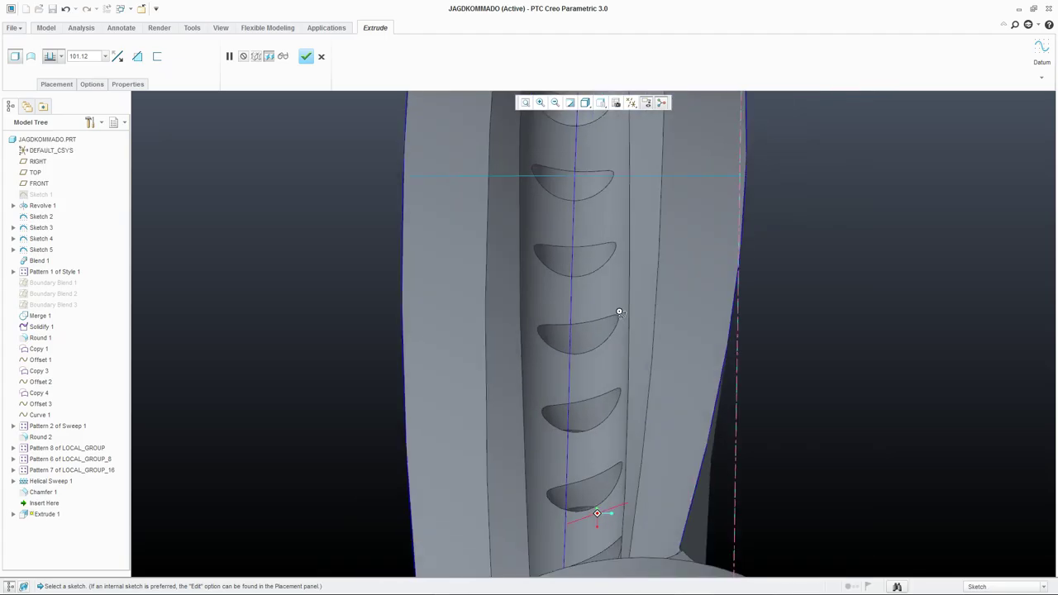
Make the extrusion remove material and extend its depth along the handle to about 112.80.
left_click(136, 58)
middle_click_drag(520, 298, 719, 373)
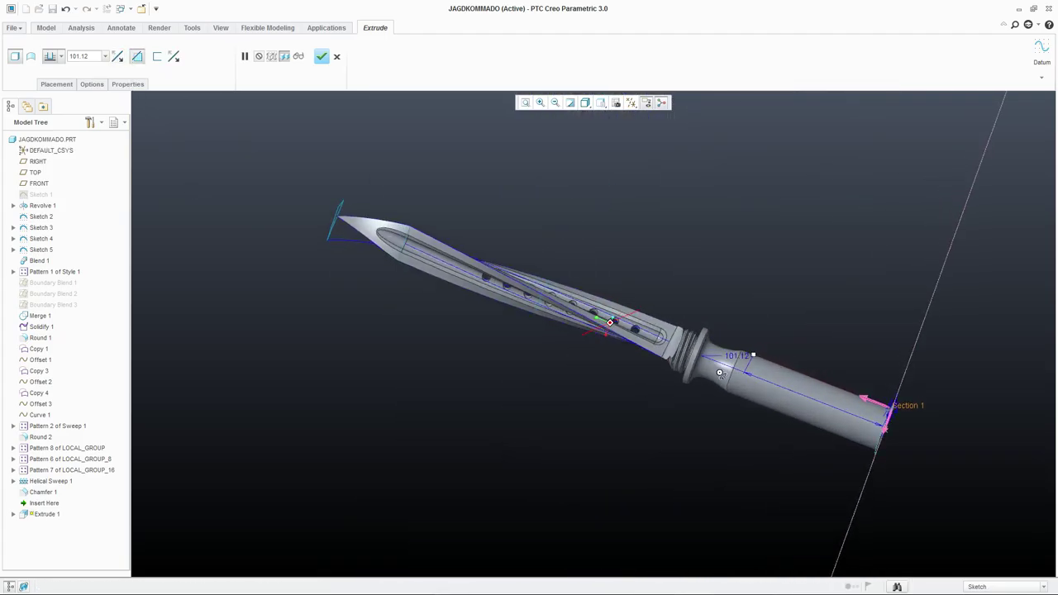
scroll(719, 373, "down", 6)
left_click_drag(684, 337, 662, 325)
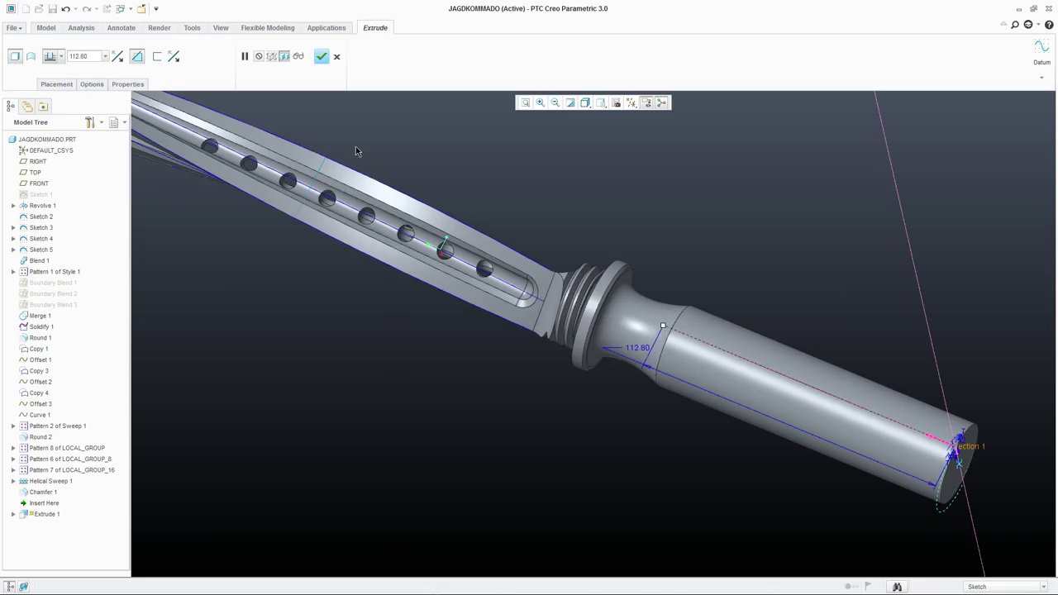
Examine where the notch profile lies relative to the outer edge of the handle's end face.
scroll(569, 221, "up", 2)
scroll(914, 466, "down", 8)
mouse_move(914, 465)
middle_mouse_down()
mouse_move(810, 284)
mouse_move(785, 283)
middle_mouse_up()
scroll(745, 338, "up", 4)
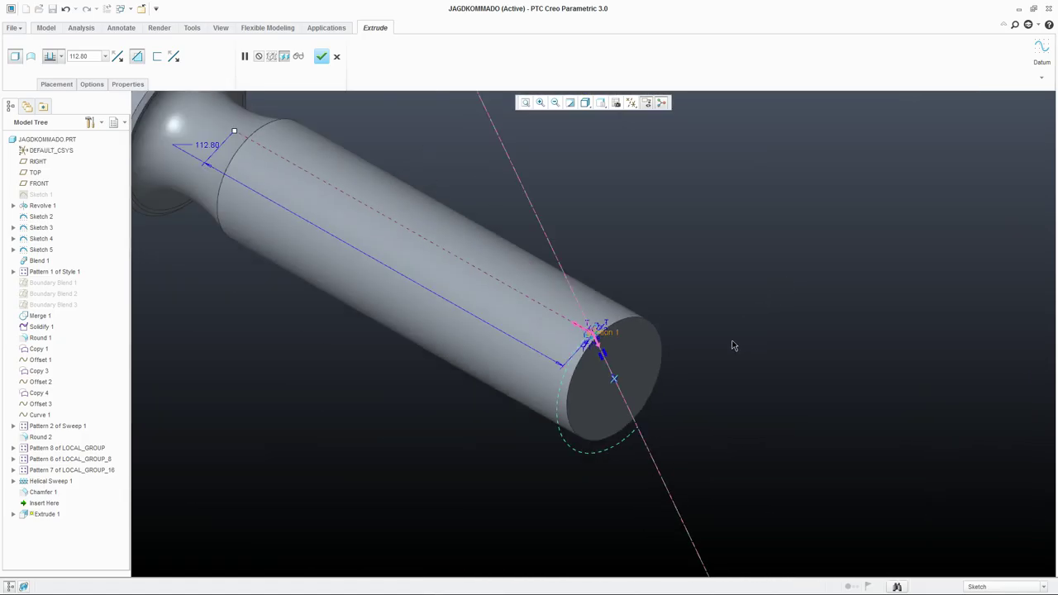
scroll(661, 356, "up", 2)
scroll(645, 358, "down", 5)
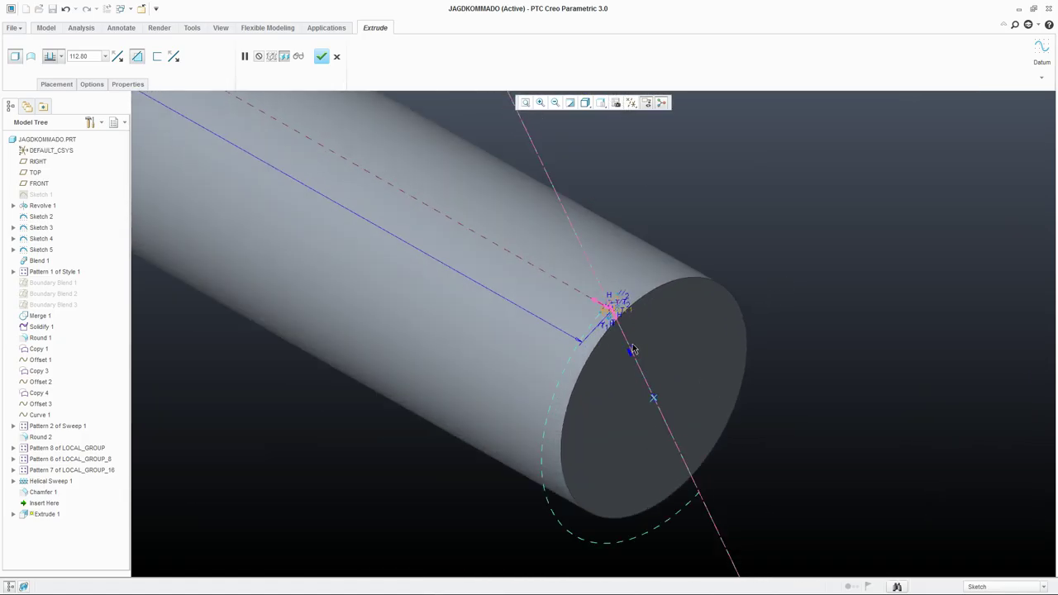
scroll(611, 308, "down", 2)
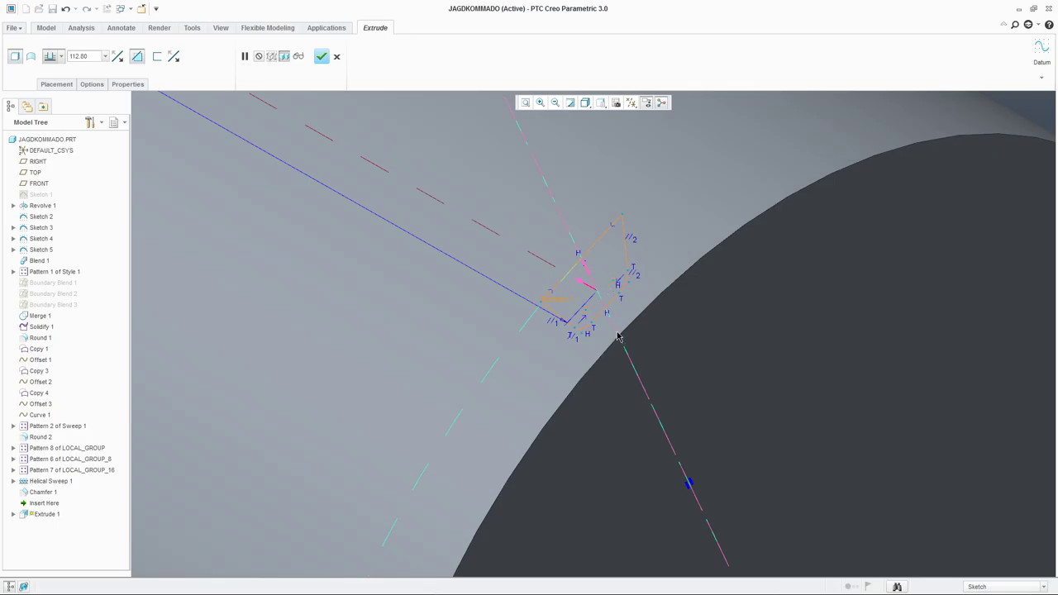
scroll(618, 337, "up", 2)
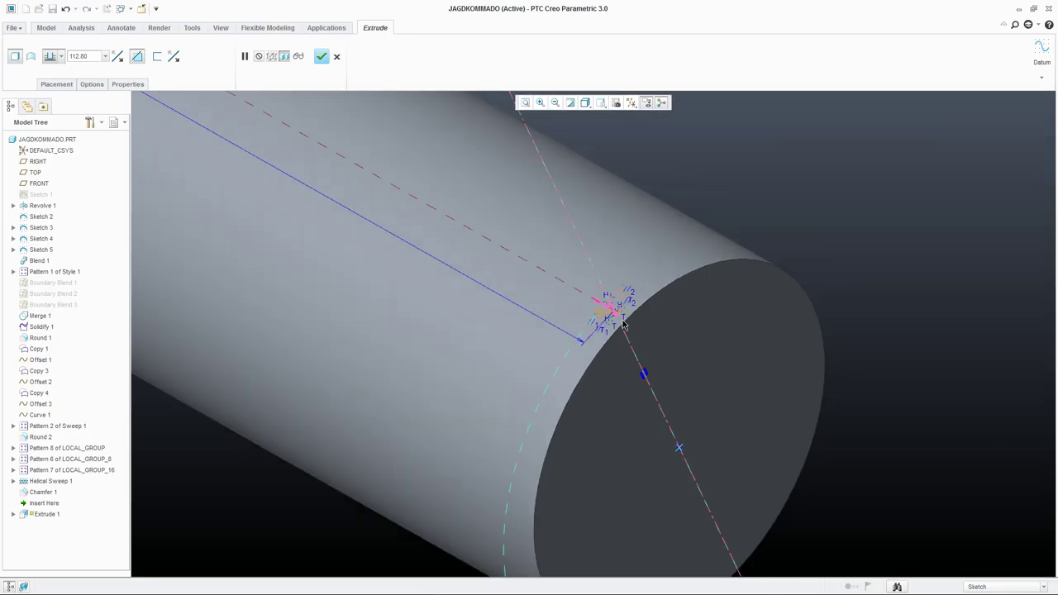
Edit the extrusion's section so the trapezoid's upper side is tangent to the handle's circular edge, and finish the sketch.
left_click(56, 84)
left_click(138, 124)
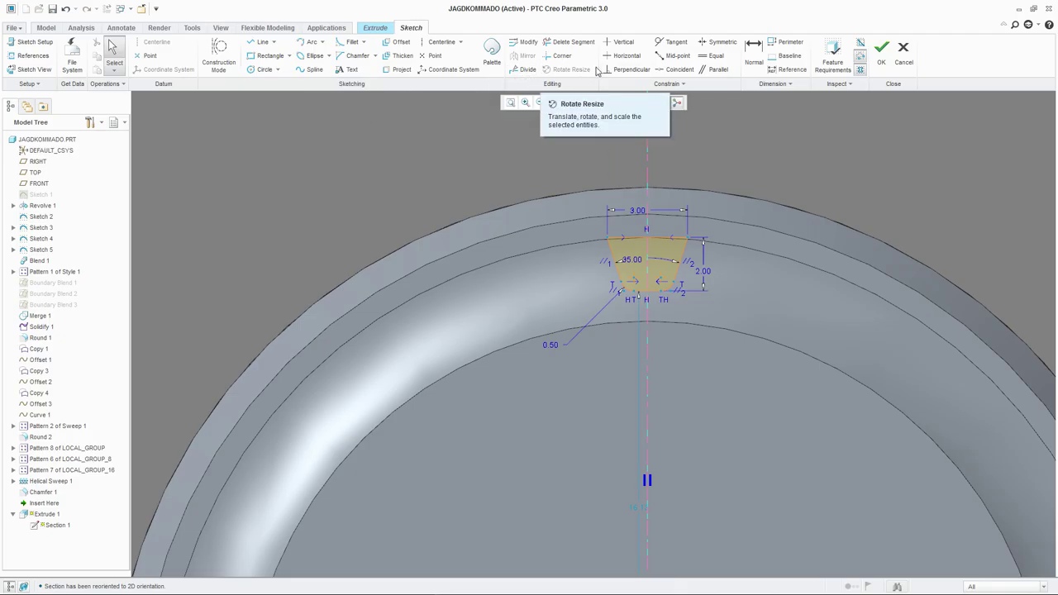
left_click(676, 69)
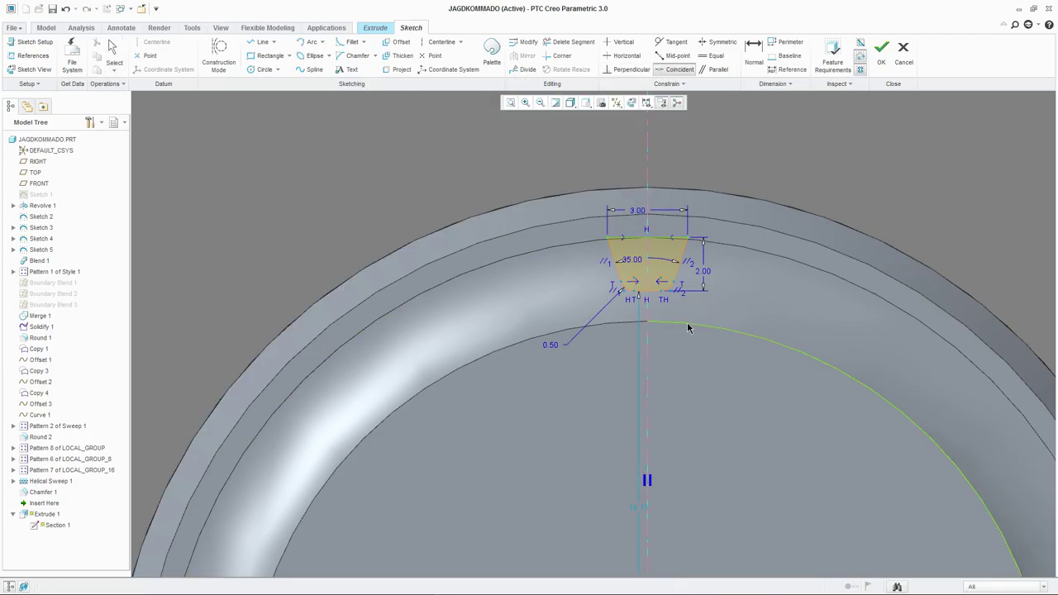
left_click(675, 42)
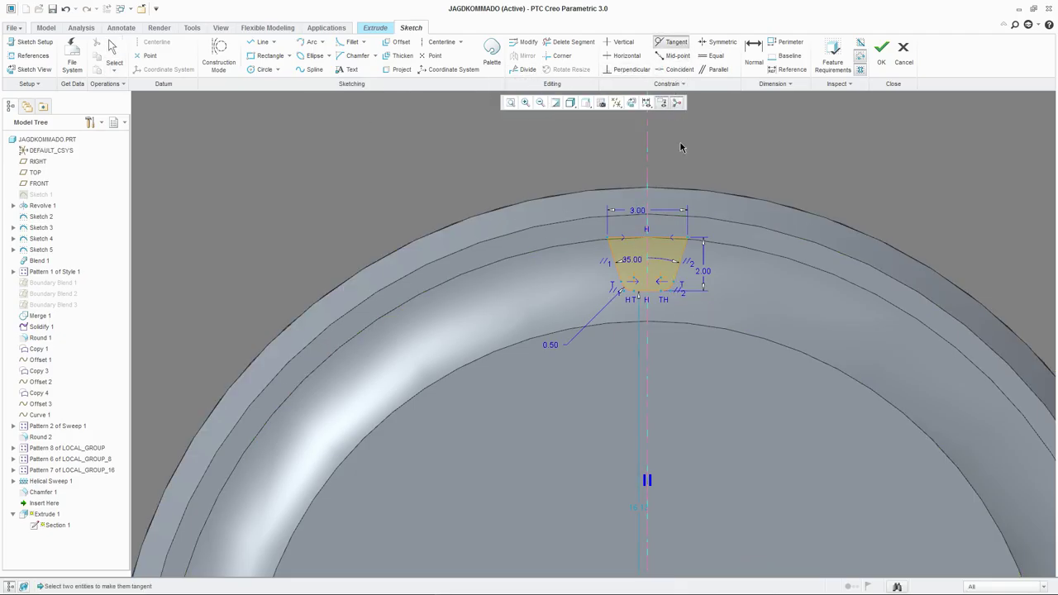
left_click(657, 239)
left_click(662, 326)
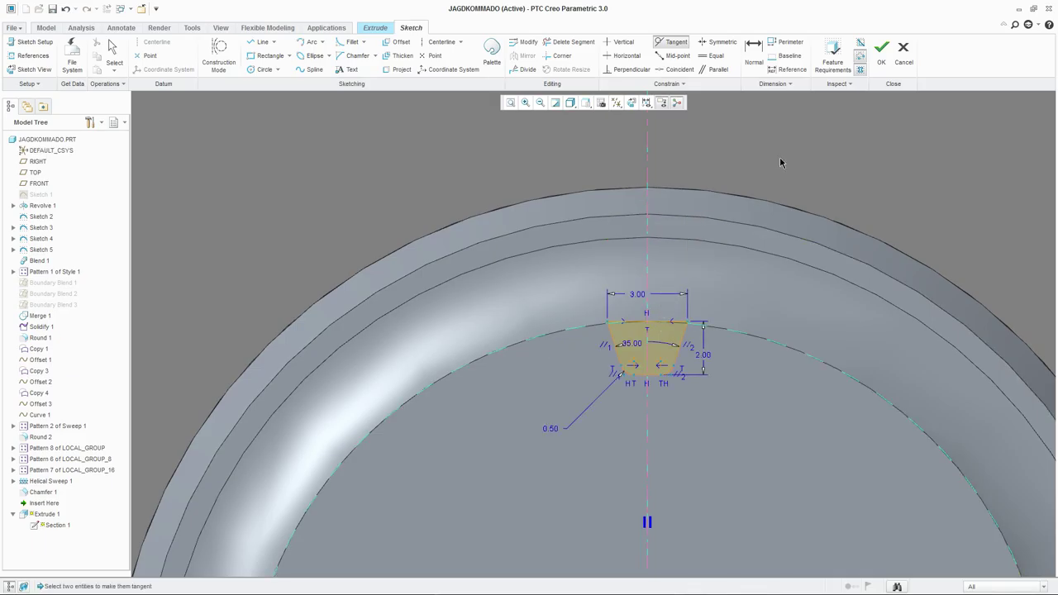
left_click(881, 47)
Extend the groove cut along the handle to a depth of about 121.80 and complete the extrusion.
middle_click_drag(618, 243, 697, 303)
scroll(697, 303, "up", 5)
scroll(740, 366, "down", 8)
left_click_drag(723, 356, 668, 331)
middle_click_drag(669, 331, 843, 326)
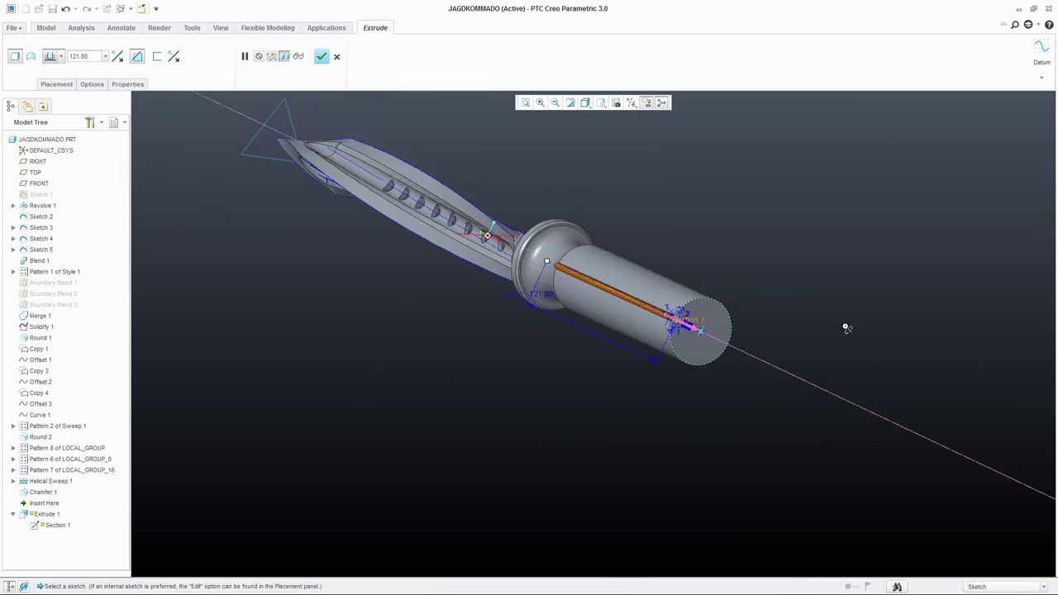
scroll(603, 290, "down", 6)
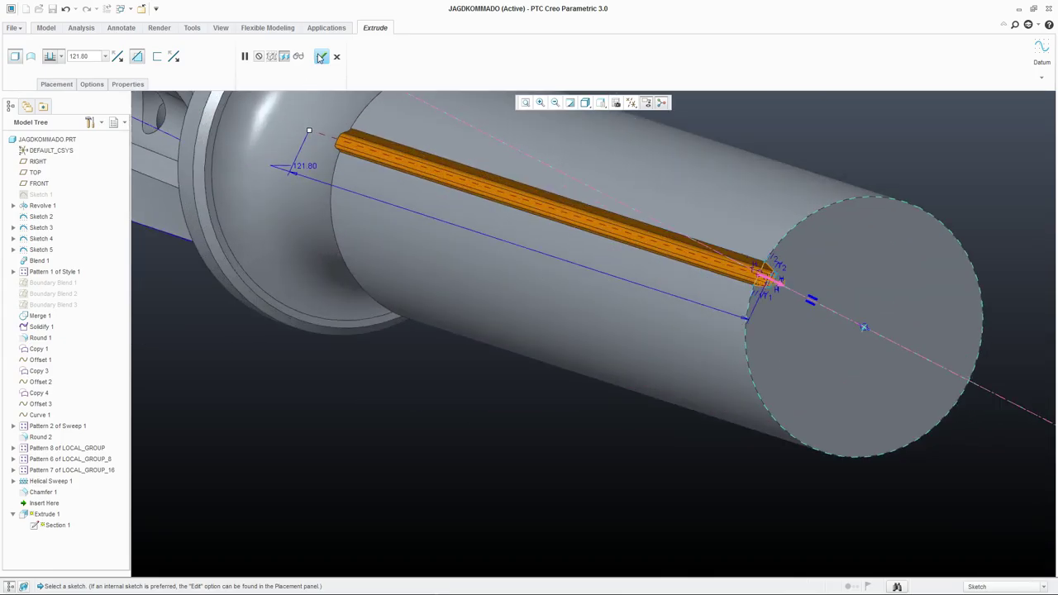
left_click(321, 57)
Set up an axis pattern of the groove, displaying coordinate systems and choosing the DEFAULT_CSYS axis along the handle as its center.
left_click(452, 67)
left_click(462, 82)
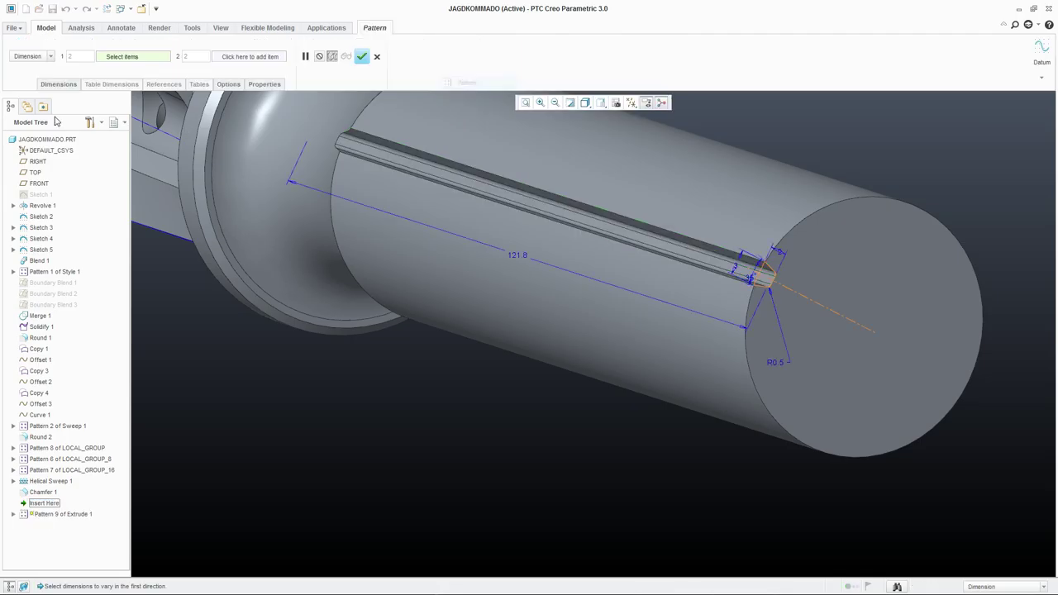
left_click(50, 56)
left_click(23, 85)
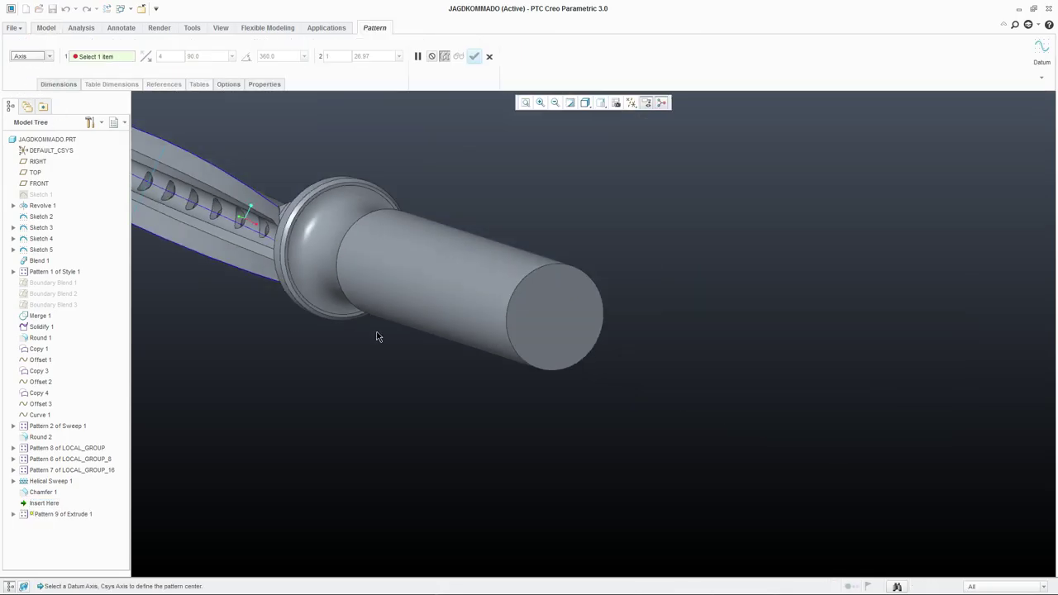
scroll(378, 335, "down", 3)
left_click(631, 102)
left_click(638, 130)
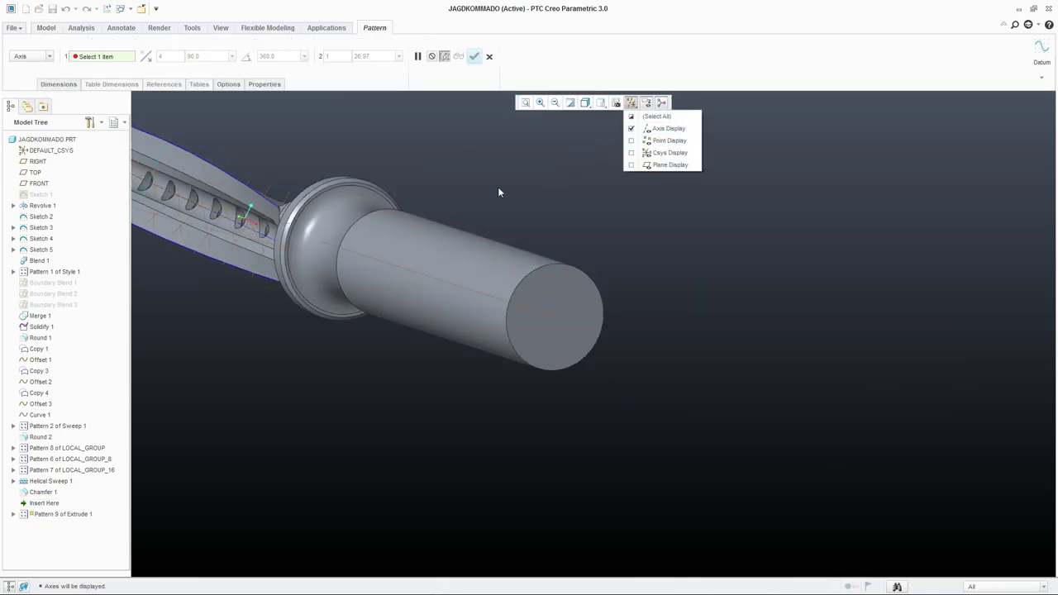
left_click(649, 153)
scroll(314, 248, "up", 3)
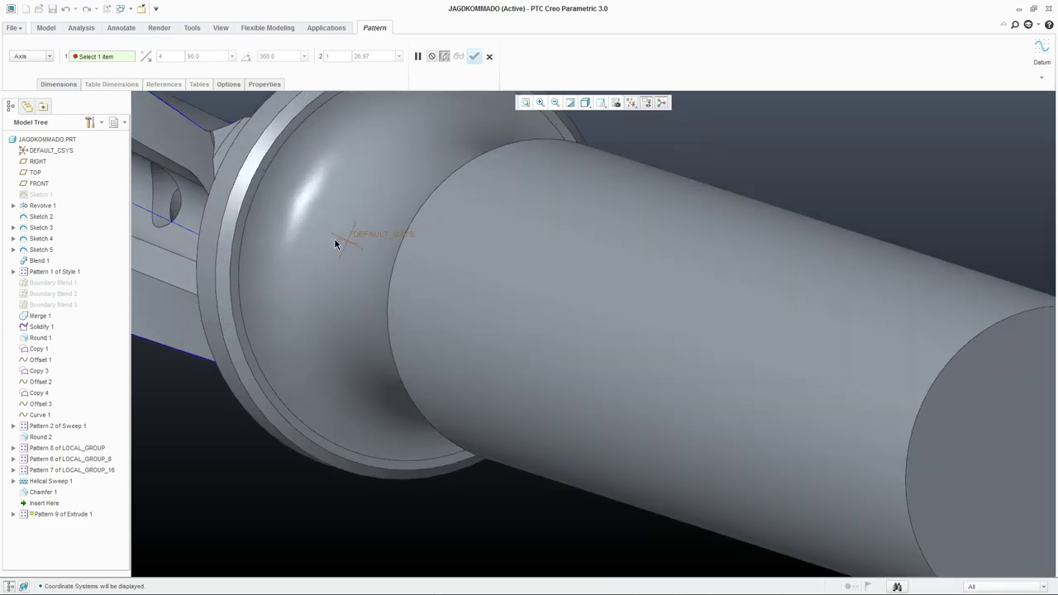
left_click(338, 240)
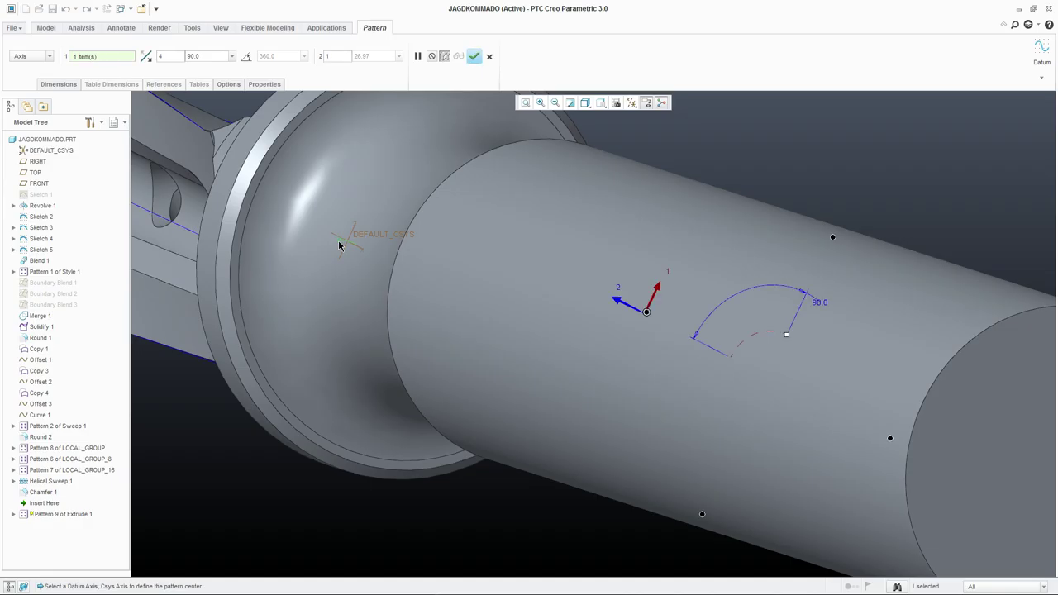
Set the pattern to 15 grooves spaced equally over 360 degrees and complete it.
scroll(338, 240, "down", 3)
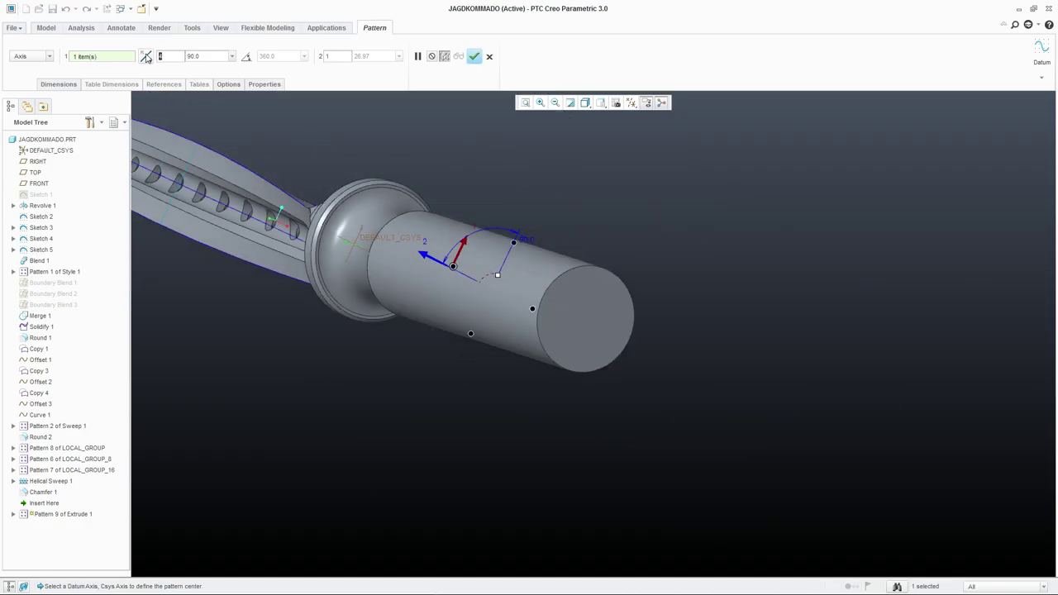
type("15")
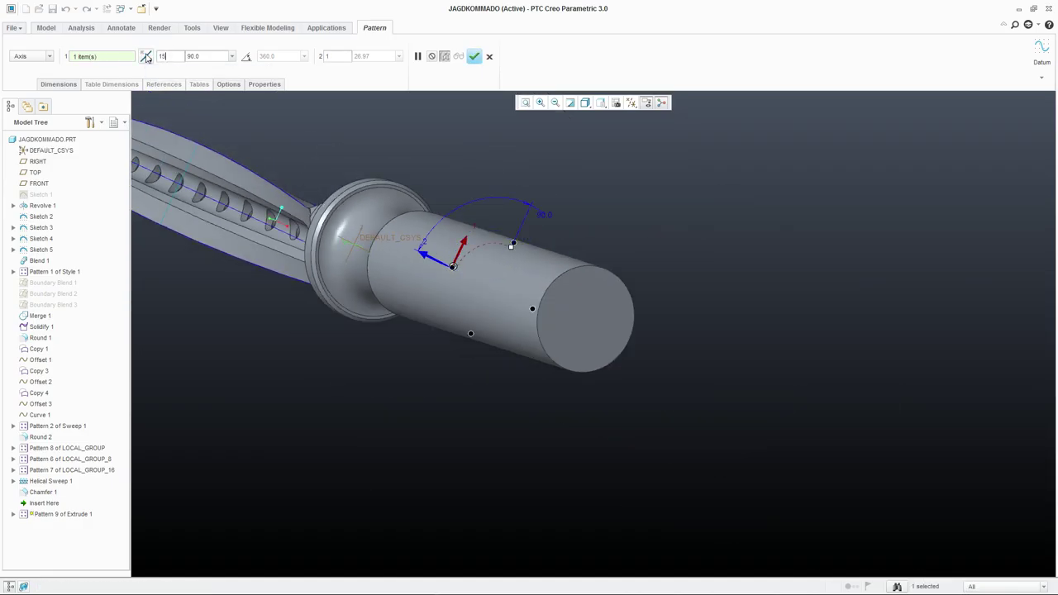
left_click(245, 57)
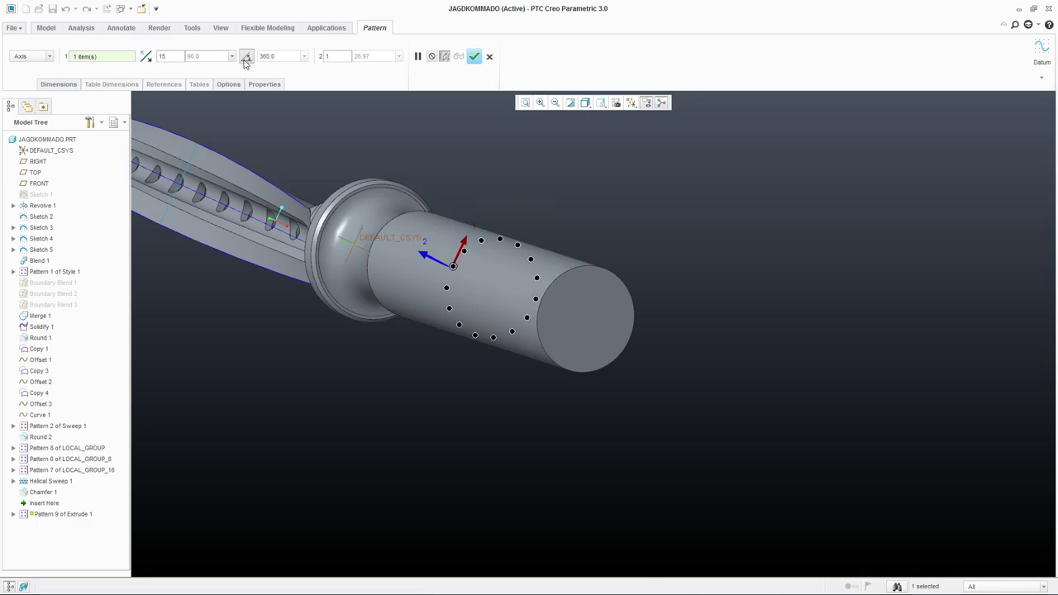
left_click(474, 56)
middle_click_drag(673, 251, 560, 330)
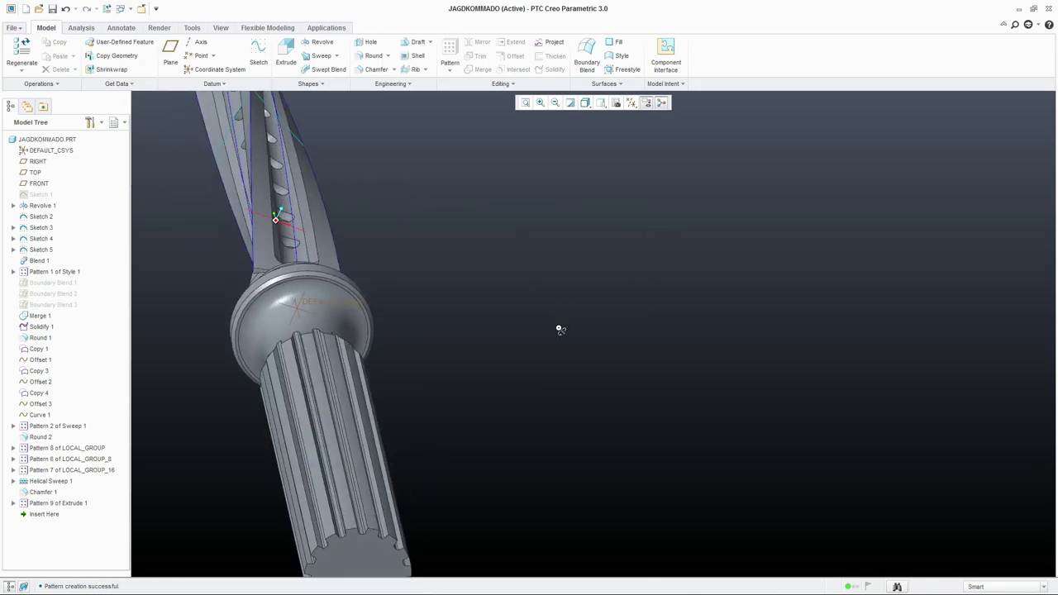
Examine the grooved handle and the whole knife from several angles and distances.
scroll(561, 329, "up", 1)
scroll(600, 234, "down", 5)
scroll(524, 366, "up", 5)
scroll(600, 253, "up", 2)
middle_click_drag(600, 252, 592, 343)
scroll(593, 343, "down", 3)
middle_click_drag(656, 328, 750, 269)
scroll(792, 198, "down", 3)
scroll(793, 198, "up", 4)
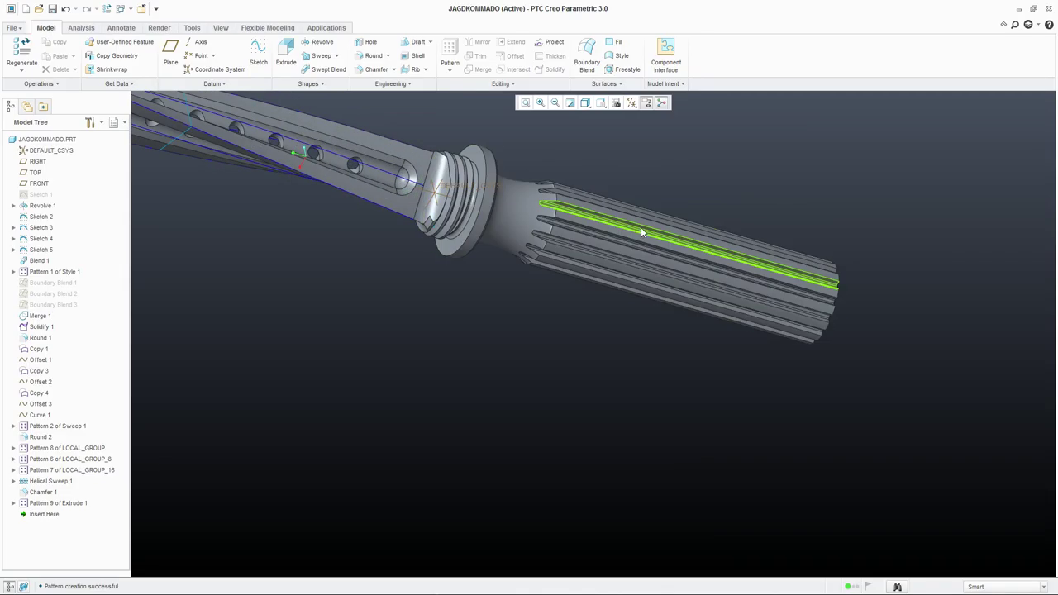
middle_click_drag(659, 222, 643, 261)
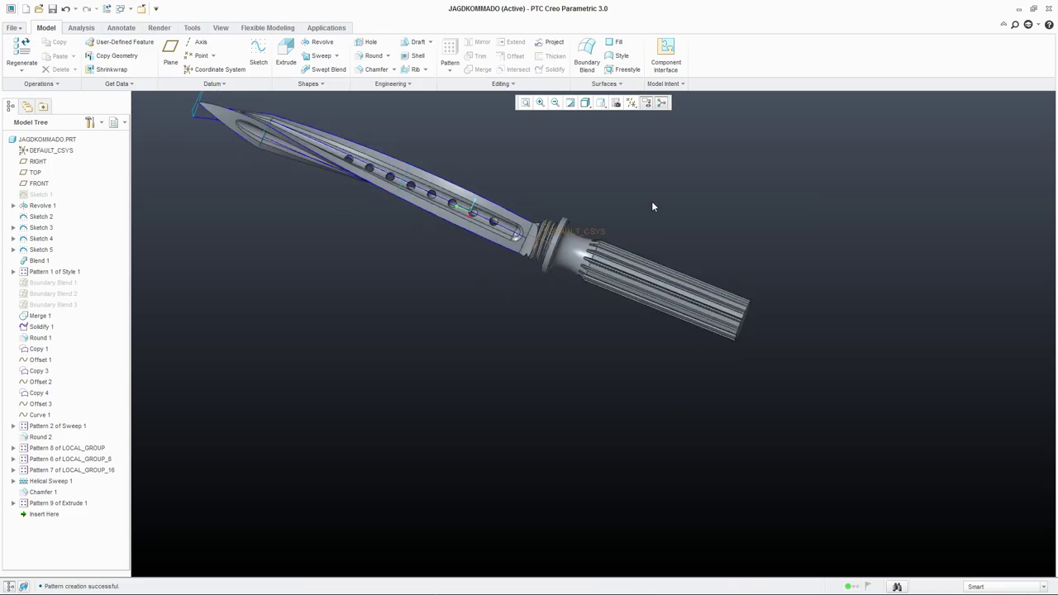
Start a revolve sketched on the FRONT plane and draw a closed trapezoid about 4.46 wide across the handle's upper edge near its free end.
left_click(320, 43)
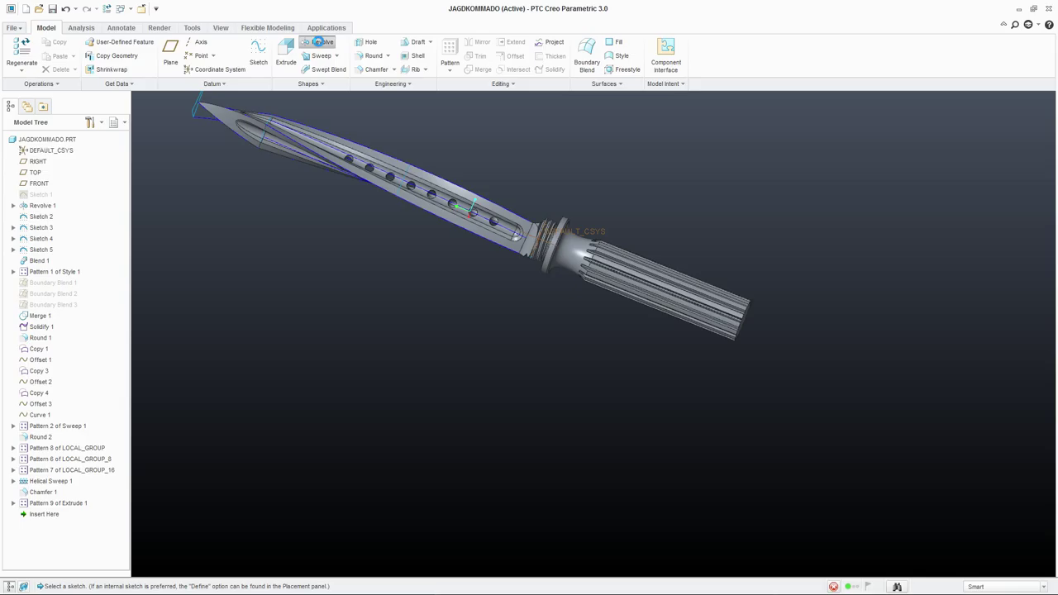
left_click(37, 184)
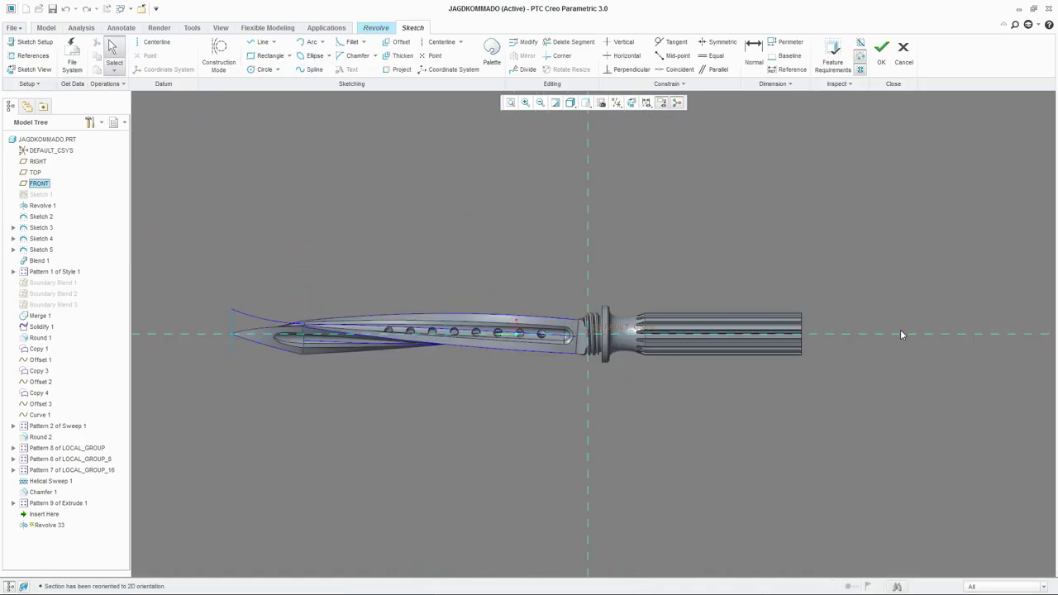
scroll(823, 320, "down", 5)
scroll(617, 220, "down", 2)
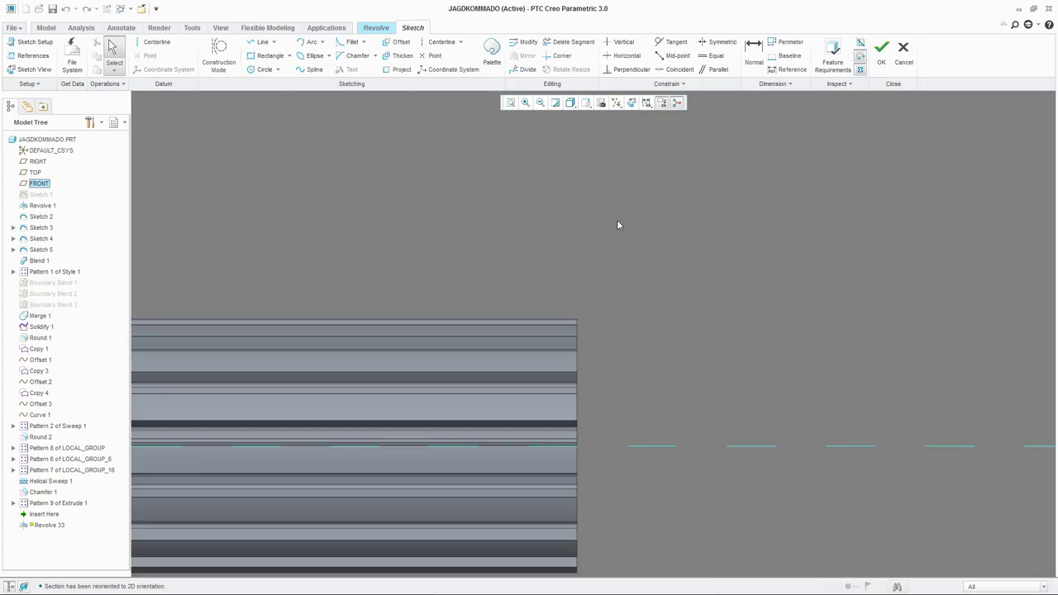
left_click(260, 44)
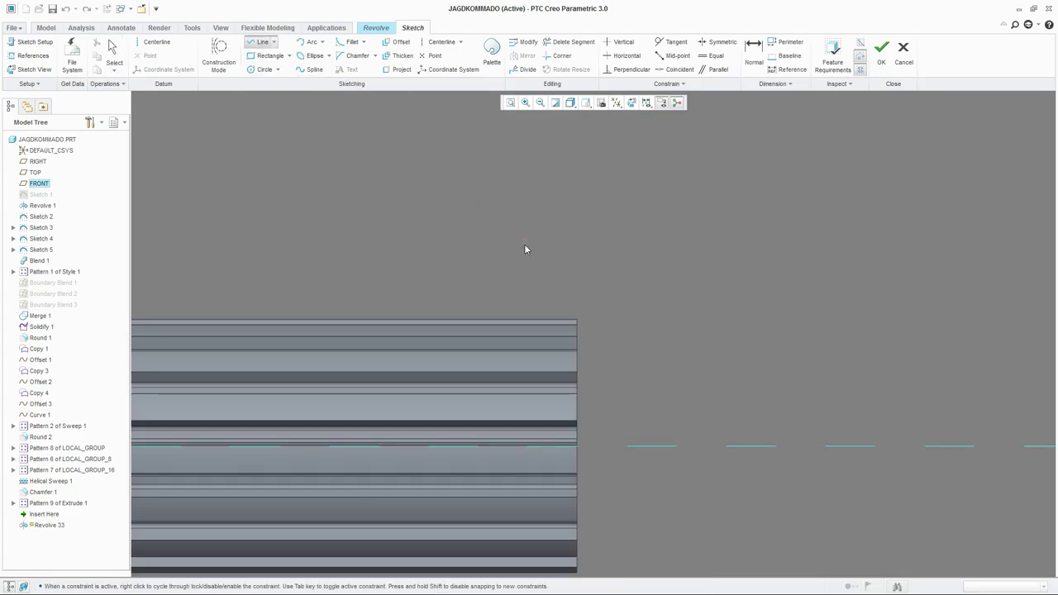
scroll(513, 311, "down", 1)
scroll(529, 306, "down", 2)
scroll(562, 331, "up", 1)
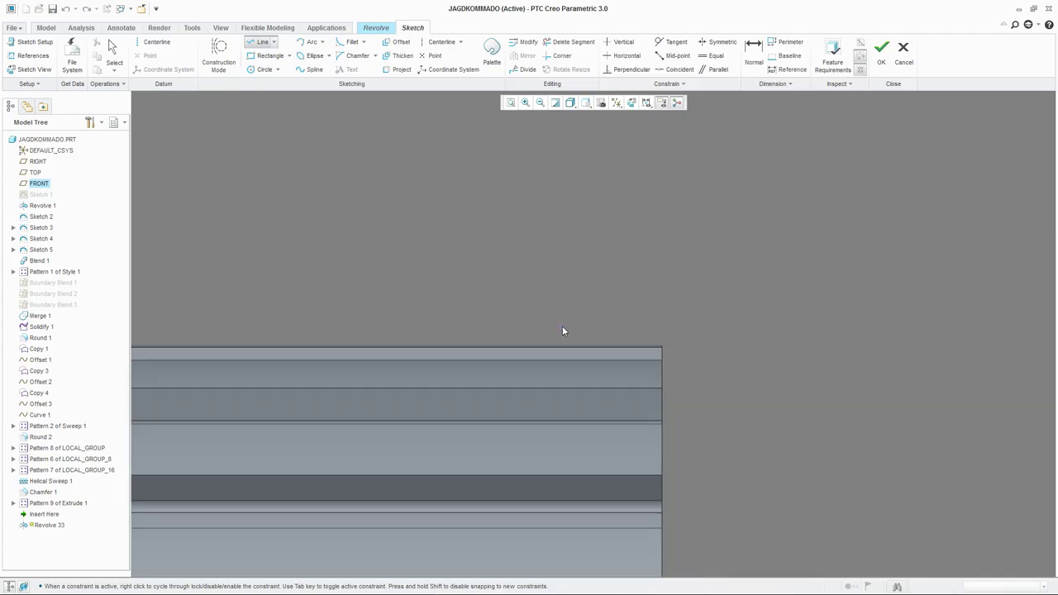
left_click(619, 327)
middle_click(440, 256)
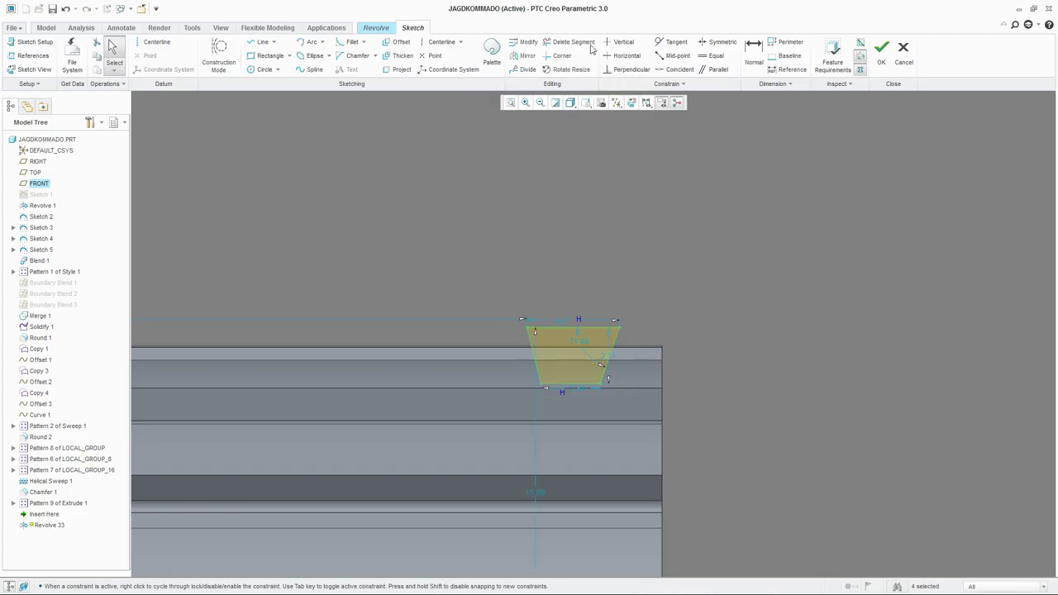
Add a vertical centerline through the midpoint of the trapezoid's upper side and make its two lower corners symmetric about it.
left_click(441, 43)
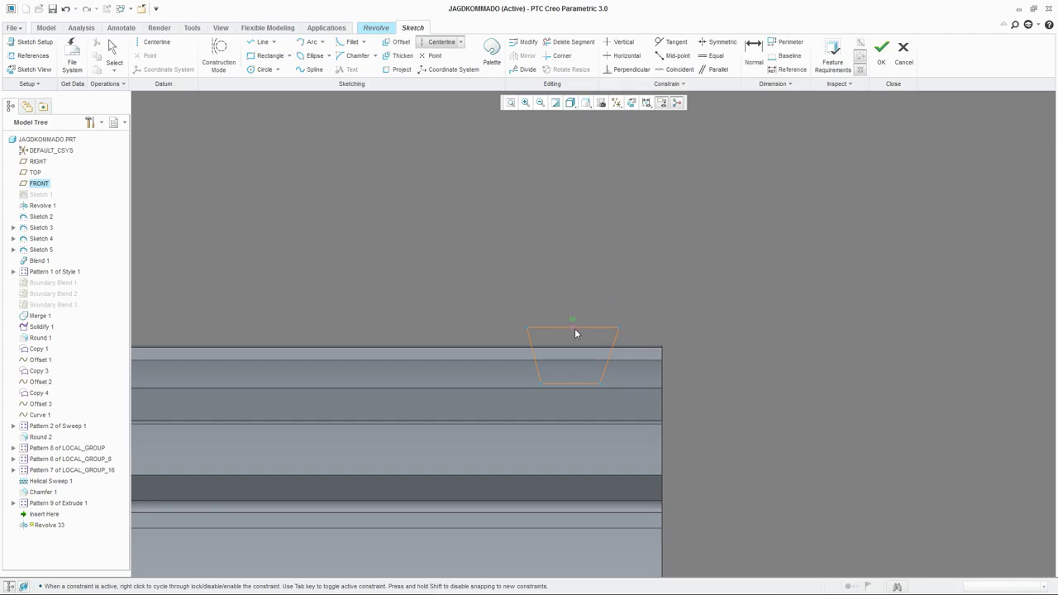
left_click(573, 327)
left_click(589, 299)
middle_click(590, 298)
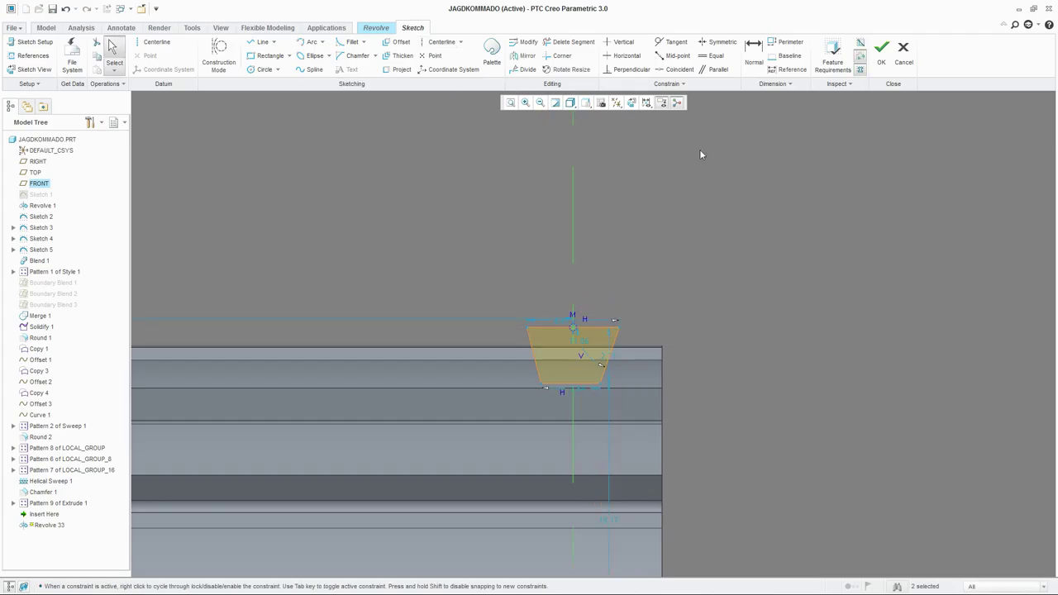
left_click(716, 42)
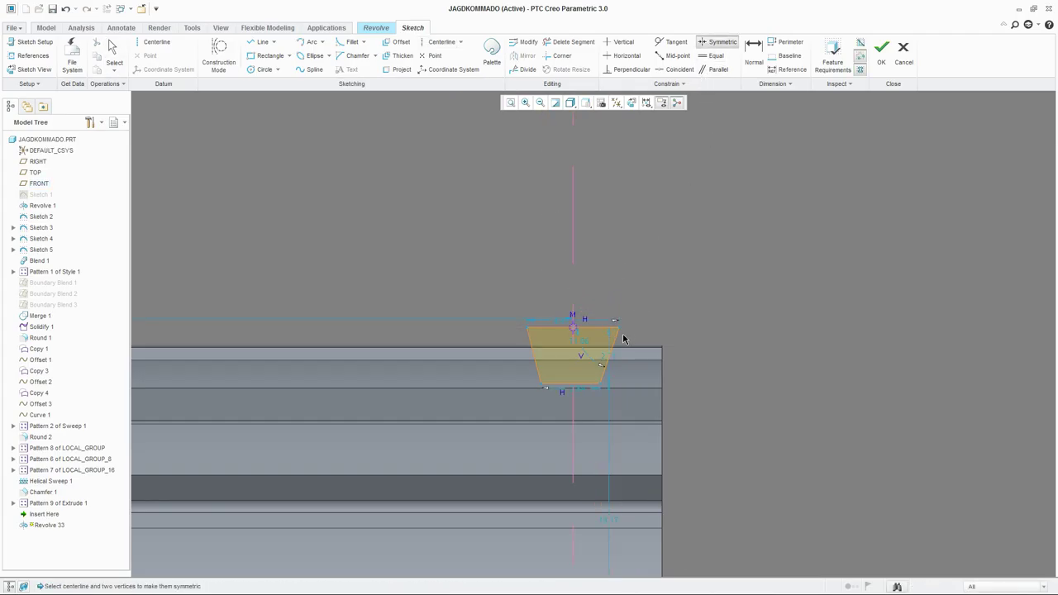
left_click(603, 386)
left_click(569, 366)
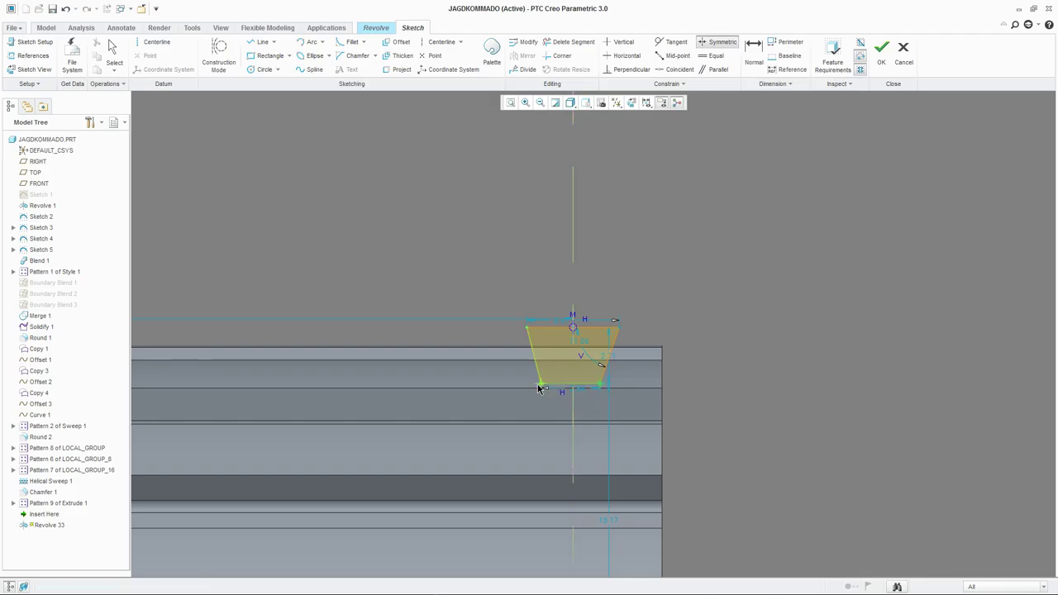
left_click(541, 386)
key("Escape")
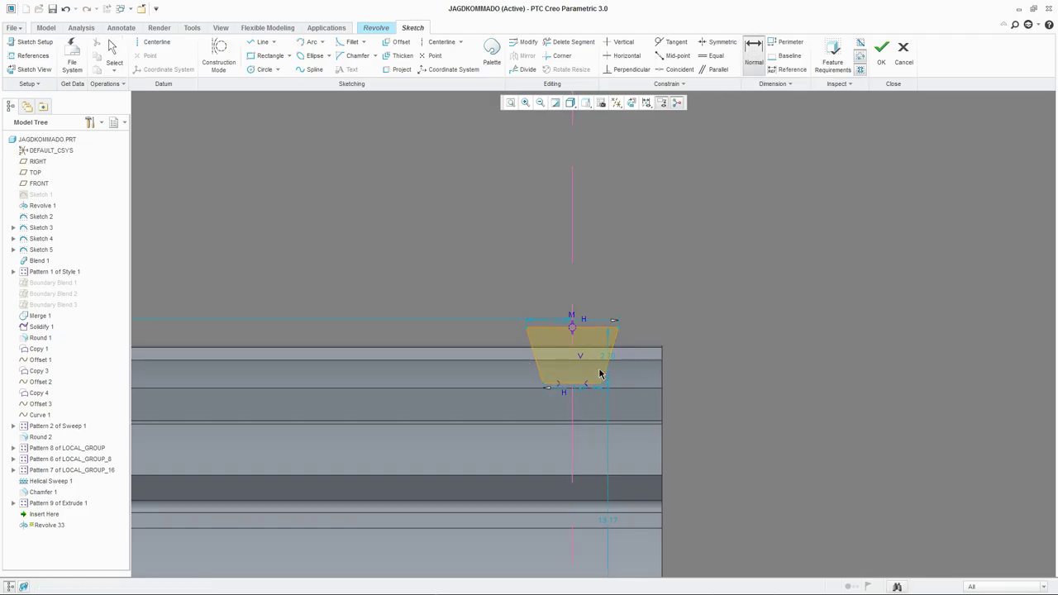
Dimension the angle between the trapezoid's slanted sides and its height, setting the height to 2.70.
middle_click(553, 372)
key("Return")
middle_click(633, 362)
type("2.7")
key("Return")
Set the angle between the slanted sides to 35 degrees and the trapezoid's height to 3.00.
scroll(595, 365, "up", 3)
middle_click(512, 385)
double_click(509, 373)
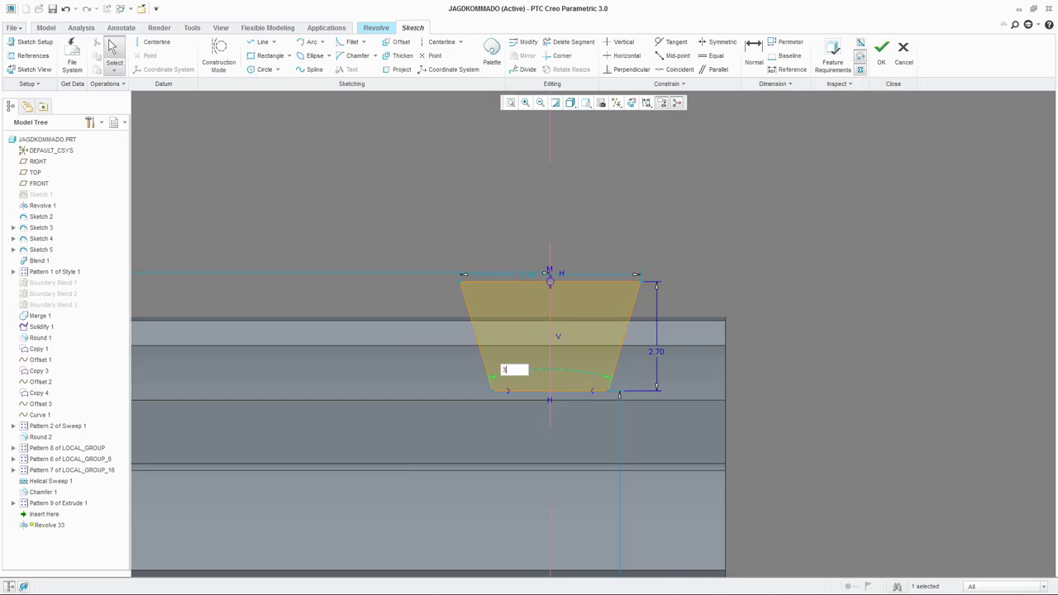
type("3")
key("Return")
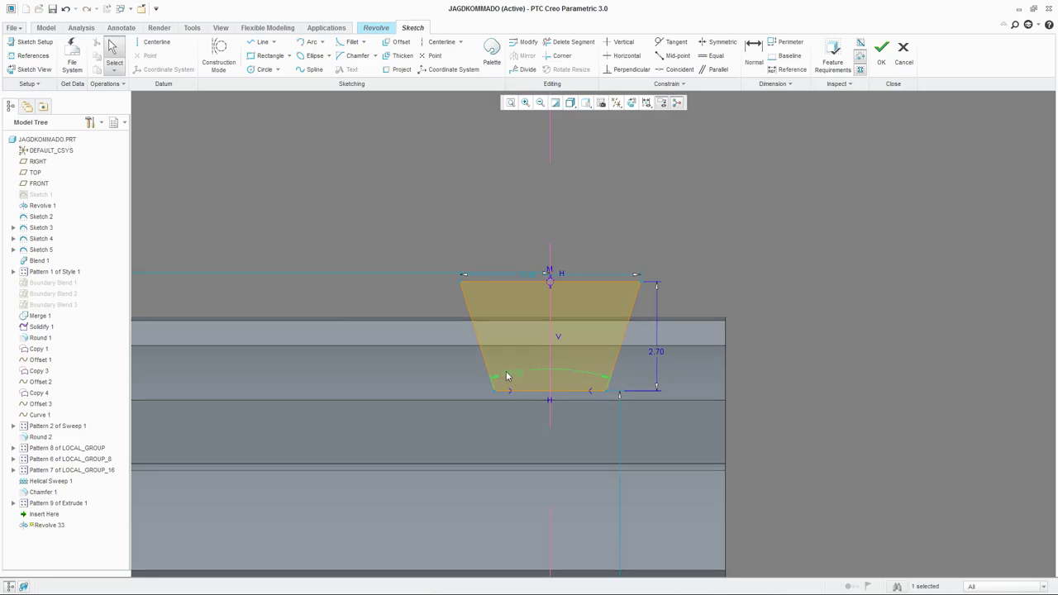
double_click(656, 353)
type("3")
key("Return")
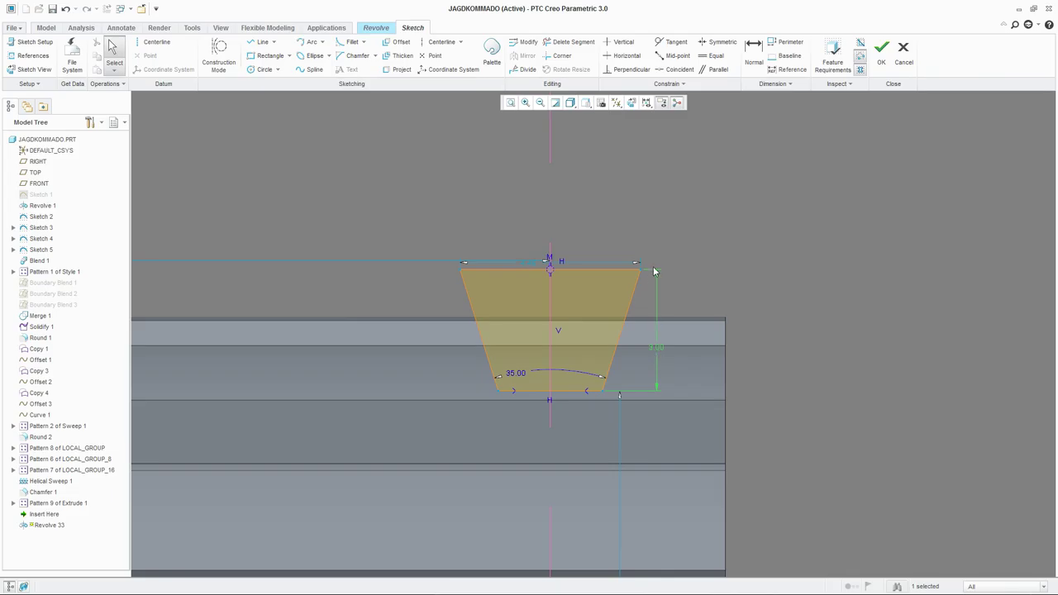
Reorient the sketch view and make the trapezoid's upper side coincident with the handle's outer edge.
middle_click_drag(697, 285, 704, 292)
left_click(632, 101)
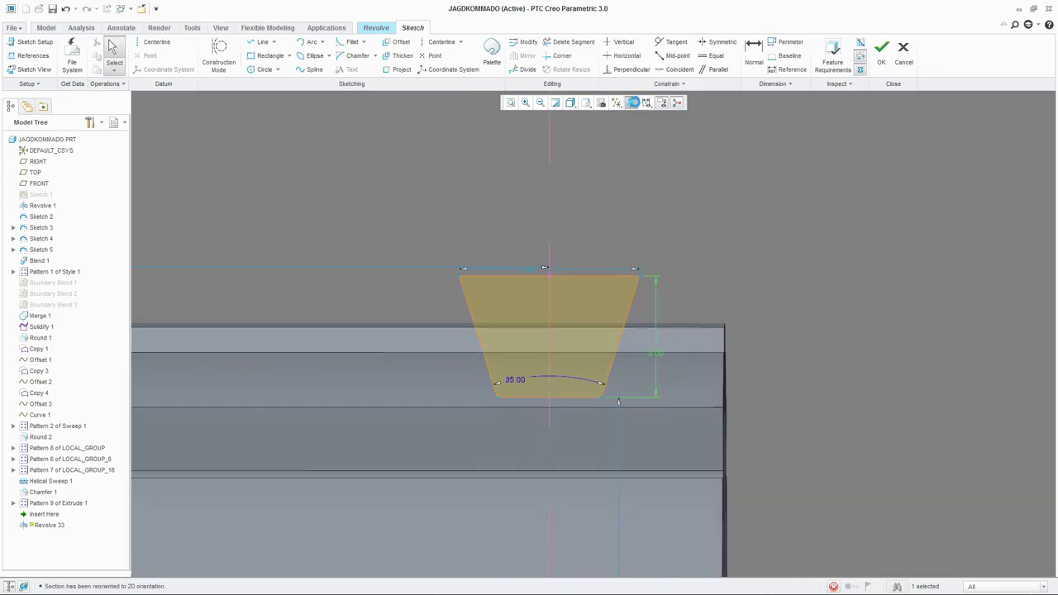
left_click(666, 42)
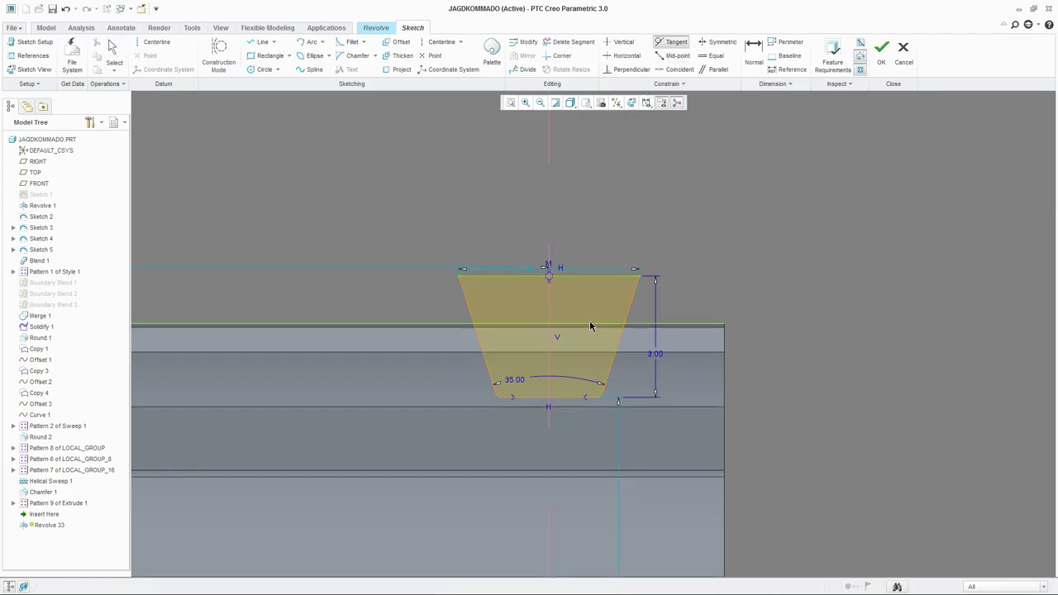
left_click(673, 70)
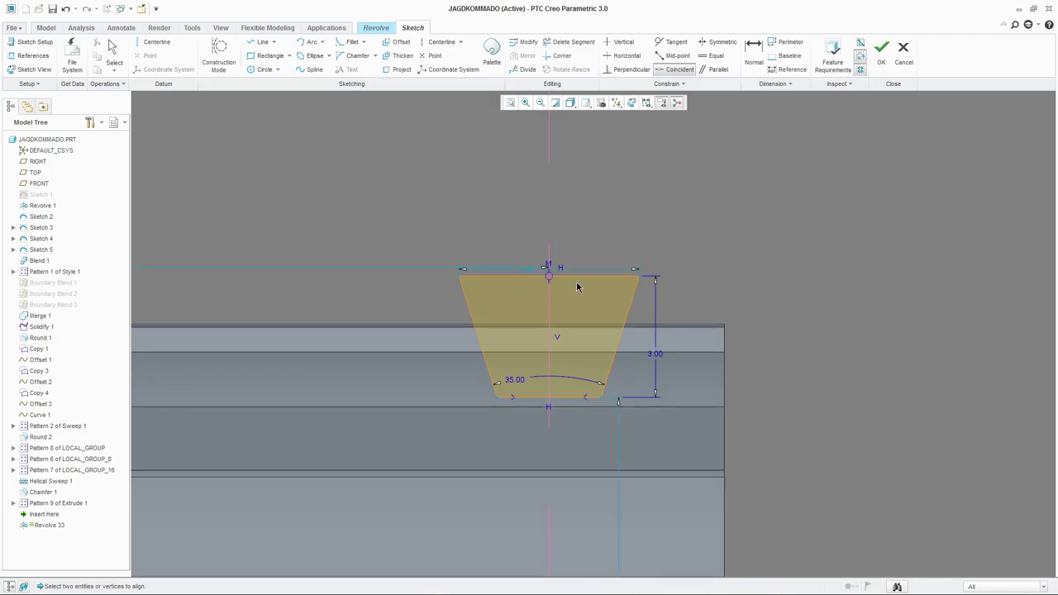
left_click(577, 278)
left_click(580, 324)
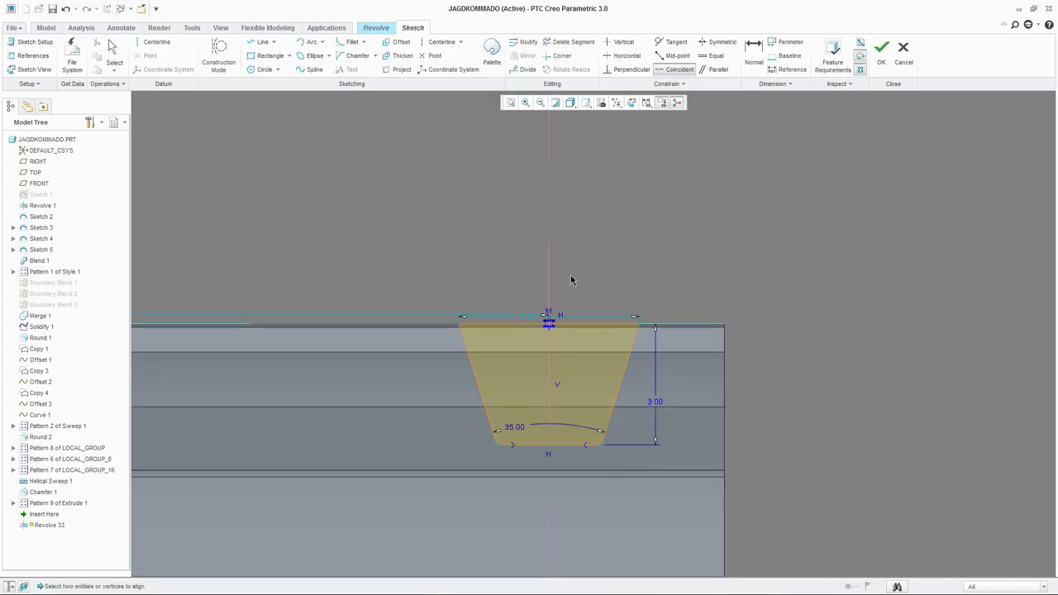
middle_click(571, 278)
Set the width of the trapezoid's upper side to 4.50.
double_click(526, 280)
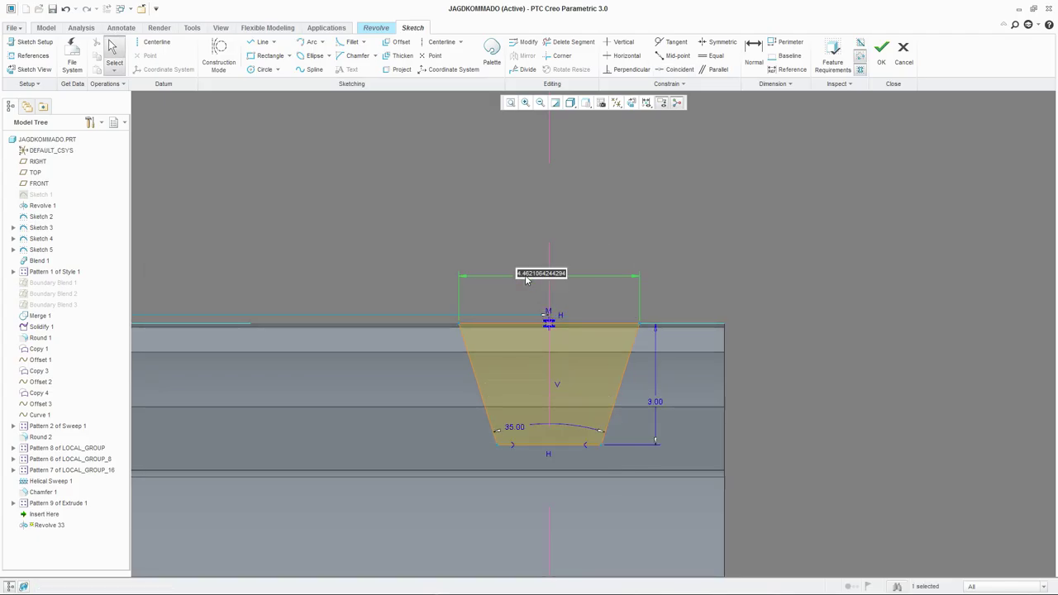
type("4.5")
key("Return")
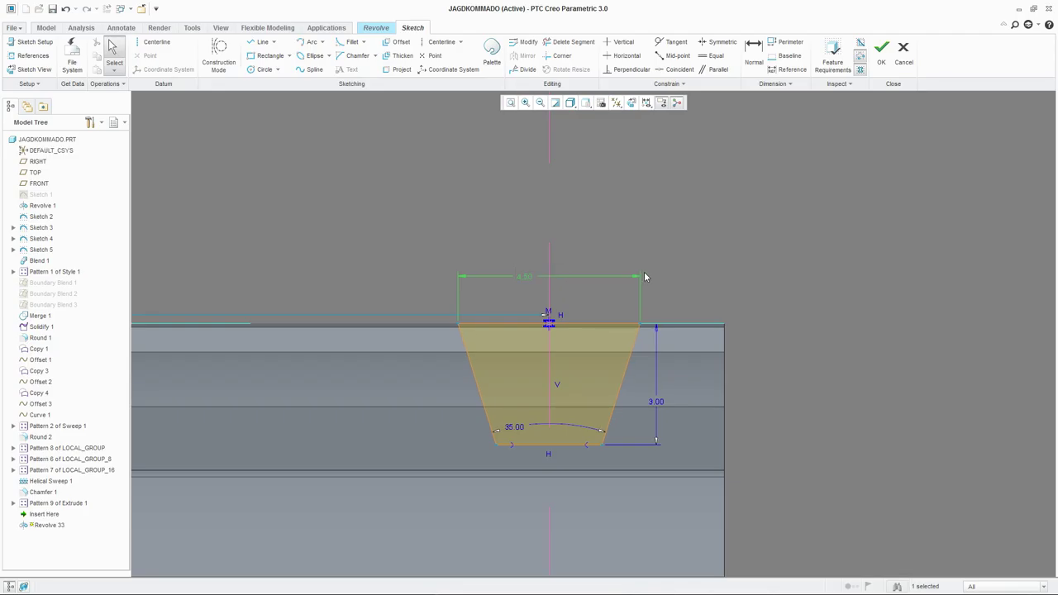
Fillet both lower corners of the trapezoid.
left_click(352, 41)
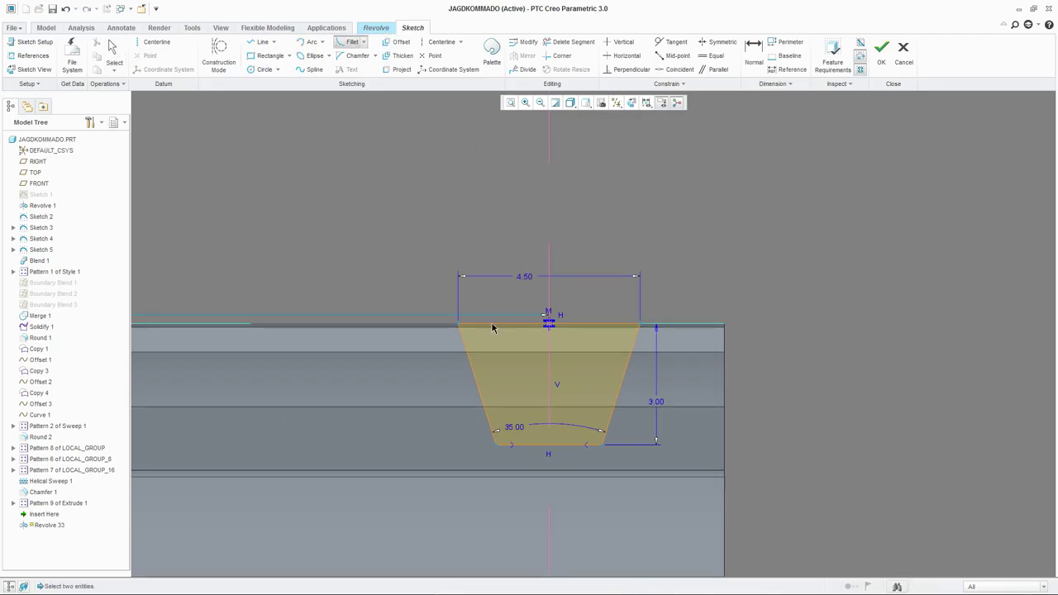
left_click(507, 447)
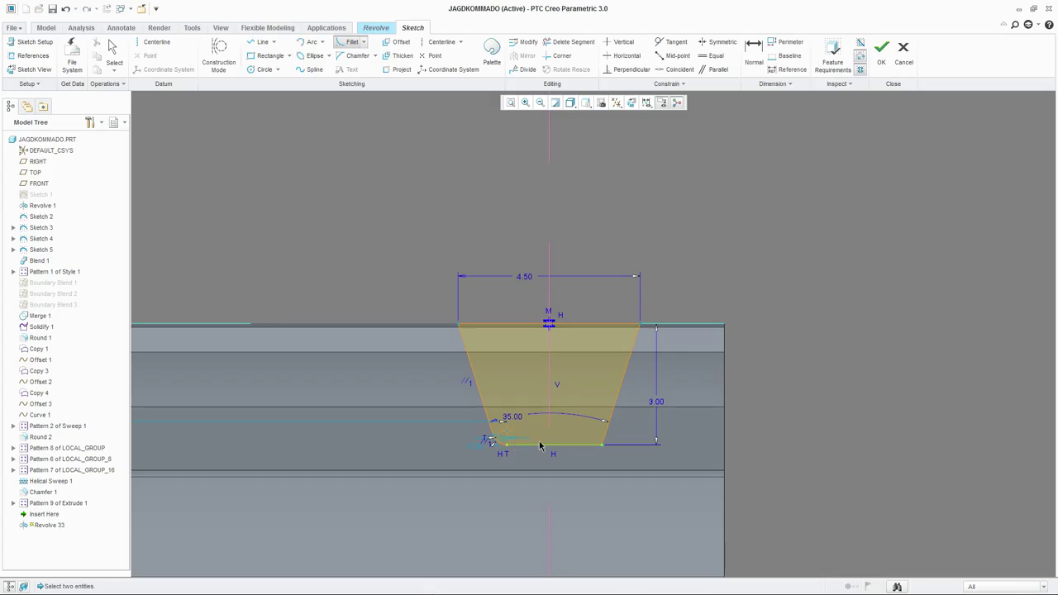
left_click(580, 447)
left_click(603, 437)
middle_click(602, 437)
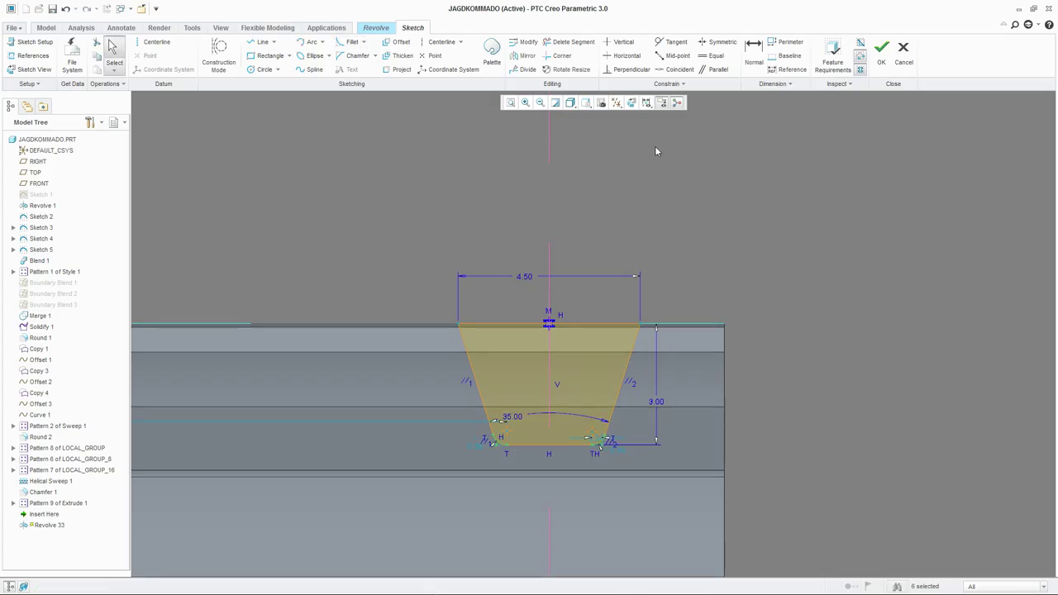
Make the two corner fillets equal and set their radius to 1.00.
scroll(595, 442, "up", 5)
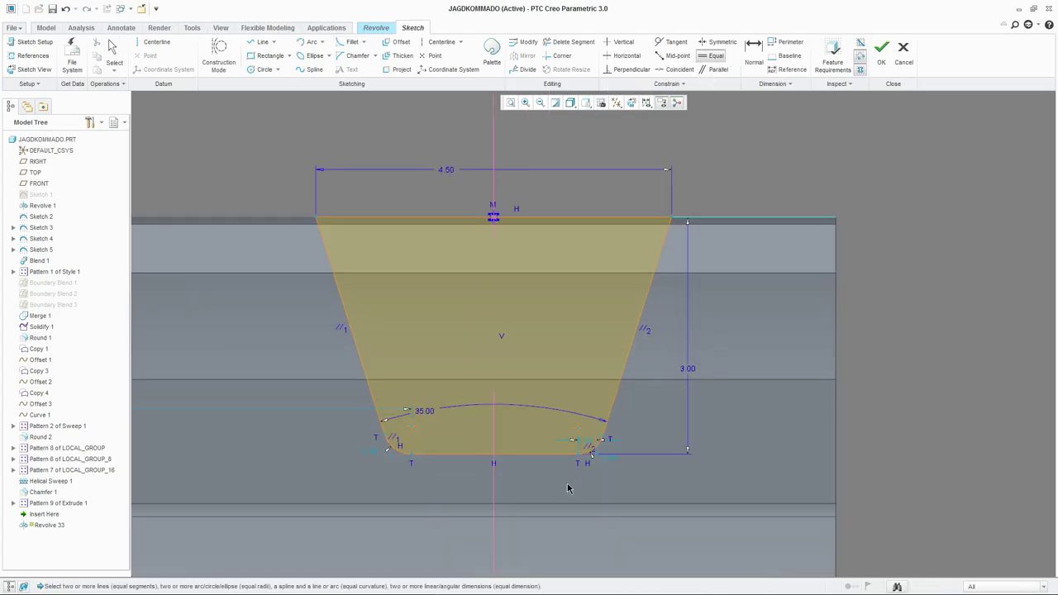
left_click(352, 440)
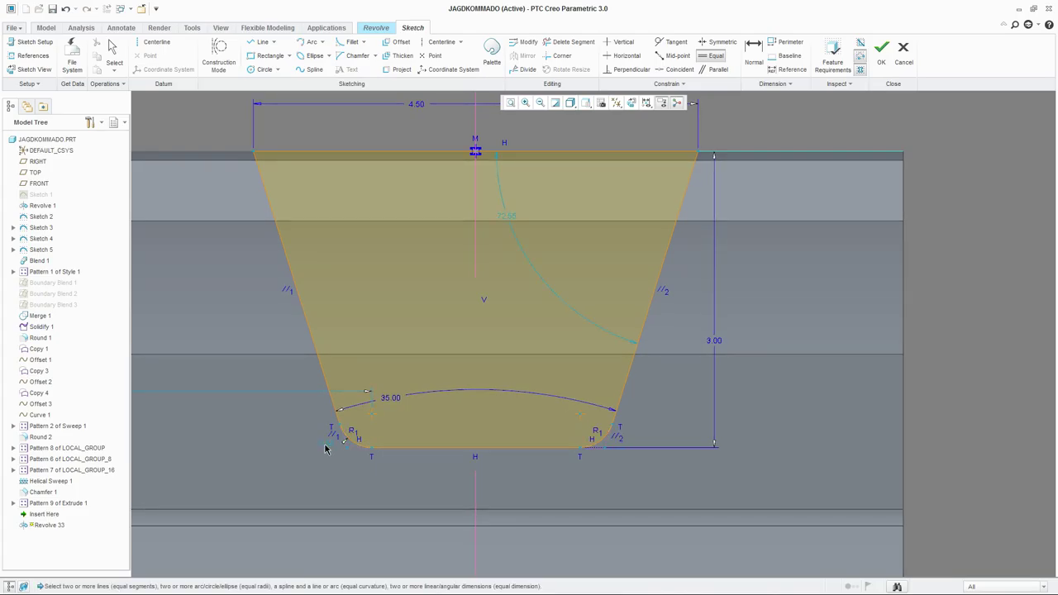
middle_click(325, 449)
double_click(325, 448)
type("1")
key("Return")
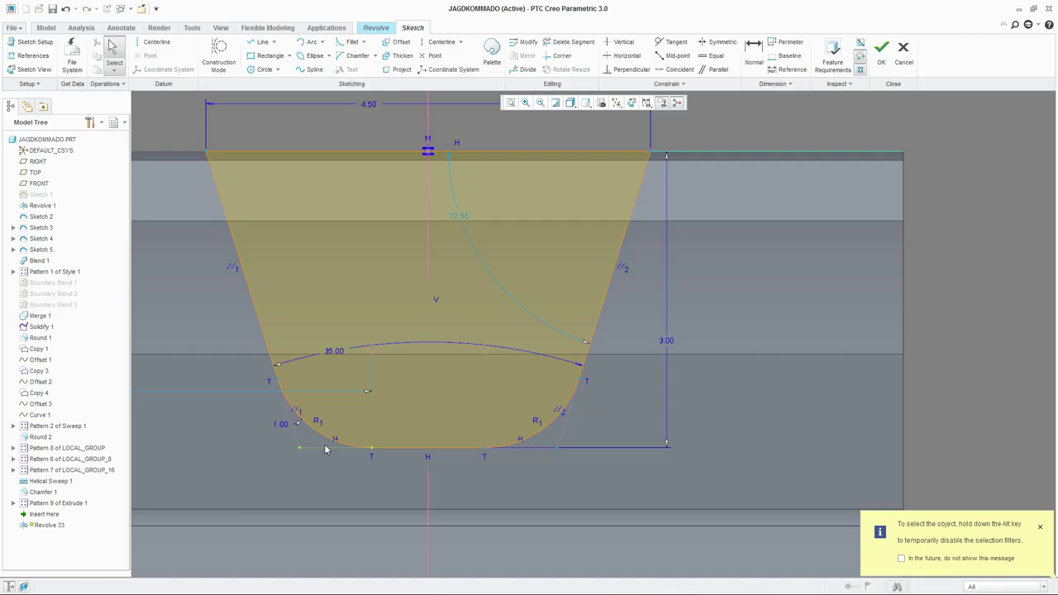
Pull the section's lower edge to a height of about 2.95 and make the fillets' upper endpoints symmetric about the vertical centerline.
scroll(732, 382, "down", 2)
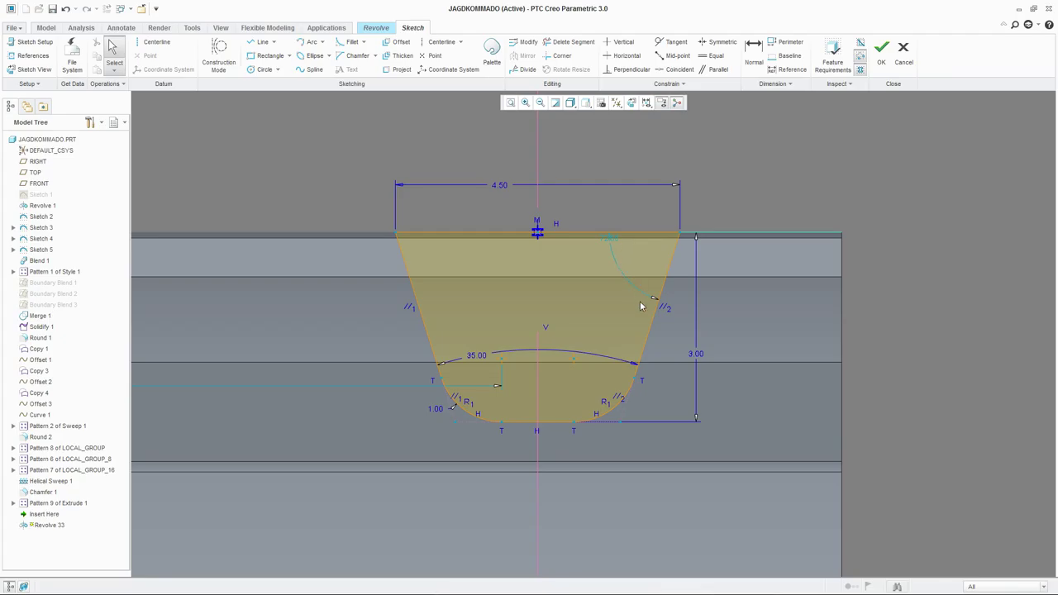
mouse_move(576, 426)
left_mouse_down()
mouse_move(614, 425)
mouse_move(572, 421)
left_mouse_up()
left_click(717, 41)
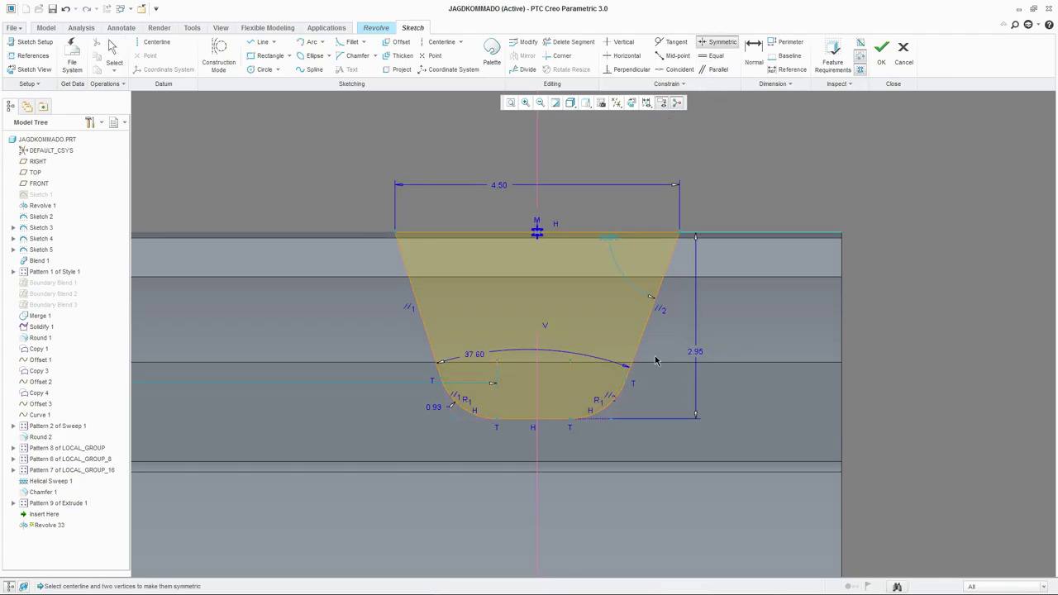
left_click(625, 379)
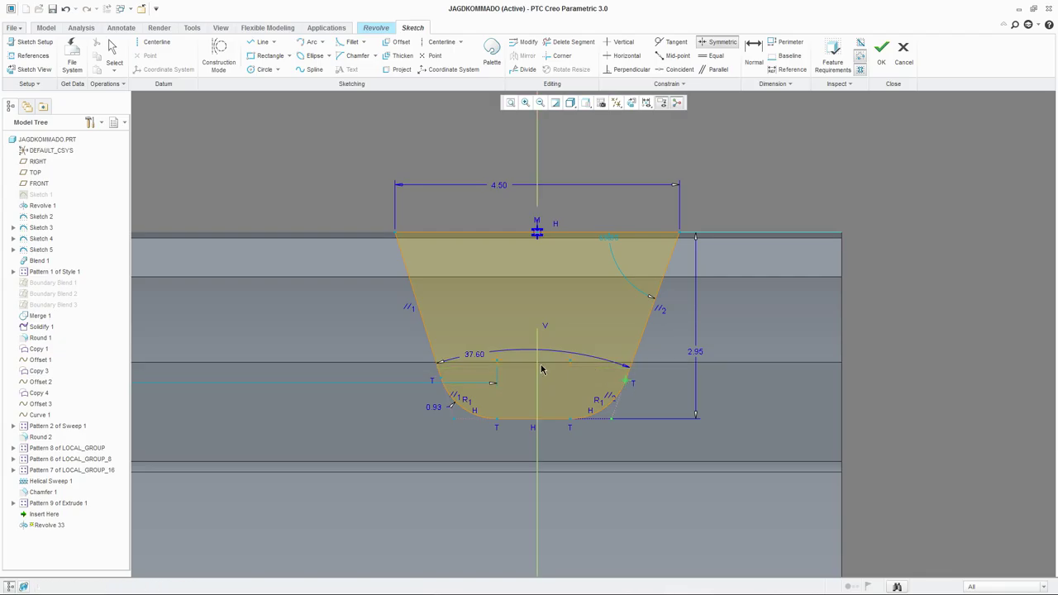
left_click(434, 382)
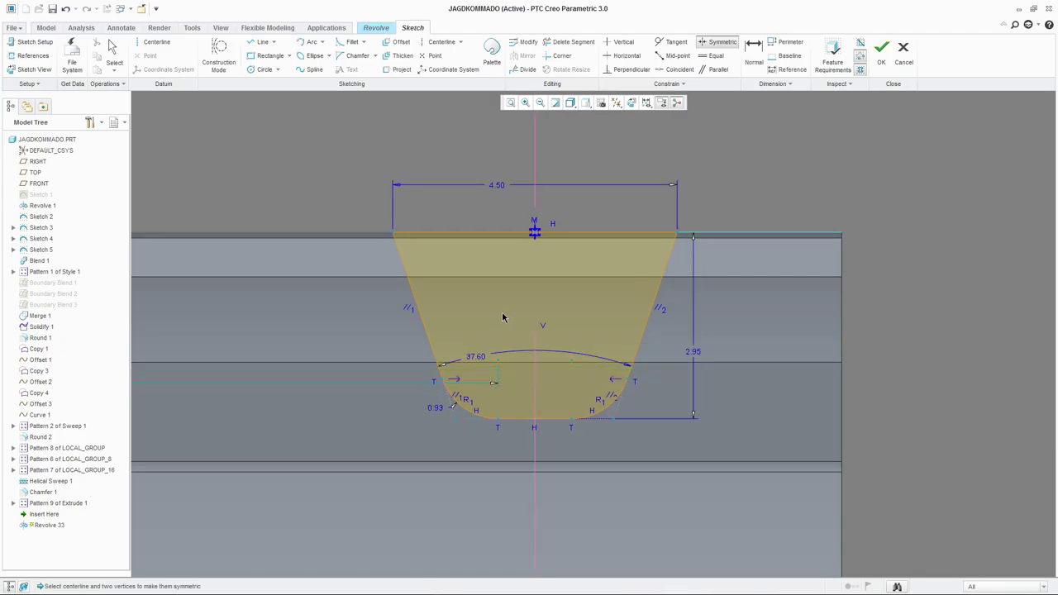
scroll(822, 224, "down", 6)
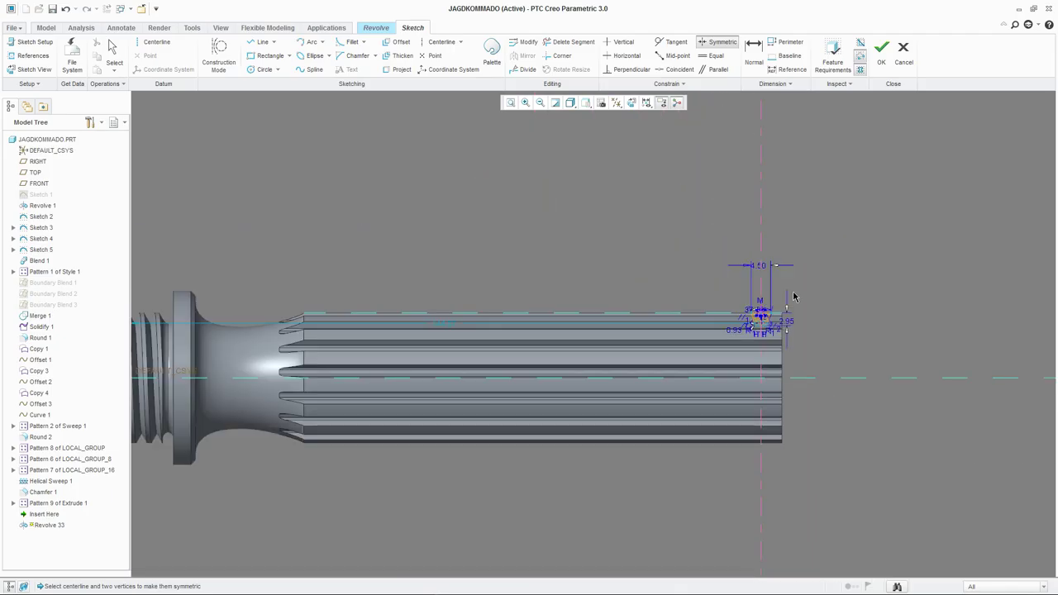
middle_click(520, 278)
scroll(519, 278, "down", 1)
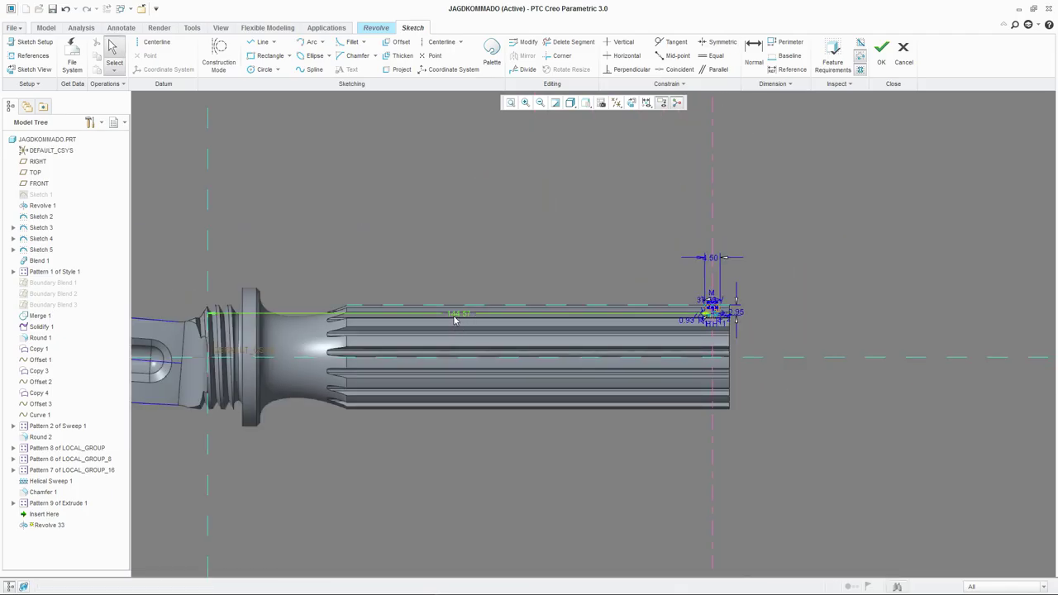
left_click(880, 61)
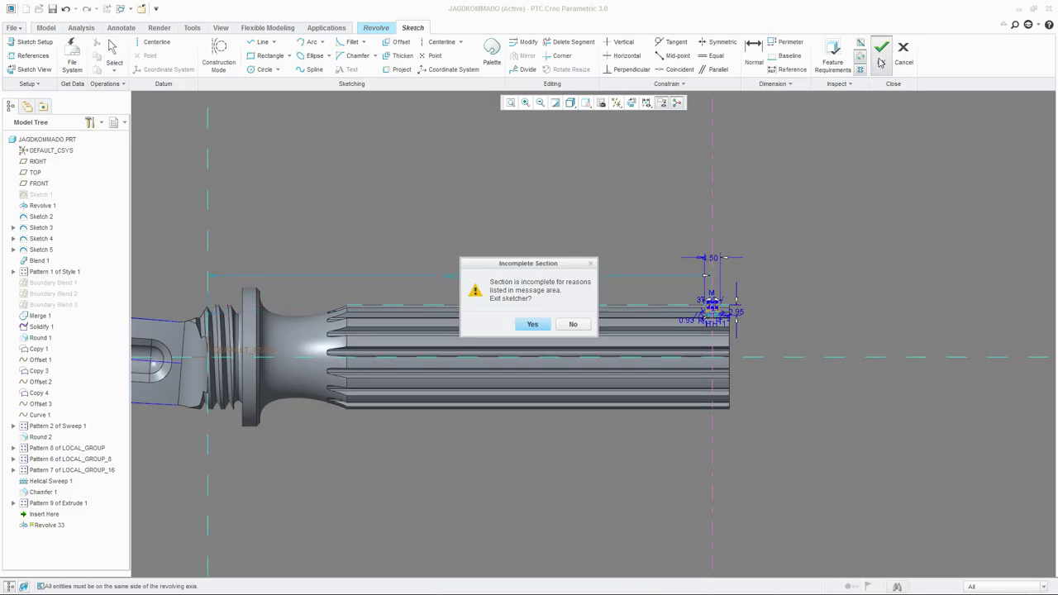
left_click(570, 325)
Draw a horizontal centerline along the handle's axis and designate it as the axis of revolution, converting it to a geometry centerline.
left_click(441, 41)
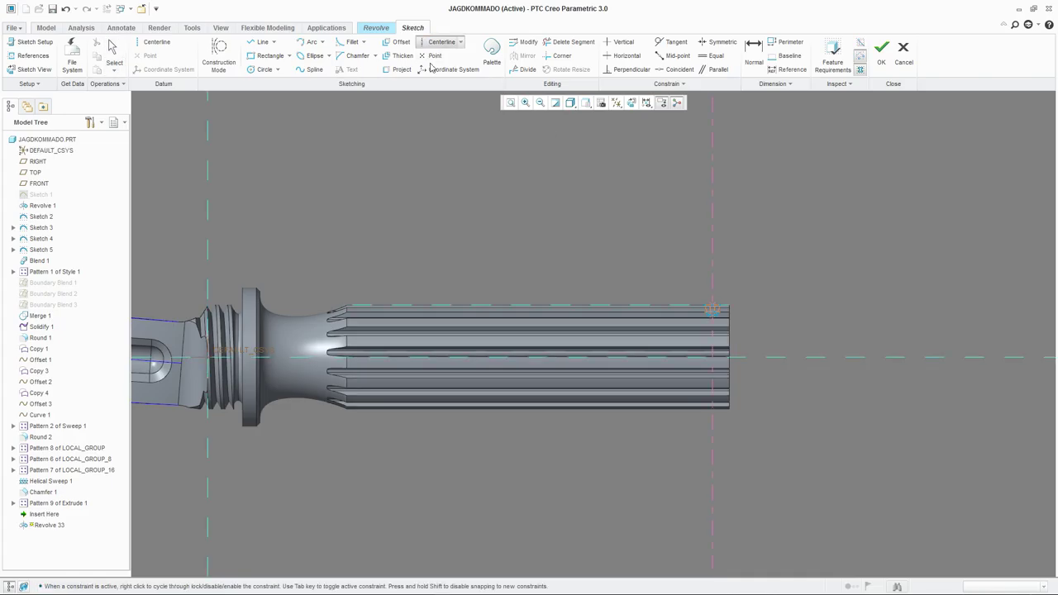
left_click(674, 358)
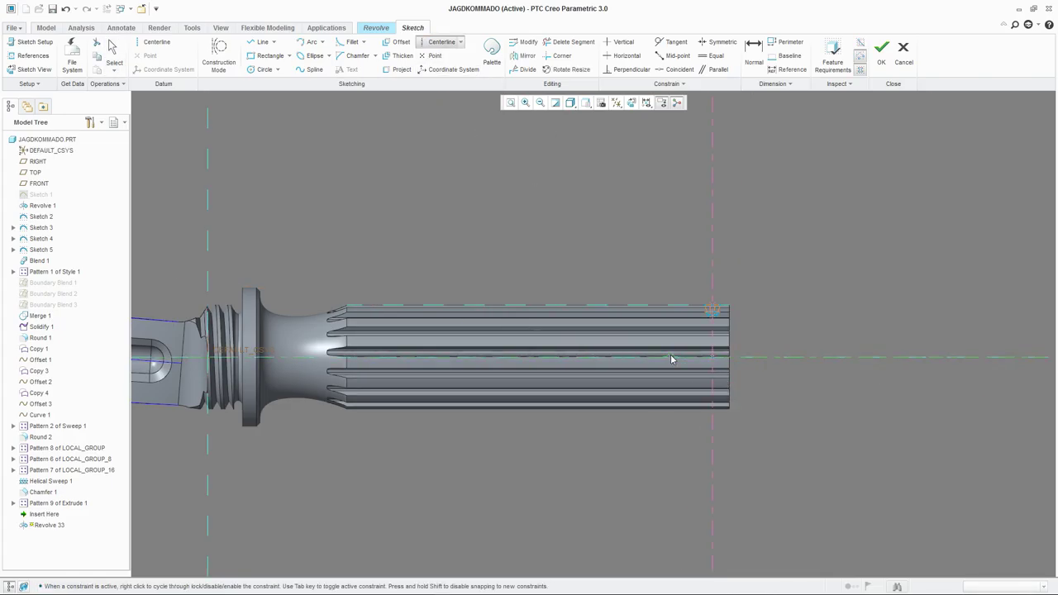
middle_click(655, 350)
scroll(749, 369, "up", 2)
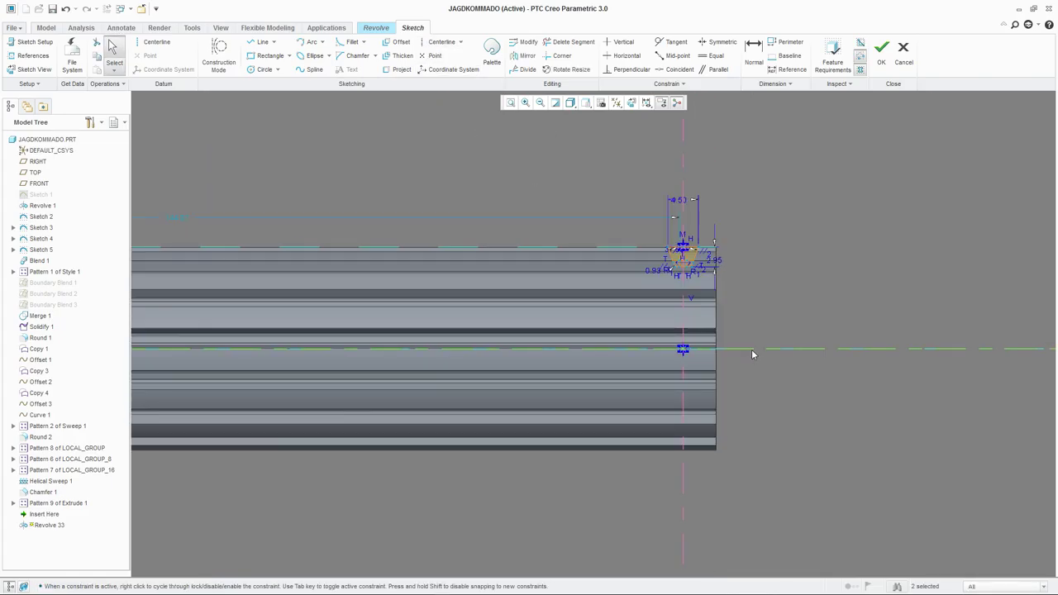
right_click(751, 348)
left_click(806, 149)
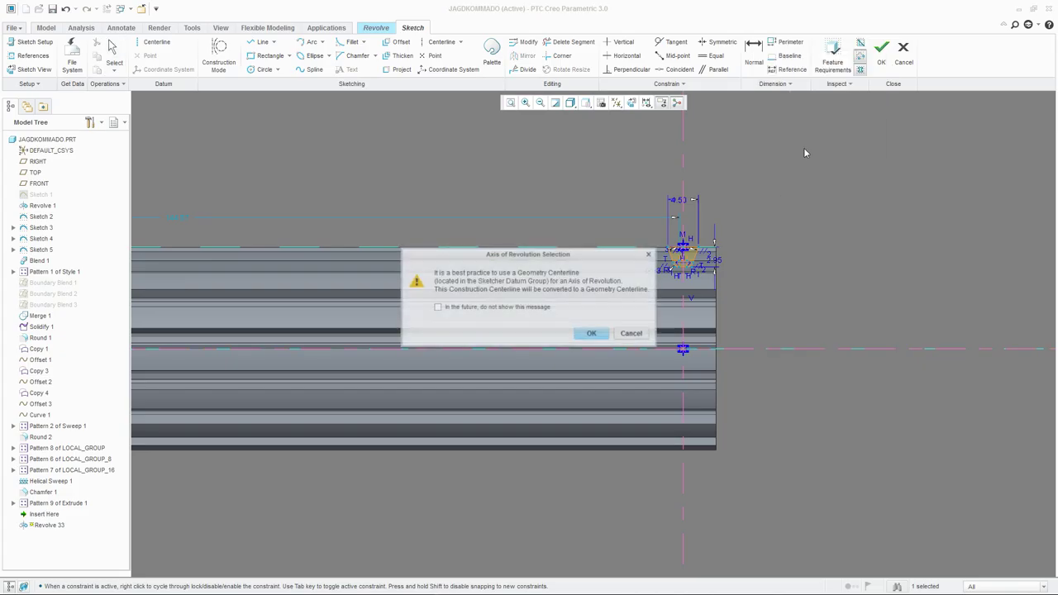
left_click(603, 335)
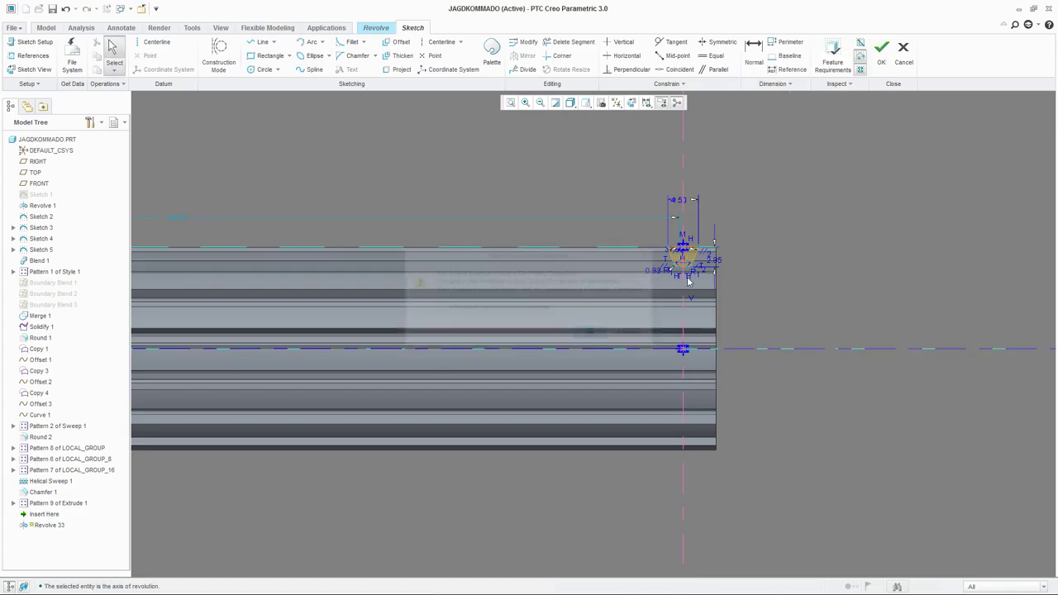
Finish the groove section and make the 360° revolve remove material from the handle.
left_click(881, 51)
left_click(209, 56)
middle_click_drag(718, 310, 567, 435)
scroll(649, 248, "up", 3)
scroll(655, 308, "down", 5)
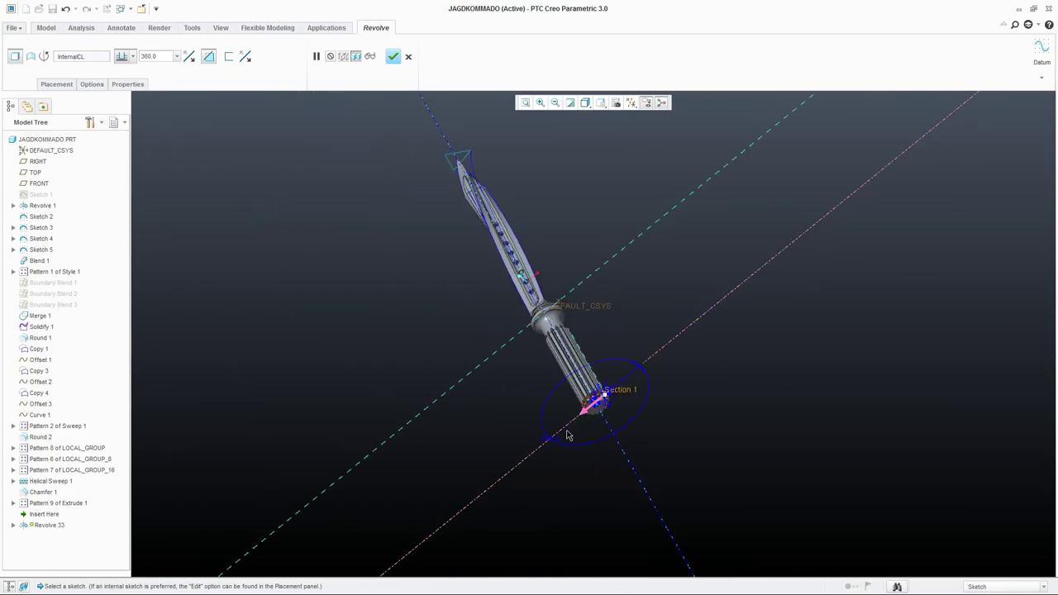
scroll(735, 264, "up", 5)
middle_click_drag(735, 264, 649, 359)
scroll(791, 222, "down", 3)
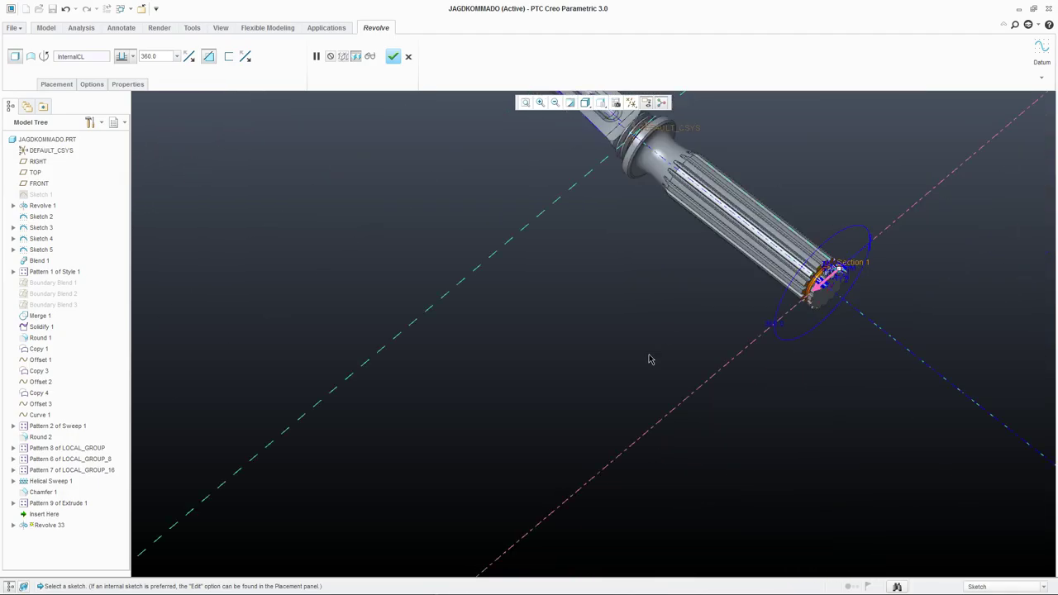
scroll(650, 359, "up", 5)
scroll(846, 220, "up", 1)
Reopen the revolve's internal section and set its height to 1.50 and the corner radius to 1.00.
left_click(73, 86)
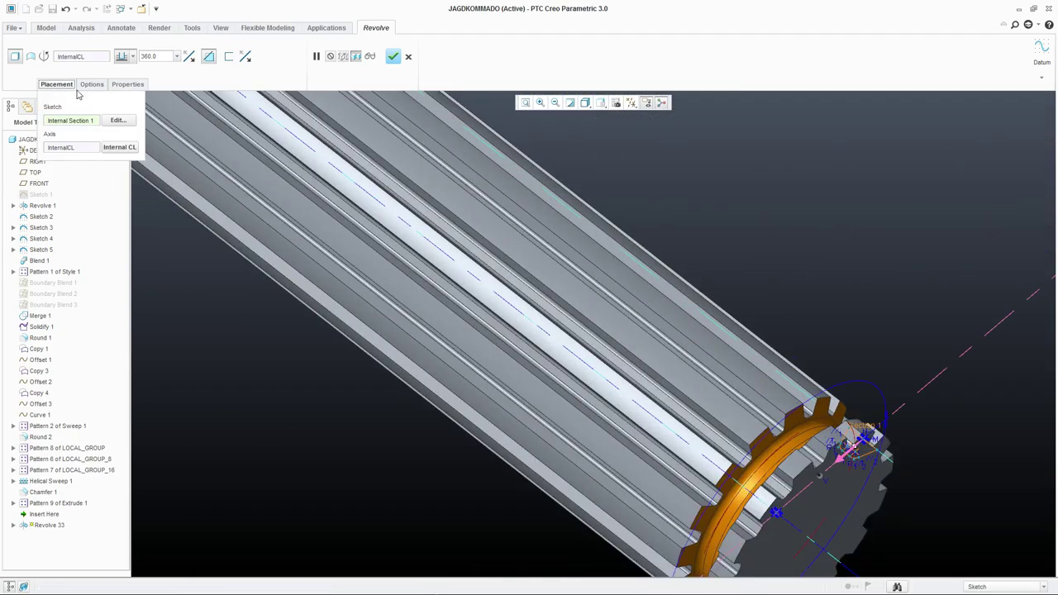
left_click(118, 121)
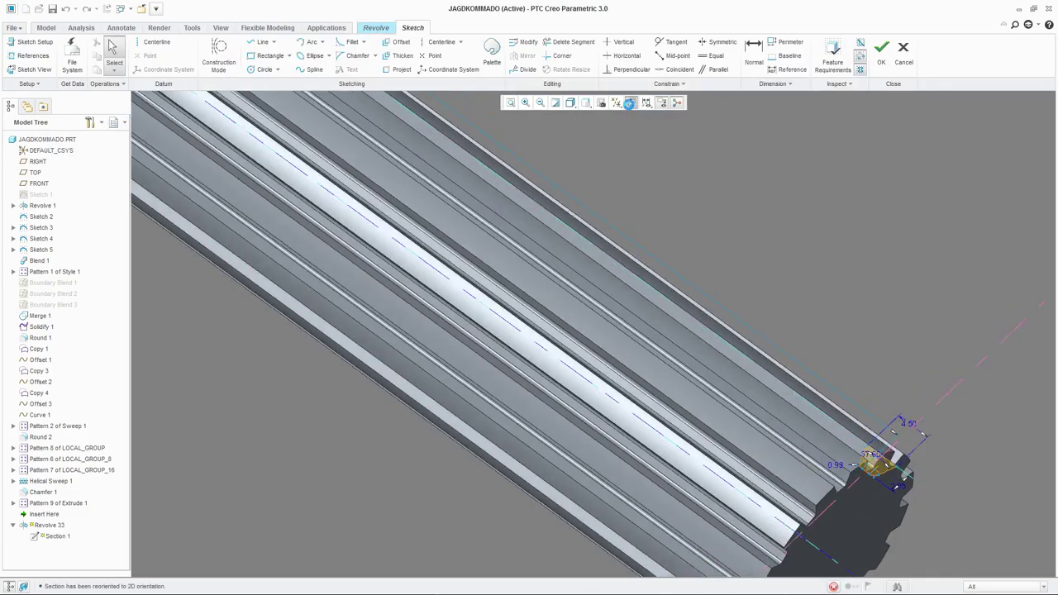
scroll(871, 406, "up", 5)
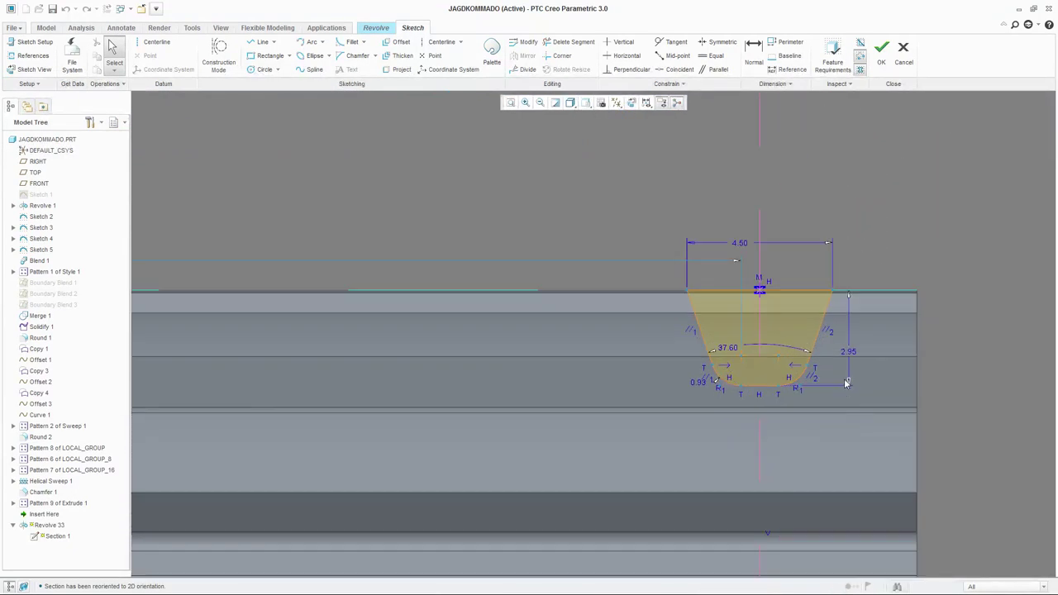
double_click(847, 354)
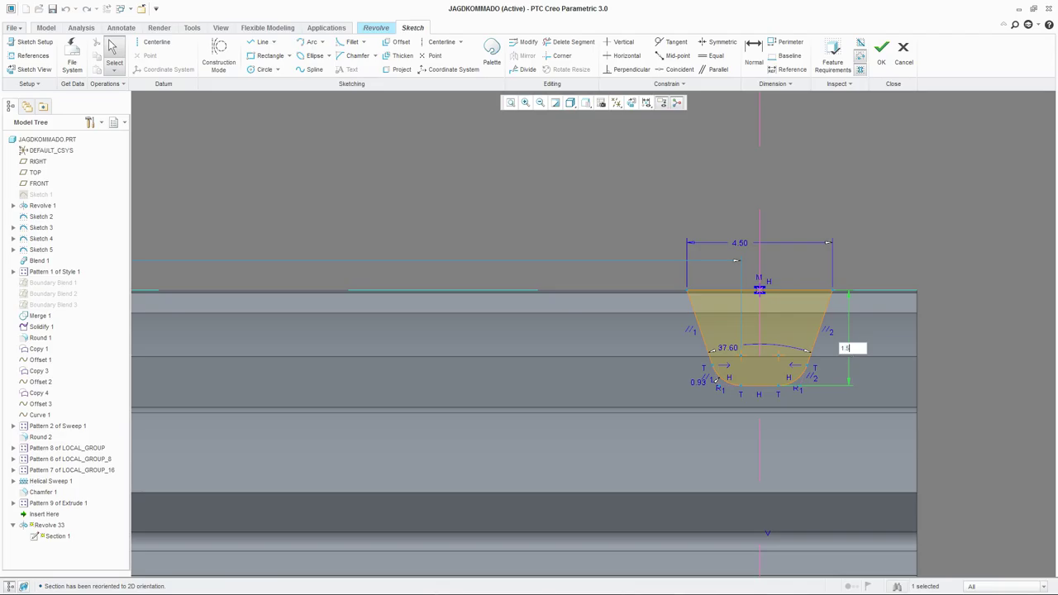
type("1.5")
key("Return")
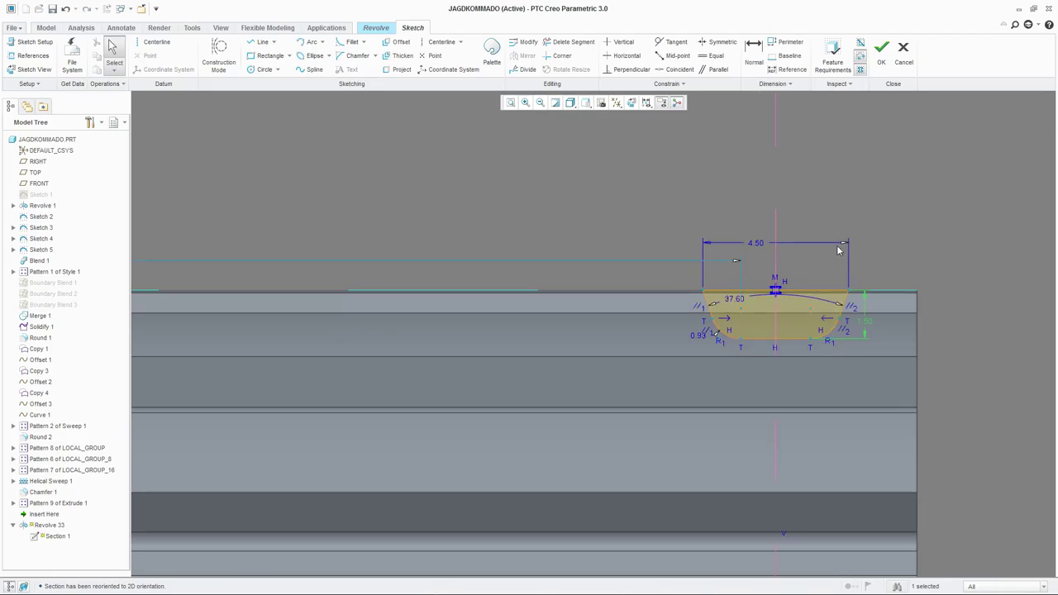
double_click(696, 335)
type("1")
key("Return")
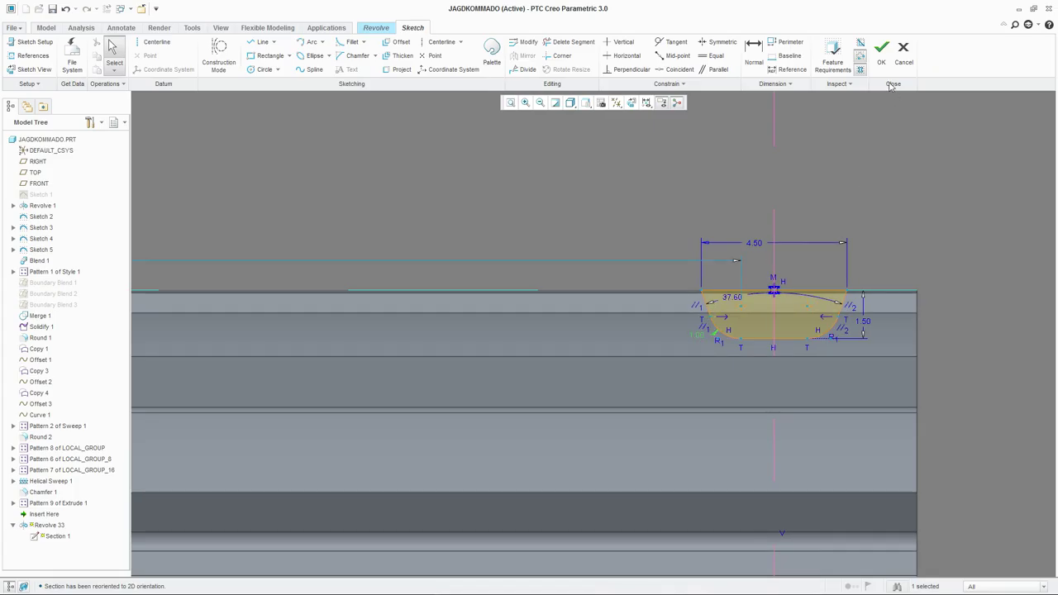
Finish the edited section and complete the revolved ring groove cut.
left_click(881, 49)
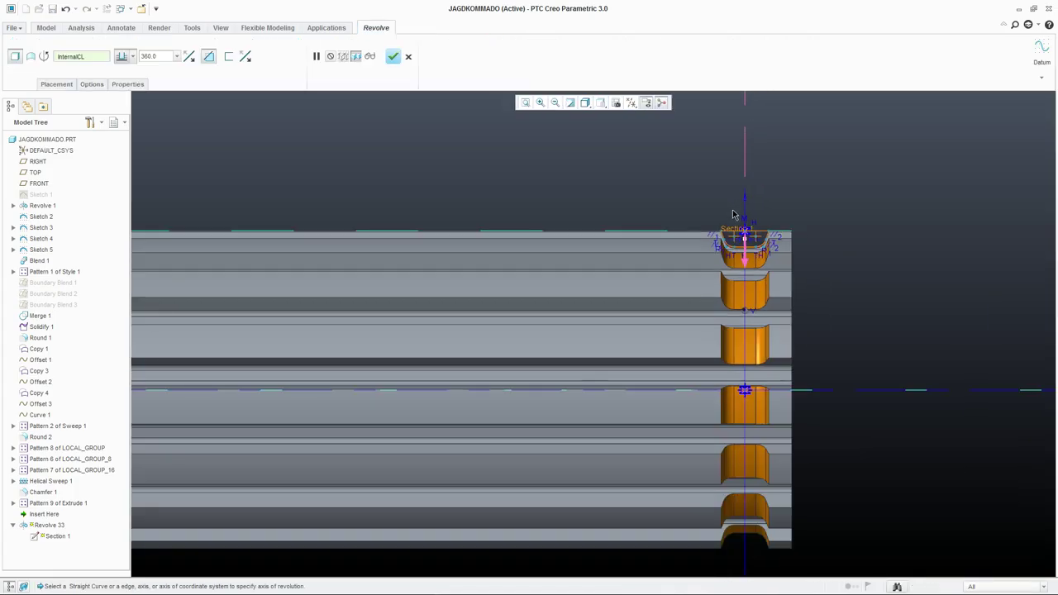
middle_click_drag(732, 215, 755, 261)
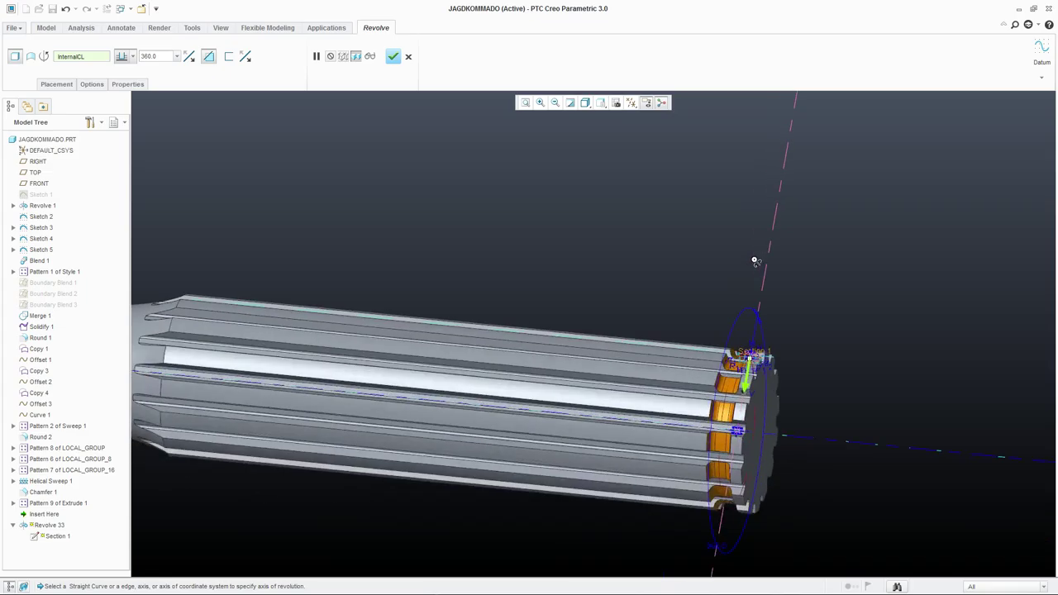
left_click(393, 56)
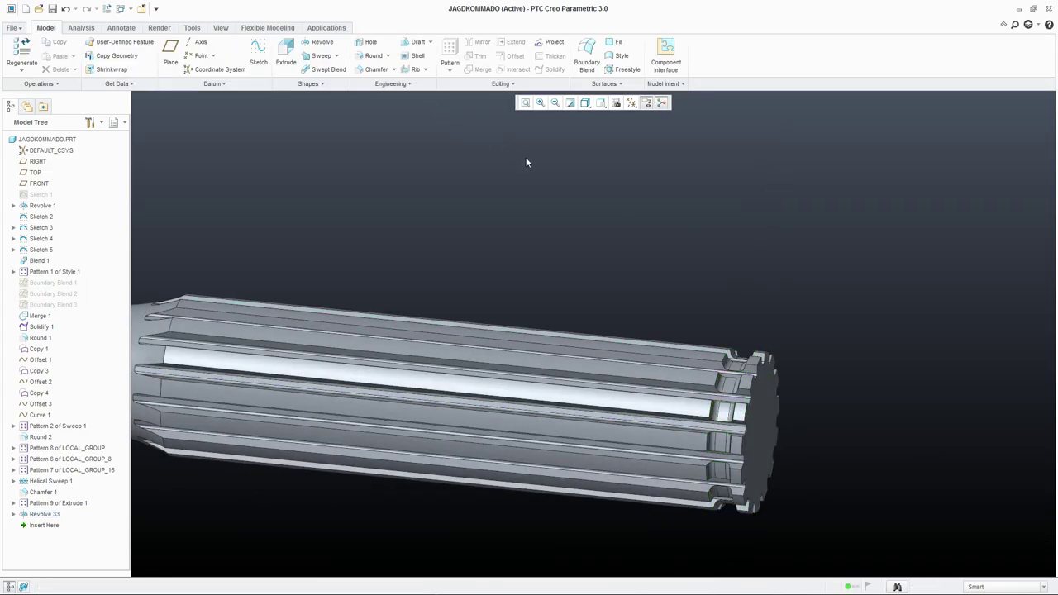
Start a direction pattern of the revolved ring groove along the default coordinate system's Y axis.
left_click(43, 514)
left_click(449, 71)
left_click(450, 48)
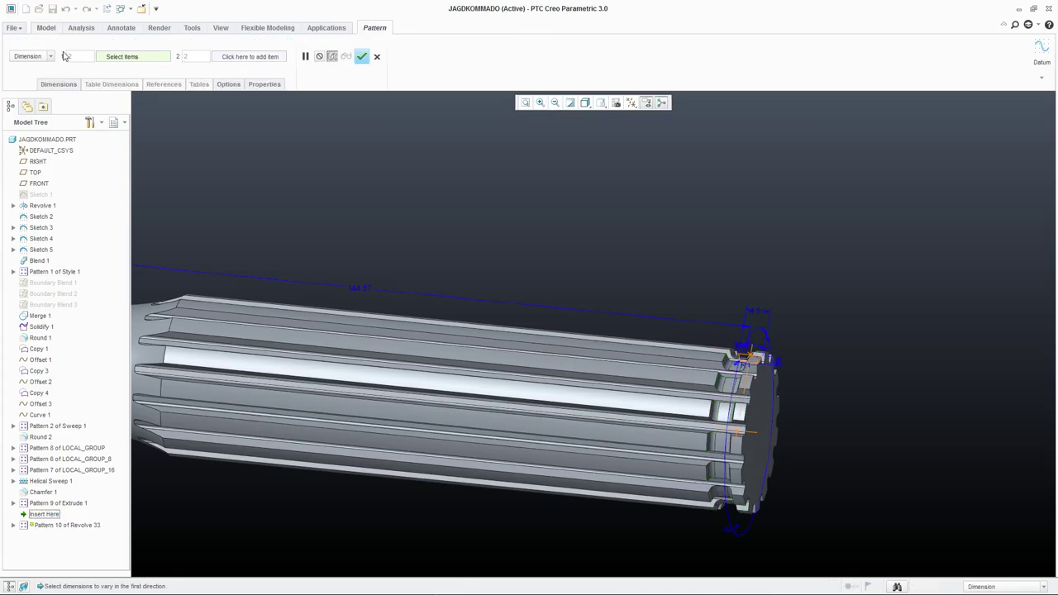
left_click(51, 56)
left_click(28, 73)
scroll(653, 256, "down", 5)
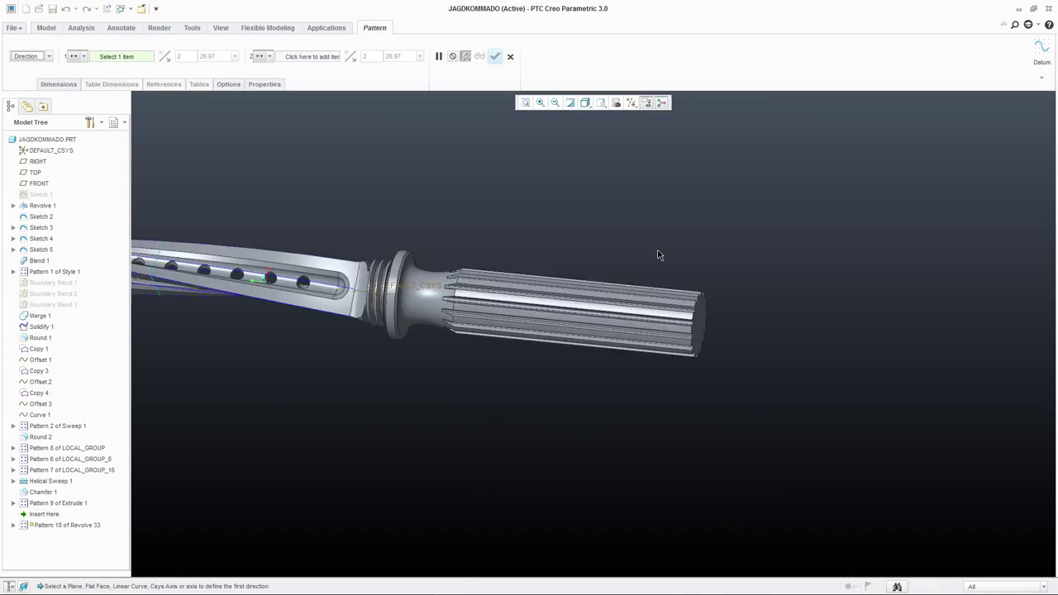
scroll(531, 272, "up", 5)
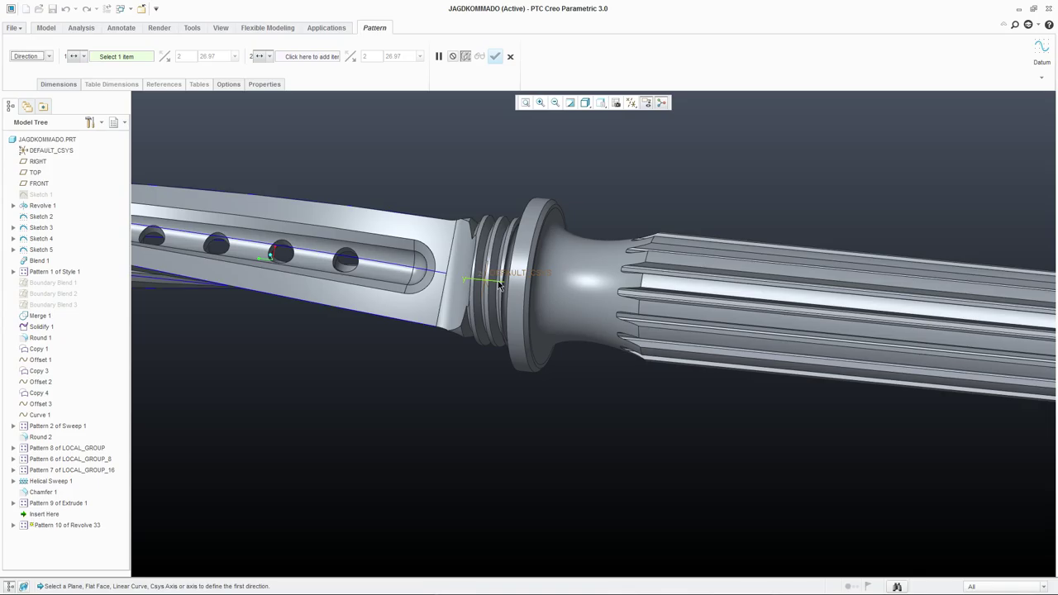
left_click(499, 285)
scroll(410, 319, "down", 3)
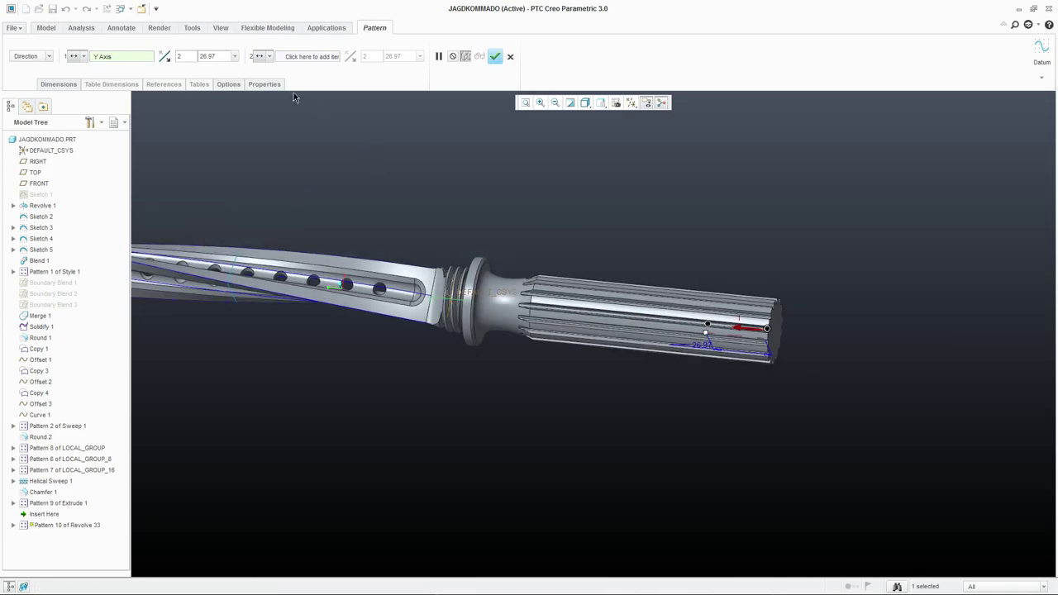
Set the groove pattern to 15 members with a spacing of 7.50 and complete it.
type("15")
key("Return")
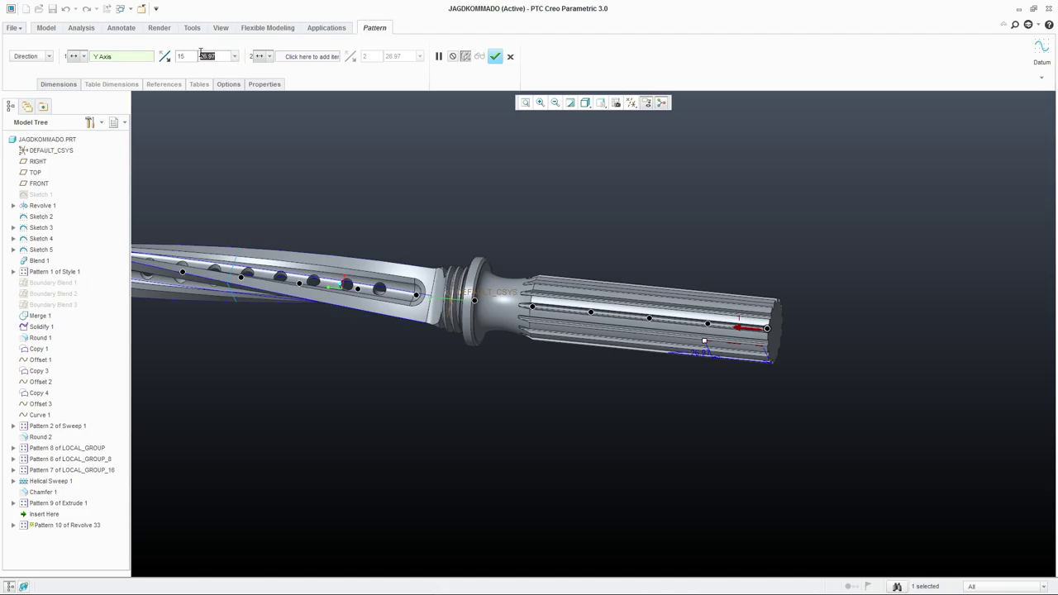
type("5")
key("Return")
type("10")
key("Return")
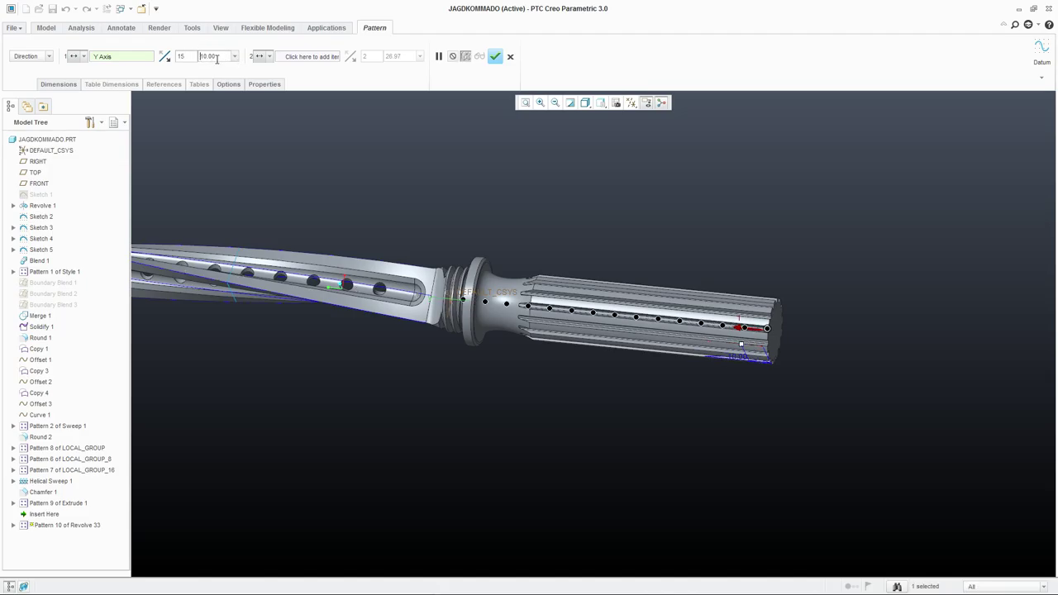
type("7.5")
key("Return")
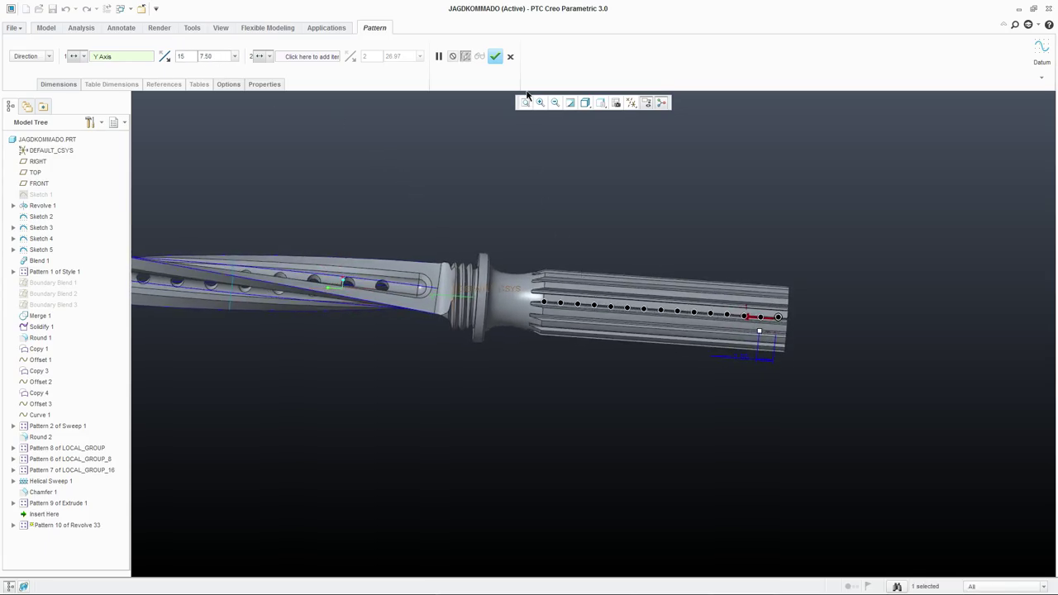
left_click(494, 56)
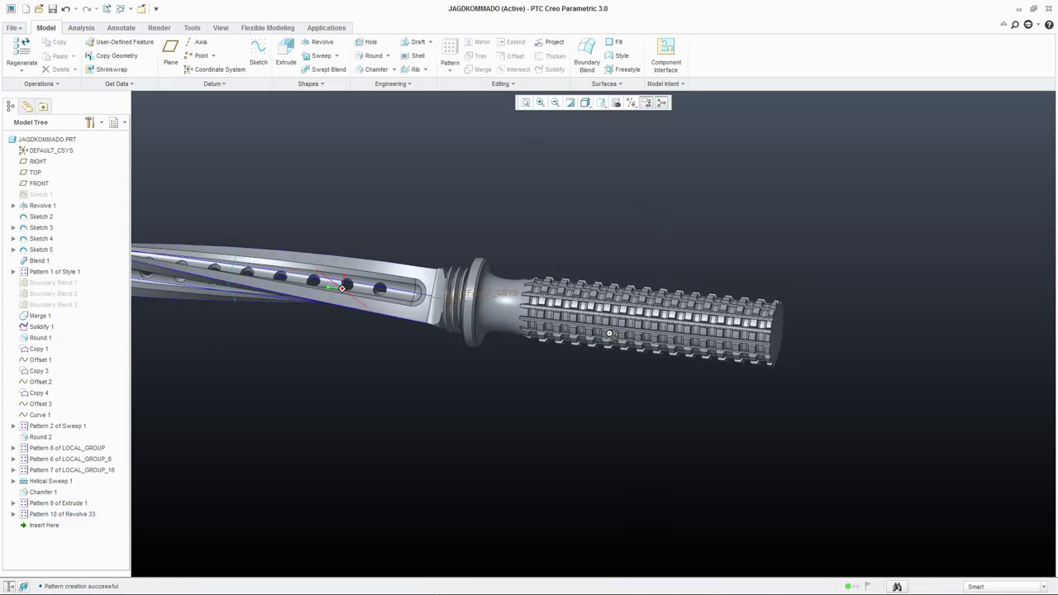
Examine the patterned handle grooves, the threaded collar and the blade from several angles.
middle_click_drag(609, 333, 653, 314)
scroll(786, 220, "down", 2)
scroll(673, 297, "up", 5)
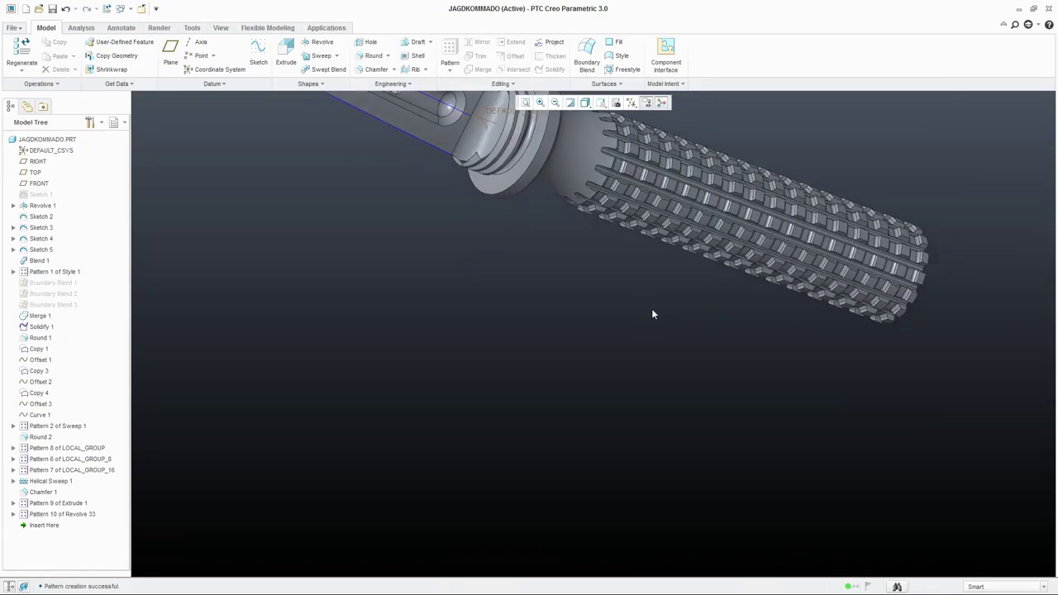
scroll(653, 289, "down", 5)
scroll(661, 281, "up", 10)
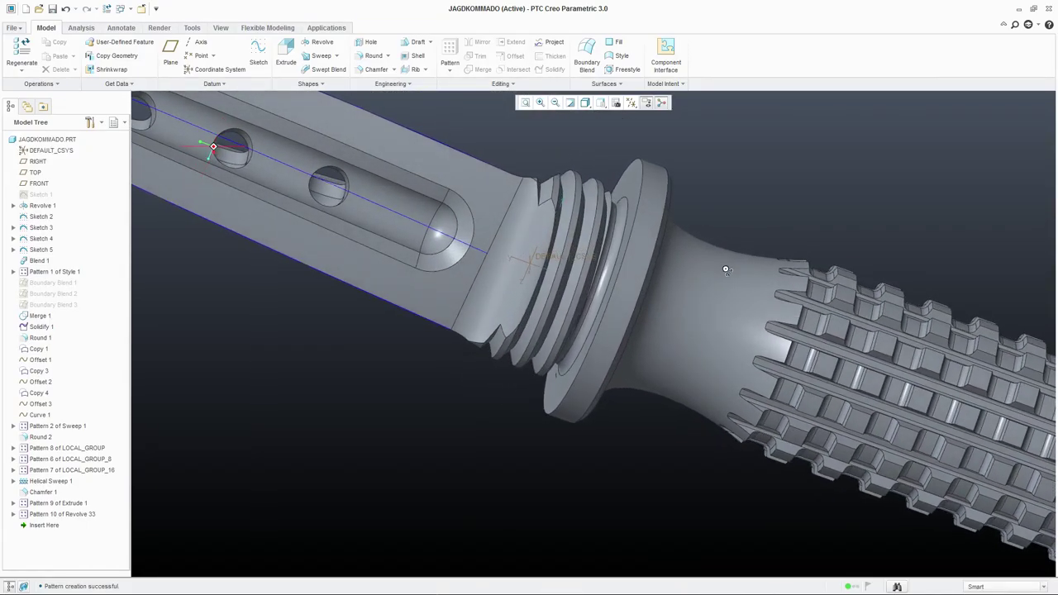
middle_click_drag(726, 270, 731, 281)
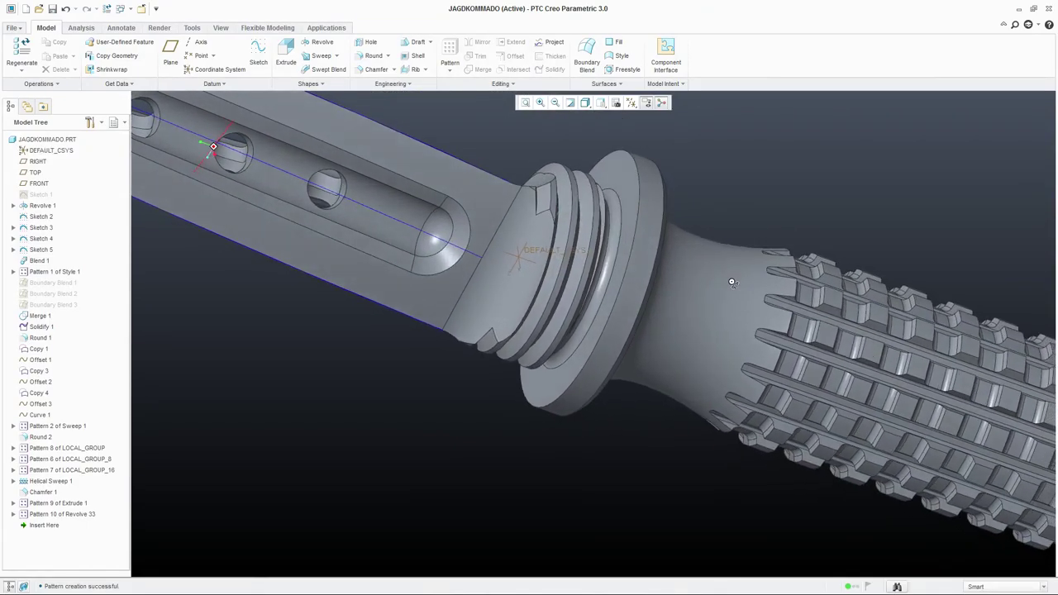
scroll(731, 282, "down", 8)
scroll(743, 428, "up", 4)
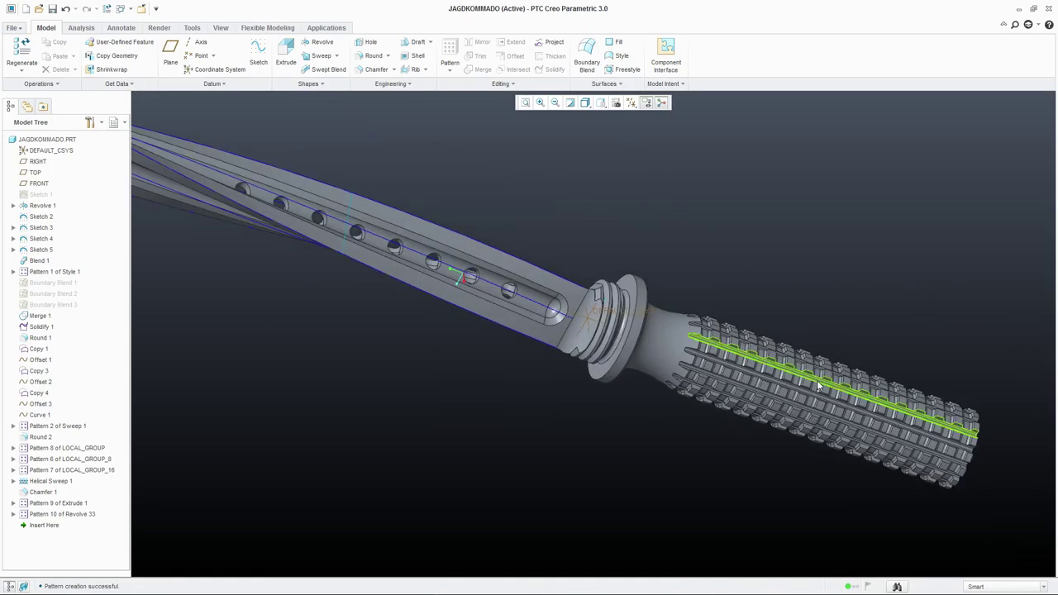
scroll(818, 385, "down", 5)
middle_click_drag(818, 386, 642, 358)
scroll(798, 334, "up", 3)
scroll(703, 437, "down", 4)
scroll(722, 439, "up", 7)
middle_click_drag(721, 438, 746, 425)
scroll(672, 405, "down", 5)
scroll(725, 443, "up", 4)
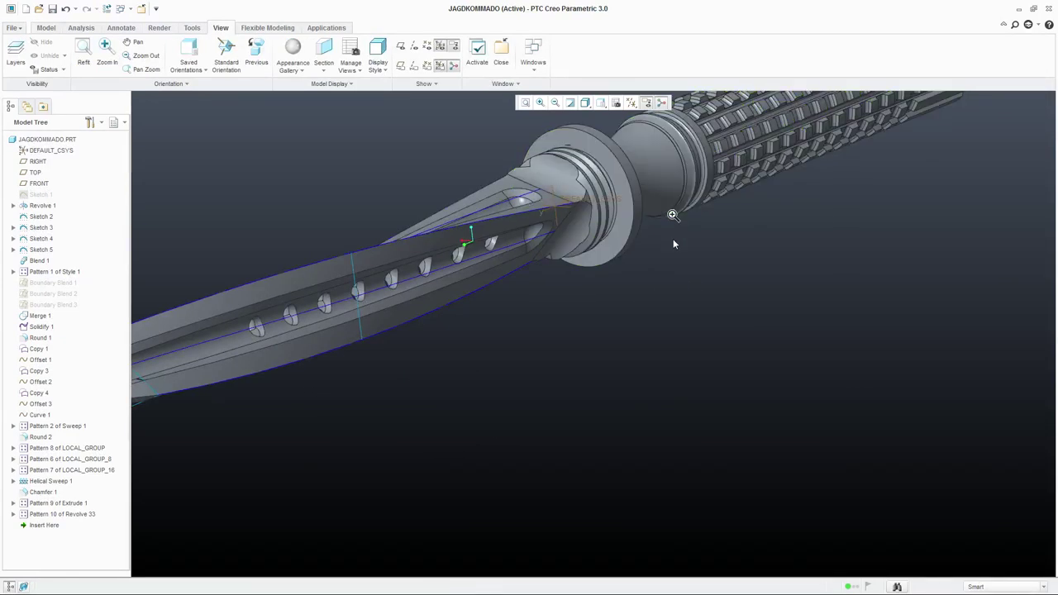
middle_click_drag(673, 239, 646, 275)
middle_click_drag(666, 211, 596, 207)
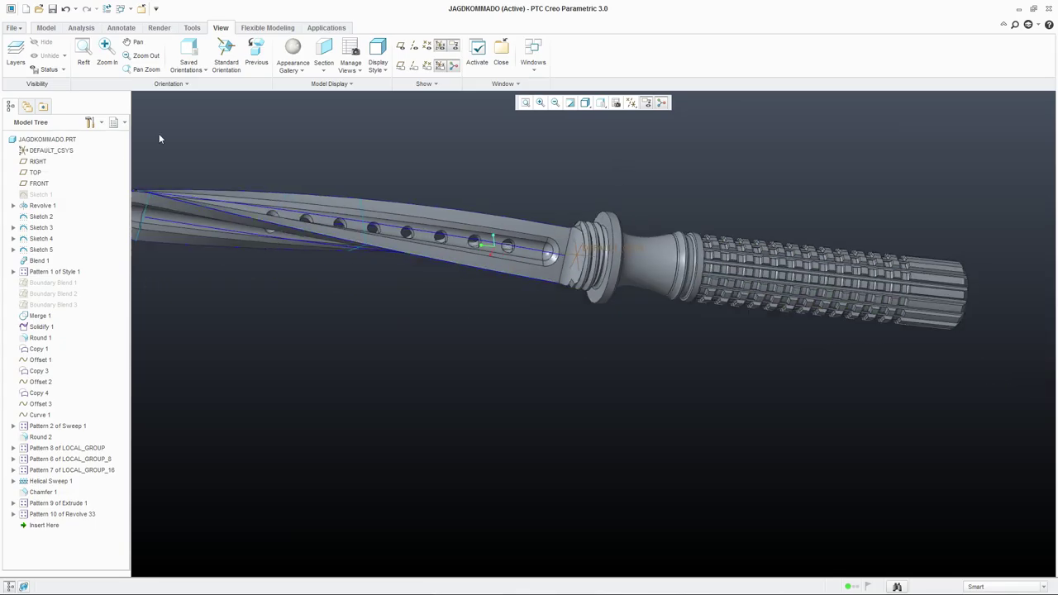
Start an extrusion with an internal sketch on the RIGHT datum plane.
left_click(46, 28)
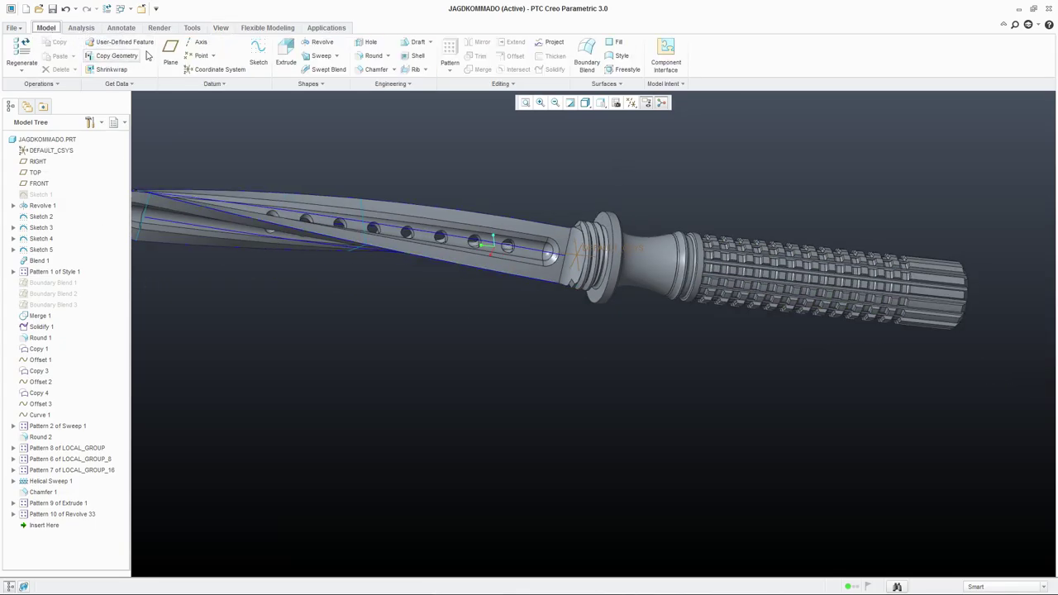
left_click(286, 50)
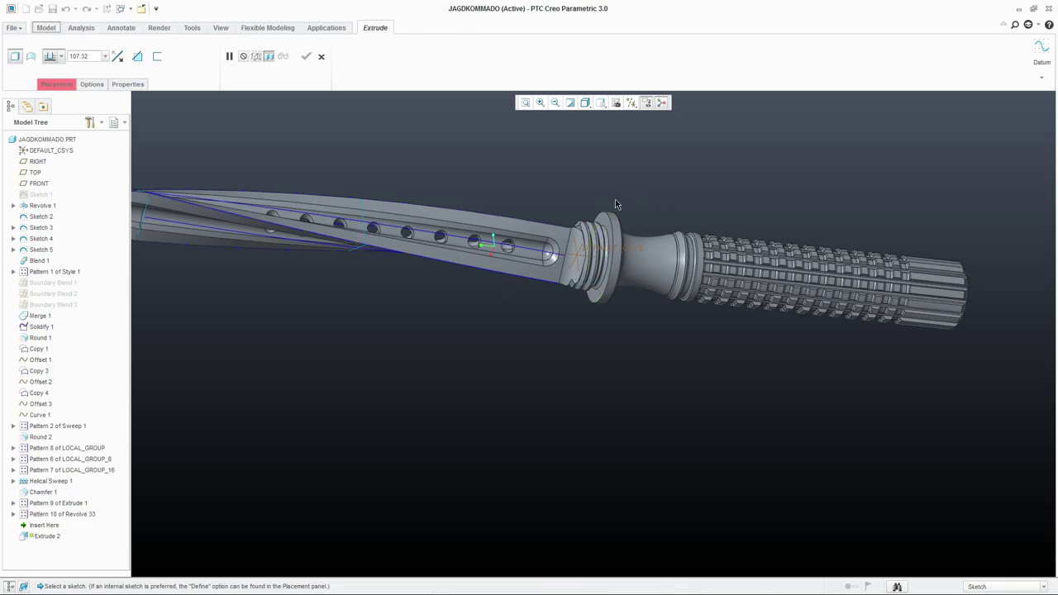
left_click(58, 86)
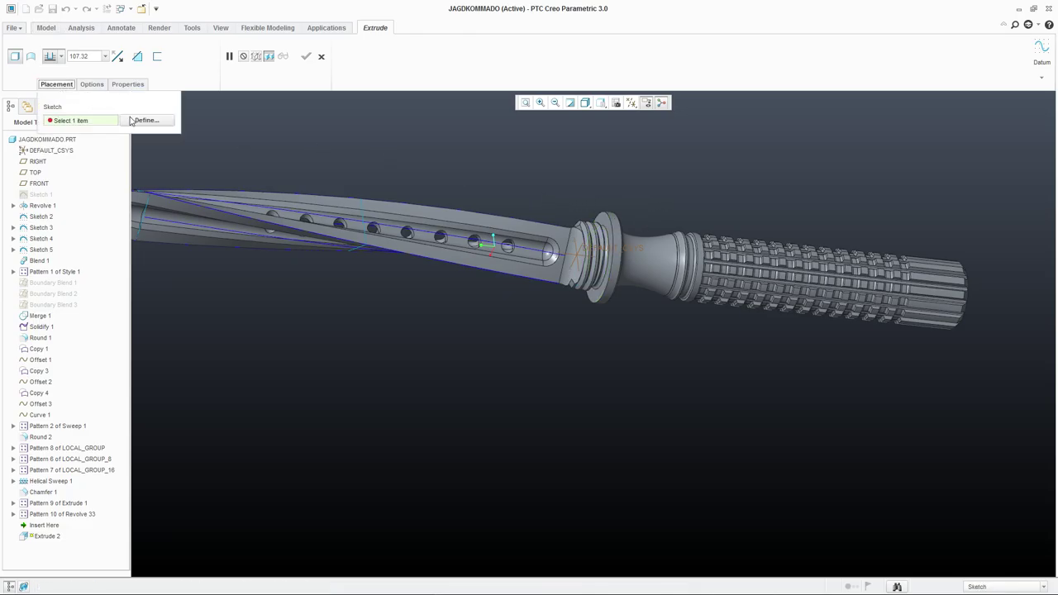
left_click(145, 120)
left_click(38, 184)
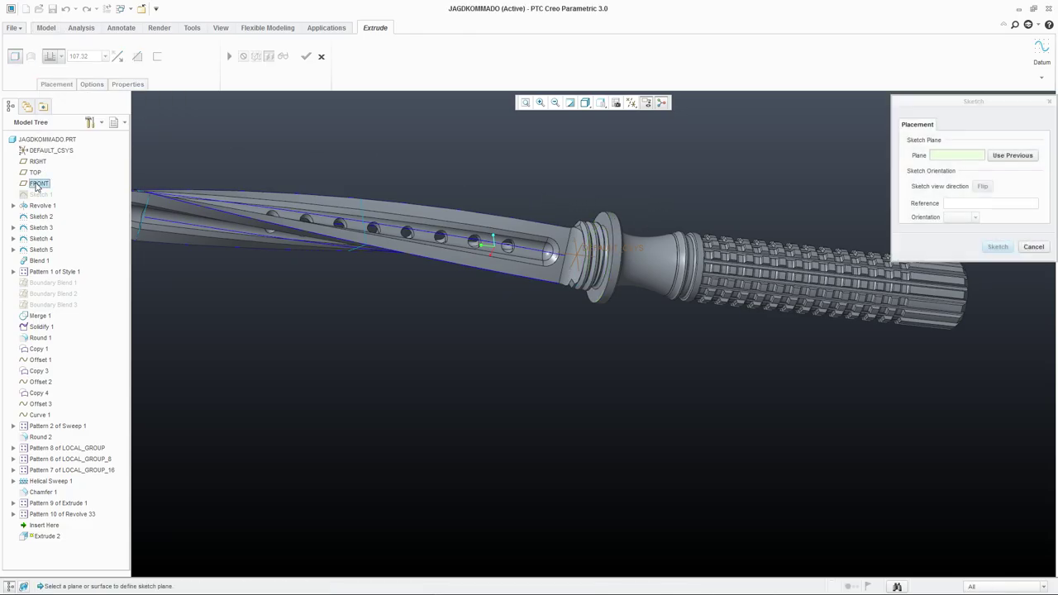
left_click(996, 247)
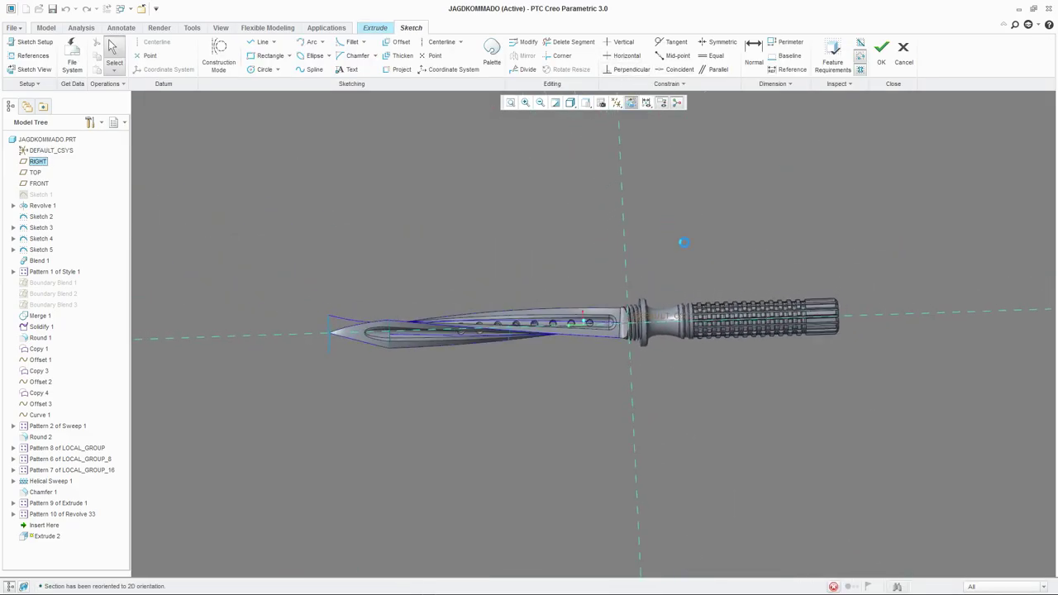
Sketch a circle on the centreline of the handle's smooth neck and set its diameter to 7.50.
scroll(648, 321, "up", 3)
left_click(265, 70)
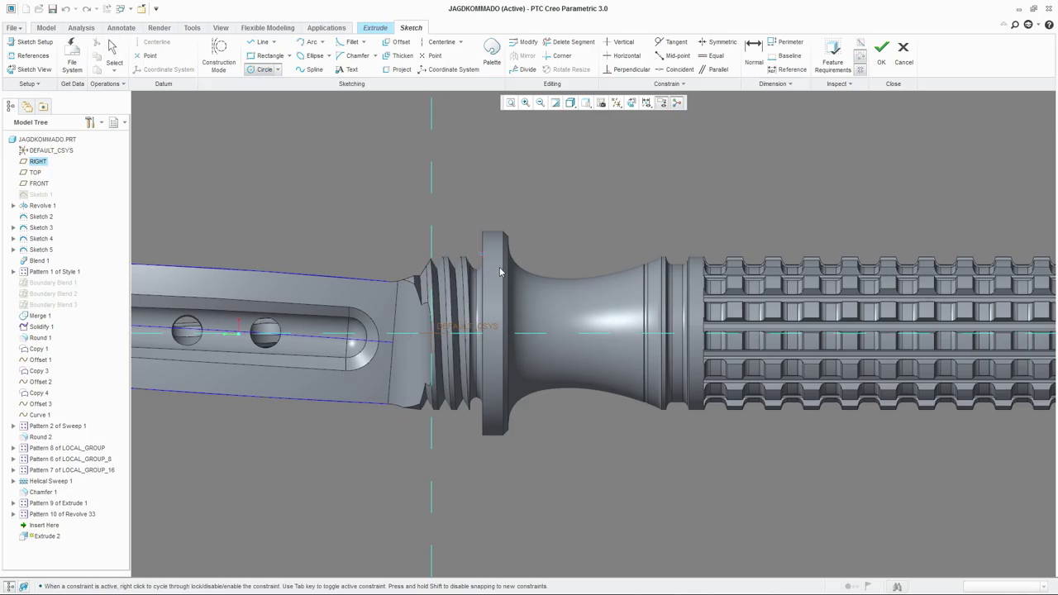
left_click(582, 348)
left_click(578, 349)
middle_click(559, 333)
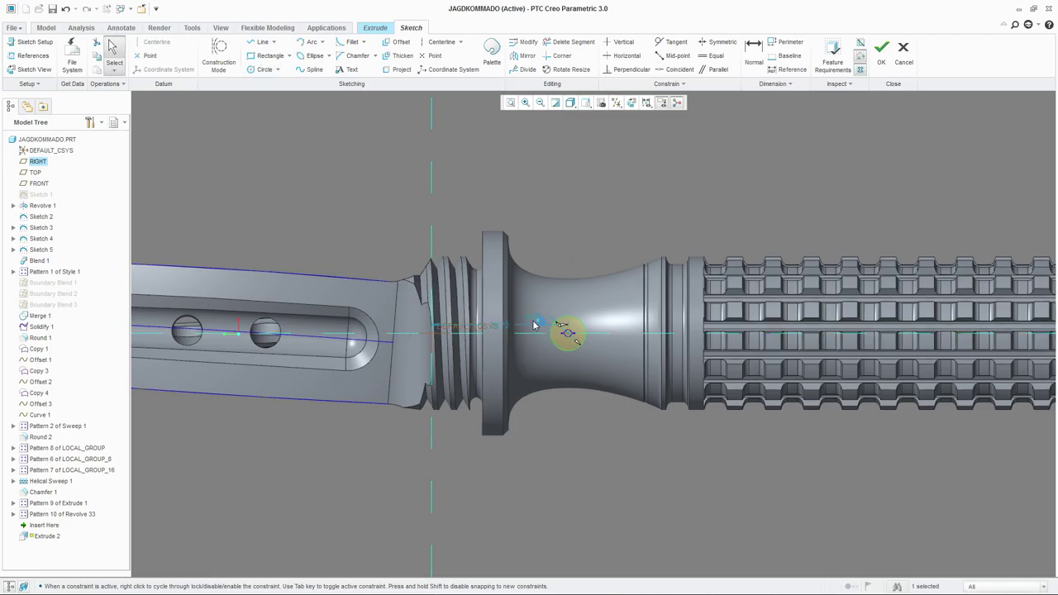
double_click(532, 320)
type("7.5")
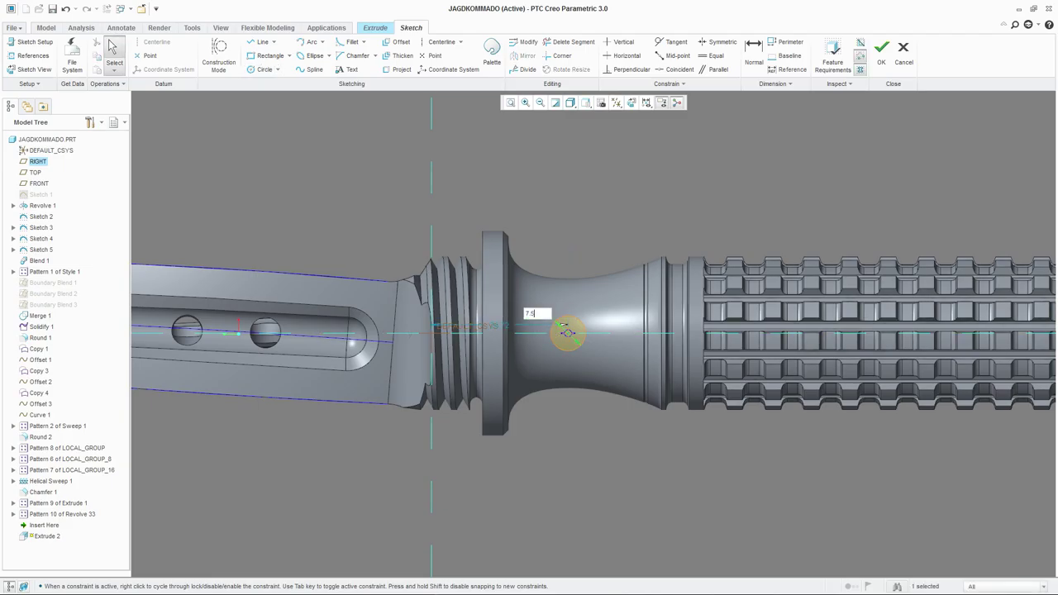
key("Return")
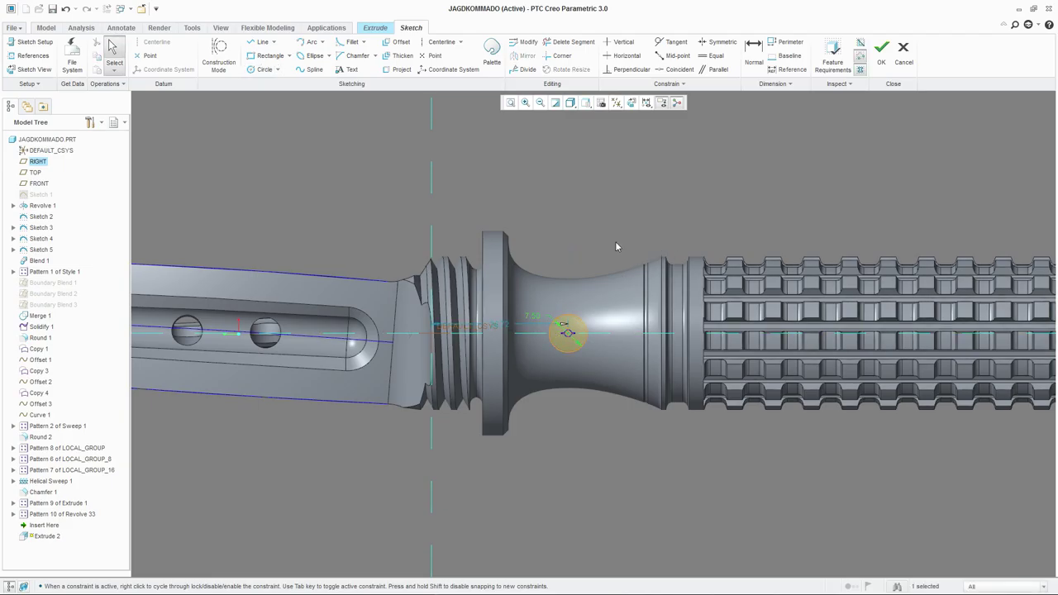
Set the circle centre's distance from the vertical reference and finish the sketch.
double_click(499, 324)
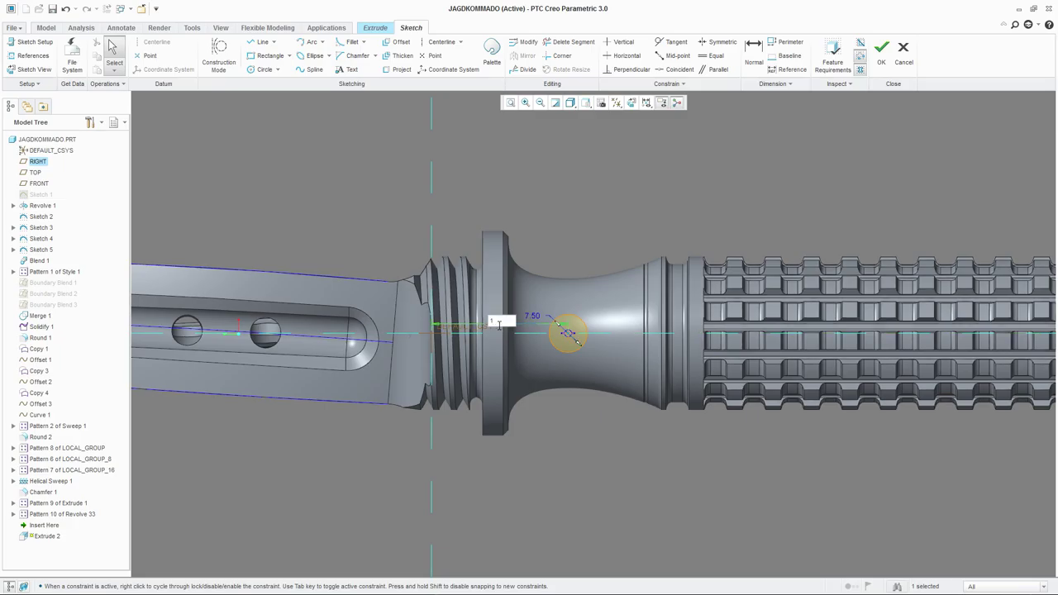
type("26")
key("Return")
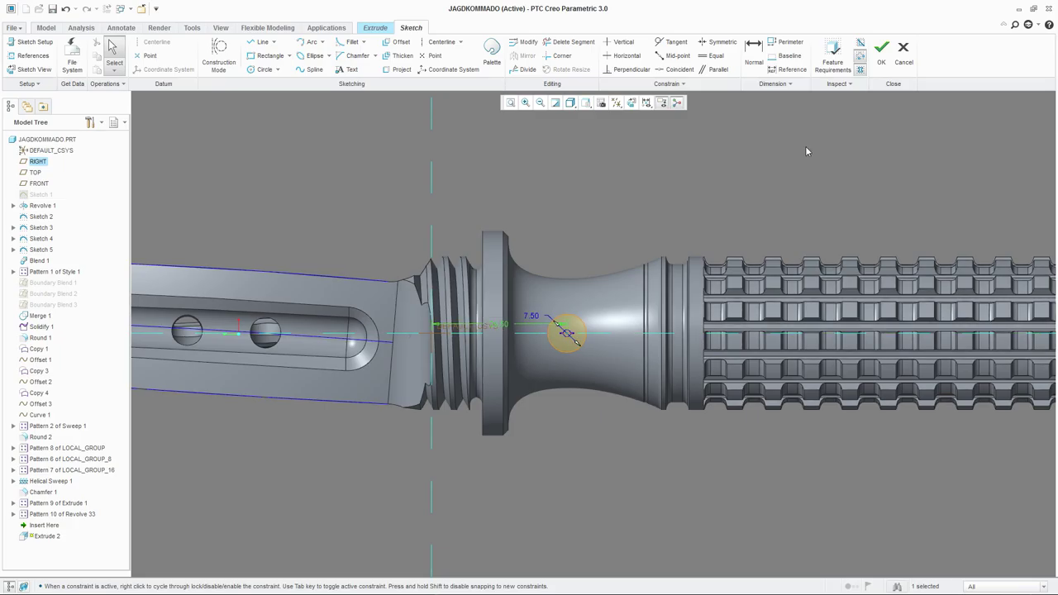
left_click(881, 54)
Make the cut symmetric about the sketch plane, resize its depth to just span the neck, and complete the hole.
left_click(61, 56)
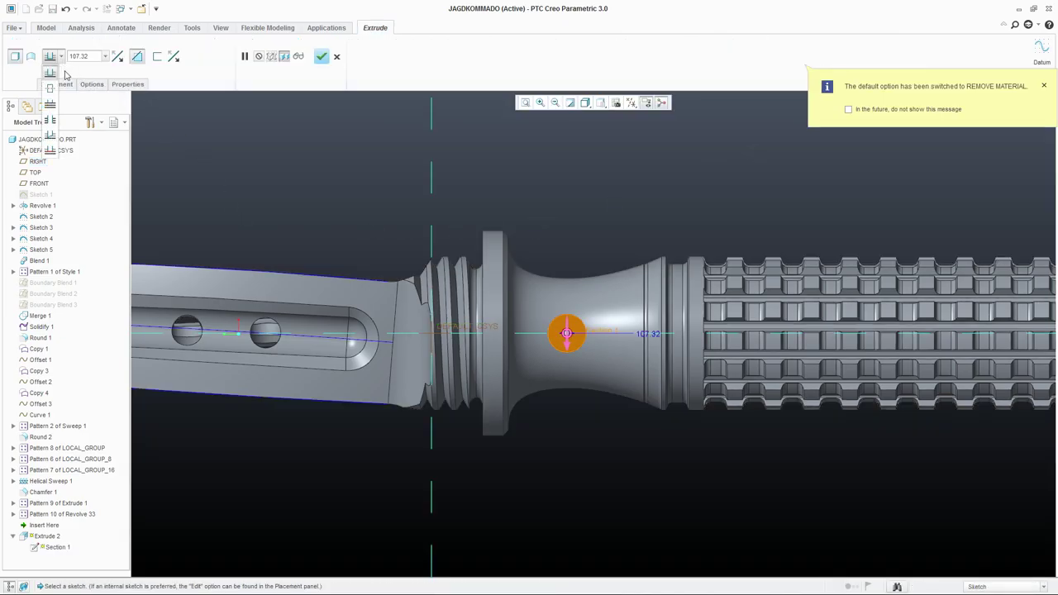
left_click(51, 88)
middle_click_drag(584, 254, 565, 324)
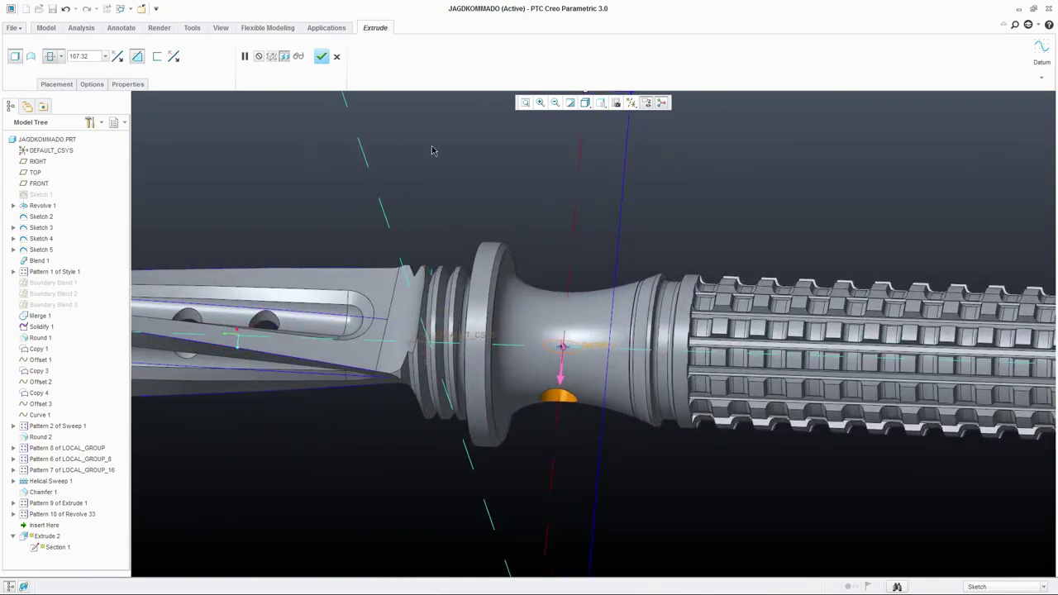
scroll(431, 151, "down", 3)
left_click_drag(502, 441, 510, 331)
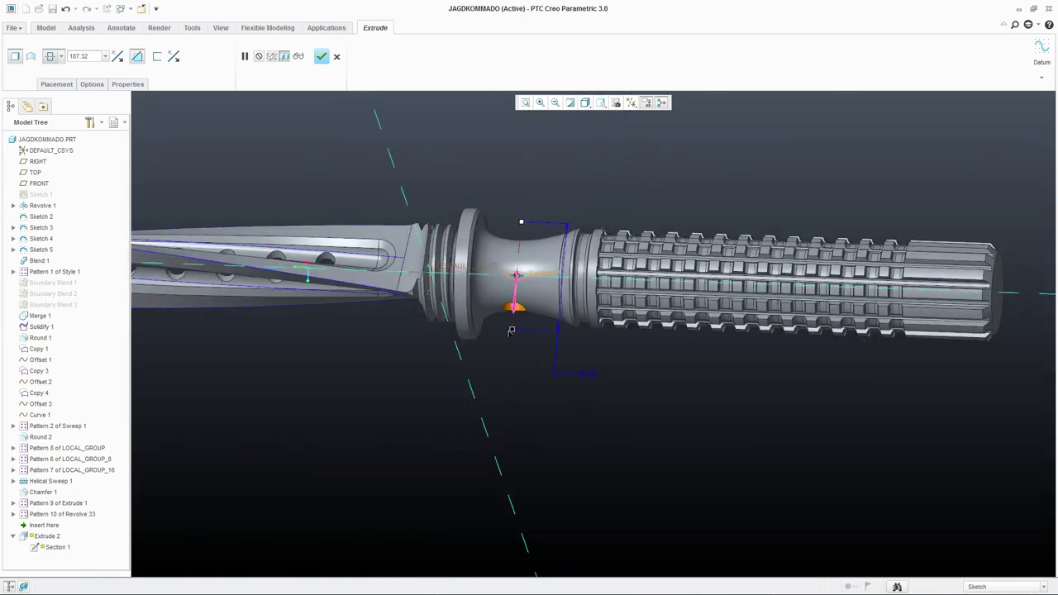
left_click(321, 58)
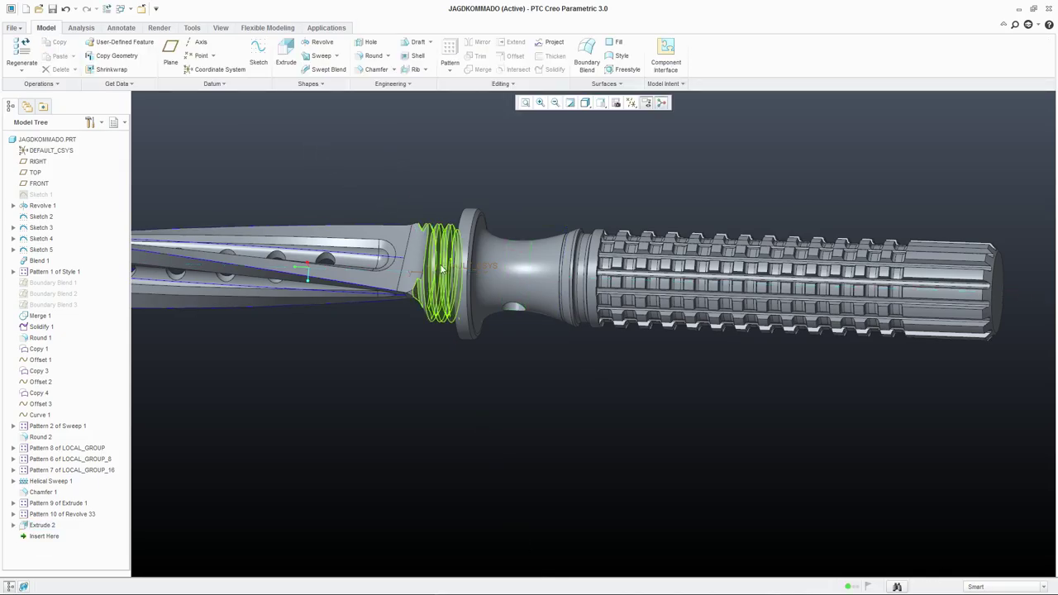
Try to reorder Round 2 so it follows Extrude 2 in the model tree.
left_click(48, 438)
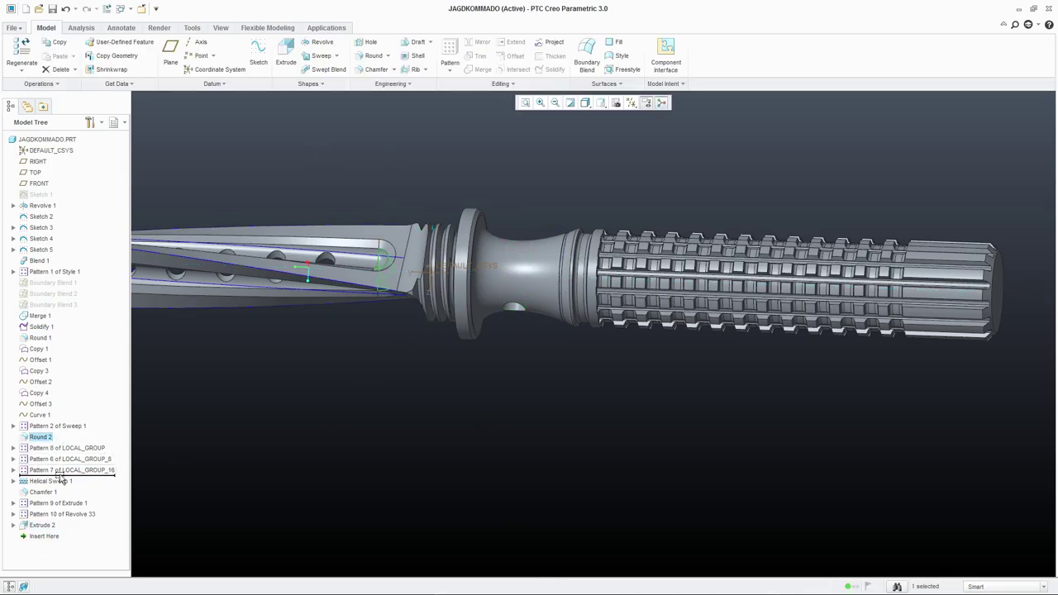
left_click_drag(59, 525, 60, 523)
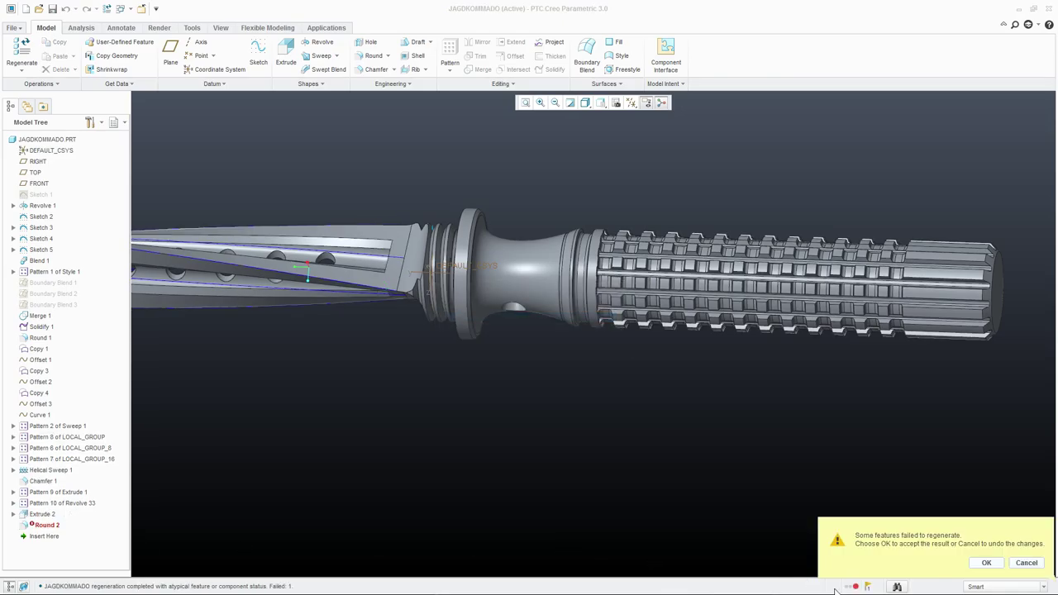
left_click(1025, 562)
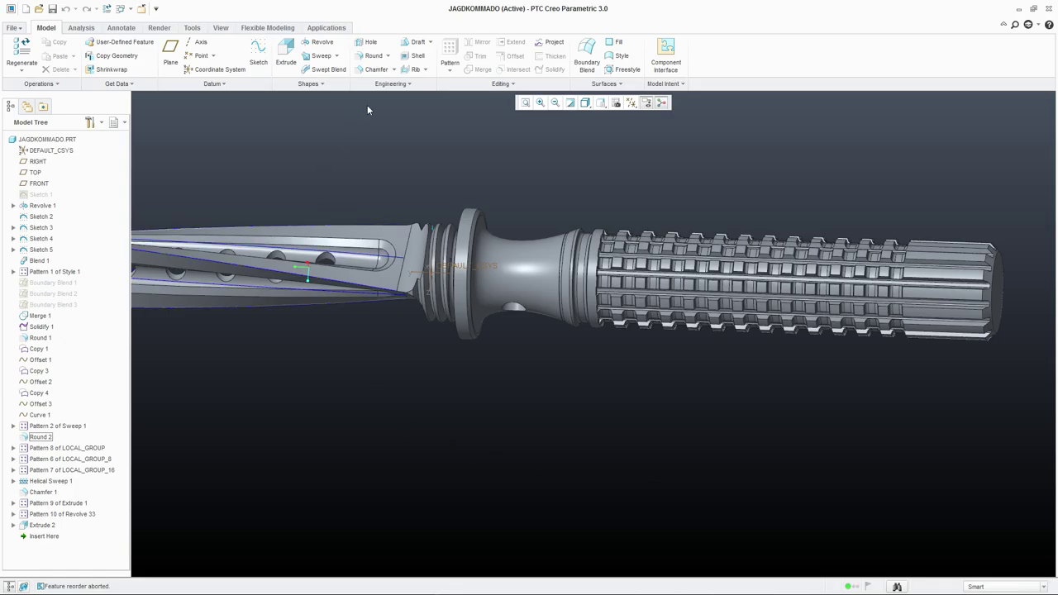
Try to round both rim edges of the neck hole with a radius of 1.00.
left_click(374, 55)
scroll(494, 347, "up", 5)
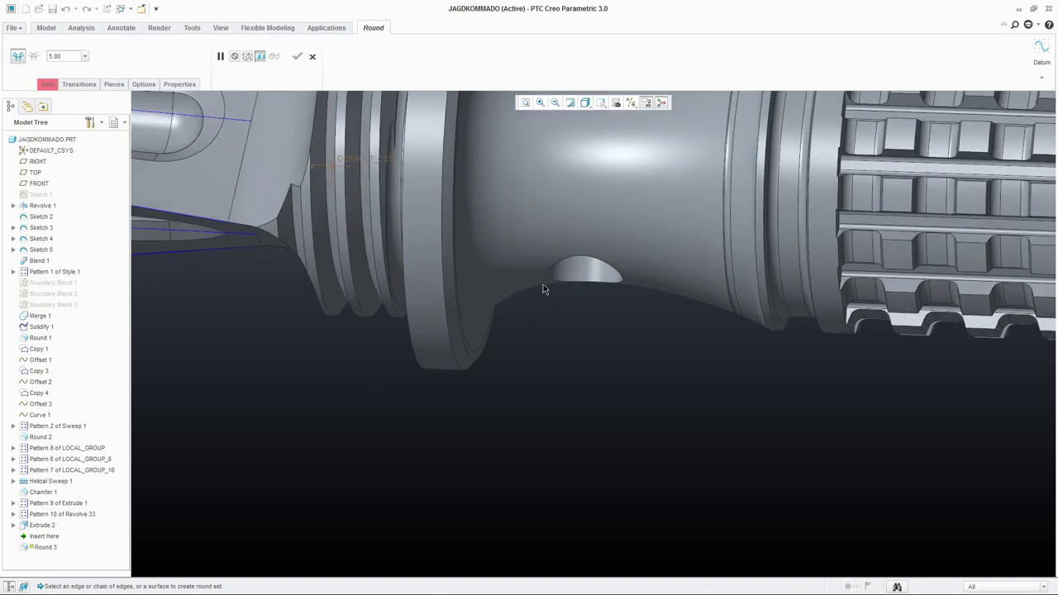
left_click(550, 280)
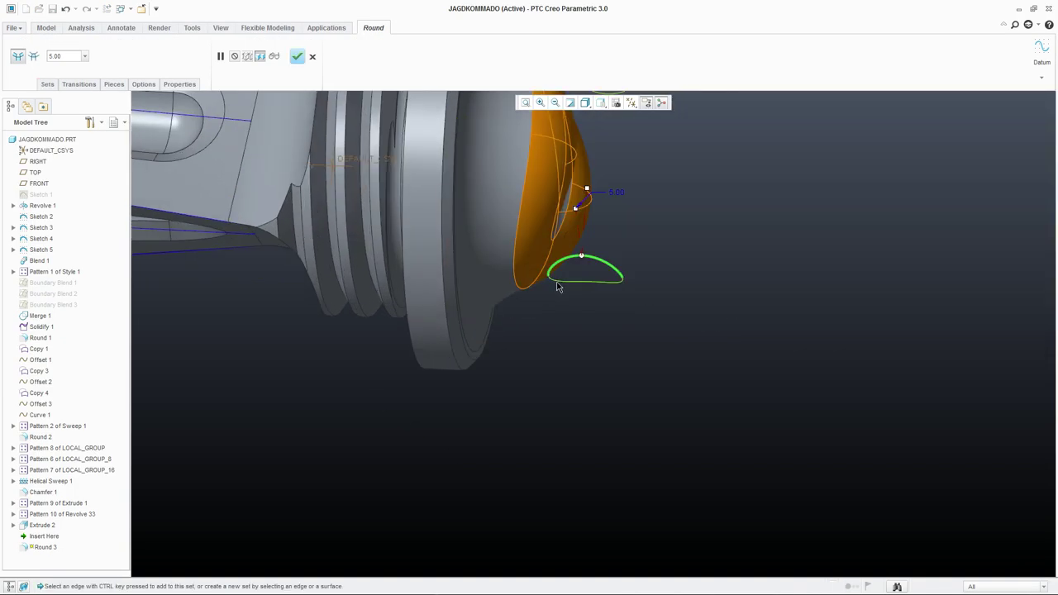
double_click(615, 191)
key("Return")
middle_click_drag(628, 191, 616, 248)
left_click(628, 210, "ctrl")
middle_click_drag(627, 210, 608, 193)
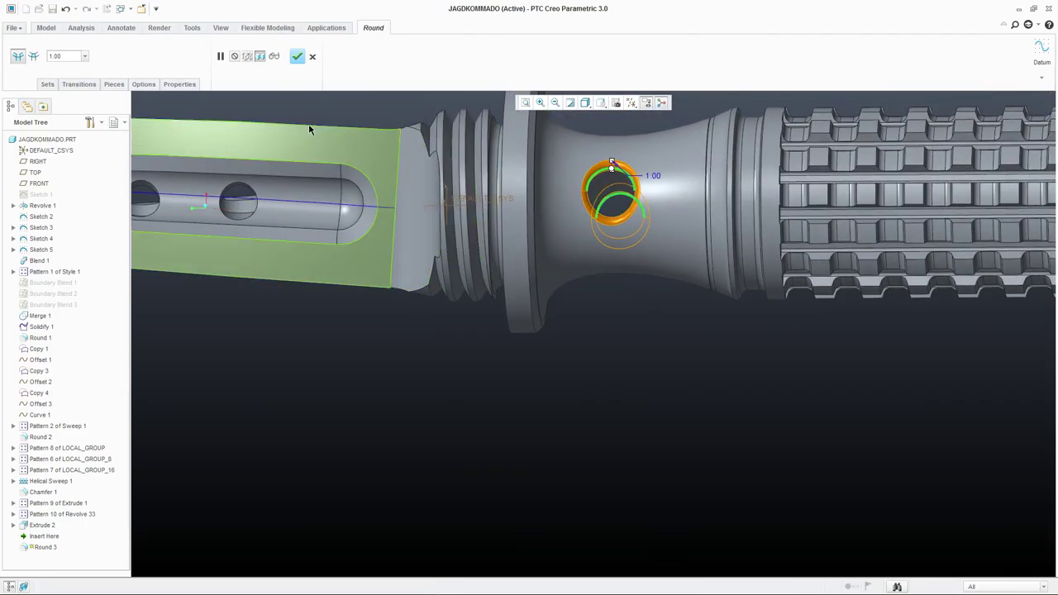
left_click(313, 57)
left_click(524, 322)
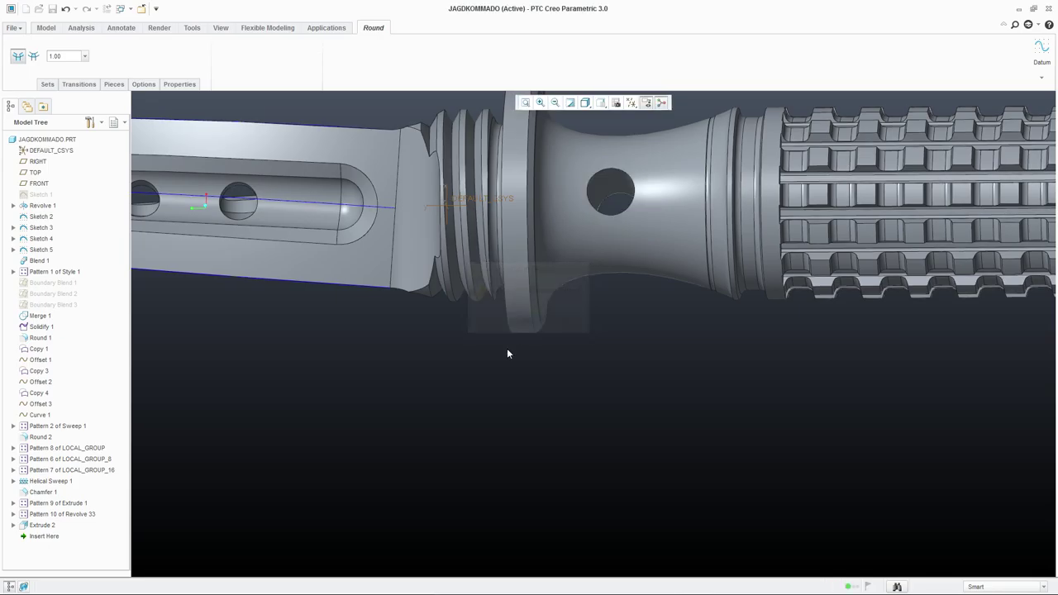
Try moving Chamfer 1 after Extrude 2 in the feature order, and undo the reorder.
left_click_drag(43, 493, 49, 531)
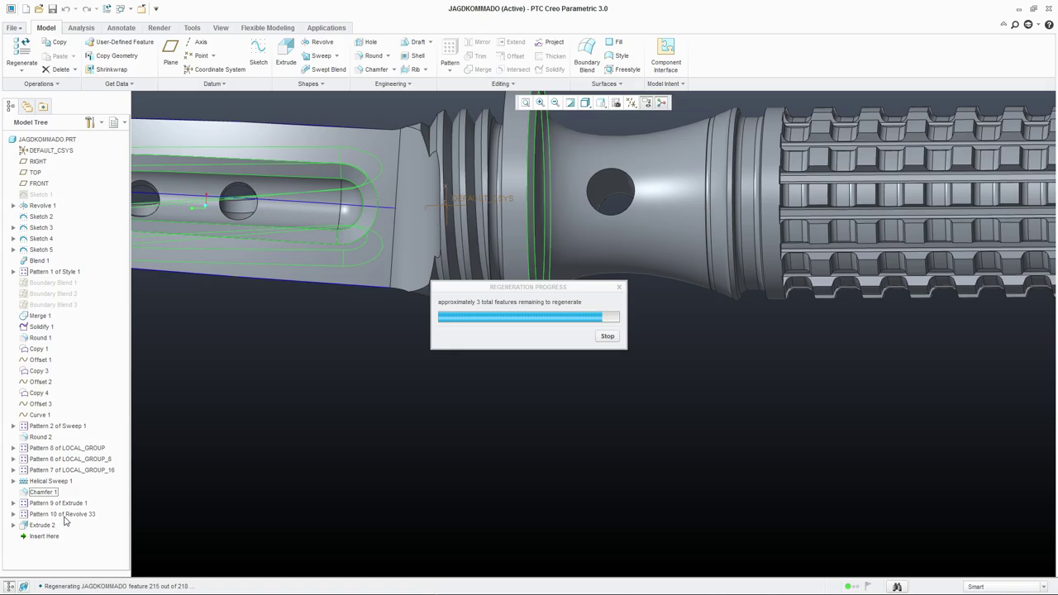
scroll(523, 371, "up", 3)
scroll(879, 330, "down", 4)
scroll(880, 329, "up", 3)
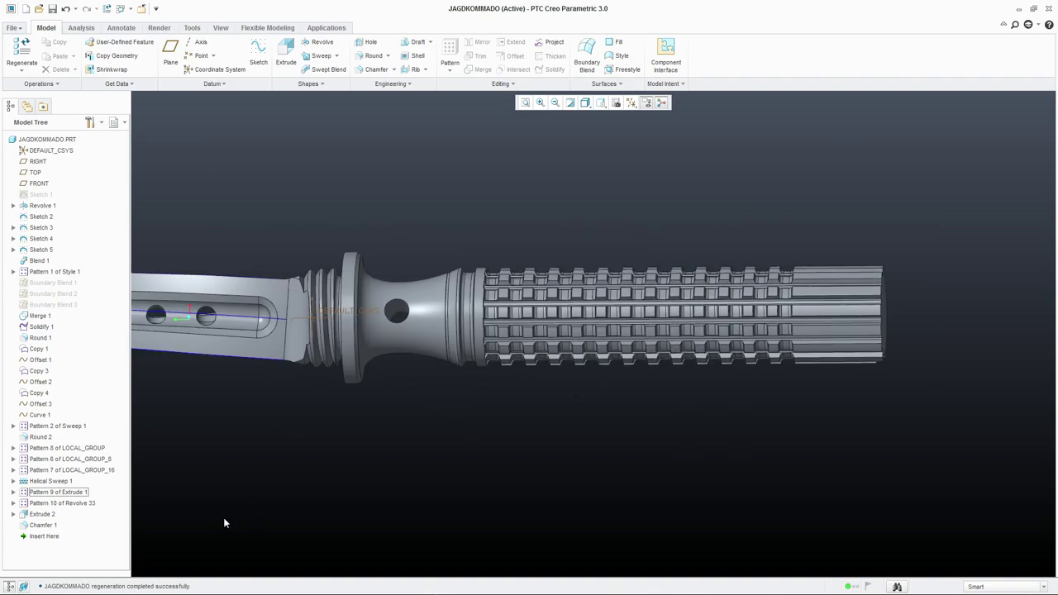
left_click(45, 525)
key("ctrl+g")
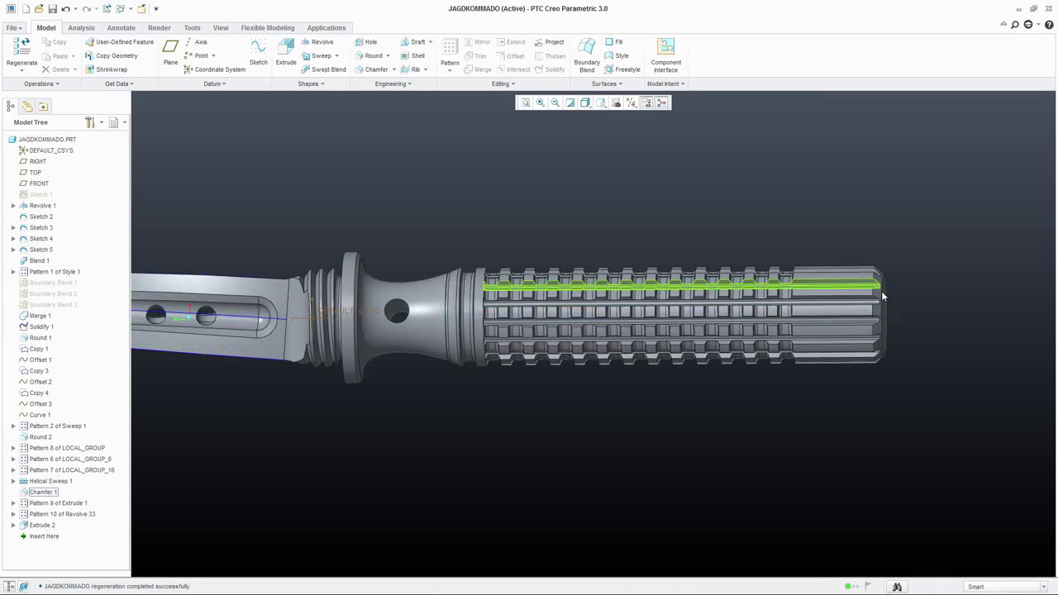
Chamfer both rim edges of the neck hole by 1.00 and complete the feature.
left_click(376, 69)
scroll(388, 314, "down", 5)
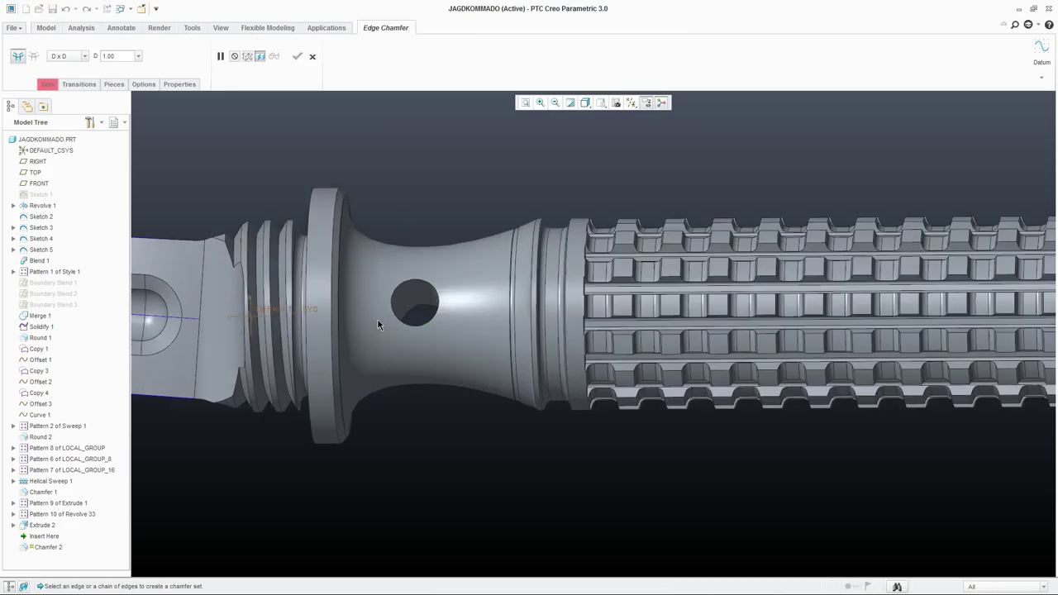
left_click(420, 270)
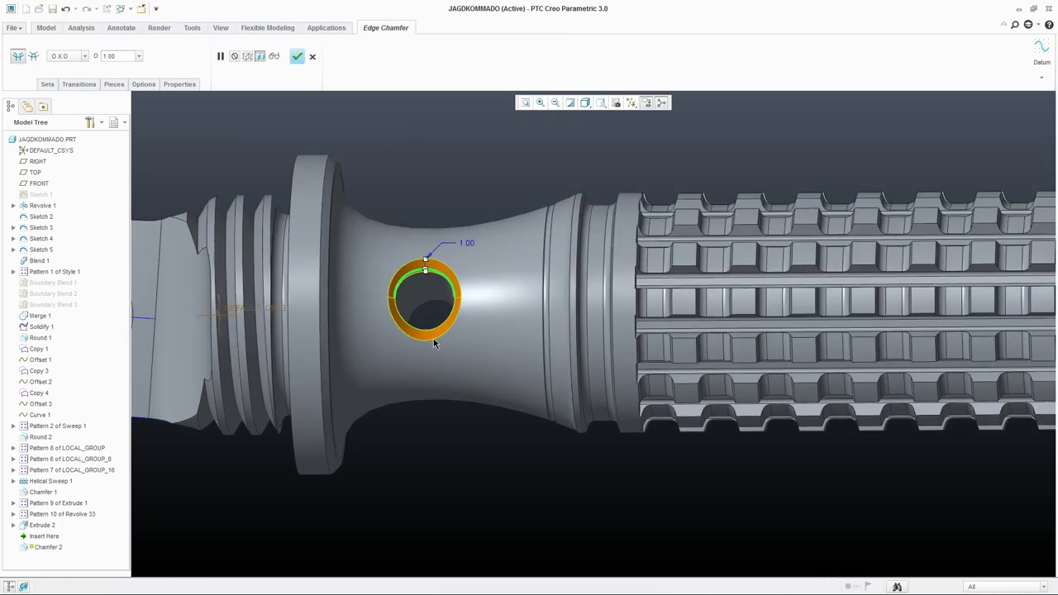
middle_click_drag(421, 271, 436, 447)
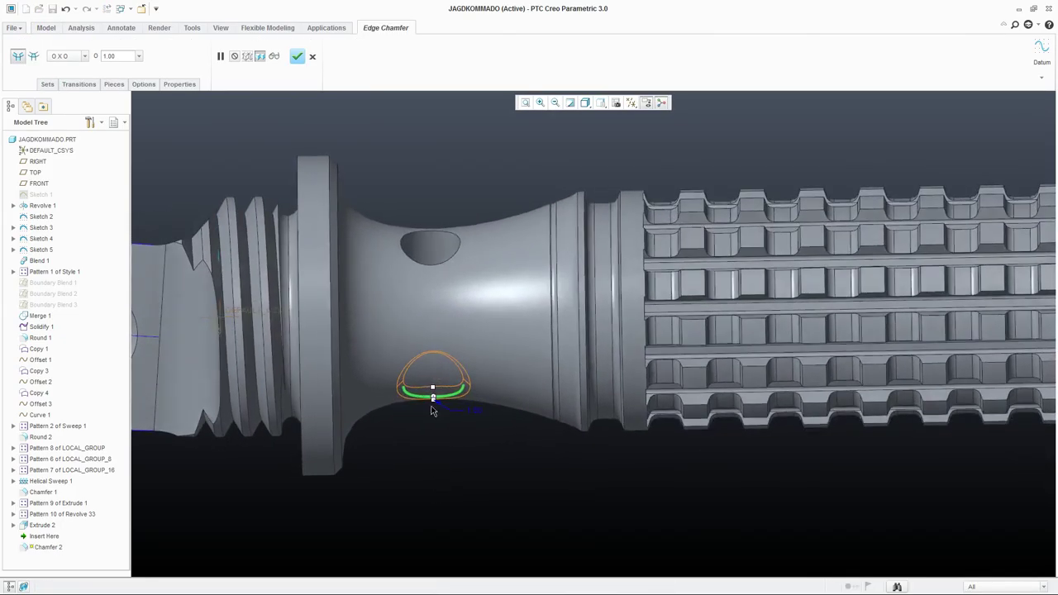
left_click(416, 244, "ctrl")
scroll(416, 244, "up", 3)
middle_click_drag(416, 243, 435, 137)
scroll(463, 249, "up", 1)
middle_click_drag(464, 248, 350, 146)
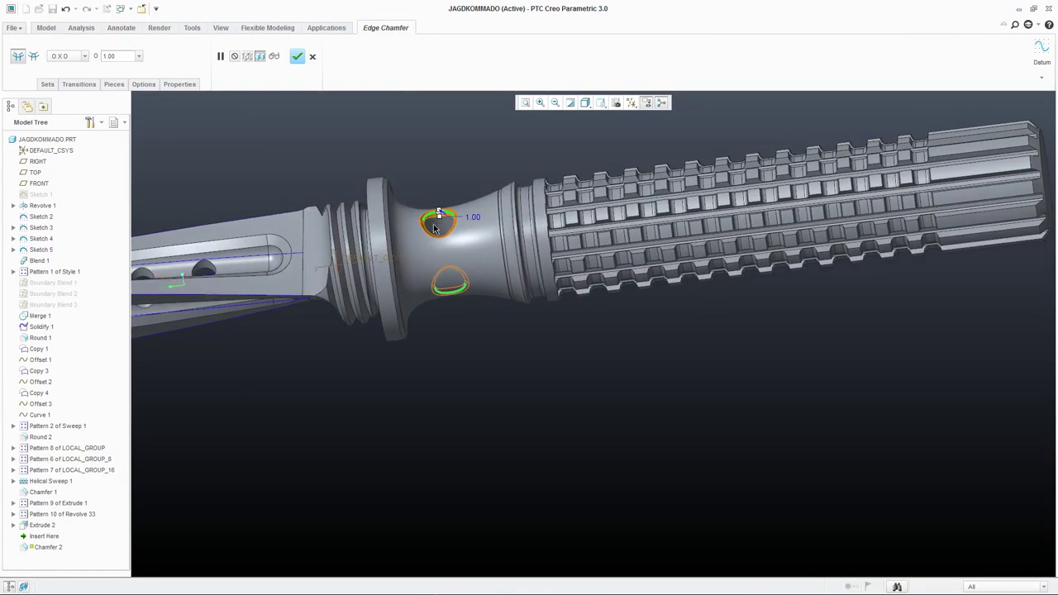
left_click(297, 57)
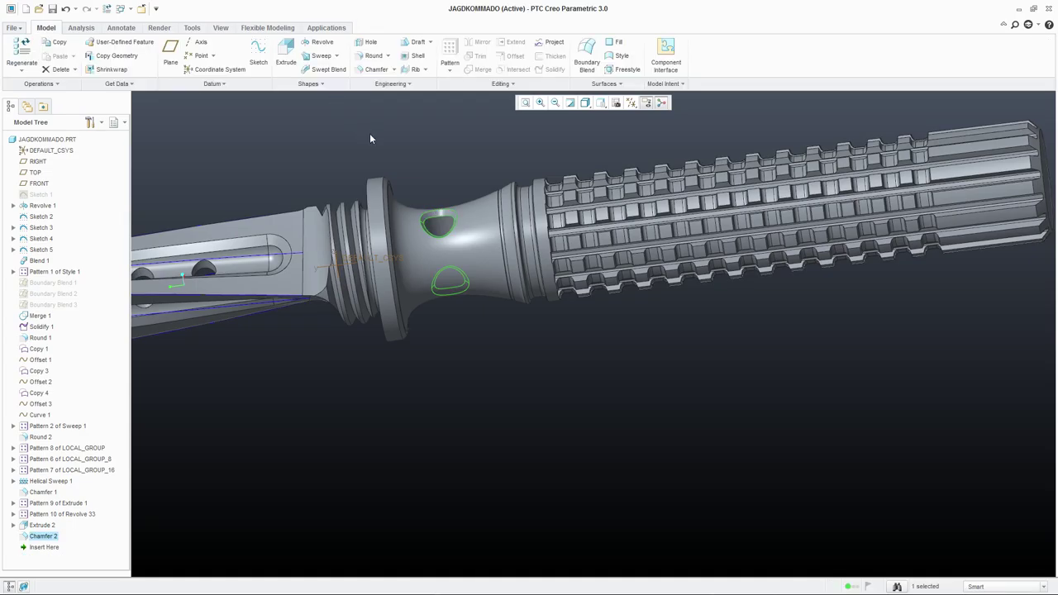
Hide the construction sketches from Sketch 2 through Sketch 5.
scroll(370, 133, "up", 2)
middle_click_drag(370, 133, 661, 314)
scroll(502, 305, "up", 2)
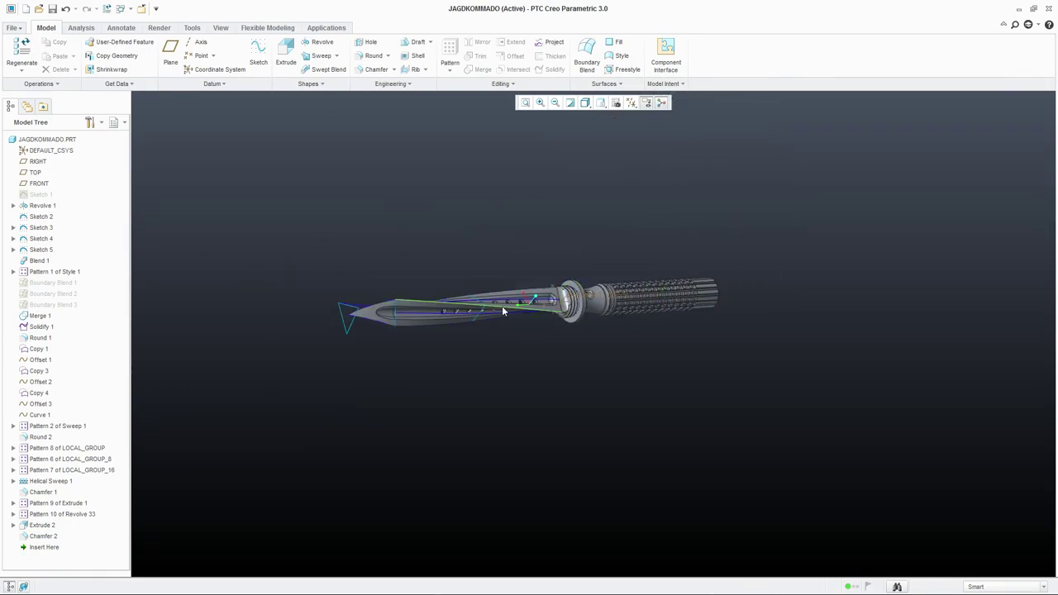
scroll(521, 292, "down", 2)
left_click(42, 216)
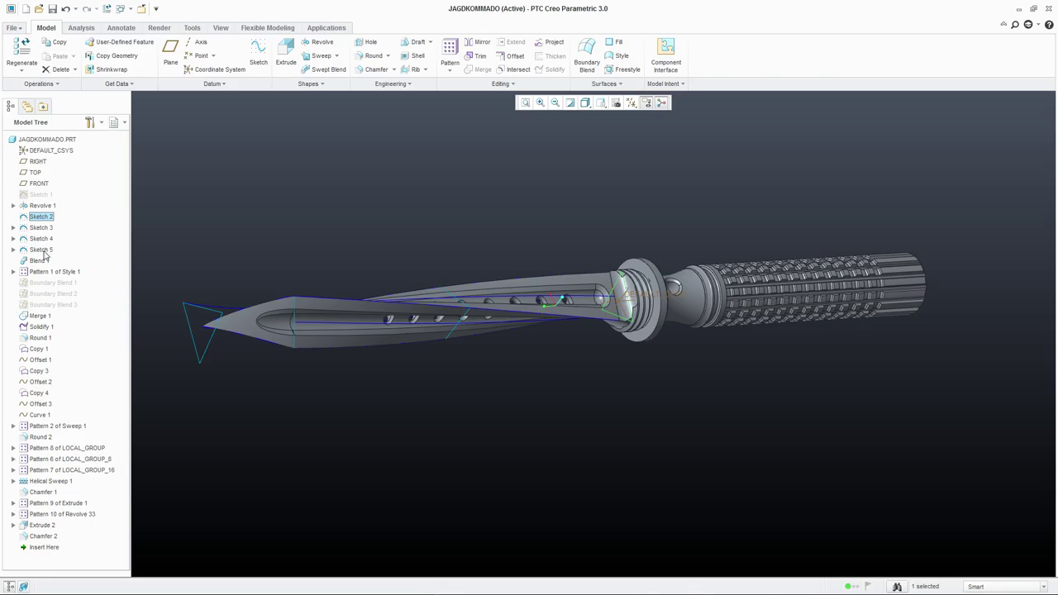
left_click(43, 249, "shift")
right_click(45, 251)
left_click(66, 347)
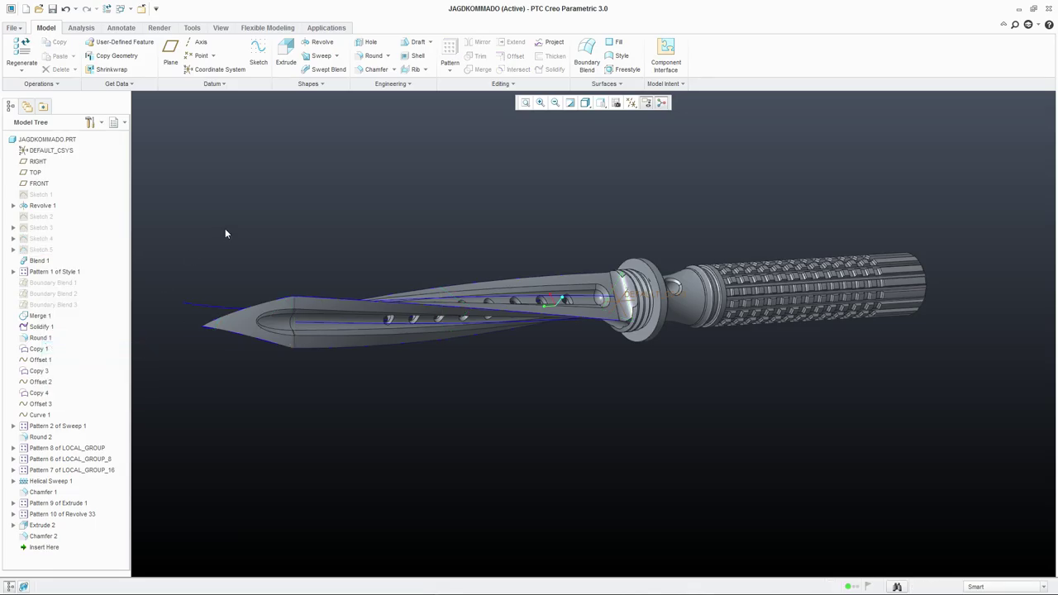
Hide the helper curves from Copy 1 through Curve 1.
left_click(39, 351)
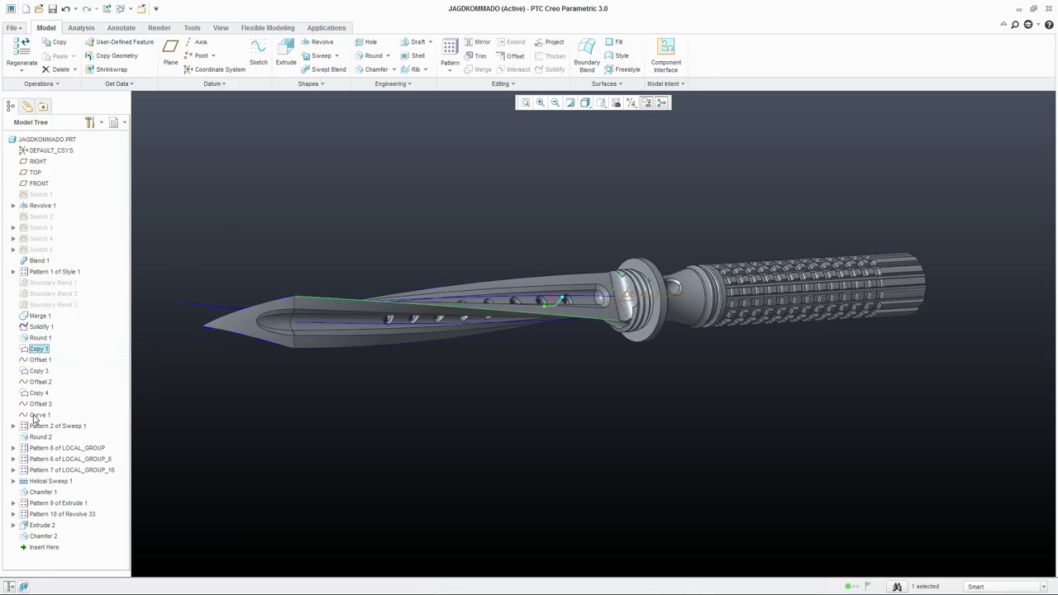
left_click(35, 416, "shift")
right_click(34, 417)
left_click(73, 512)
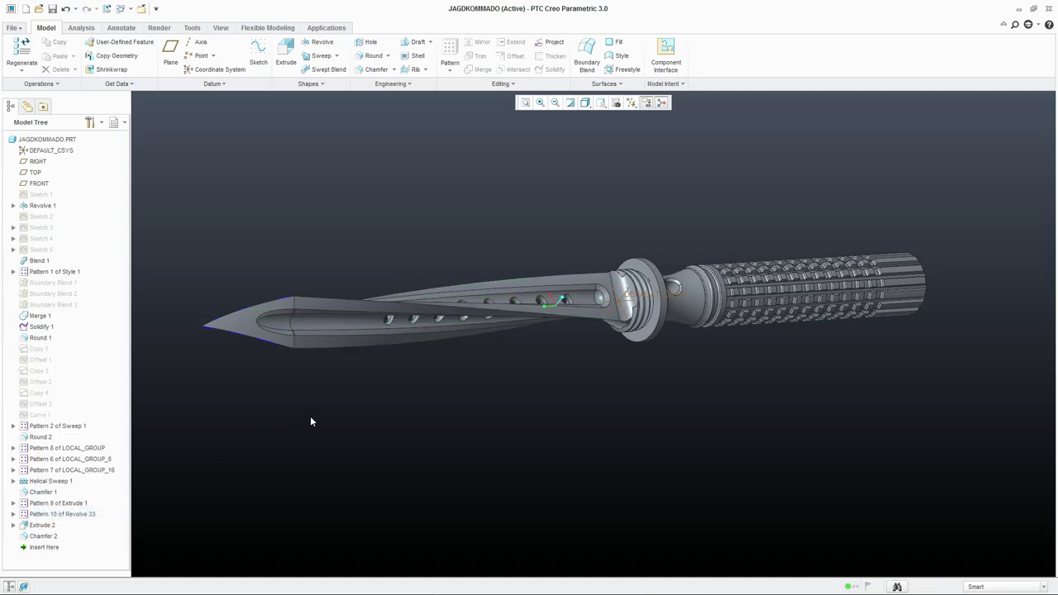
Turn off the display of all datum axes, points, coordinate systems and planes.
middle_click_drag(628, 273, 650, 237)
left_click(630, 103)
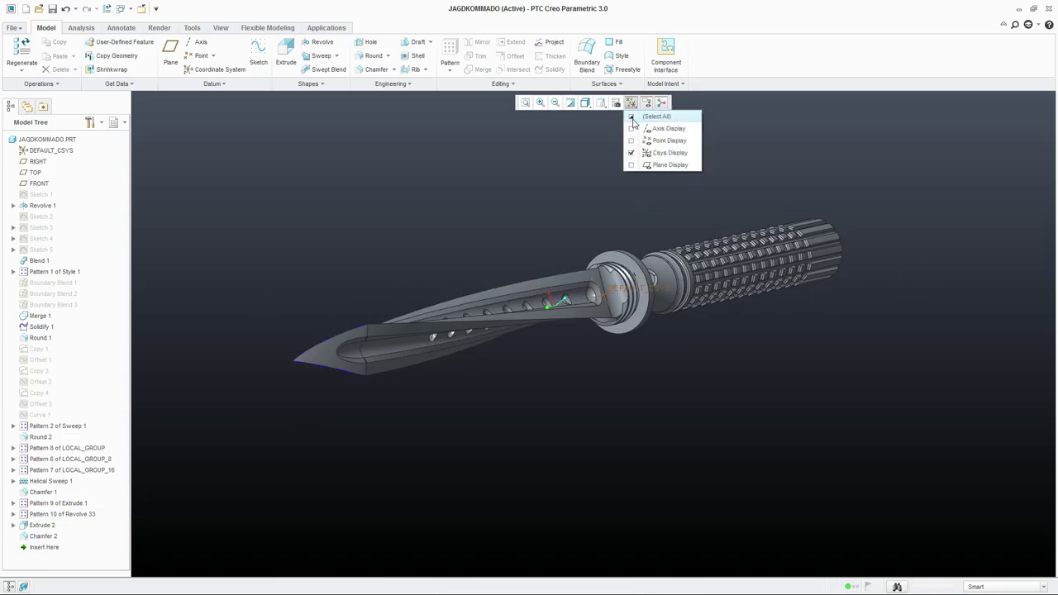
left_click(631, 117)
middle_click_drag(567, 170, 563, 257)
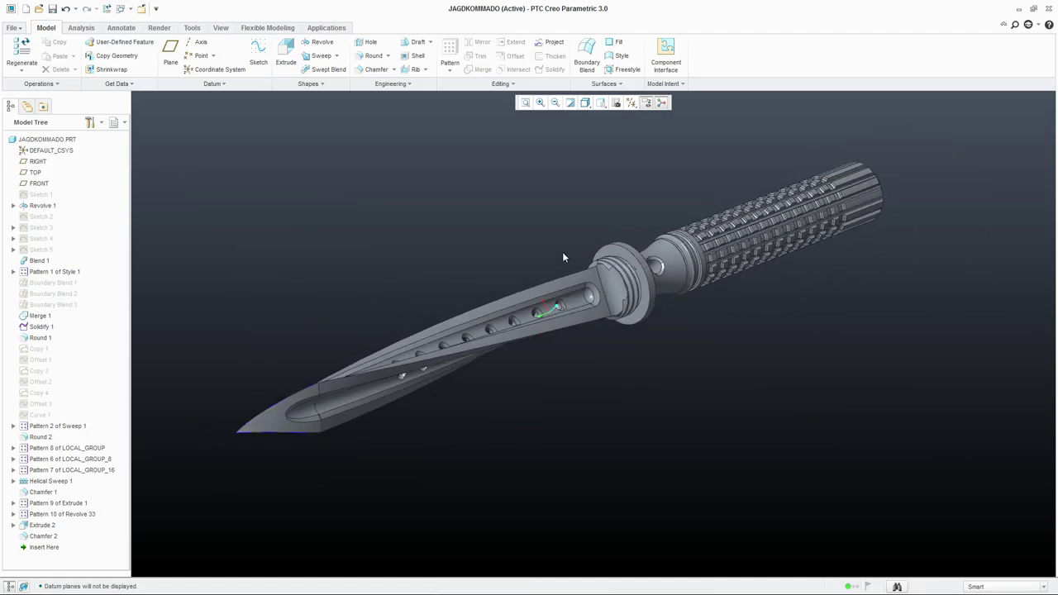
Open the appearance gallery and switch its library to std-metals.dmt.
left_click(221, 28)
left_click(292, 70)
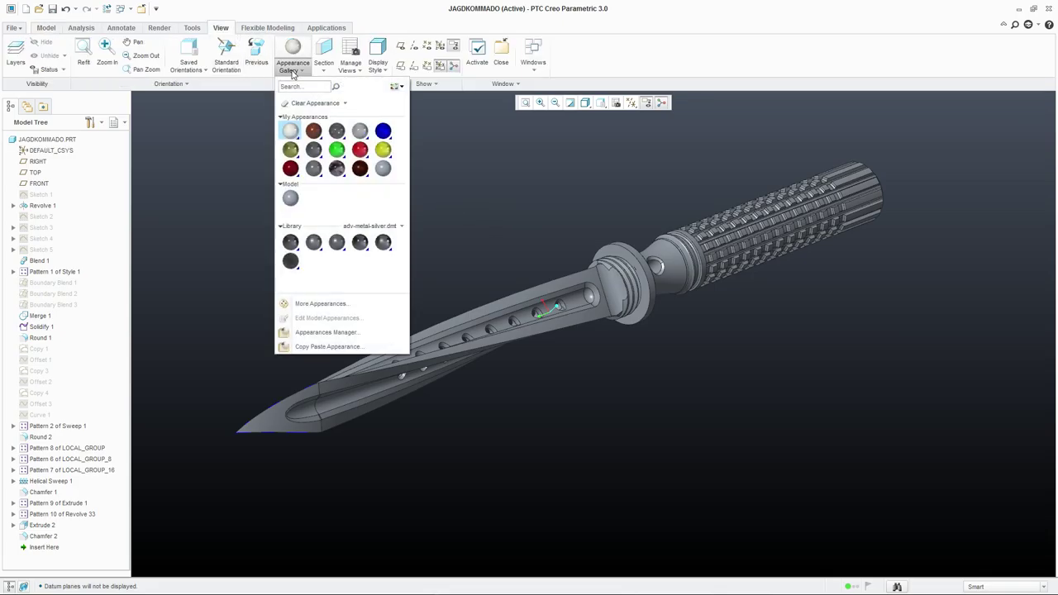
left_click(402, 227)
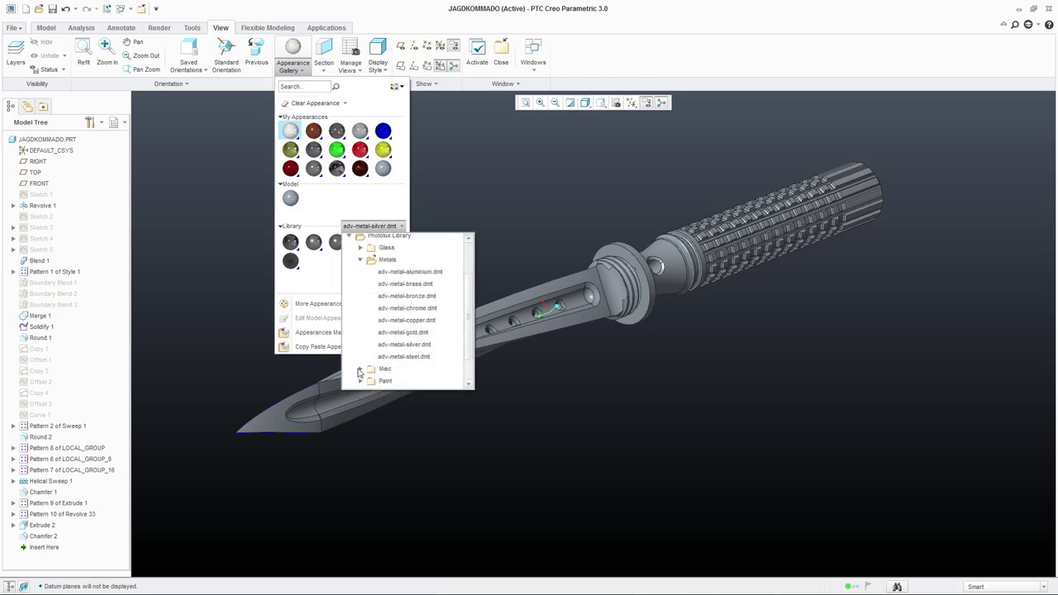
left_click(385, 370)
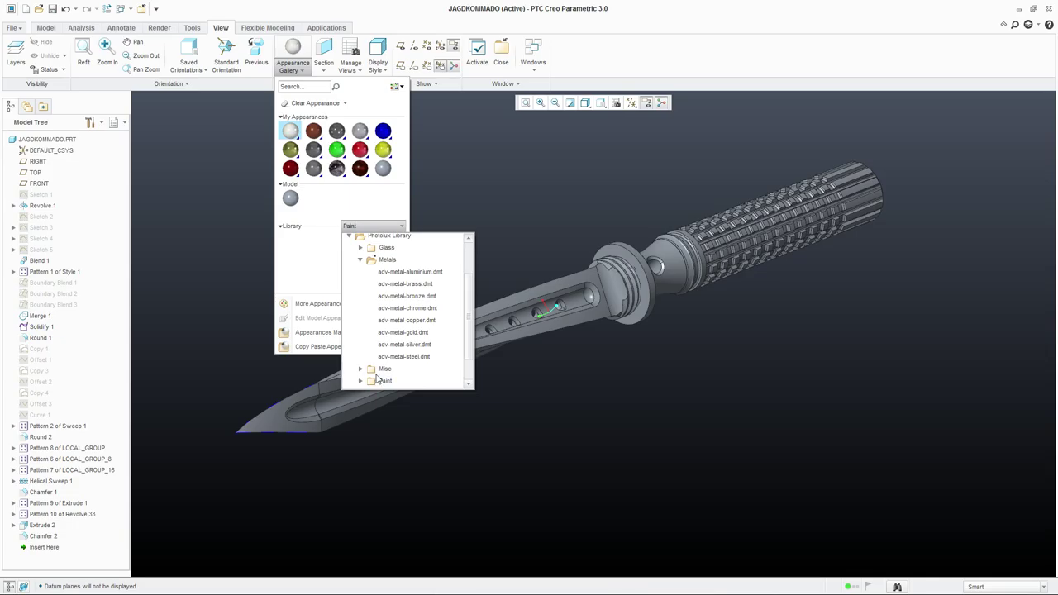
left_click(361, 347)
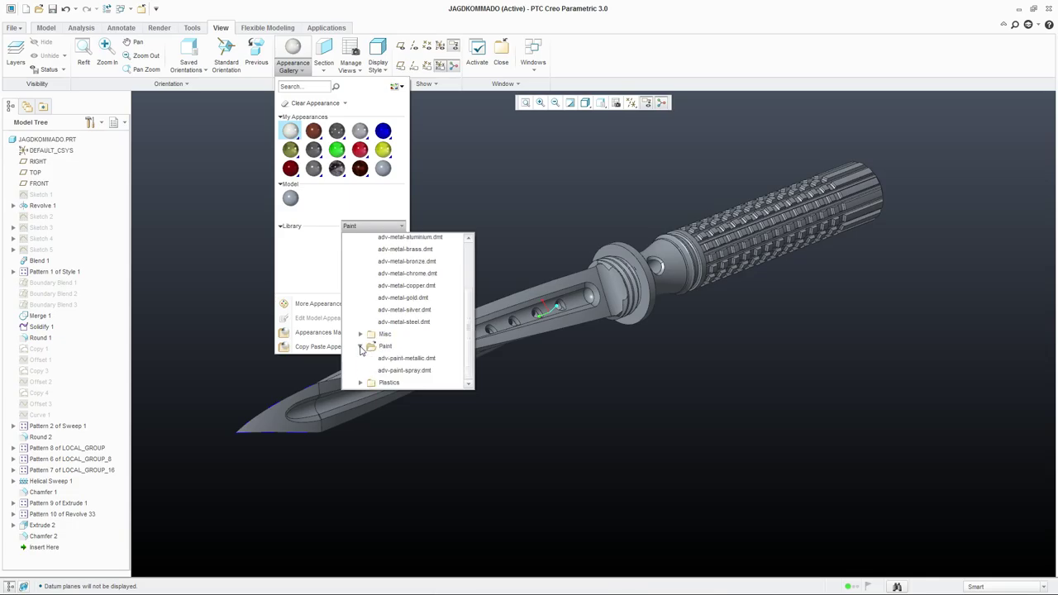
left_click(360, 346)
scroll(361, 352, "up", 3)
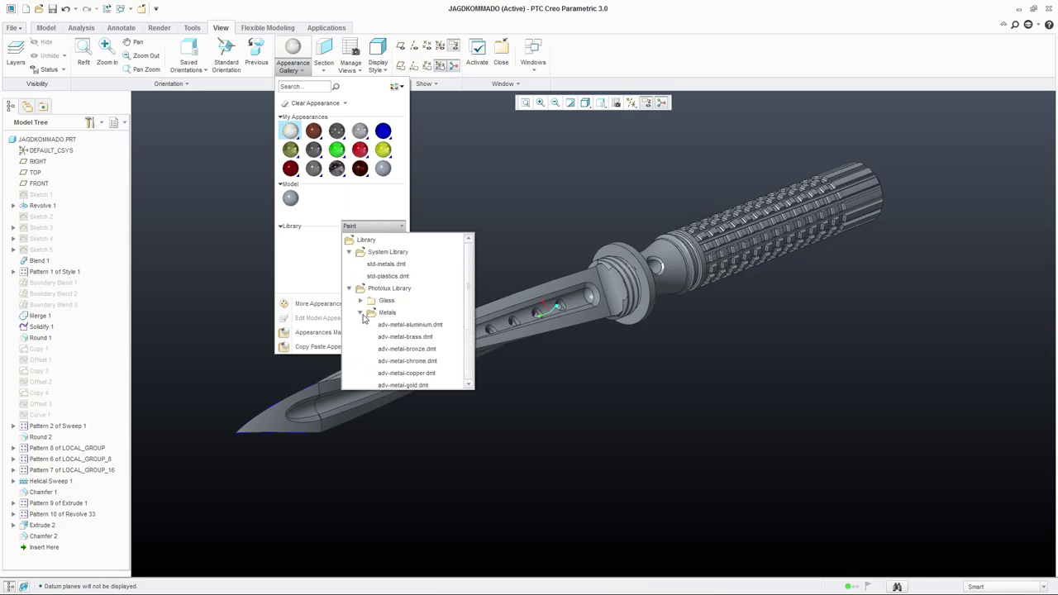
left_click(360, 313)
left_click(391, 263)
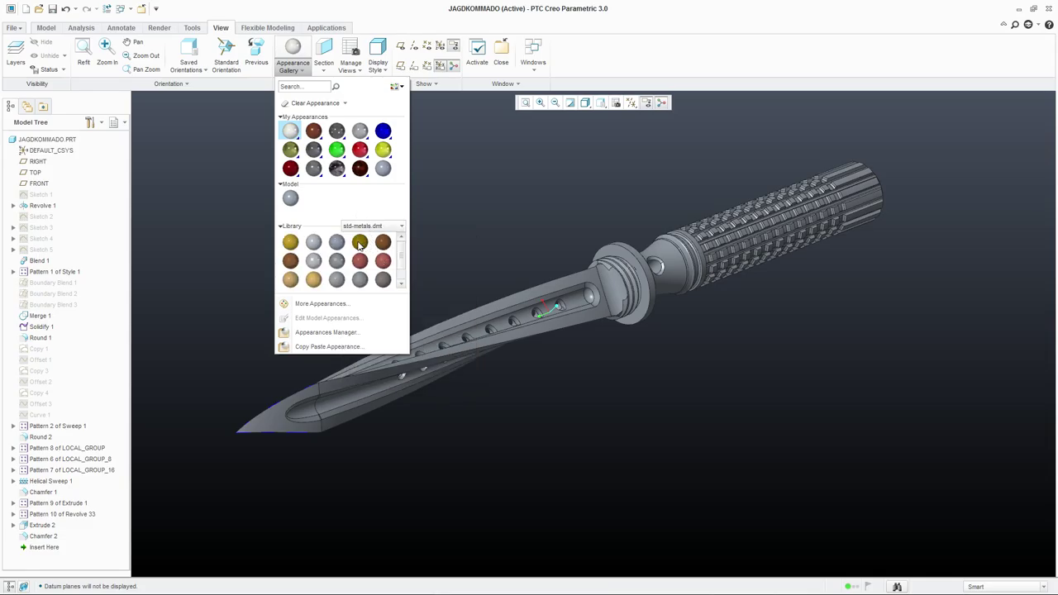
Apply the dark gold metal appearance to the whole JAGDKOMMADO.PRT part.
left_click(360, 243)
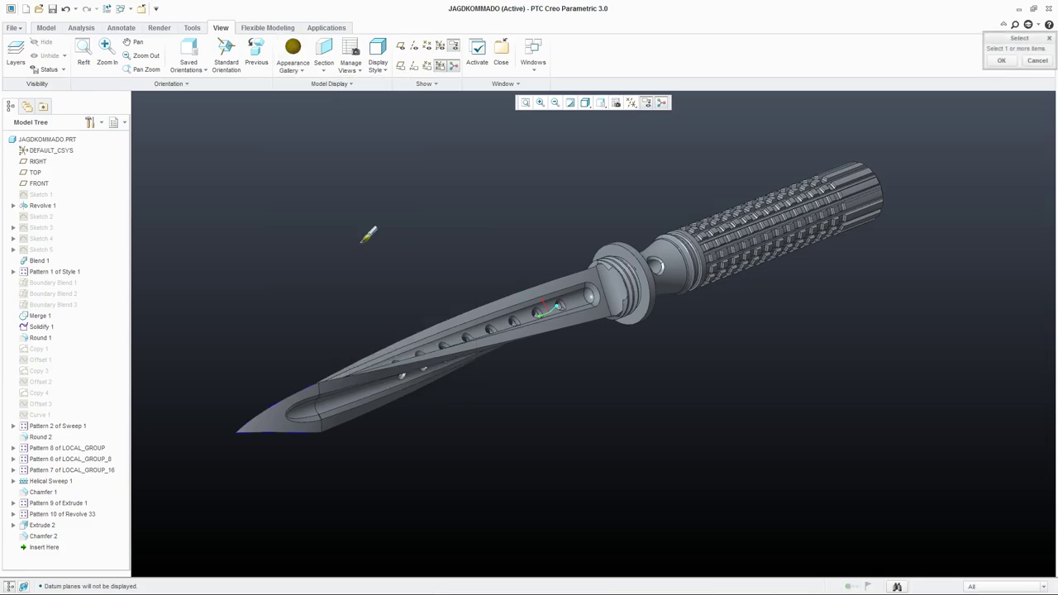
left_click(55, 141)
left_click(1001, 60)
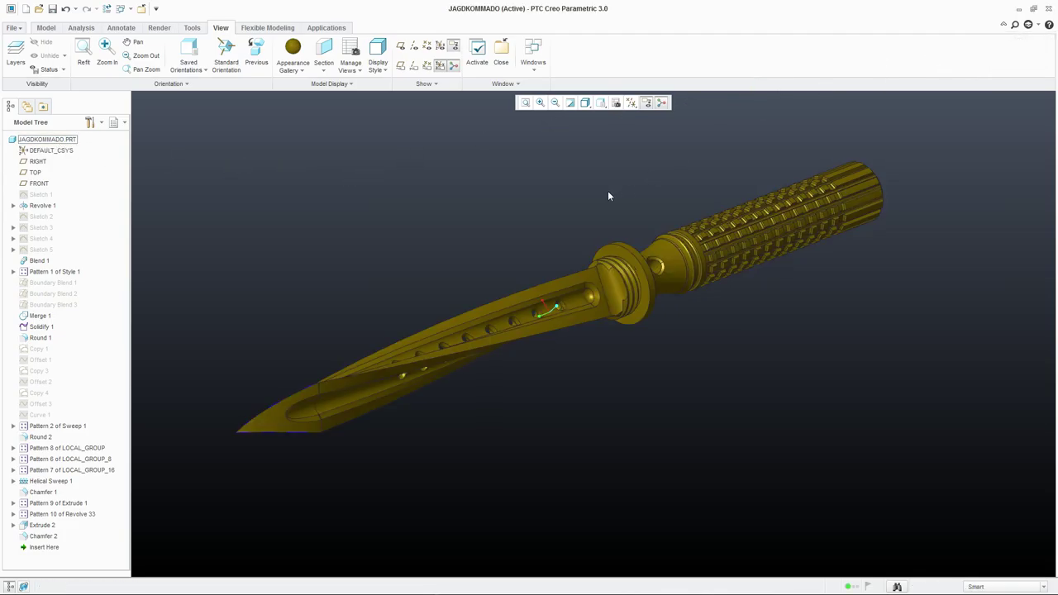
middle_click_drag(678, 208, 512, 185)
Choose the light grey metal appearance and select the outer faces of the twisted blade and its tip as intent surfaces.
left_click(294, 71)
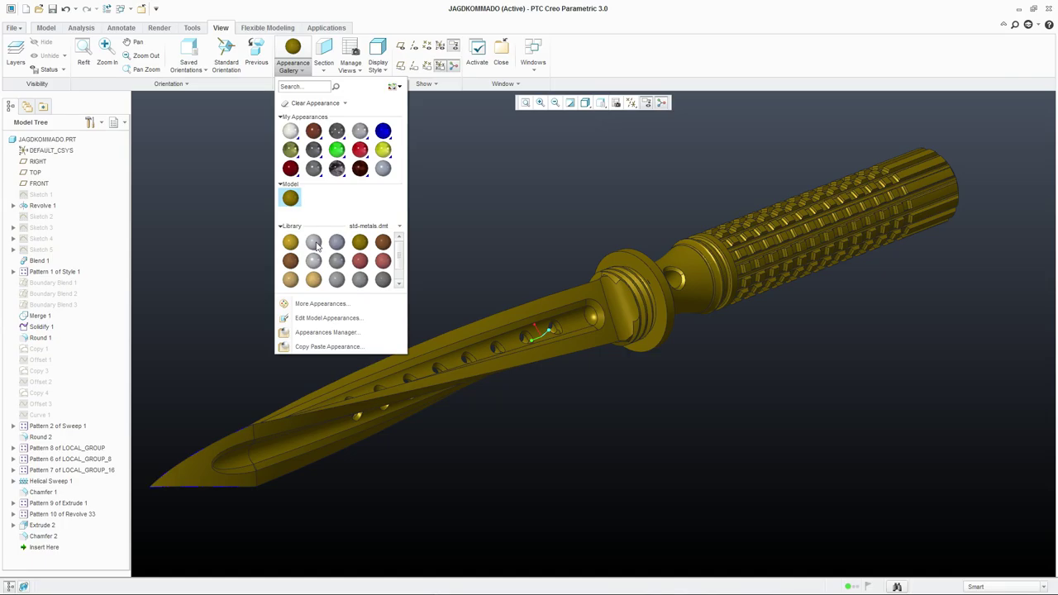
left_click(314, 243)
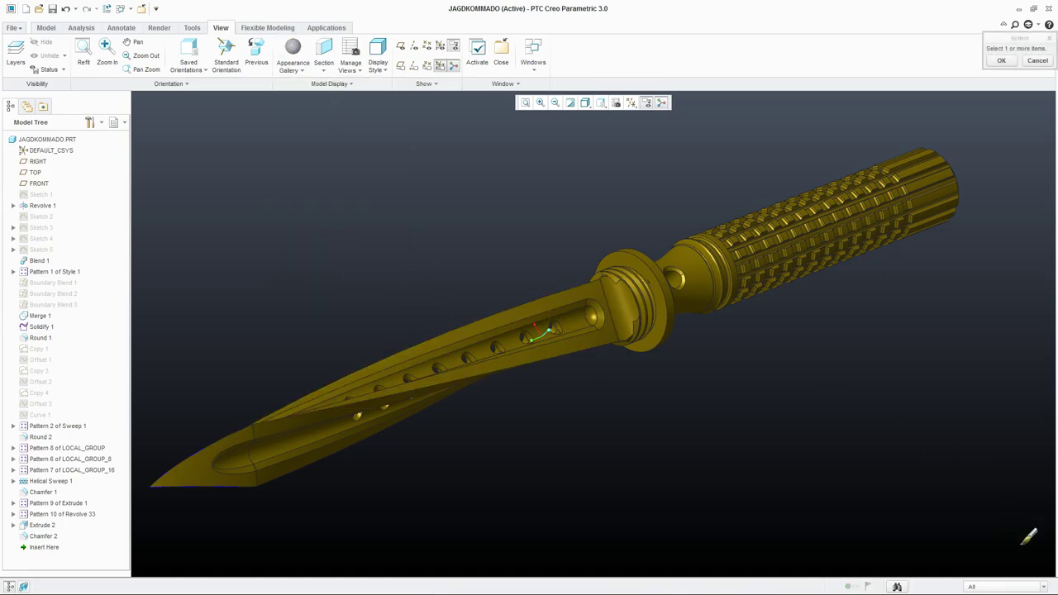
left_click(1000, 586)
left_click(985, 568)
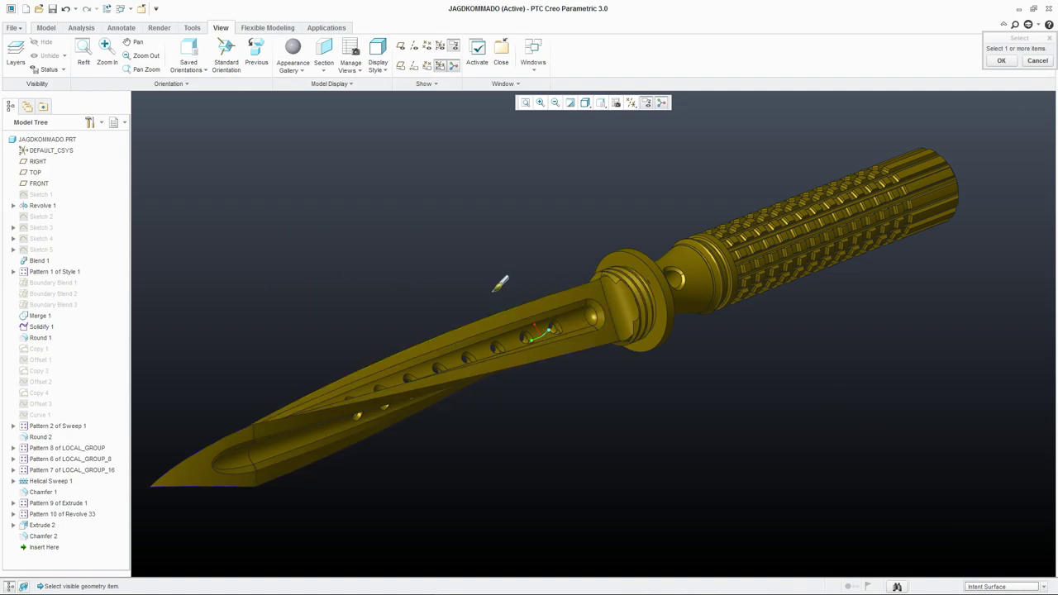
left_click(500, 314)
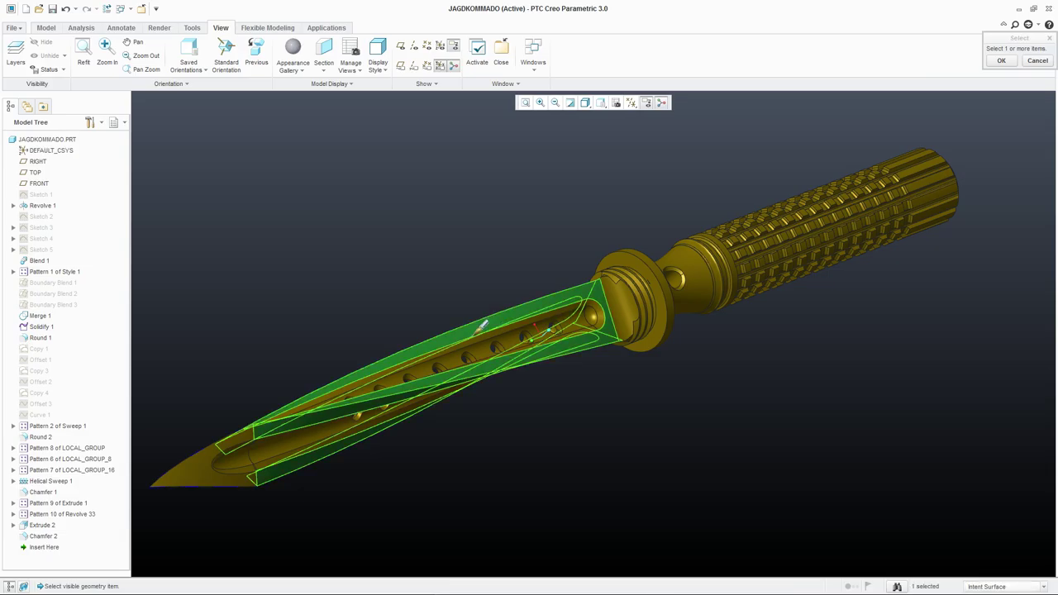
left_click(221, 440, "ctrl")
middle_click_drag(314, 371, 416, 314)
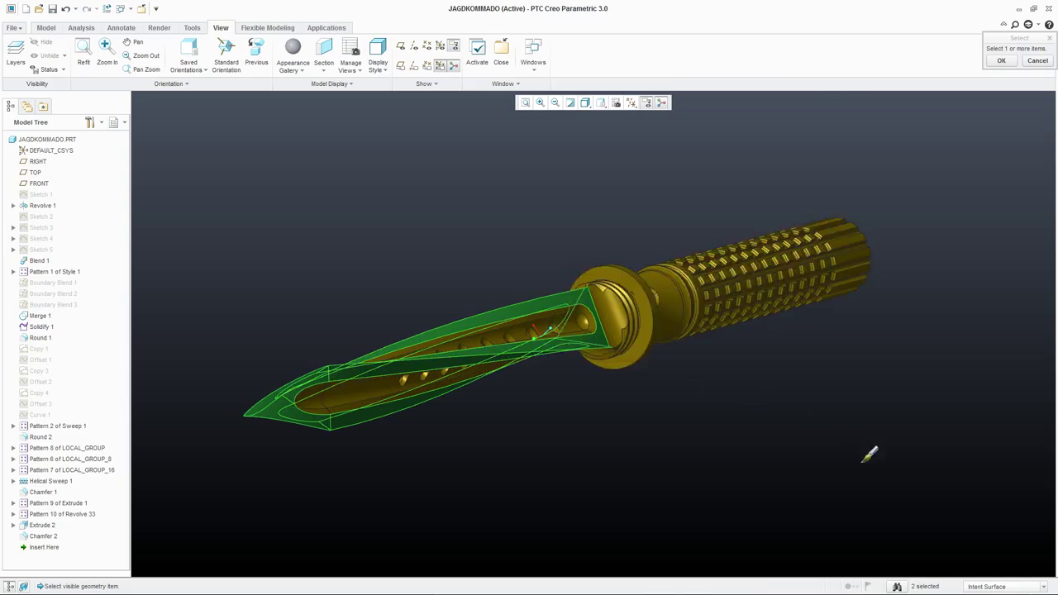
Restrict selection to single surfaces and add the shoulder surfaces at the base of the blade.
left_click(985, 587)
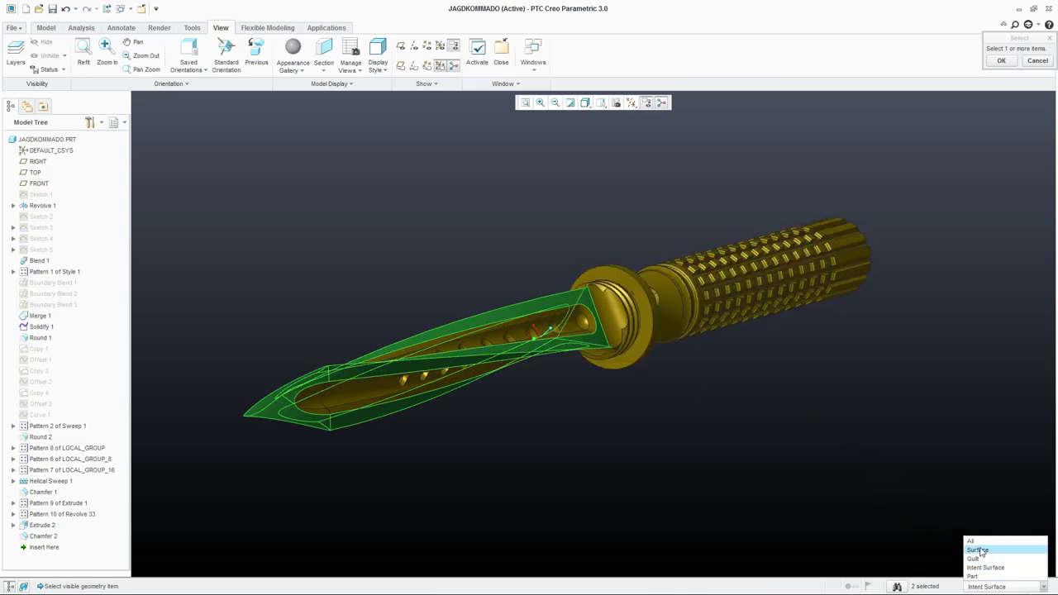
left_click(982, 552)
left_click(618, 301, "ctrl")
middle_click_drag(619, 301, 637, 355)
middle_click_drag(613, 394, 708, 389)
left_click(597, 351, "ctrl")
Add the handle's knurl tops and the raised collar bands beside the neck to the surface selection.
scroll(597, 351, "up", 3)
scroll(597, 403, "down", 5)
scroll(596, 400, "down", 3)
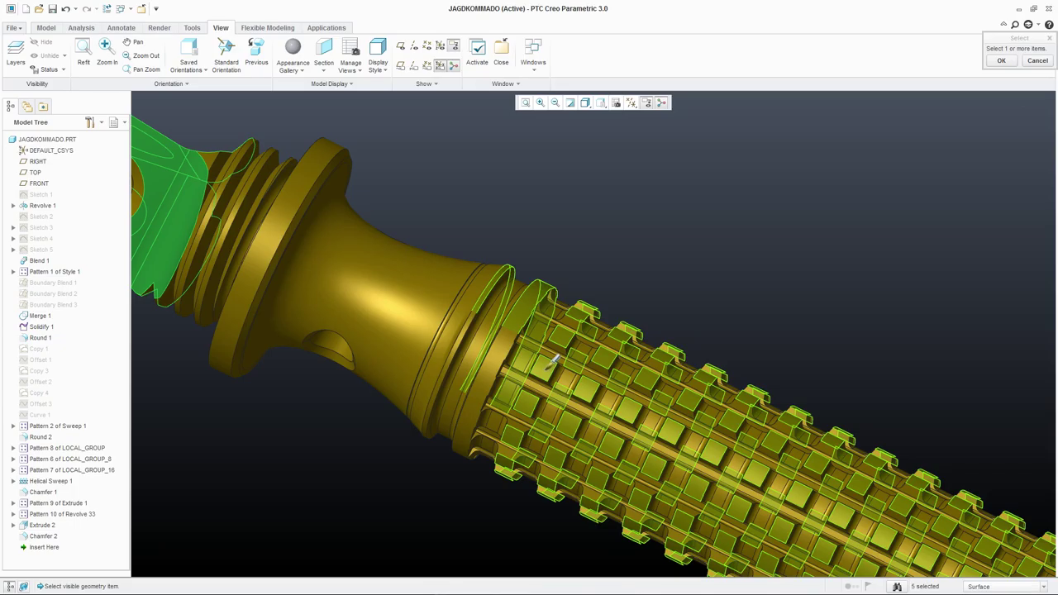
left_click(553, 359, "ctrl")
left_click(514, 329, "ctrl")
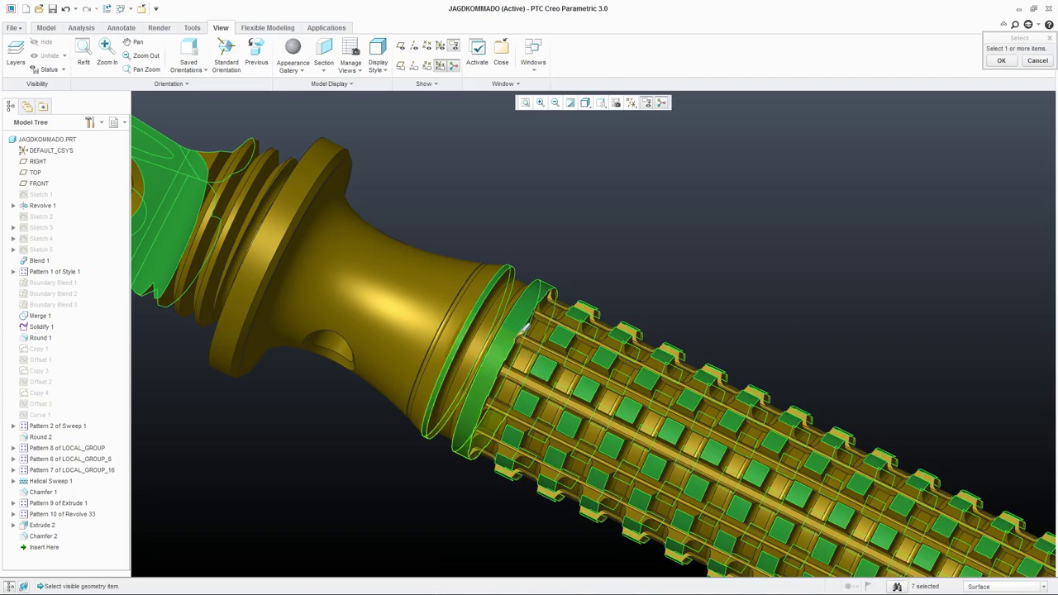
Add the chamfer surfaces around both rims of the neck hole to the selection.
scroll(514, 329, "up", 5)
middle_click_drag(726, 313, 785, 273)
scroll(641, 276, "up", 3)
scroll(638, 286, "down", 5)
scroll(639, 286, "up", 3)
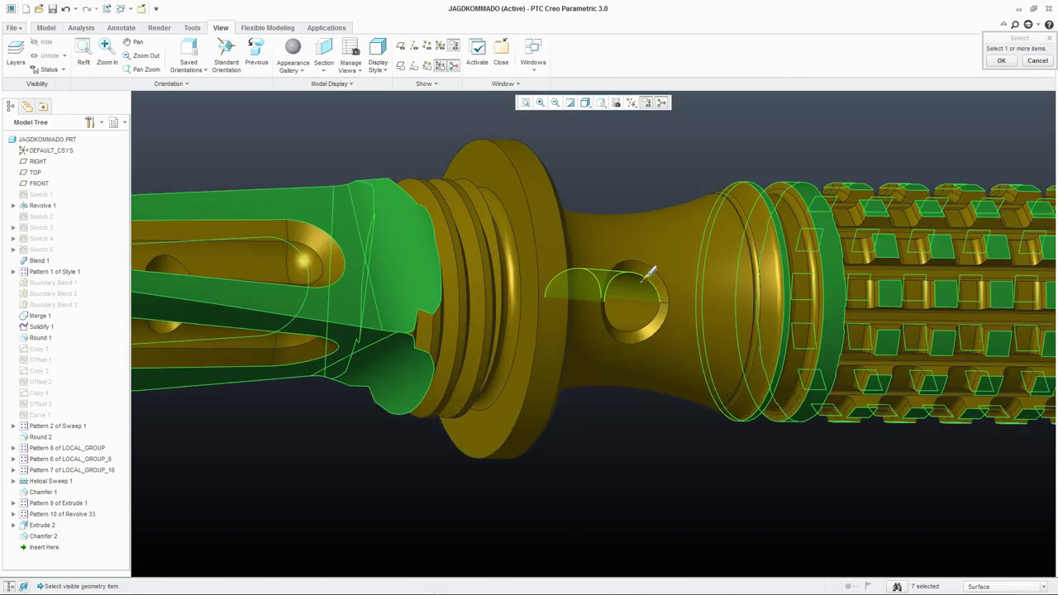
left_click(663, 307, "ctrl")
left_click(666, 307, "ctrl")
middle_click_drag(666, 308, 641, 240)
left_click(637, 233, "ctrl")
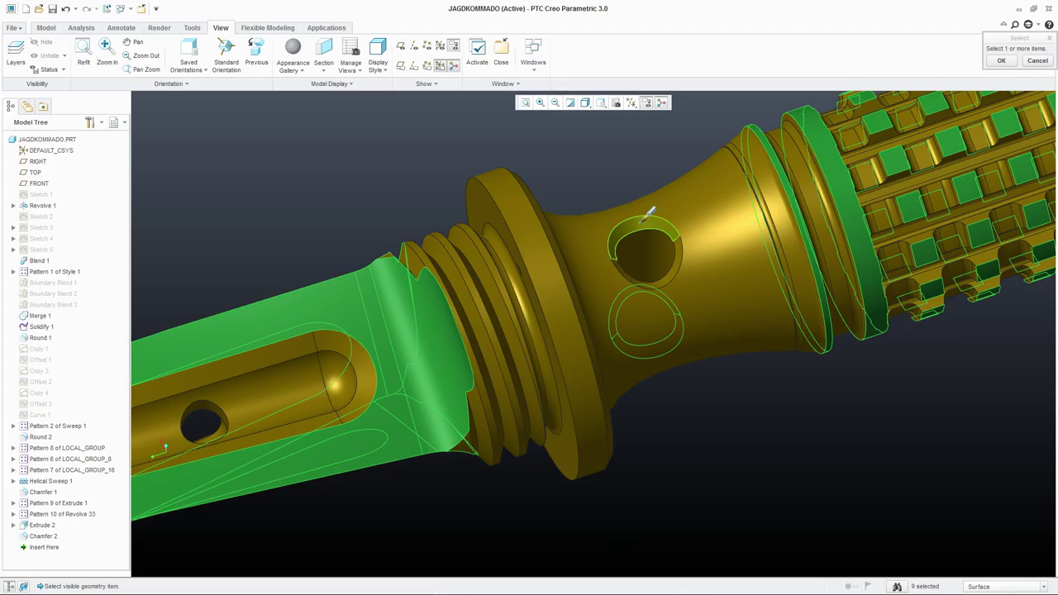
left_click(690, 269, "ctrl")
scroll(713, 283, "up", 2)
scroll(713, 282, "up", 2)
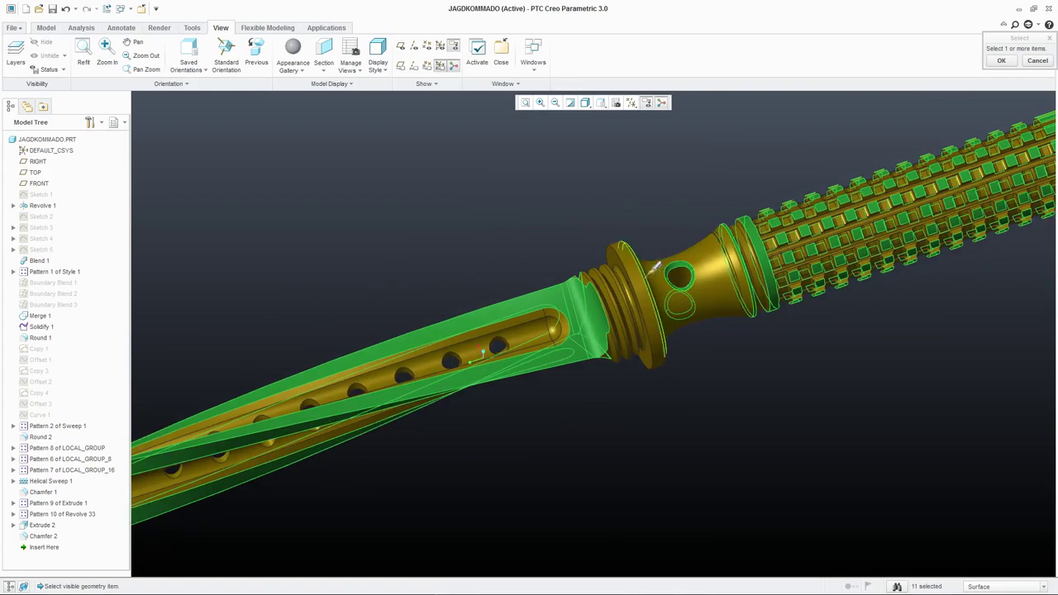
Complete the surface selection around the guard and neck, and apply the light grey metal appearance to all selected surfaces.
middle_click_drag(712, 282, 628, 240)
scroll(628, 240, "down", 3)
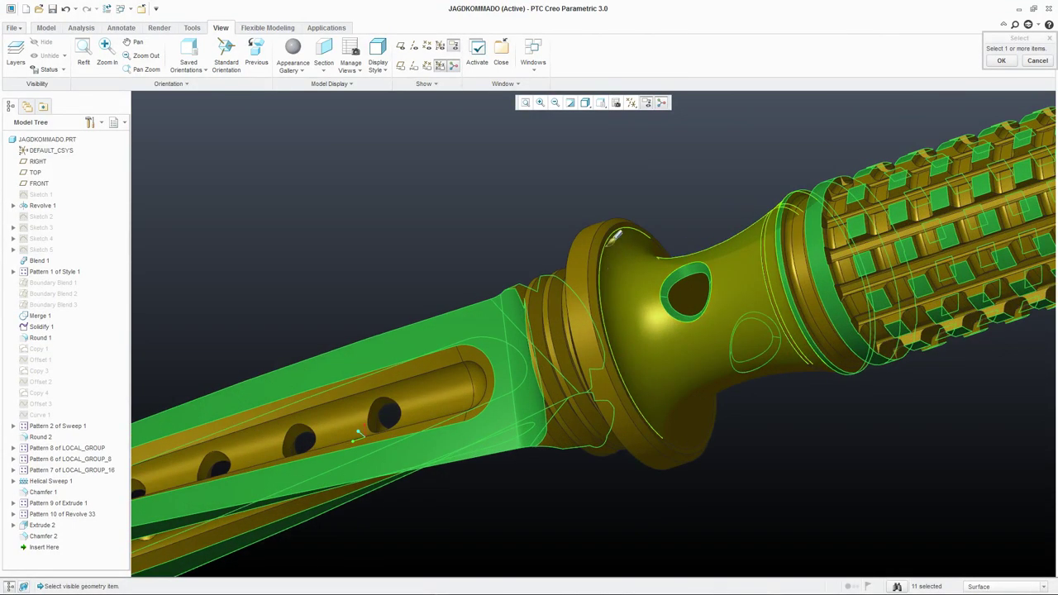
left_click(683, 403, "ctrl")
left_click(737, 277, "ctrl")
scroll(737, 276, "up", 2)
scroll(734, 279, "up", 2)
middle_click_drag(734, 278, 791, 243)
scroll(791, 244, "down", 3)
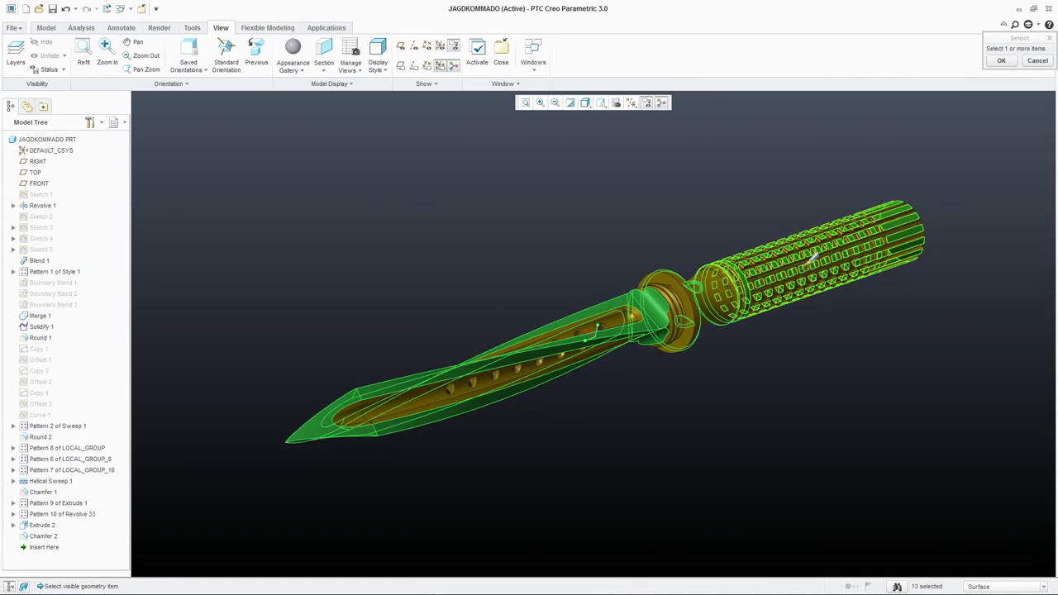
left_click(999, 63)
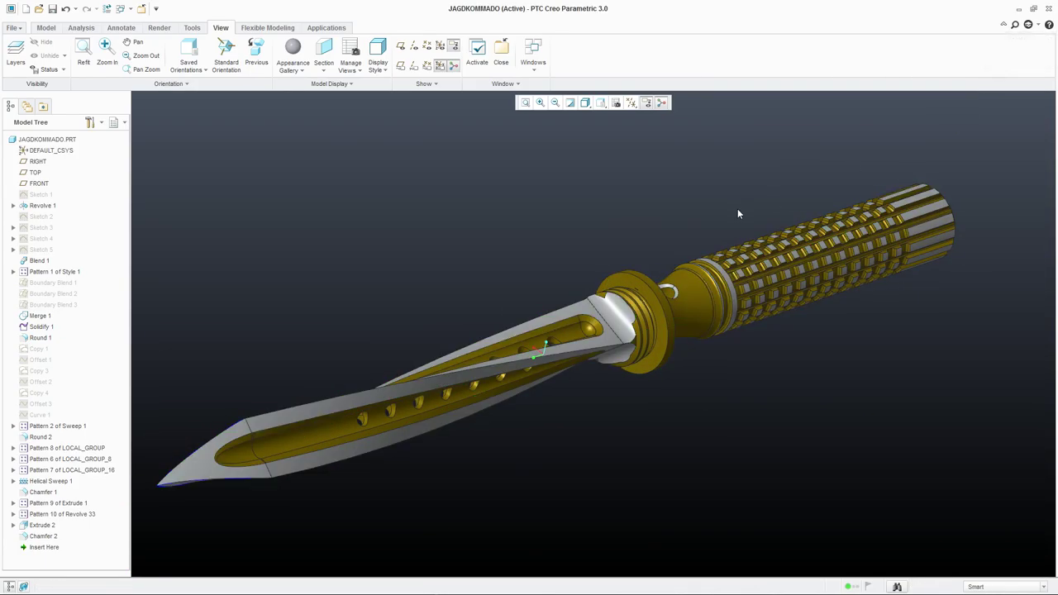
middle_click_drag(747, 270, 745, 268)
scroll(785, 246, "up", 2)
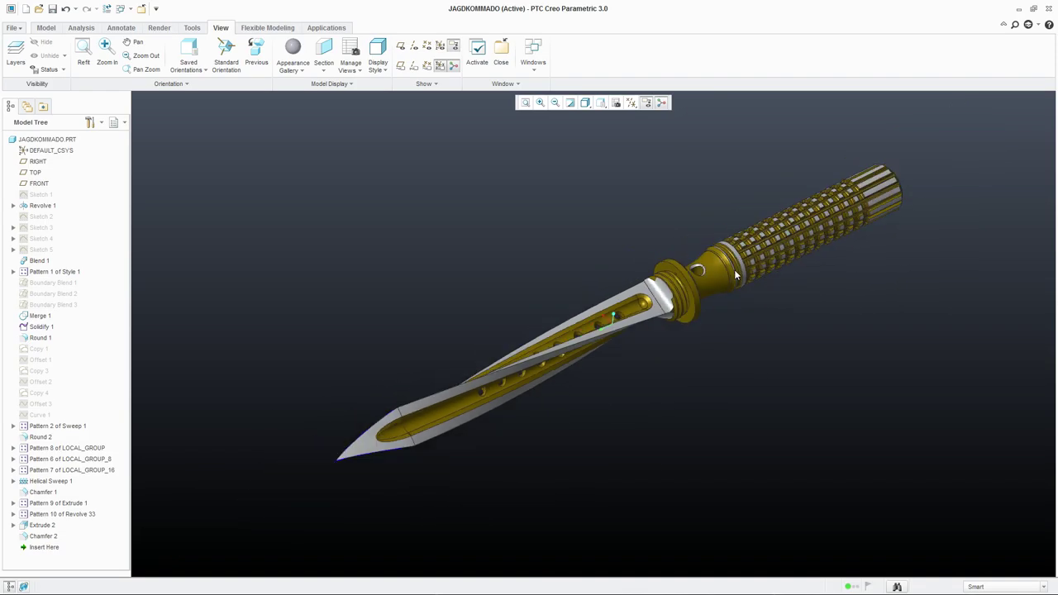
scroll(829, 221, "down", 1)
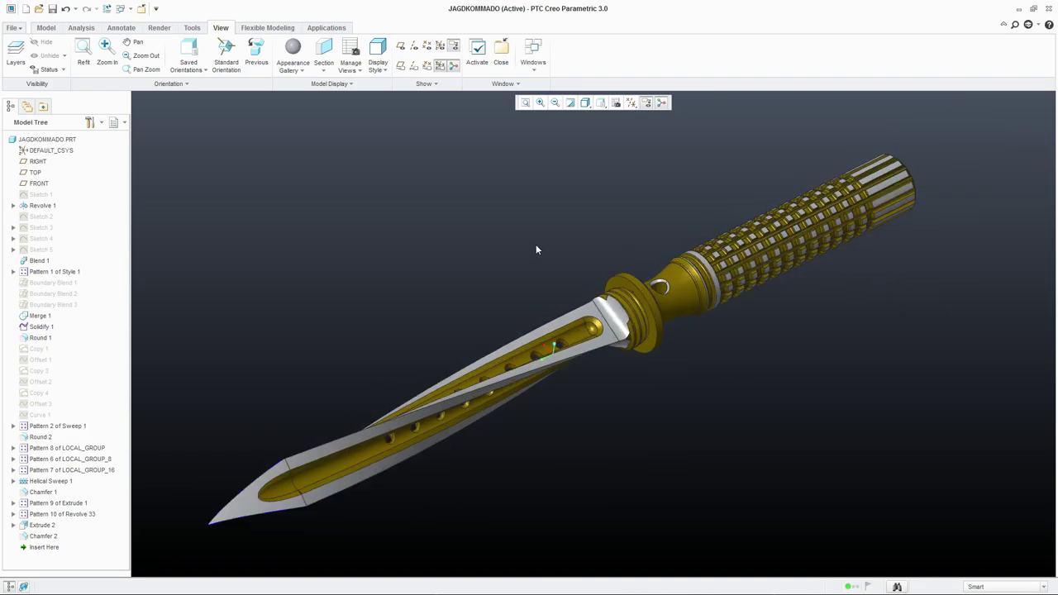
middle_click_drag(536, 270, 613, 469)
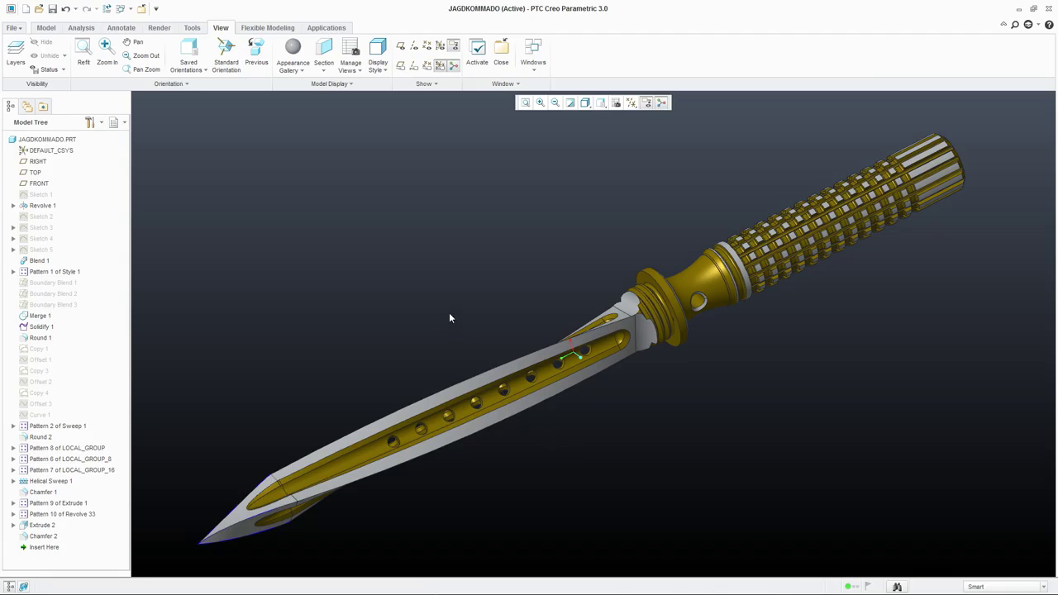
Save a copy of the model as a Stereolithography (*.stl) file named jagdkommado in the working directory.
left_click(20, 32)
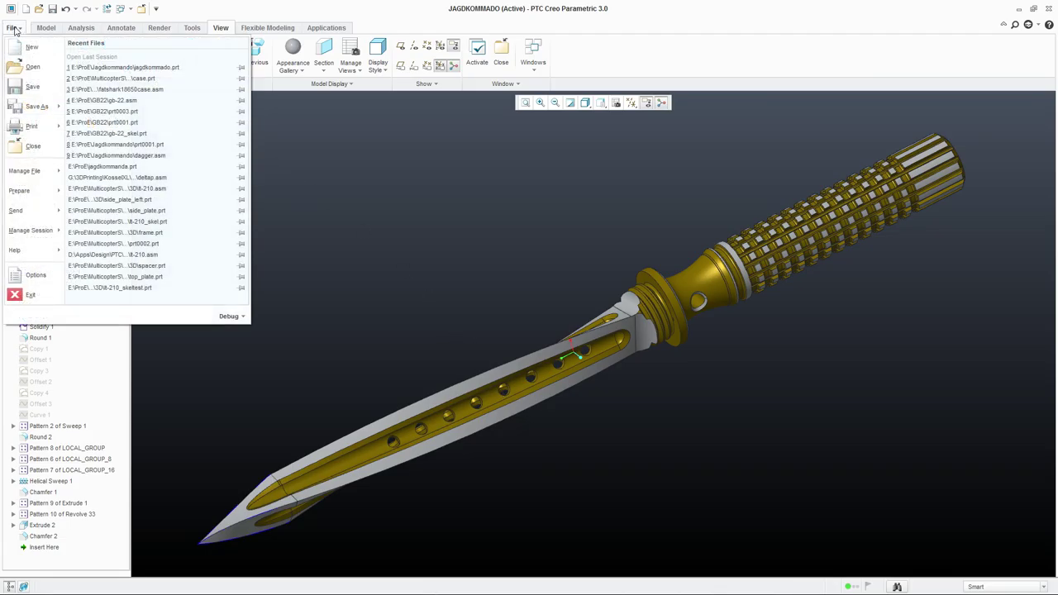
mouse_move(36, 105)
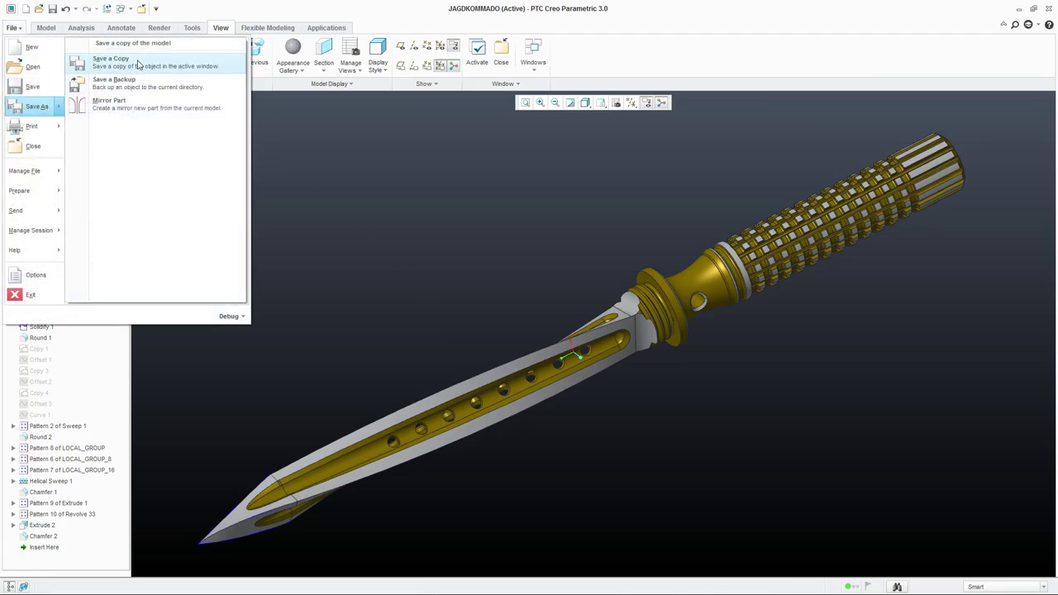
left_click(115, 61)
left_click(406, 451)
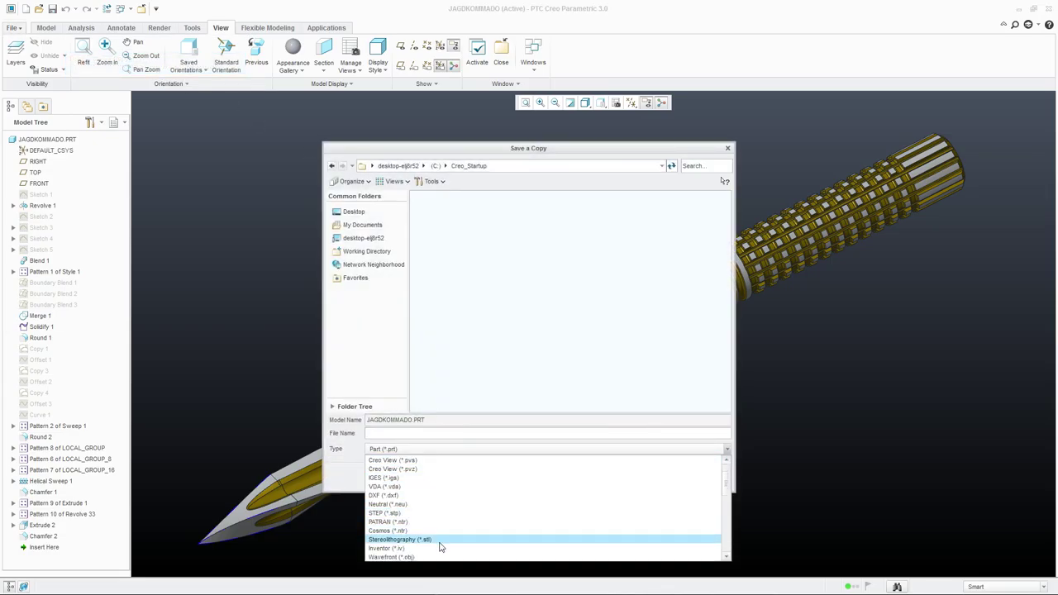
left_click(430, 539)
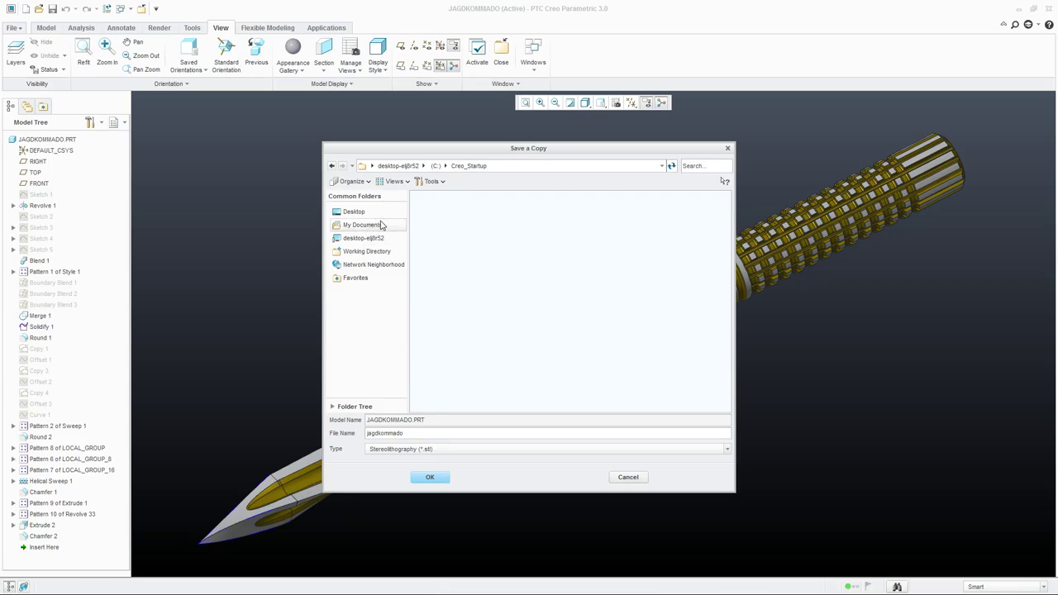
left_click(361, 252)
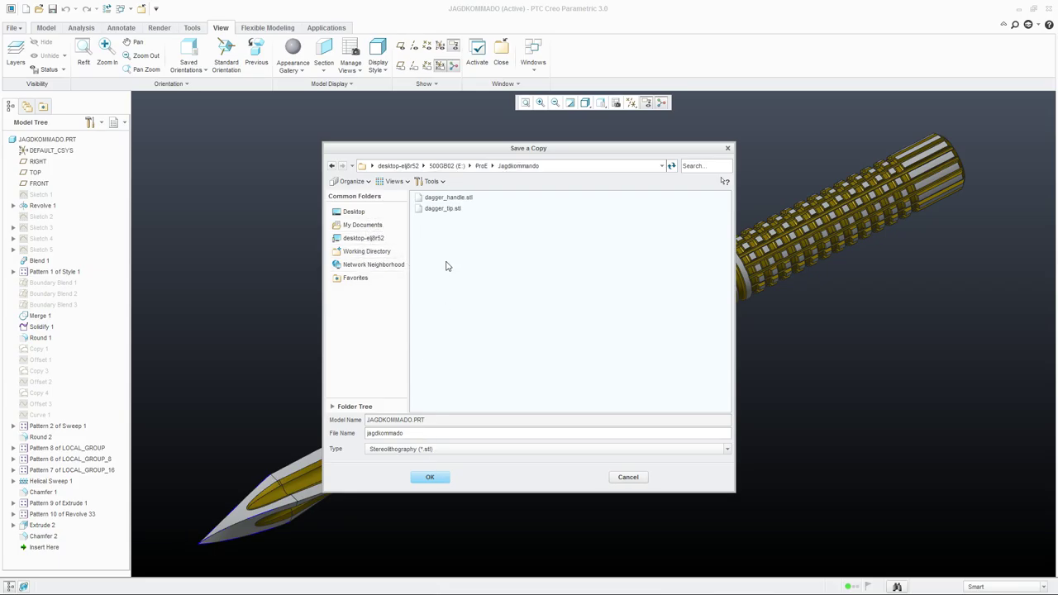
left_click(426, 473)
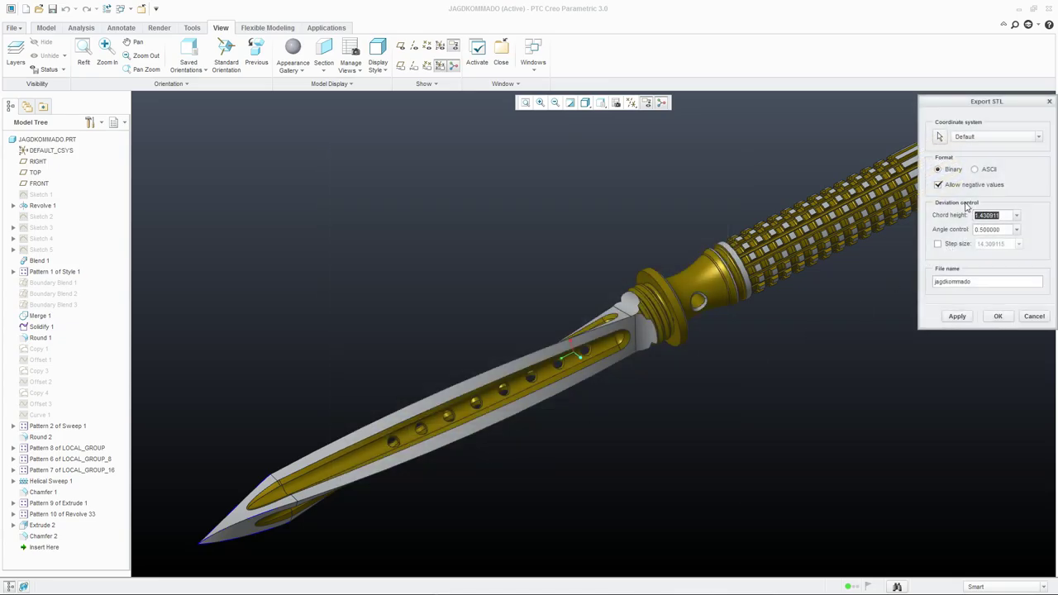
Set the STL chord height to 0.0429 and export the binary file.
key("Return")
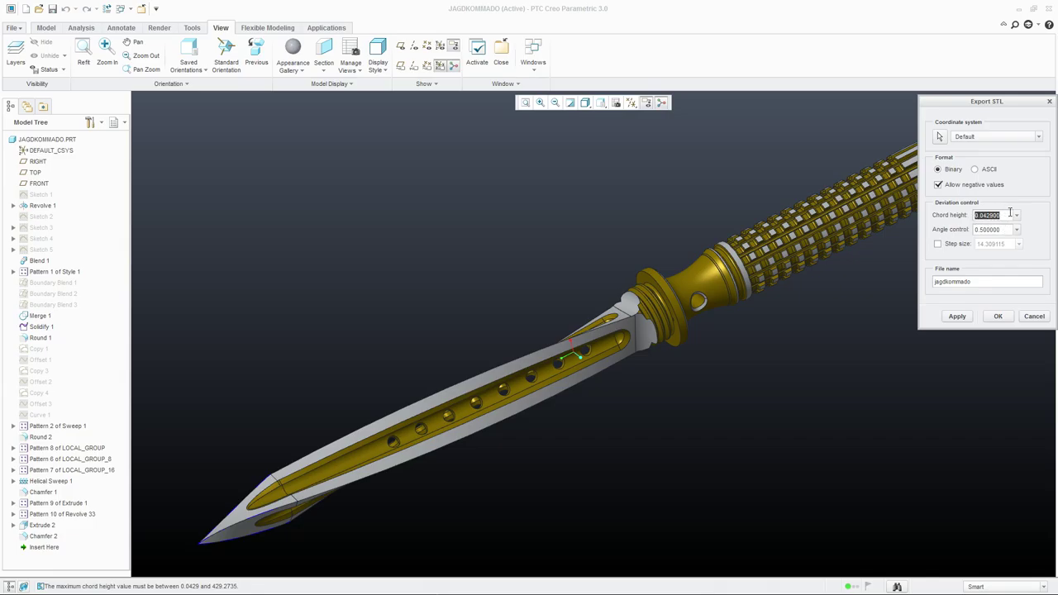
key("Tab")
left_click(997, 315)
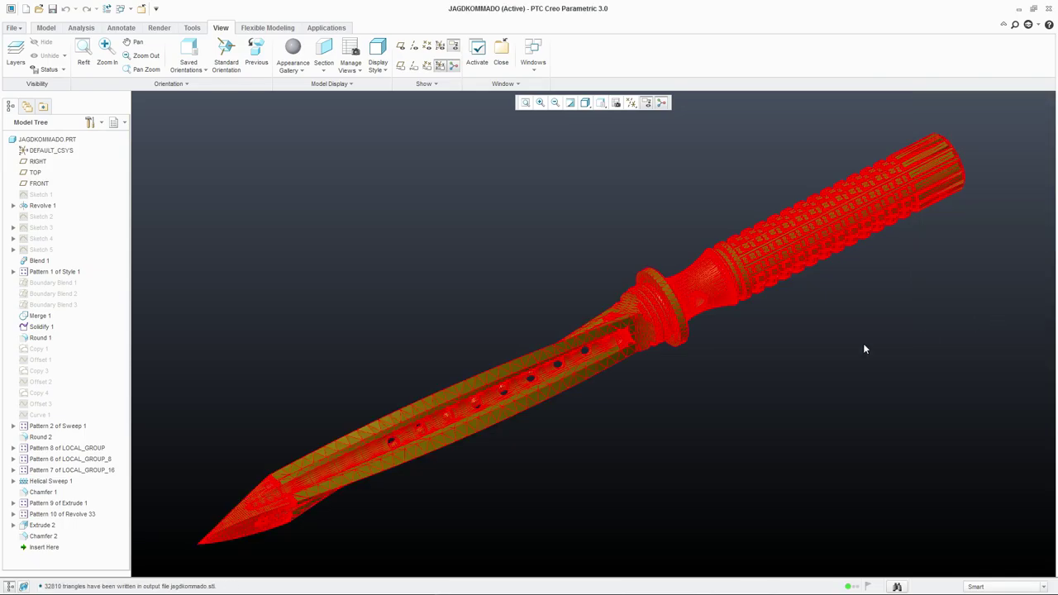
Examine the exported triangle mesh along the twisted blade, guard and handle from several angles.
scroll(644, 348, "up", 3)
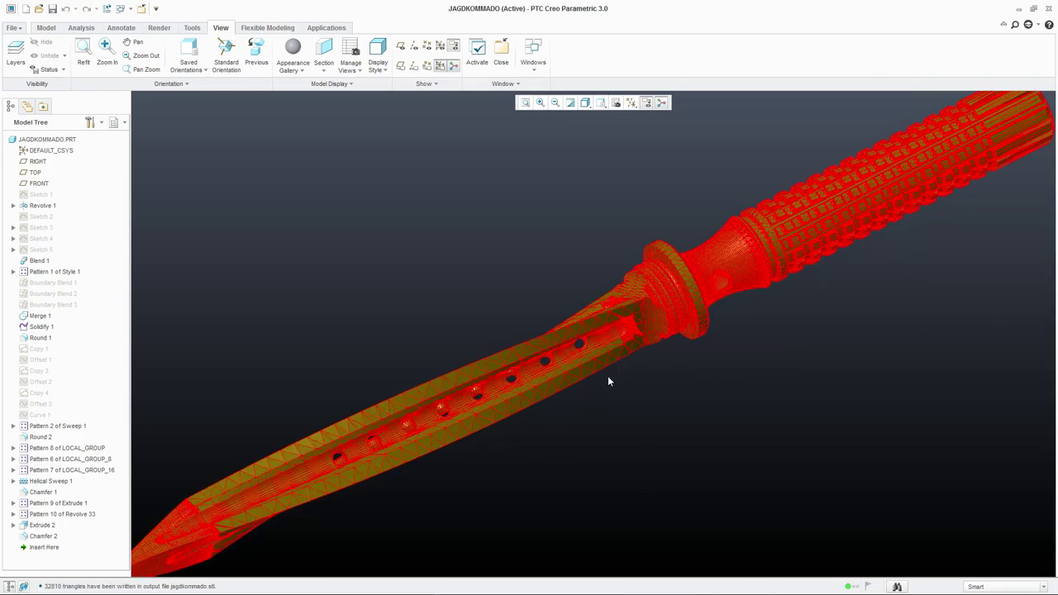
scroll(608, 375, "down", 4)
mouse_move(652, 320)
middle_mouse_down()
mouse_move(678, 314)
mouse_move(638, 319)
mouse_move(633, 385)
mouse_move(605, 393)
mouse_move(607, 409)
middle_mouse_up()
scroll(610, 403, "up", 3)
scroll(603, 417, "down", 2)
scroll(597, 422, "up", 1)
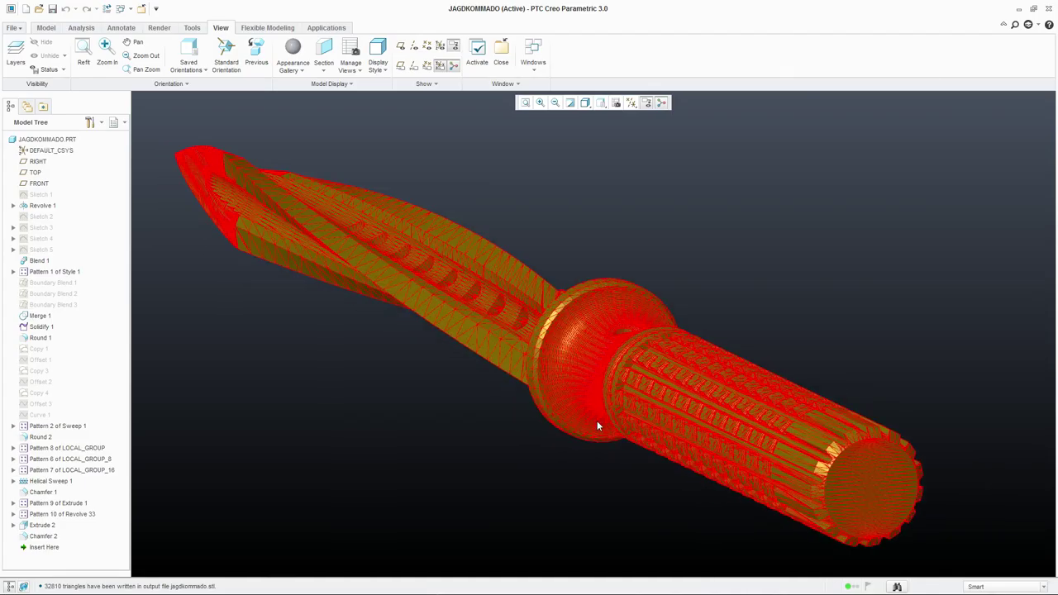
mouse_move(546, 353)
middle_mouse_down()
mouse_move(545, 339)
mouse_move(676, 402)
middle_mouse_up()
scroll(579, 355, "up", 3)
scroll(676, 405, "down", 2)
scroll(675, 407, "up", 2)
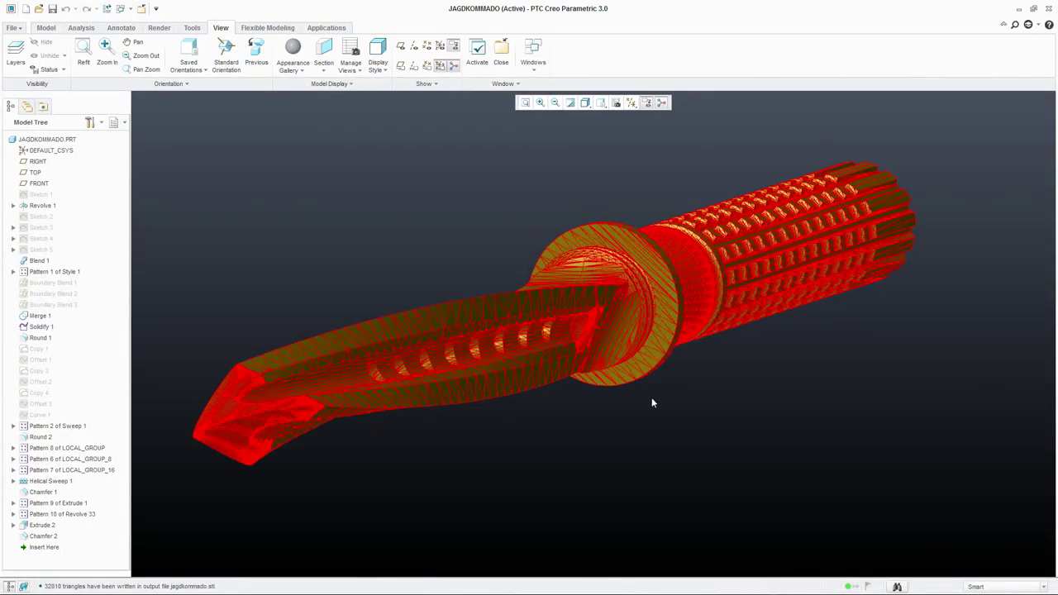
Inspect the finished gold and light grey knife from the blade tip, along its axis and from the side.
scroll(650, 402, "down", 4)
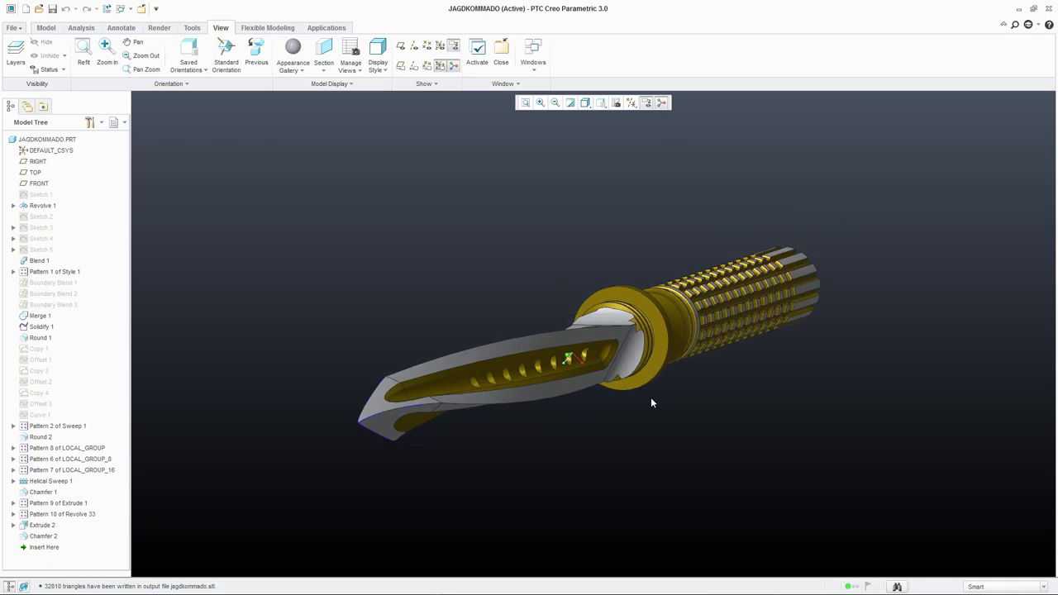
mouse_move(650, 402)
middle_mouse_down()
mouse_move(653, 366)
mouse_move(668, 361)
middle_mouse_up()
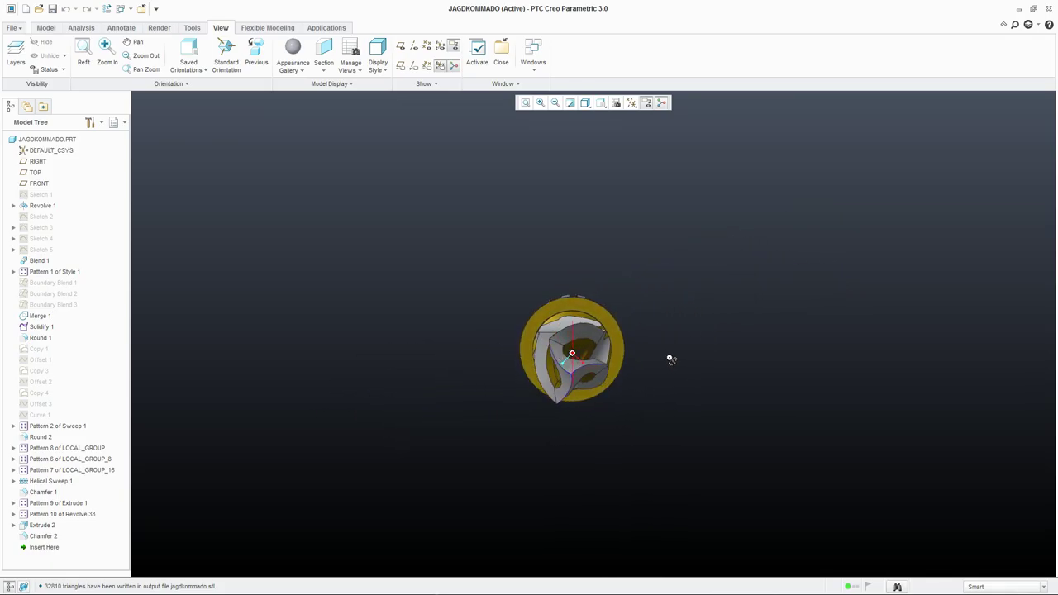
scroll(526, 382, "up", 3)
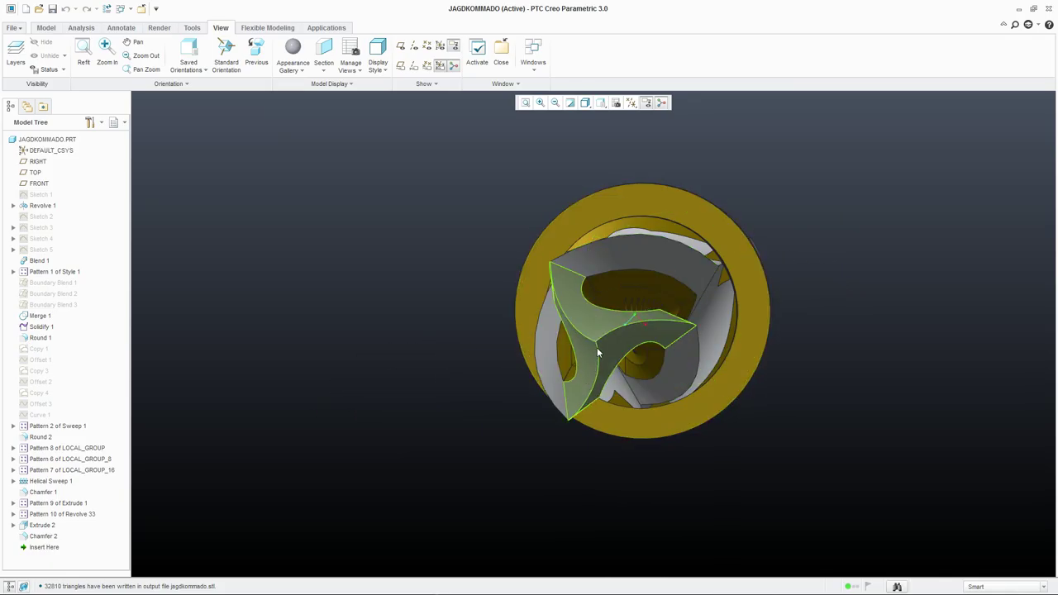
mouse_move(597, 347)
middle_mouse_down()
mouse_move(538, 377)
mouse_move(542, 388)
mouse_move(544, 378)
middle_mouse_up()
scroll(598, 348, "down", 2)
scroll(726, 352, "up", 2)
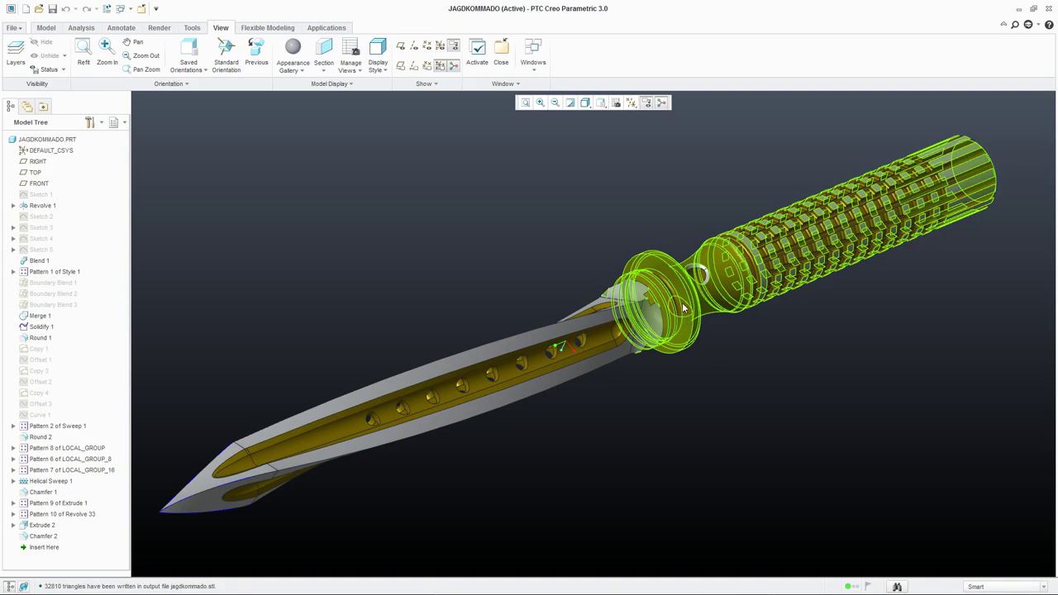
middle_click_drag(681, 303, 574, 314)
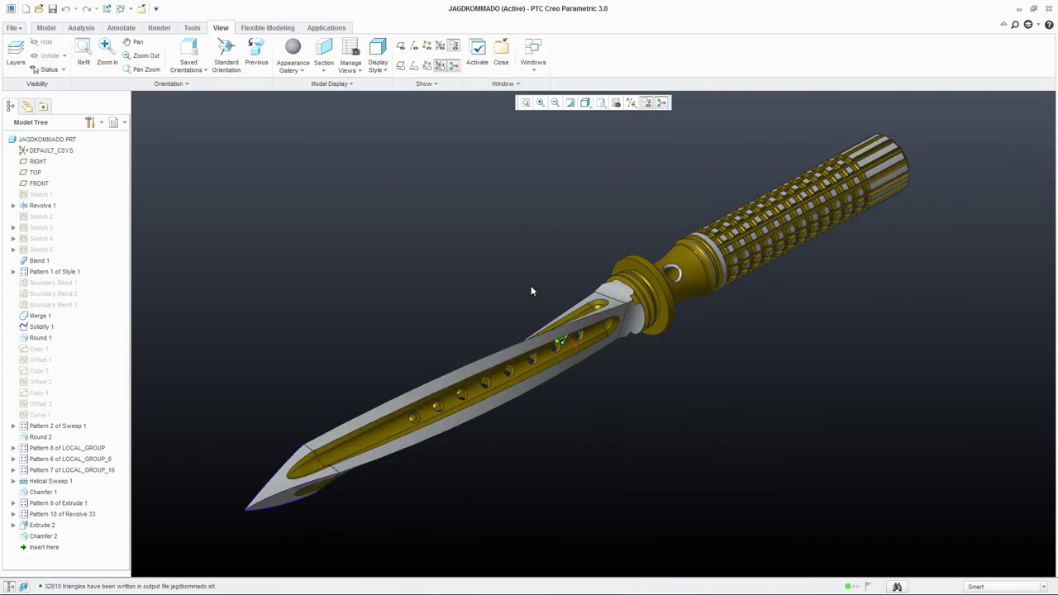